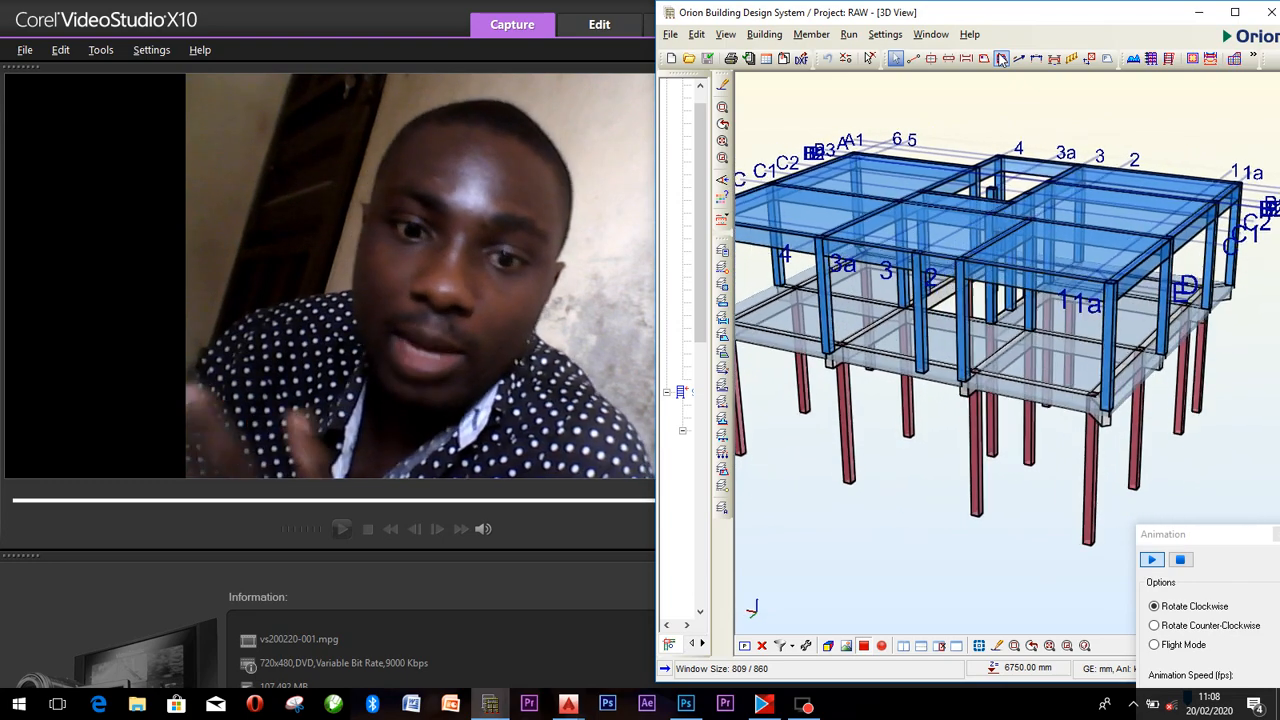
Switch to Photoshop and examine the building photo around the corner where the upper floor overhangs the lower wall.
click(697, 706)
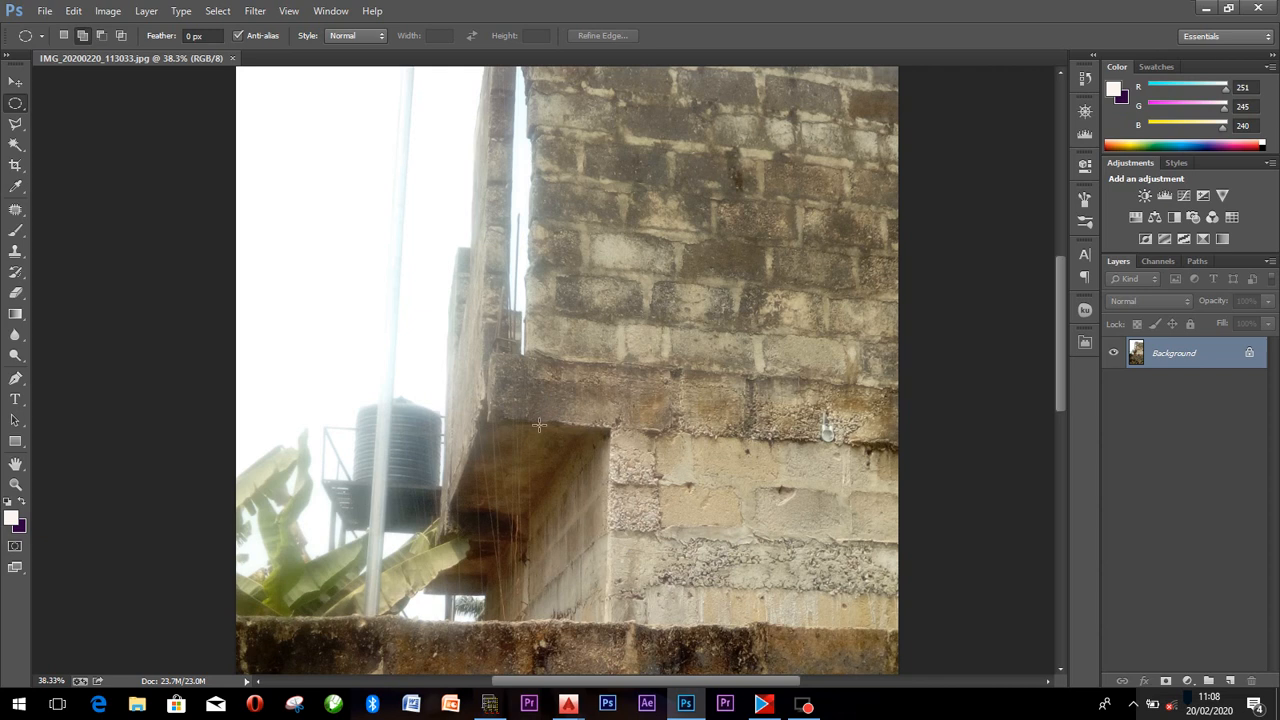
scroll(550, 420, up, 2)
alt+scroll(538, 426, up, 2)
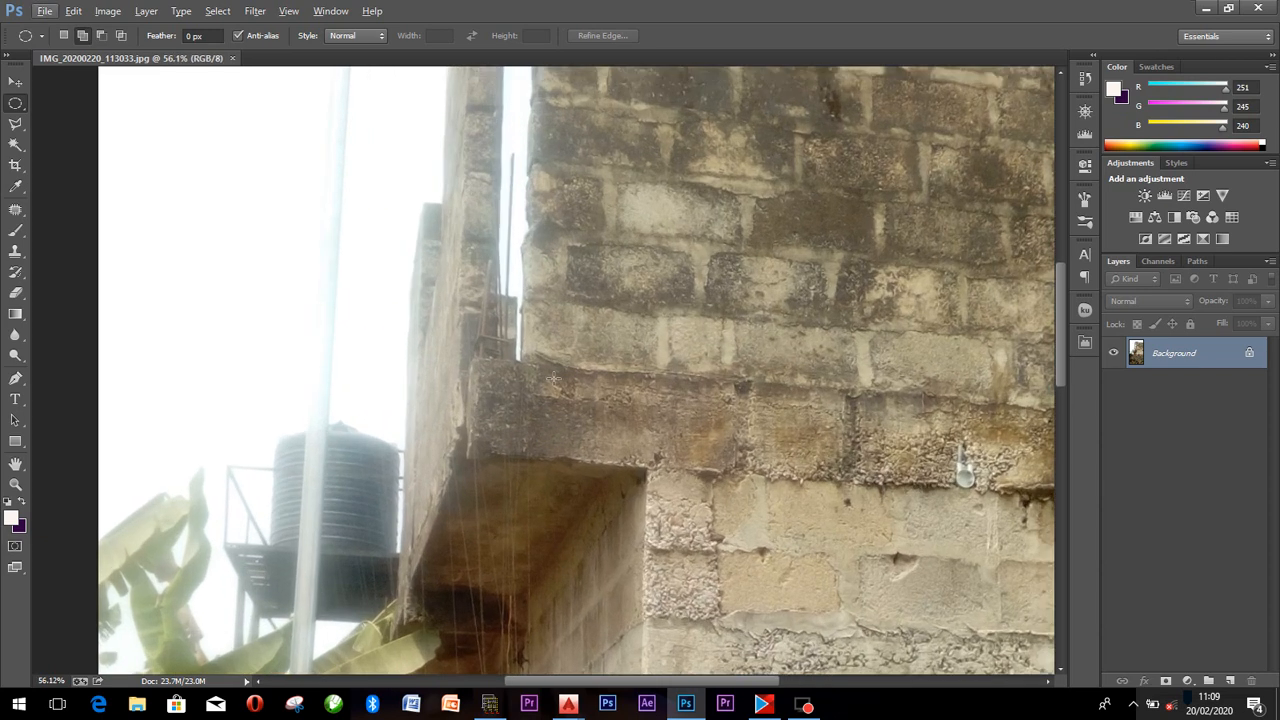
scroll(554, 390, down, 2)
scroll(570, 470, down, 5)
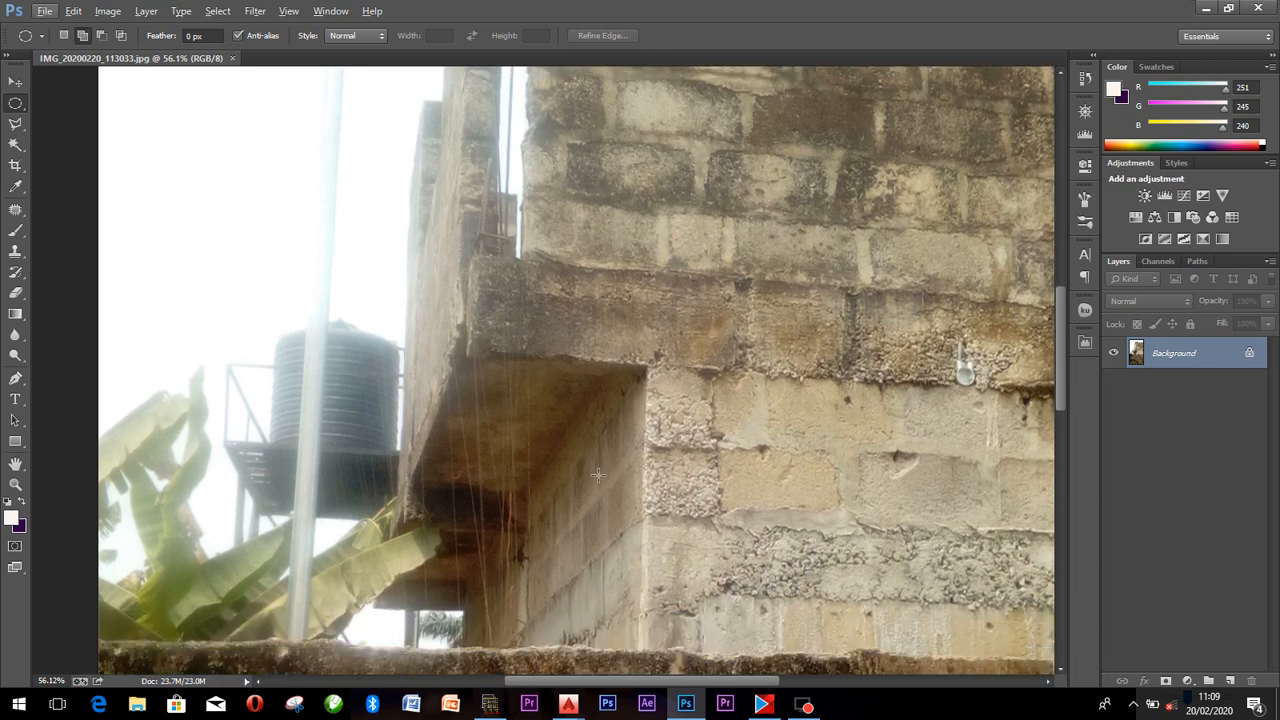
drag(640, 543, 637, 418)
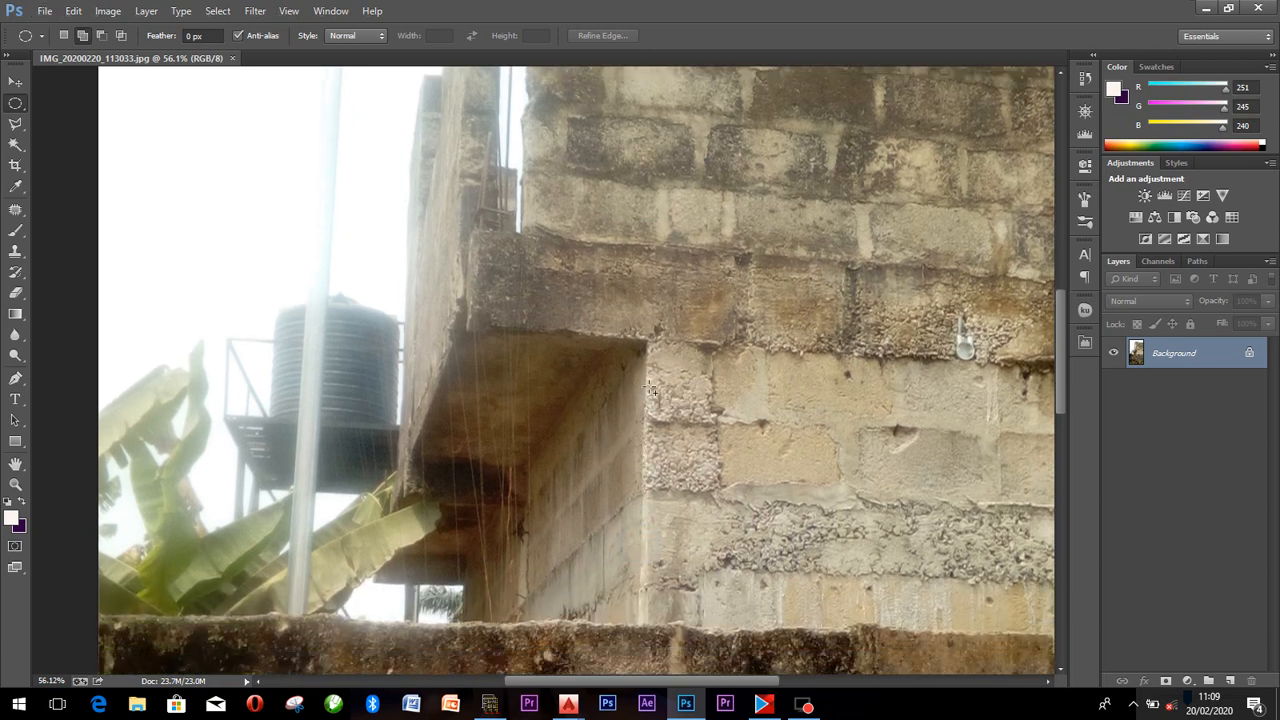
right_click(632, 454)
click(670, 165)
Bring the Orion 3D view of the building frame back on screen.
click(490, 704)
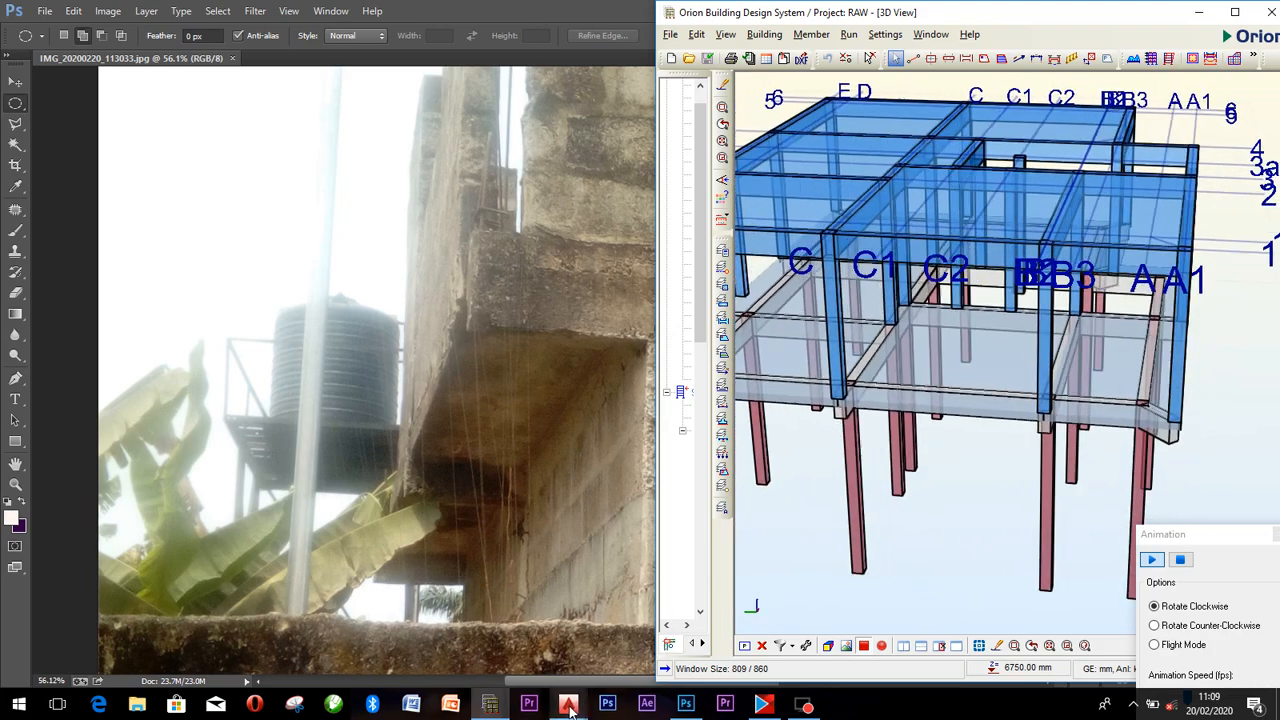
click(761, 705)
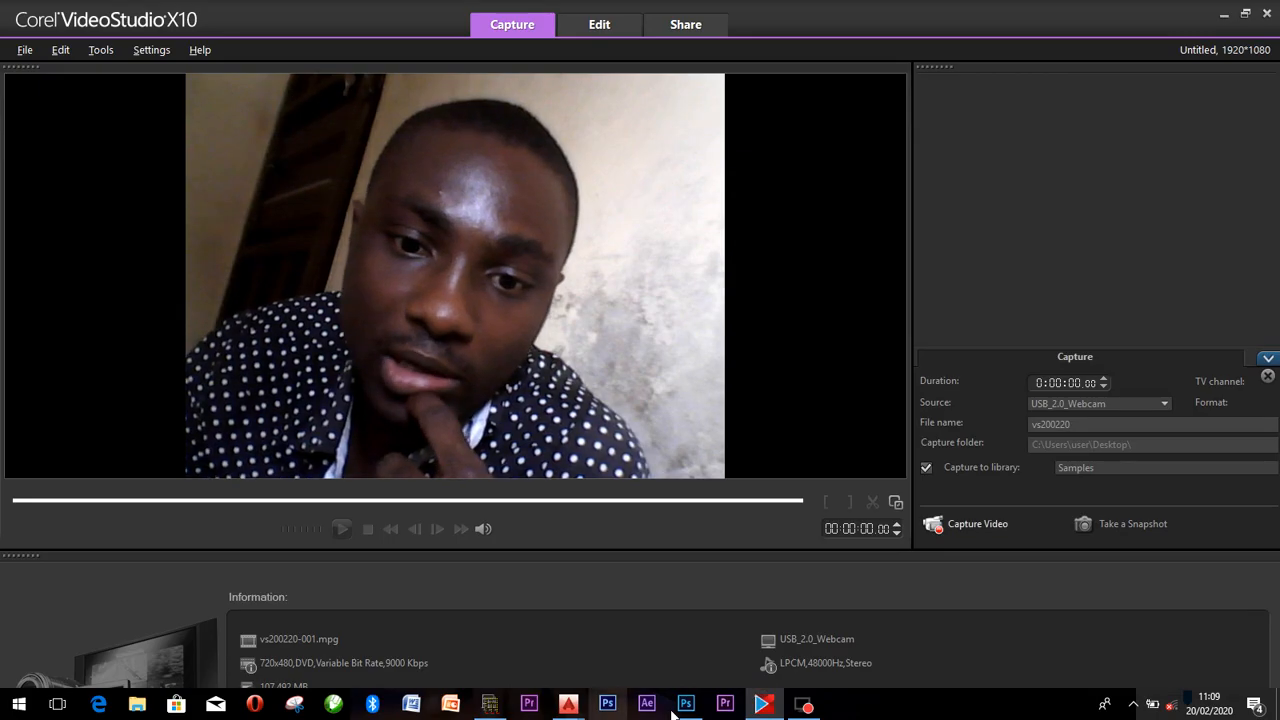
click(498, 705)
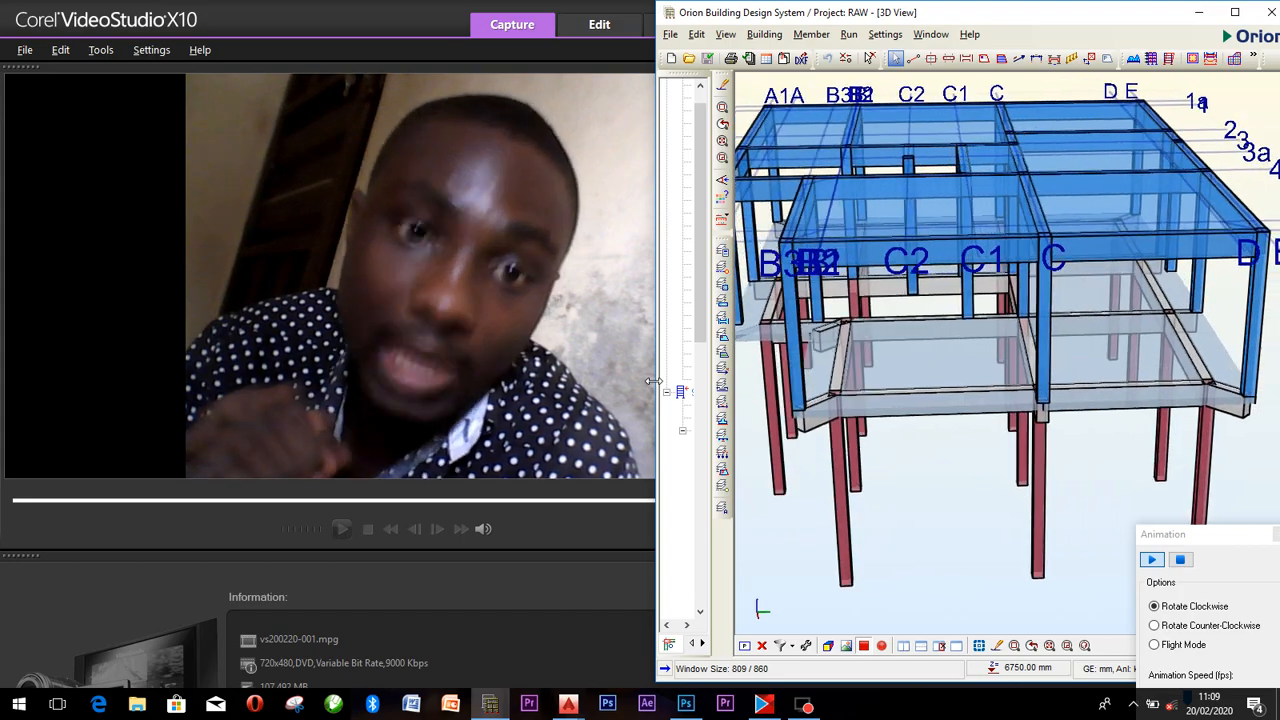
Switch to AutoCAD and bring up the ORION RAW.dxf drawing with the gridded floor plan in view.
click(568, 706)
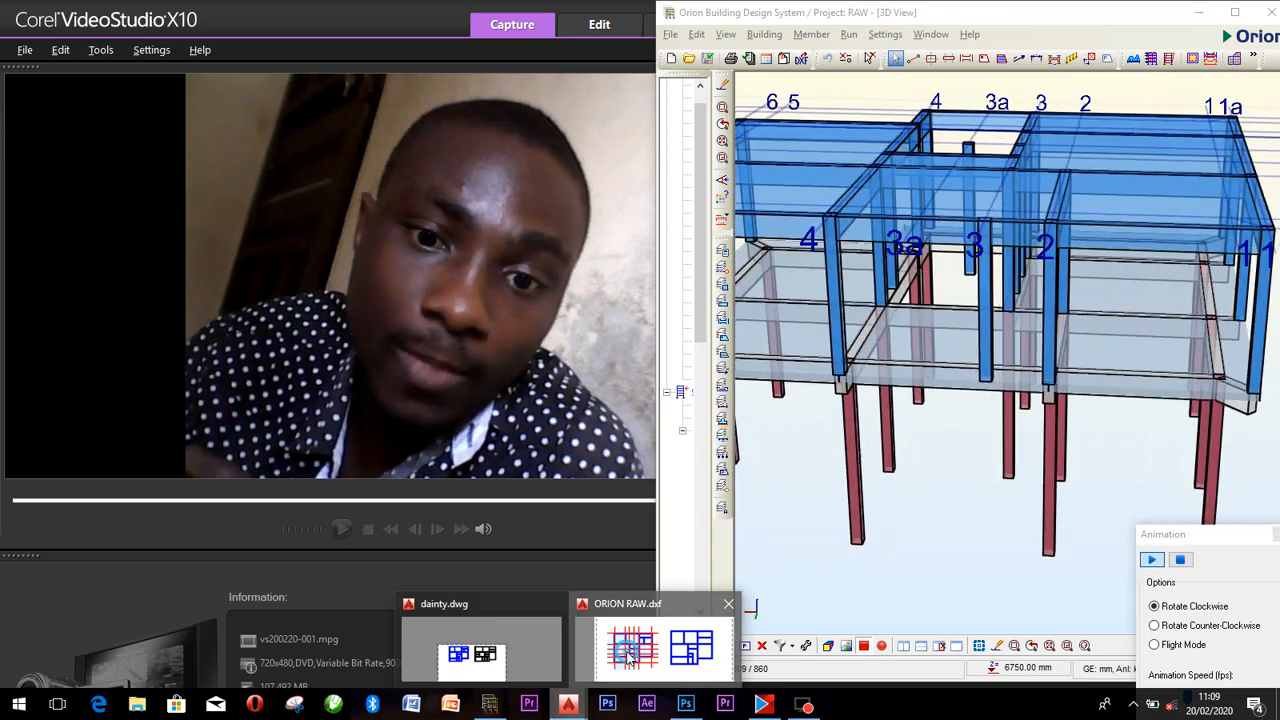
click(630, 650)
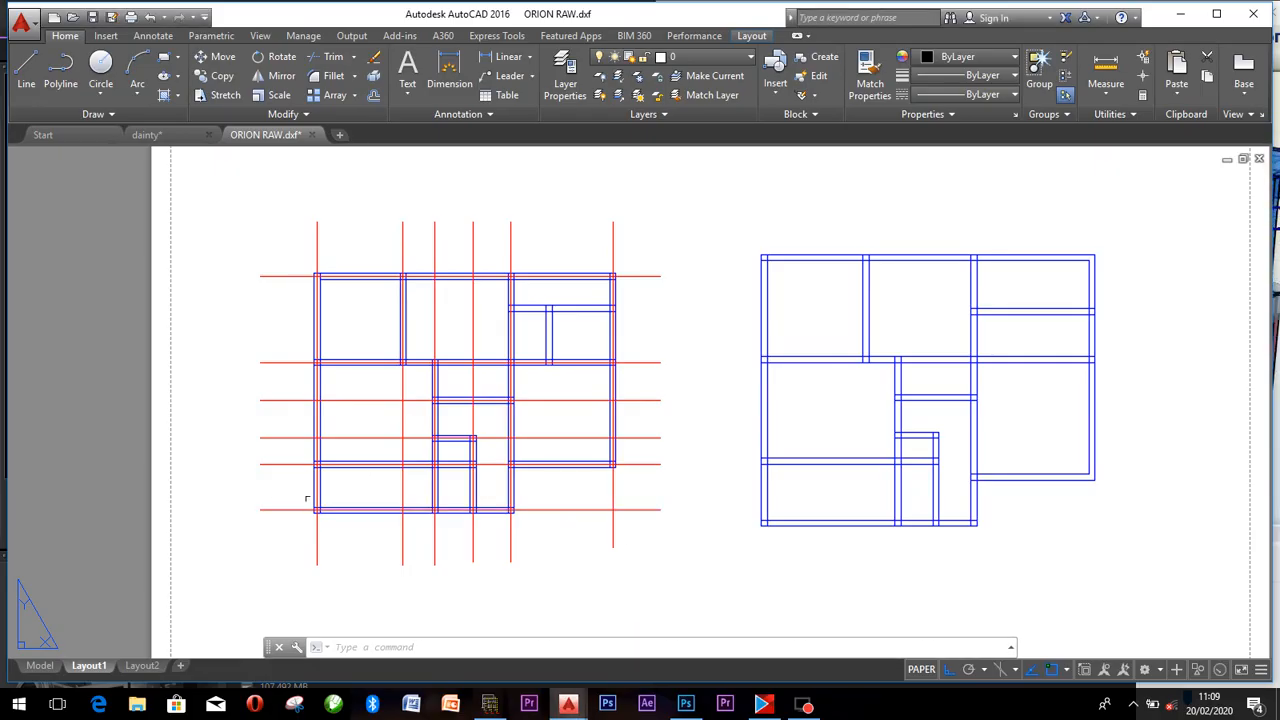
scroll(370, 517, up, 2)
scroll(503, 453, down, 2)
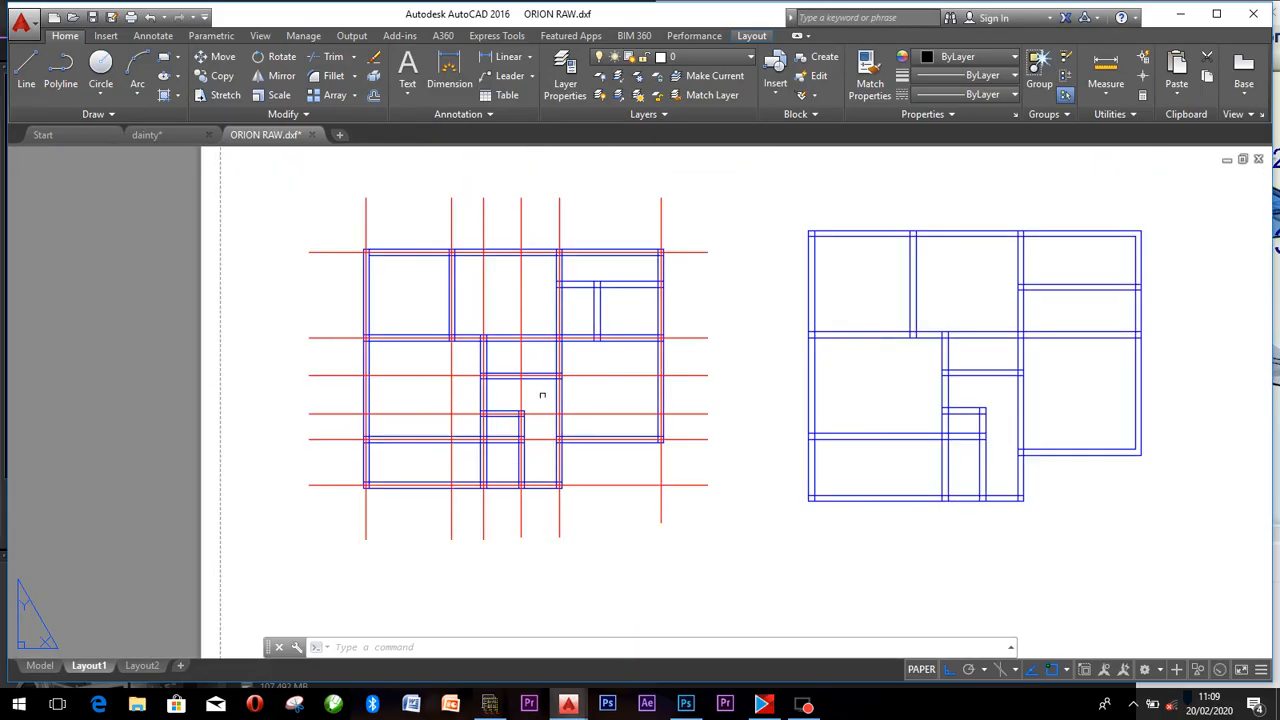
click(425, 252)
key(Escape)
click(433, 256)
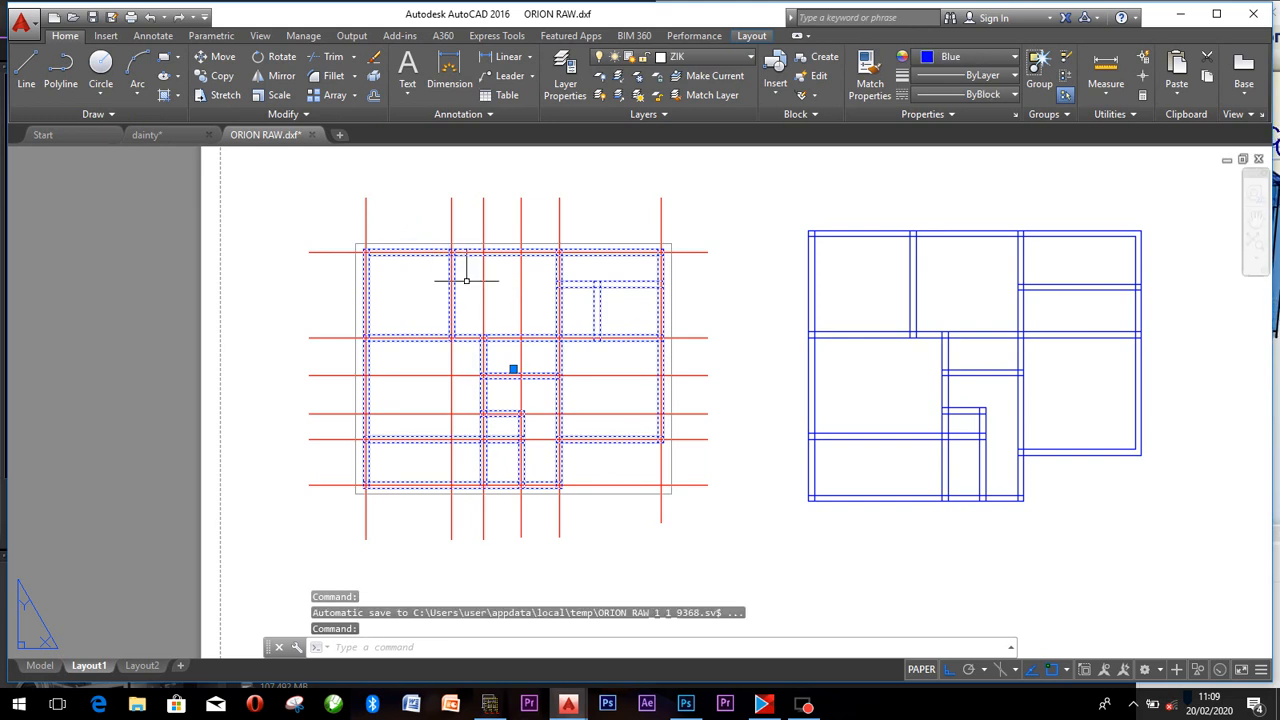
scroll(475, 285, up, 2)
key(Escape)
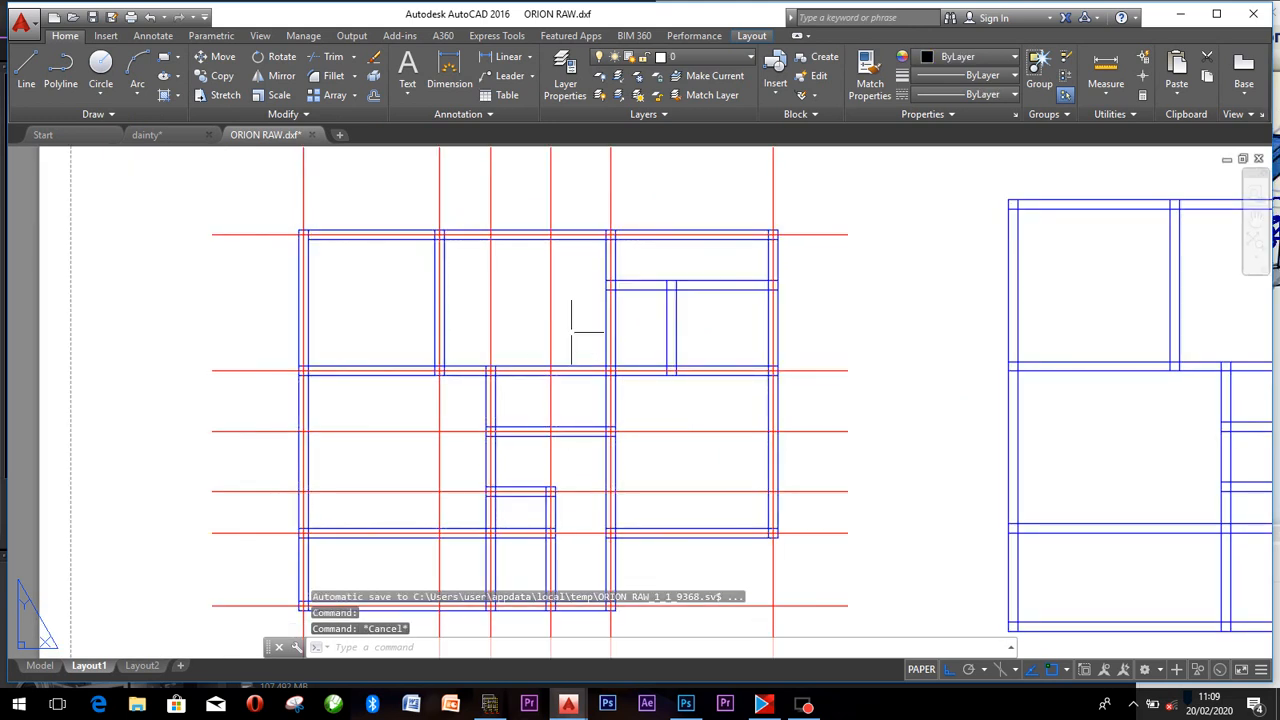
Set the color of the entire floor plan without gridlines to ByLayer.
scroll(849, 283, down, 3)
middle_drag(849, 283, 722, 307)
click(729, 229)
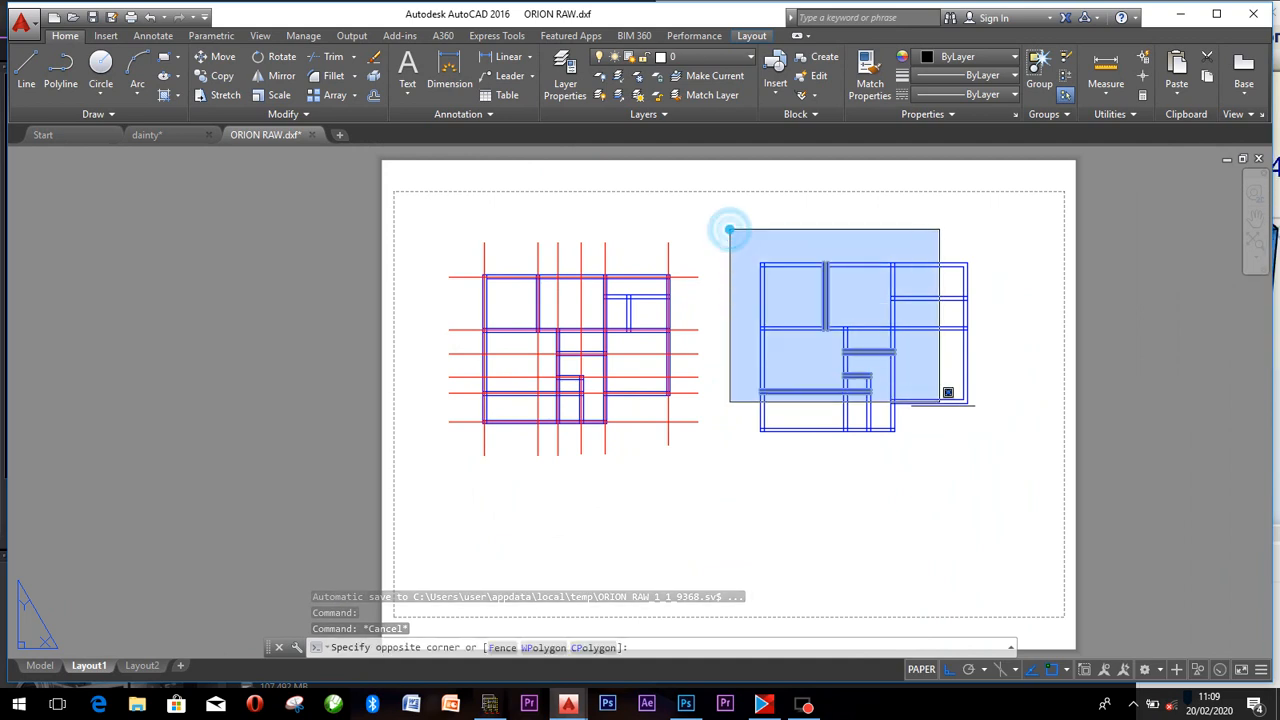
click(1006, 457)
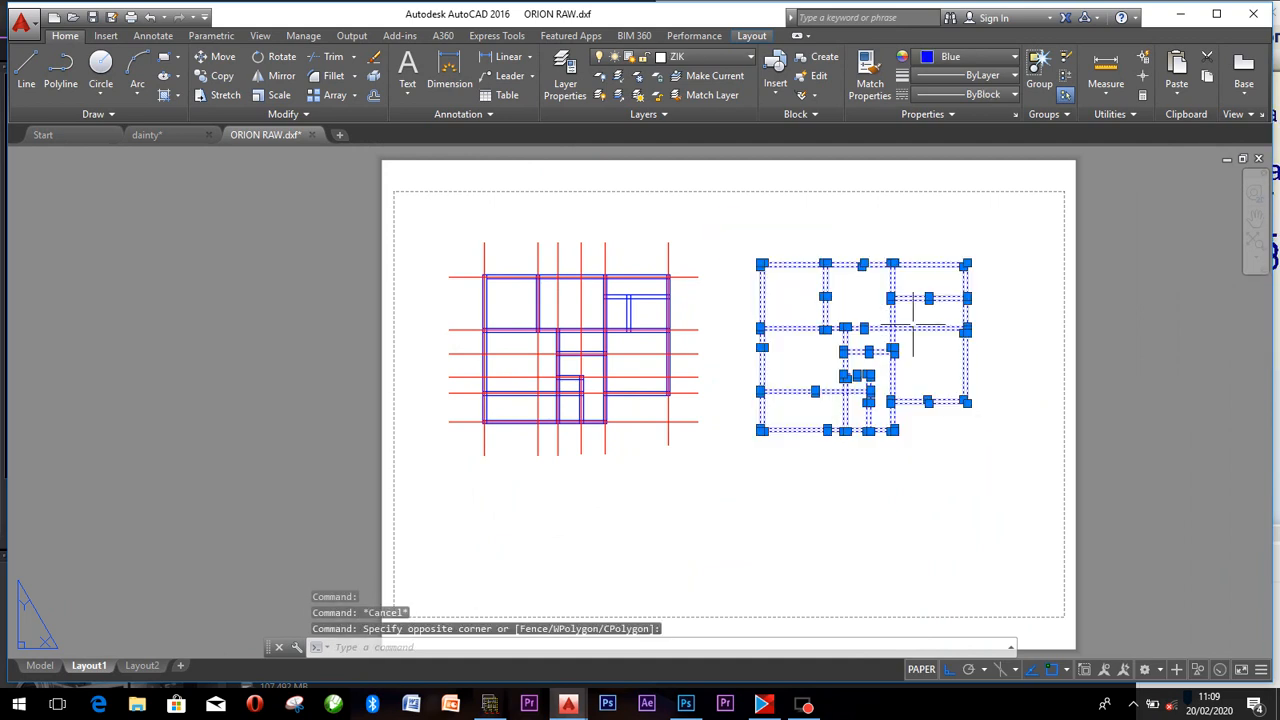
click(948, 57)
click(956, 79)
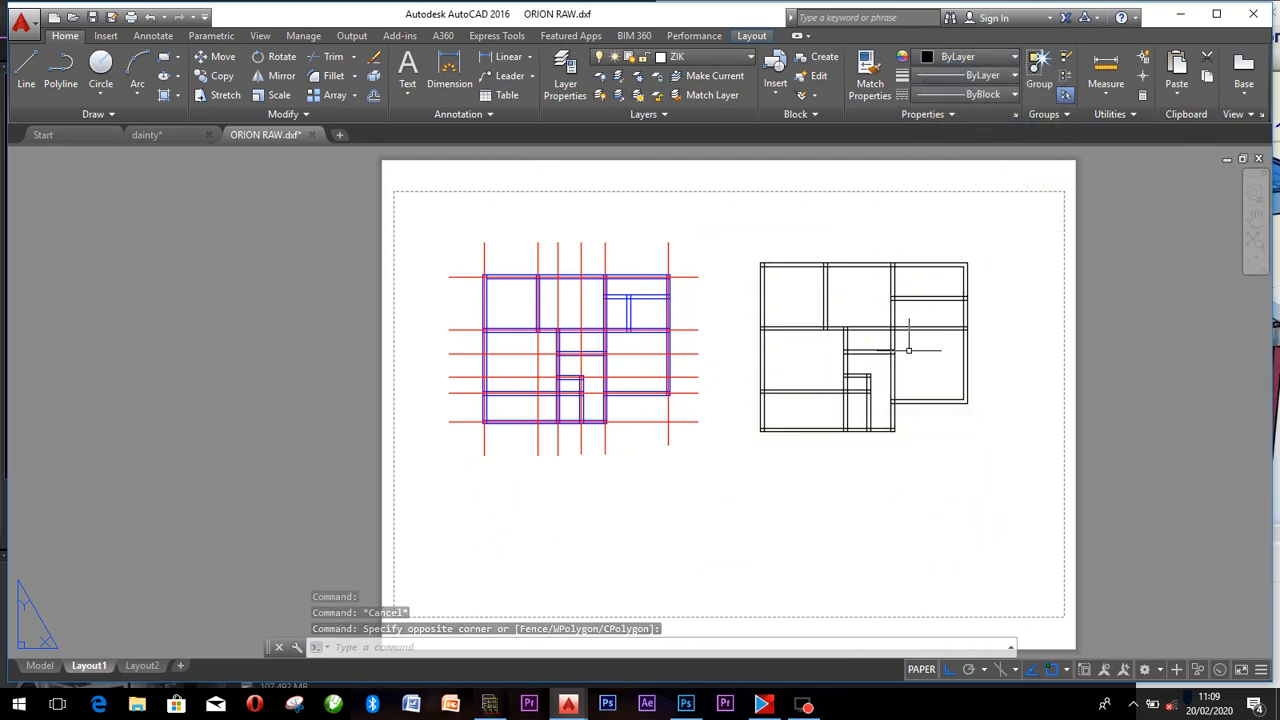
key(Escape)
Compare the black floor plan with the blue gridded floor plan beside it.
scroll(770, 284, up, 3)
middle_drag(812, 292, 701, 260)
click(571, 175)
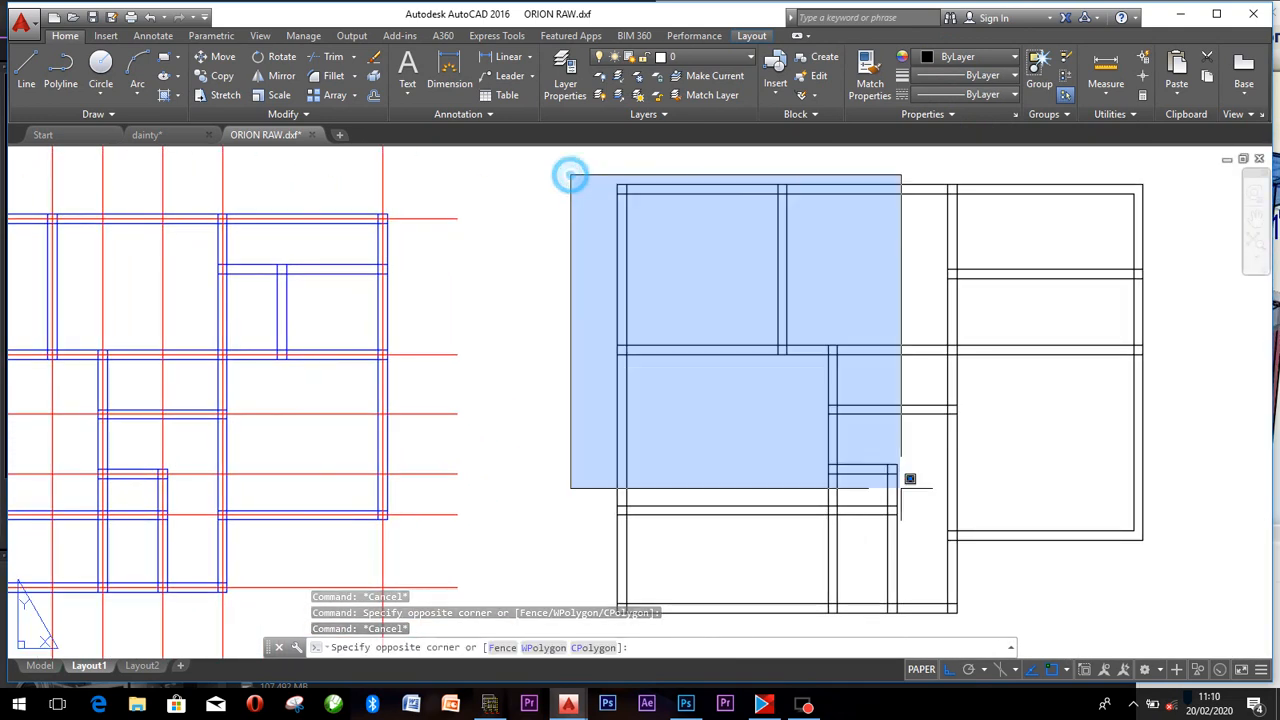
click(1165, 625)
key(Escape)
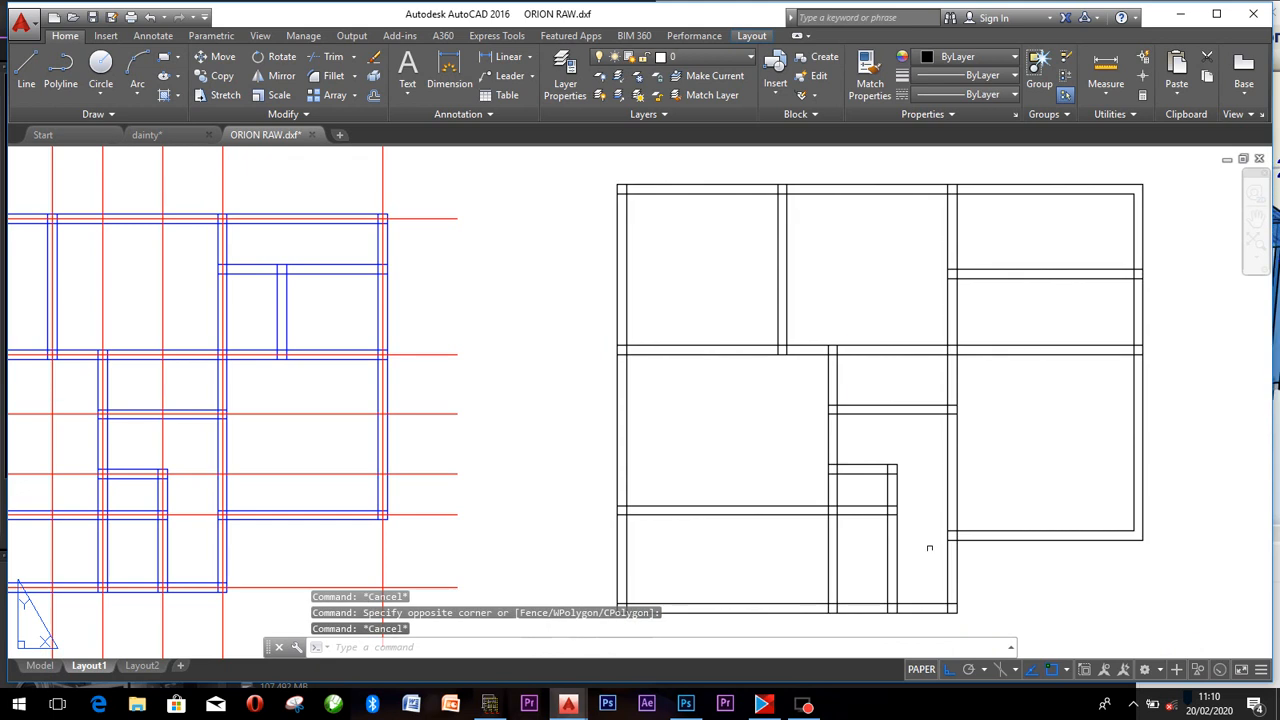
scroll(537, 443, down, 4)
middle_drag(537, 443, 684, 446)
scroll(677, 441, up, 4)
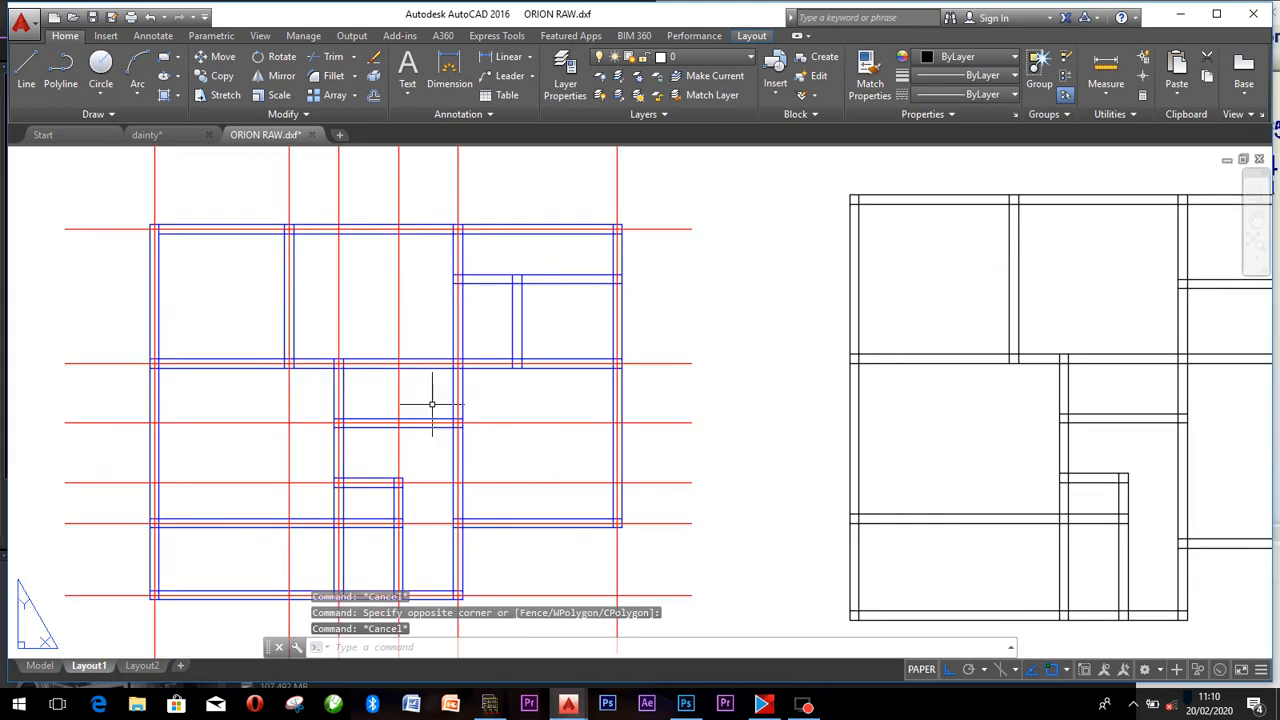
middle_drag(443, 406, 667, 384)
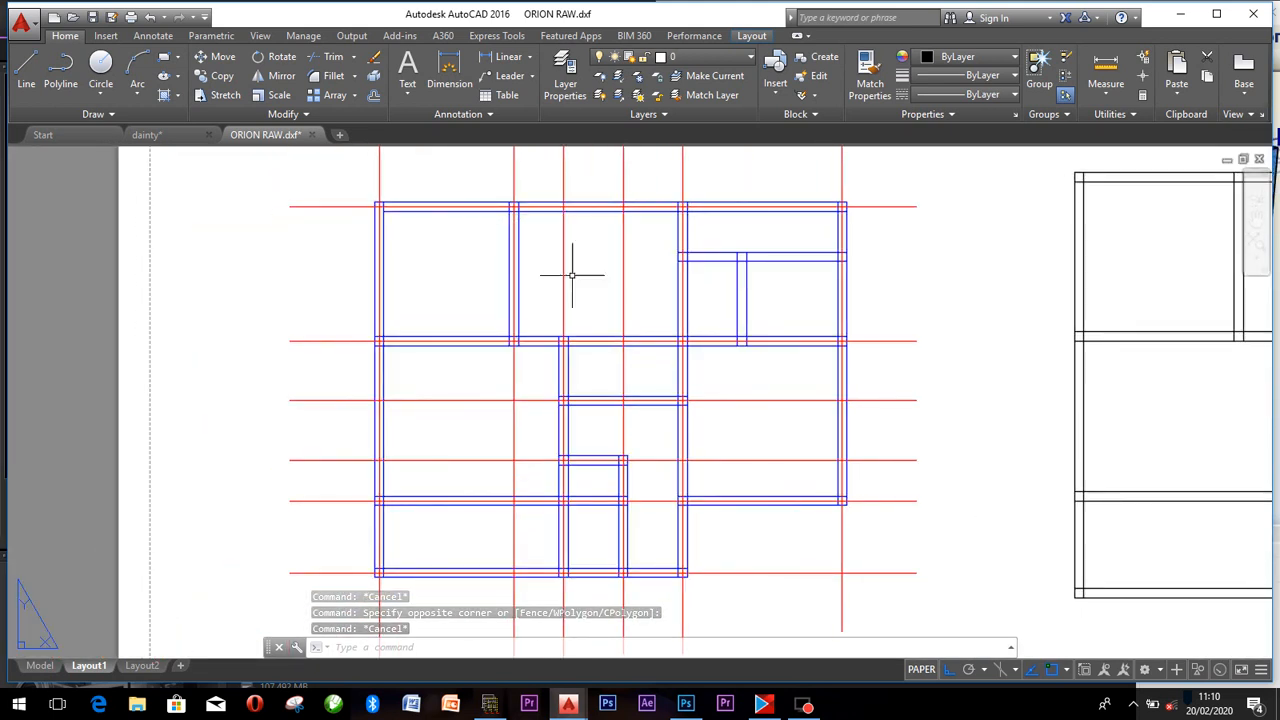
scroll(570, 277, down, 3)
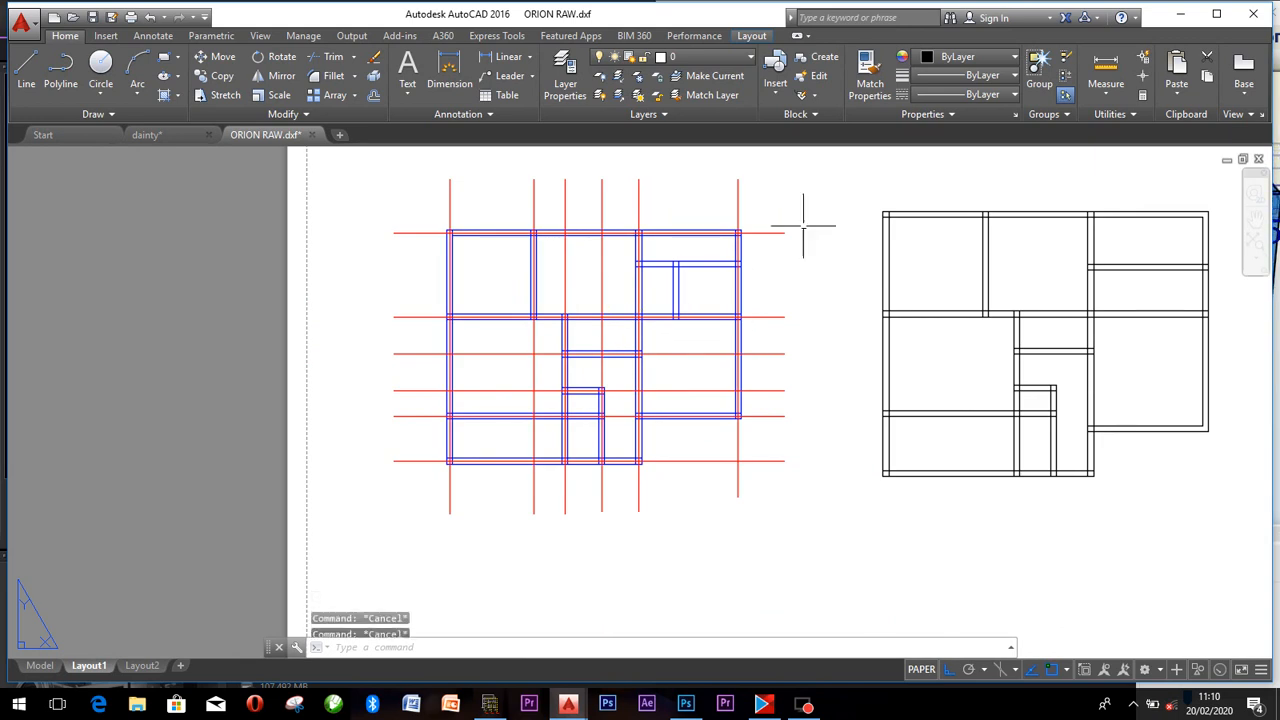
Copy the entire black plan onto the gridded plan, aligning the top end of the central inner wall with its matching corner.
click(848, 196)
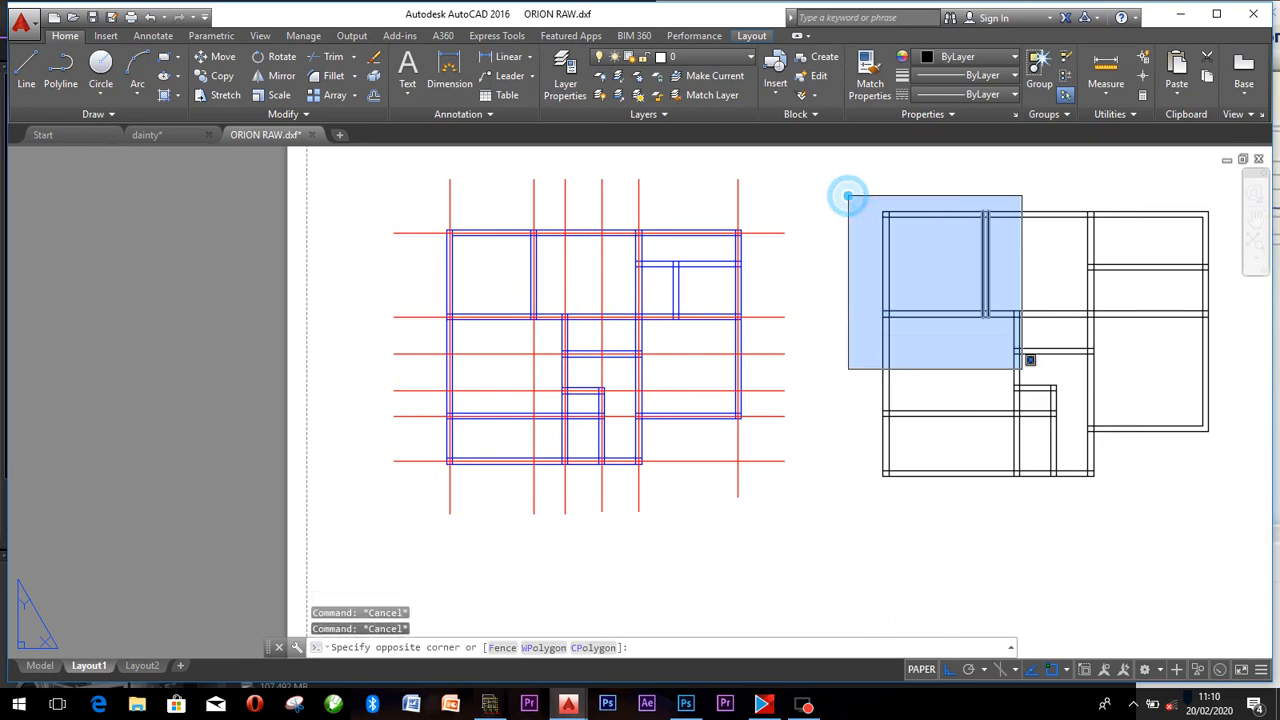
click(1218, 518)
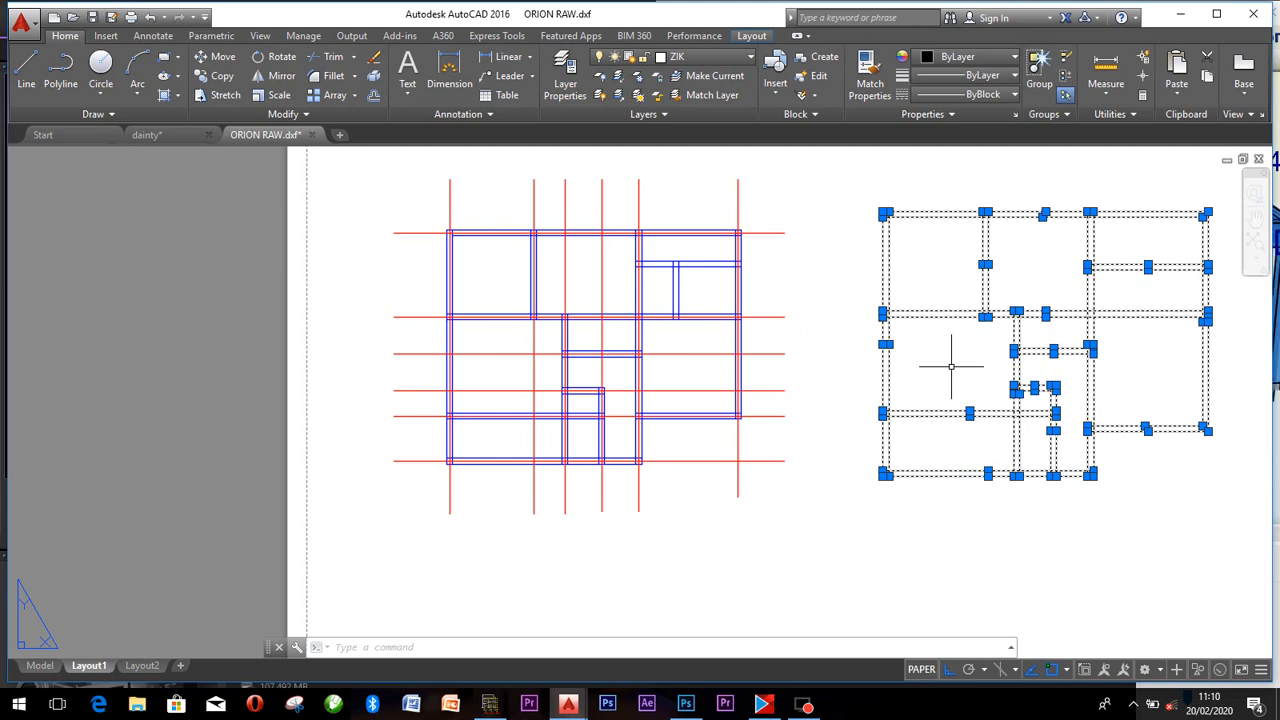
key(ctrl+c)
text(co)
key(Return)
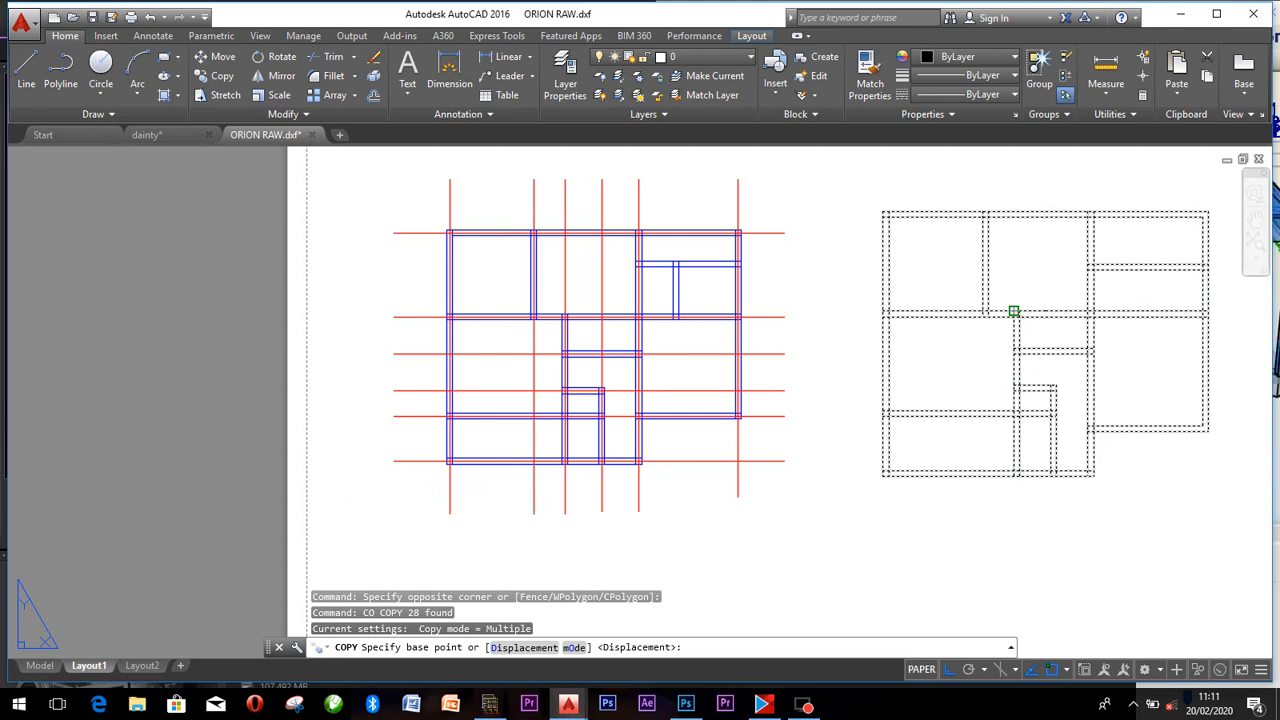
click(1019, 311)
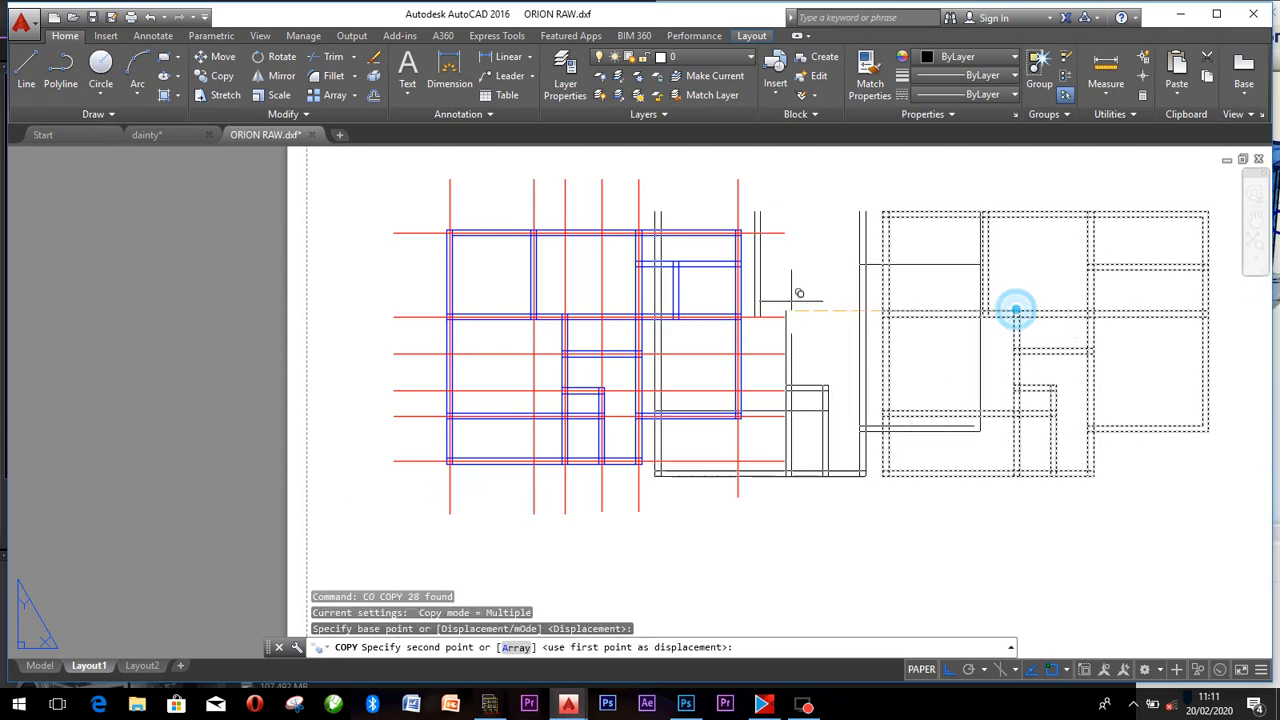
scroll(509, 280, up, 6)
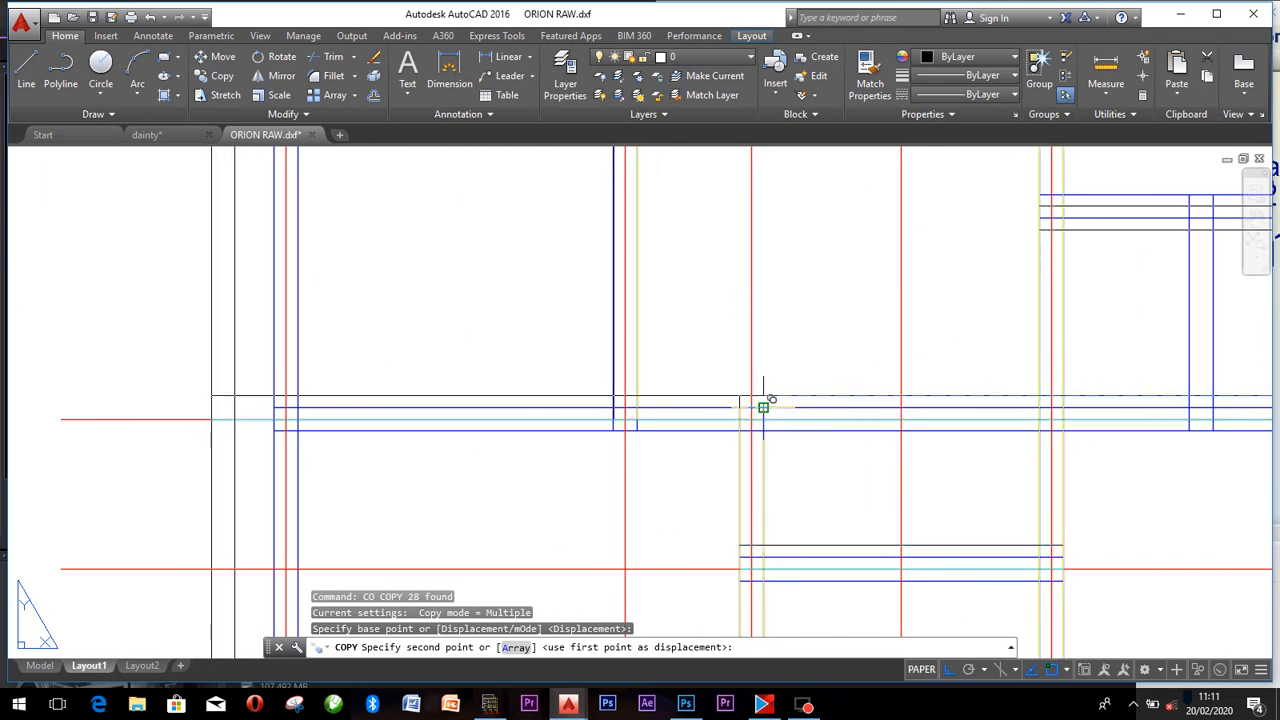
click(761, 420)
scroll(764, 420, down, 6)
key(Escape)
Examine how the outer walls of the overlaid black plan sit relative to the blue walls and red gridlines.
scroll(763, 420, up, 3)
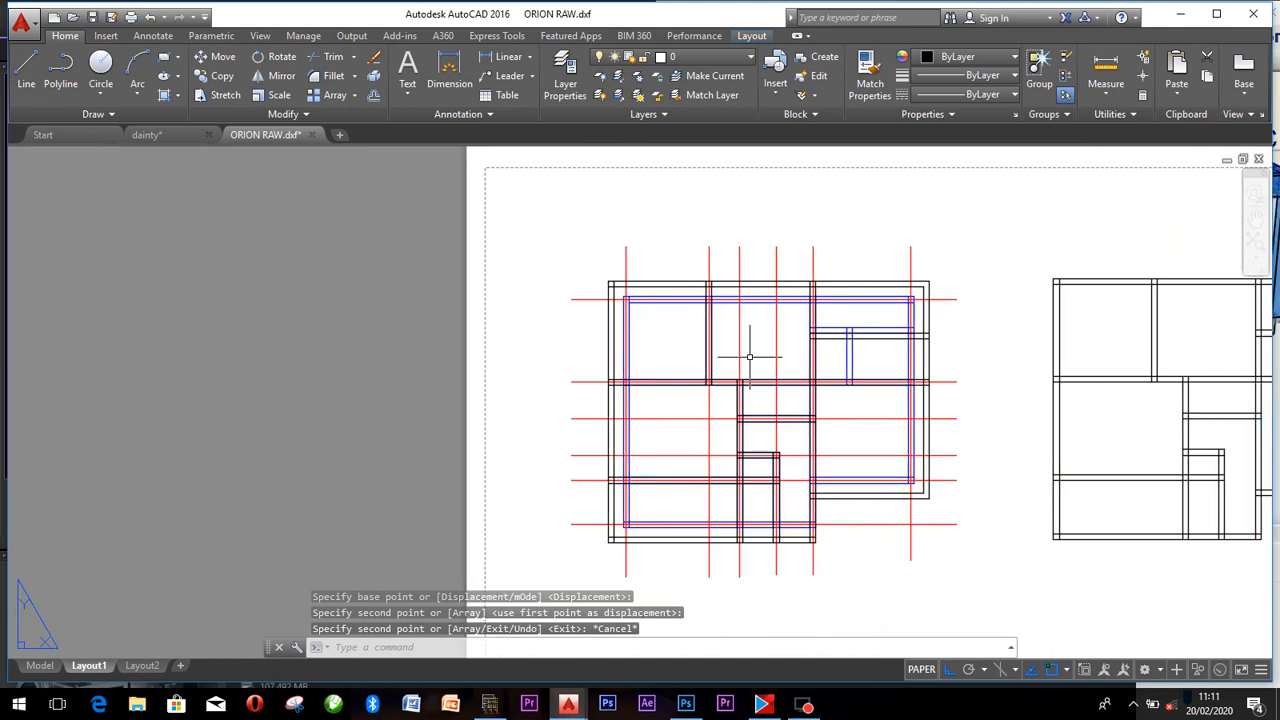
scroll(665, 300, up, 2)
scroll(590, 250, up, 4)
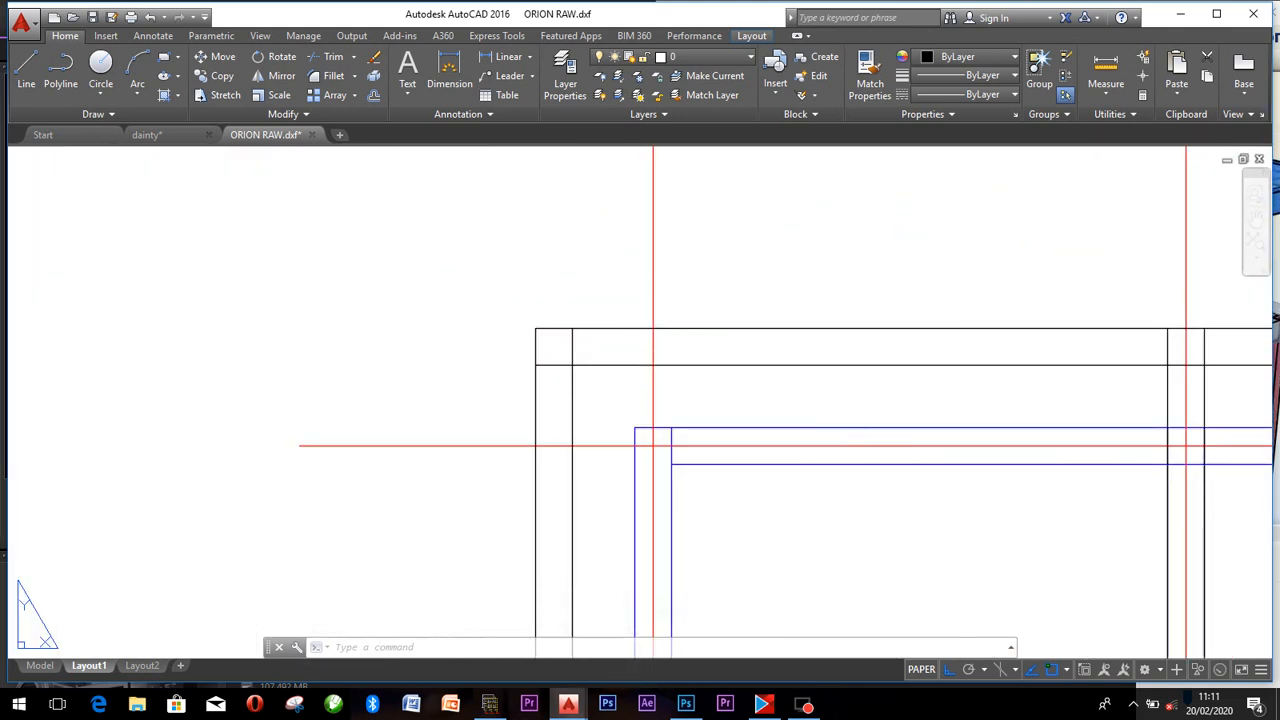
mouse_move(929, 414)
middle_down()
mouse_move(400, 491)
mouse_move(247, 482)
middle_up()
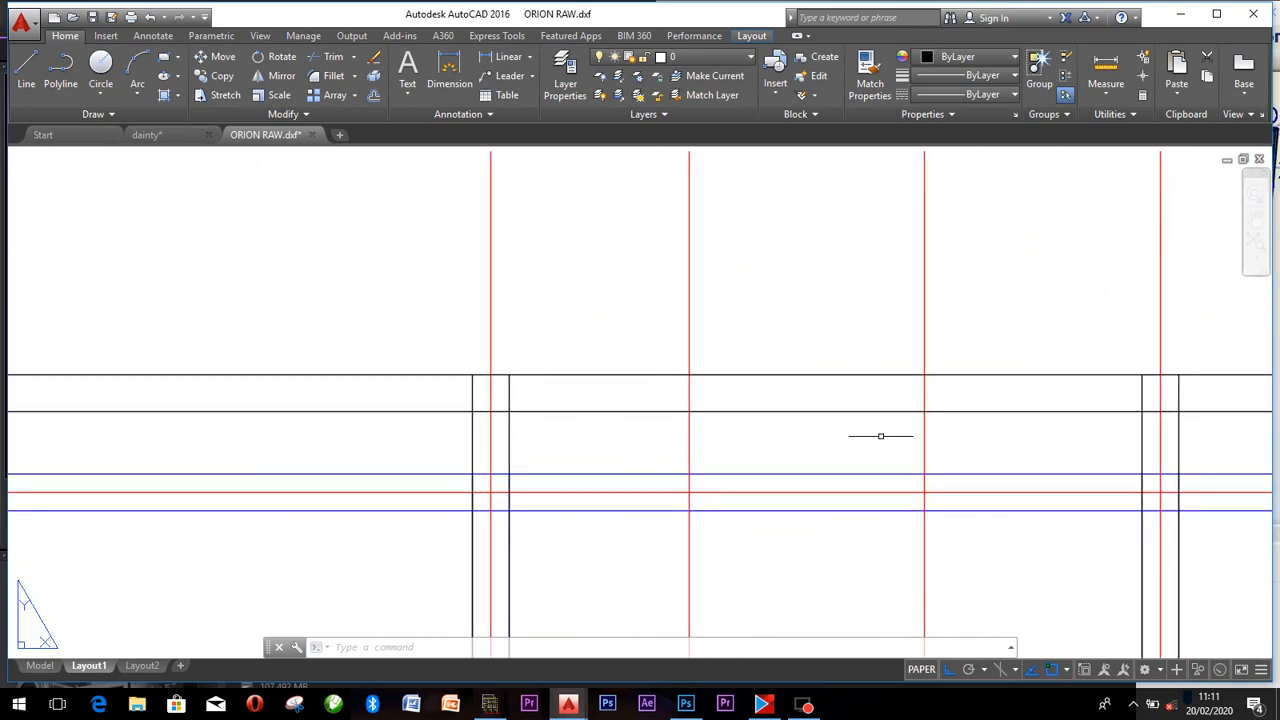
scroll(811, 426, down, 3)
scroll(990, 540, down, 5)
middle_click(990, 540)
middle_click(990, 540)
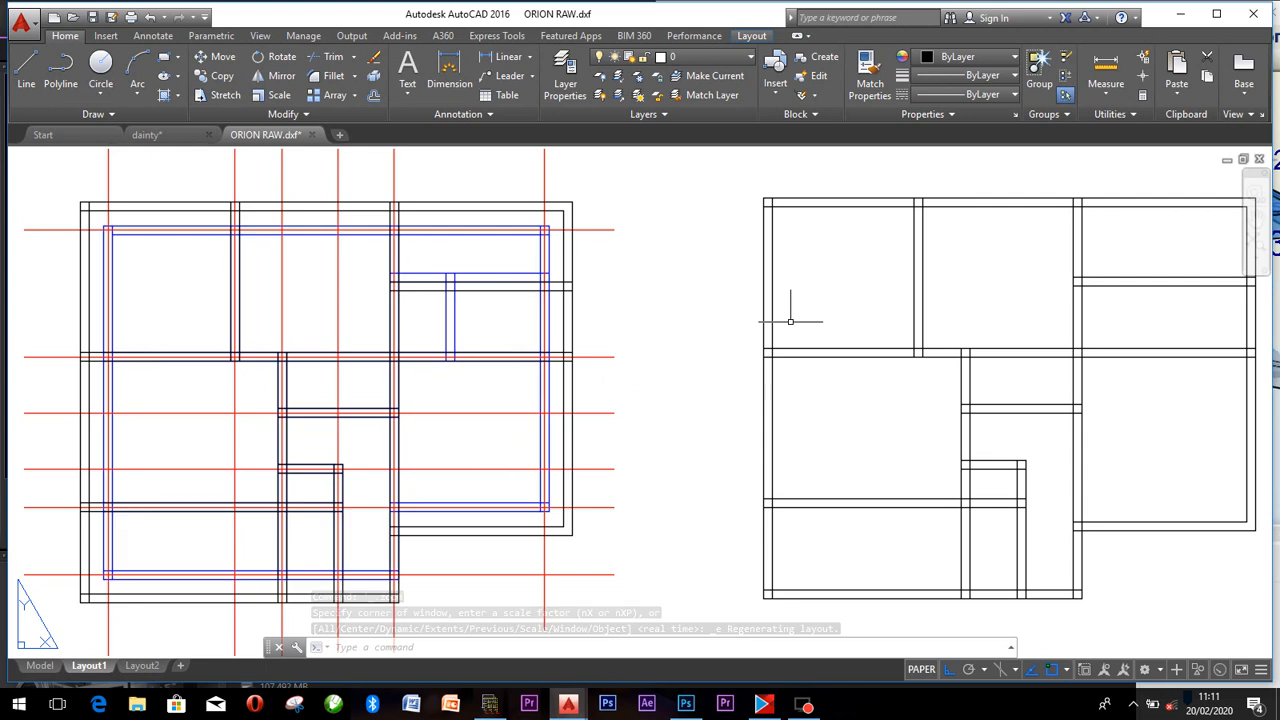
middle_drag(250, 462, 538, 443)
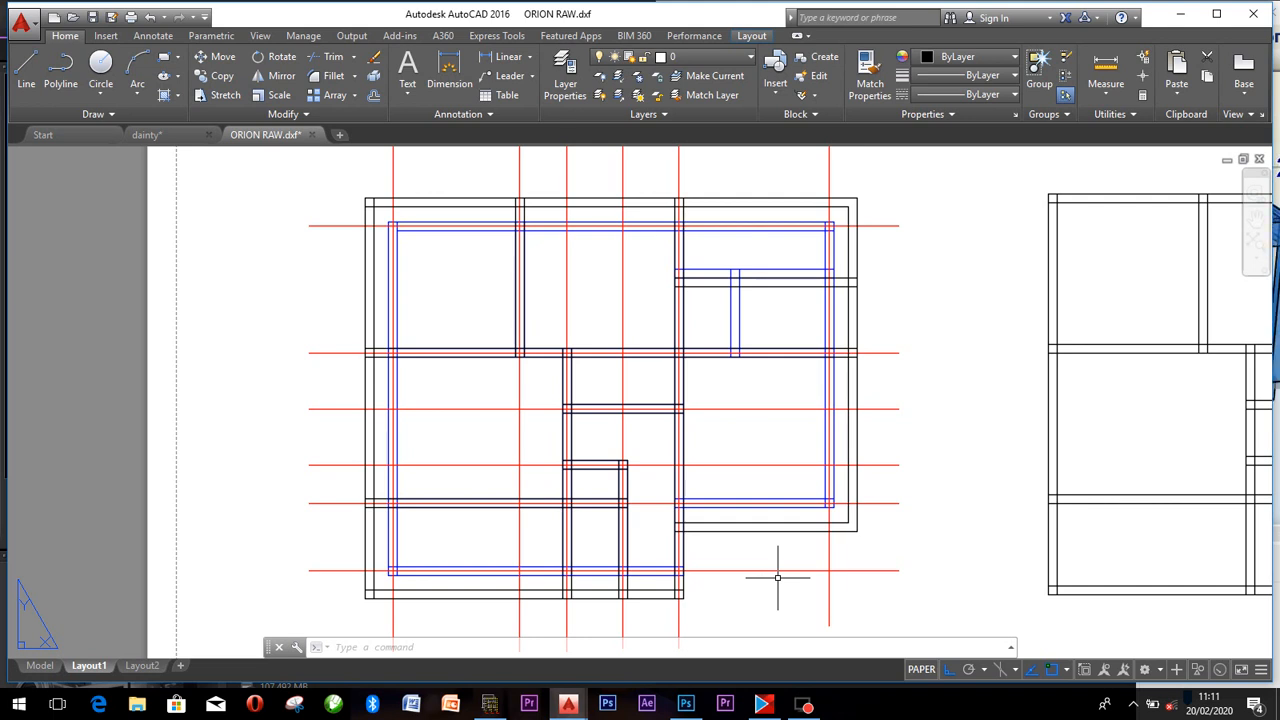
scroll(777, 577, up, 4)
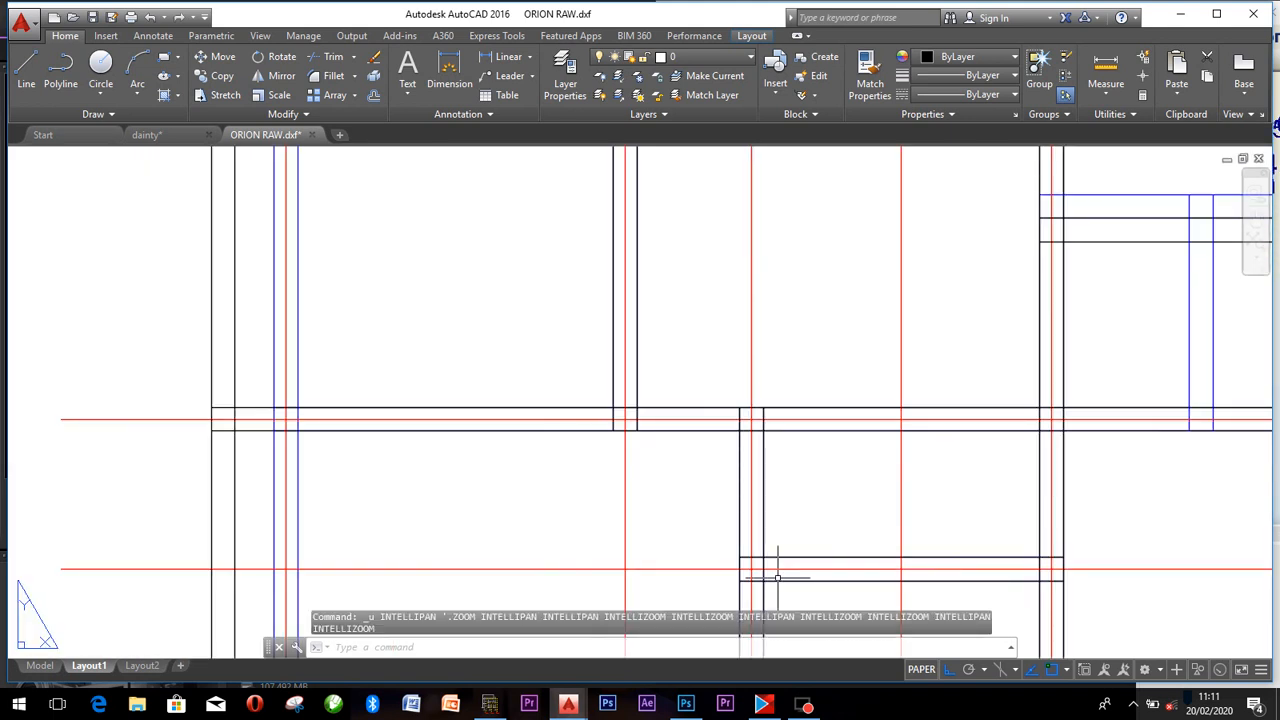
scroll(763, 357, down, 7)
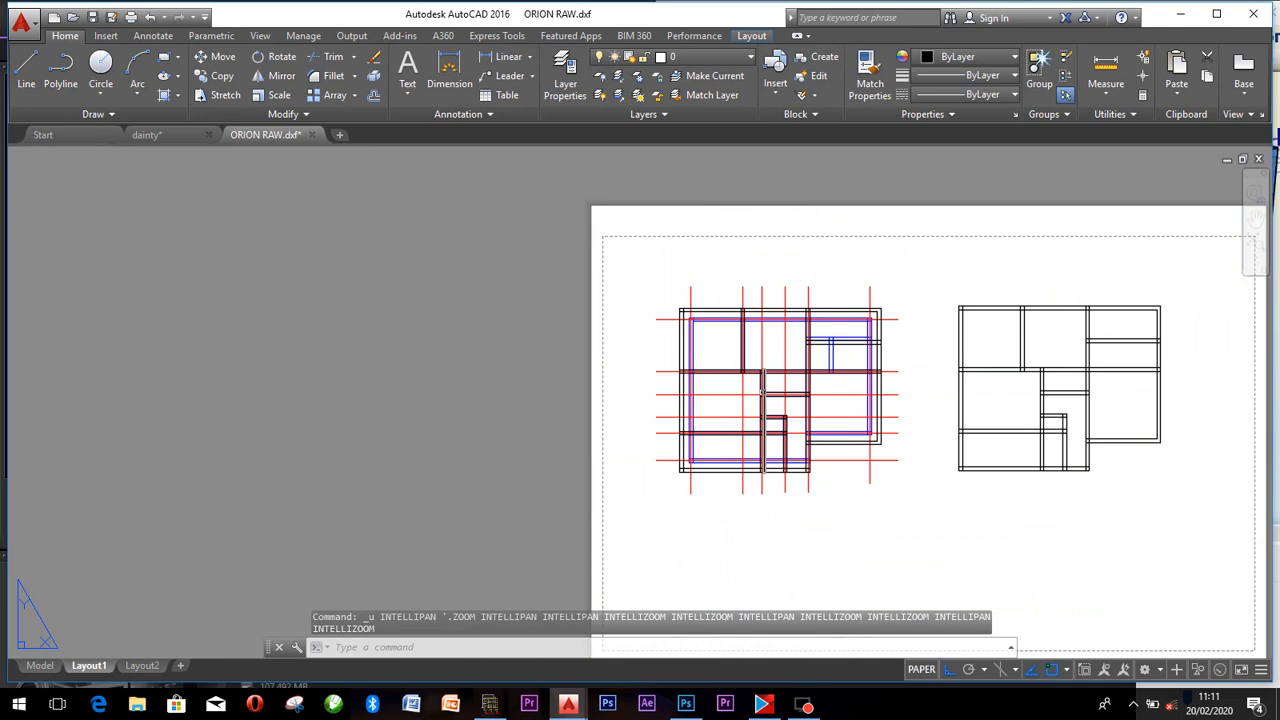
scroll(766, 380, up, 3)
scroll(1047, 291, down, 3)
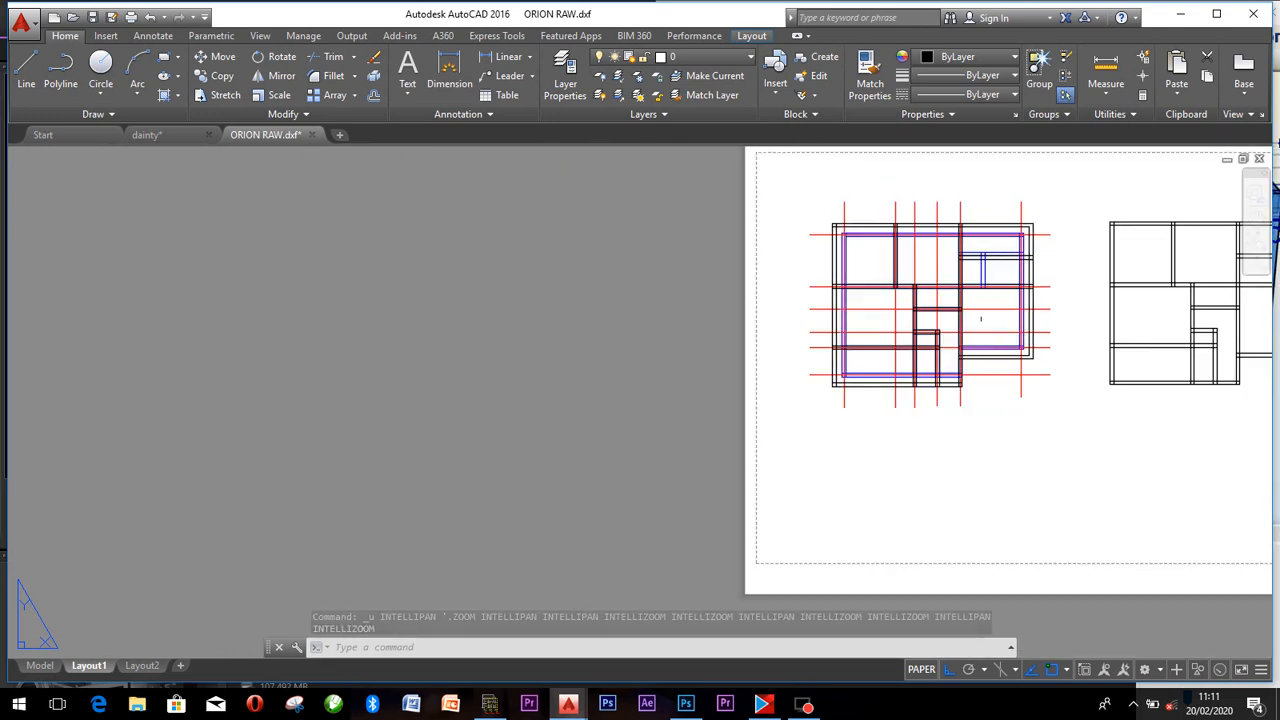
Delete the original black floor plan standing beside the gridded plan, keeping the overlaid copy.
click(1020, 202)
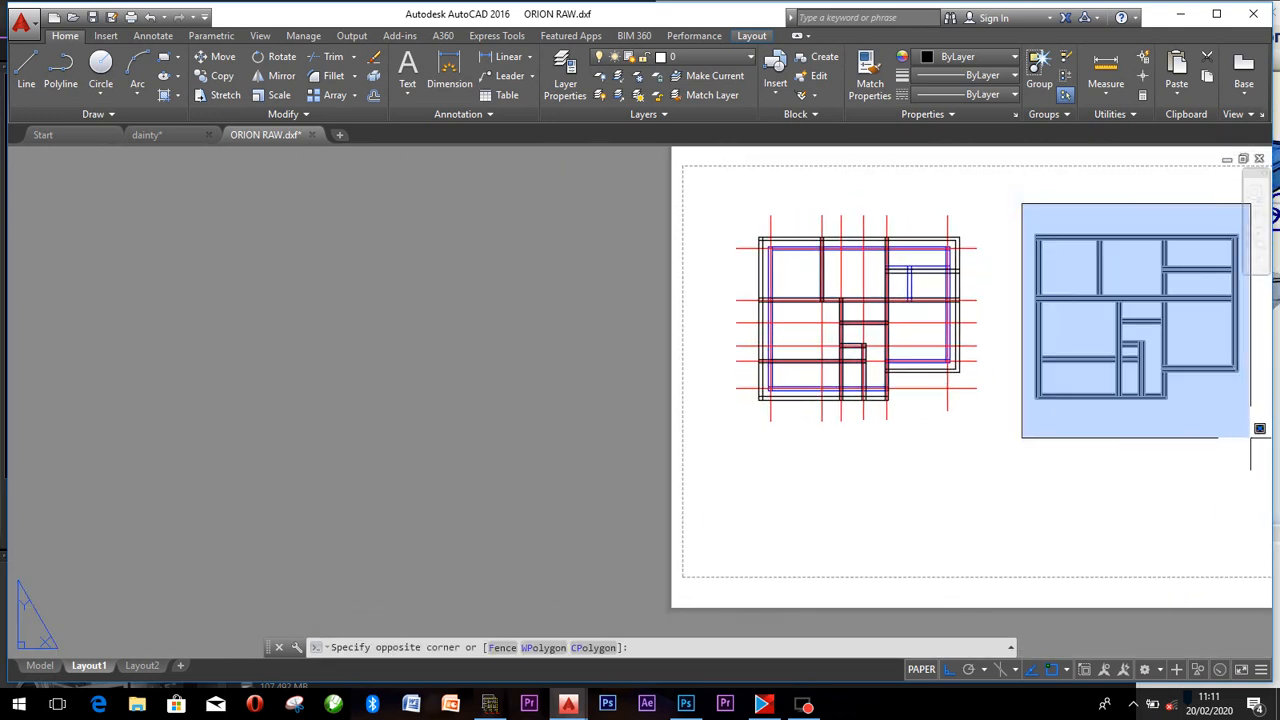
click(1250, 437)
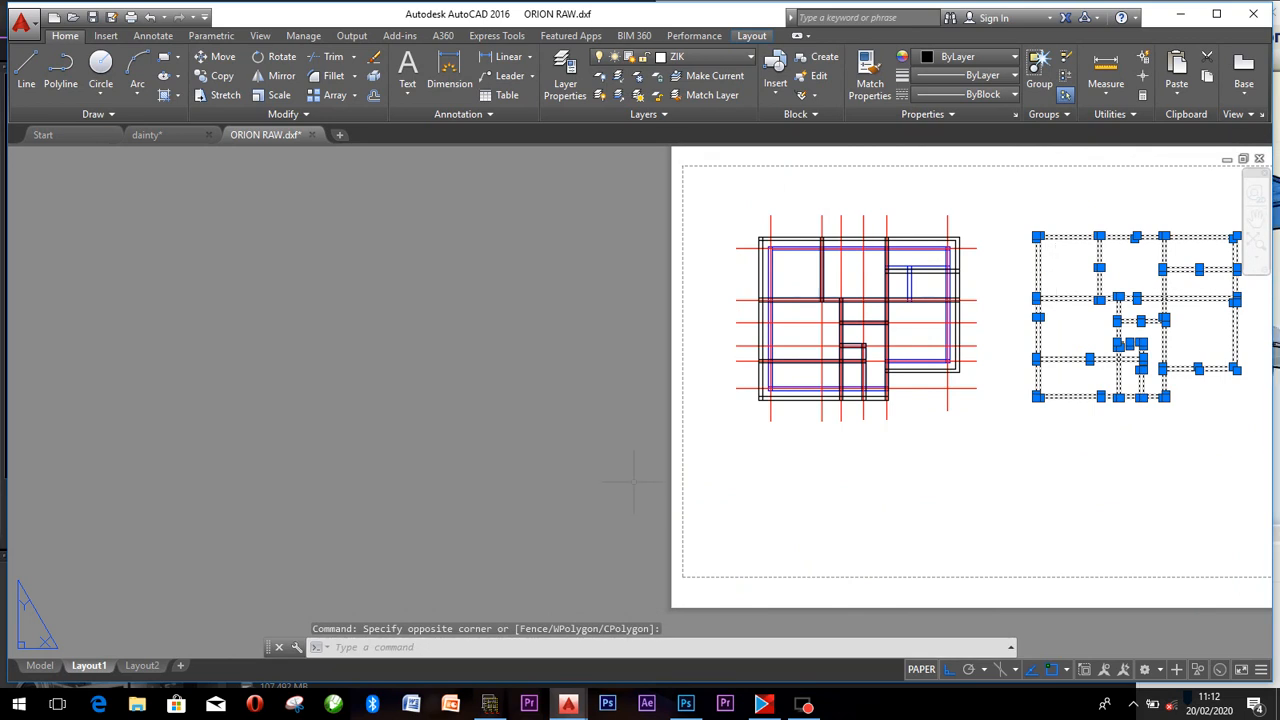
key(Delete)
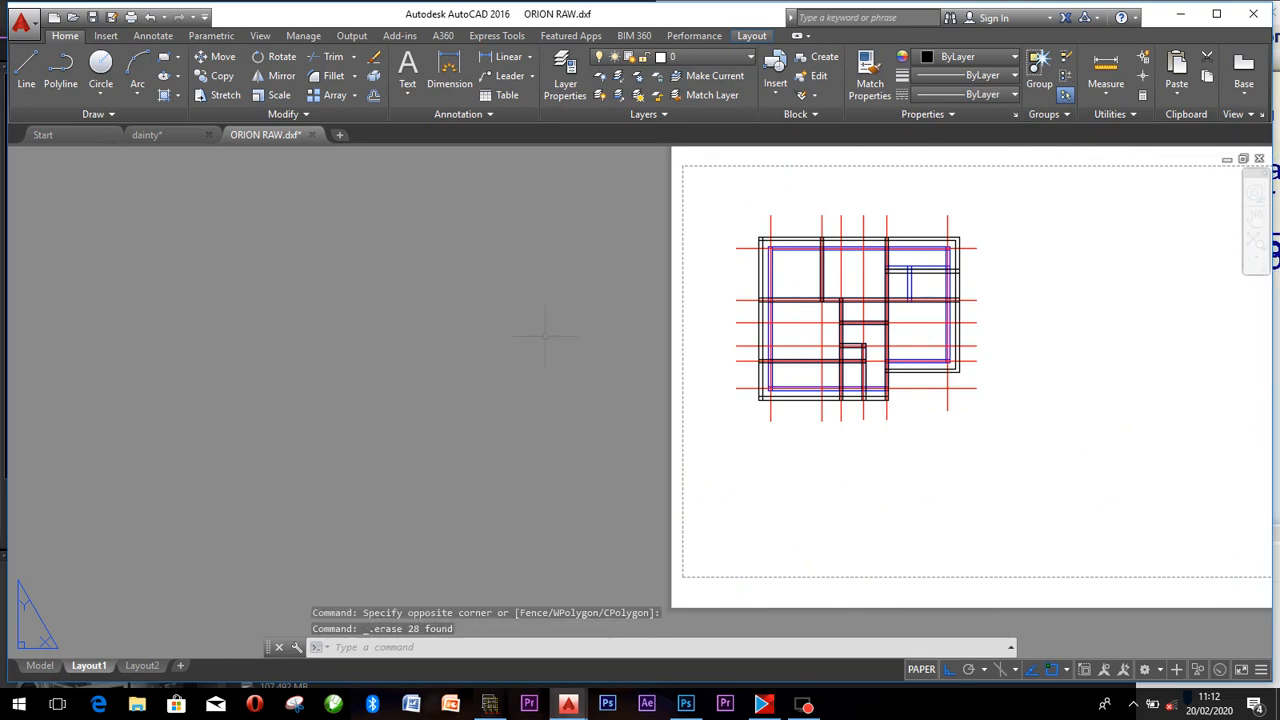
Examine the overlaid plans, comparing the black outer walls with the blue walls and red gridlines, including at the upper-left corner.
scroll(789, 326, up, 4)
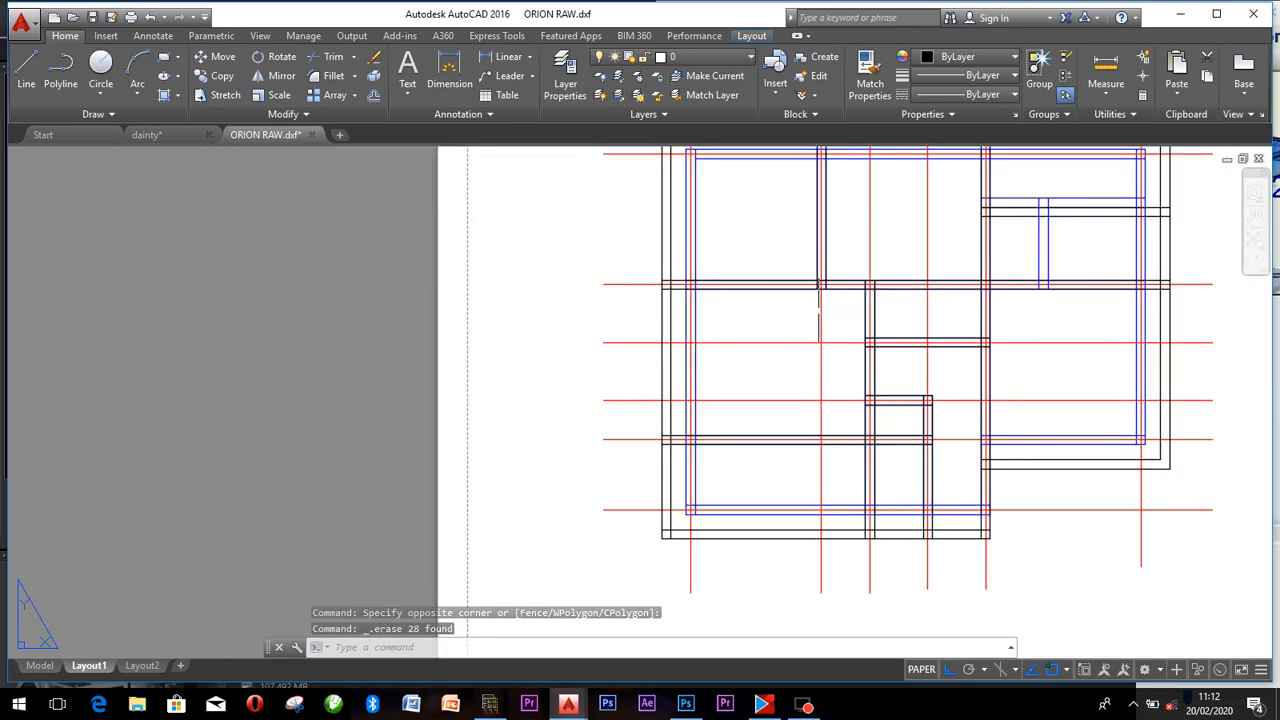
scroll(823, 309, down, 1)
middle_drag(786, 360, 729, 394)
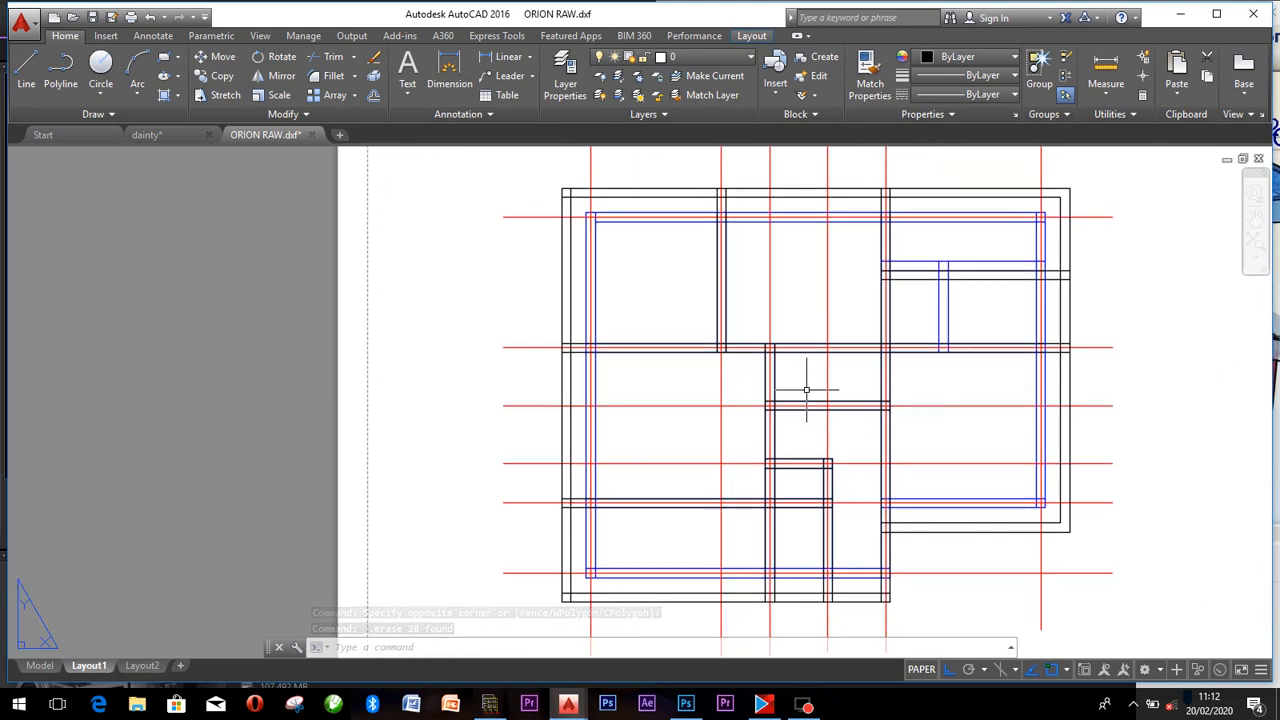
scroll(810, 392, down, 2)
scroll(816, 382, up, 2)
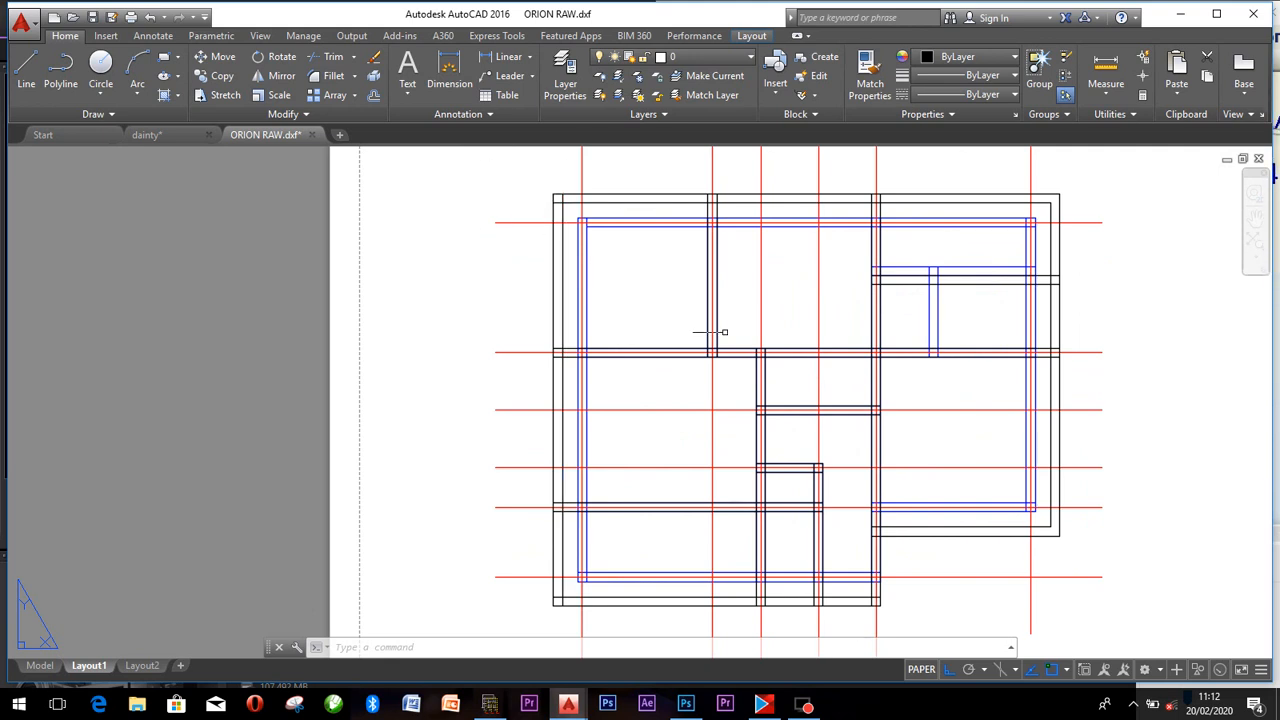
mouse_move(728, 352)
scroll(529, 200, up, 10)
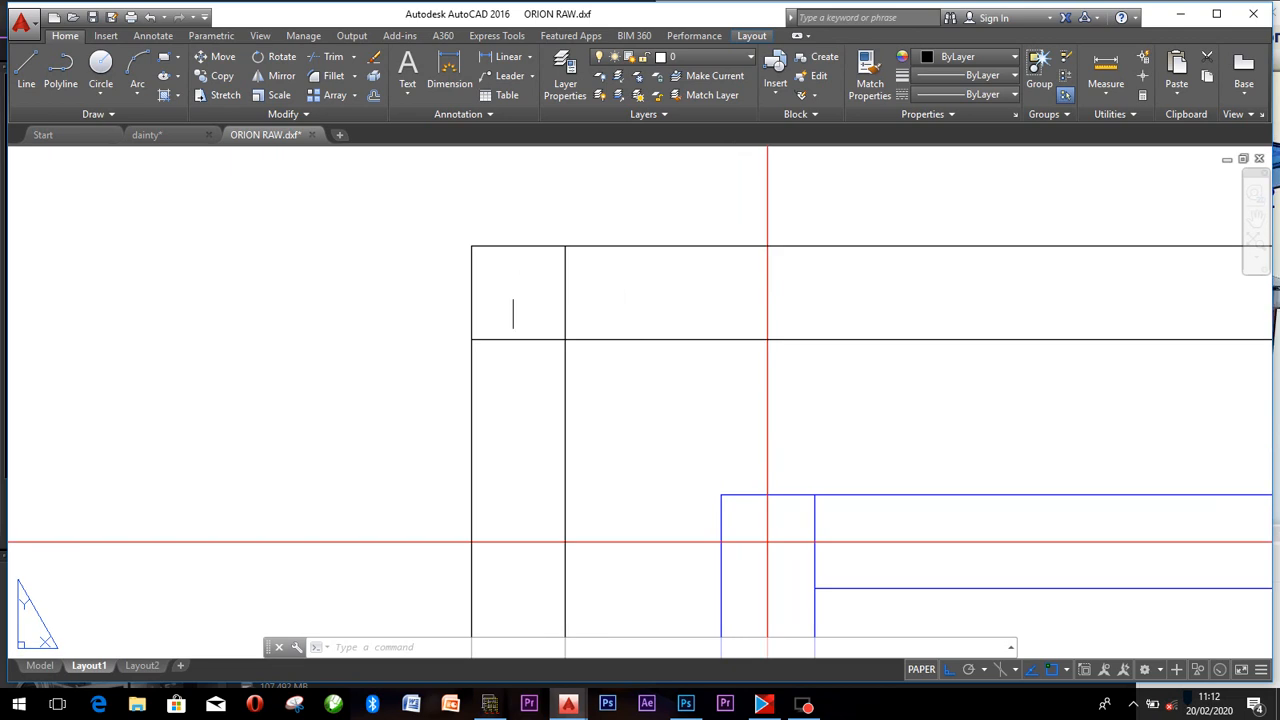
scroll(529, 323, down, 8)
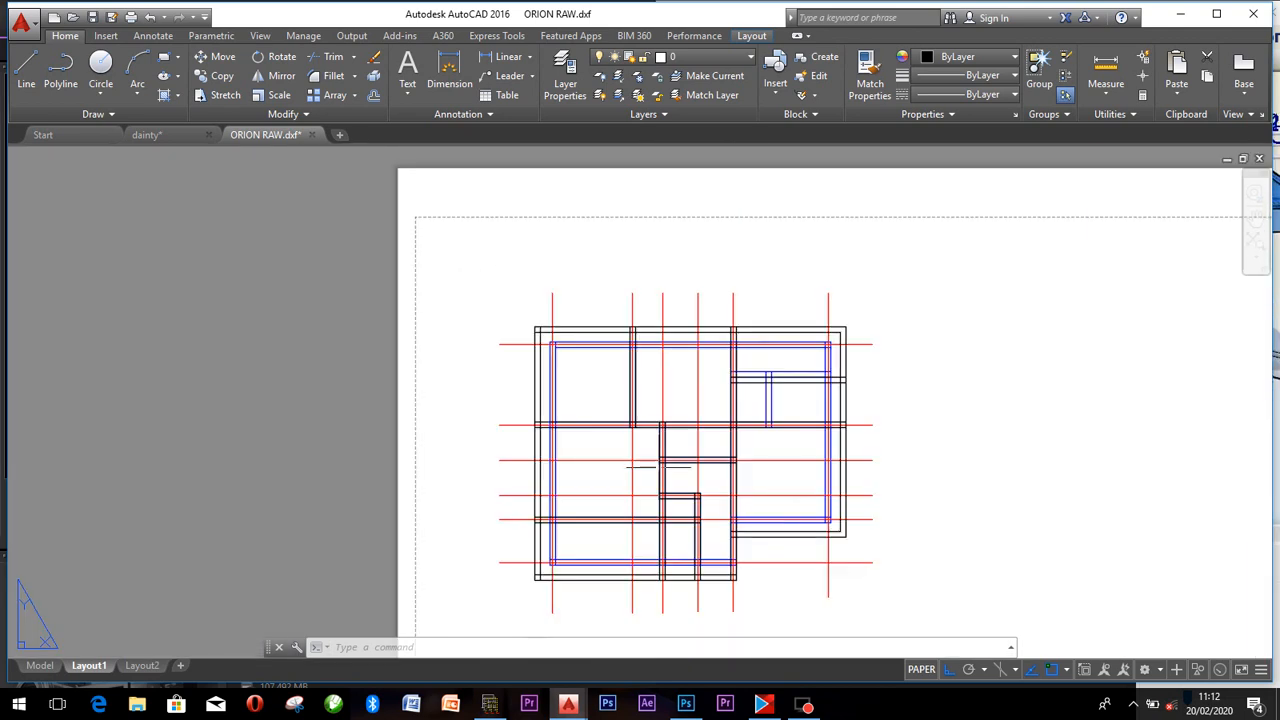
middle_drag(640, 482, 661, 425)
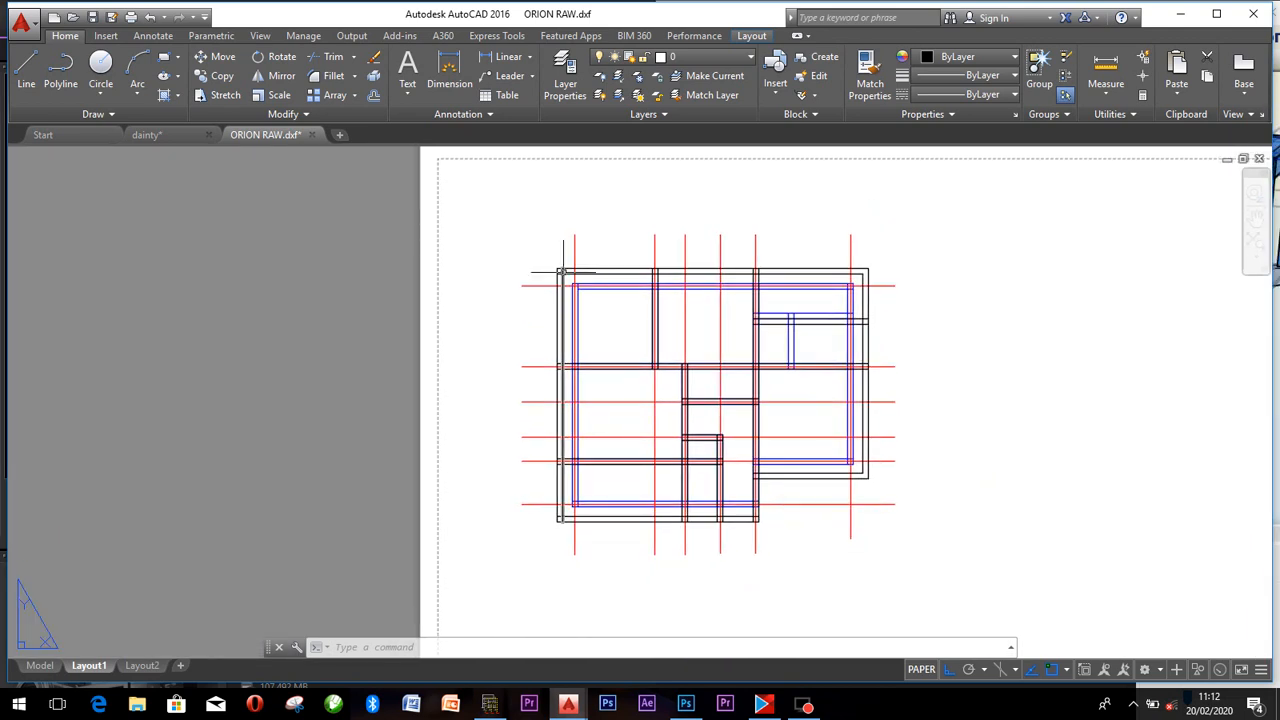
click(112, 115)
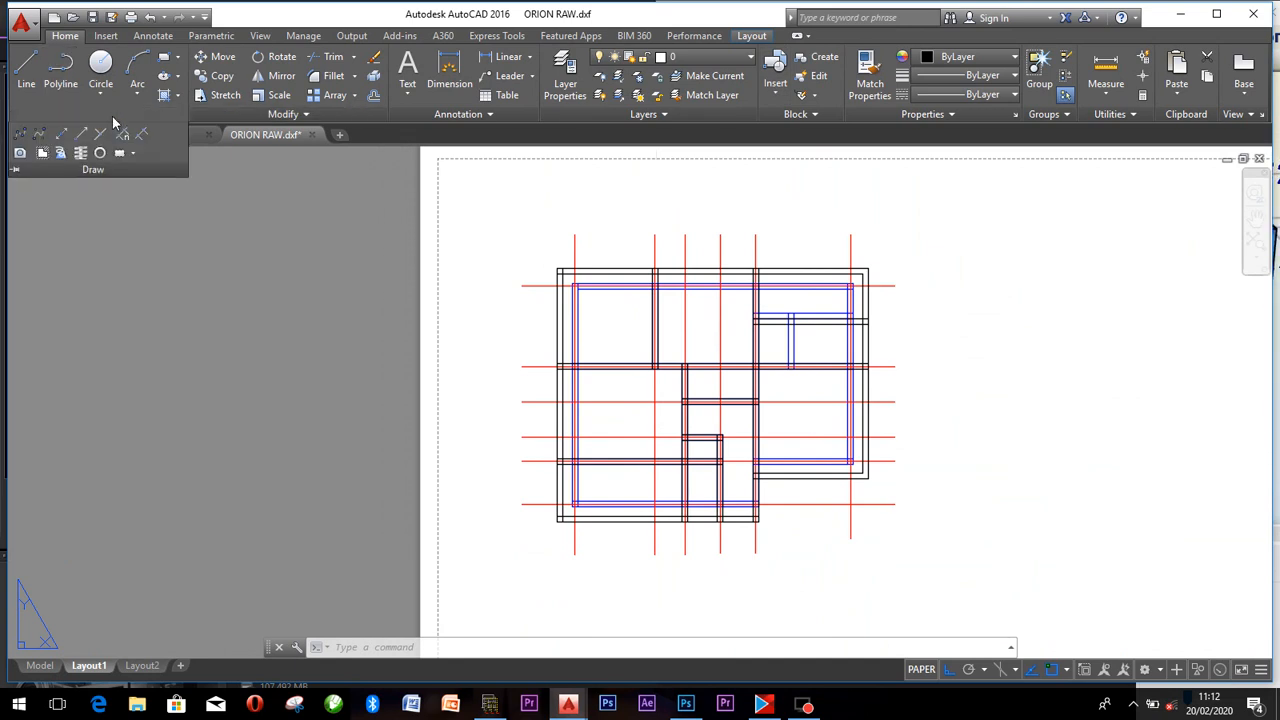
click(62, 135)
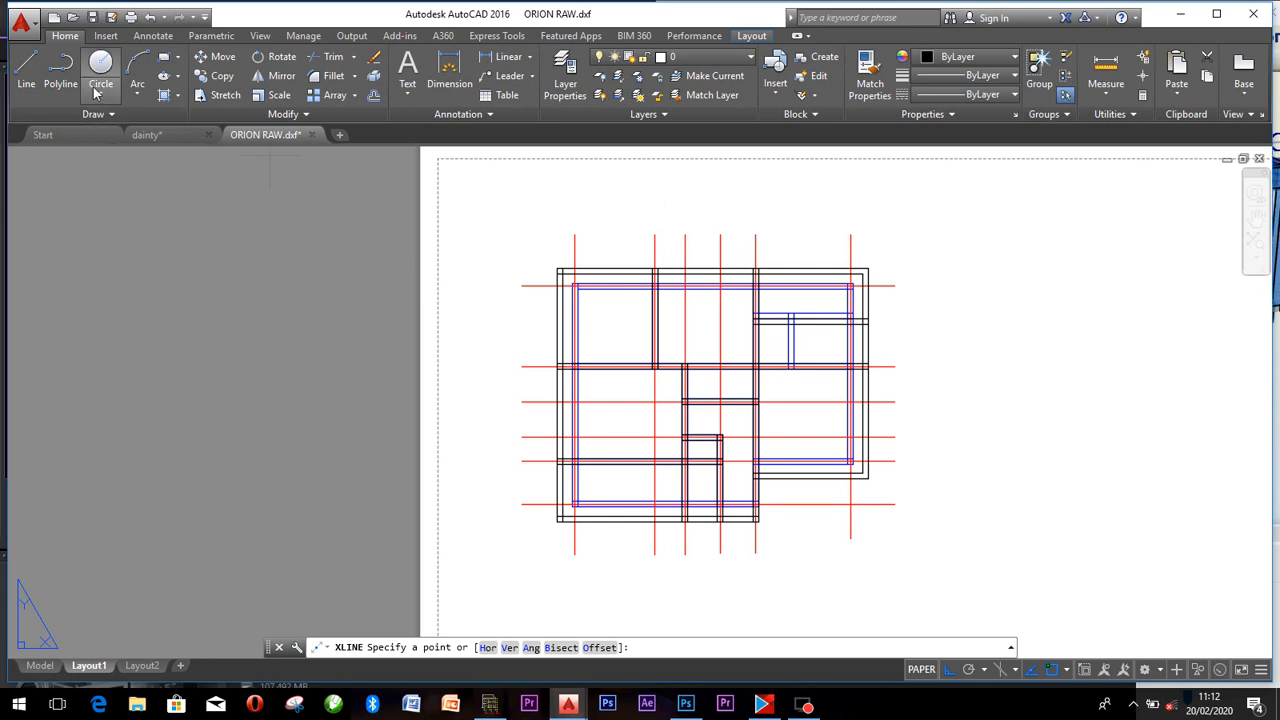
click(112, 115)
click(62, 134)
scroll(530, 273, up, 5)
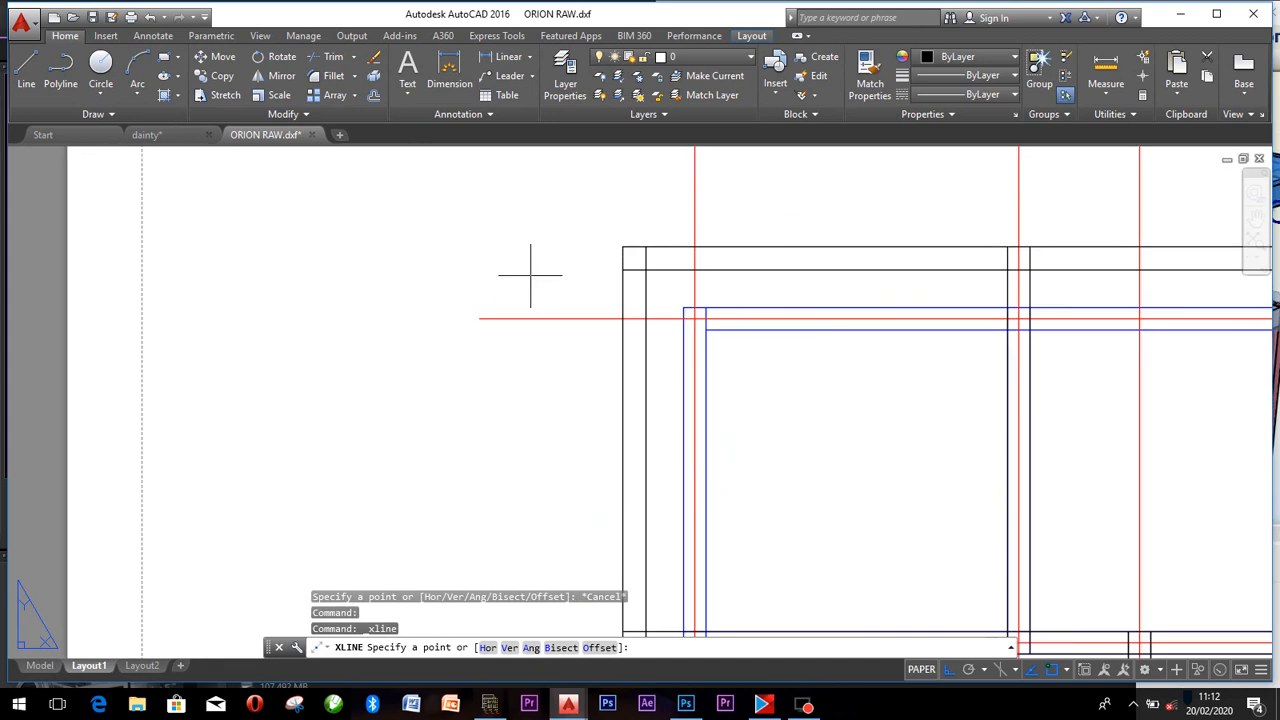
key(Escape)
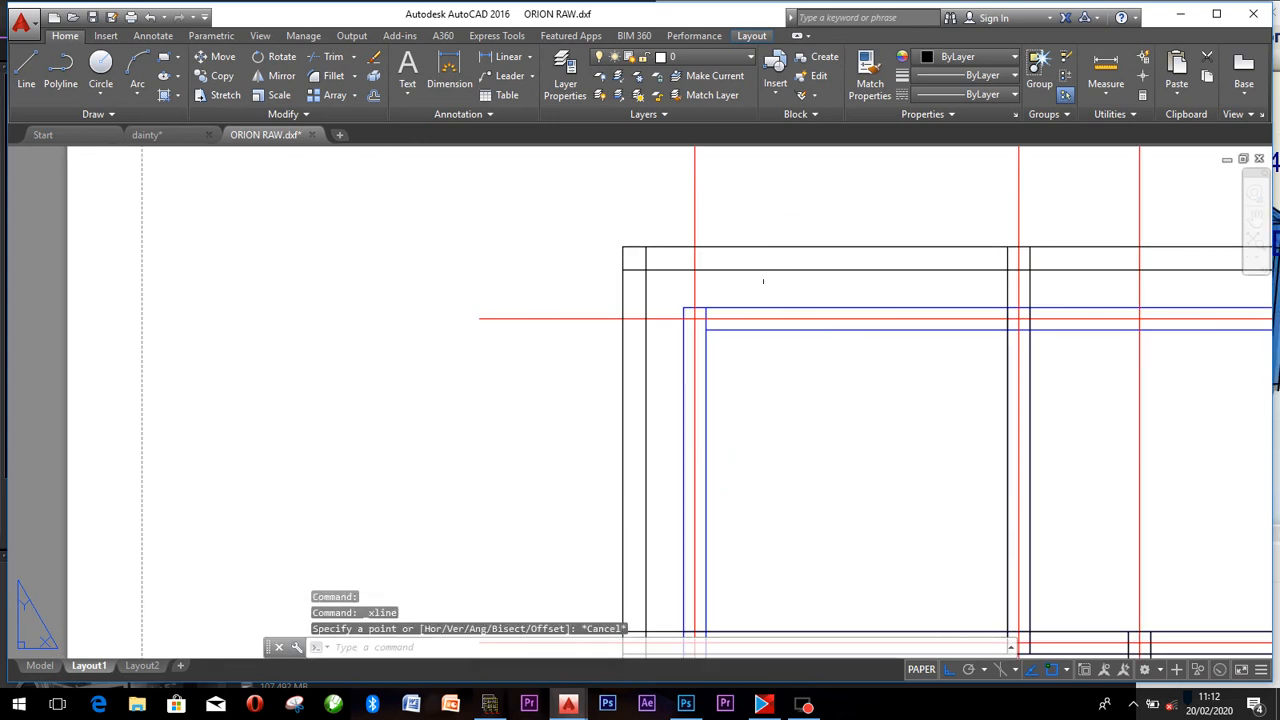
Copy the vertical gridline of the left blue wall onto the left black outer wall, using matching wall corners as reference points.
middle_drag(708, 414, 715, 446)
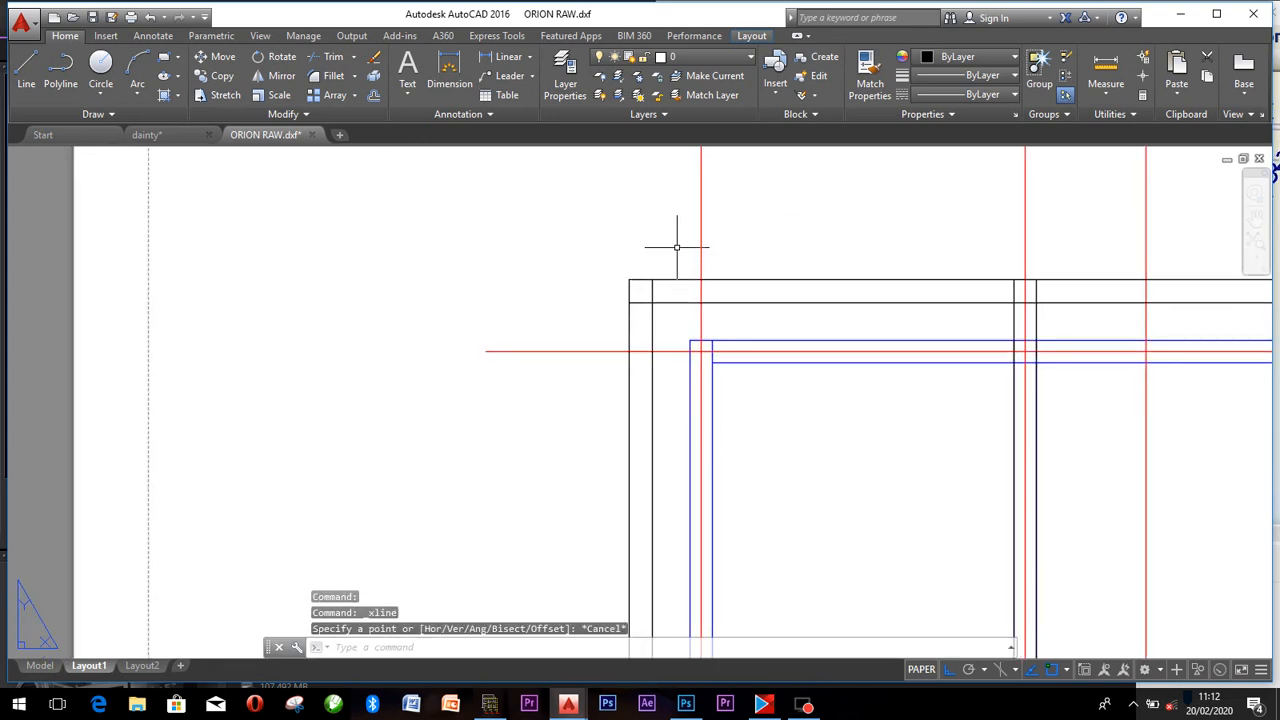
click(700, 251)
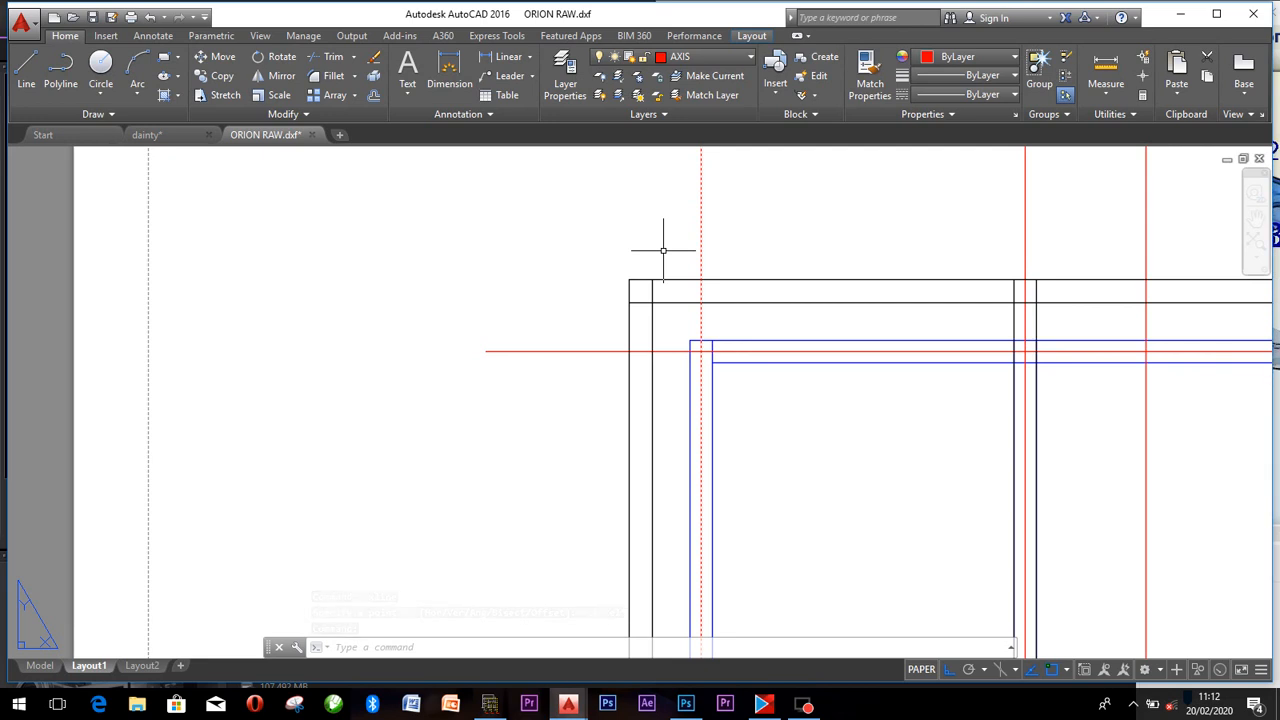
text(co)
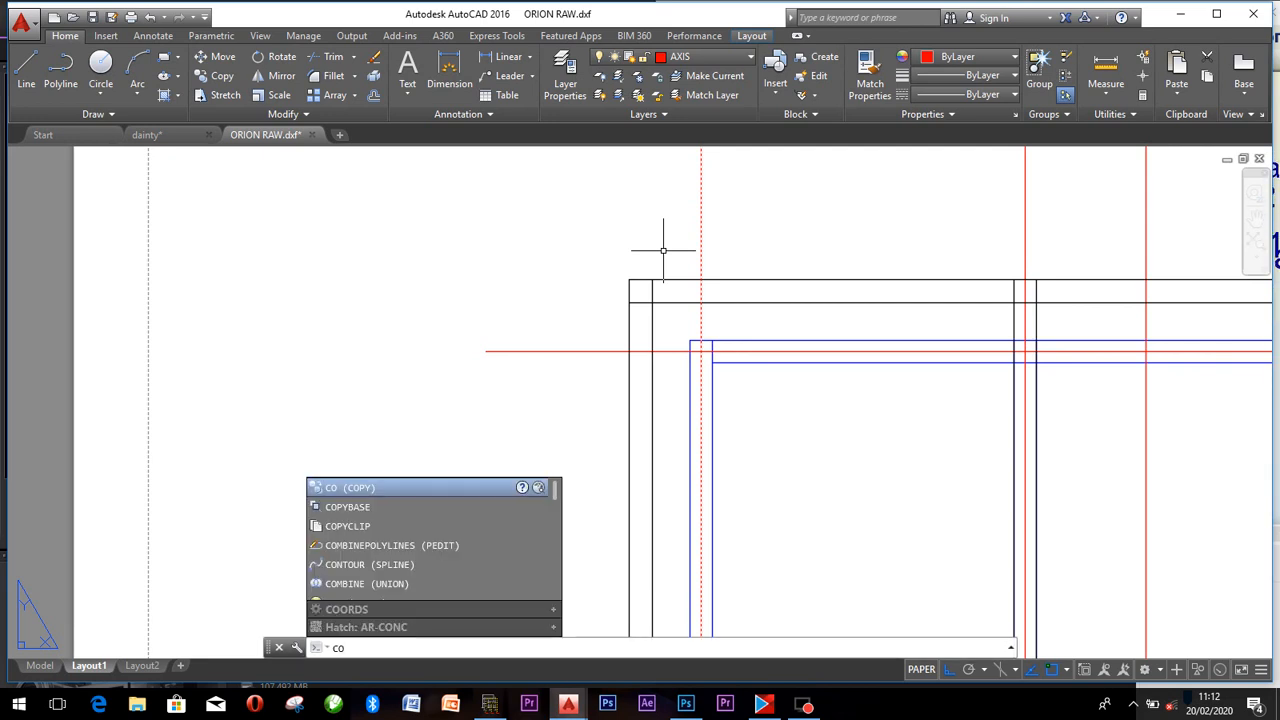
key(Return)
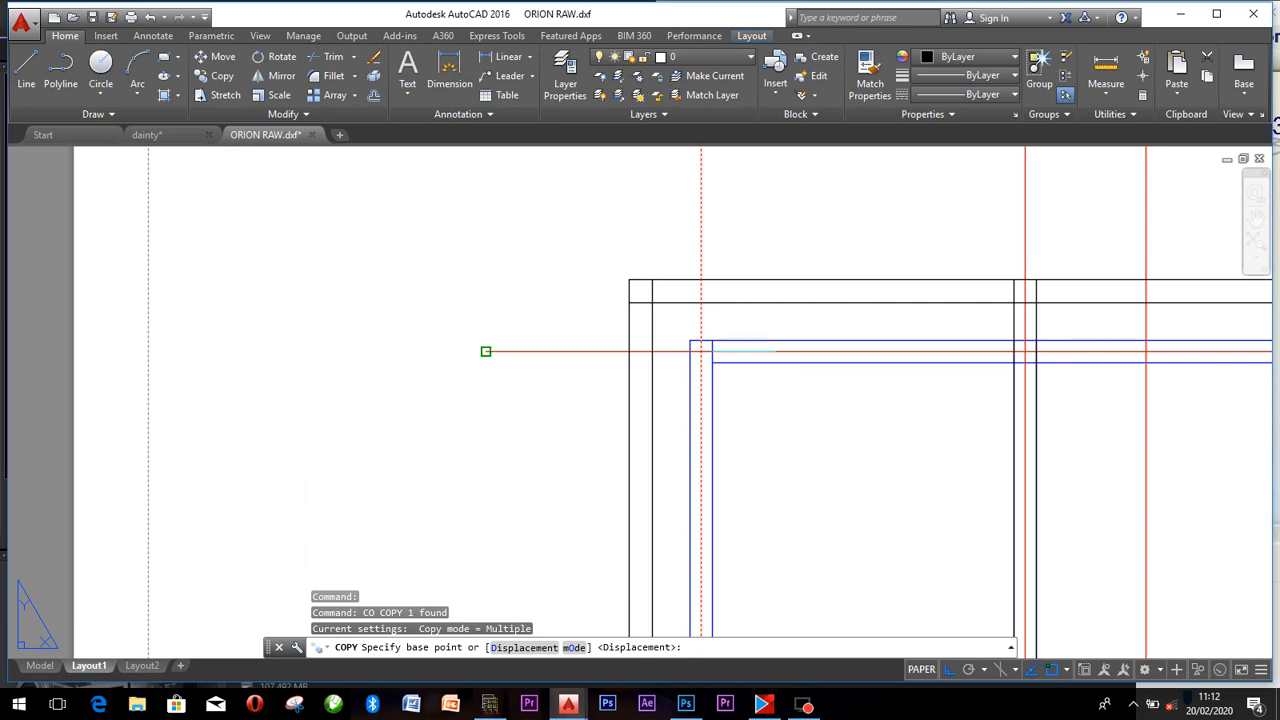
click(712, 340)
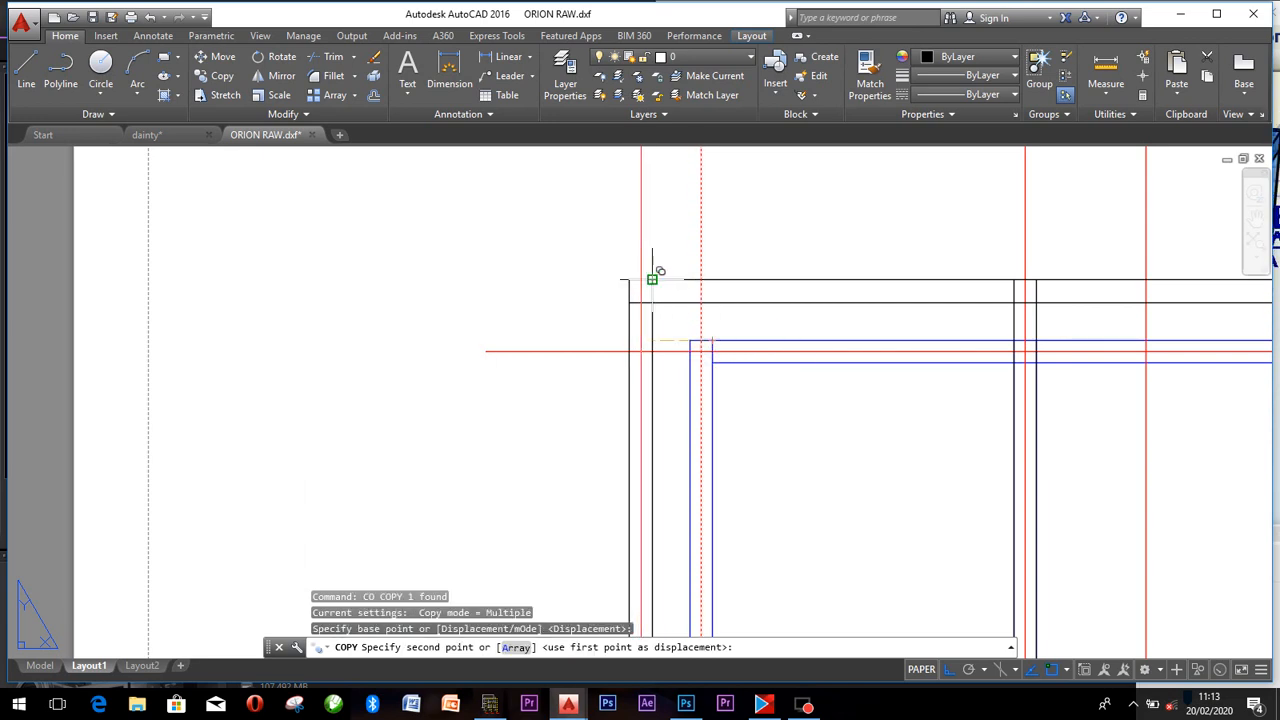
click(652, 279)
Place another copy of that vertical gridline along the centre of the right black outer wall and finish copying.
scroll(694, 289, down, 4)
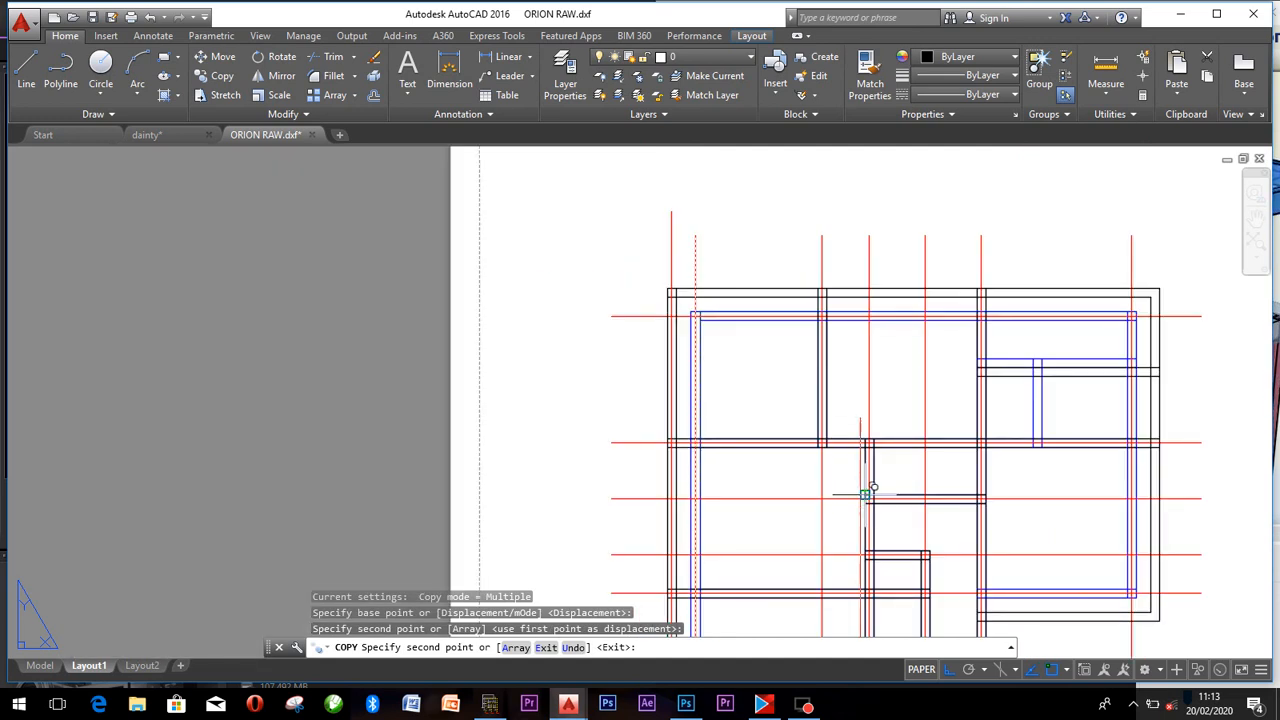
middle_drag(1162, 454, 862, 470)
scroll(880, 300, up, 7)
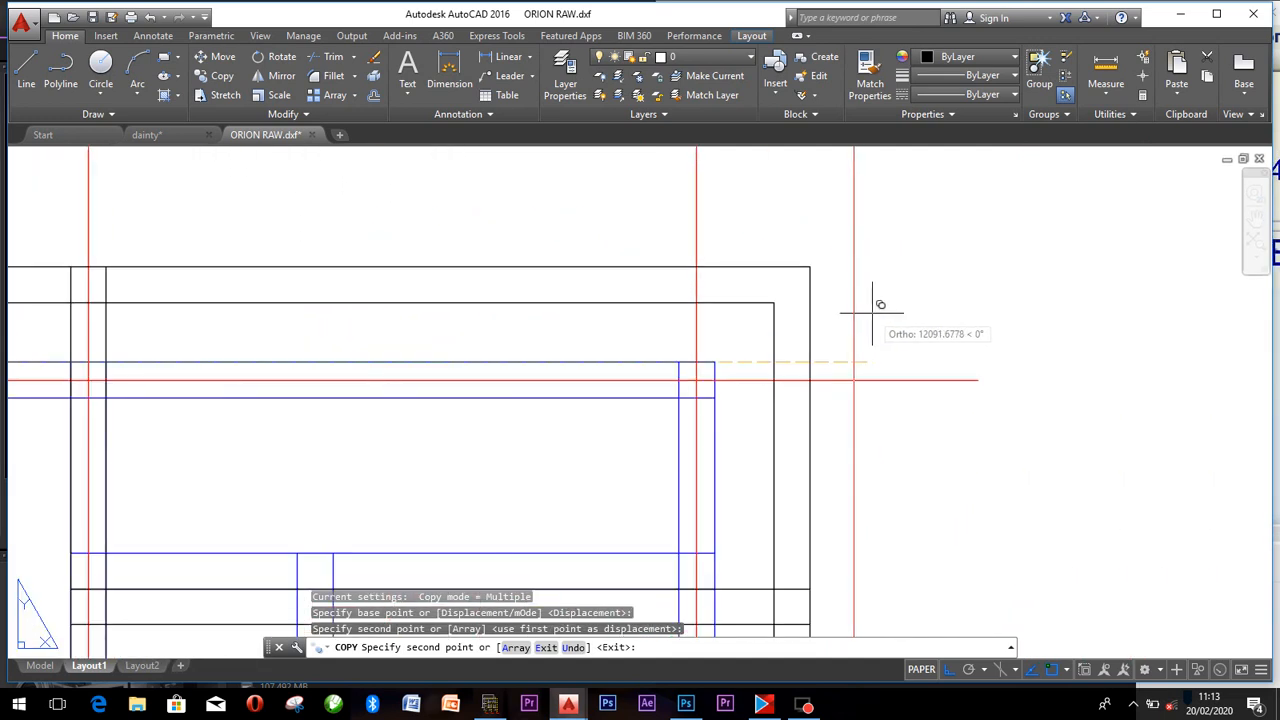
click(815, 258)
scroll(816, 259, down, 6)
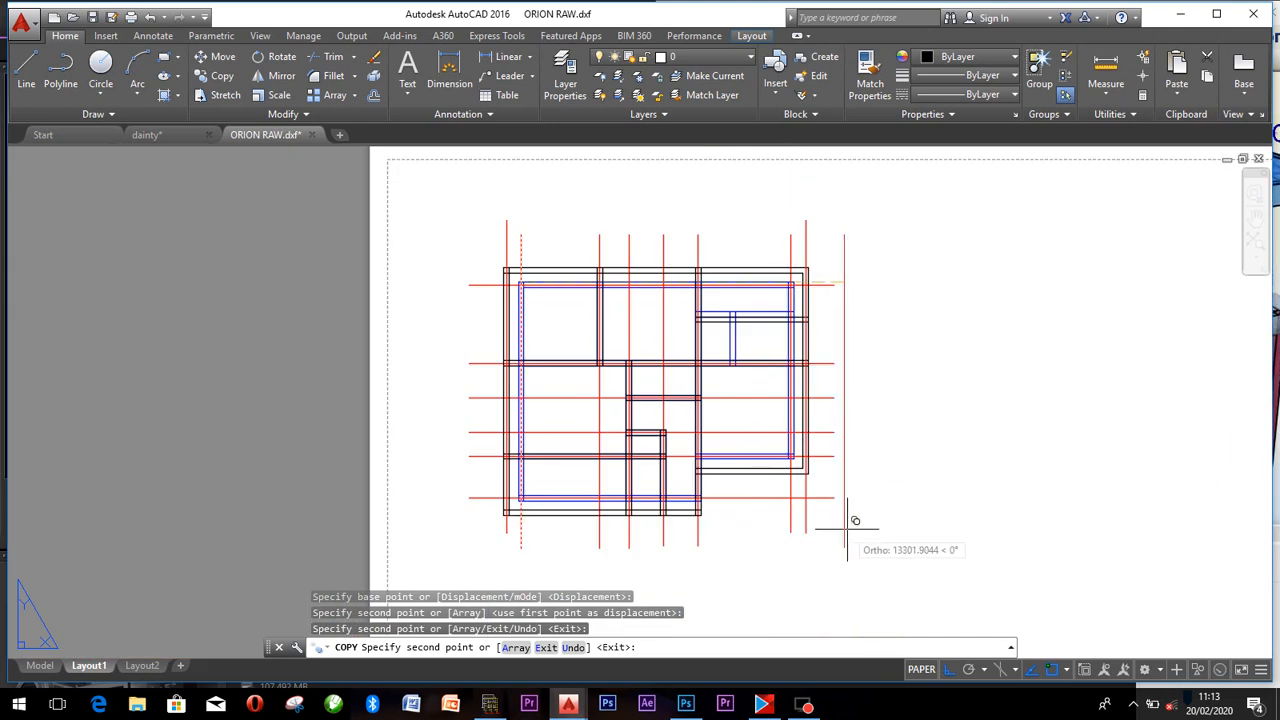
key(Escape)
Copy the horizontal gridline of the top blue wall onto the top black outer wall, using matching wall corners as reference points.
scroll(410, 298, up, 5)
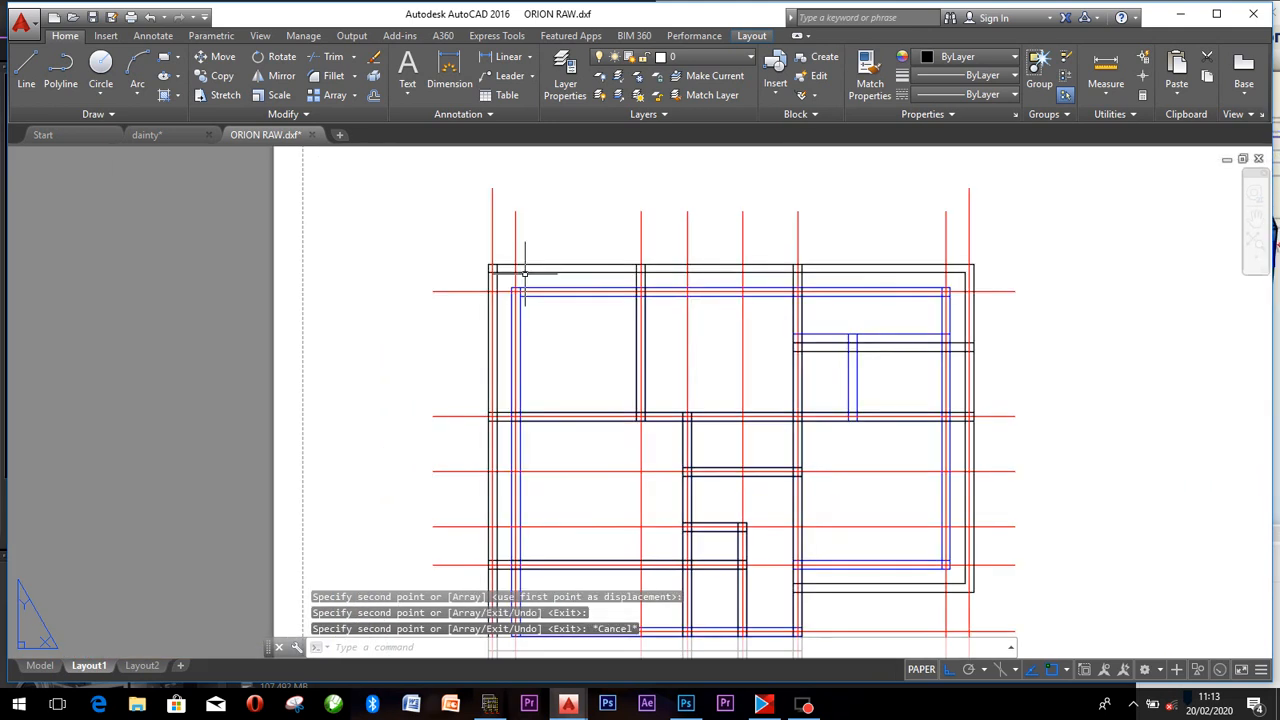
click(403, 300)
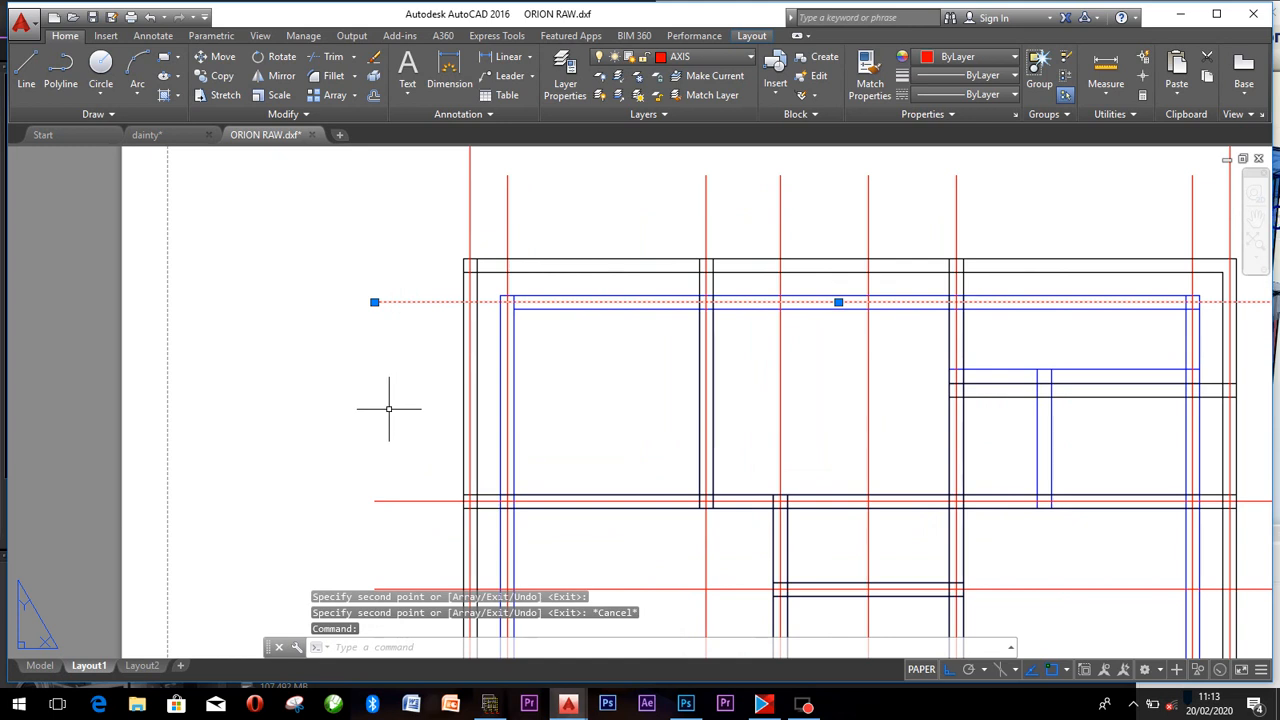
text(co)
key(Return)
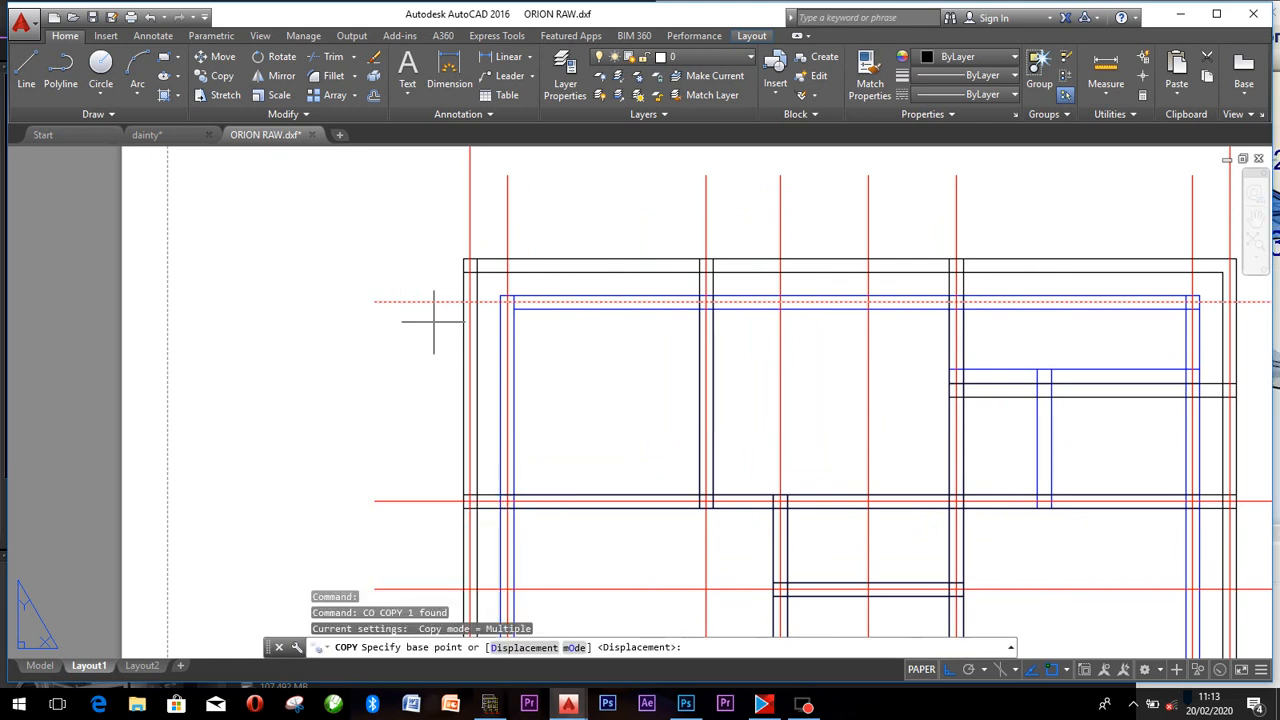
scroll(481, 287, up, 5)
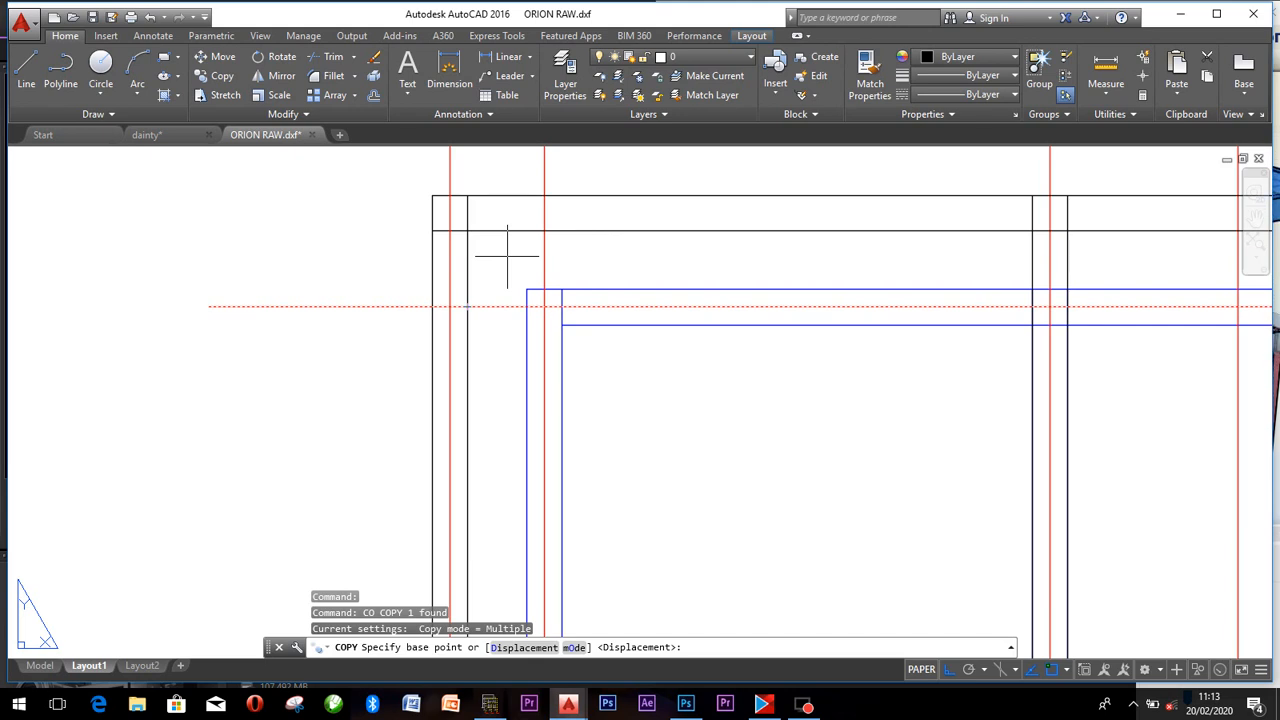
click(562, 290)
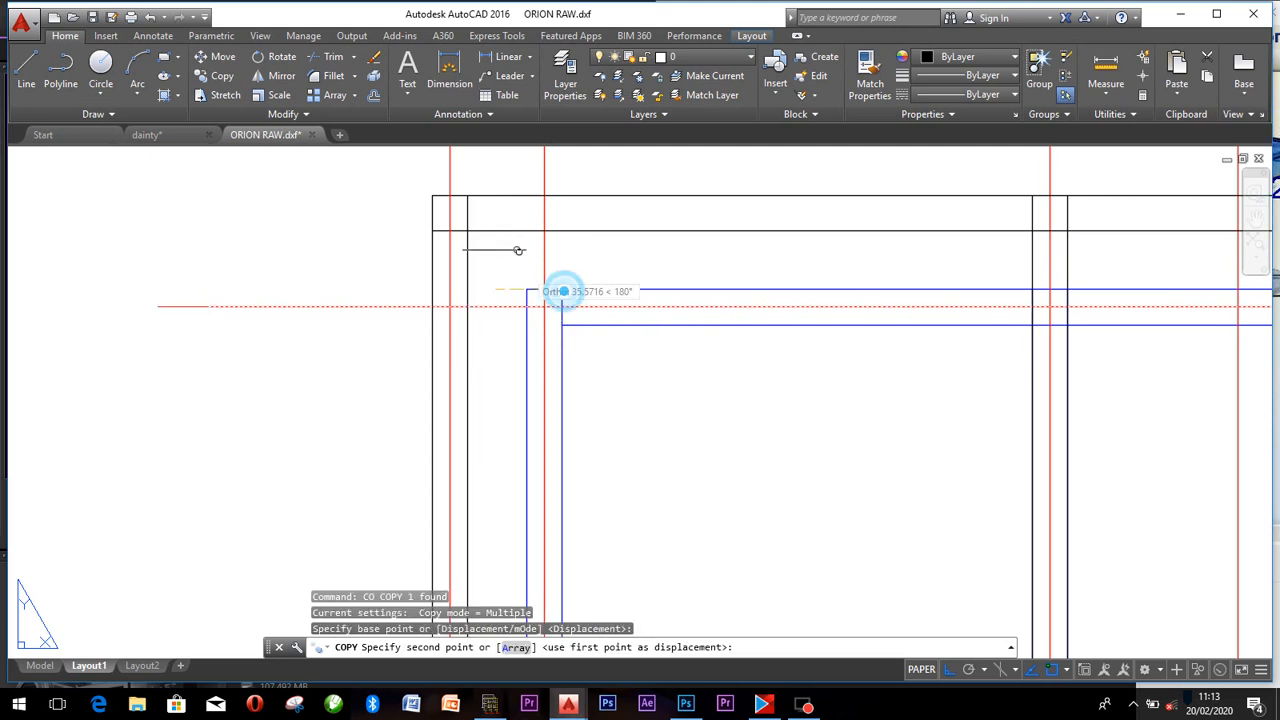
click(467, 195)
Place another copy of that horizontal gridline along the centre of the bottom black outer wall and finish copying.
scroll(525, 277, down, 5)
middle_drag(572, 339, 586, 183)
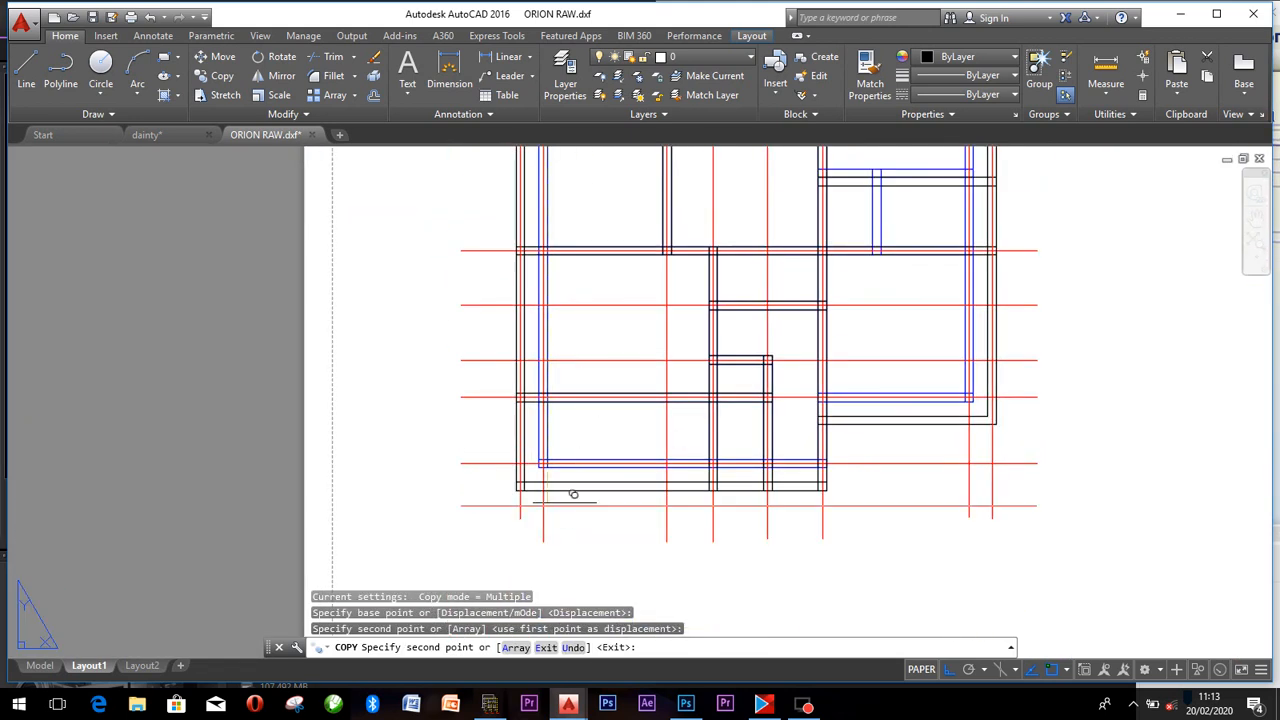
scroll(520, 514, up, 4)
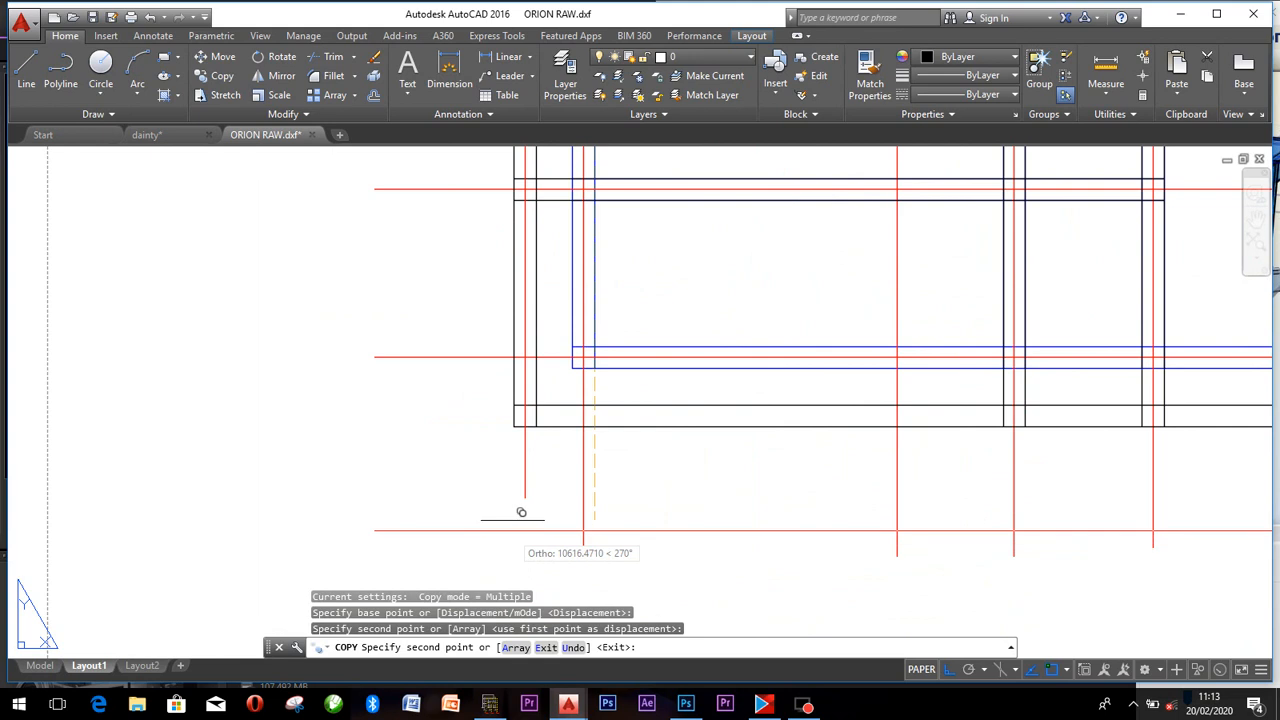
click(536, 404)
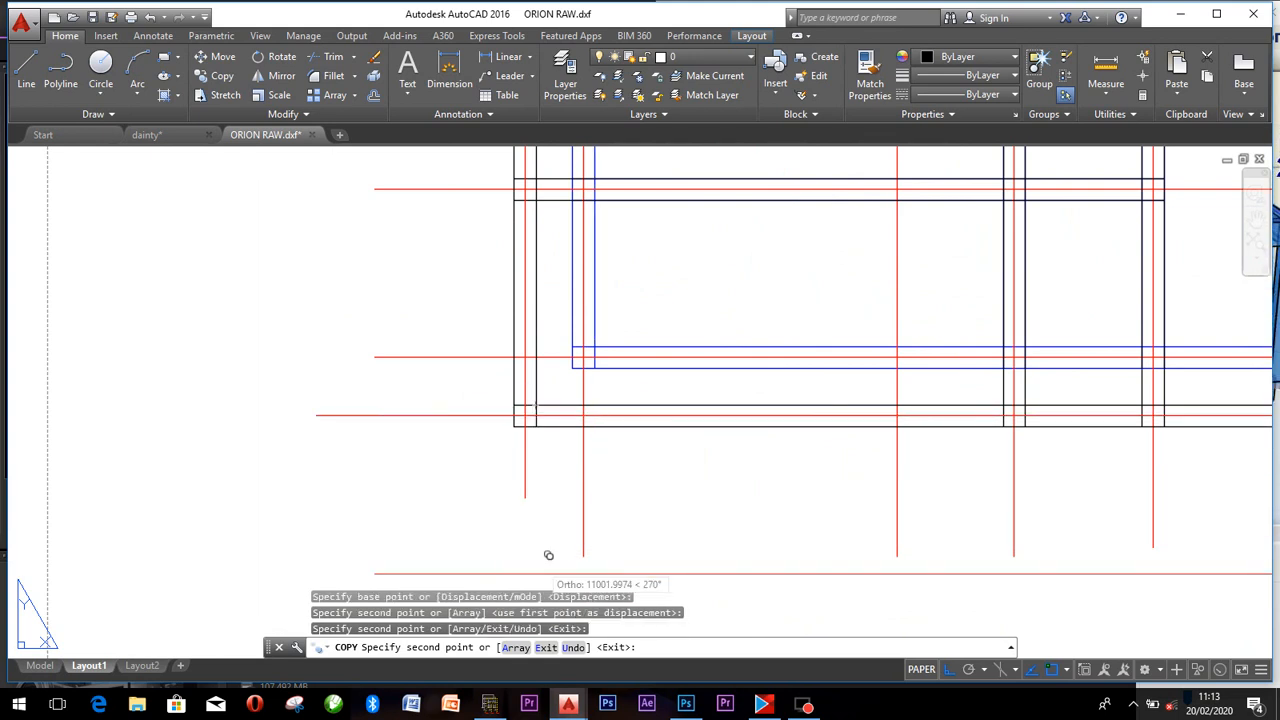
key(Escape)
Stretch the right end of the topmost horizontal gridline outward, level with the ends of the original horizontal gridlines.
scroll(600, 371, down, 4)
scroll(657, 314, up, 2)
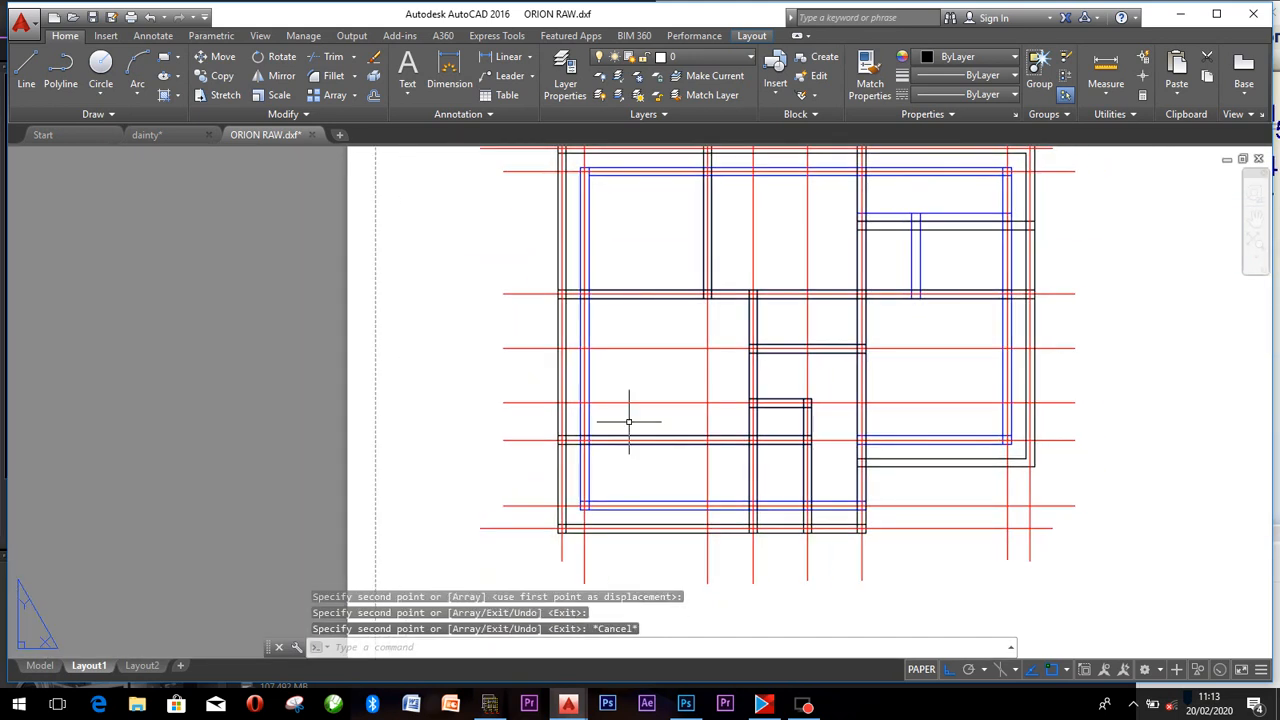
scroll(636, 420, down, 2)
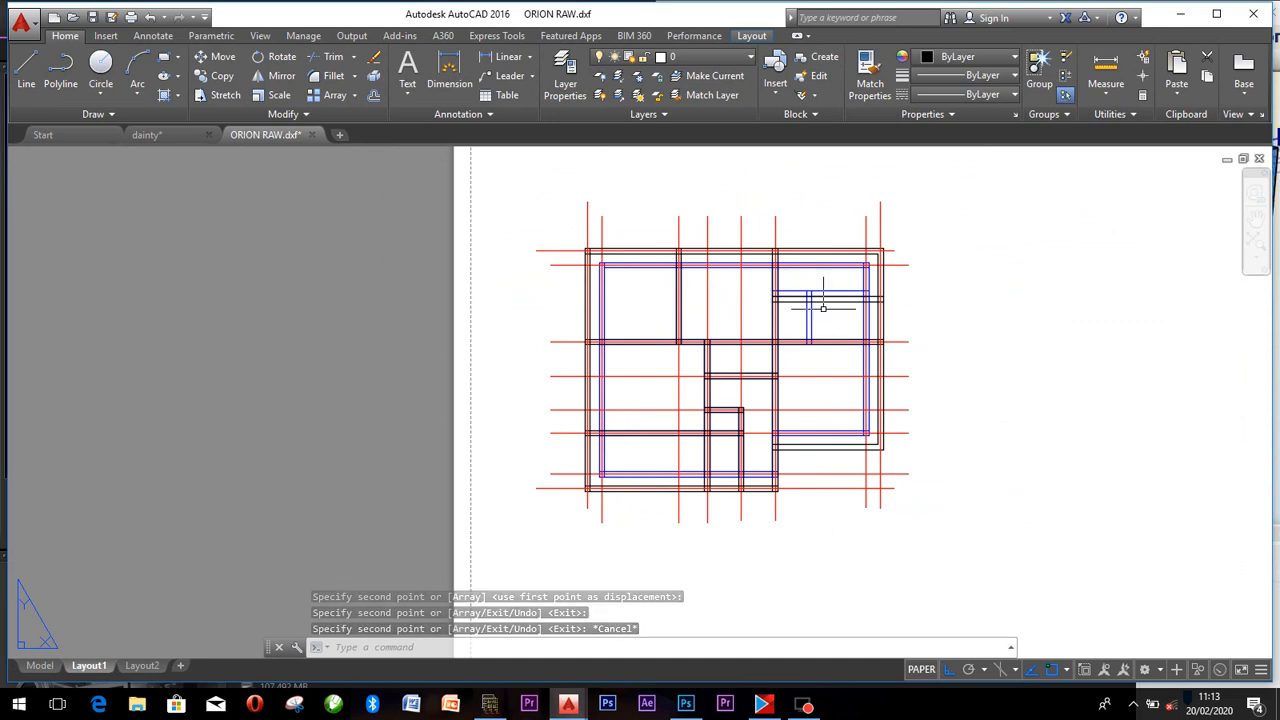
scroll(887, 291, up, 2)
scroll(889, 245, up, 4)
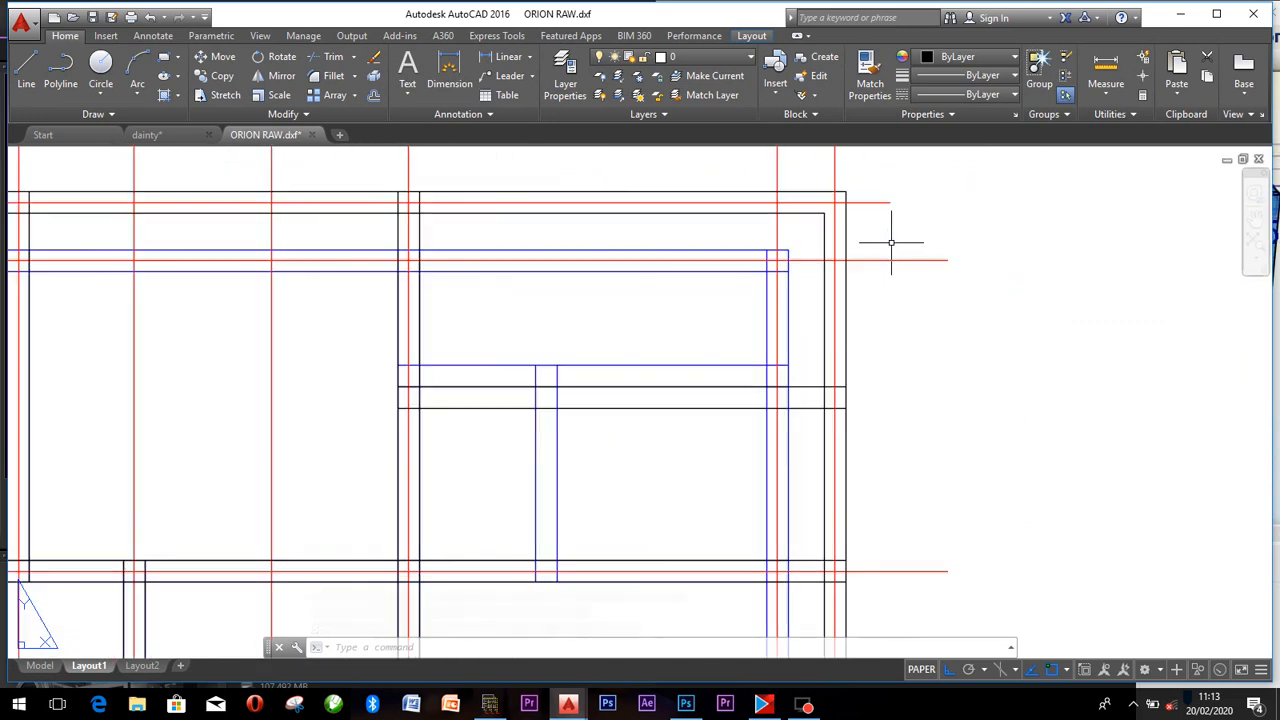
click(886, 201)
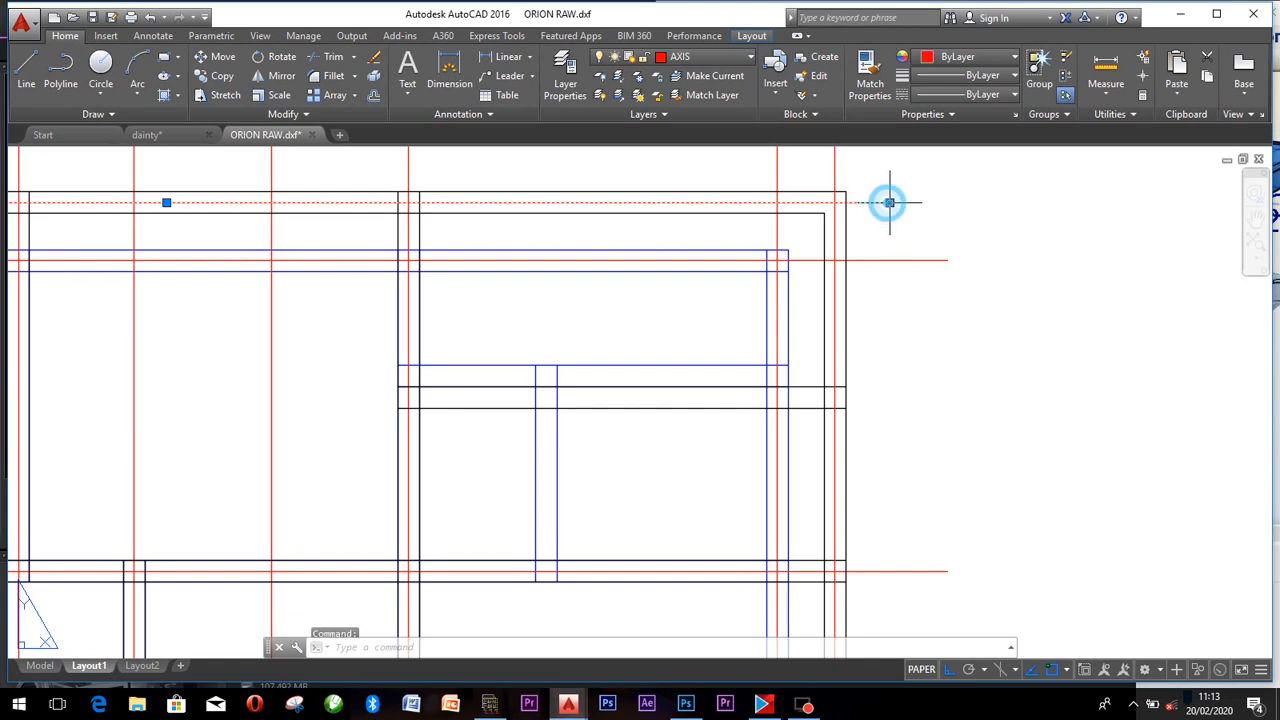
click(889, 203)
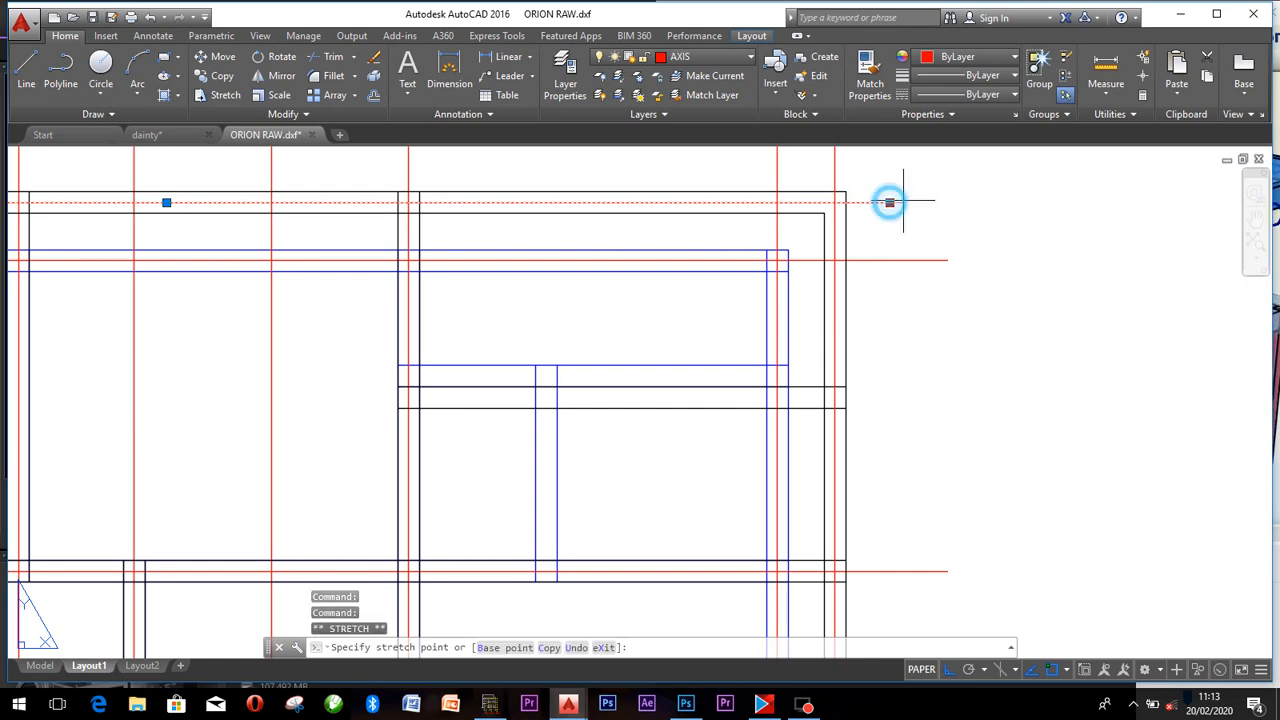
click(948, 203)
scroll(910, 360, down, 6)
key(Escape)
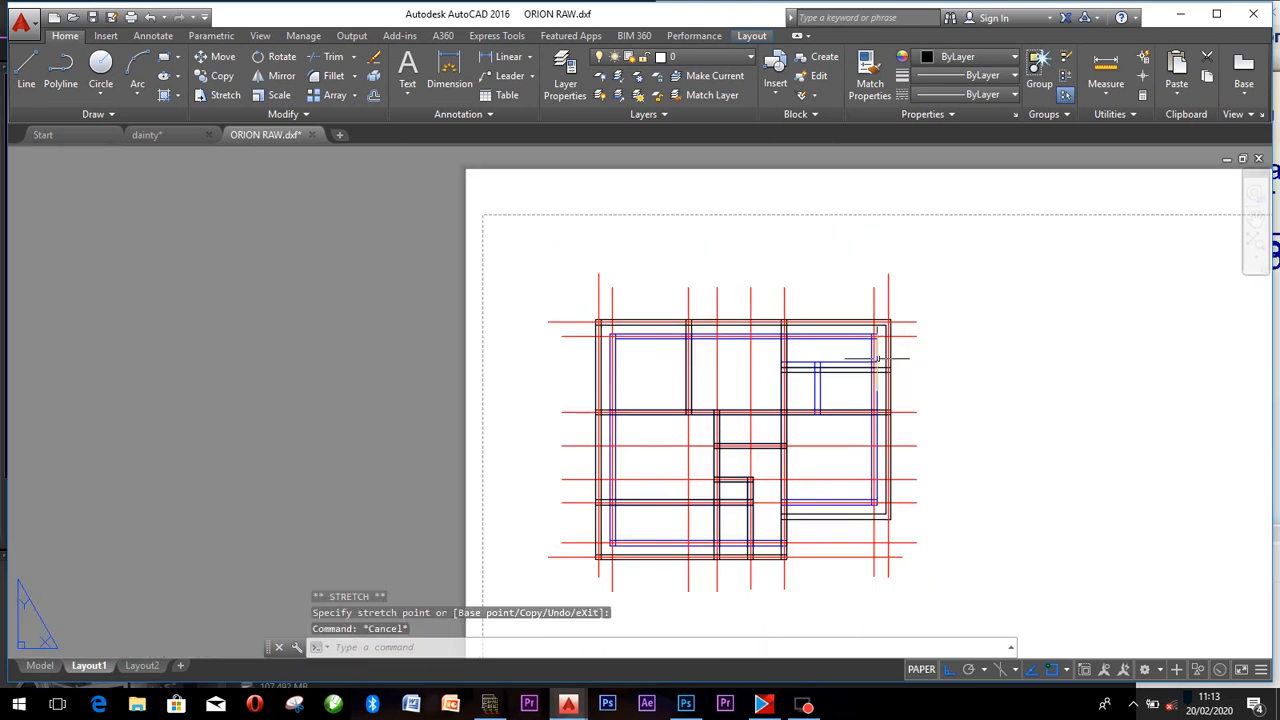
Stretch the lower ends of the two rightmost vertical gridlines downward, level with the original vertical gridlines' lower ends.
scroll(839, 333, up, 4)
scroll(871, 343, down, 6)
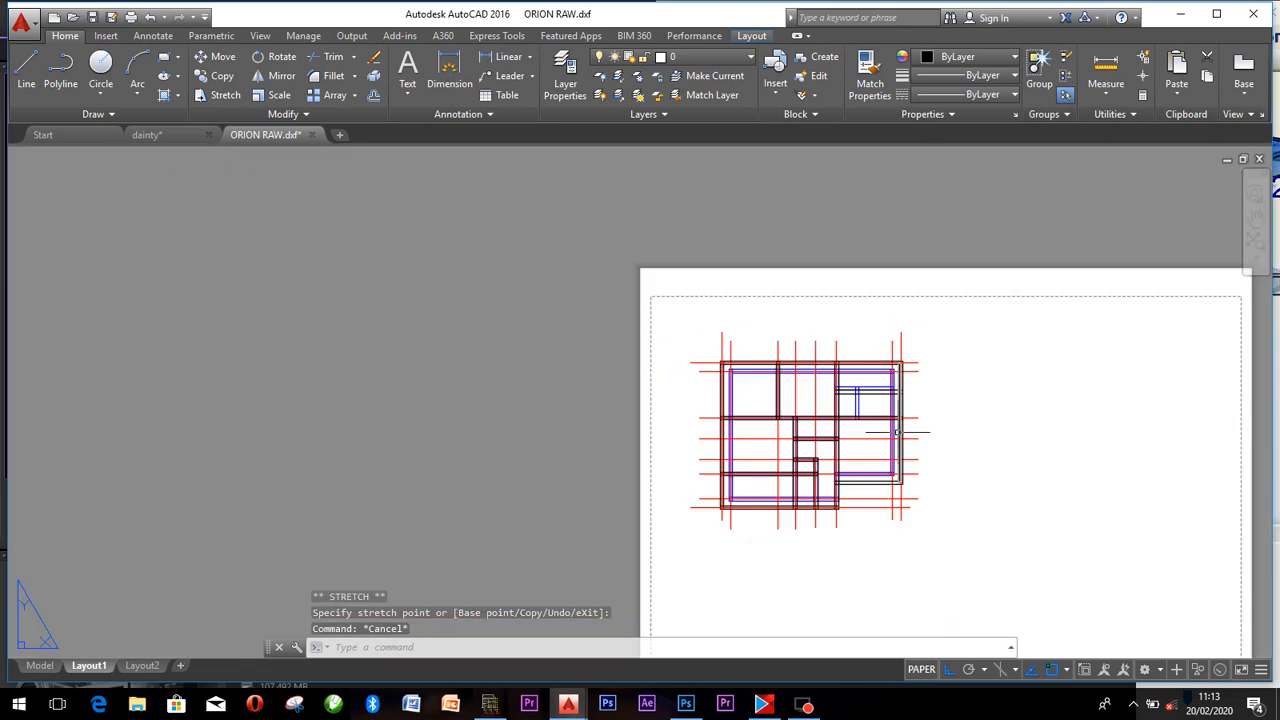
scroll(885, 403, up, 6)
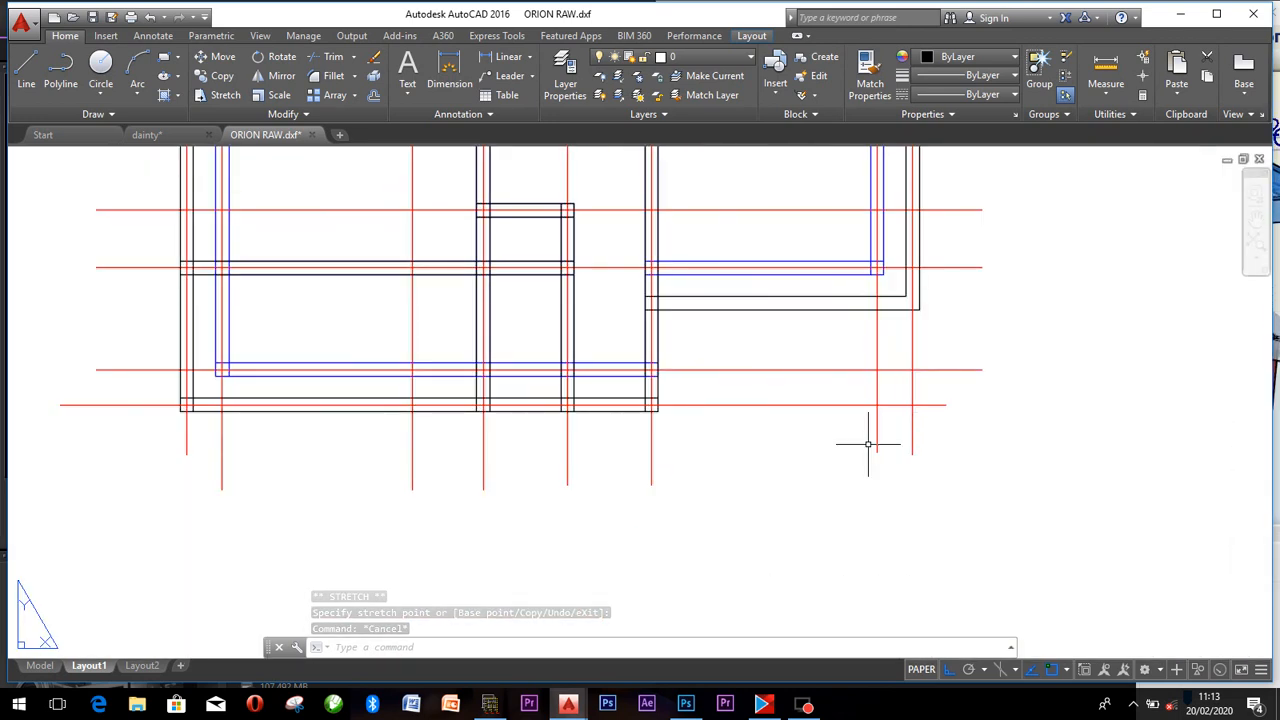
click(878, 444)
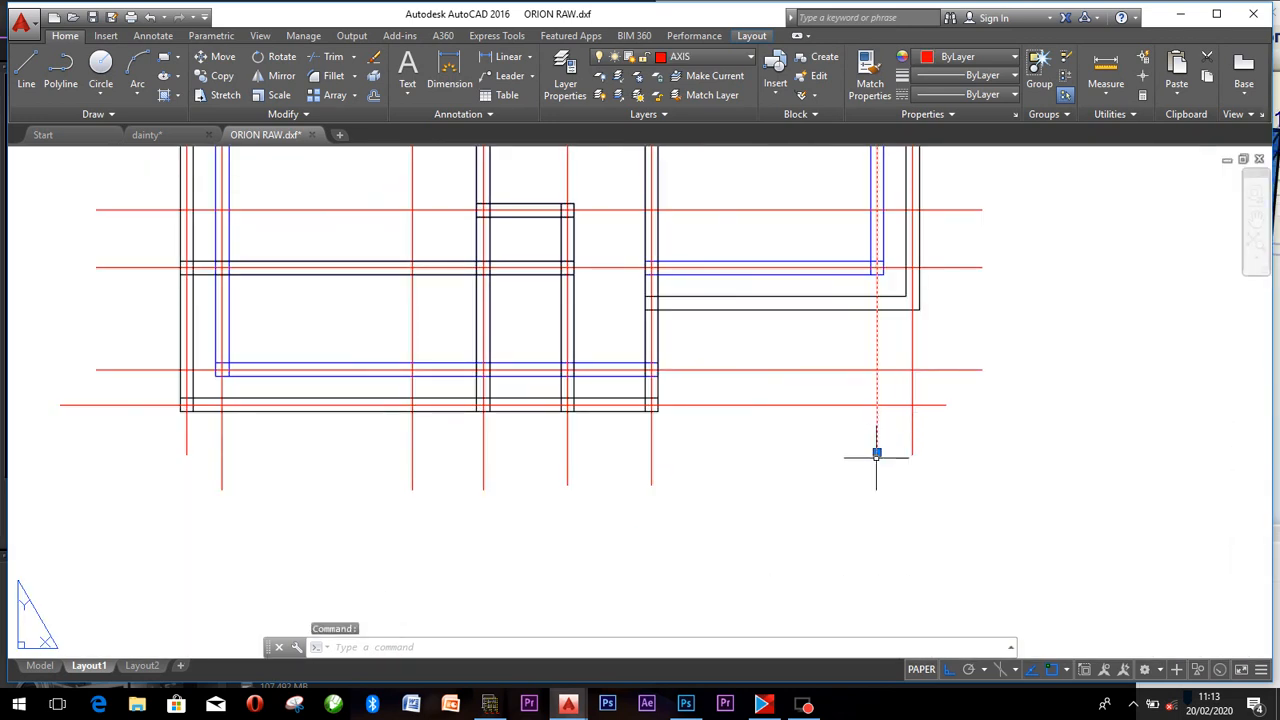
click(877, 452)
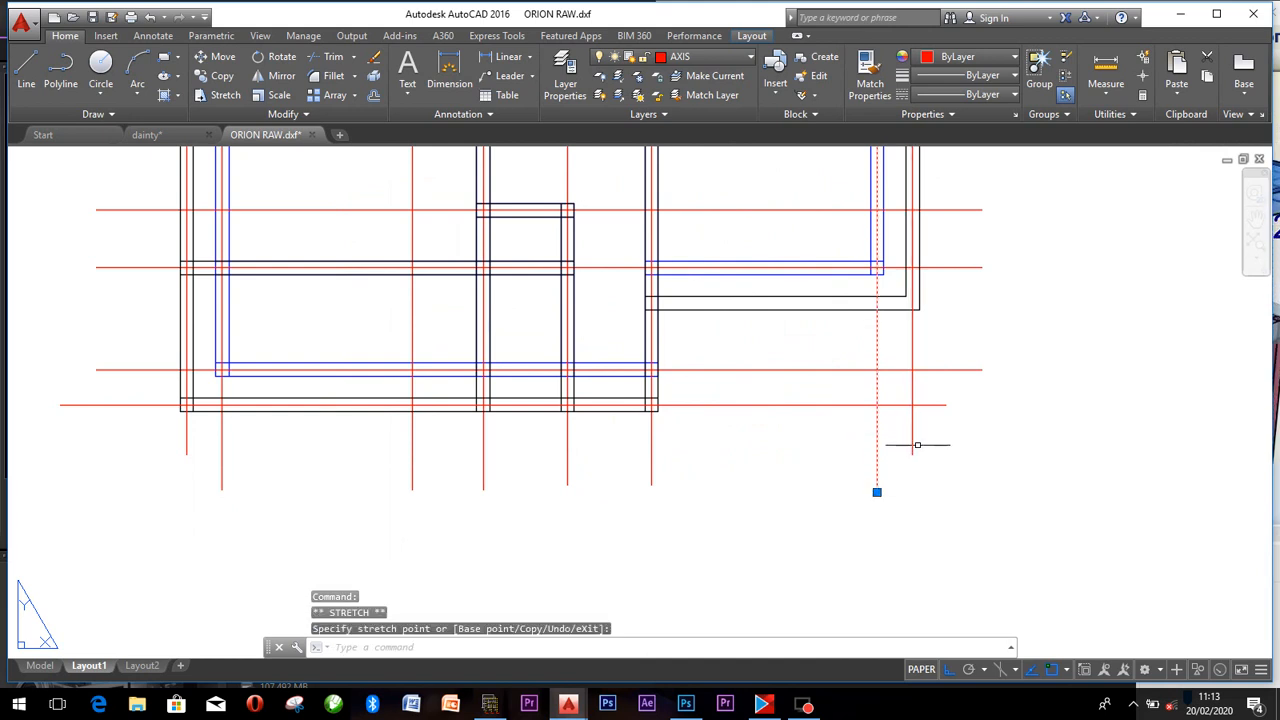
click(913, 450)
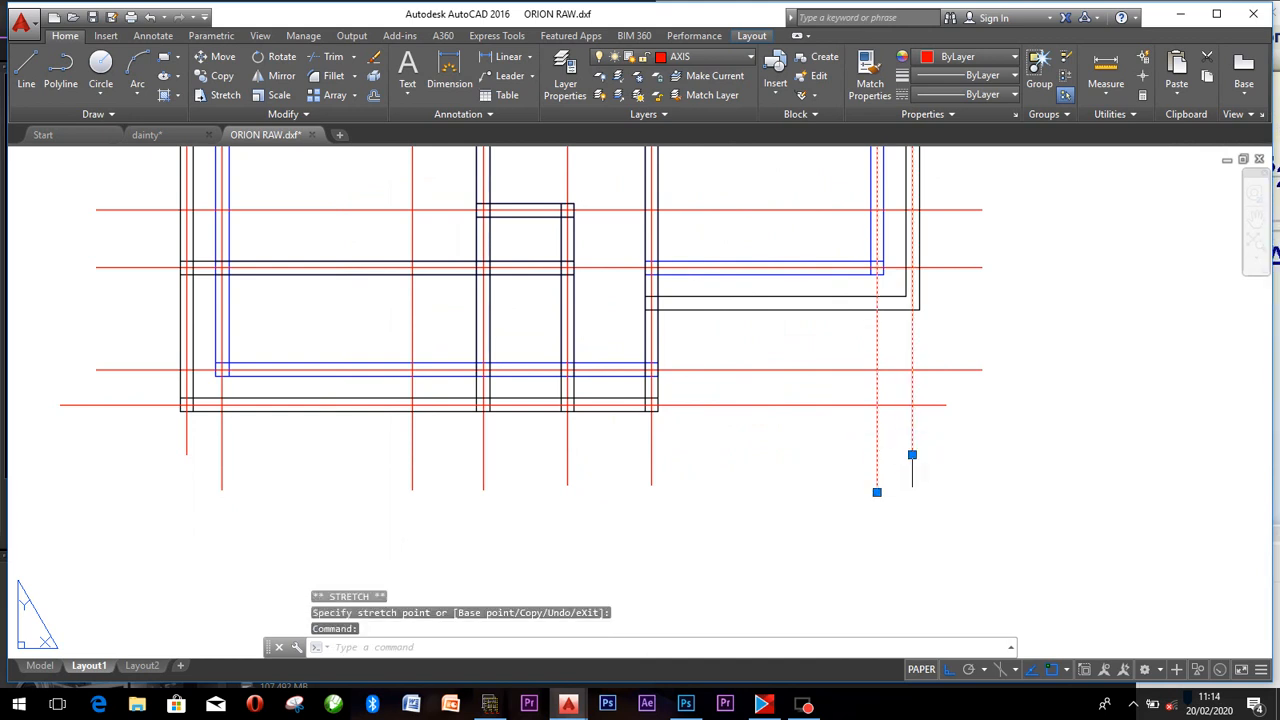
click(912, 456)
click(911, 491)
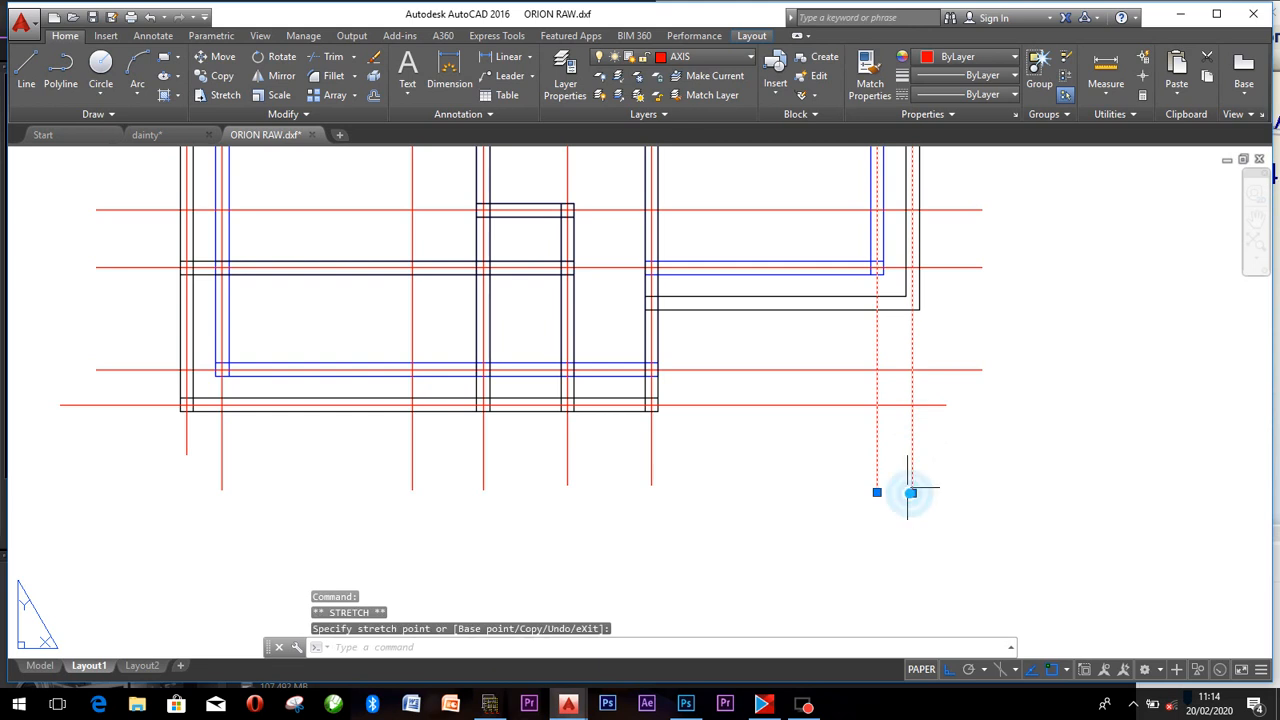
Stretch the right end of the bottommost horizontal gridline outward, level with the right ends of the other horizontal gridlines.
scroll(840, 449, down, 3)
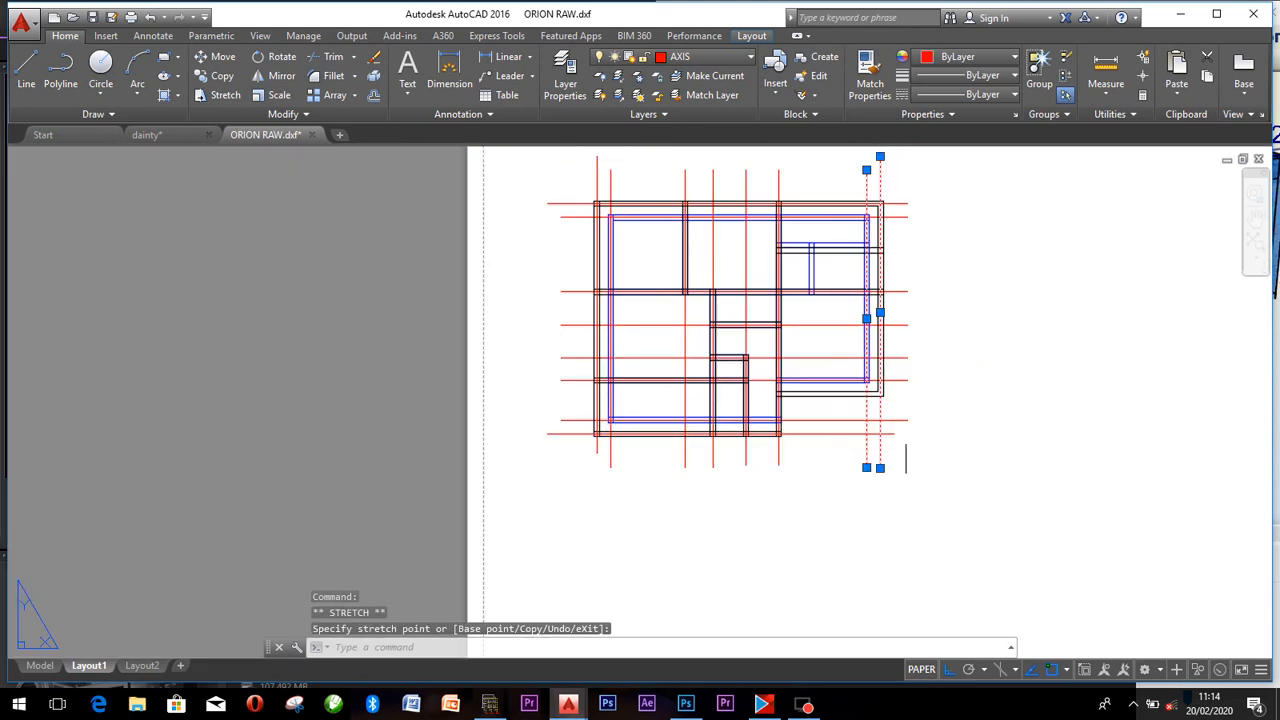
click(892, 432)
click(908, 433)
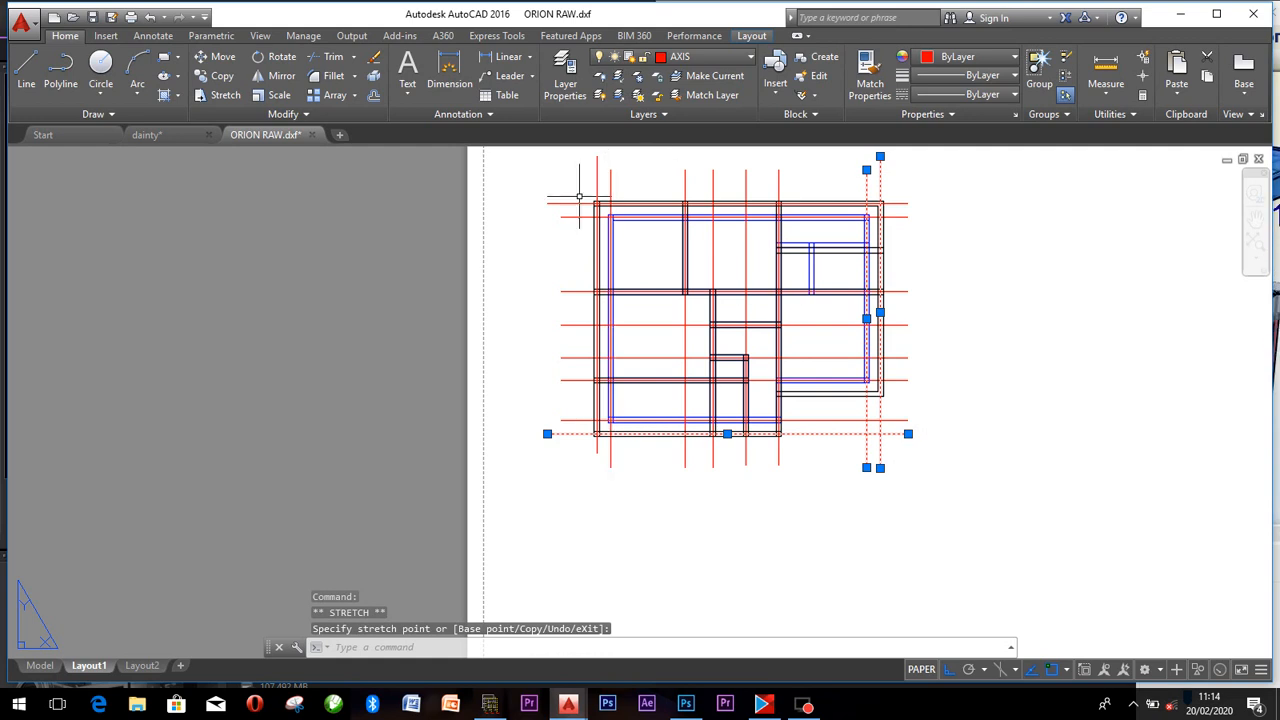
Stretch the left end of the top blue wall's horizontal gridline outward, close to the topmost gridline's left end.
scroll(569, 199, up, 4)
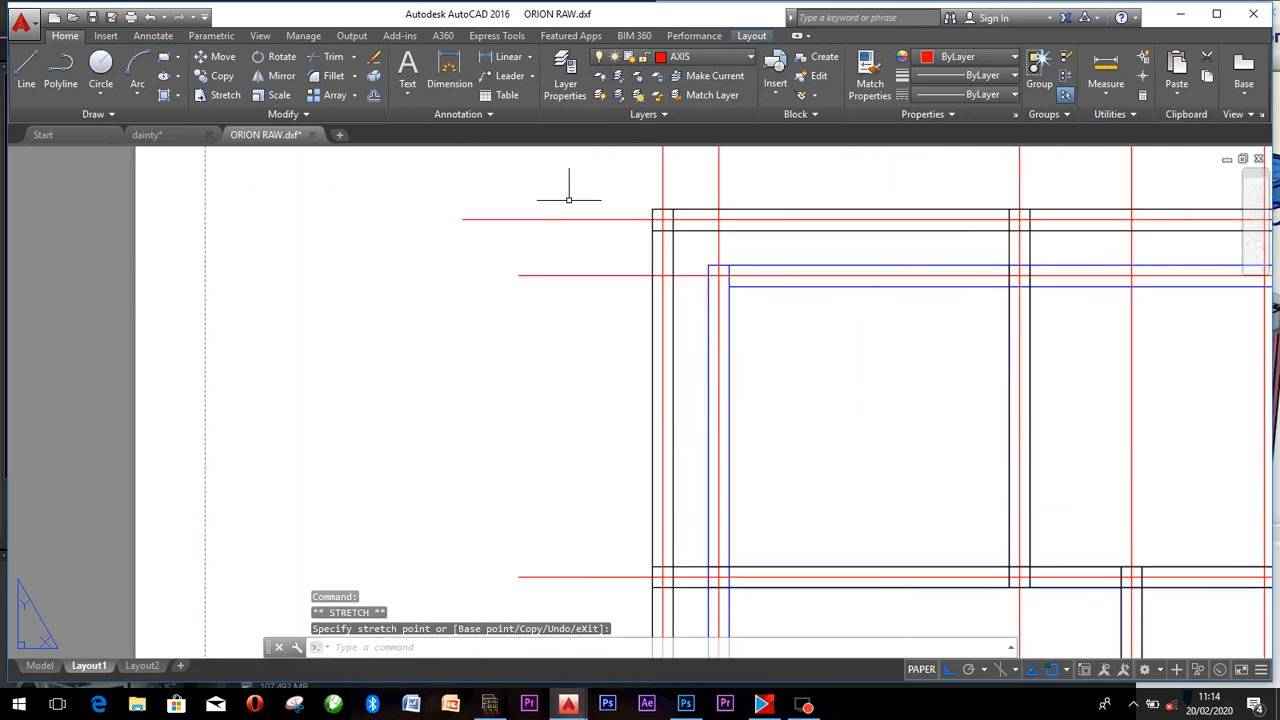
click(520, 276)
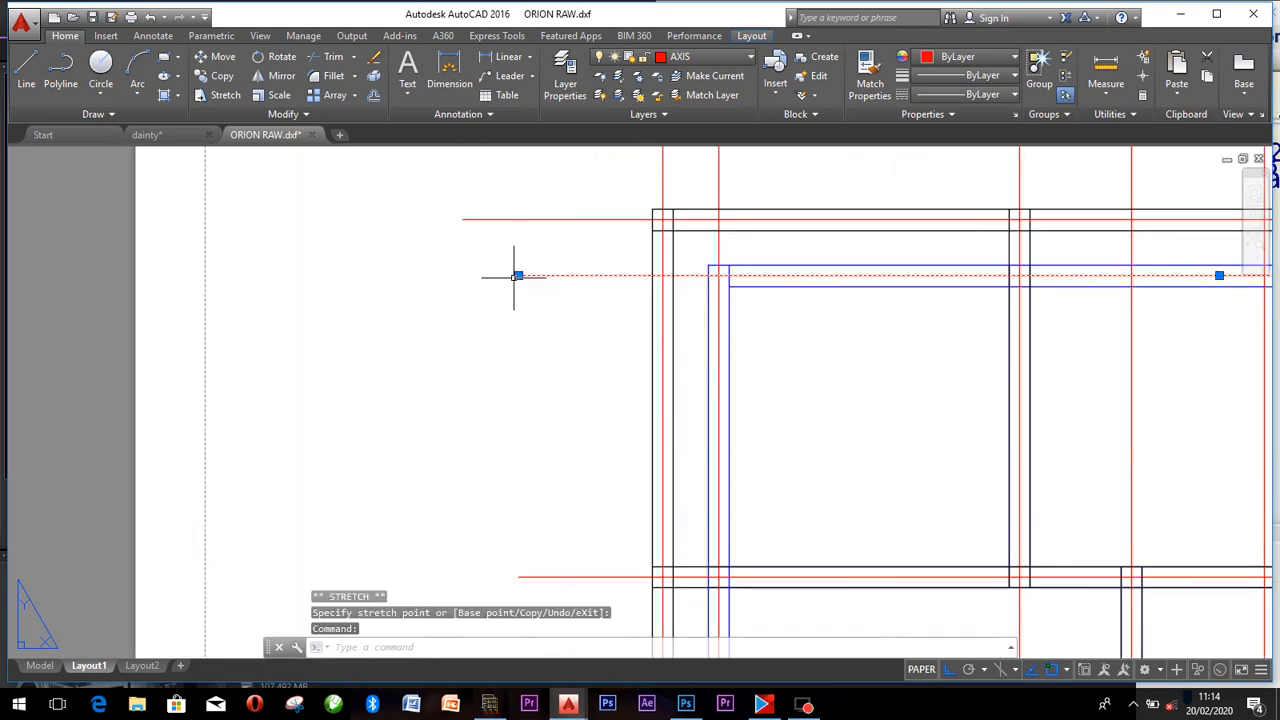
click(514, 276)
click(520, 275)
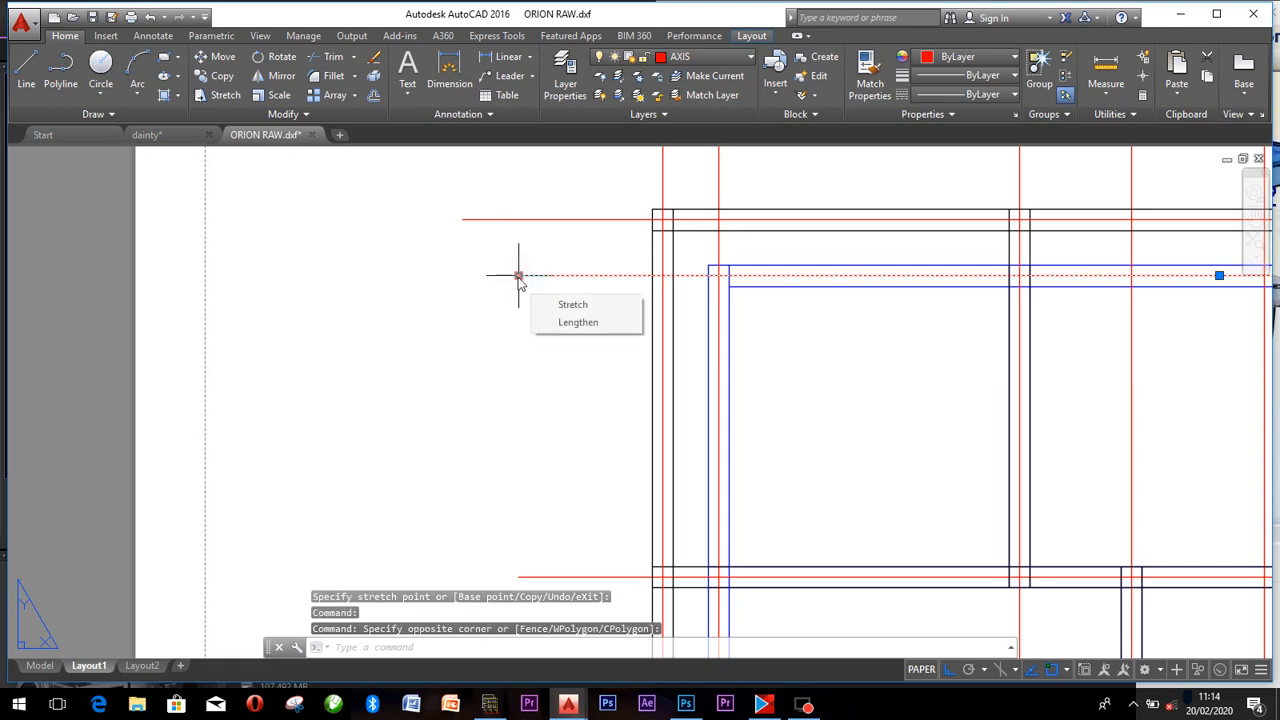
click(519, 275)
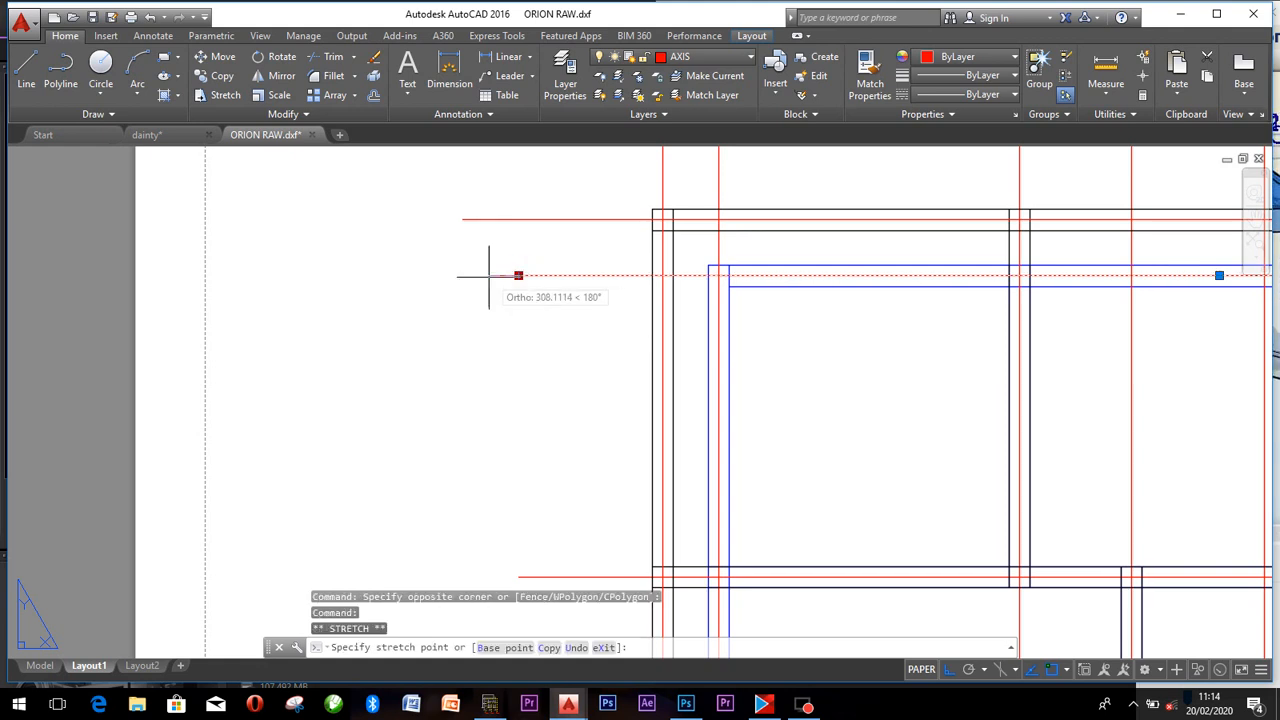
click(476, 276)
scroll(783, 288, down, 4)
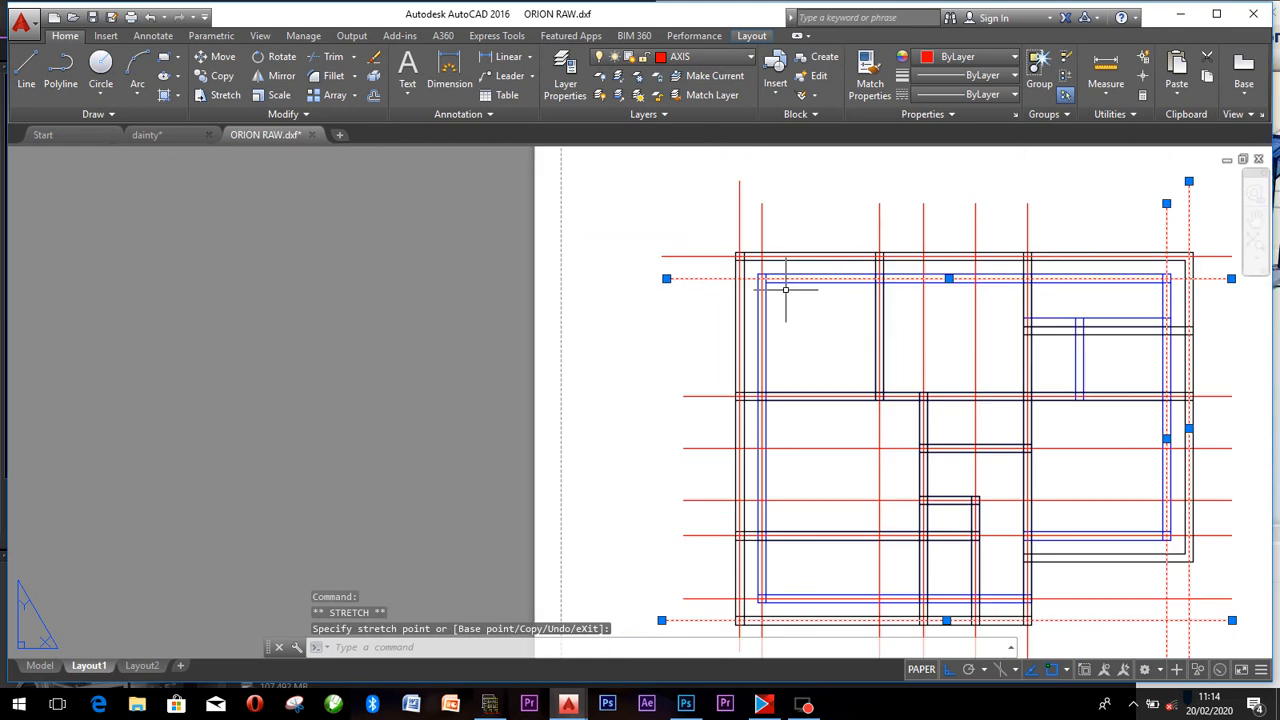
Stretch the lower end of the leftmost vertical gridline downward, nearly level with the neighbouring vertical gridlines, and clear the selection.
scroll(823, 290, down, 3)
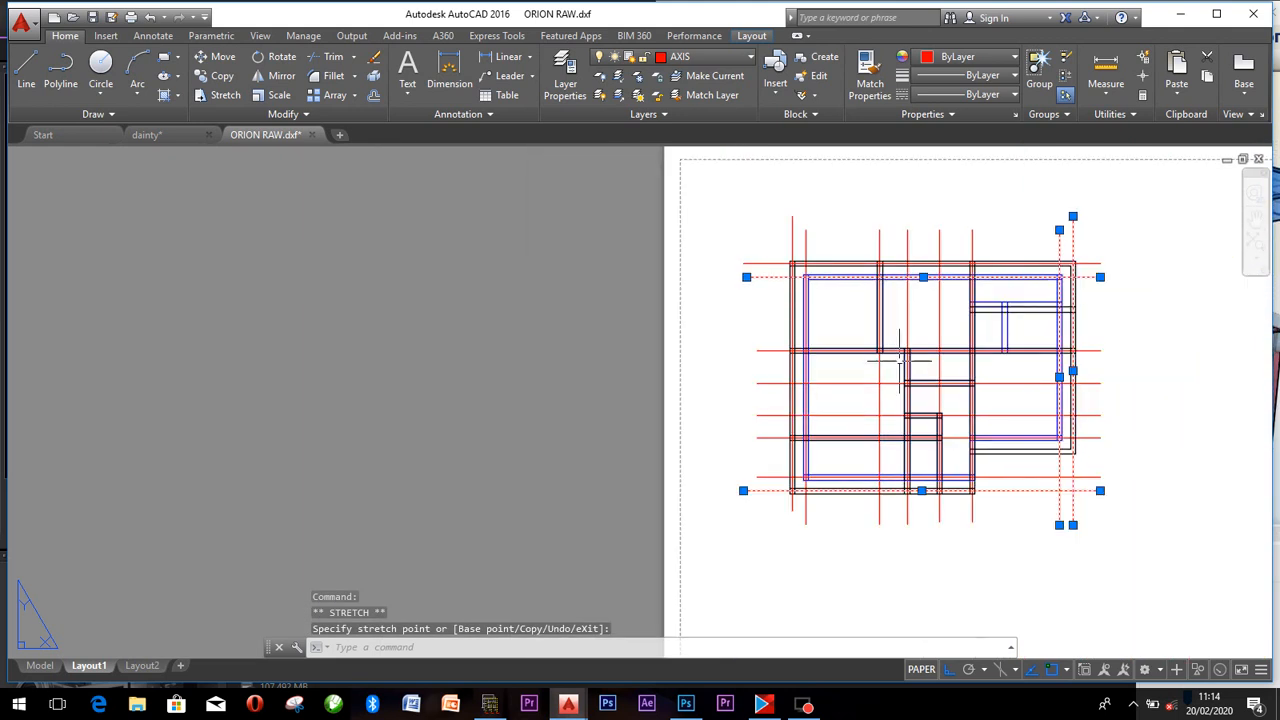
middle_drag(923, 374, 757, 345)
scroll(757, 345, up, 2)
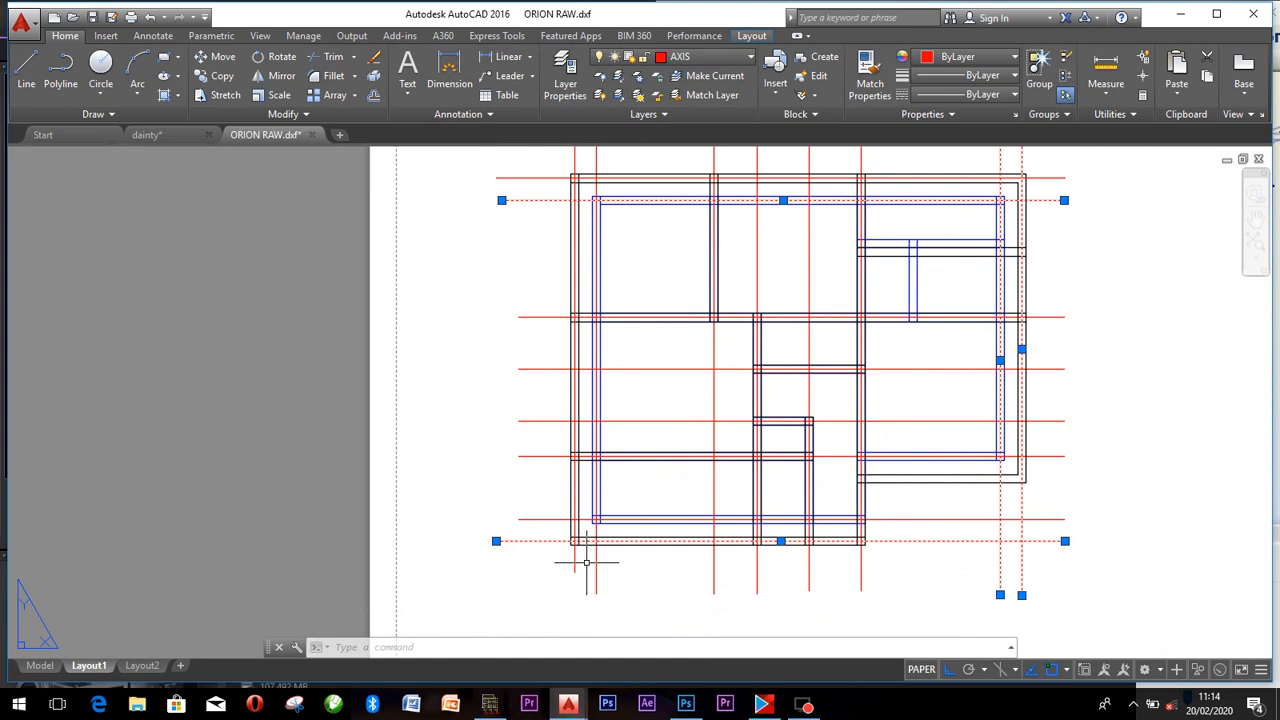
scroll(570, 585, up, 4)
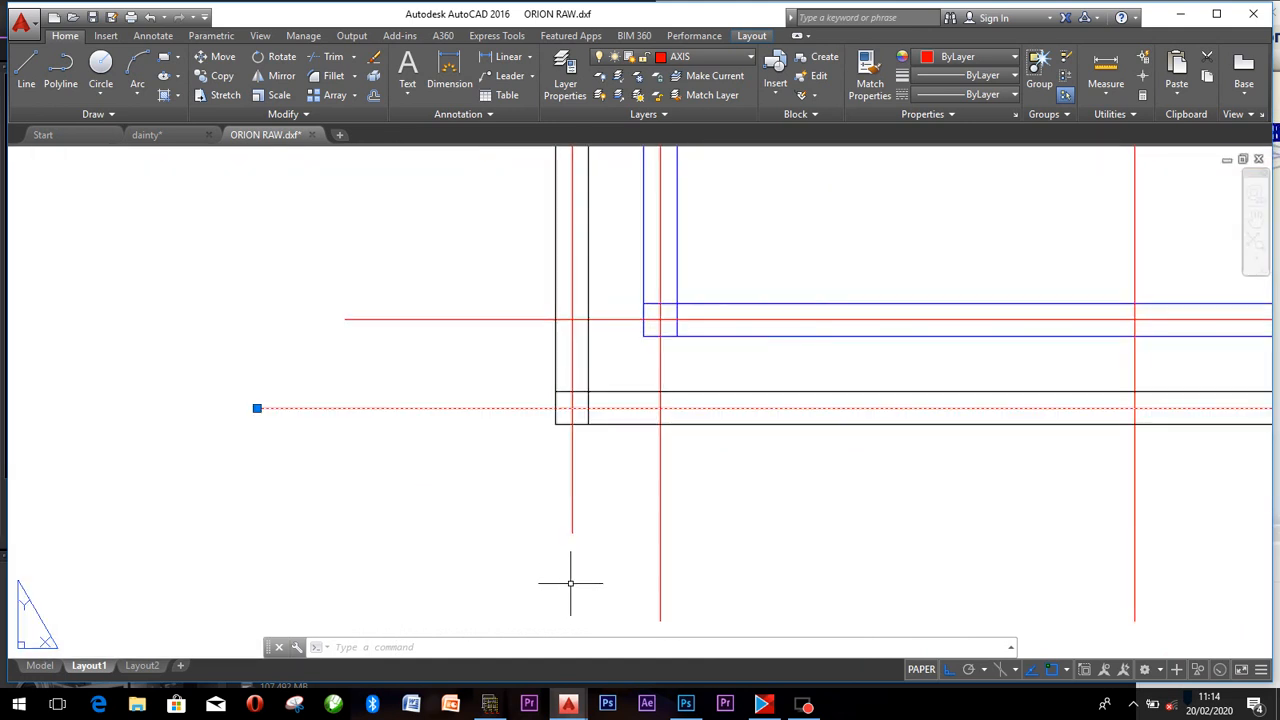
click(573, 516)
click(572, 533)
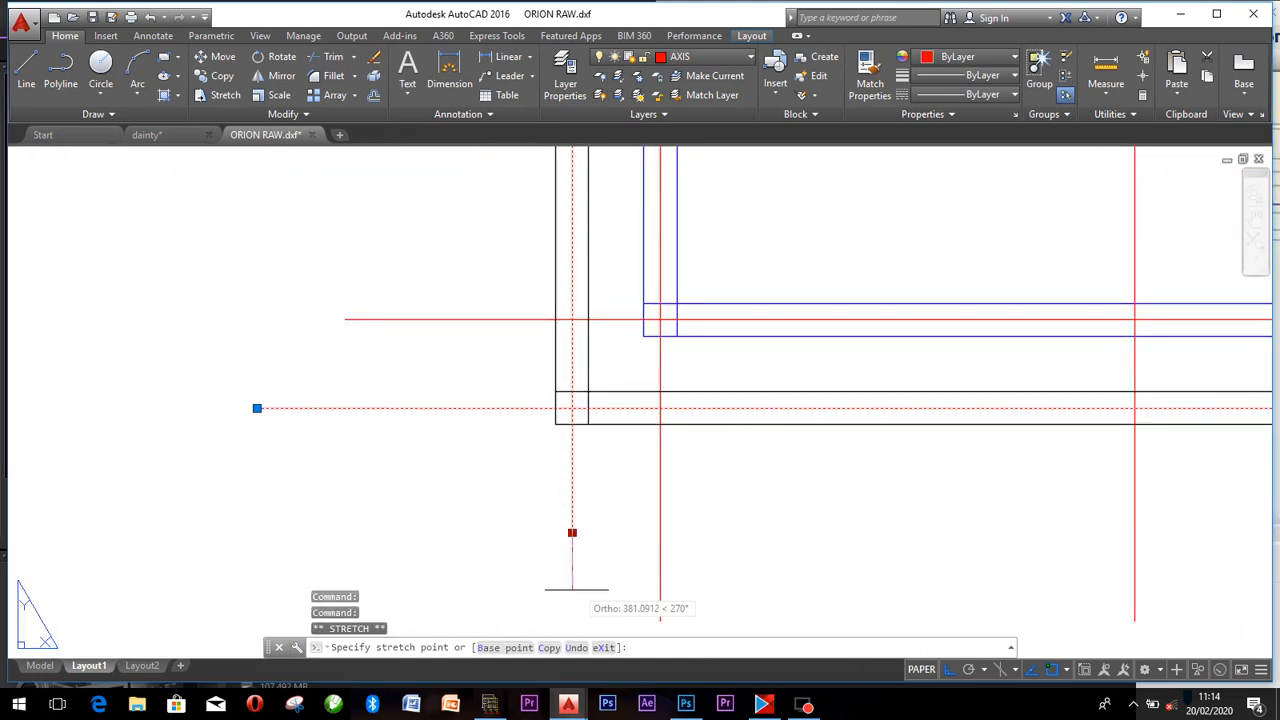
key(Escape)
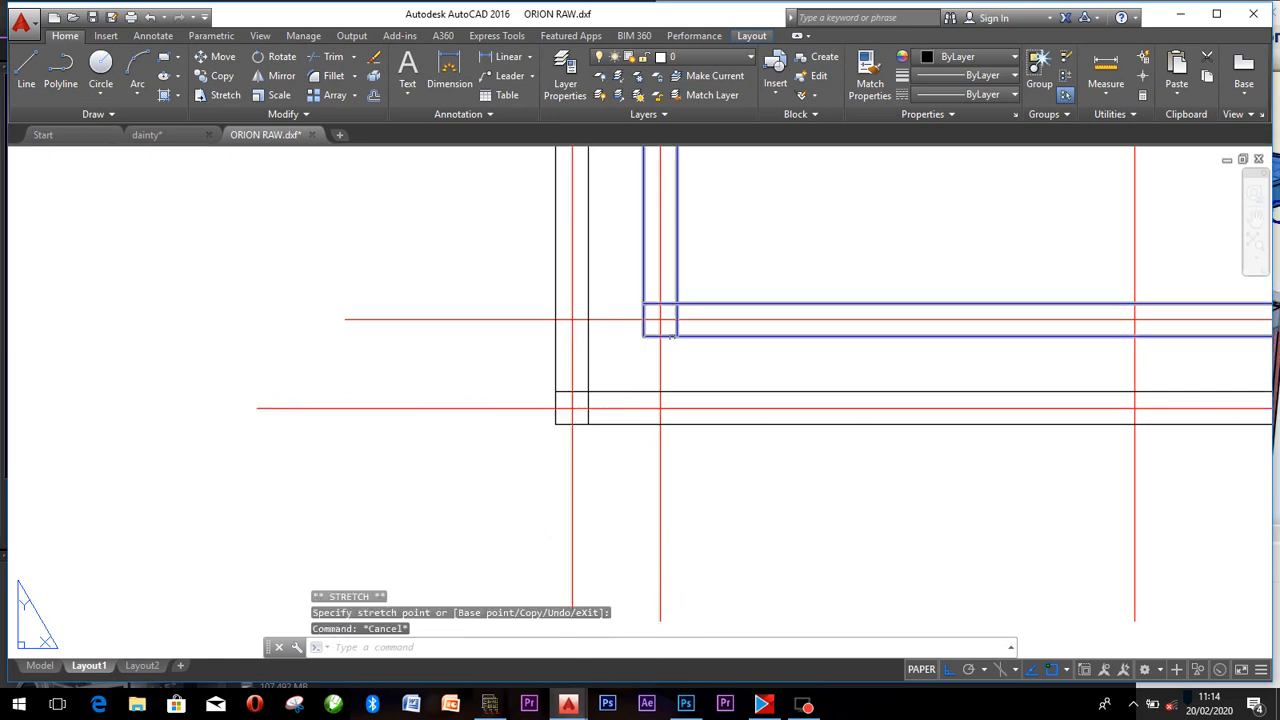
scroll(669, 337, down, 7)
middle_drag(701, 330, 637, 448)
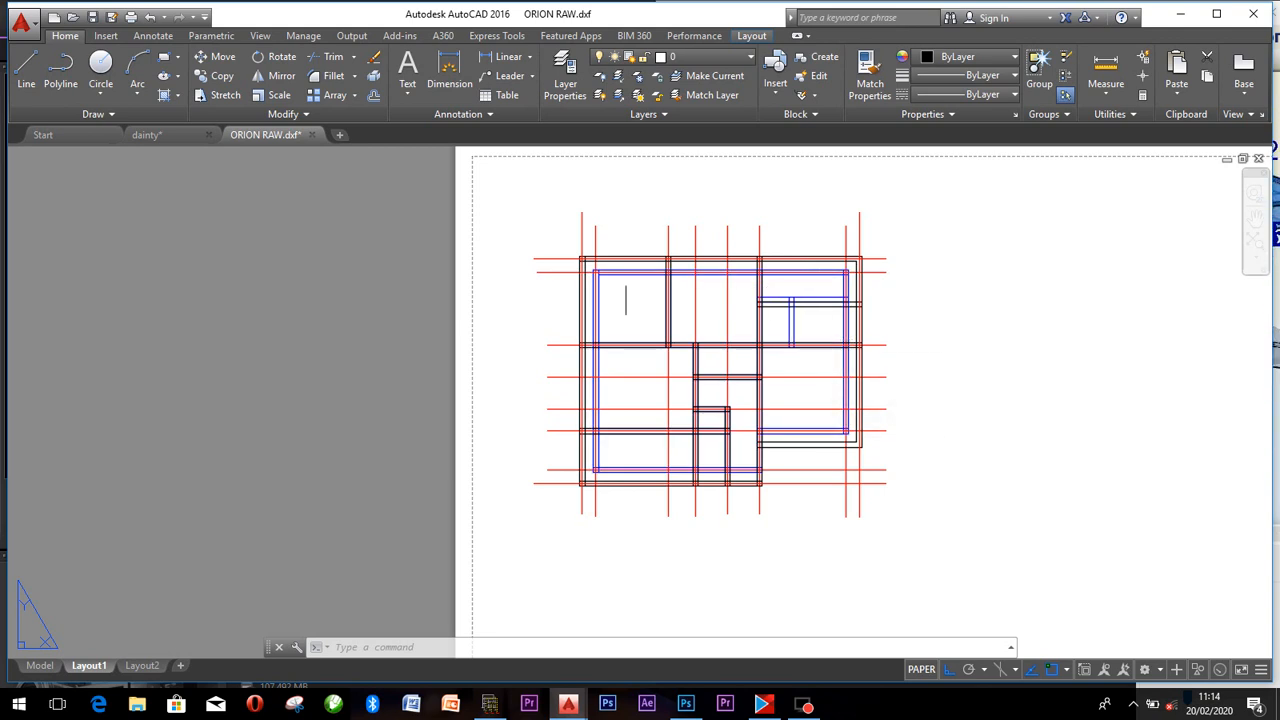
scroll(624, 286, up, 4)
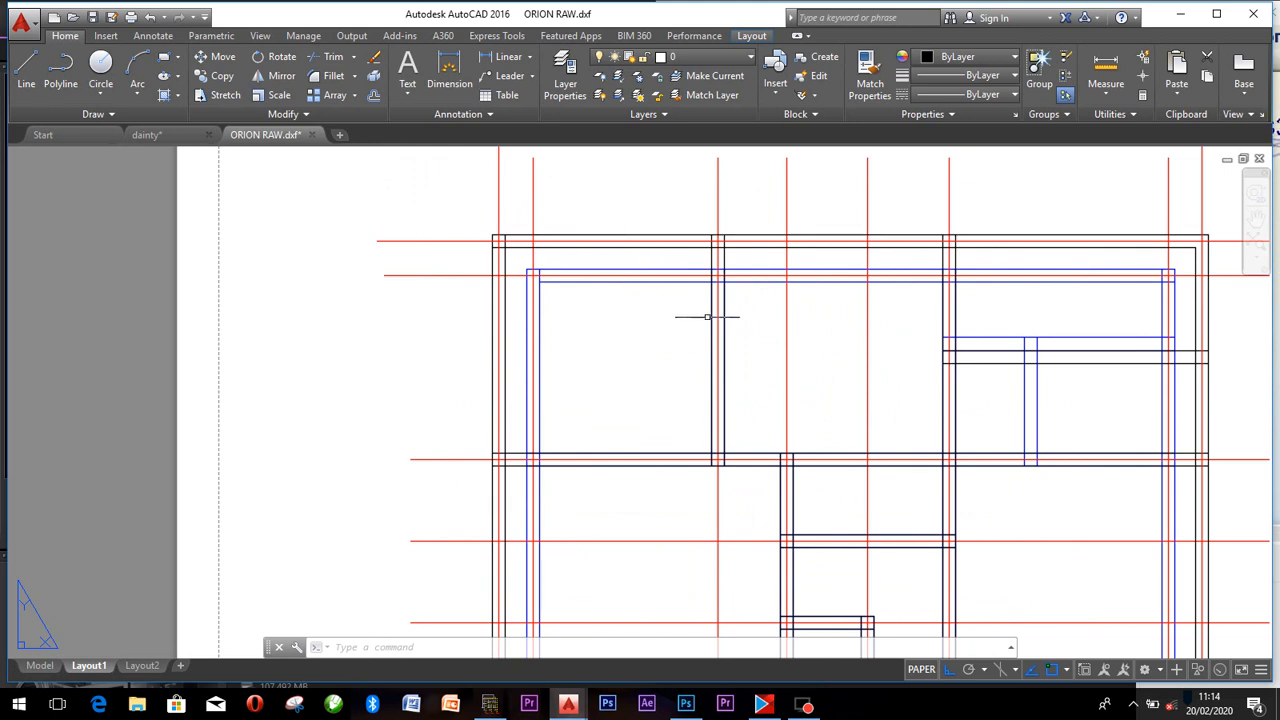
scroll(684, 309, down, 5)
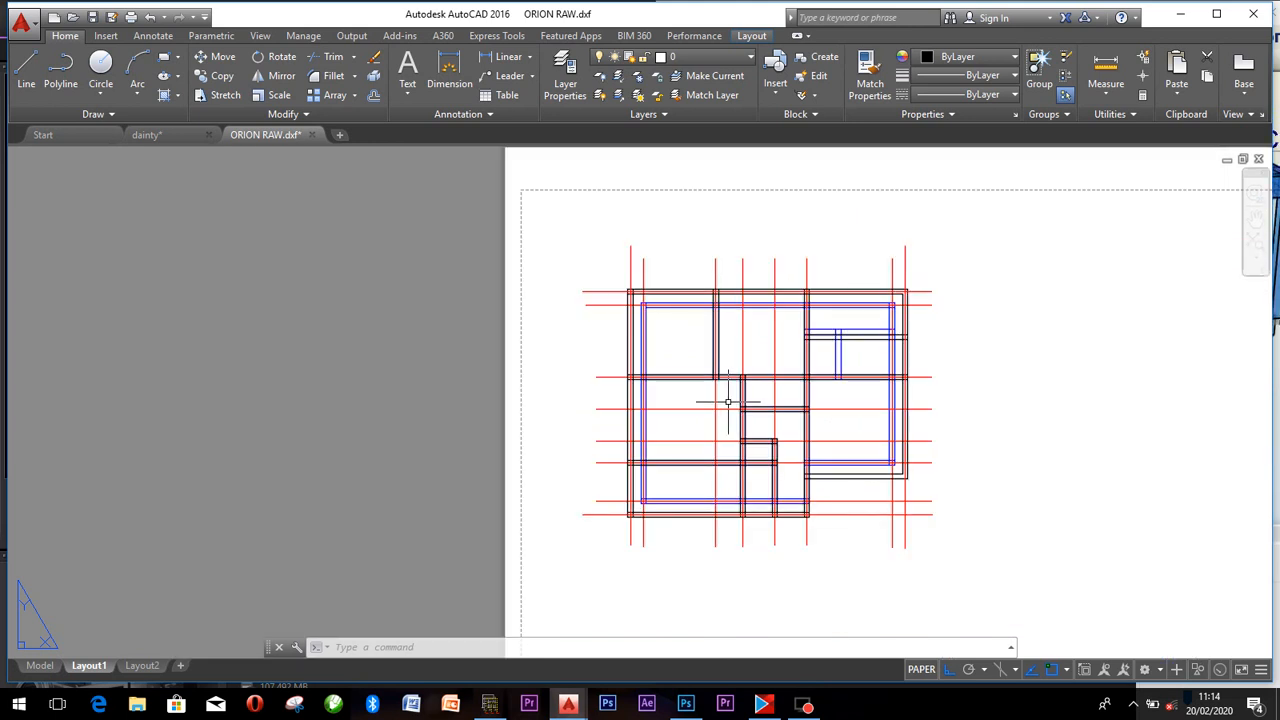
mouse_move(741, 412)
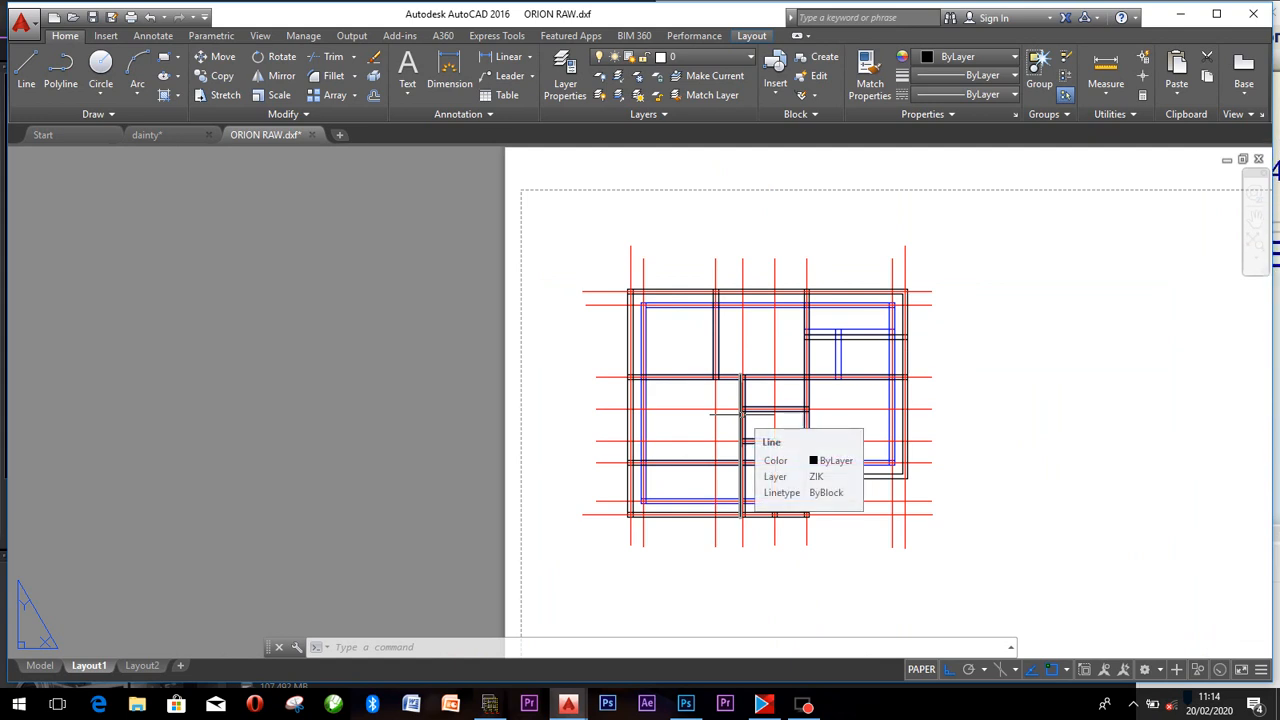
Copy the blue floor plan horizontally about 17,500 units to the empty area right of the overlaid plans, using a wall corner as base point.
click(839, 353)
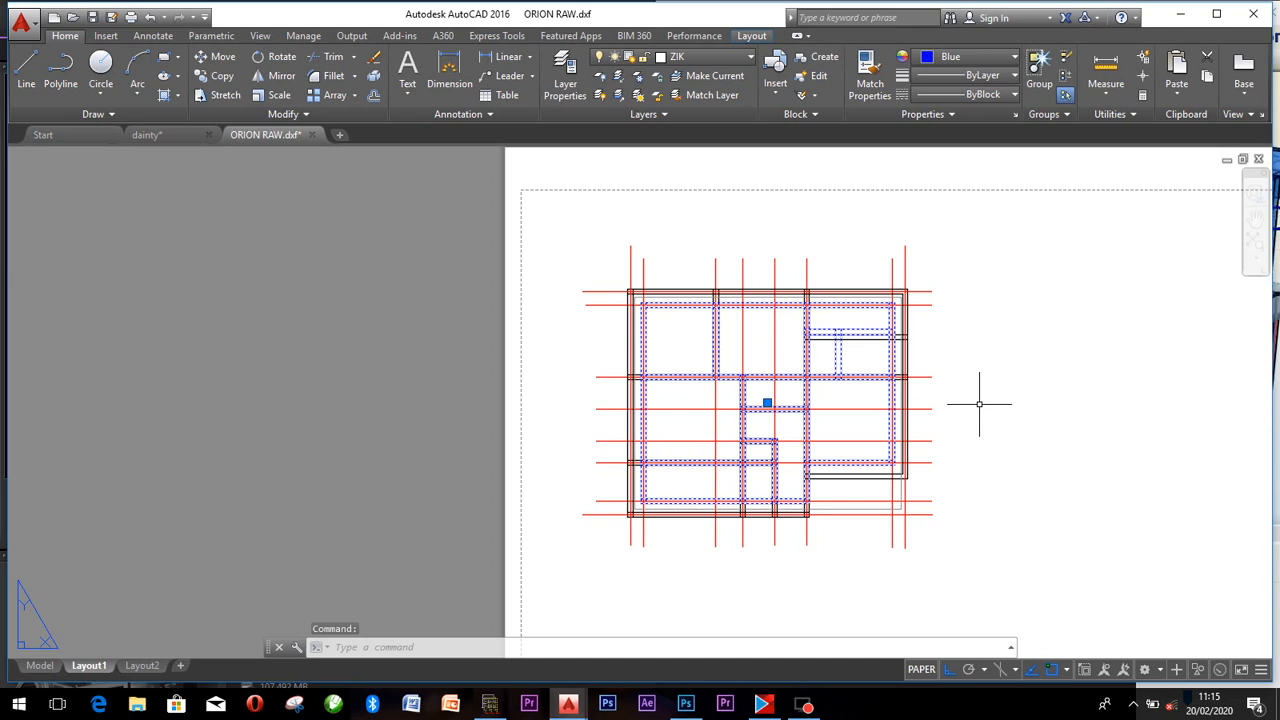
text(c)
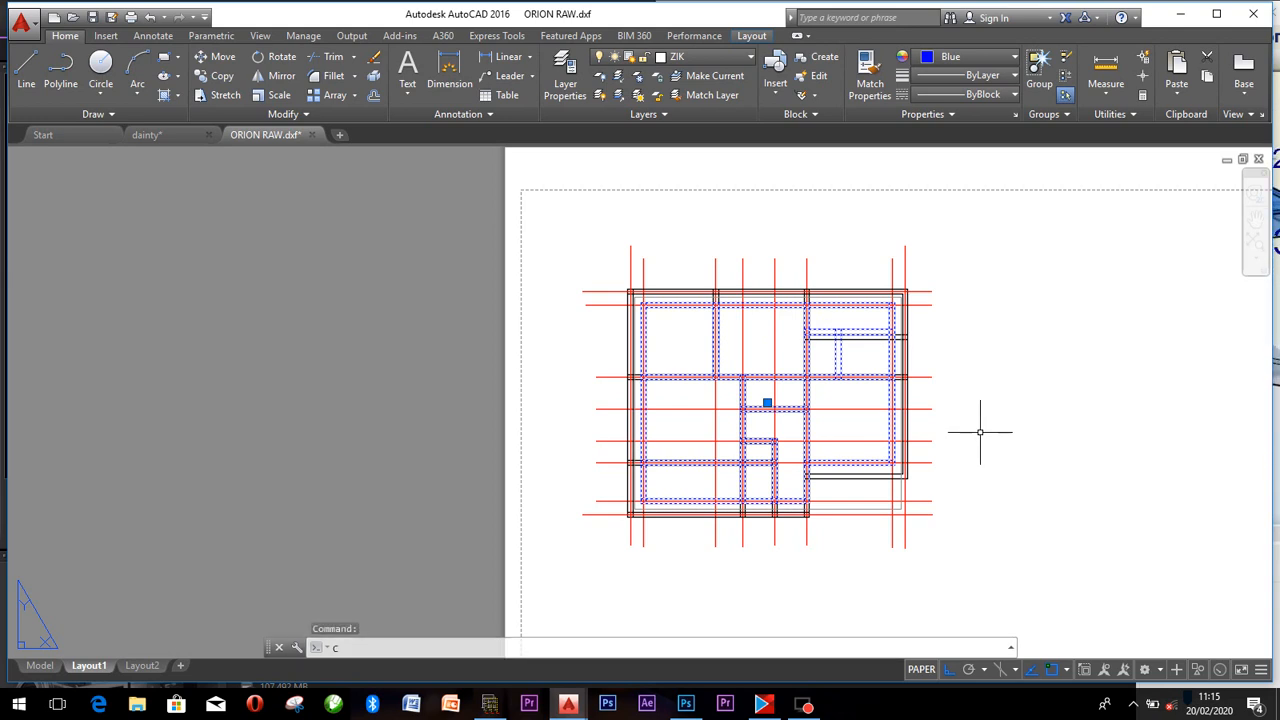
text(o)
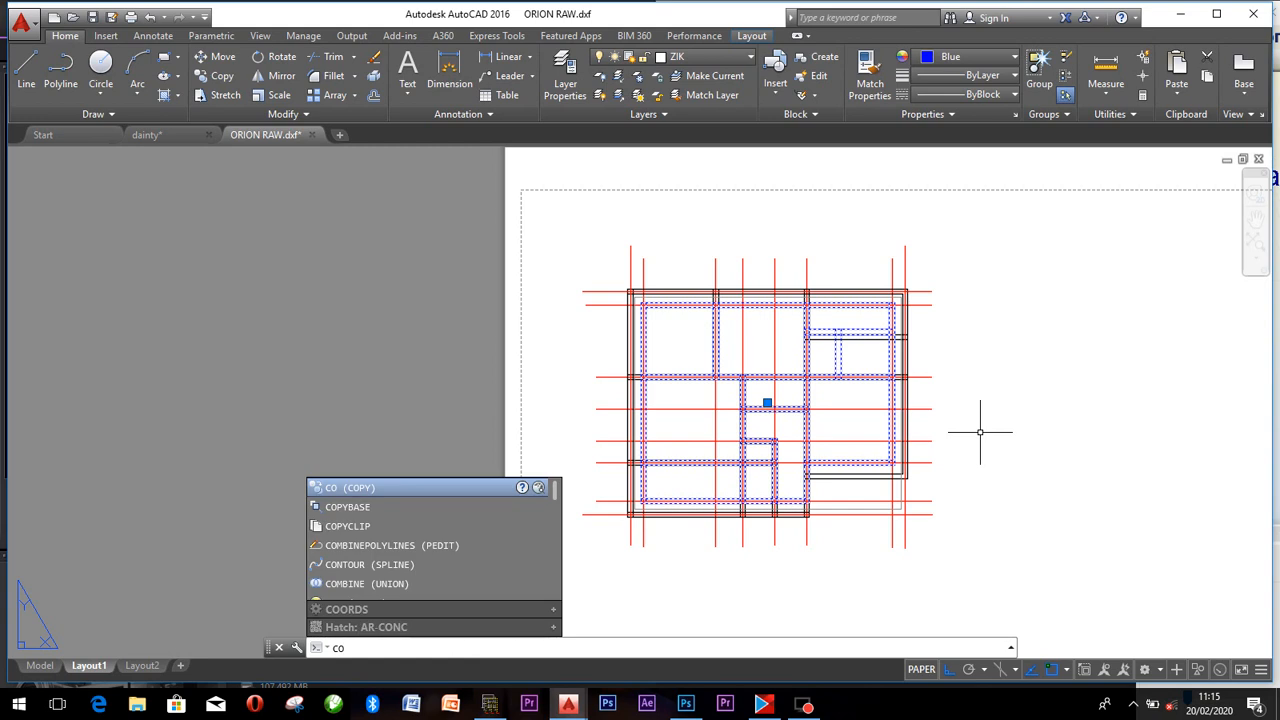
key(Return)
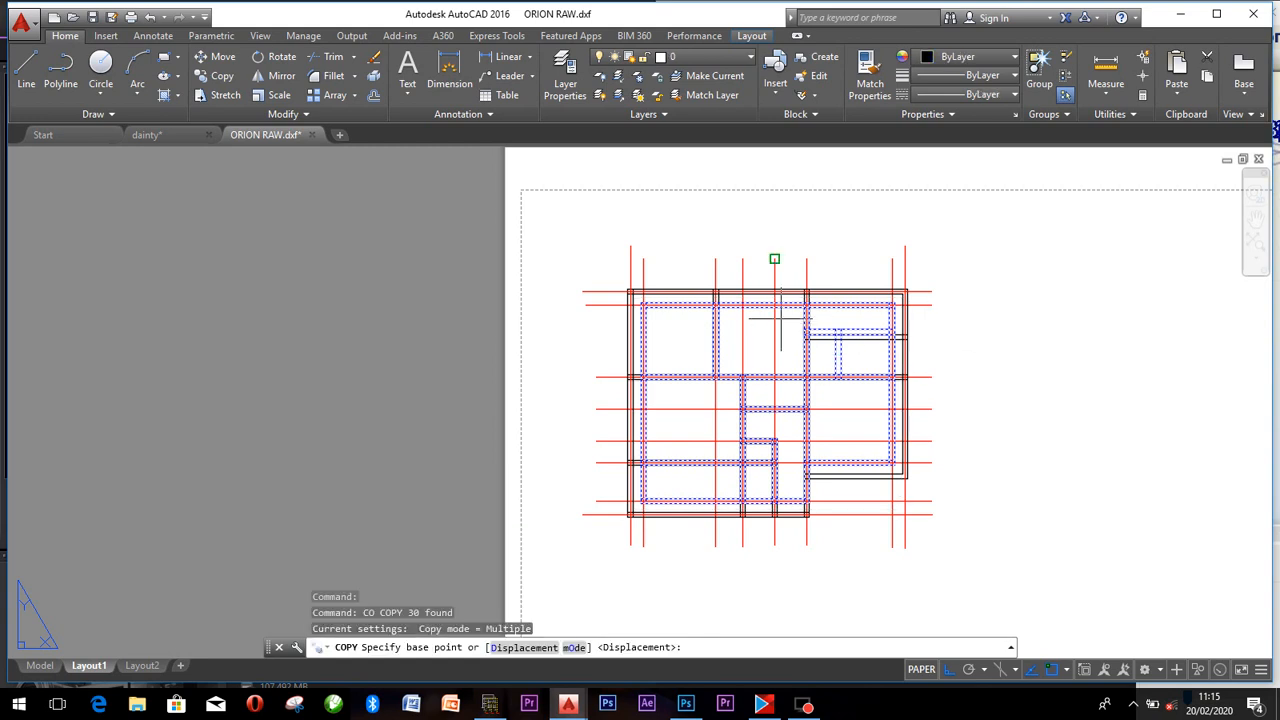
scroll(783, 313, up, 5)
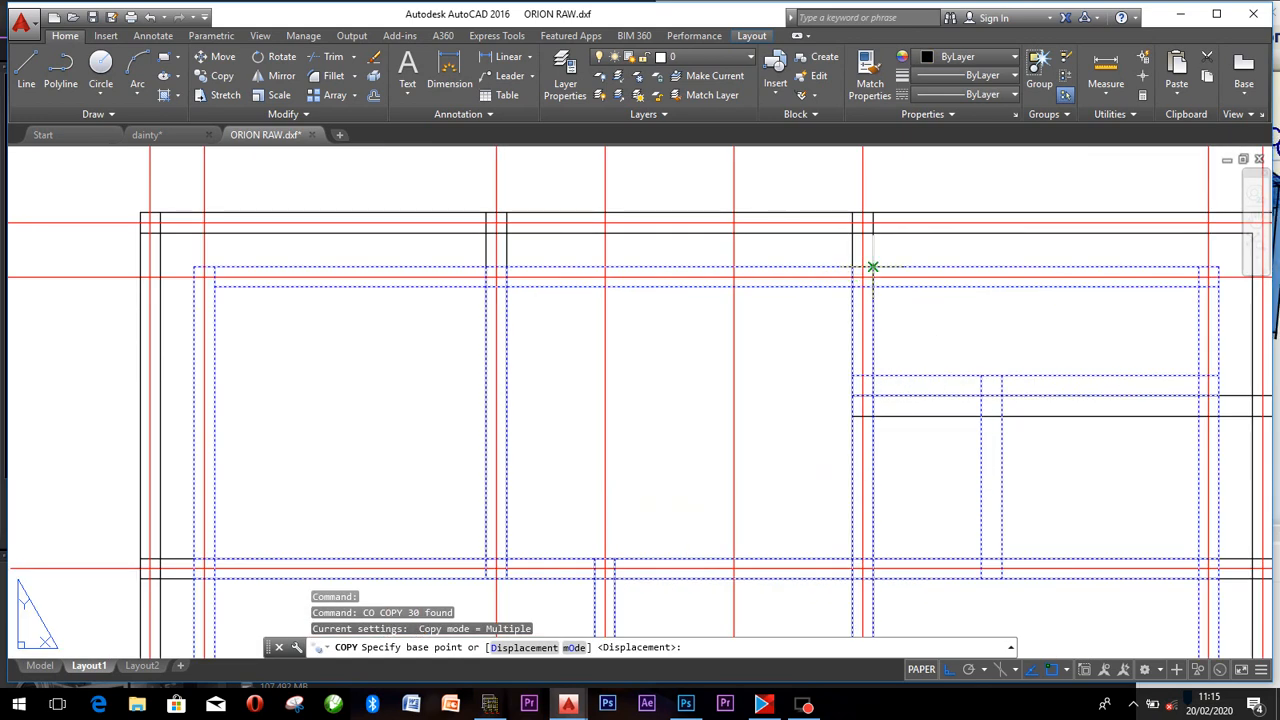
click(872, 267)
scroll(872, 267, down, 5)
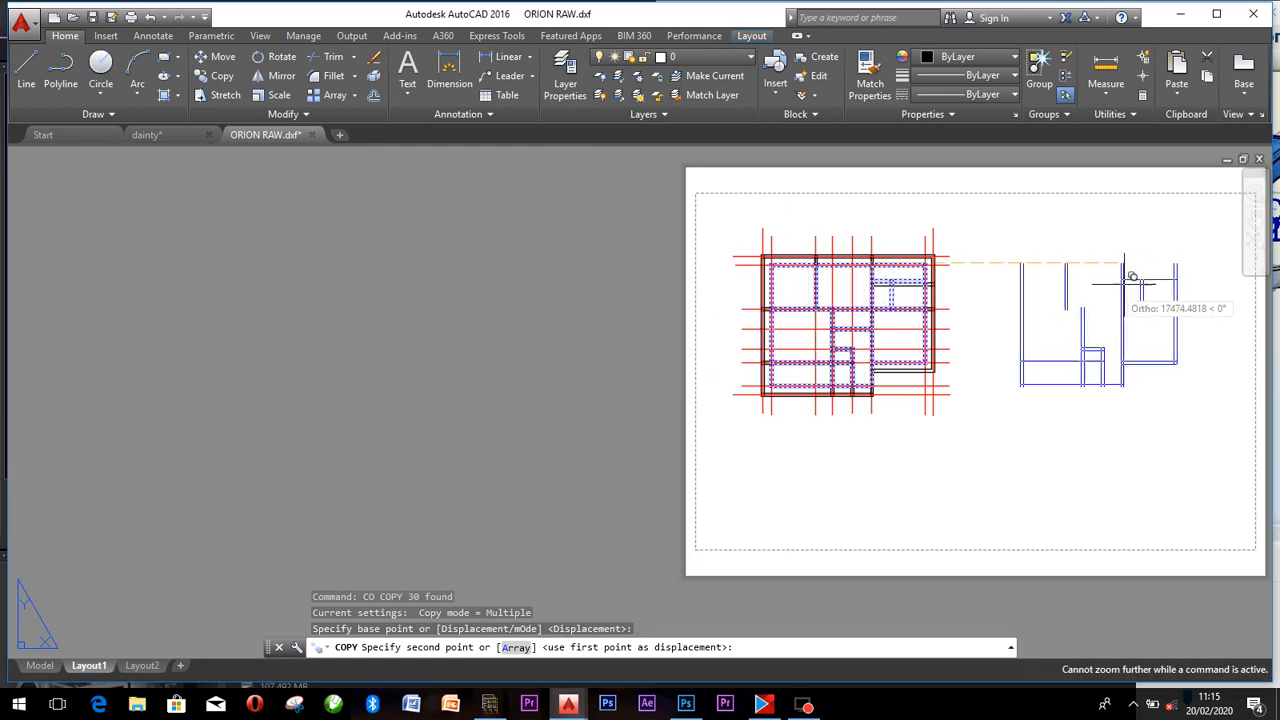
click(1128, 281)
key(Escape)
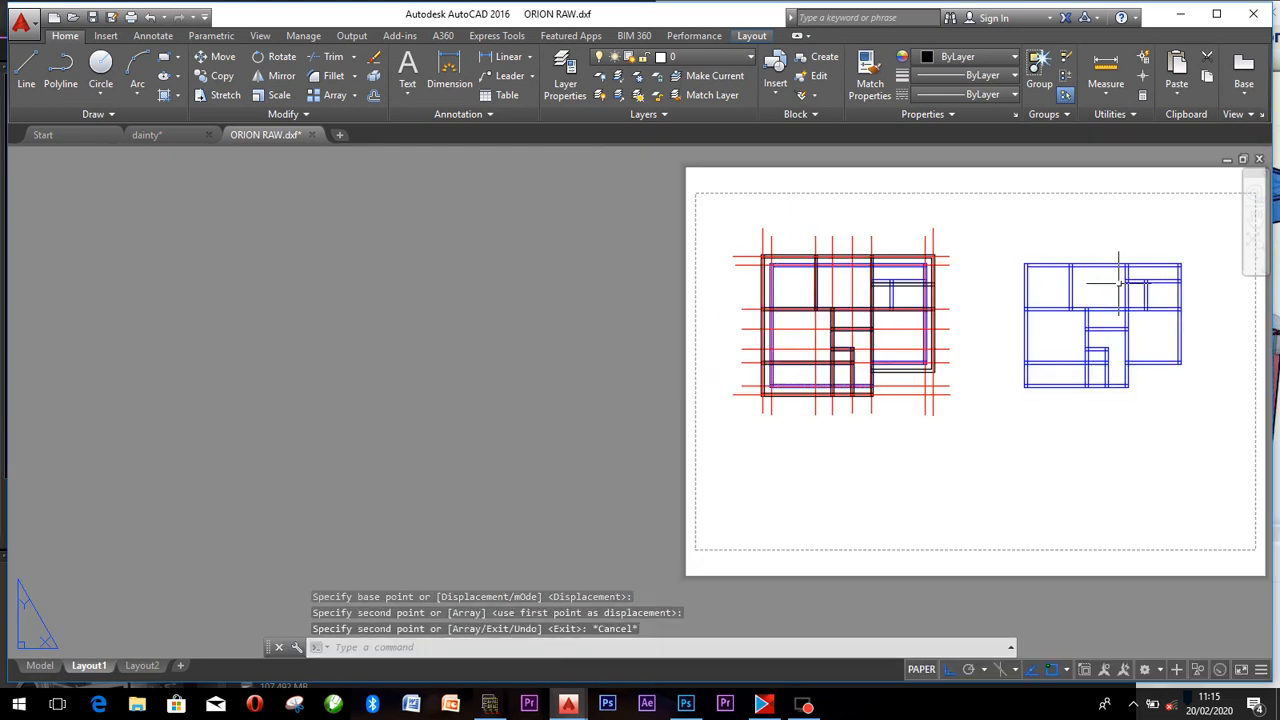
Copy all the red gridlines from the overlaid plans onto the separate blue floor plan, matching the blue walls' upper right outer corners.
click(970, 416)
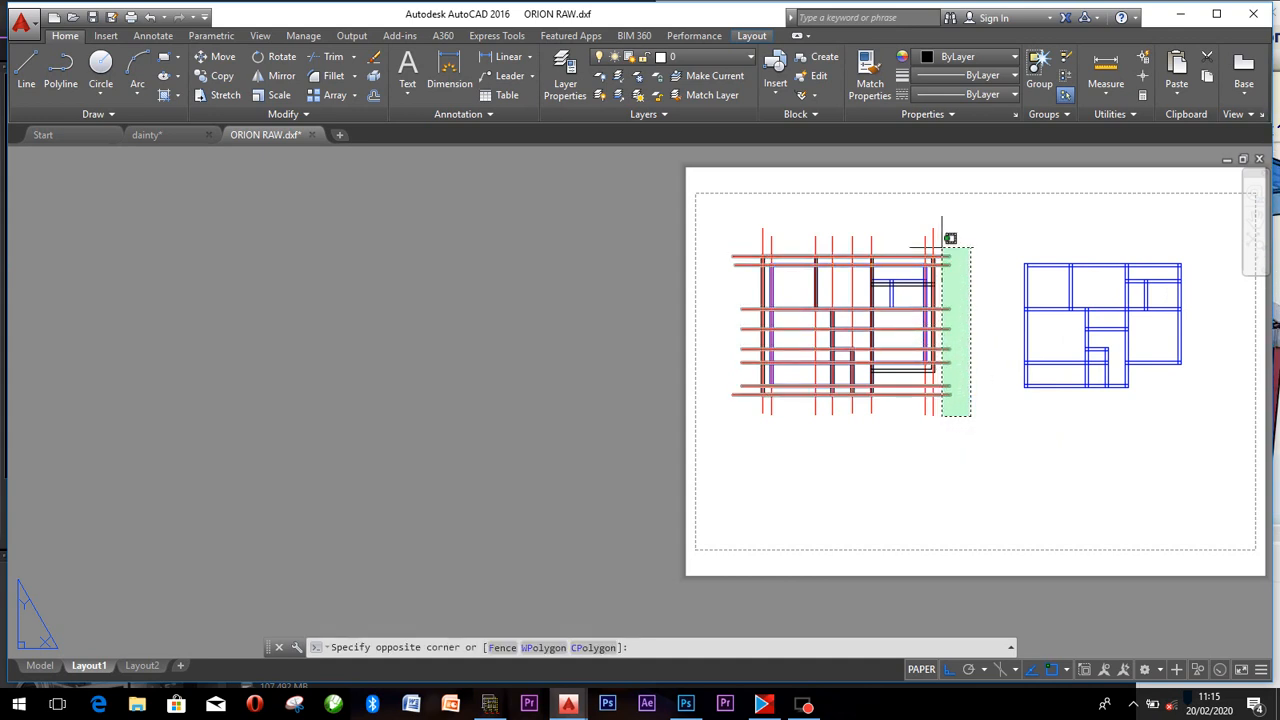
click(941, 247)
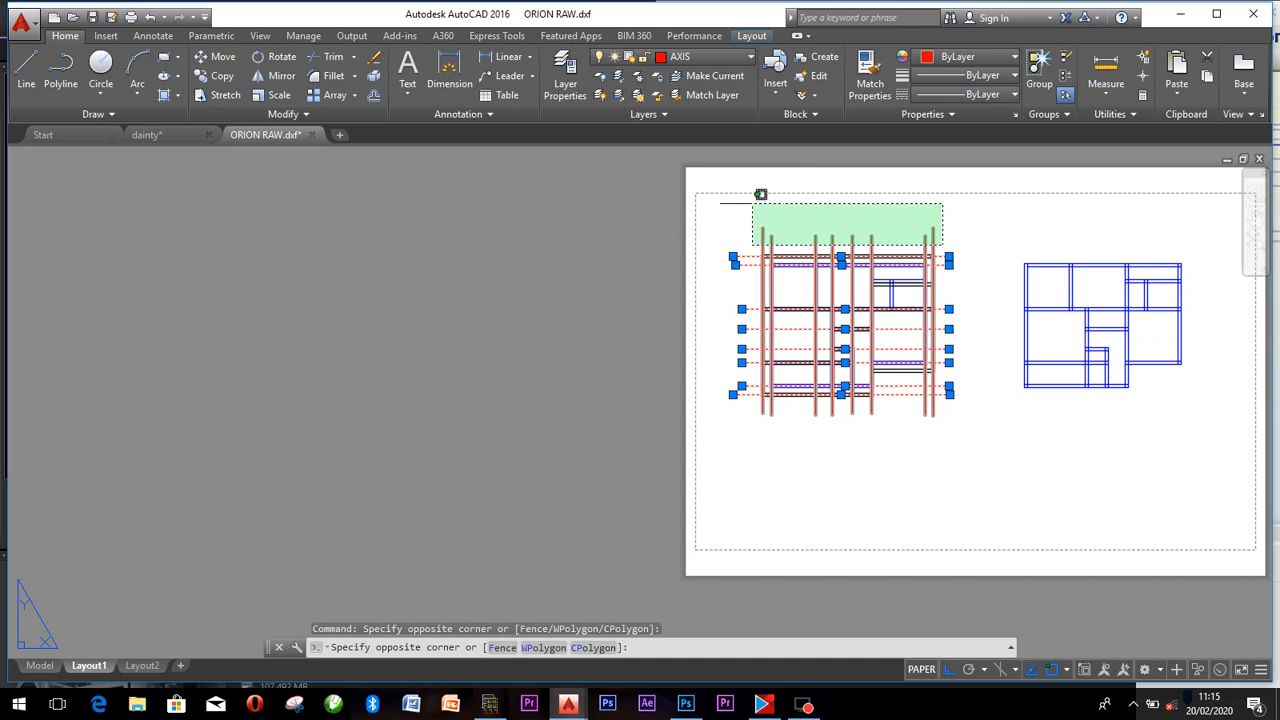
click(753, 196)
scroll(886, 275, up, 2)
middle_drag(1014, 314, 803, 331)
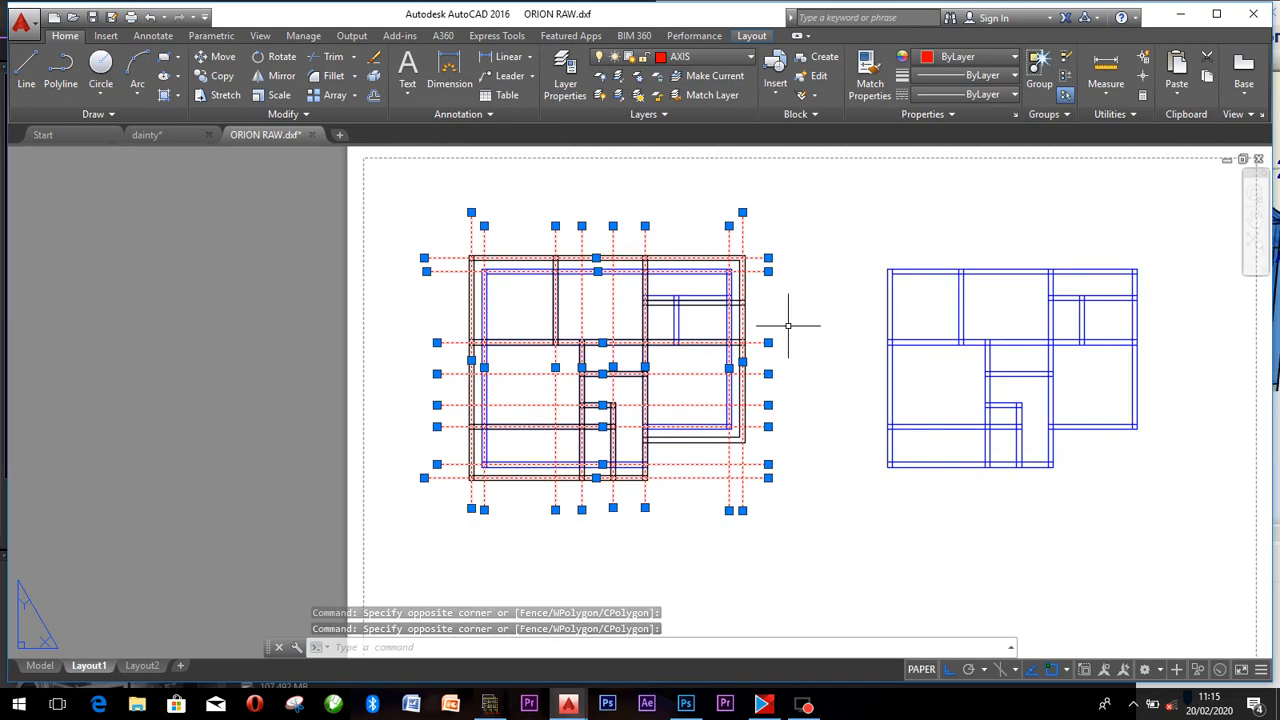
text(co)
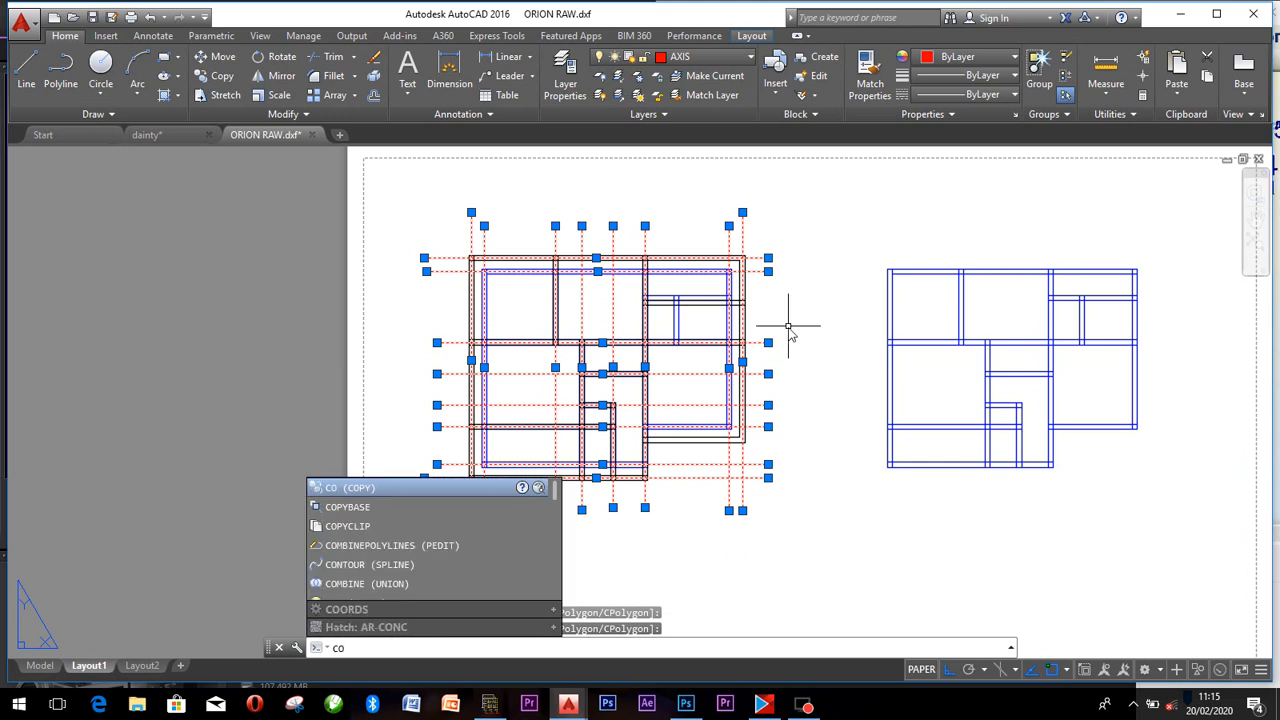
key(Return)
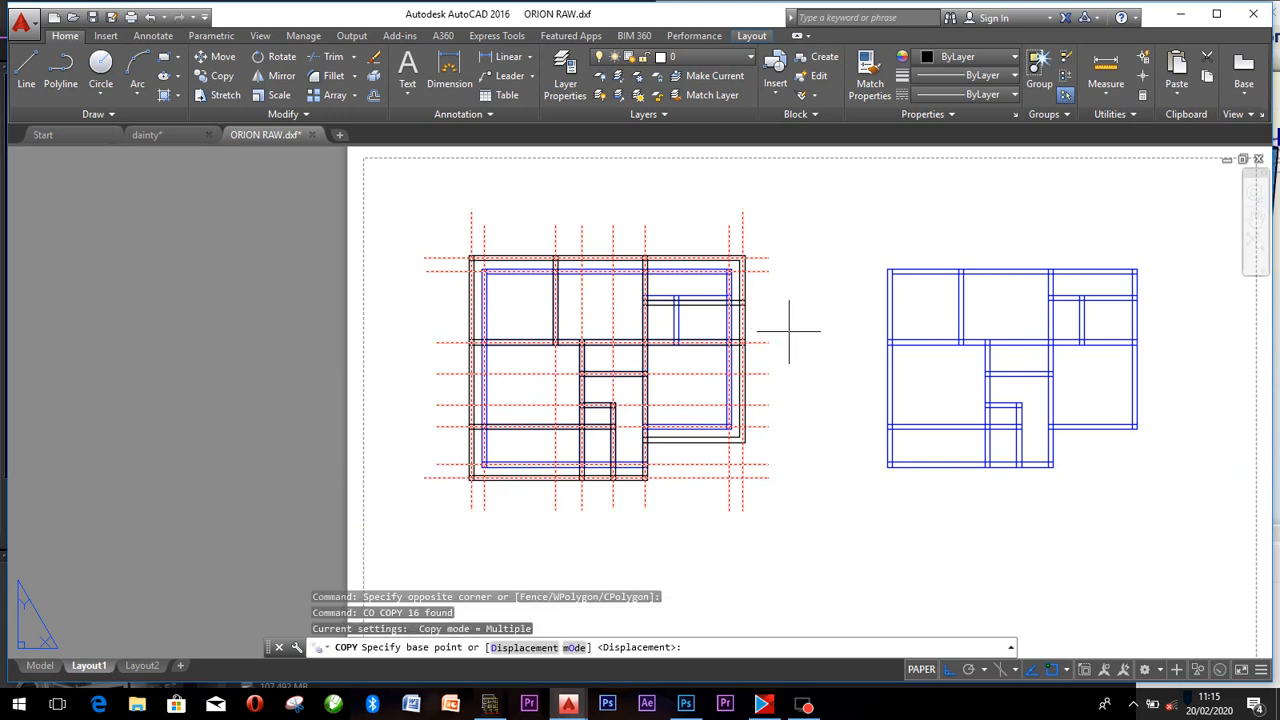
scroll(723, 273, up, 4)
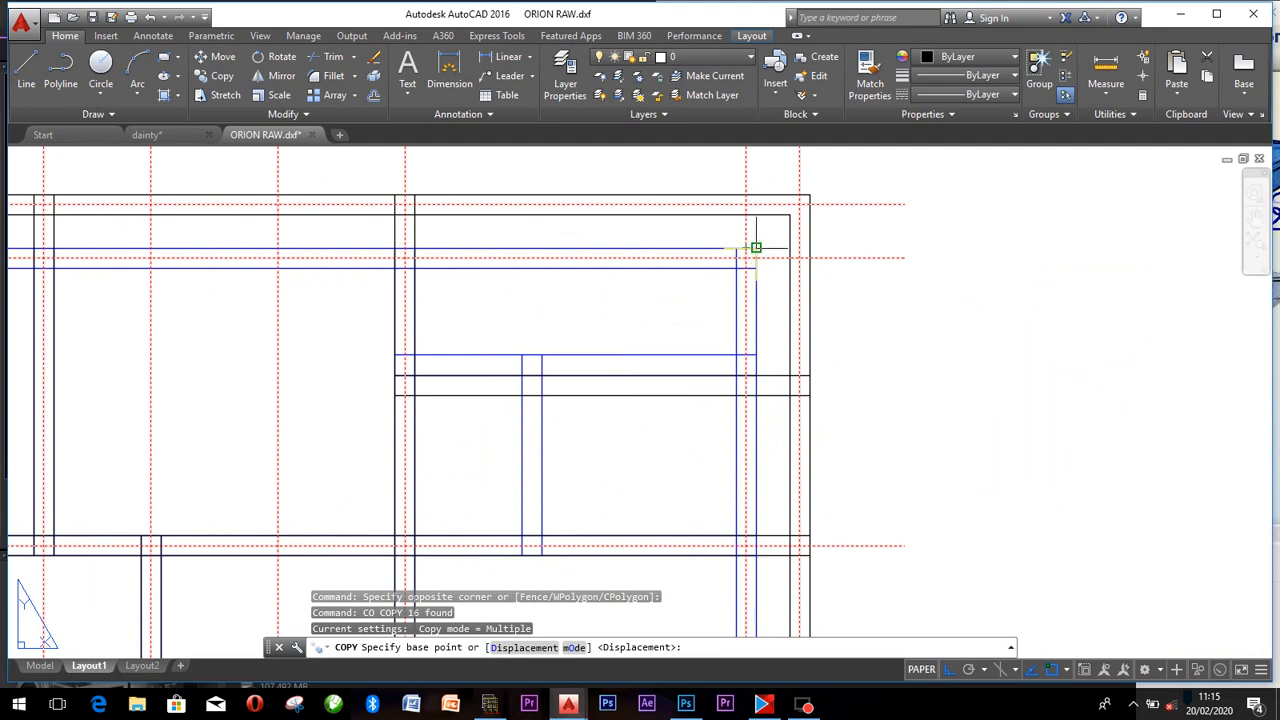
click(757, 246)
scroll(757, 246, down, 4)
scroll(960, 330, down, 2)
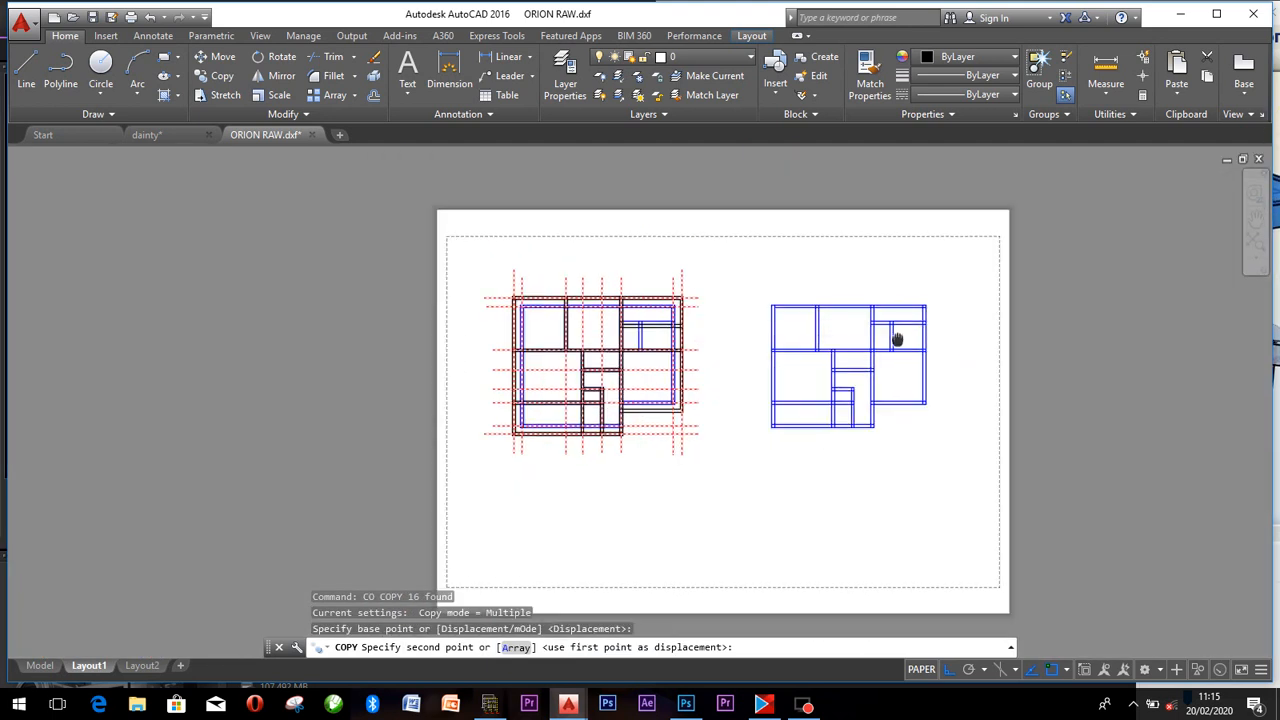
scroll(830, 318, up, 5)
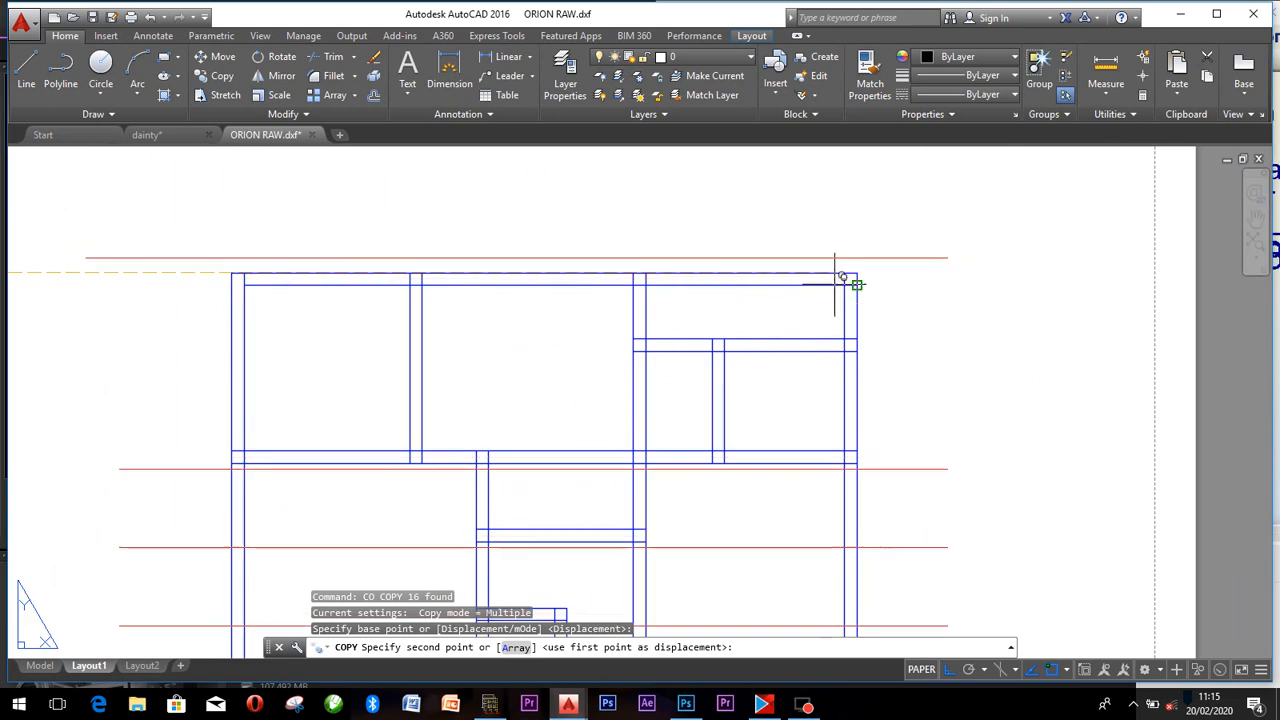
click(857, 273)
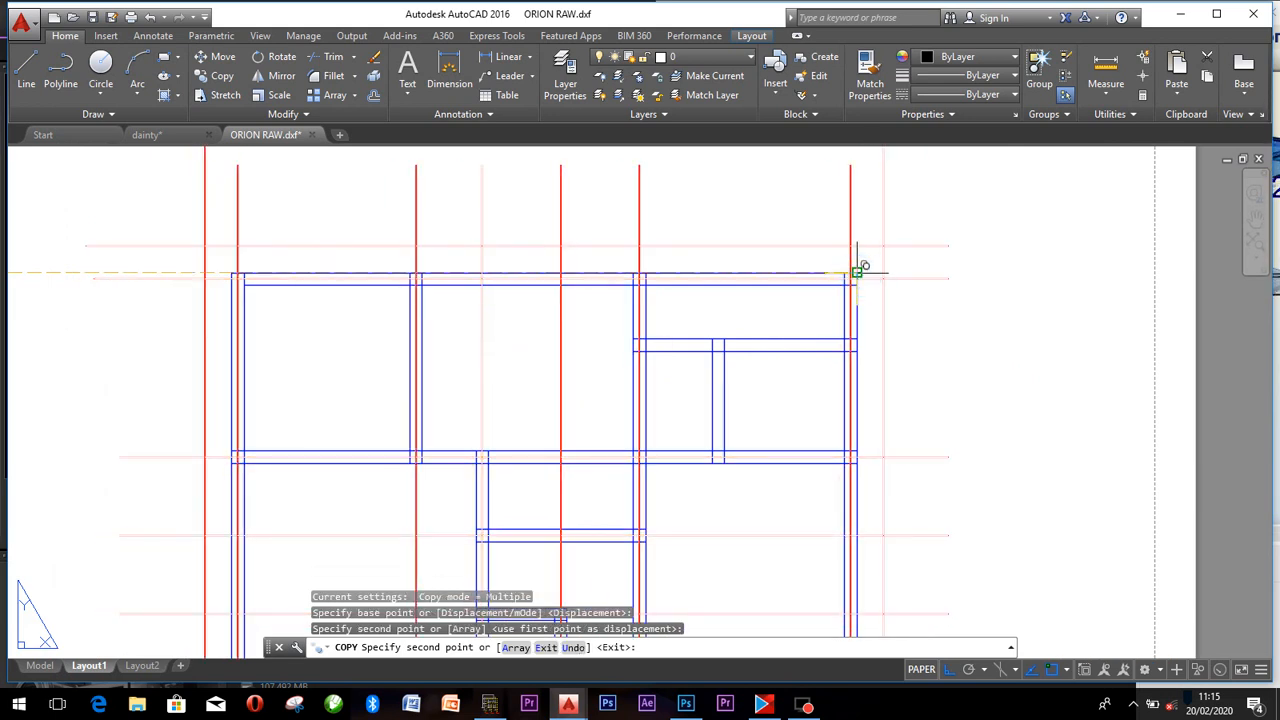
key(Escape)
scroll(814, 314, down, 5)
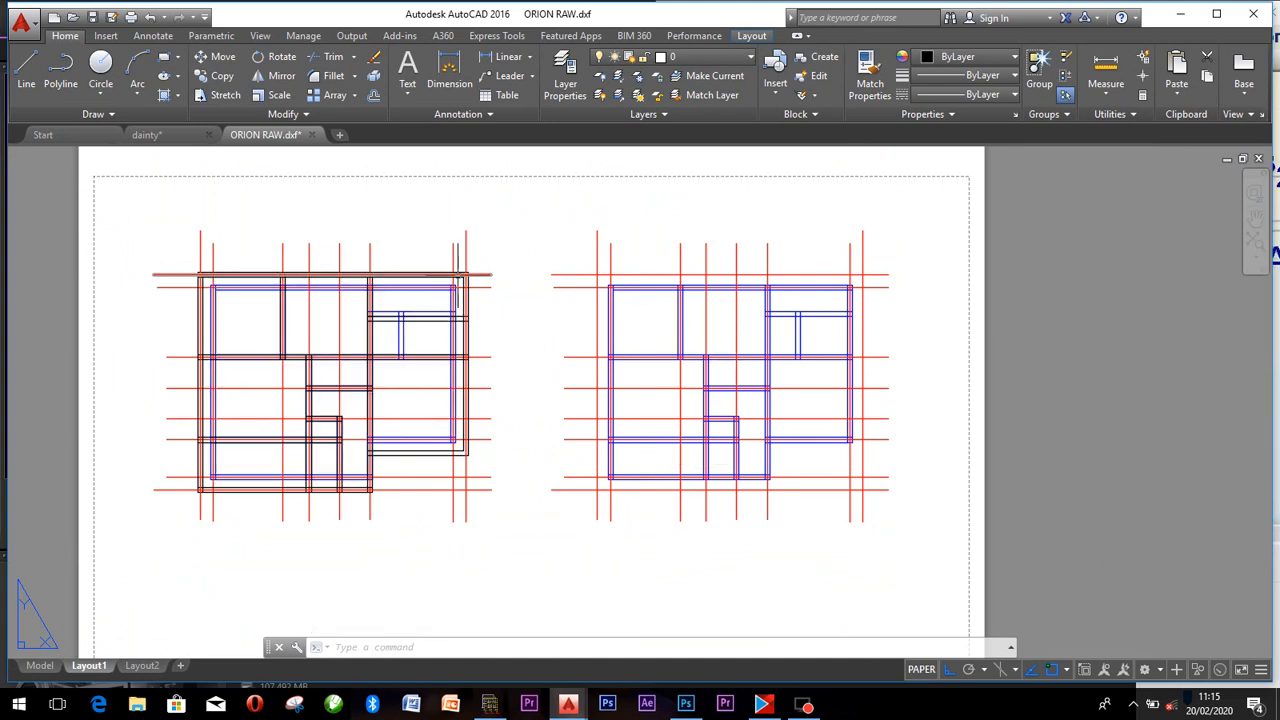
Delete the original overlaid floor plans together with their gridlines, keeping only the separate blue plan with its gridlines.
mouse_move(817, 360)
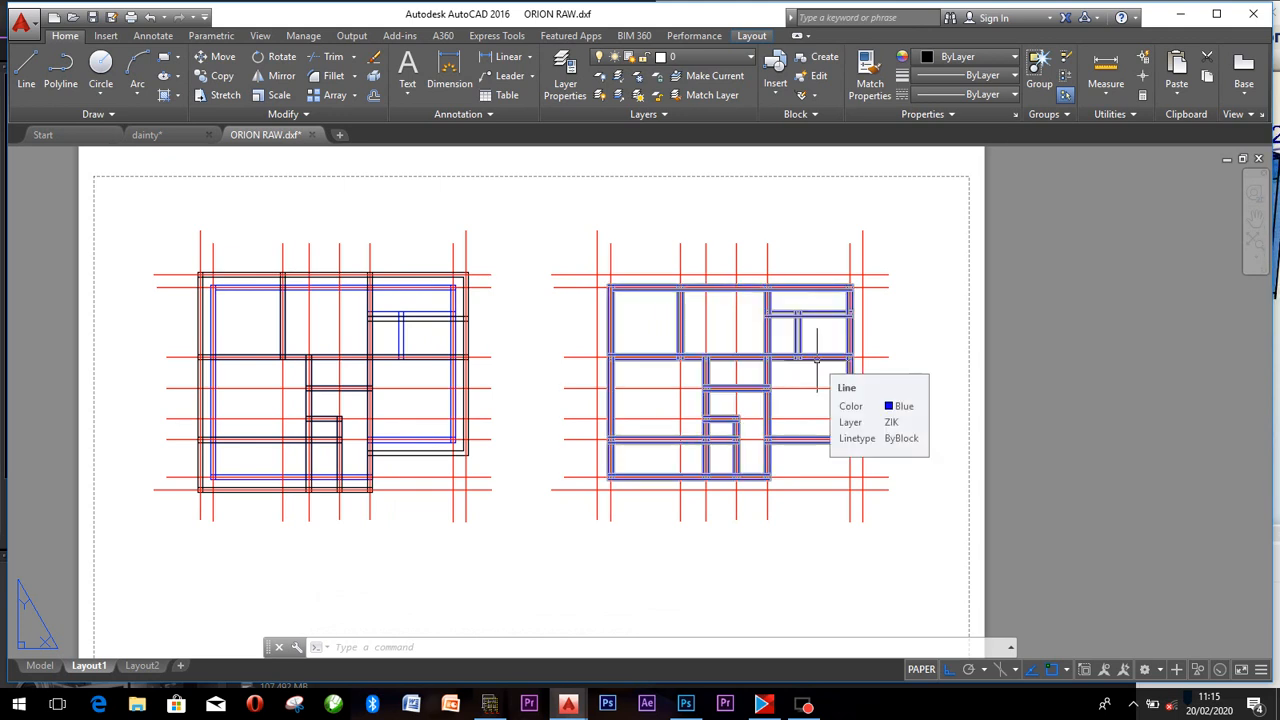
click(118, 209)
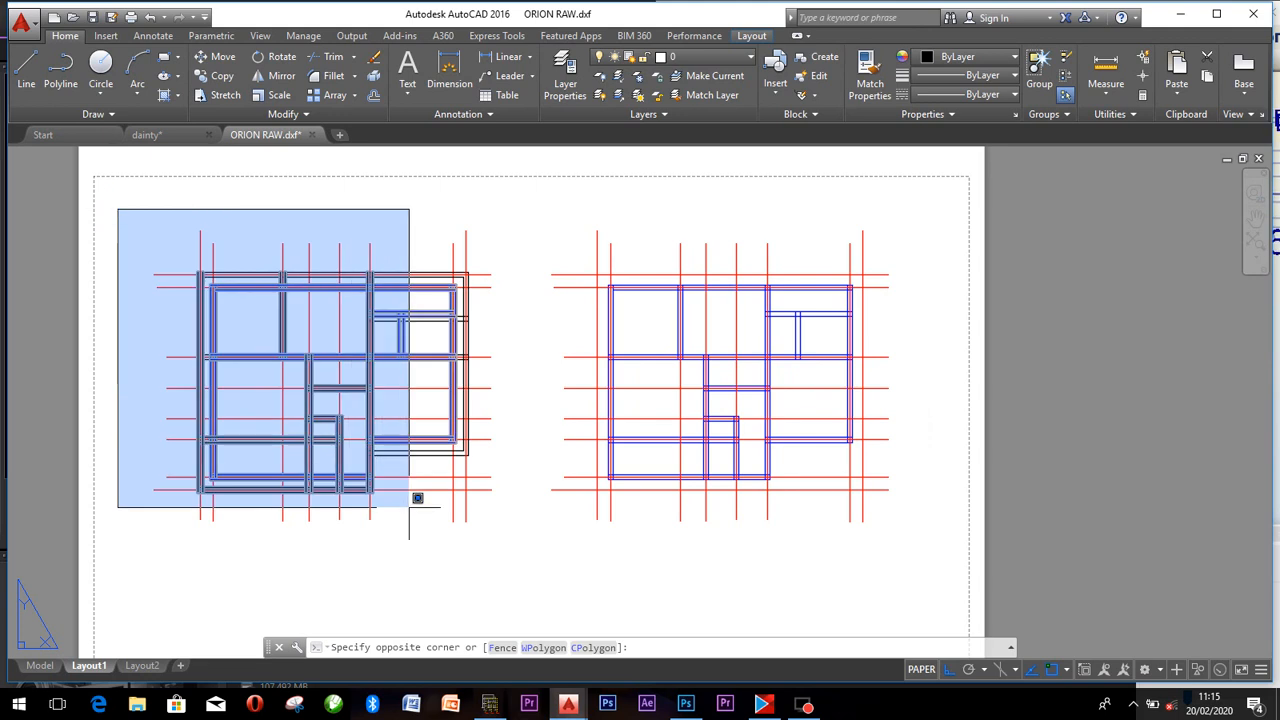
click(526, 574)
key(Delete)
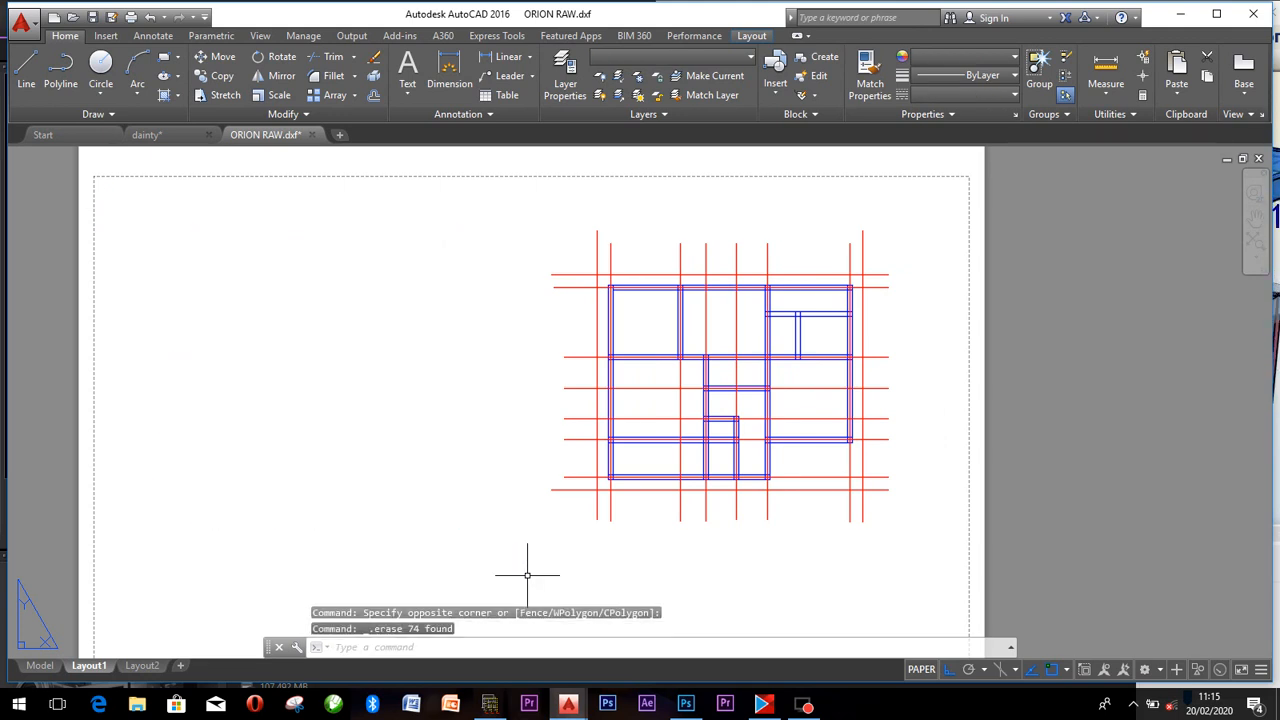
click(507, 207)
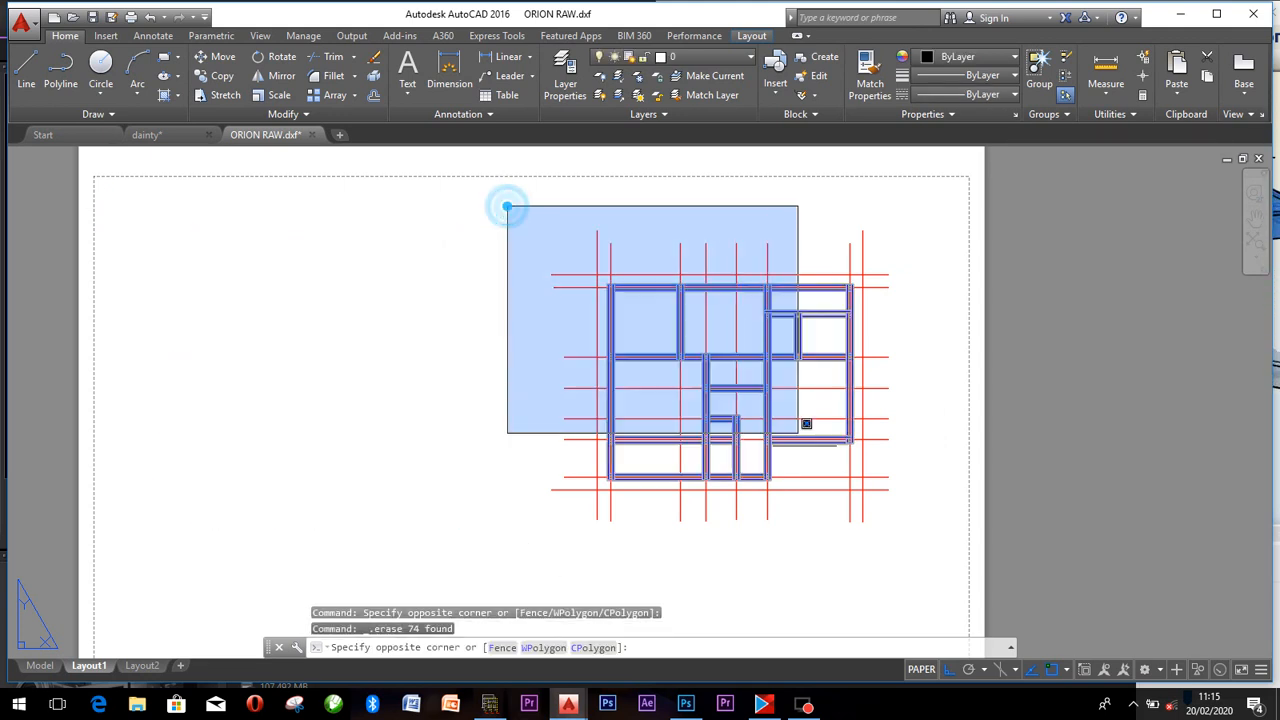
click(912, 566)
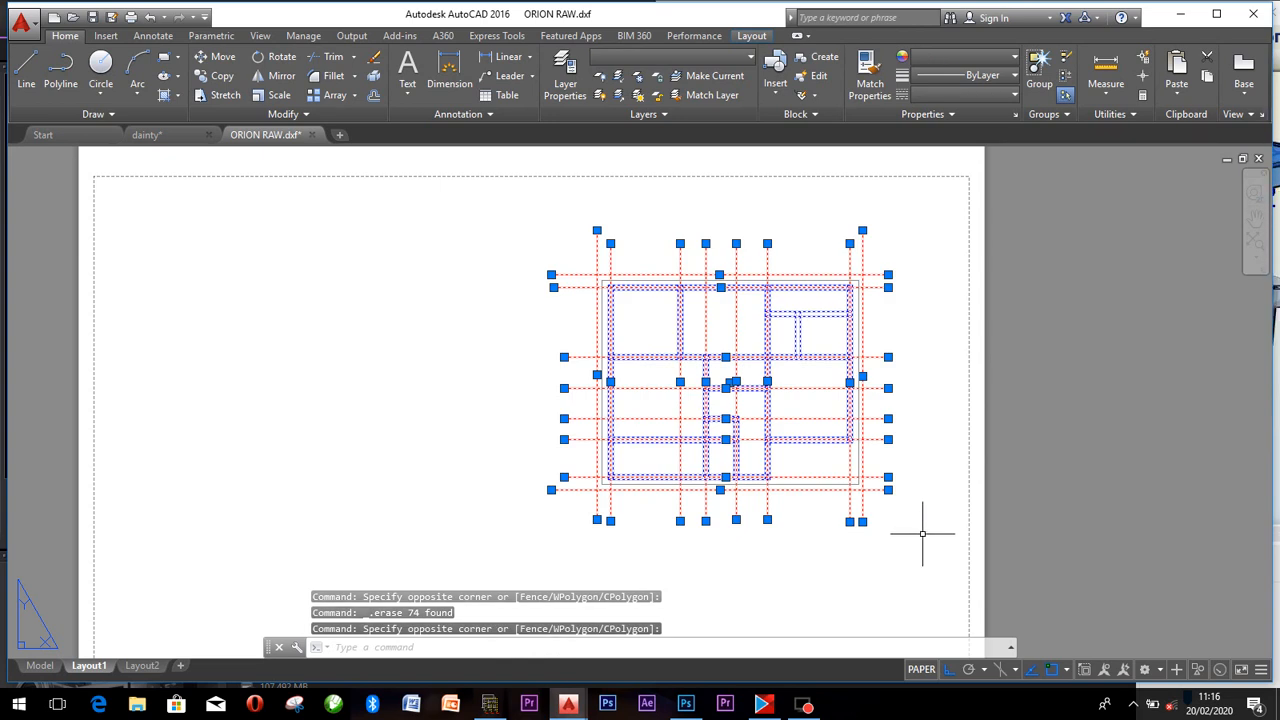
key(Escape)
Move the remaining blue floor plan with its gridlines to the middle of the layout sheet, with ortho mode off.
scroll(739, 393, down, 4)
click(642, 322)
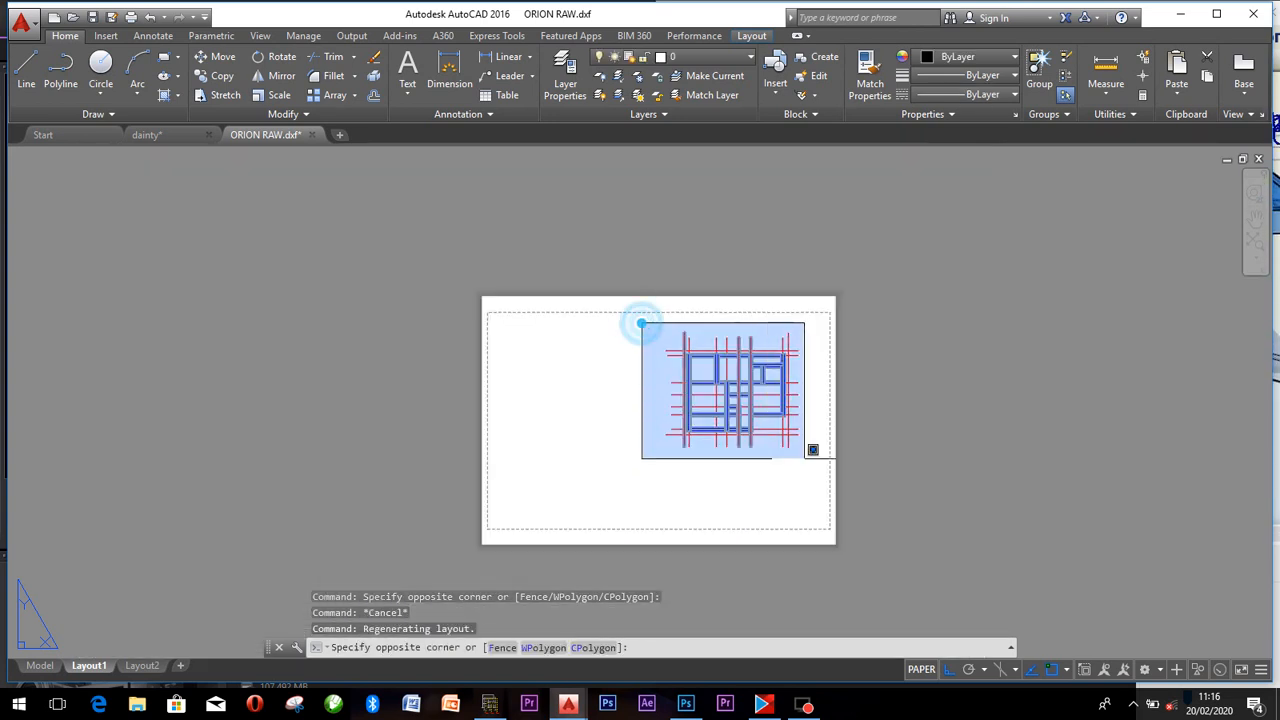
click(820, 484)
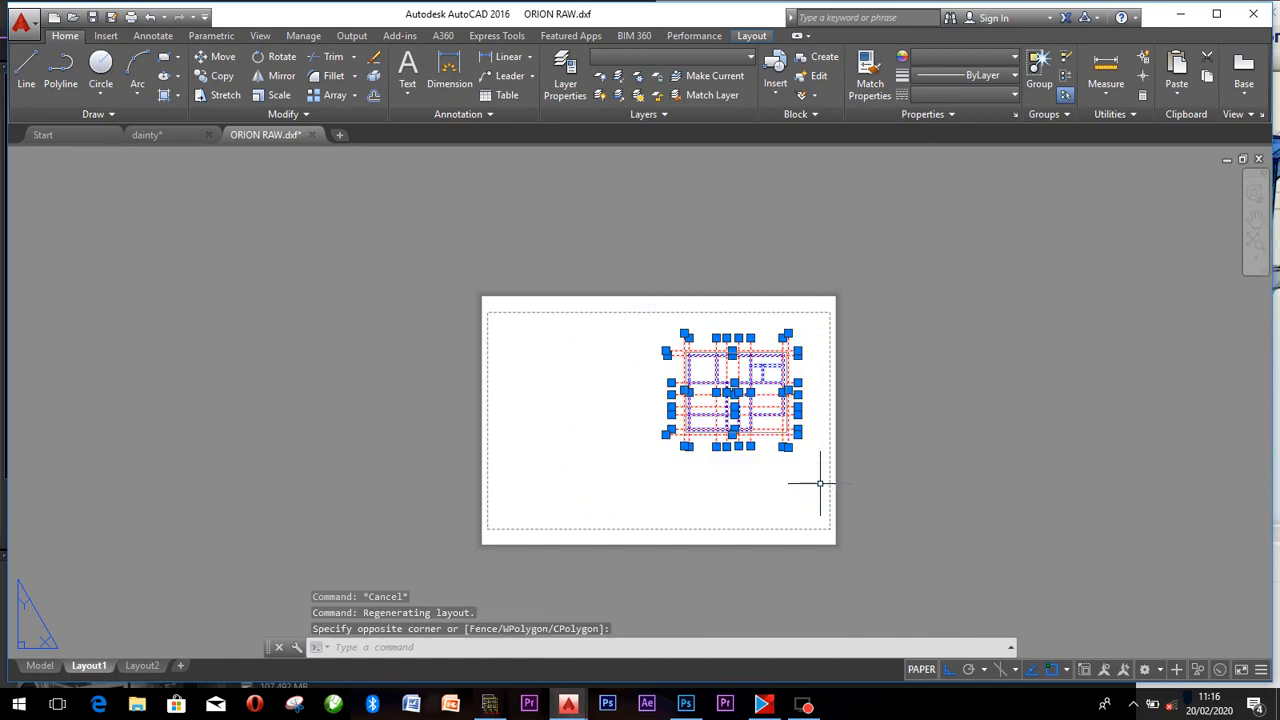
text(m)
key(Return)
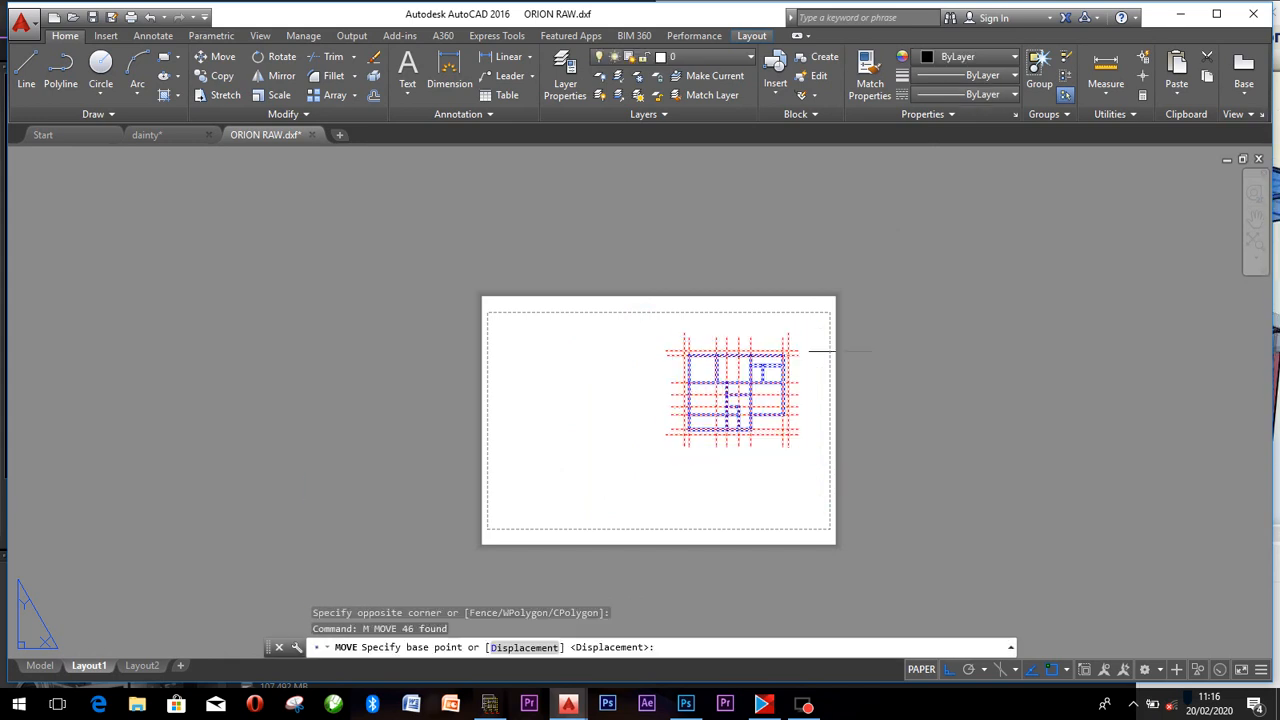
click(737, 395)
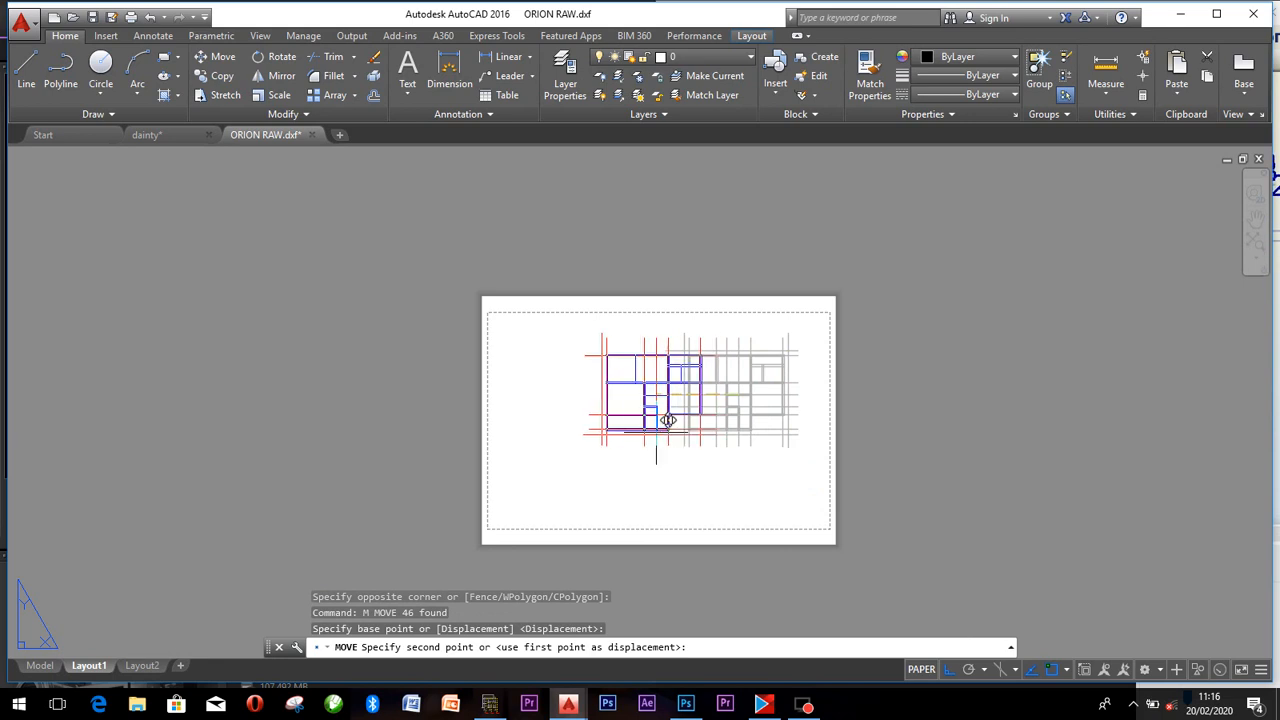
key(F8)
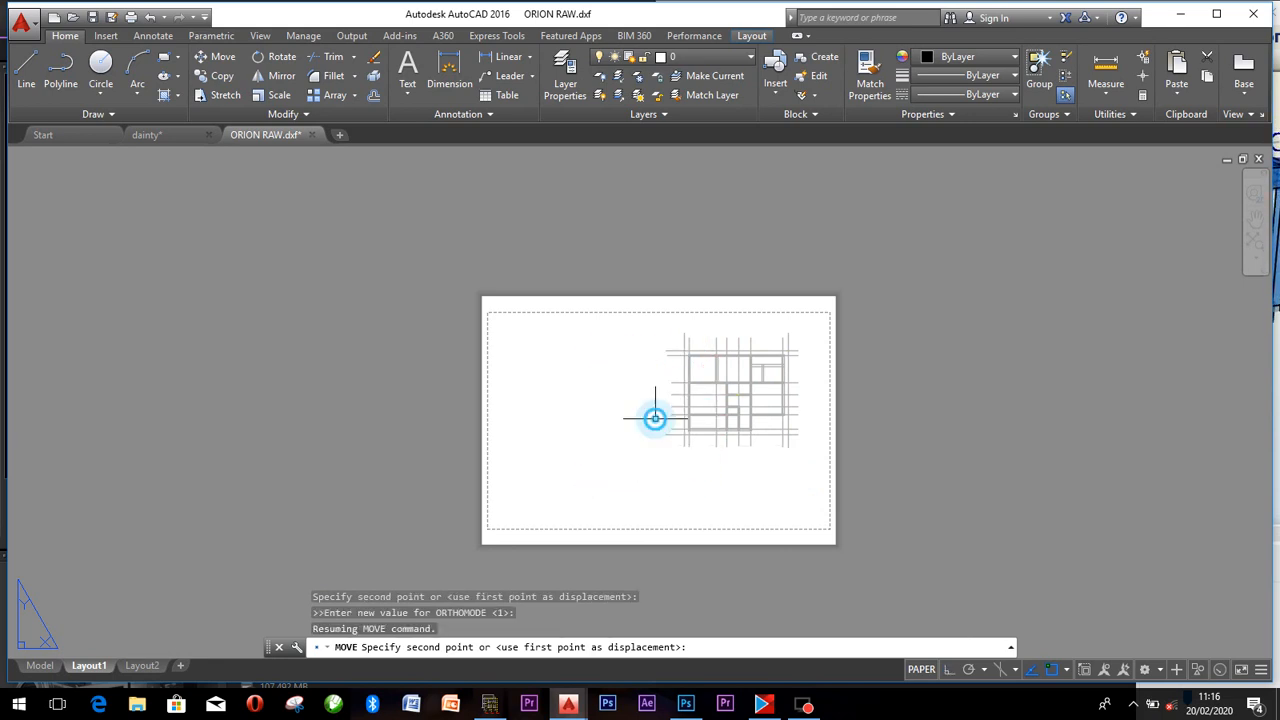
click(653, 417)
key(Escape)
scroll(653, 417, up, 4)
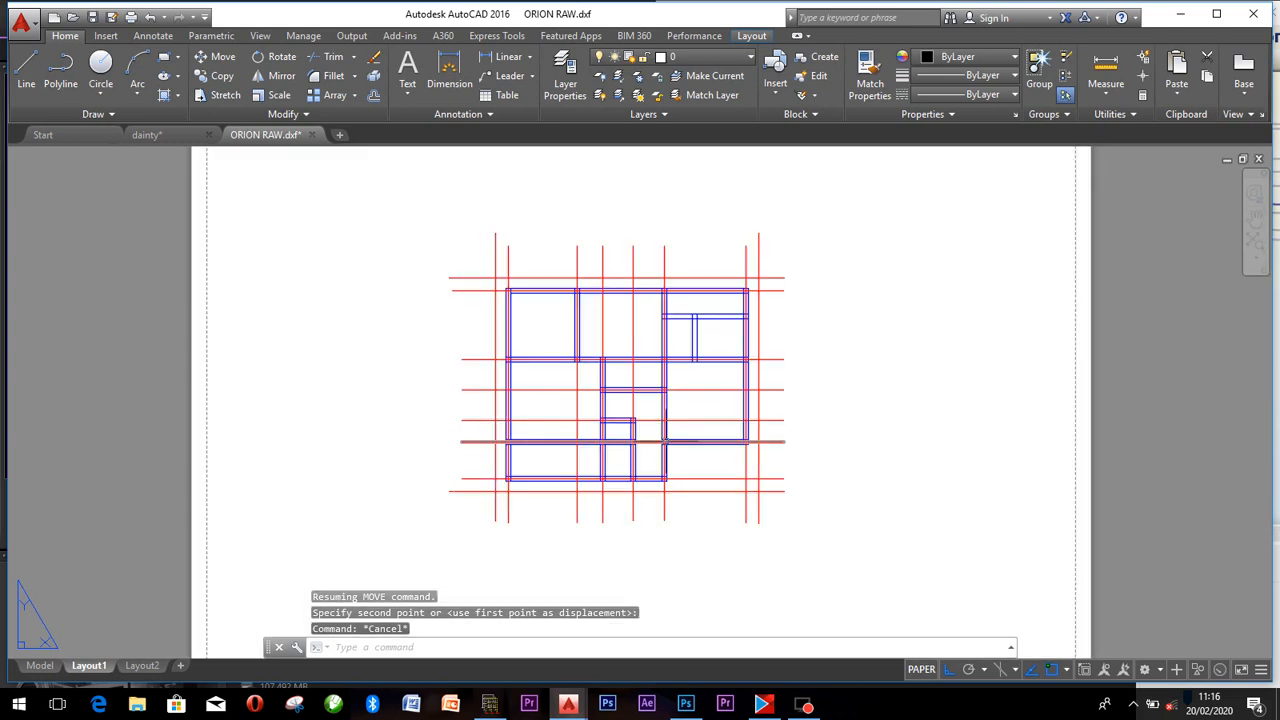
scroll(706, 456, up, 3)
scroll(709, 451, down, 3)
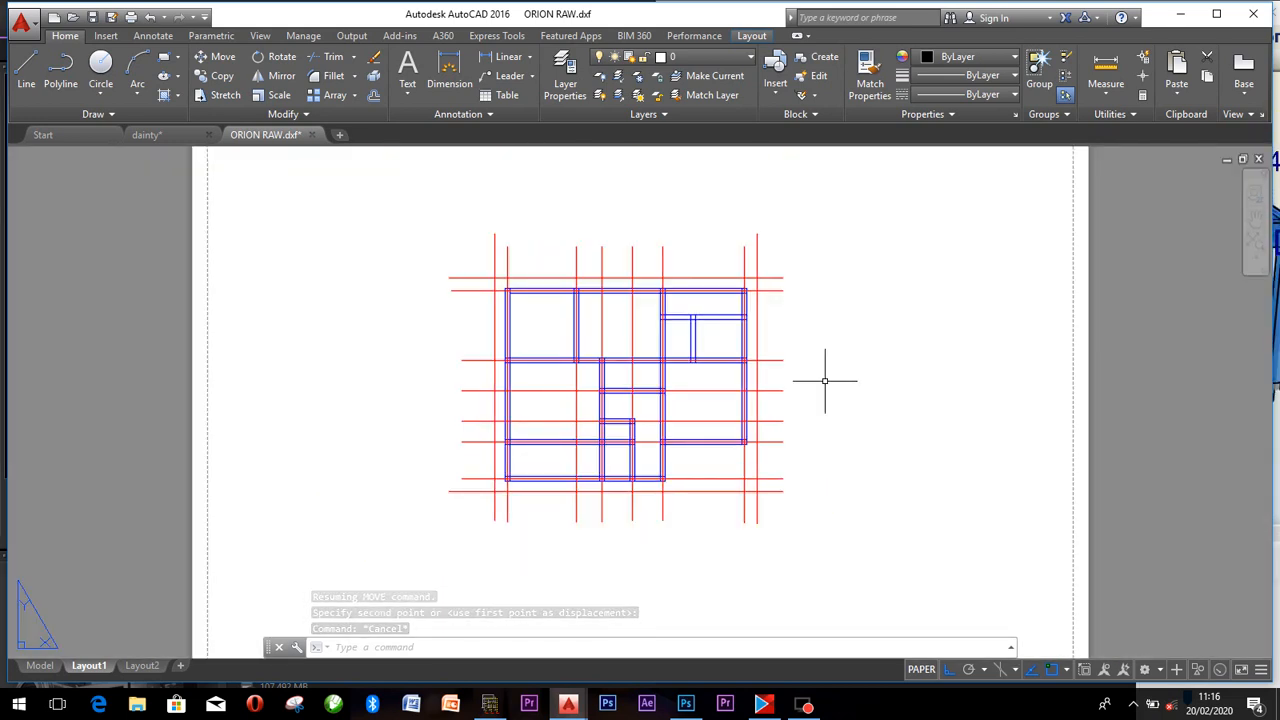
Save the drawing, including as an AutoCAD 2013 DXF named ORION RAW on the Desktop, replacing the existing file.
key(ctrl+s)
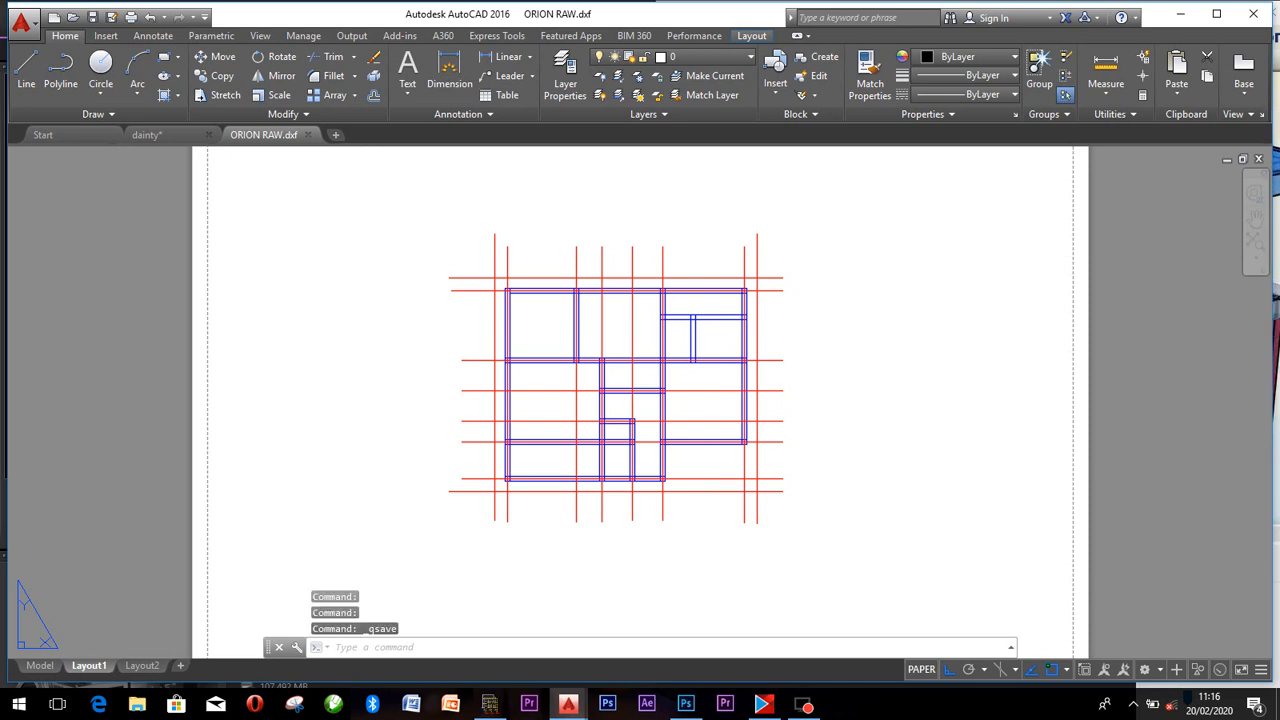
key(ctrl+shift+s)
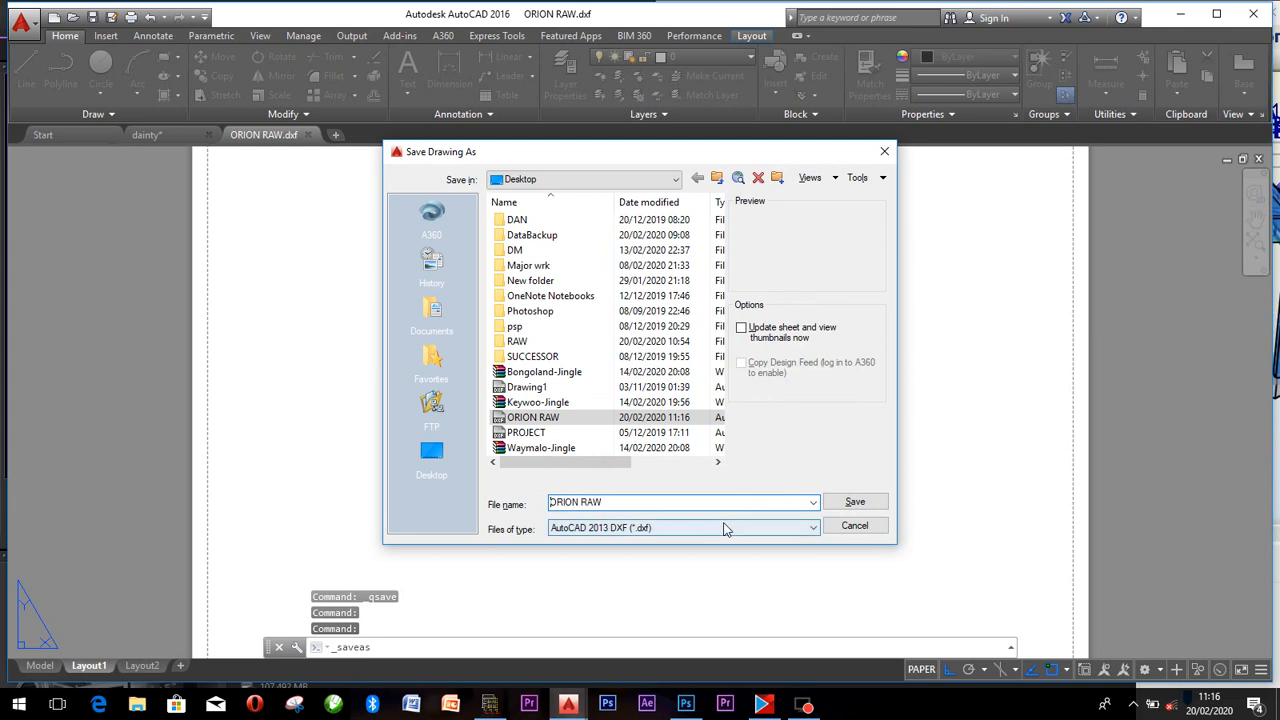
click(724, 527)
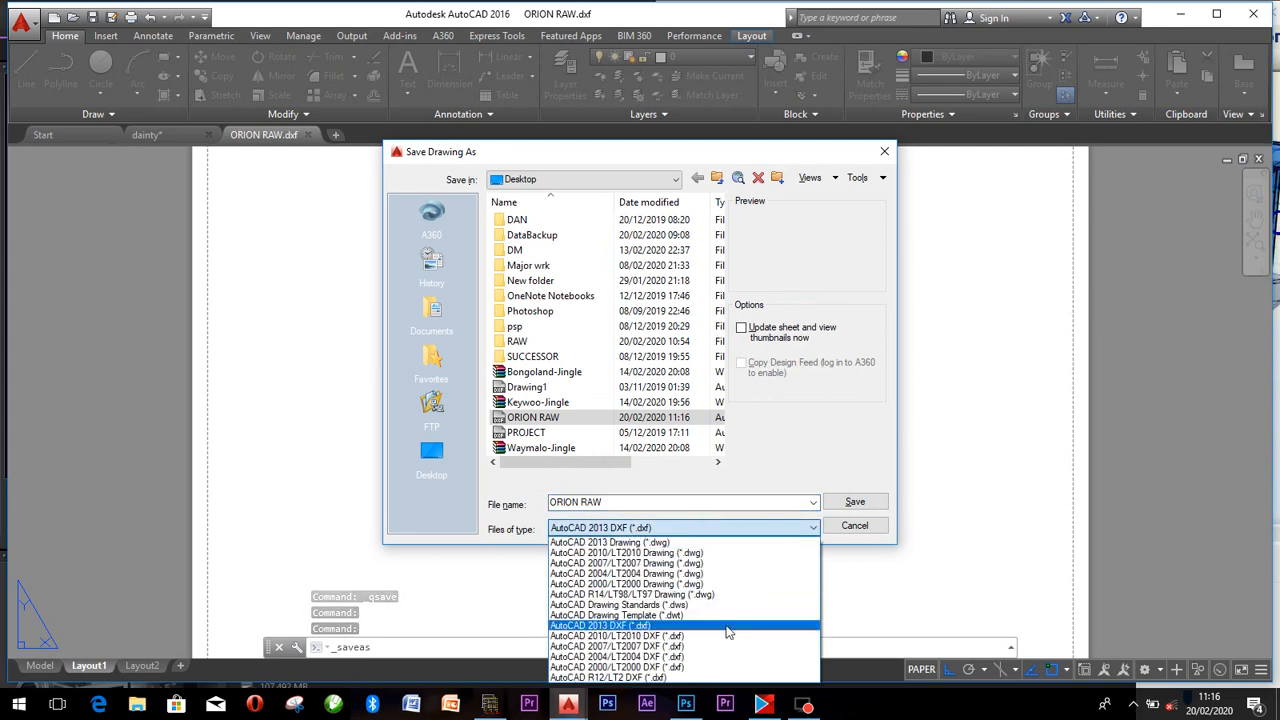
click(727, 626)
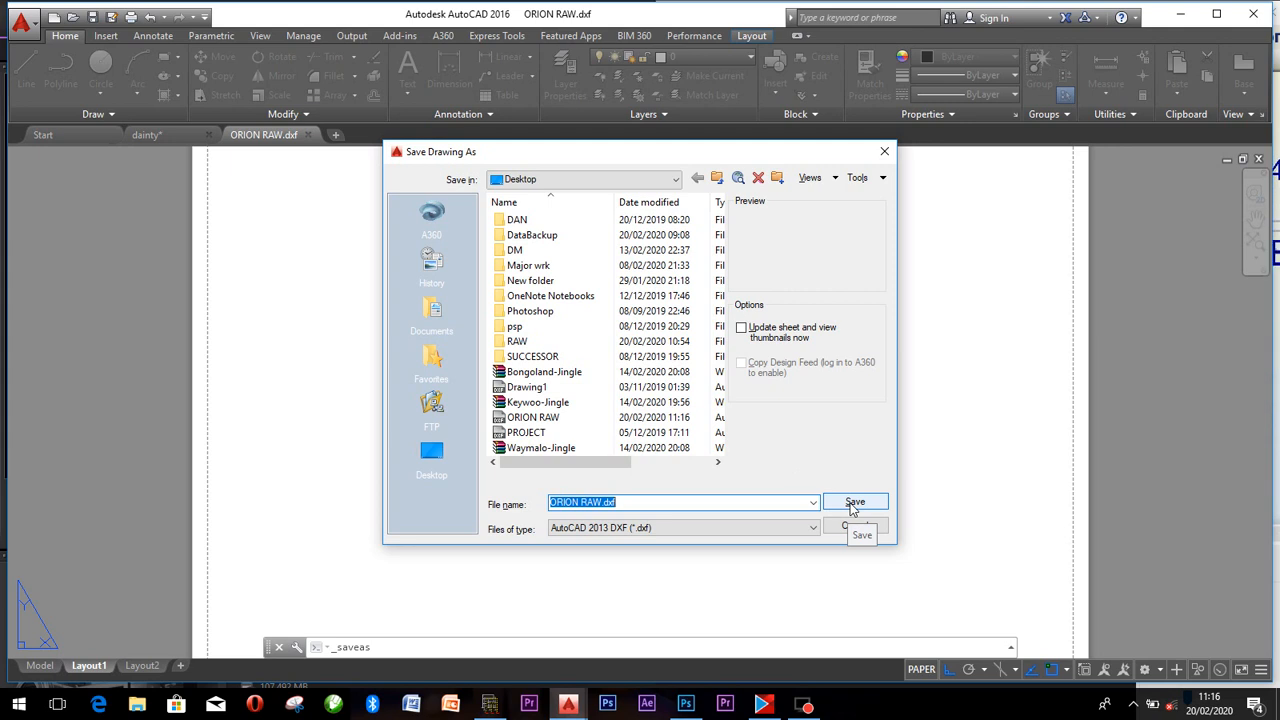
click(853, 506)
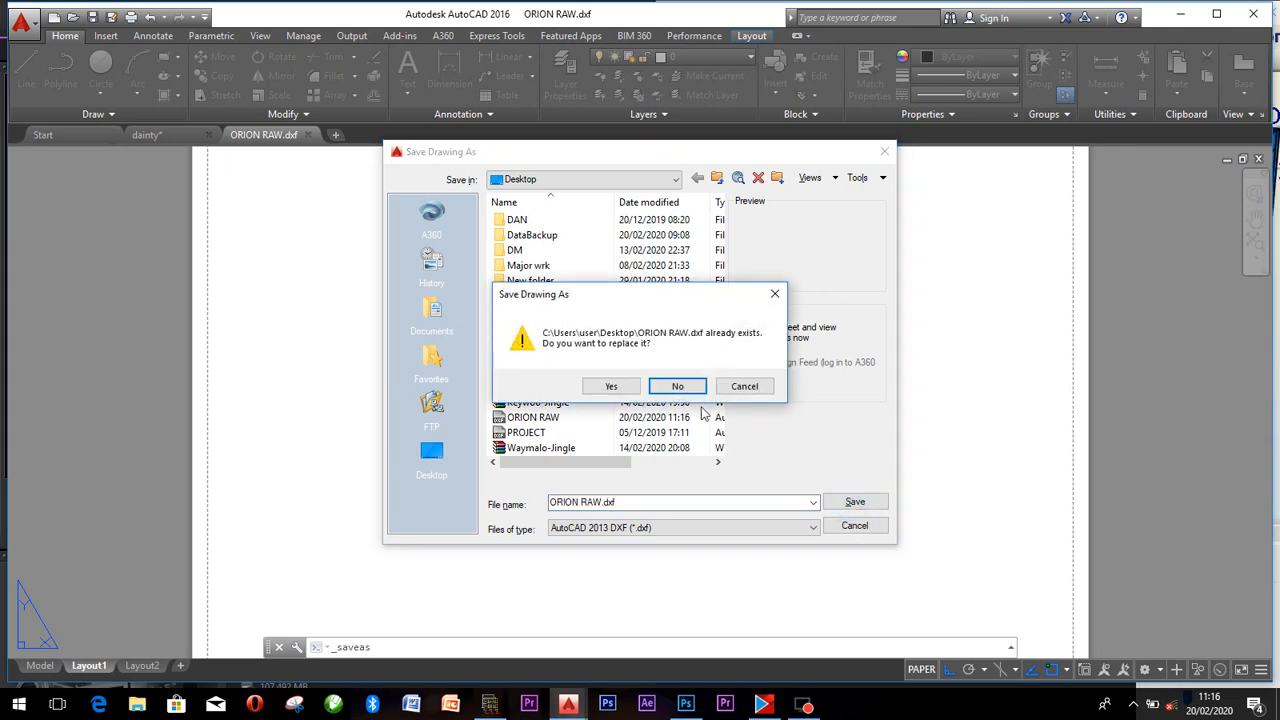
click(620, 386)
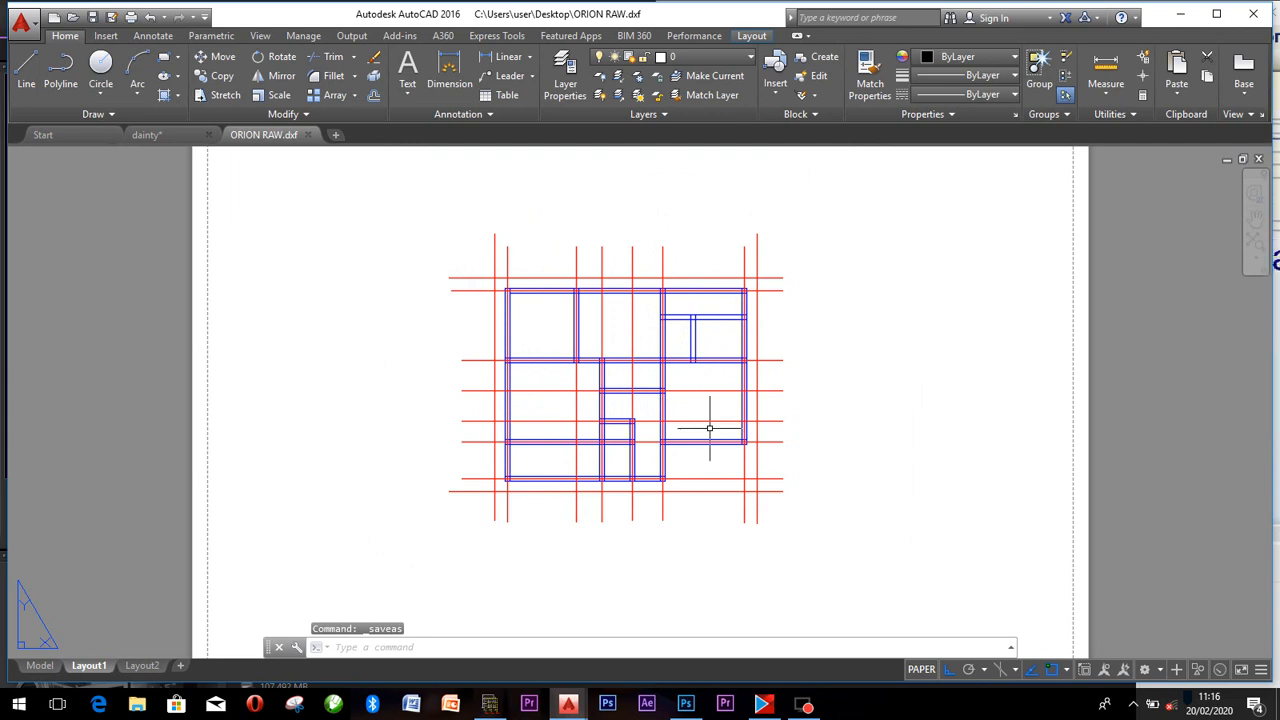
Switch to Orion Building Design System and maximize its window.
click(489, 705)
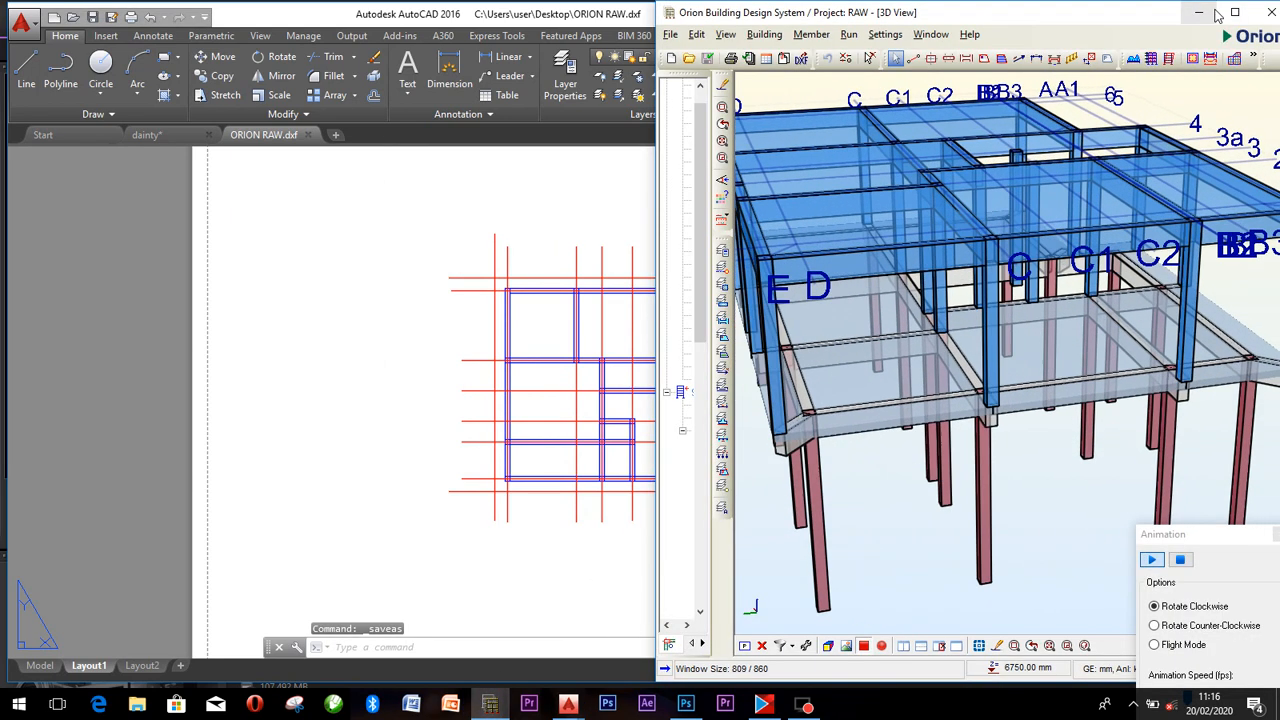
click(1235, 12)
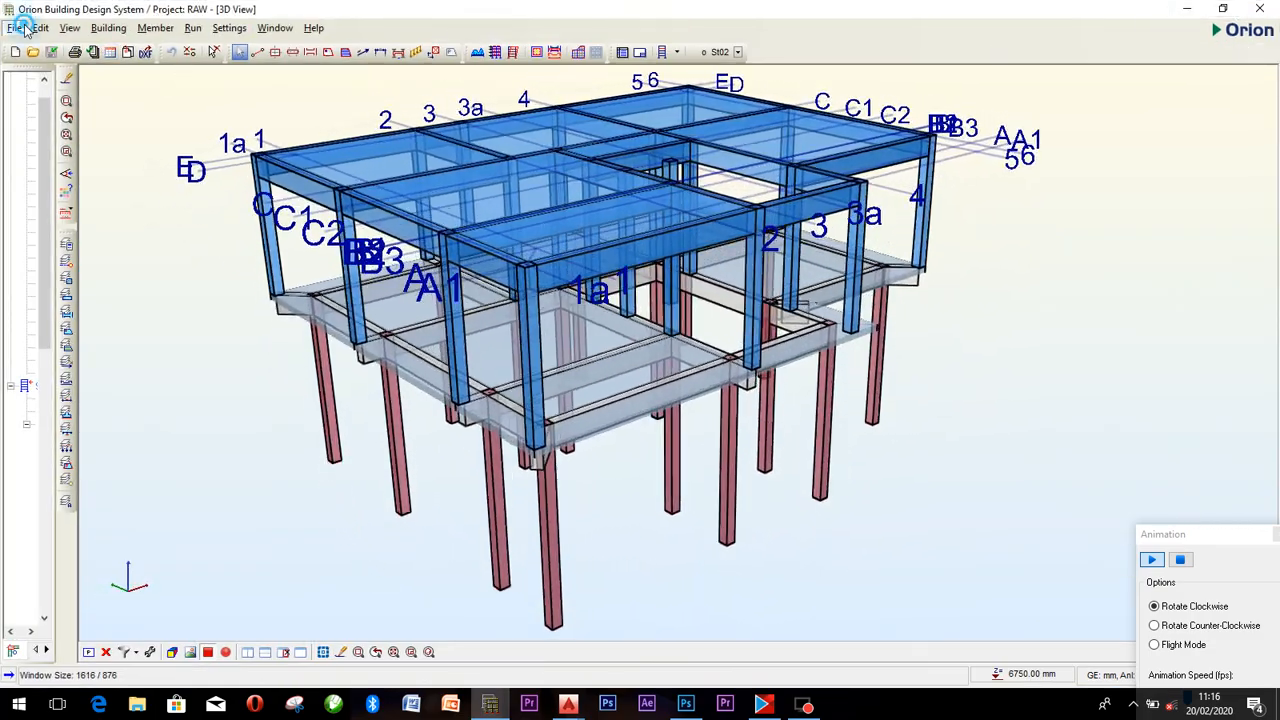
click(14, 27)
mouse_move(40, 28)
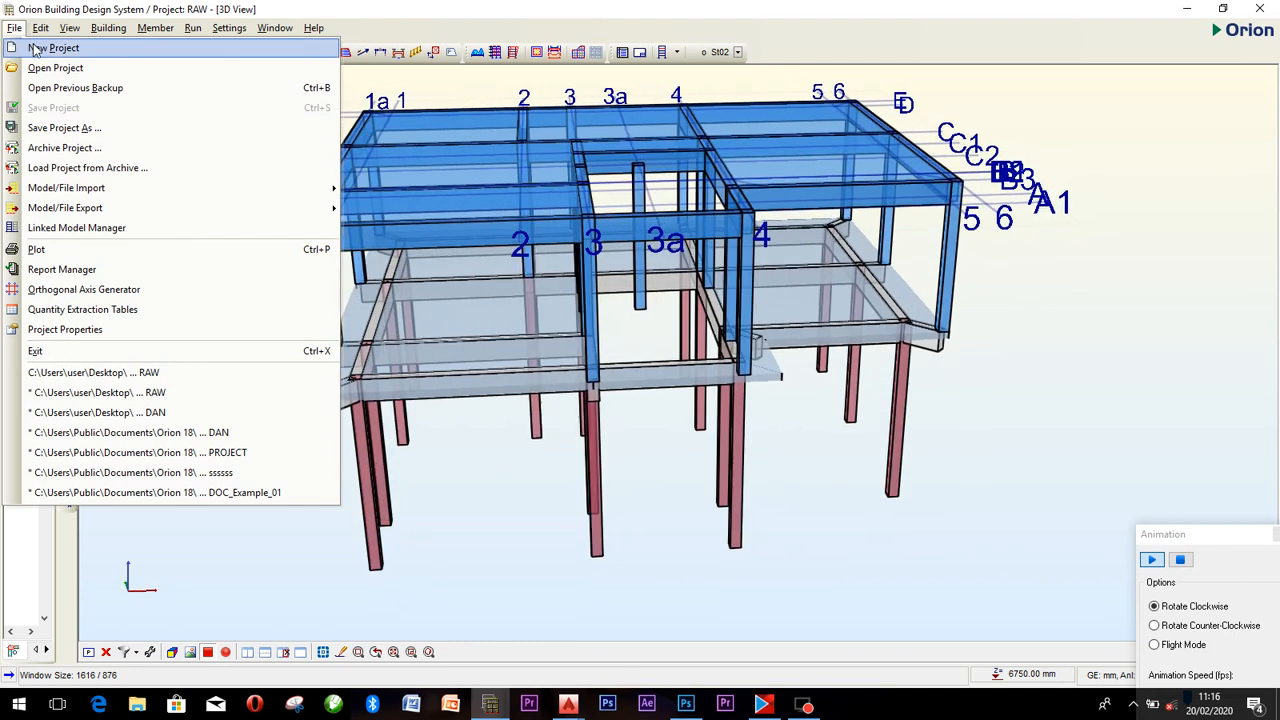
click(38, 47)
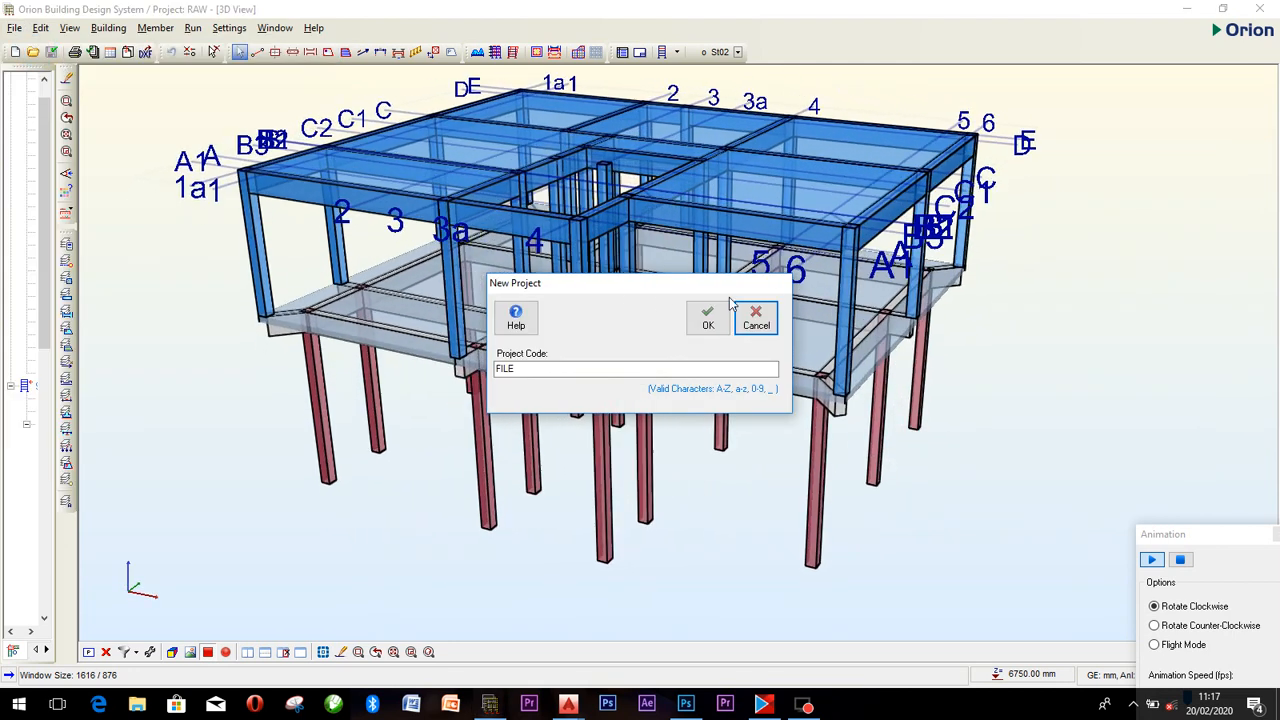
click(757, 315)
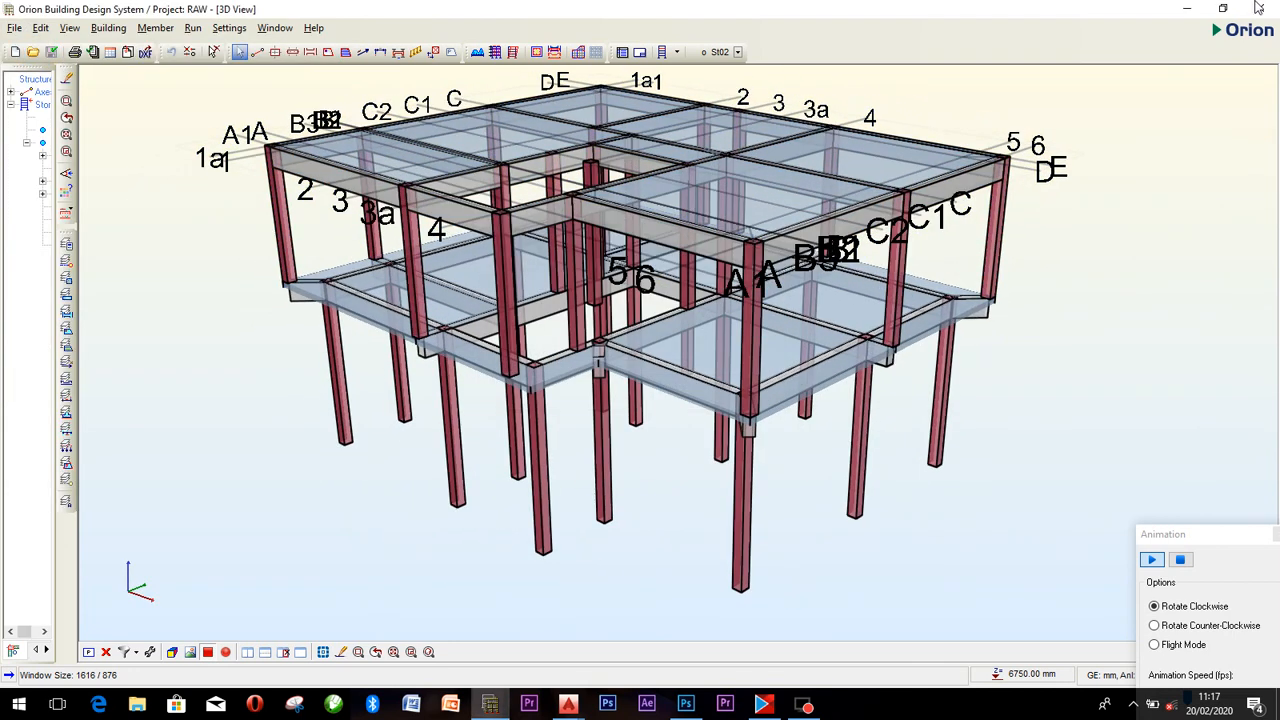
Close the open RAW project by restarting Orion, and dismiss the welcome screen.
click(1258, 8)
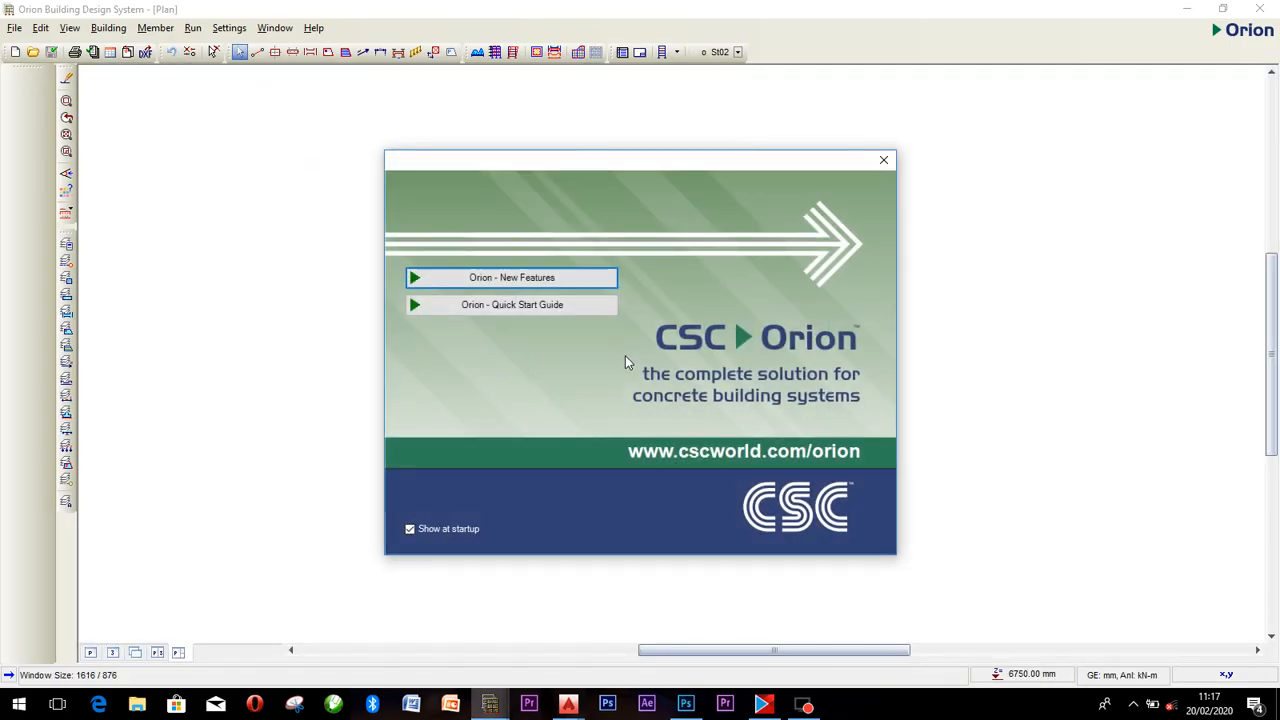
click(883, 160)
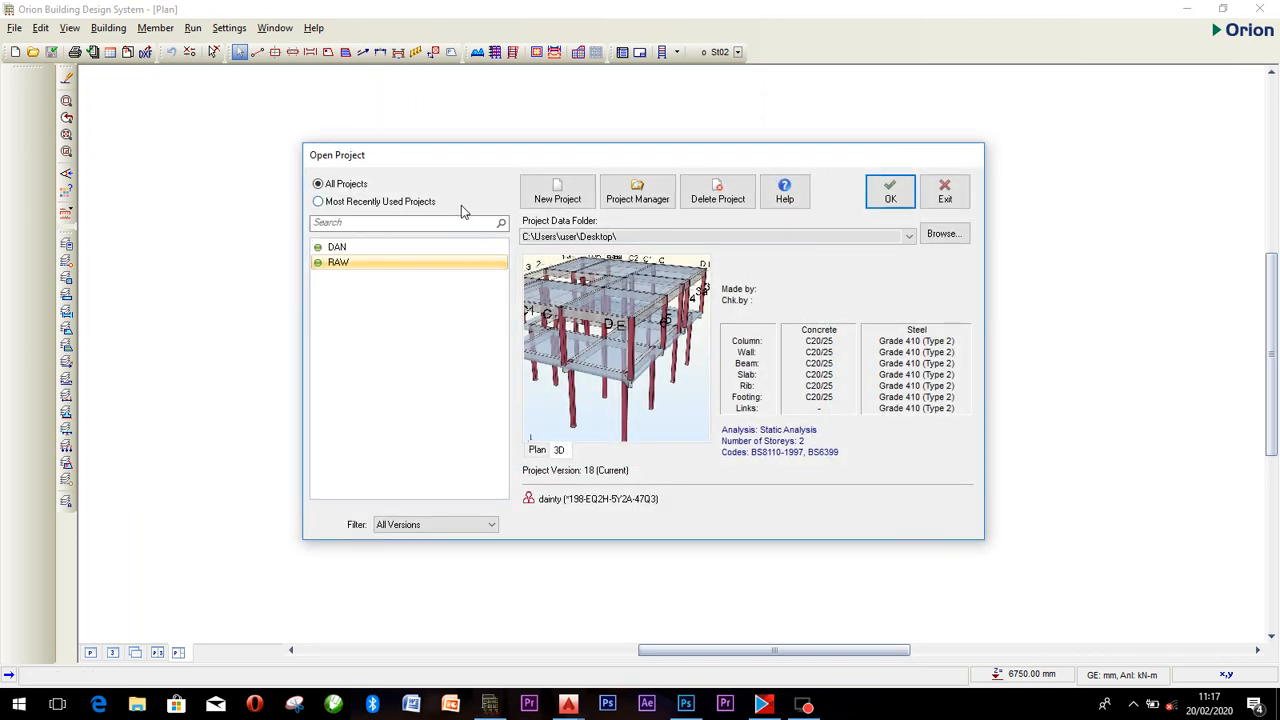
Create a new project with the code DD, using the UK (BS8110) settings template and an A0 sheet at 1/20 scale.
click(556, 197)
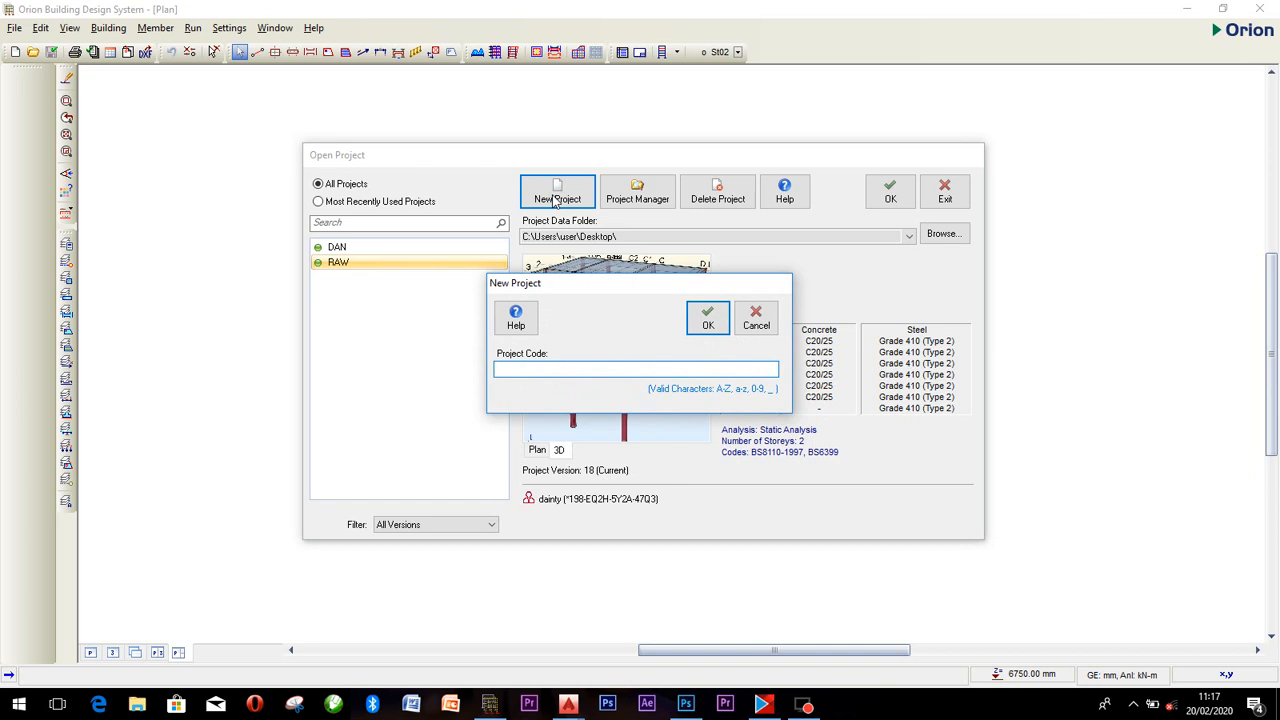
text(DD)
click(708, 320)
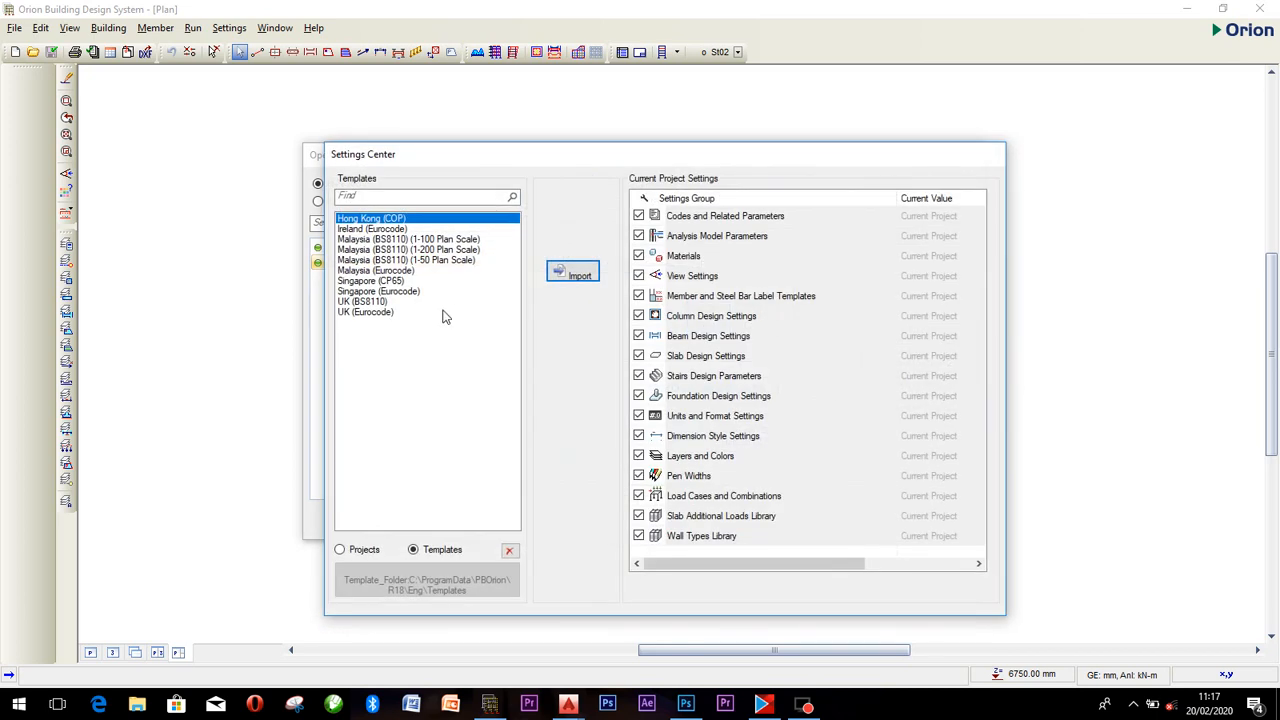
click(374, 312)
click(370, 301)
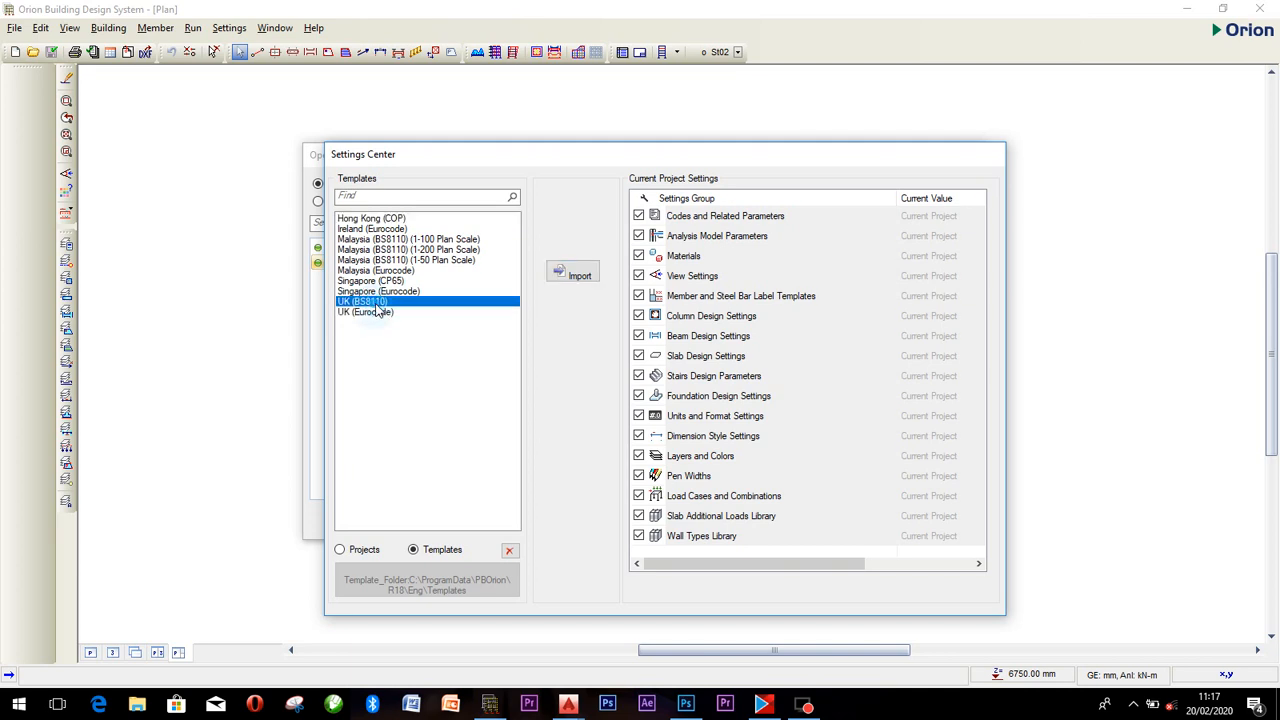
click(573, 274)
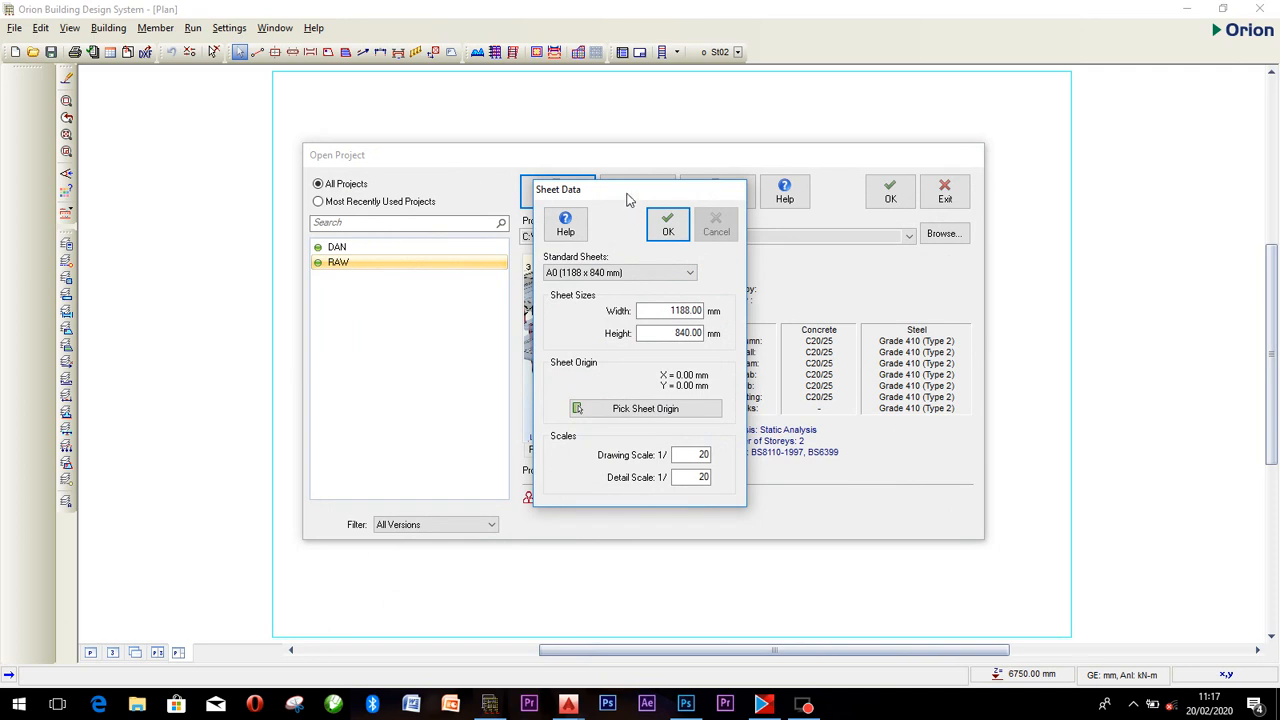
click(667, 222)
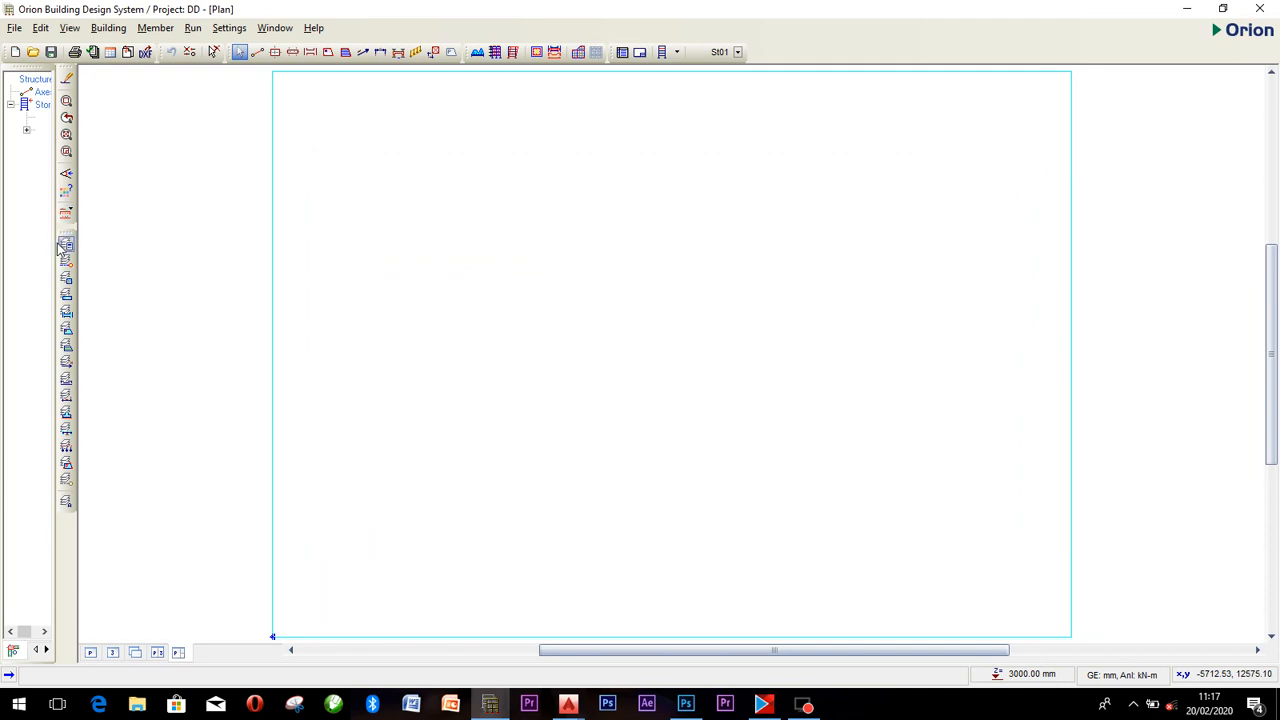
Widen the structure tree and open the external reference drawing settings, saving the project first.
drag(113, 266, 158, 278)
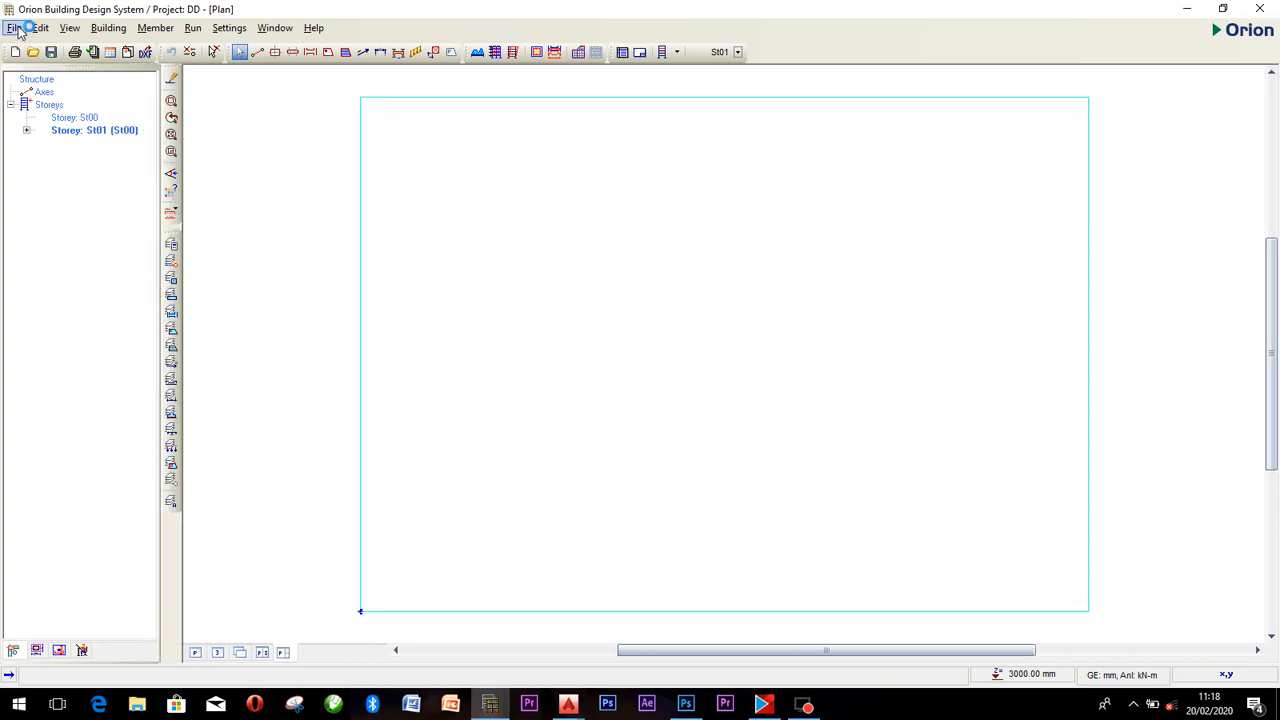
click(15, 28)
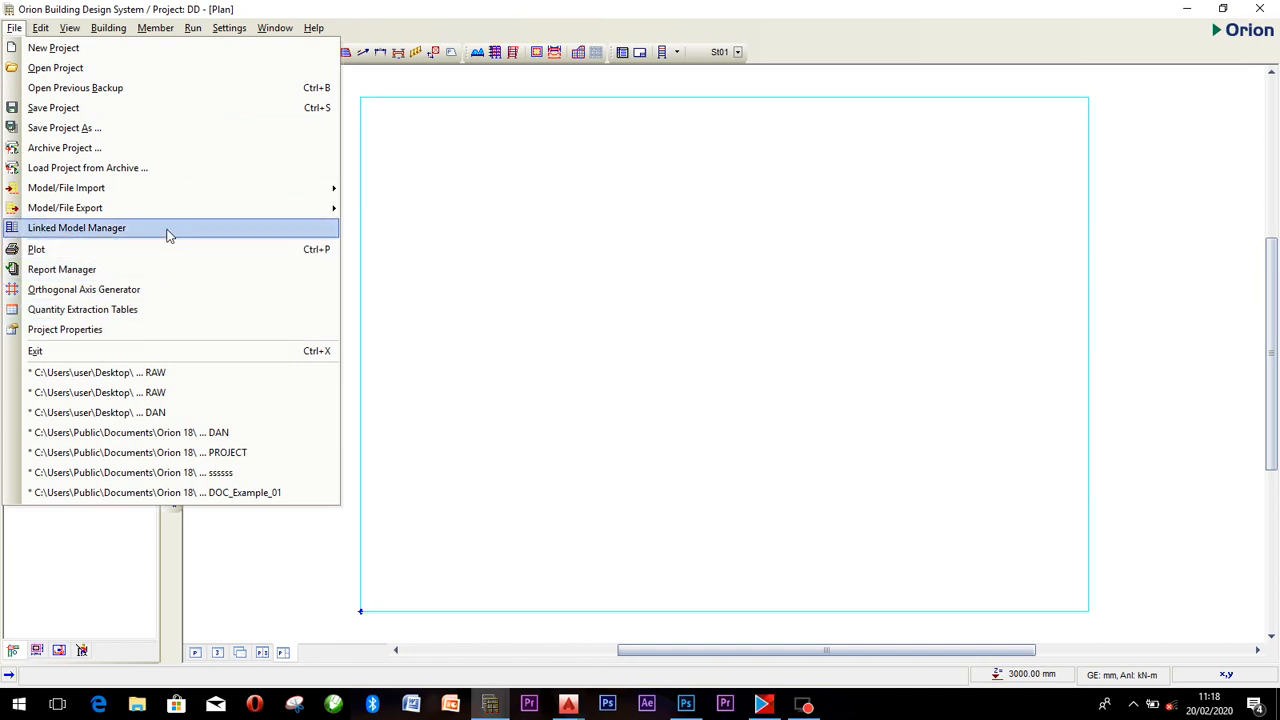
mouse_move(156, 188)
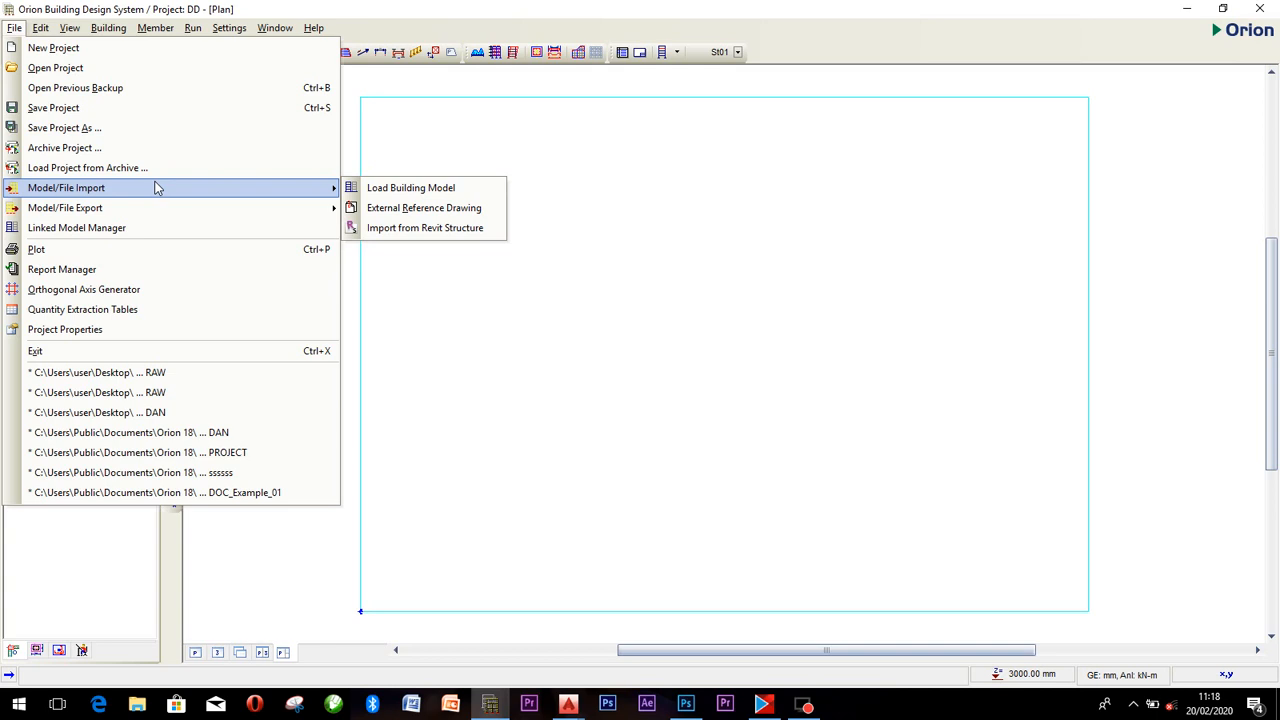
click(437, 215)
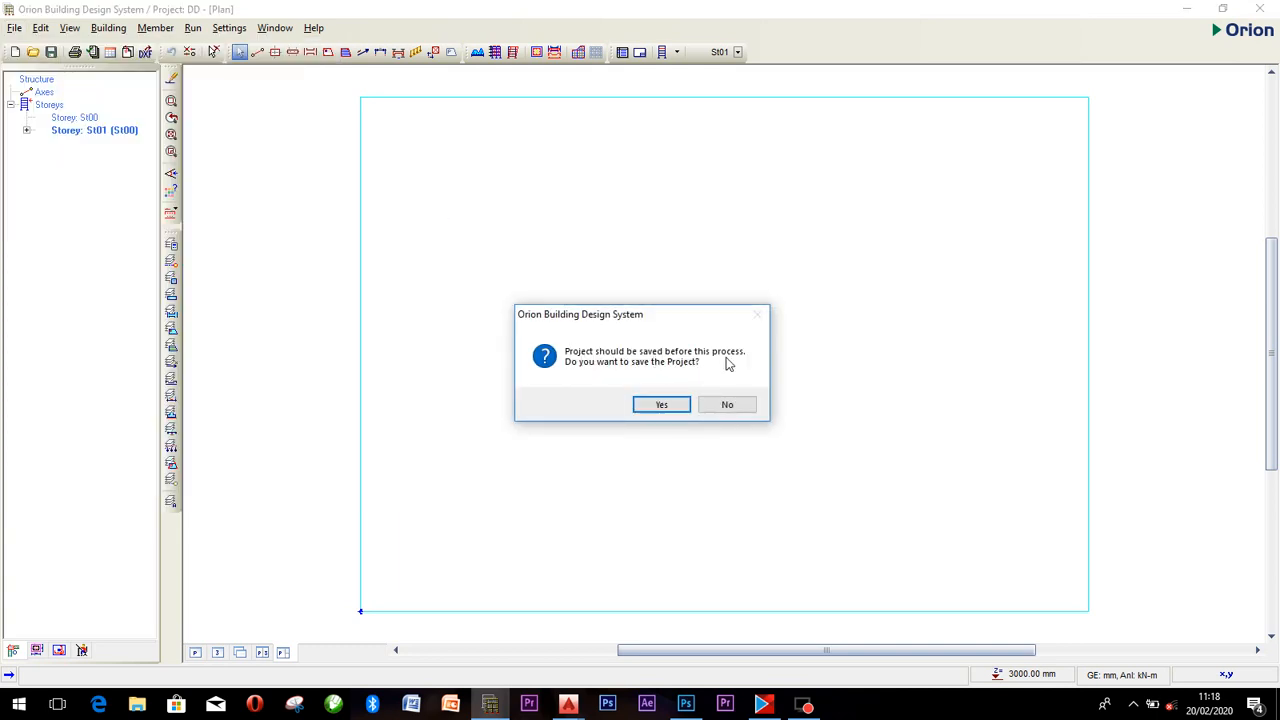
click(659, 405)
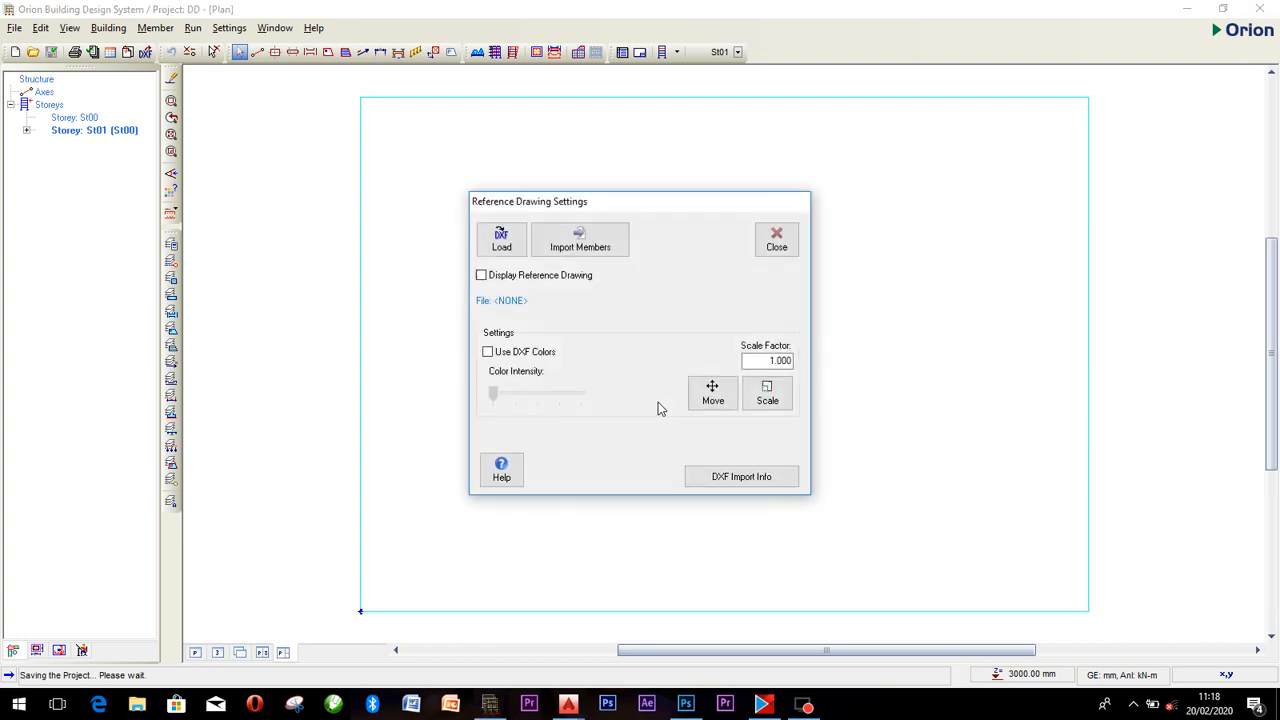
Load ORION RAW.dxf from the Desktop as the reference drawing, with DXF colors enabled, mm units and text entities included.
click(488, 352)
click(482, 275)
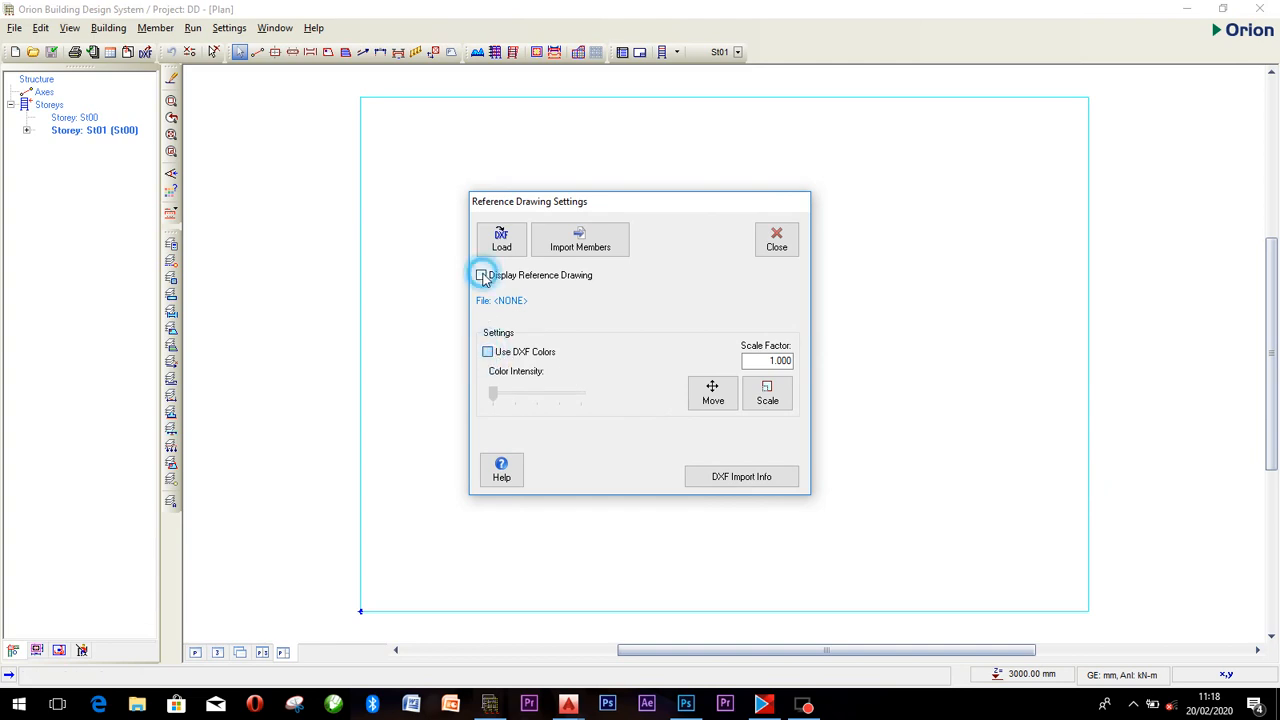
click(519, 247)
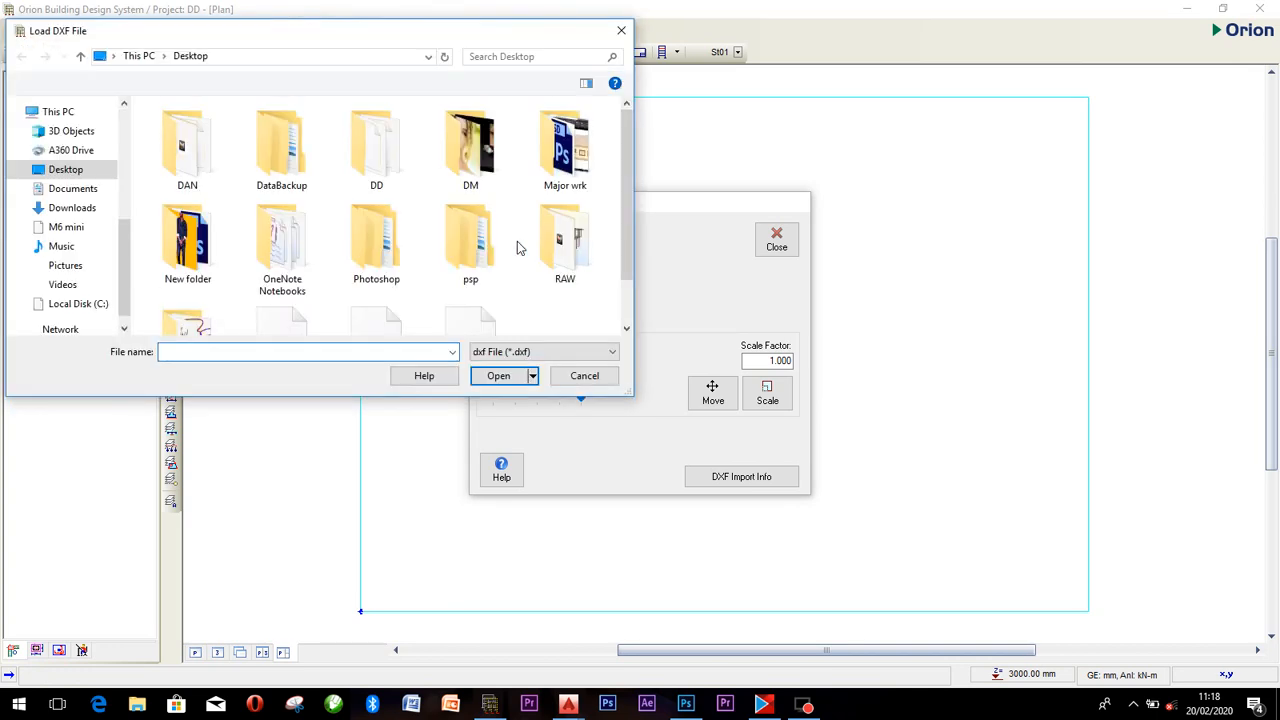
scroll(472, 252, down, 1)
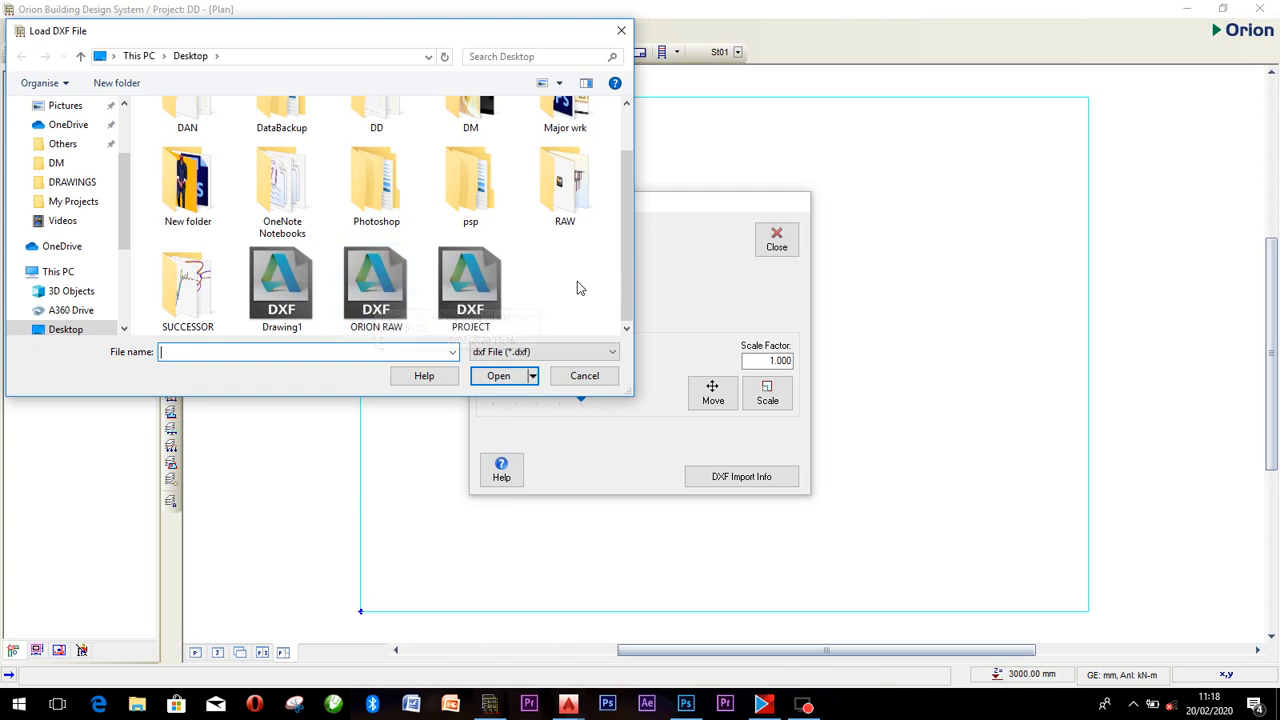
double_click(379, 289)
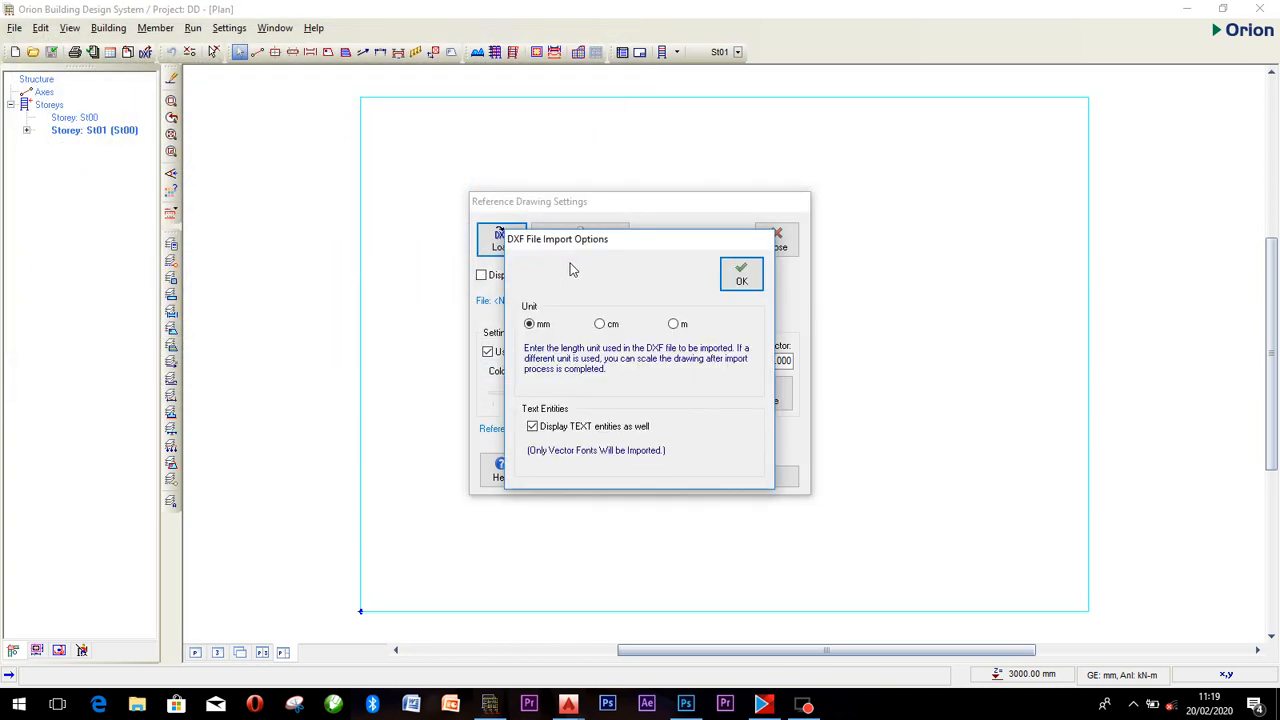
click(530, 326)
click(737, 280)
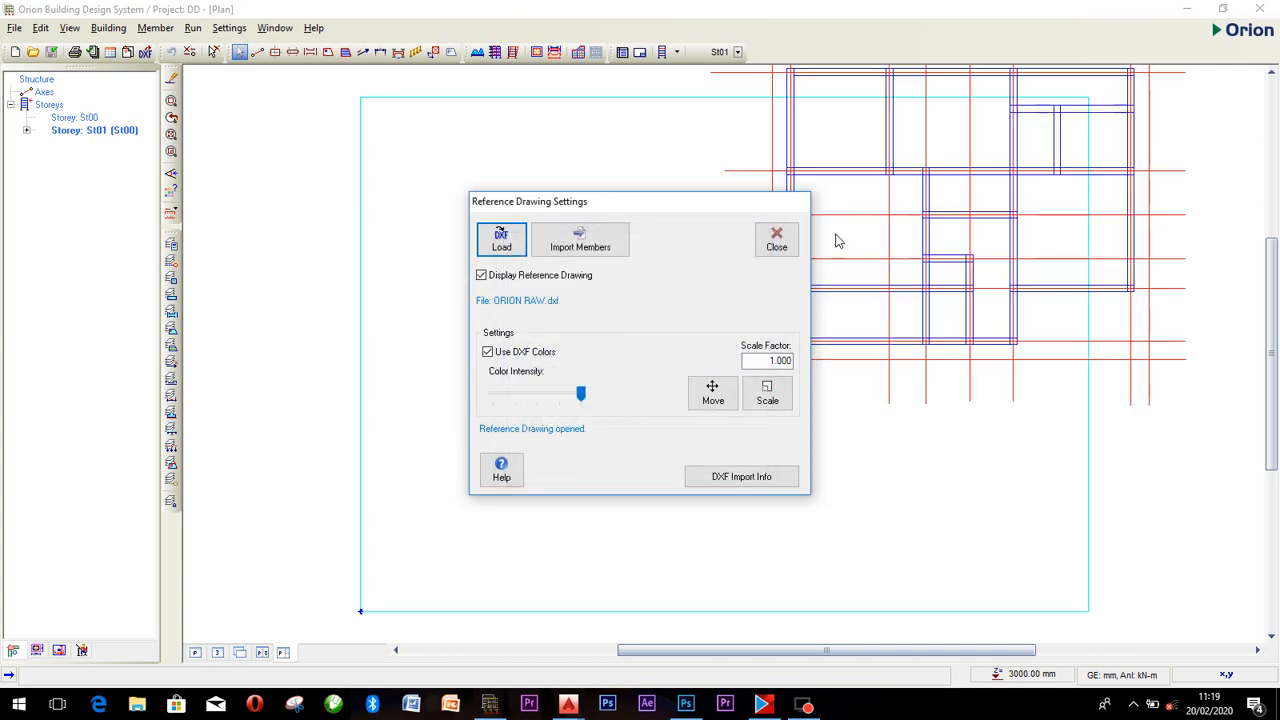
Import members from the reference drawing, with axes from the AXIS layer in both directions, axis labels read from text, and column import enabled.
click(580, 252)
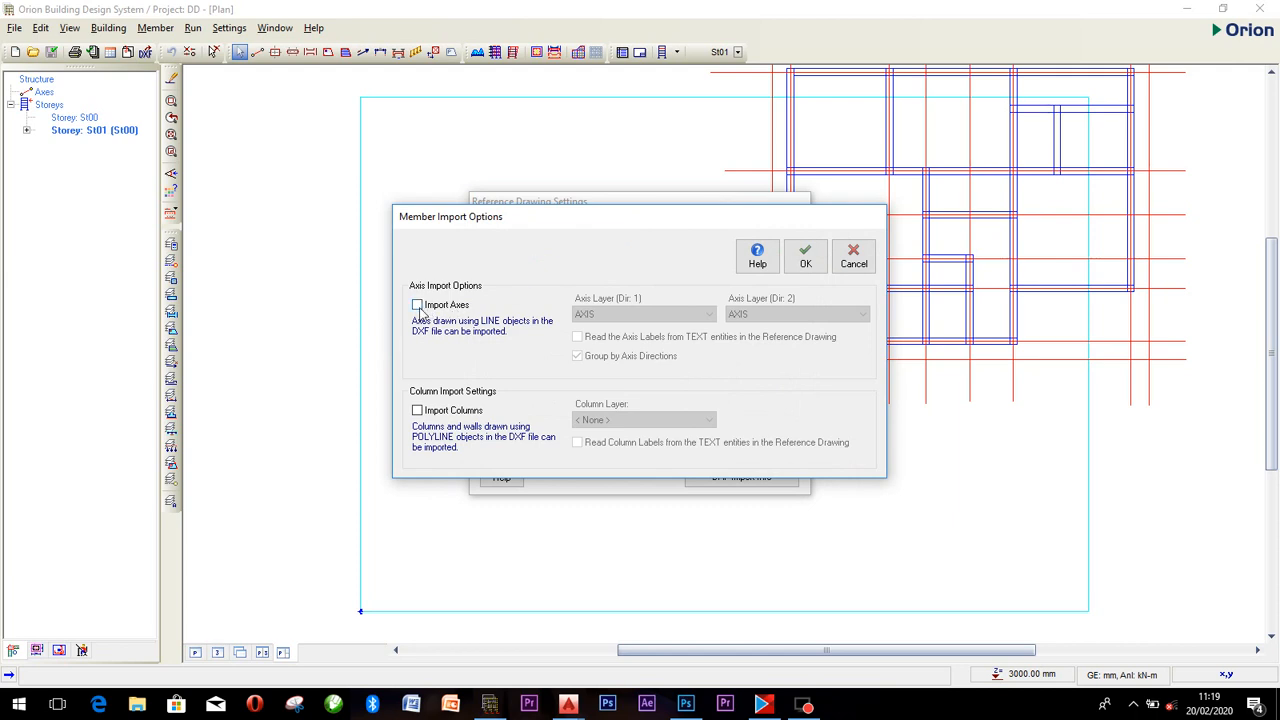
click(417, 305)
click(417, 410)
click(578, 338)
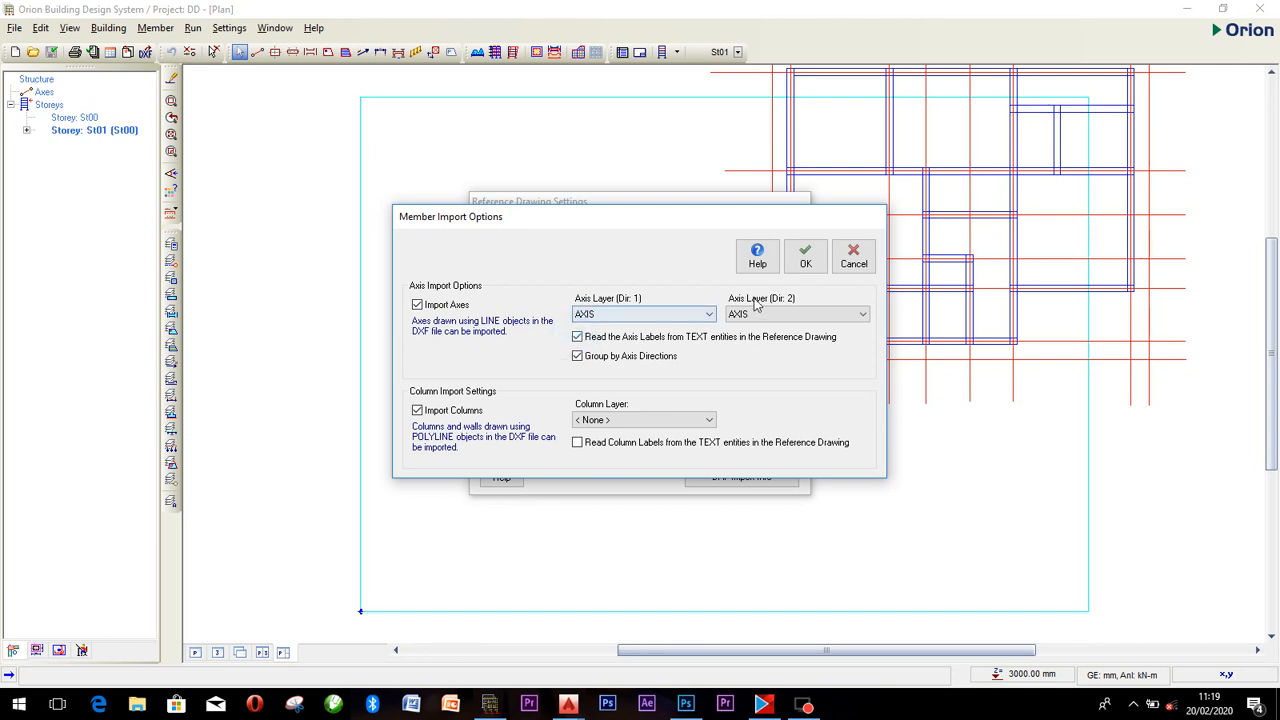
click(805, 258)
Run the building model check on all storeys with every check enabled, and close the reference drawing settings.
click(449, 216)
click(449, 232)
click(449, 248)
click(449, 264)
click(449, 280)
click(449, 328)
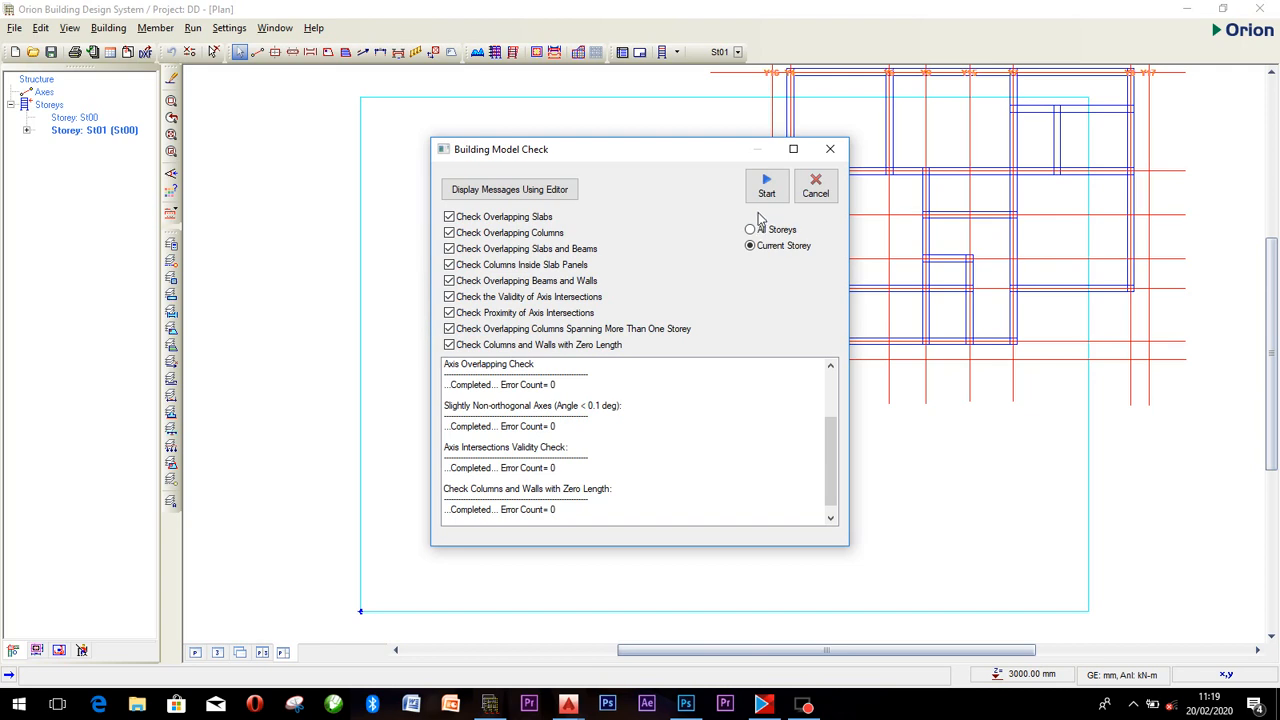
click(757, 229)
click(766, 189)
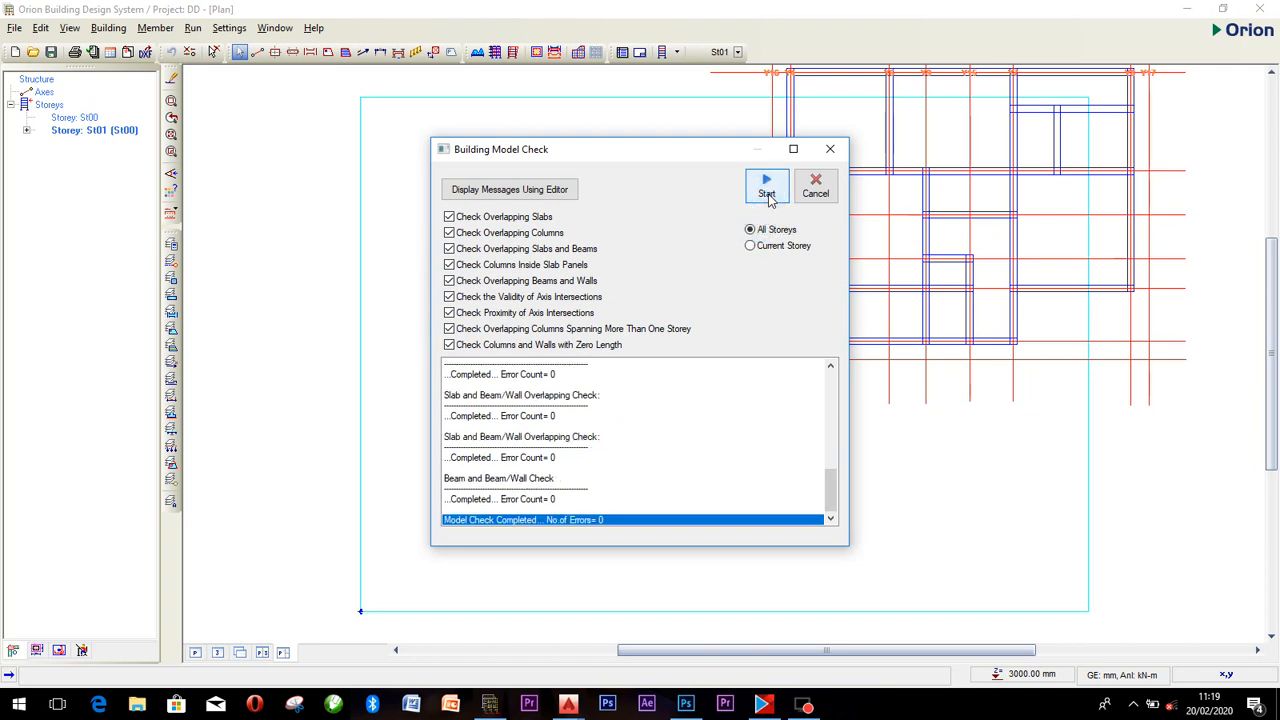
click(815, 190)
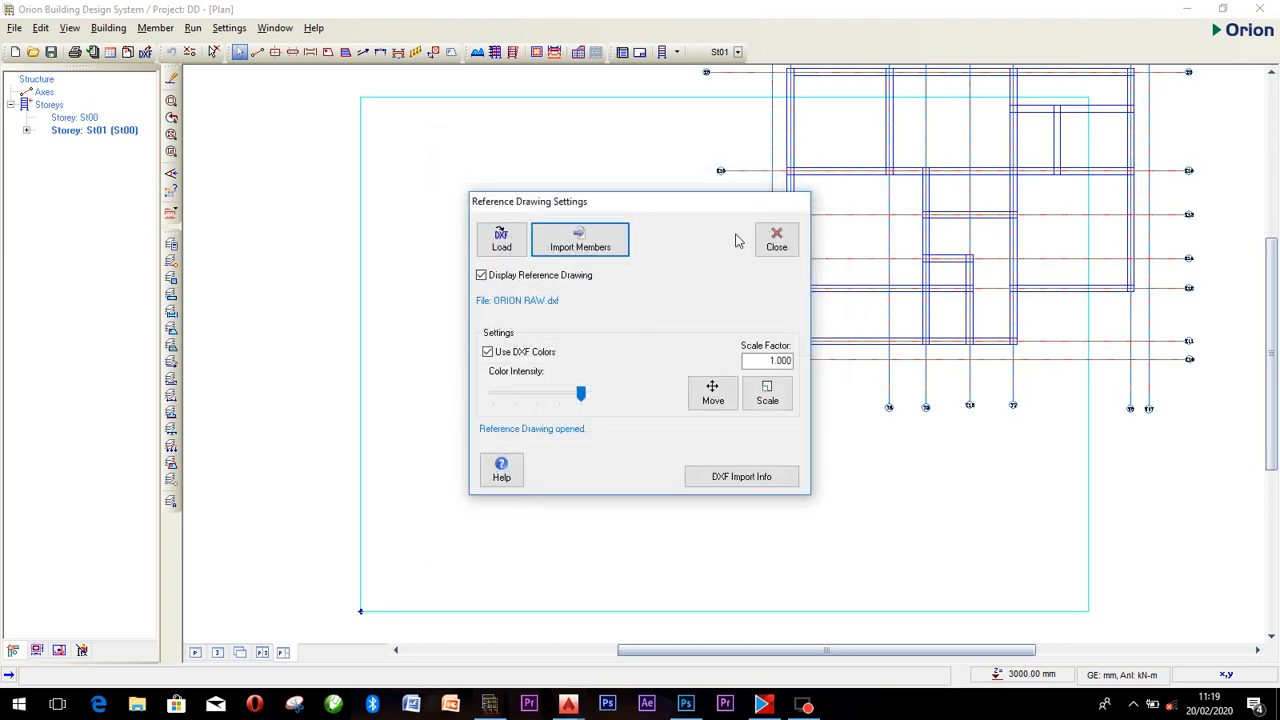
click(735, 409)
click(779, 241)
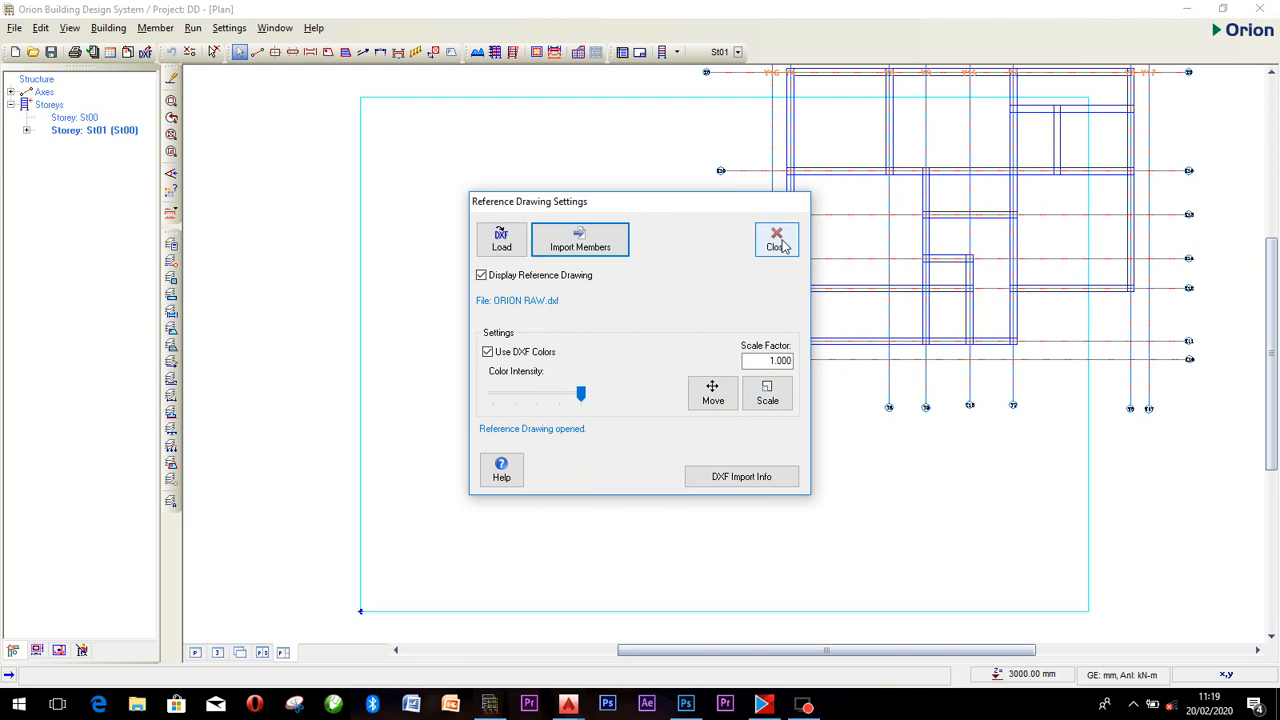
Examine the imported axes over the floor plan and the Y-axis labels along its upper edge.
scroll(787, 248, down, 2)
middle_drag(881, 215, 516, 304)
scroll(721, 303, up, 2)
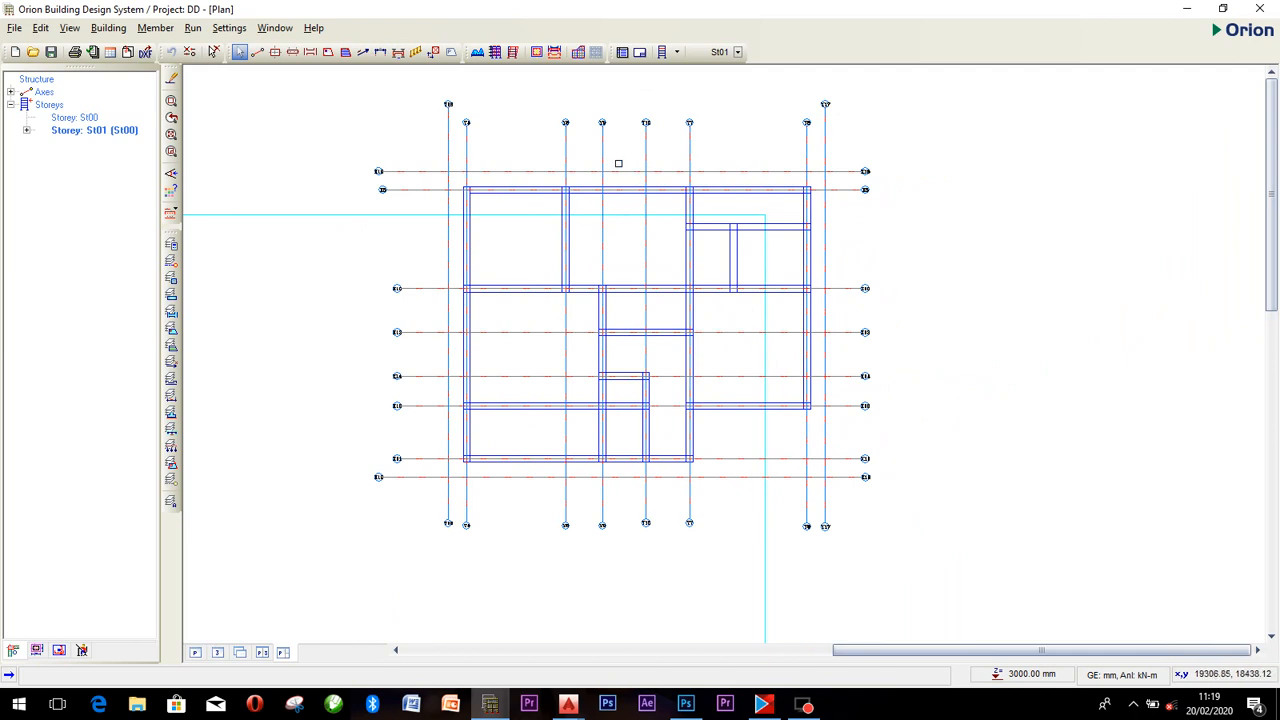
scroll(529, 162, up, 3)
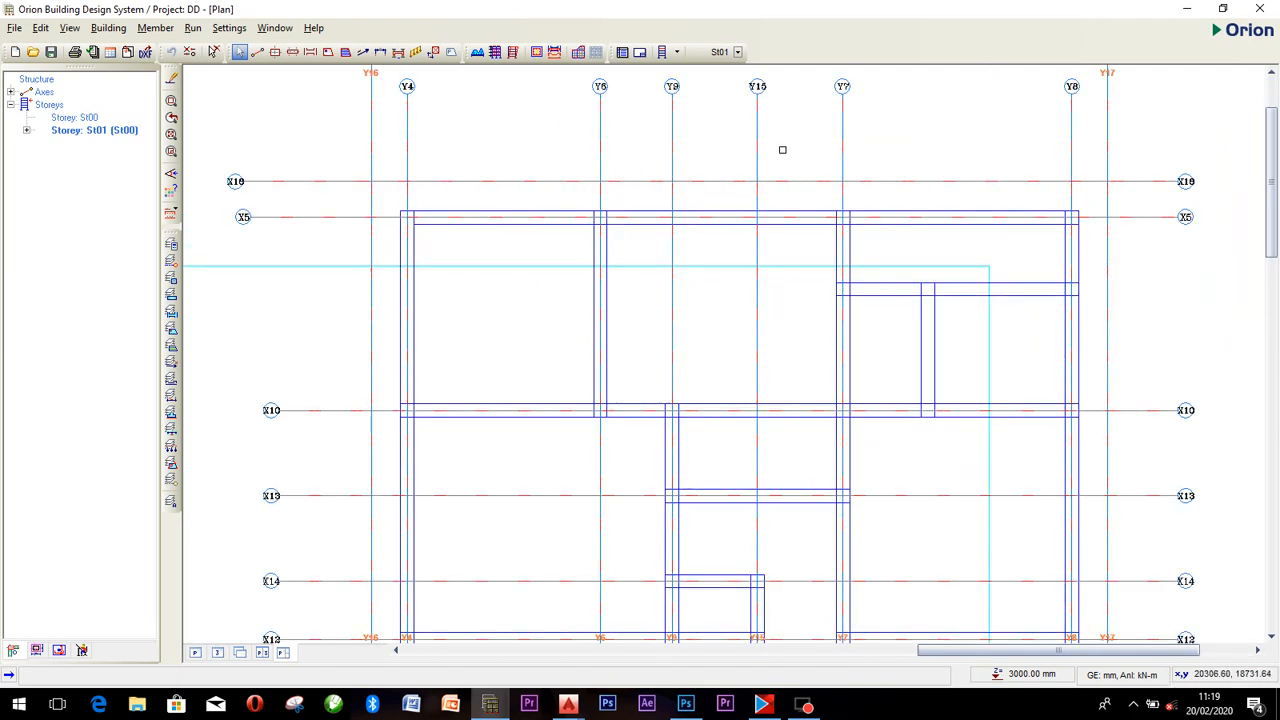
scroll(650, 157, down, 3)
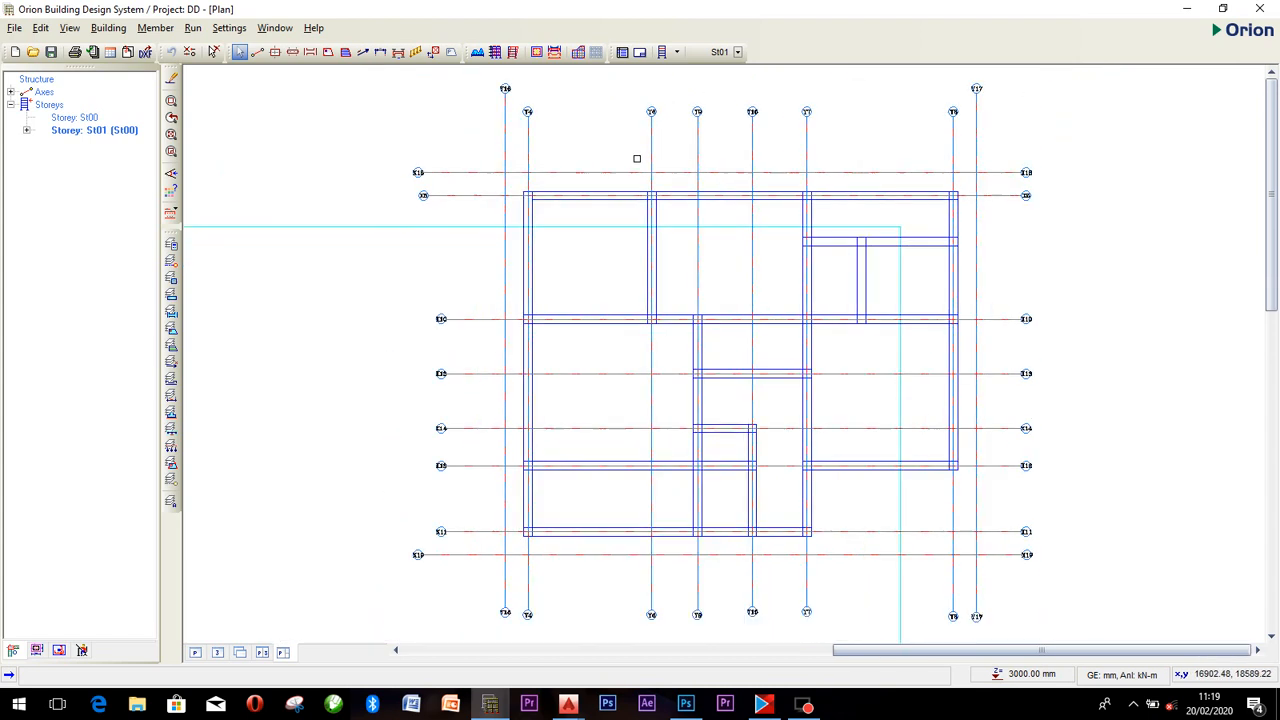
scroll(691, 145, up, 4)
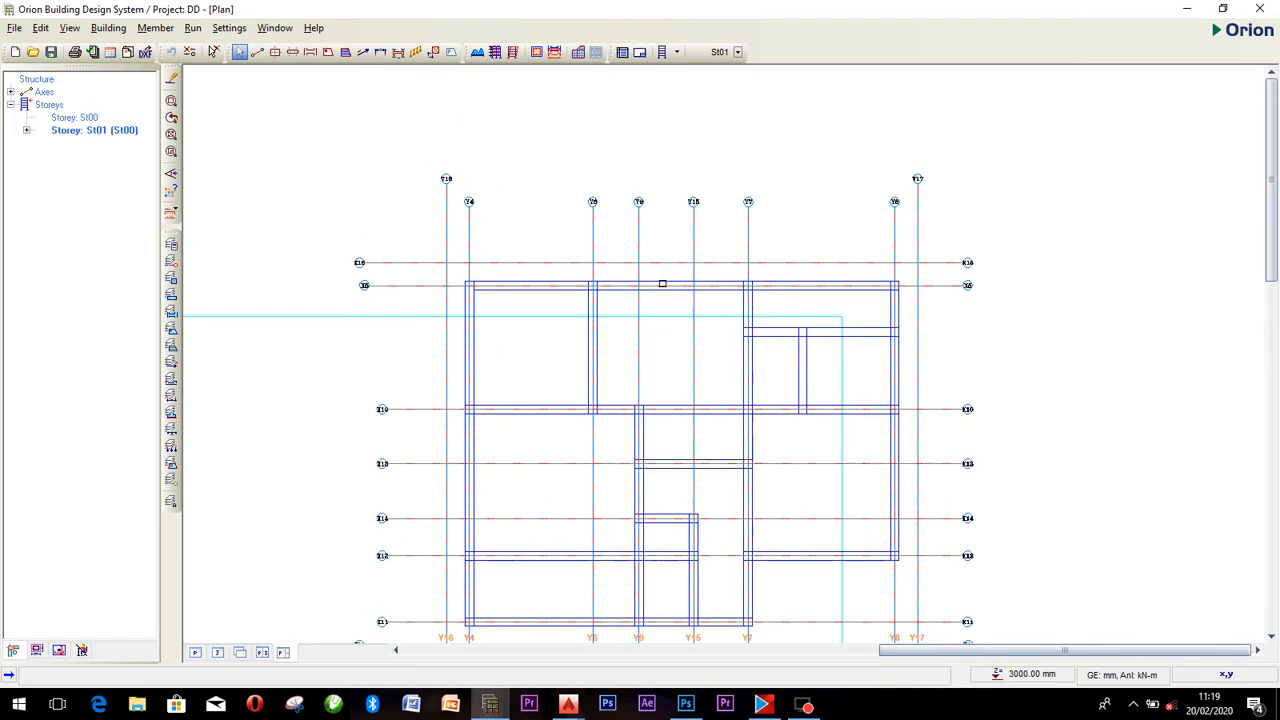
scroll(561, 245, up, 2)
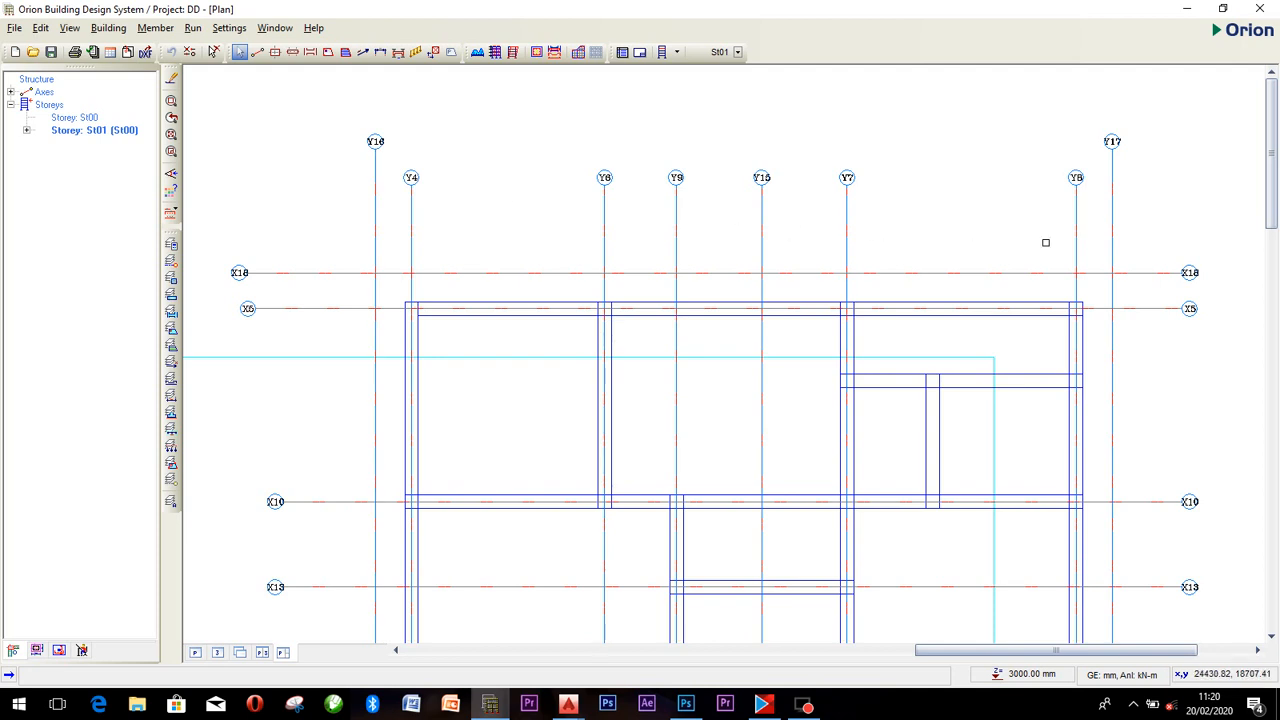
scroll(1124, 257, down, 2)
middle_drag(888, 231, 860, 208)
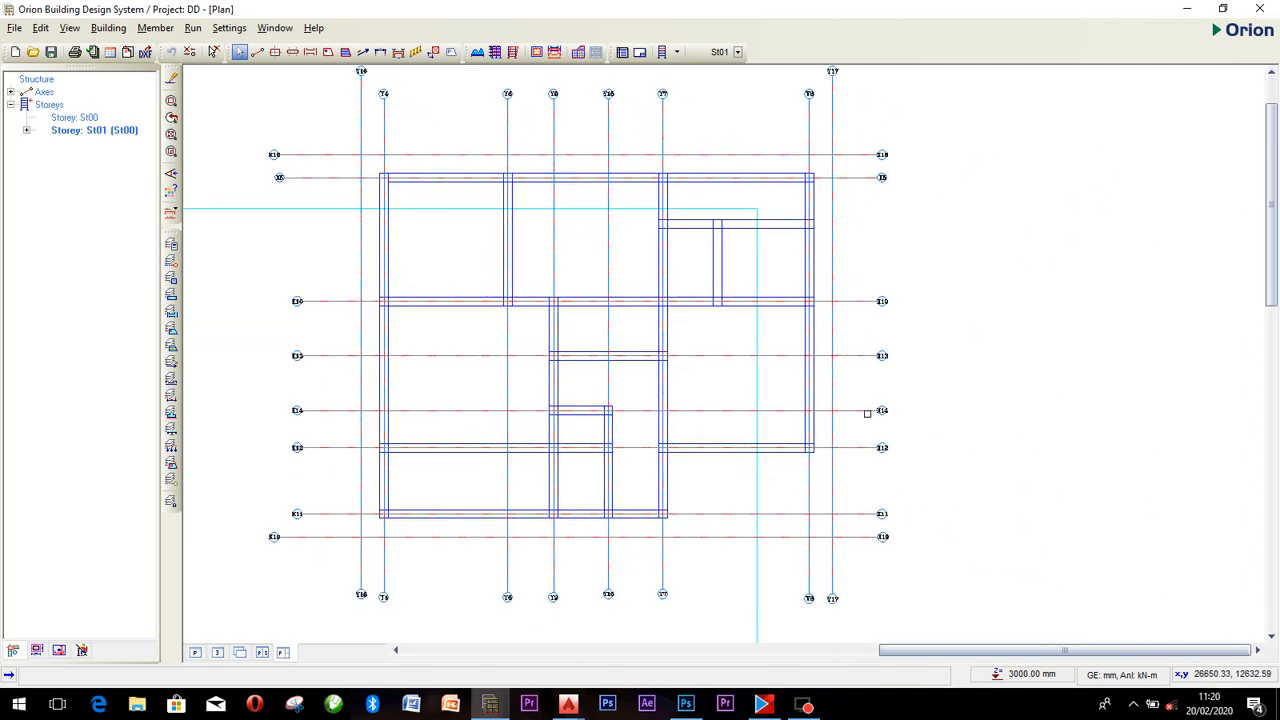
Examine the numbering of the X-axis labels at both ends of the horizontal gridlines.
scroll(883, 536, up, 3)
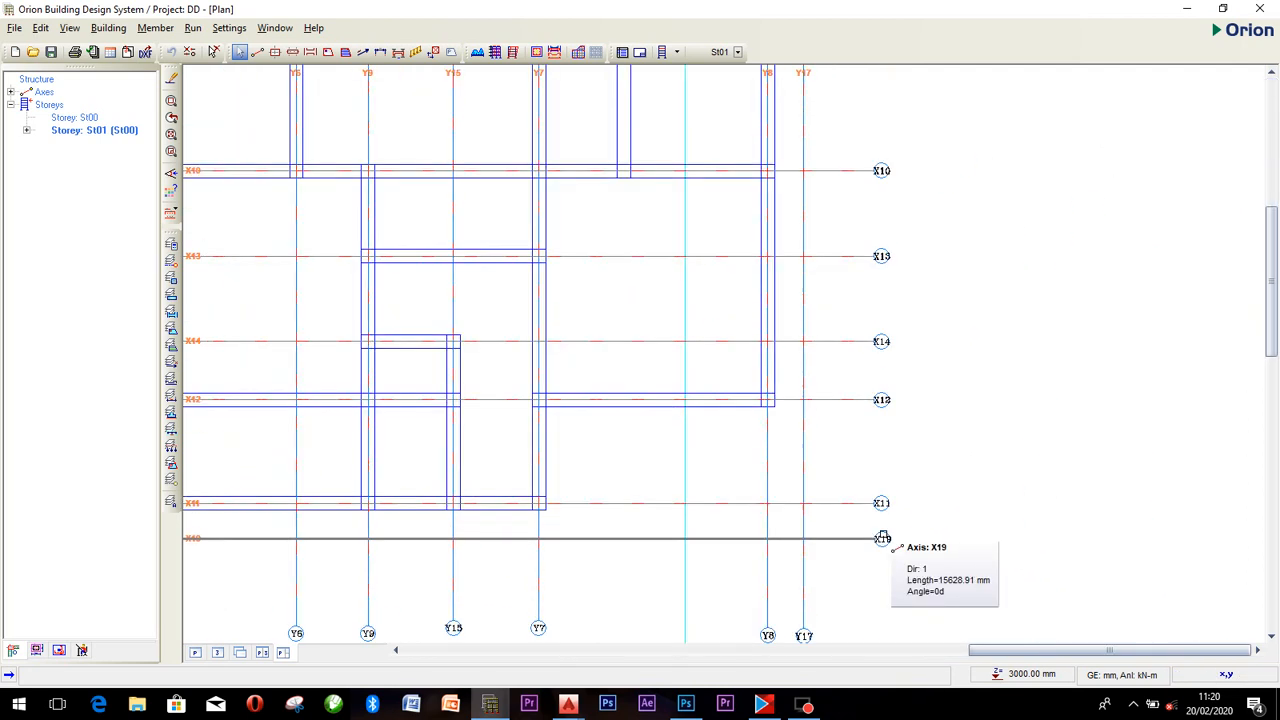
scroll(869, 262, up, 2)
scroll(870, 273, up, 2)
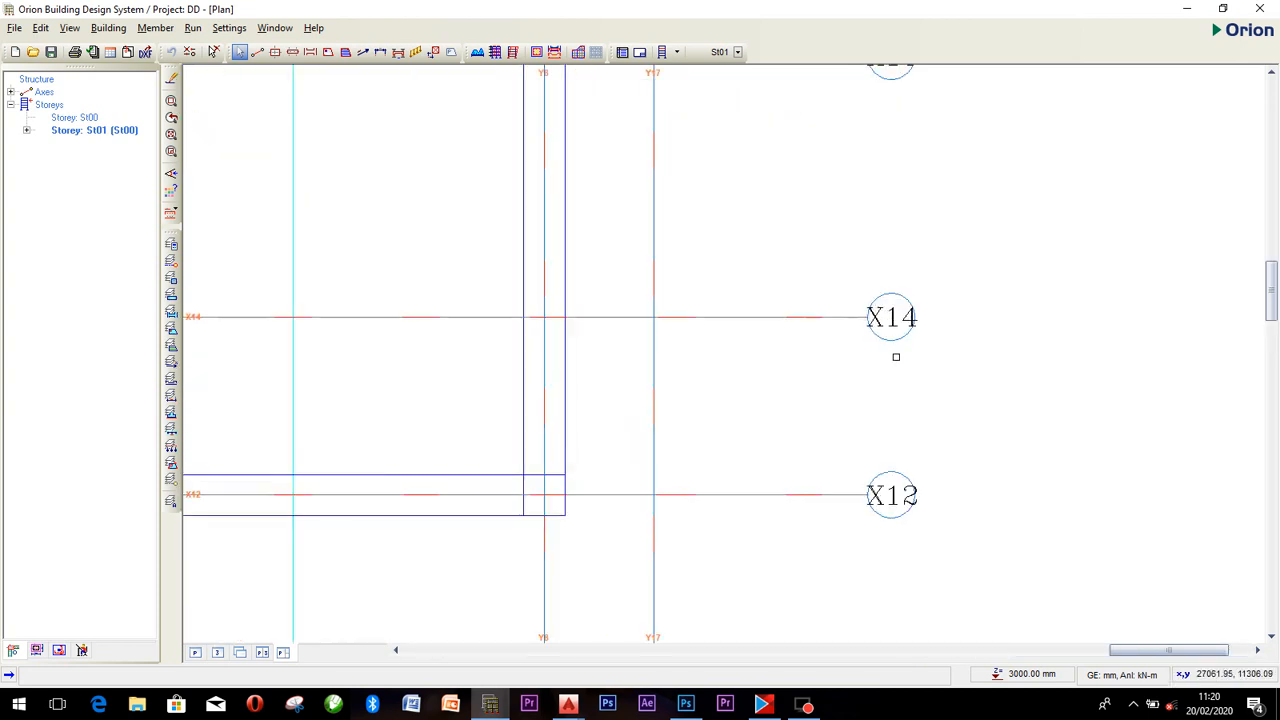
scroll(900, 300, down, 6)
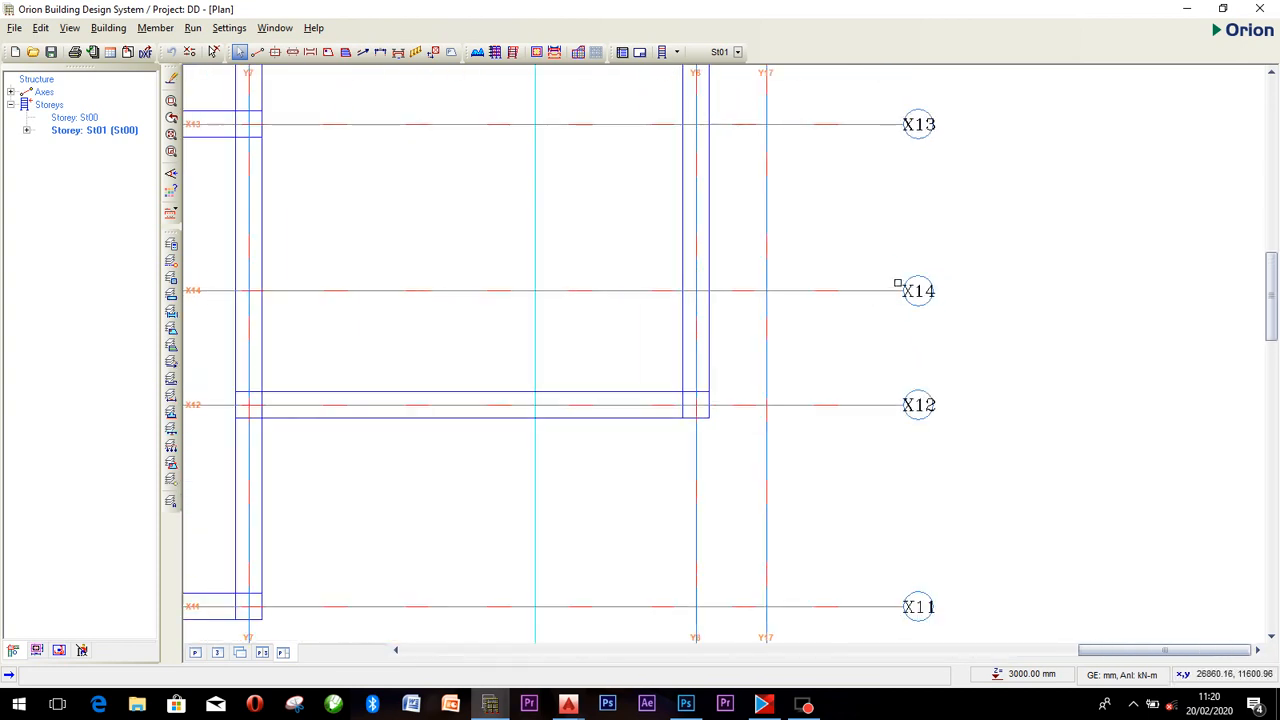
scroll(476, 427, up, 5)
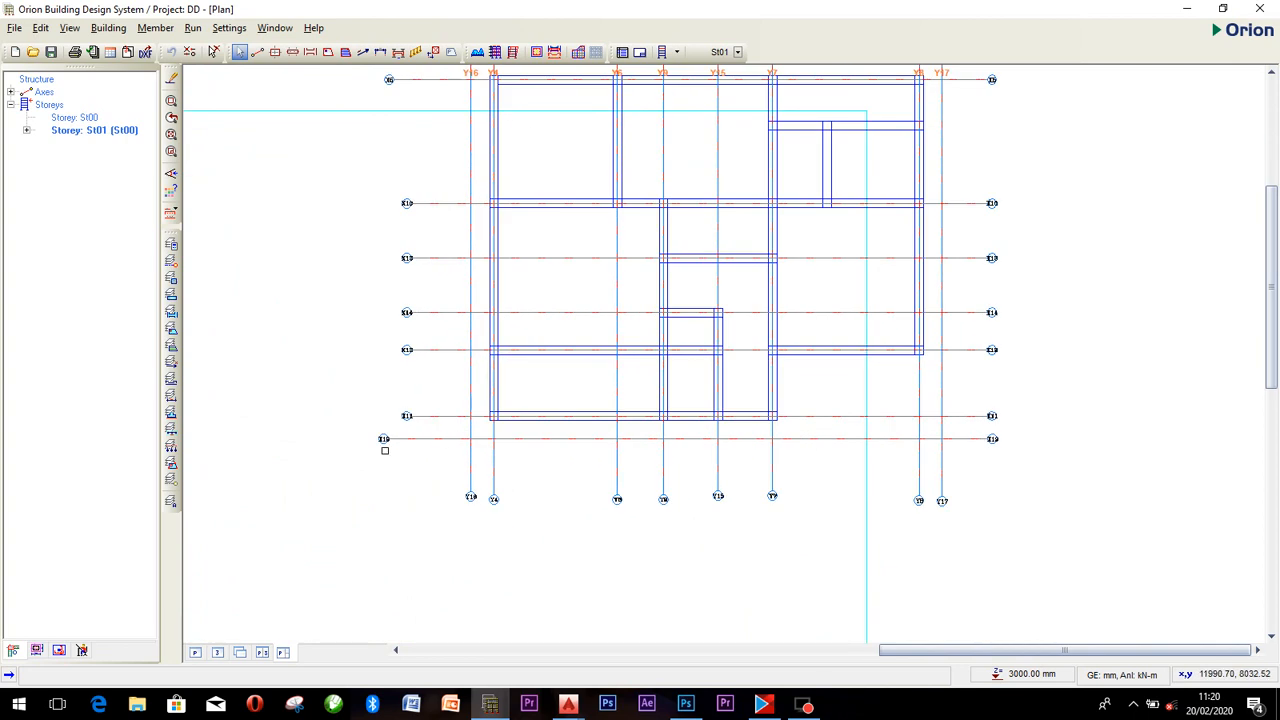
scroll(419, 396, up, 1)
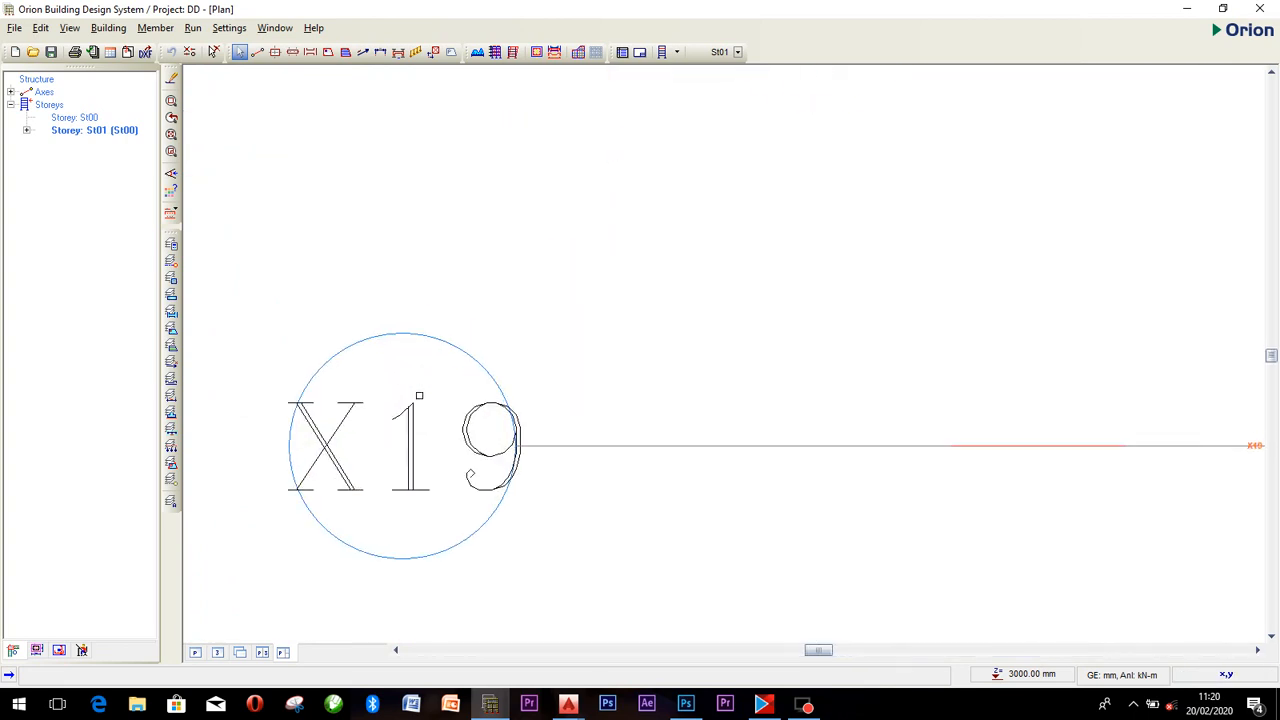
scroll(419, 396, down, 3)
middle_drag(534, 363, 517, 511)
scroll(513, 400, up, 3)
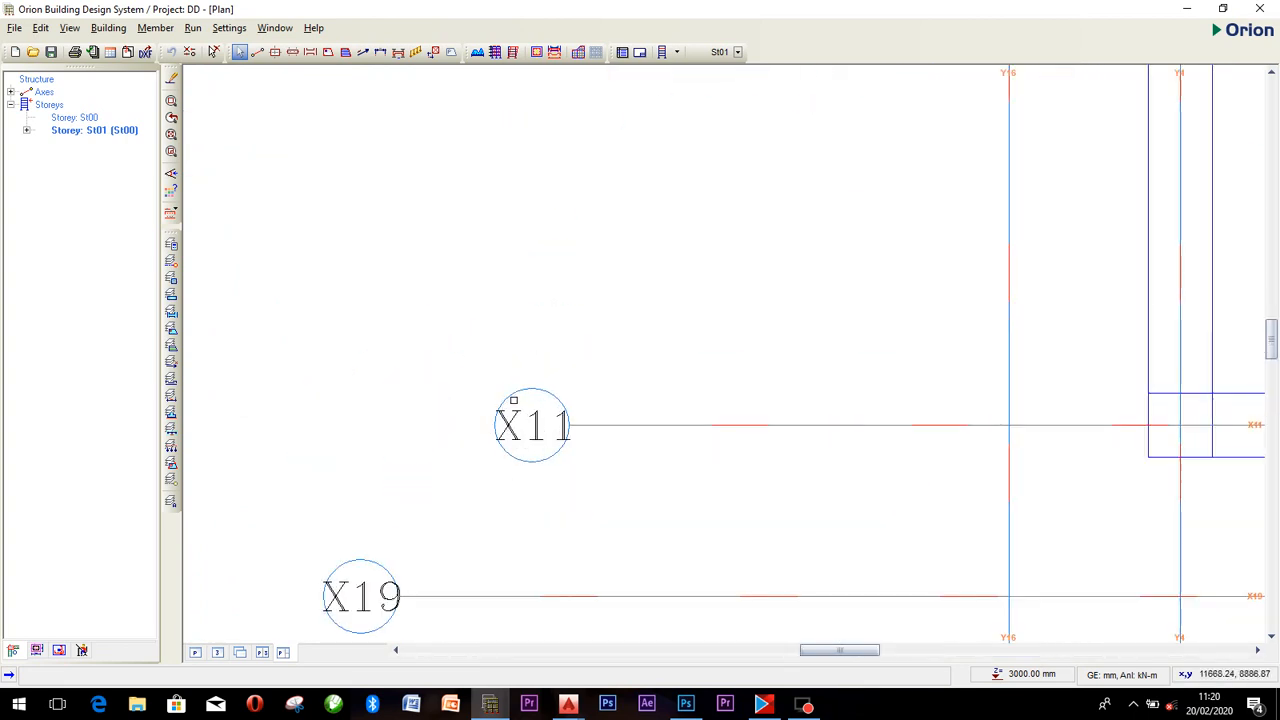
scroll(514, 400, up, 2)
scroll(514, 400, down, 8)
middle_drag(826, 323, 651, 547)
scroll(351, 238, up, 8)
scroll(351, 238, down, 7)
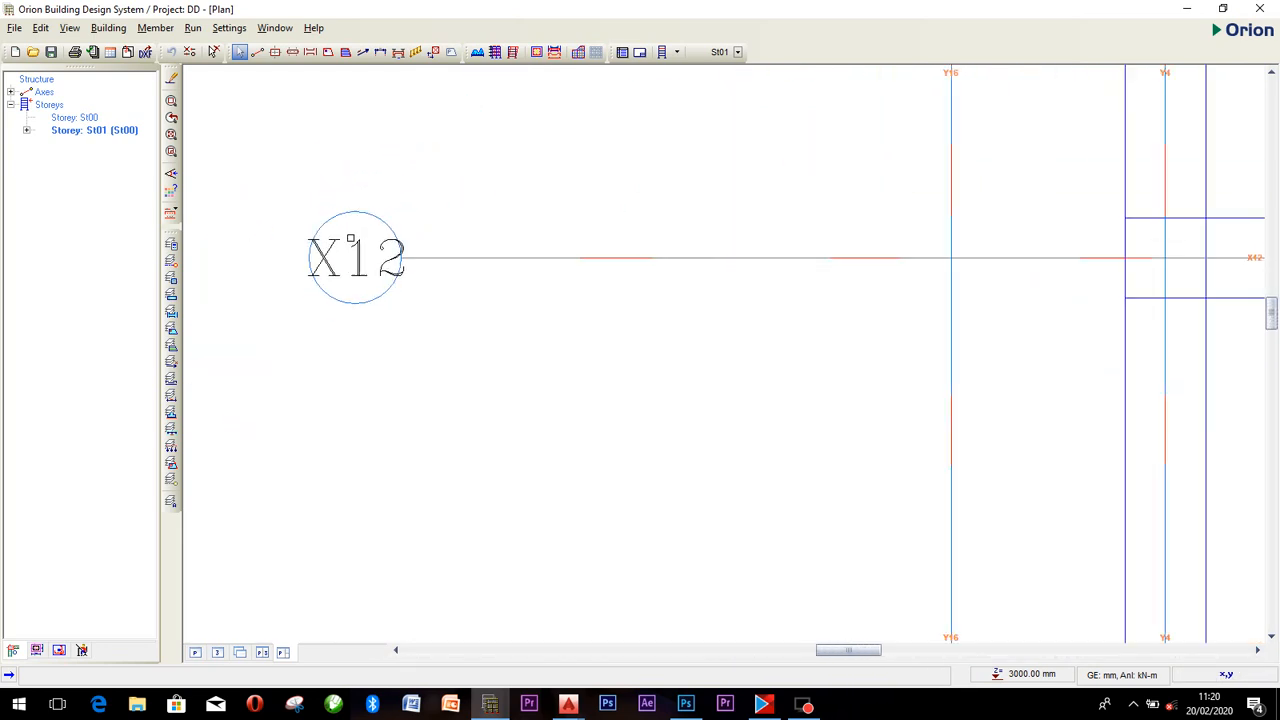
scroll(351, 238, down, 7)
middle_drag(848, 136, 709, 328)
middle_drag(717, 220, 727, 510)
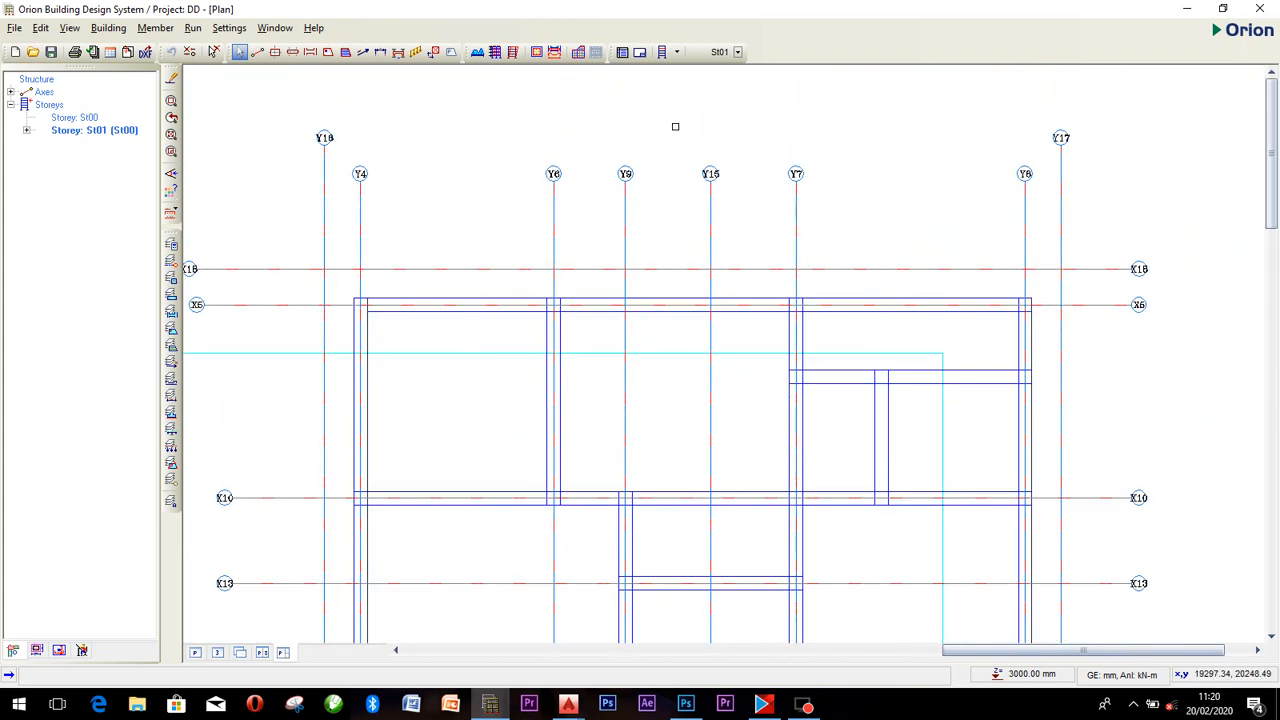
Examine the Y9 axis label up close and the complete imported gridline layout around the floor plan.
scroll(710, 173, up, 10)
scroll(710, 173, down, 2)
scroll(710, 172, down, 4)
scroll(472, 179, up, 8)
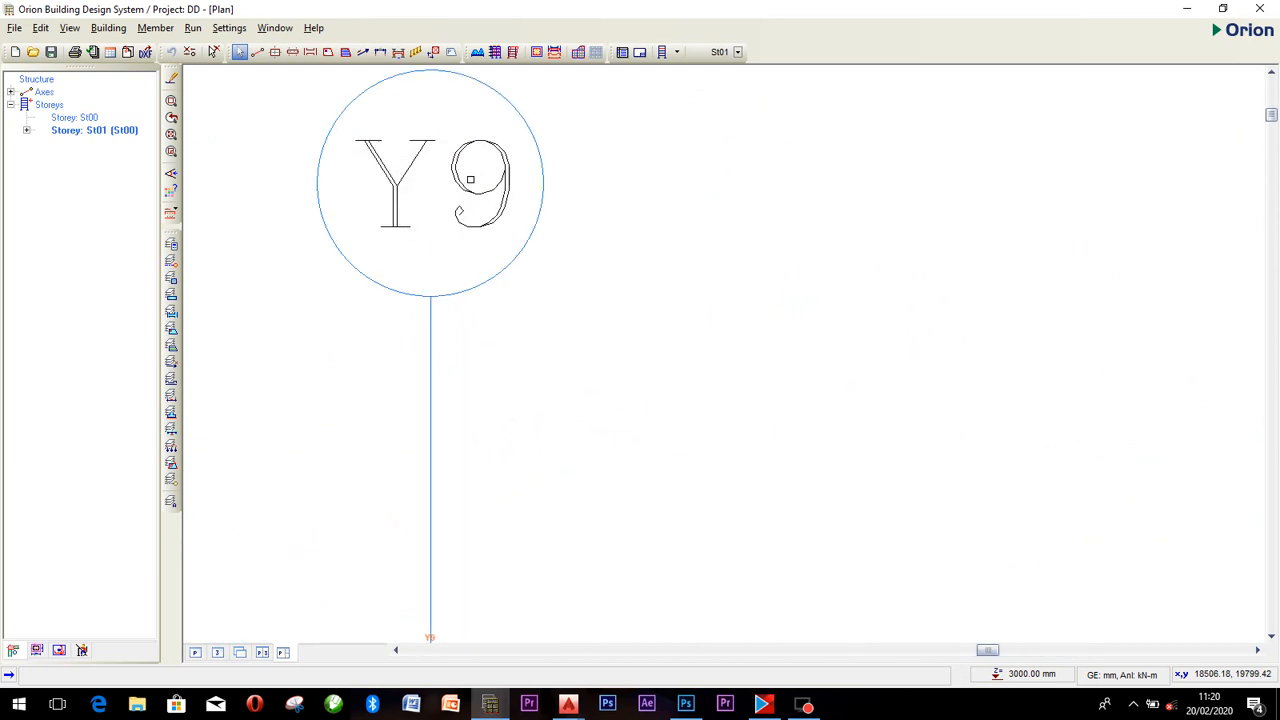
scroll(472, 179, down, 10)
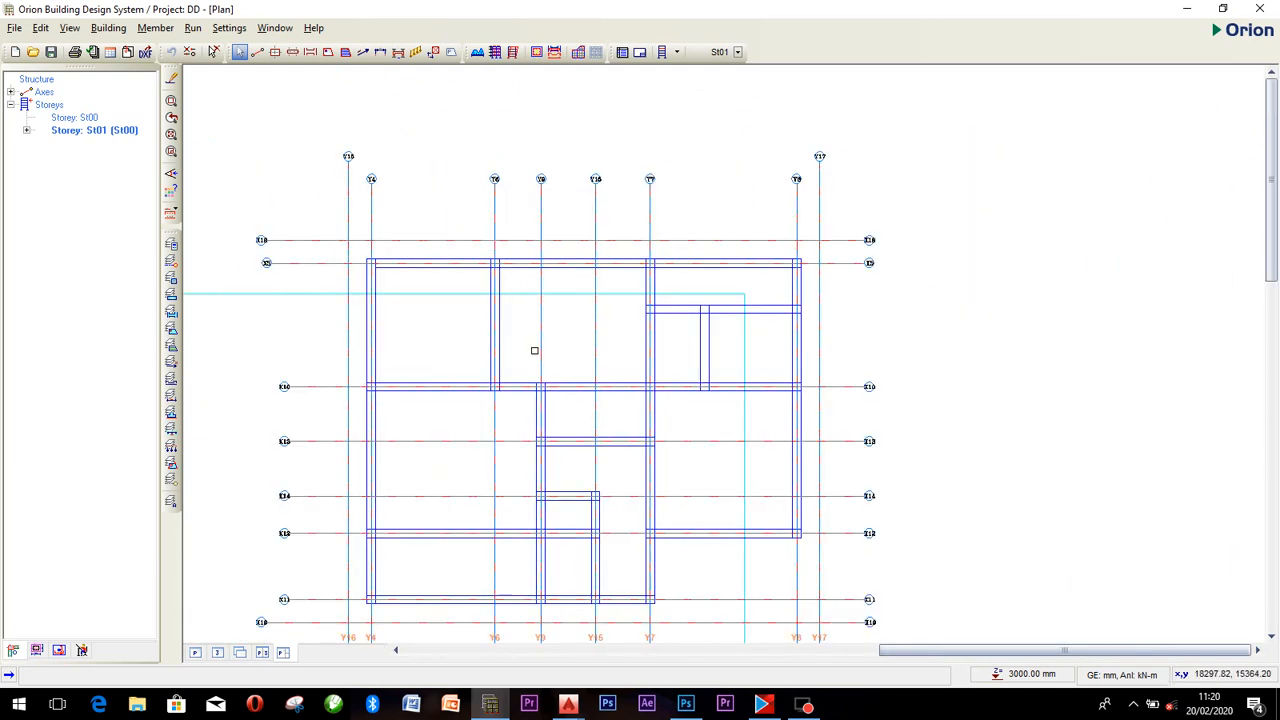
middle_drag(578, 278, 598, 265)
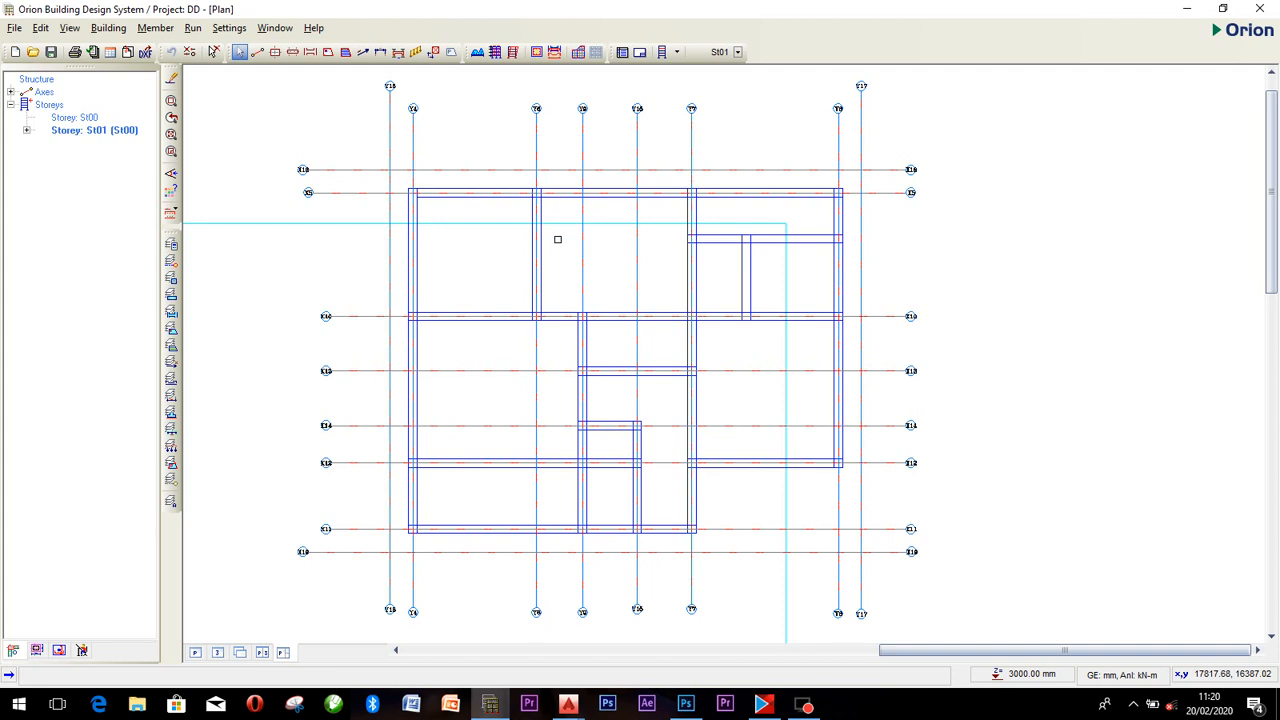
Edit storey St01 to a height of 3150 mm, with a first storey bottom level of 450 mm and foundation depth of 1000 mm.
click(50, 105)
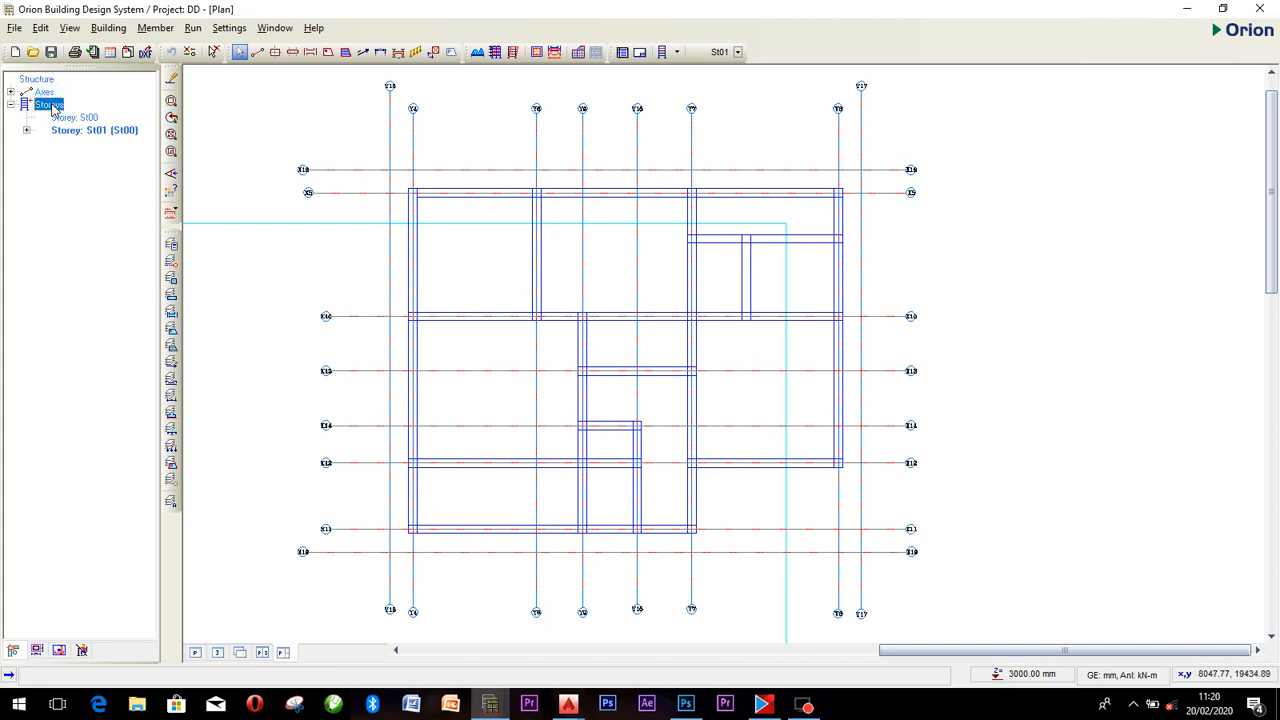
right_click(53, 109)
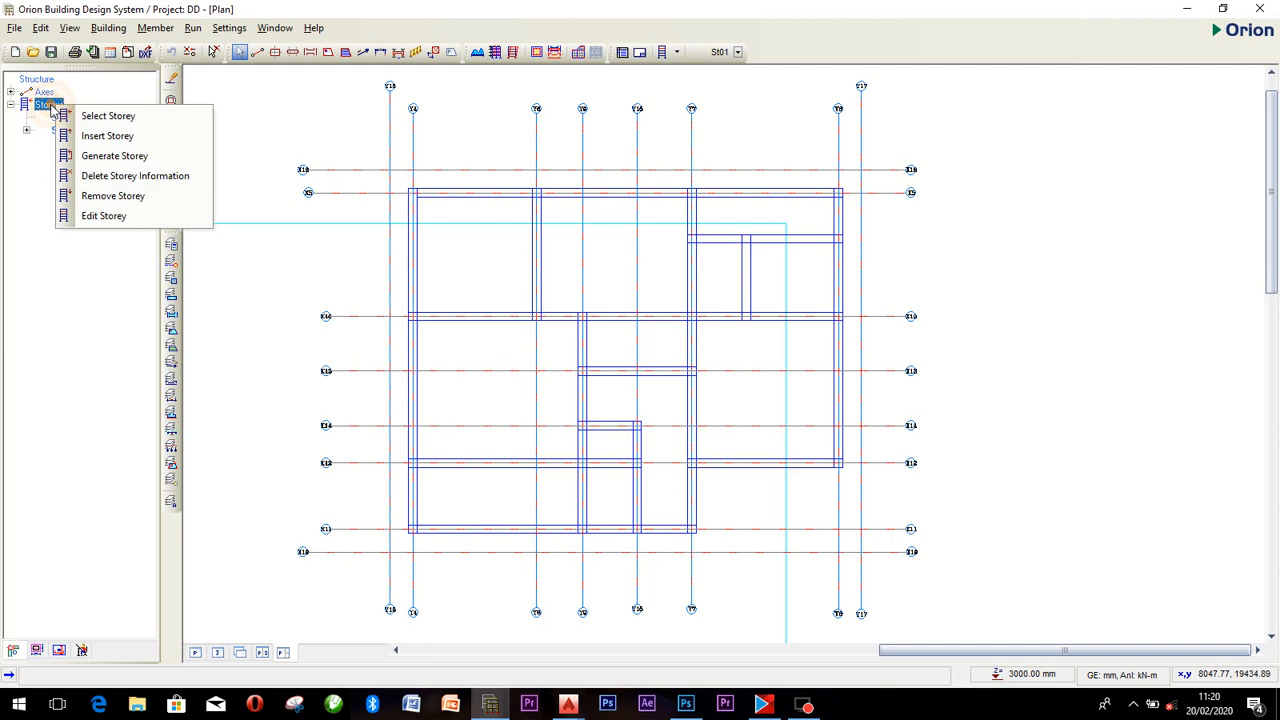
click(102, 216)
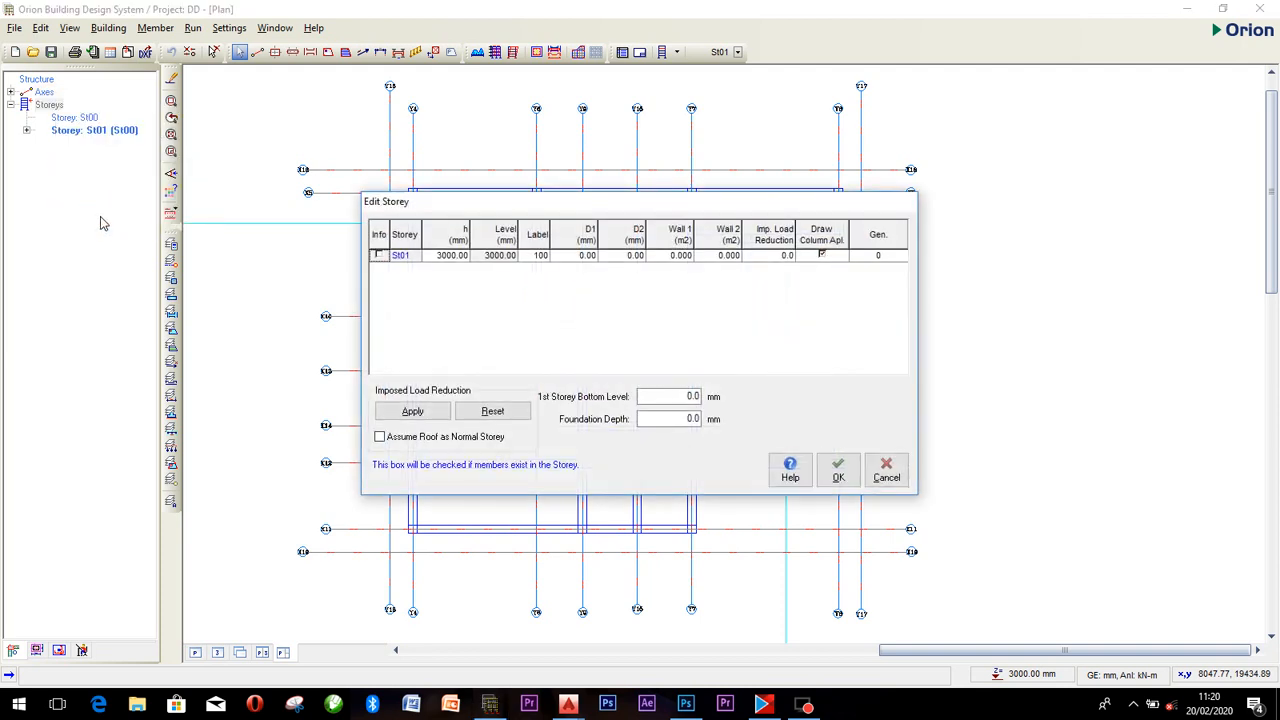
click(459, 258)
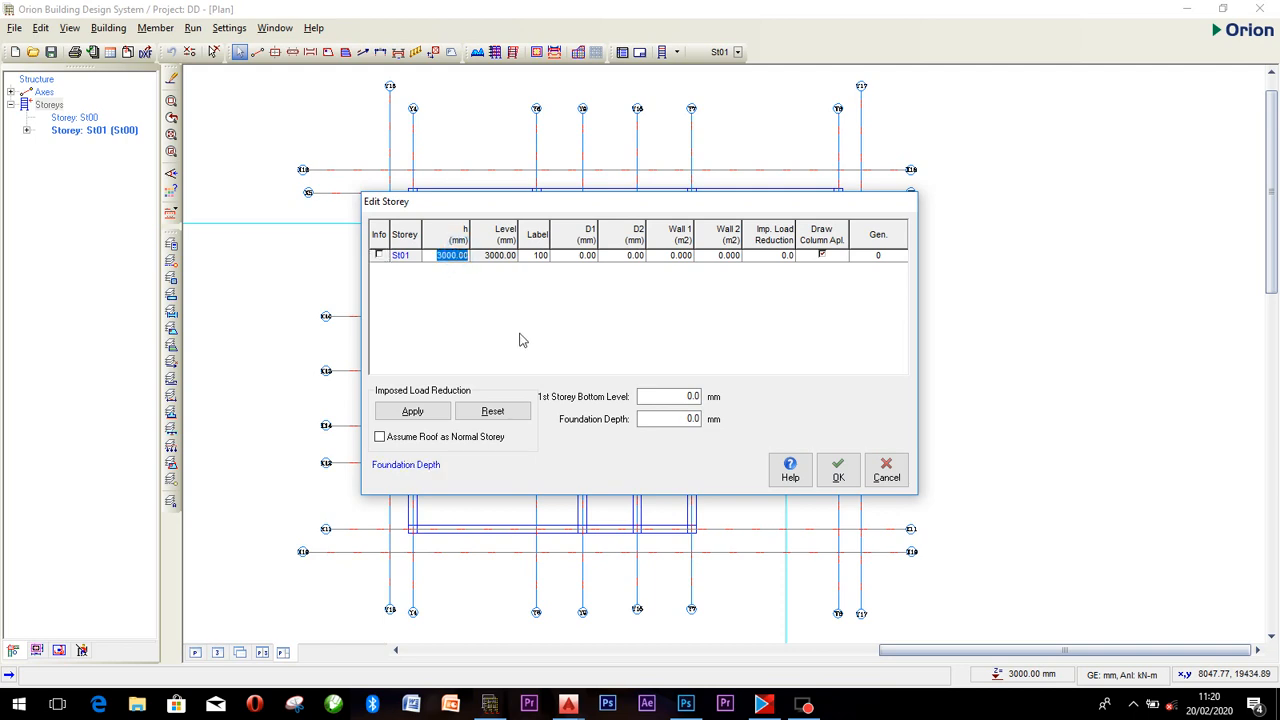
text(3150)
click(688, 397)
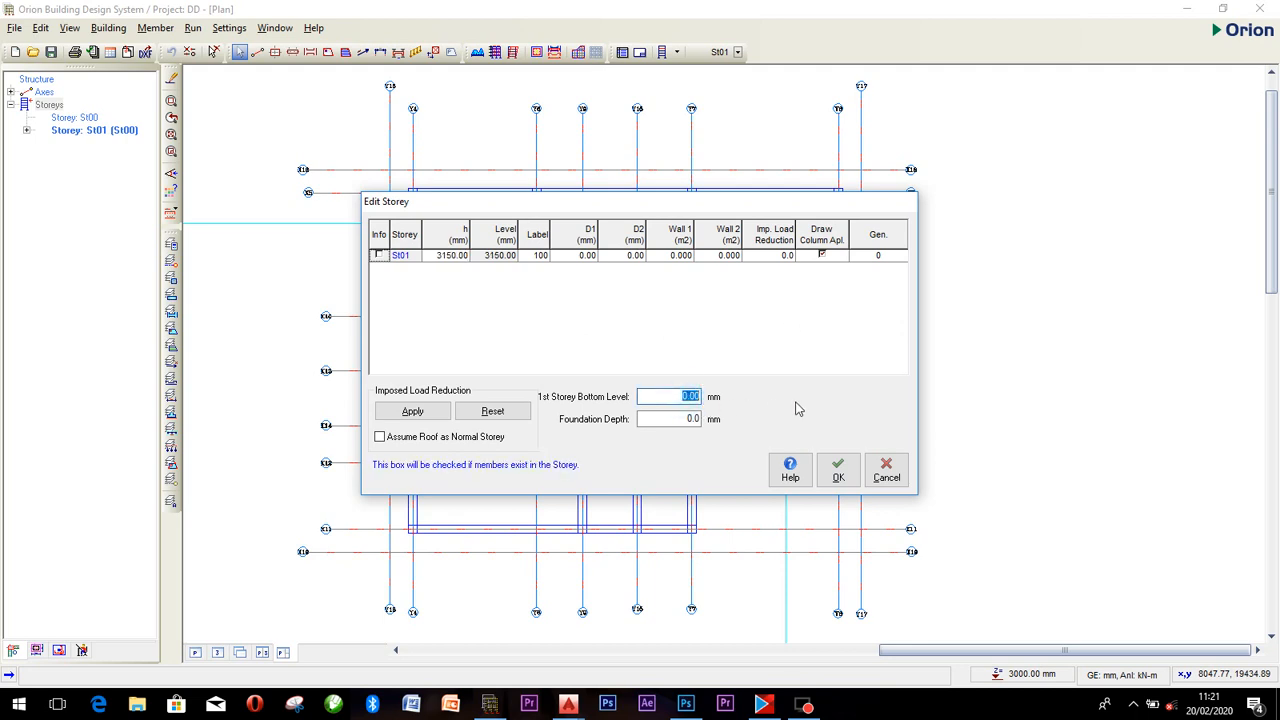
text(450)
click(686, 420)
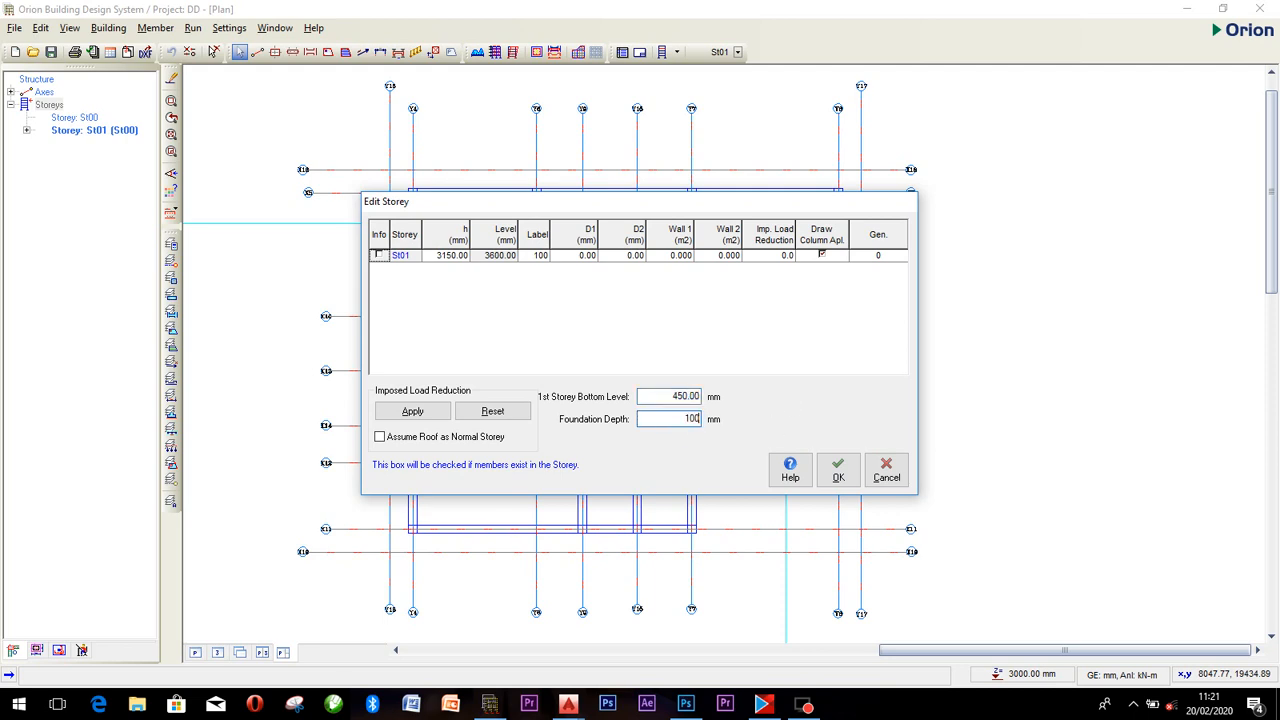
text(1000)
click(838, 476)
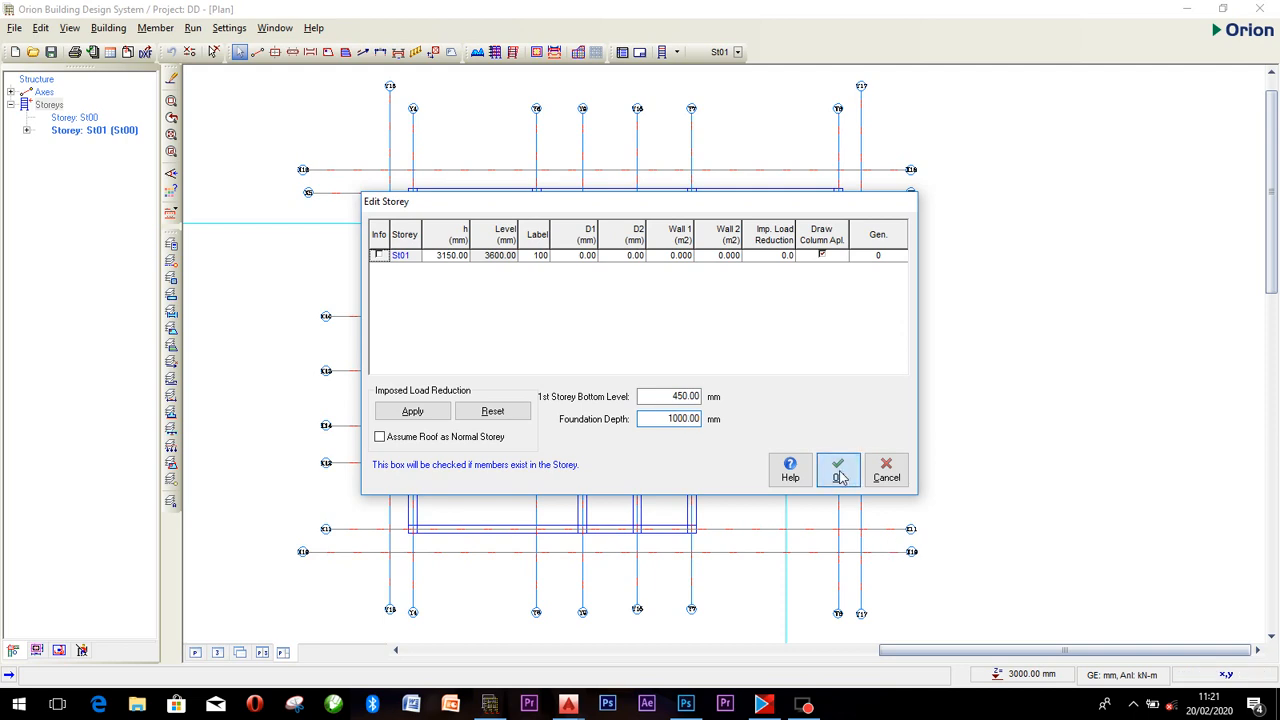
Insert a storey at the top of the building by setting the total number of storeys to 2.
click(48, 105)
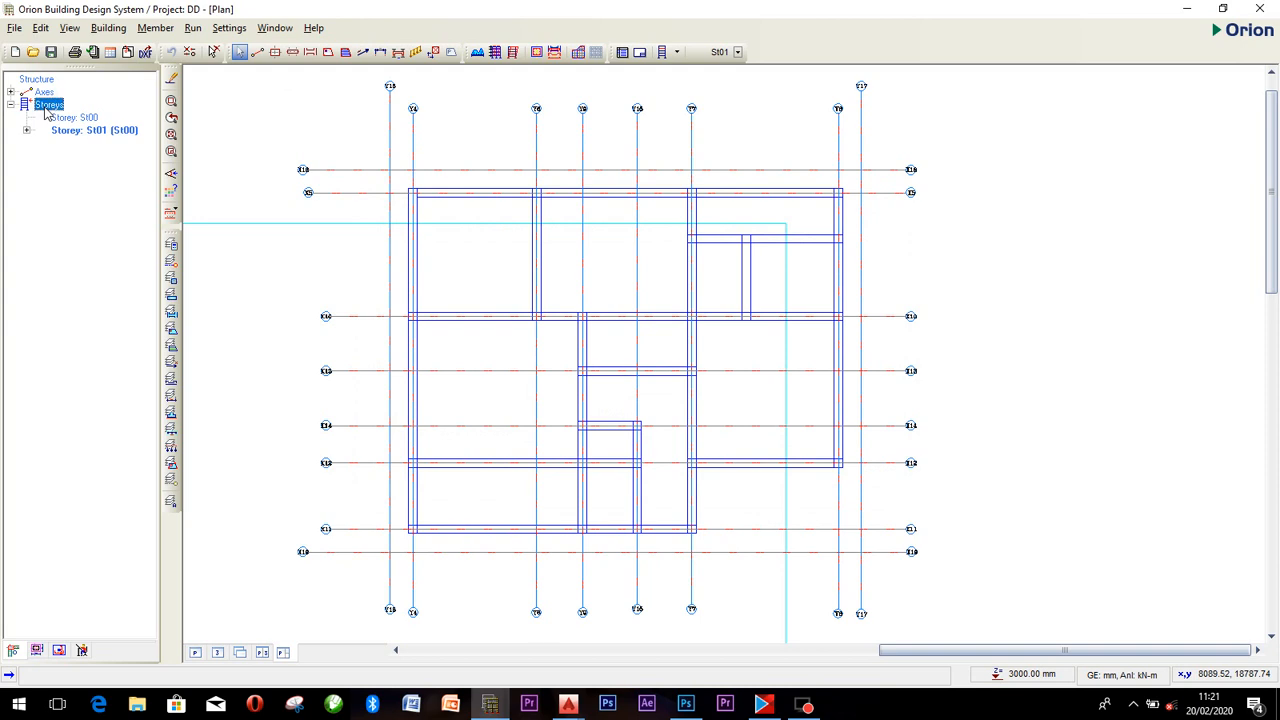
right_click(46, 113)
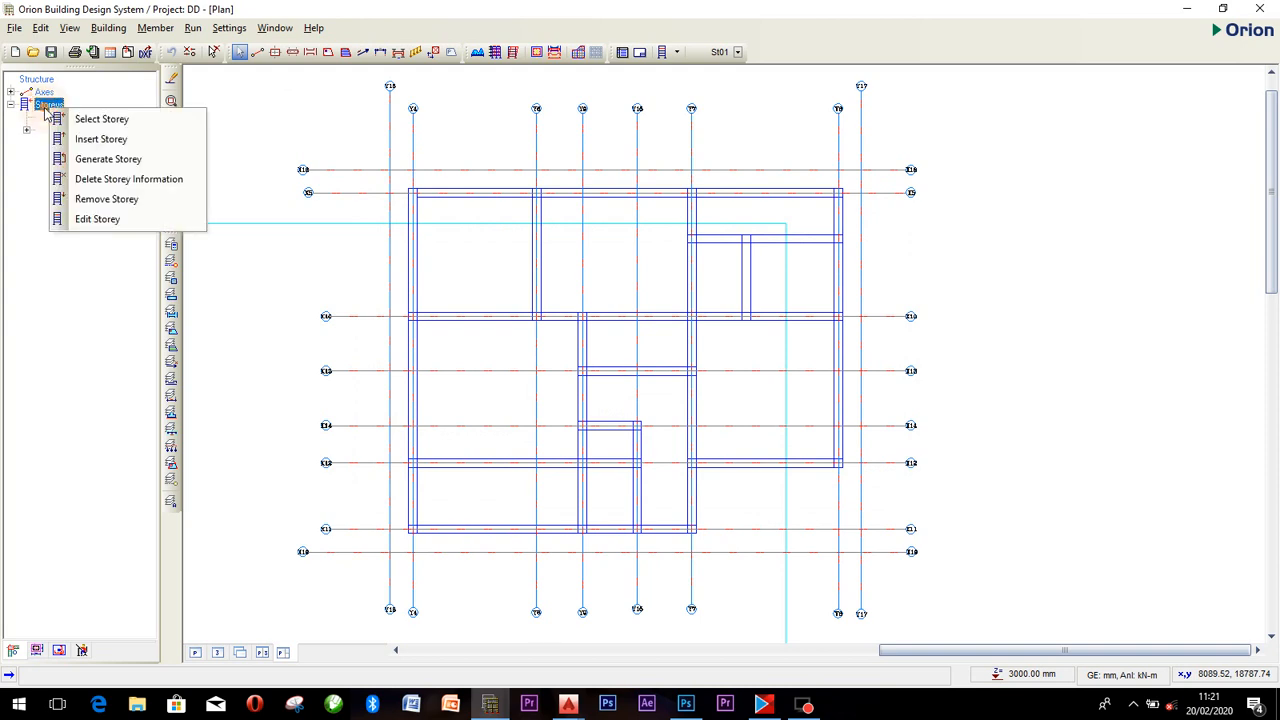
click(95, 139)
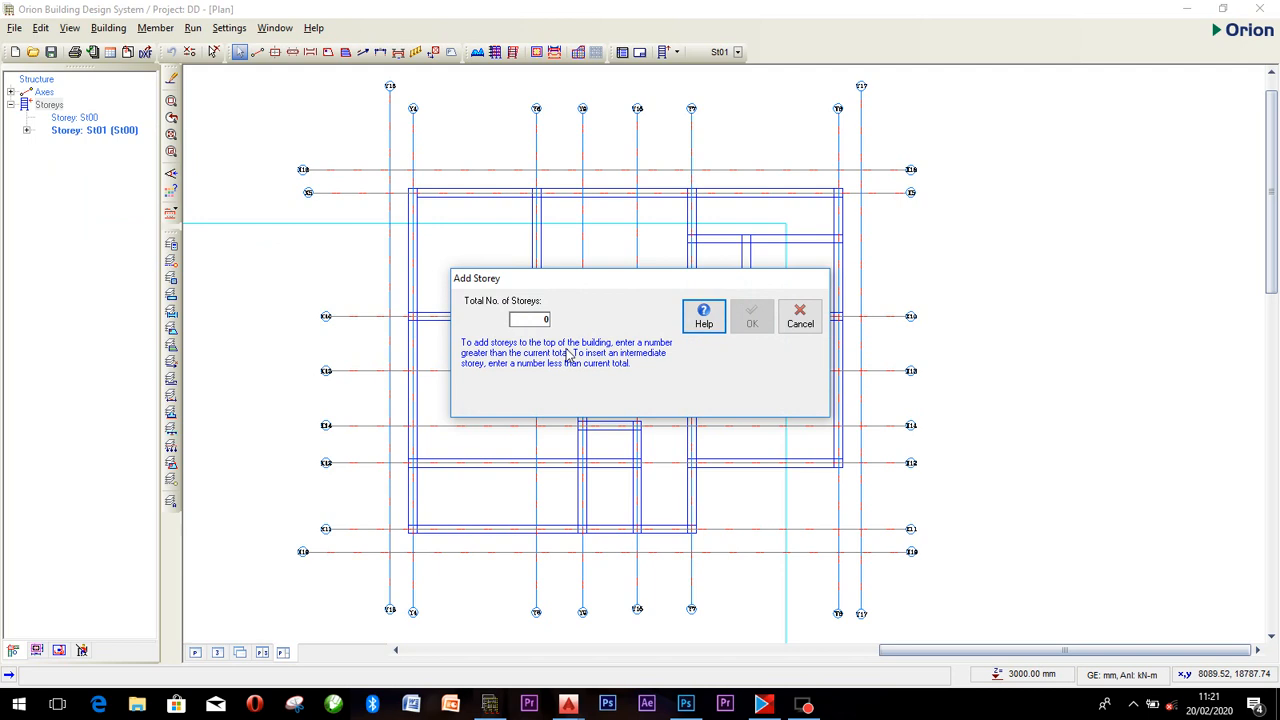
double_click(547, 320)
key(BackSpace)
text(2)
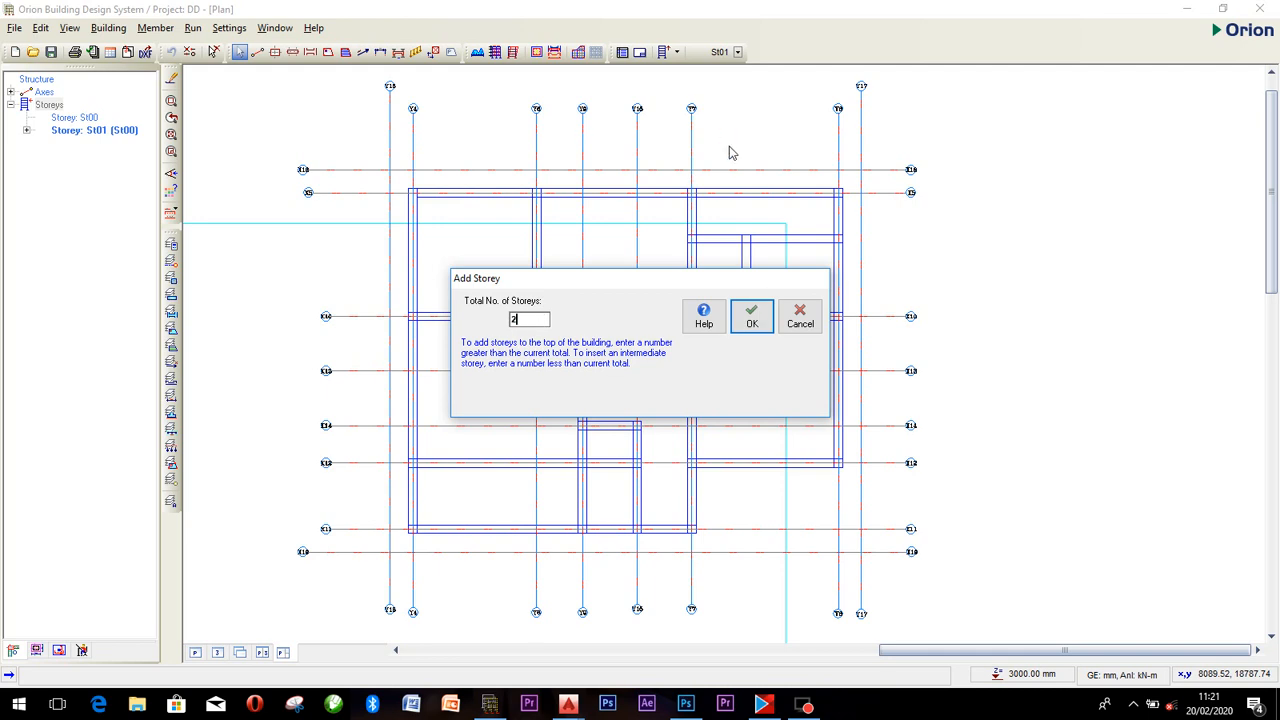
click(756, 320)
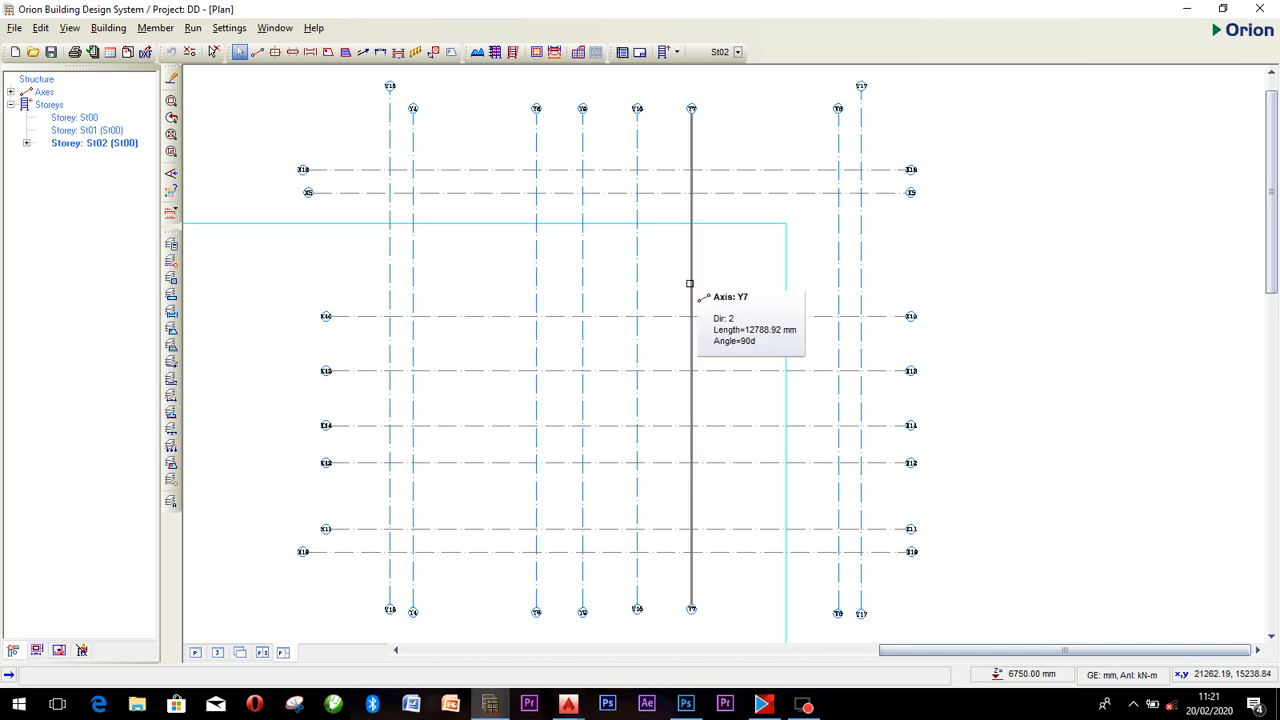
scroll(689, 280, down, 3)
scroll(660, 274, up, 1)
scroll(649, 270, up, 1)
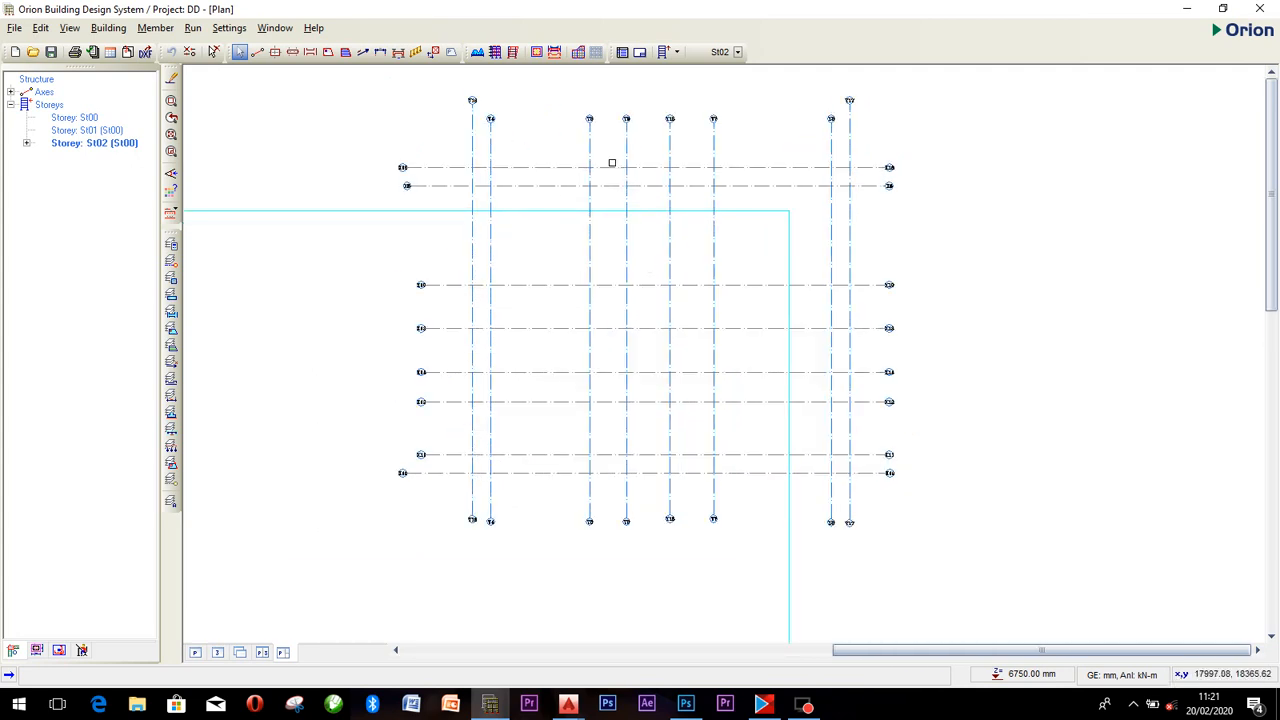
scroll(611, 163, up, 1)
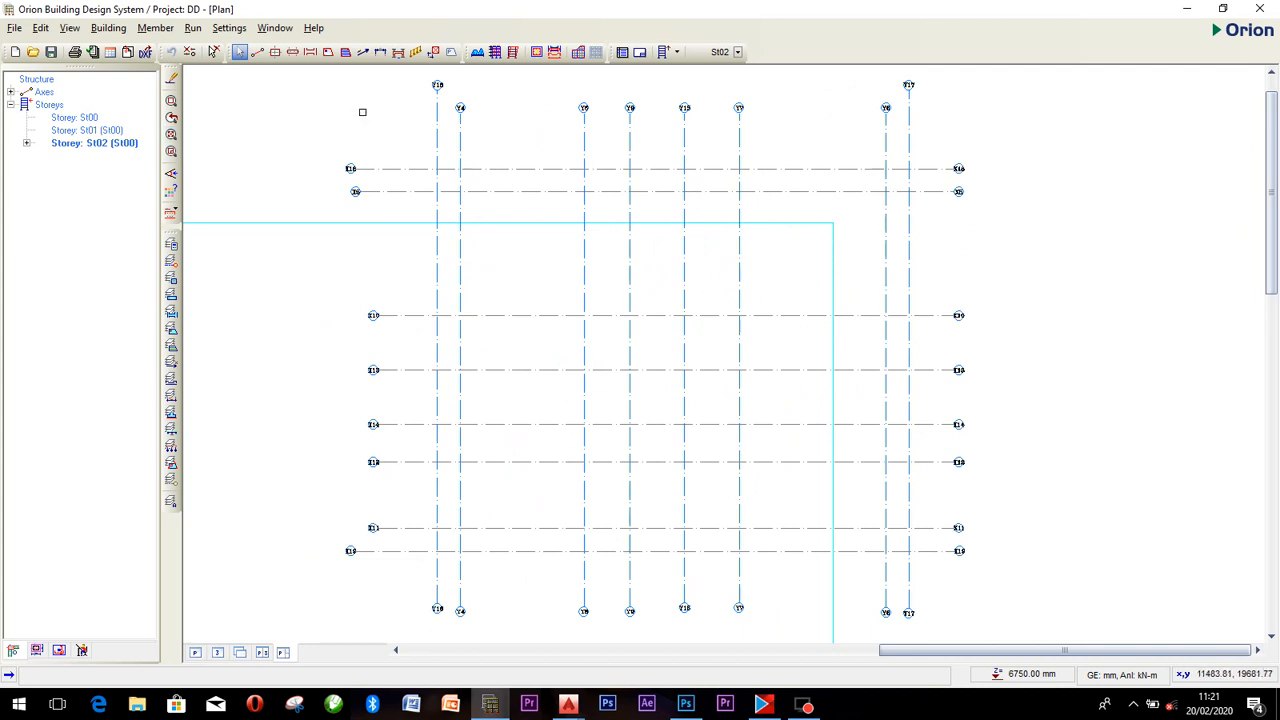
click(55, 105)
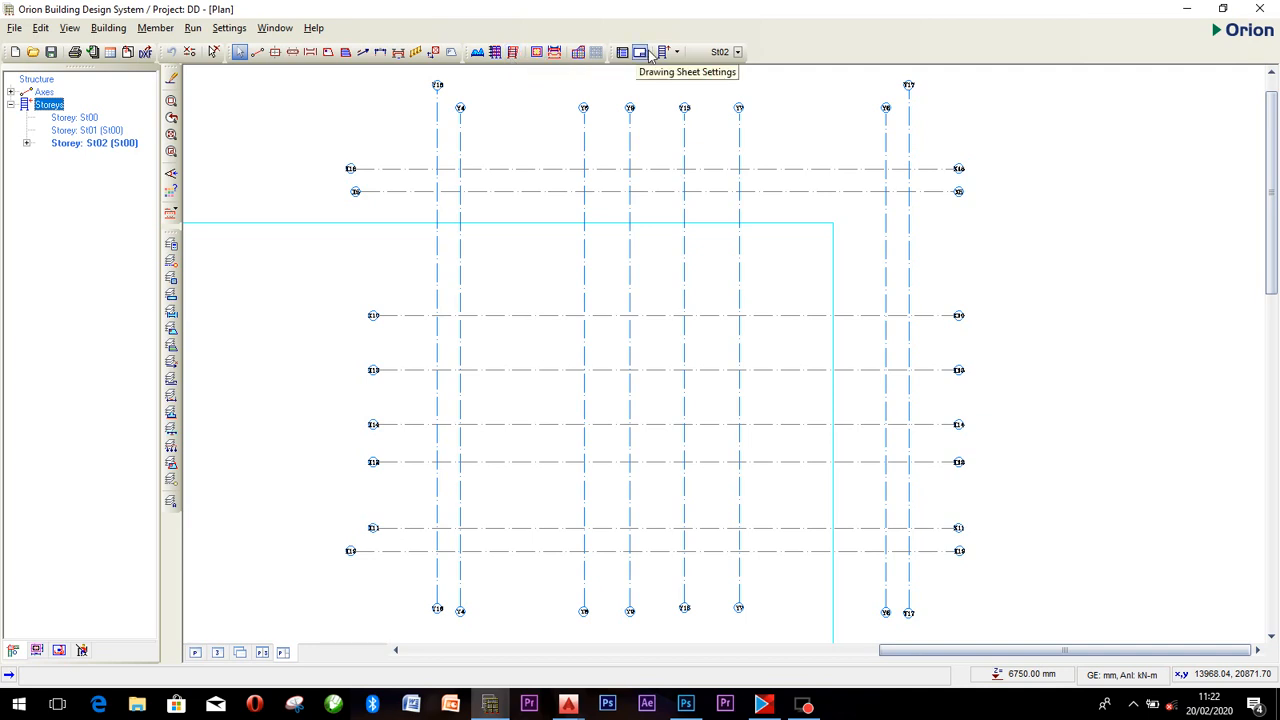
Set the concrete grade to C20/25 for all member types in the building analysis materials.
click(495, 51)
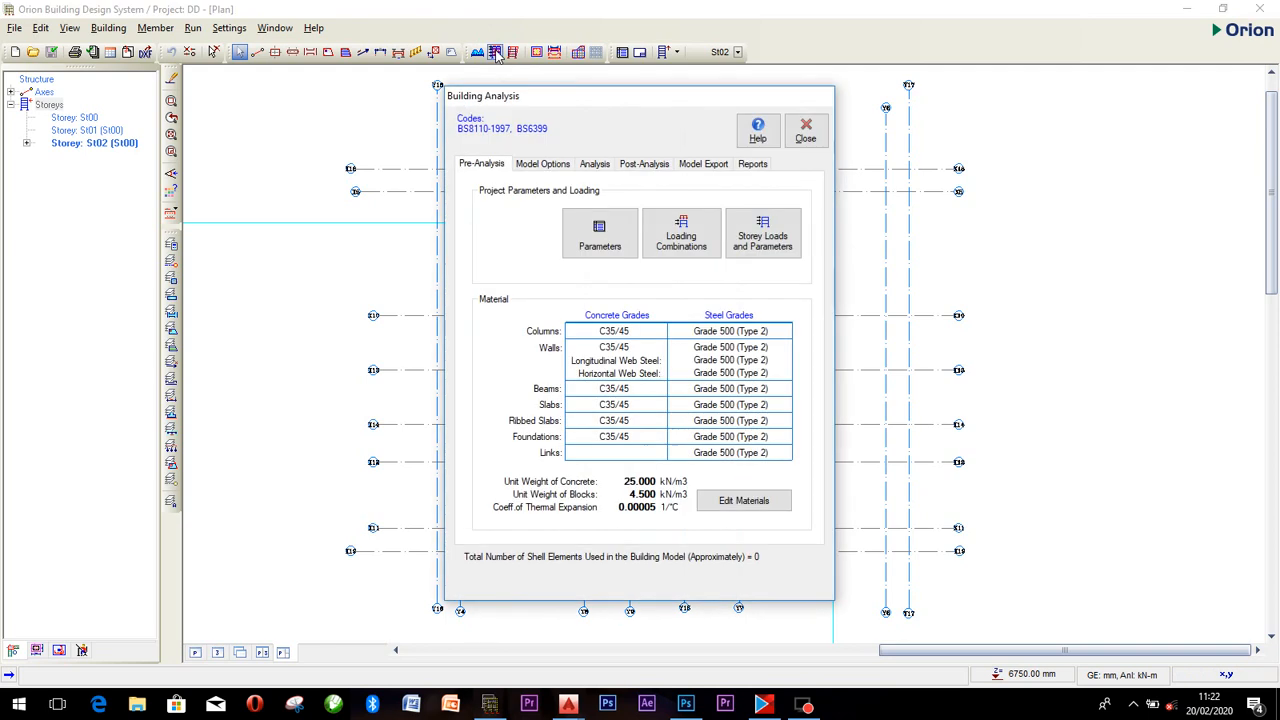
click(729, 508)
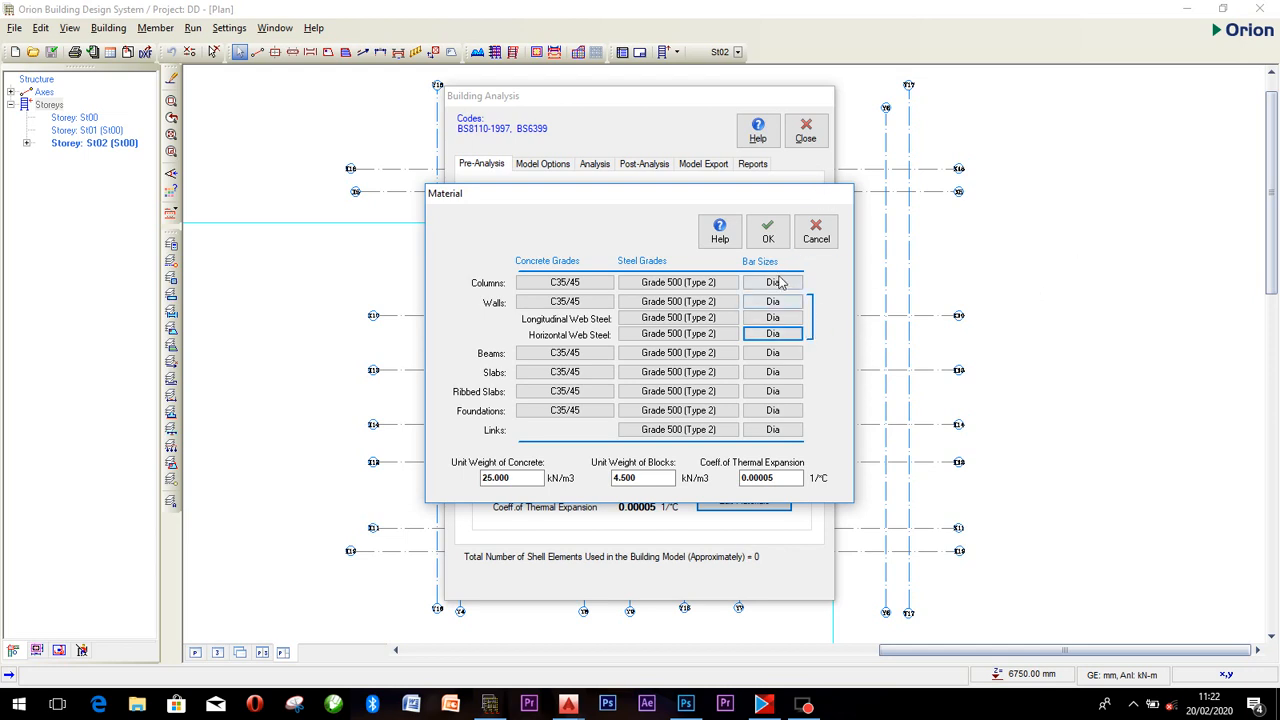
click(578, 284)
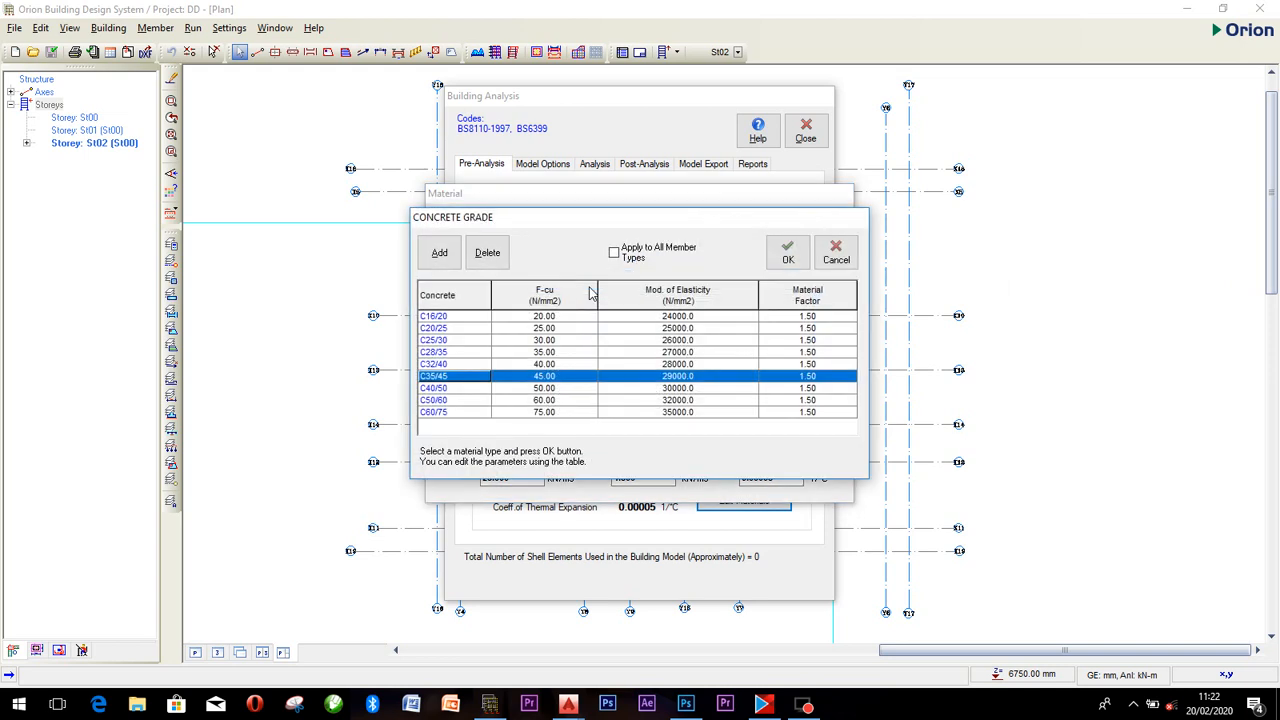
click(436, 329)
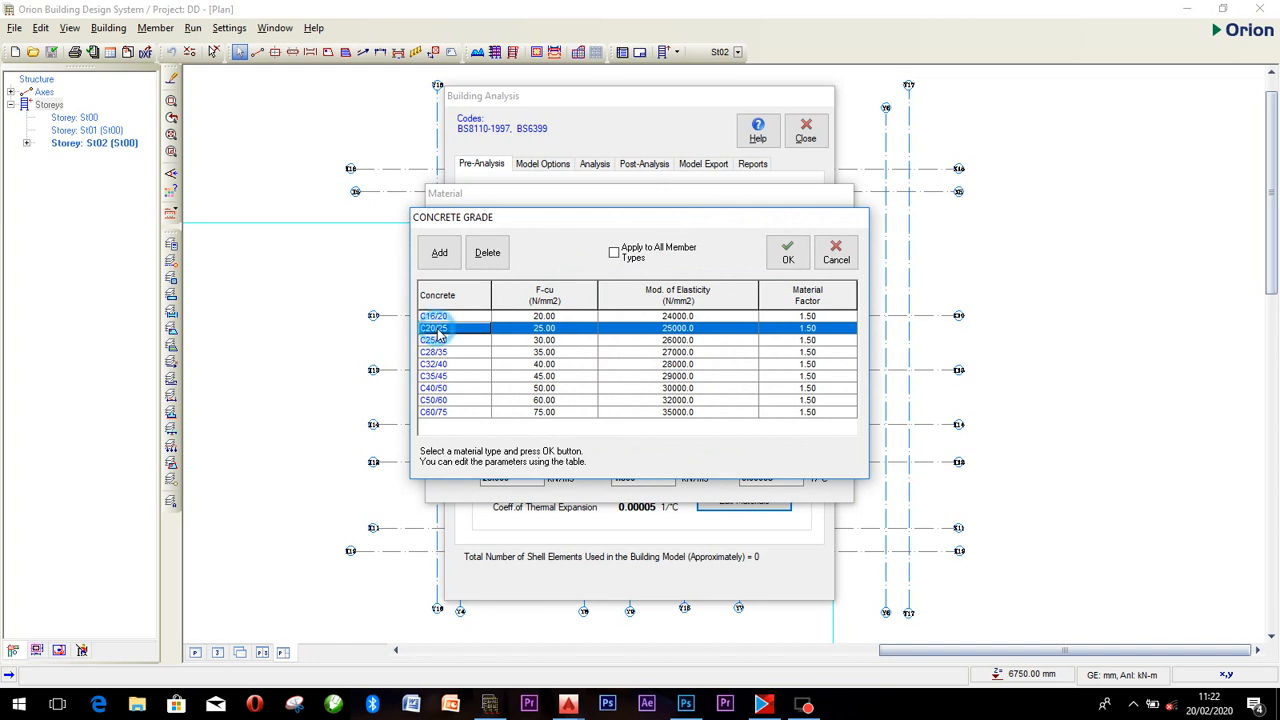
click(788, 252)
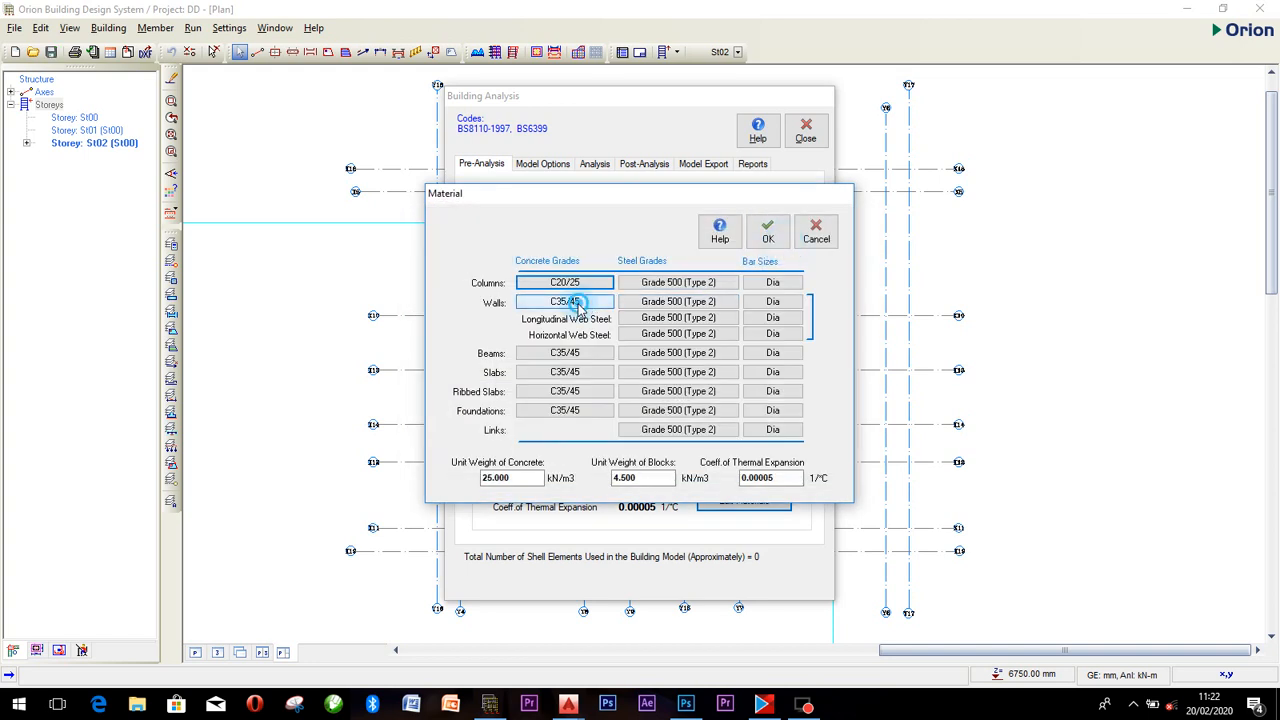
click(580, 303)
click(433, 329)
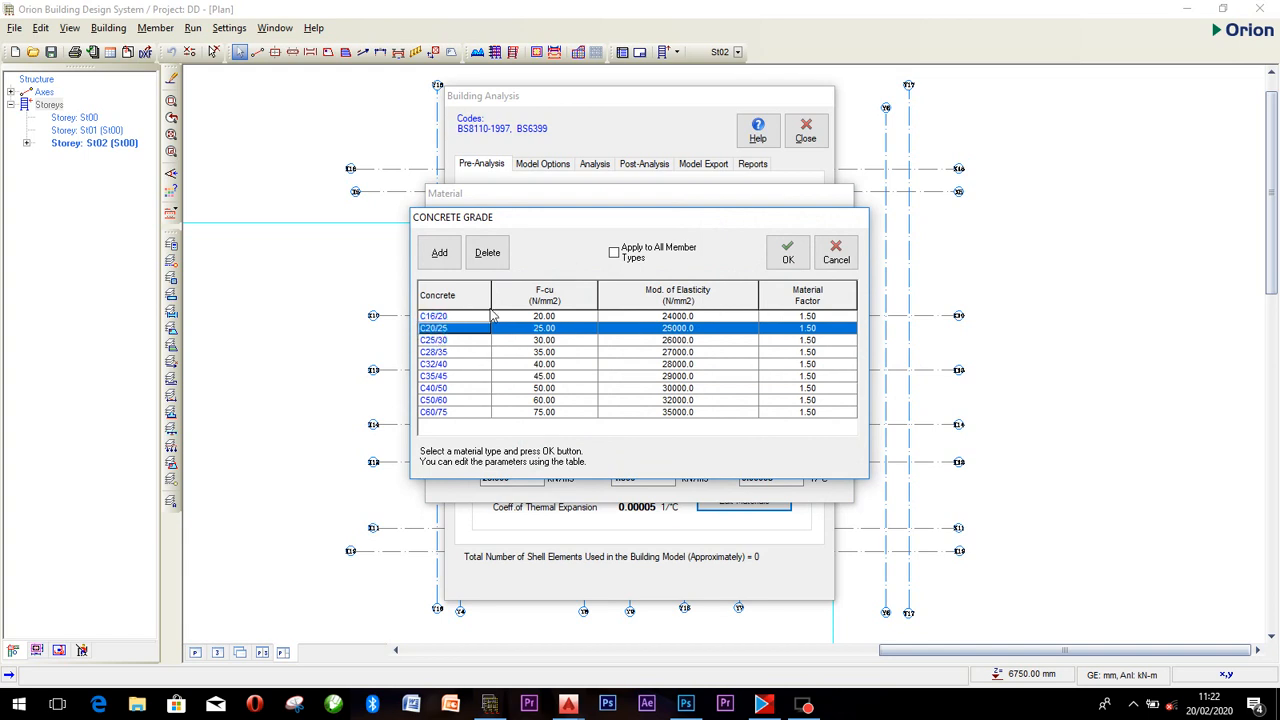
click(614, 252)
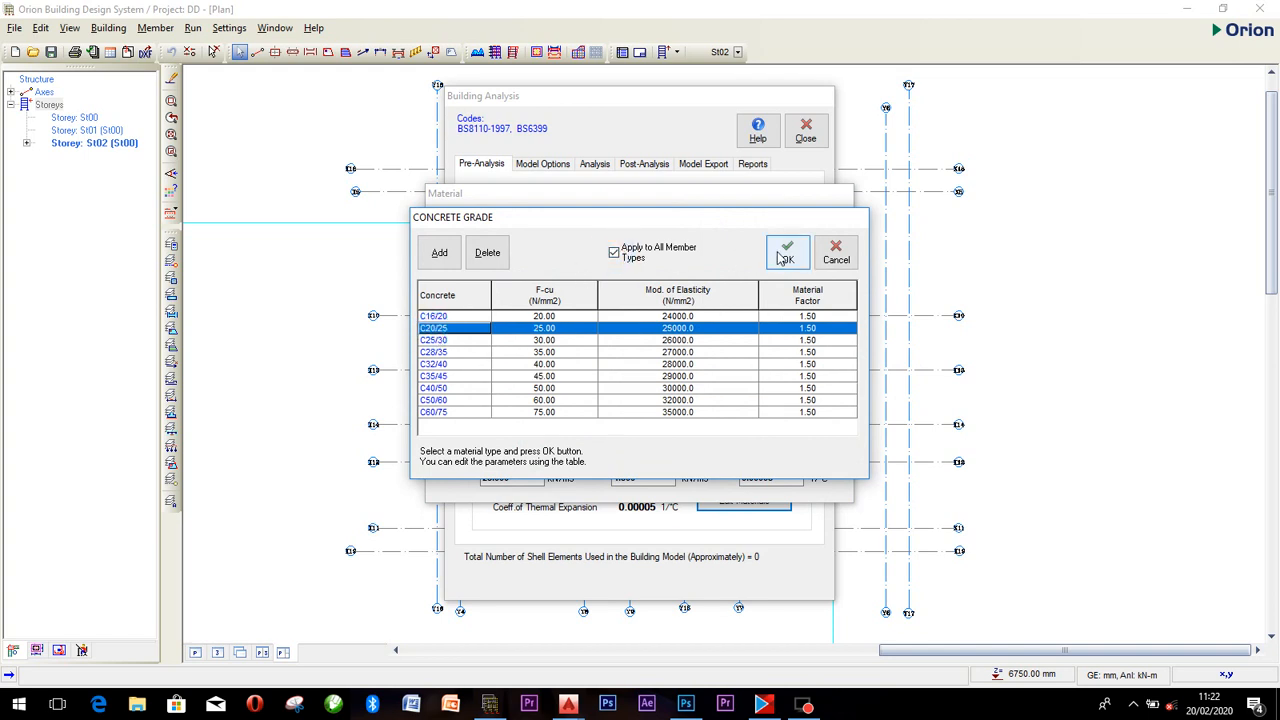
click(788, 252)
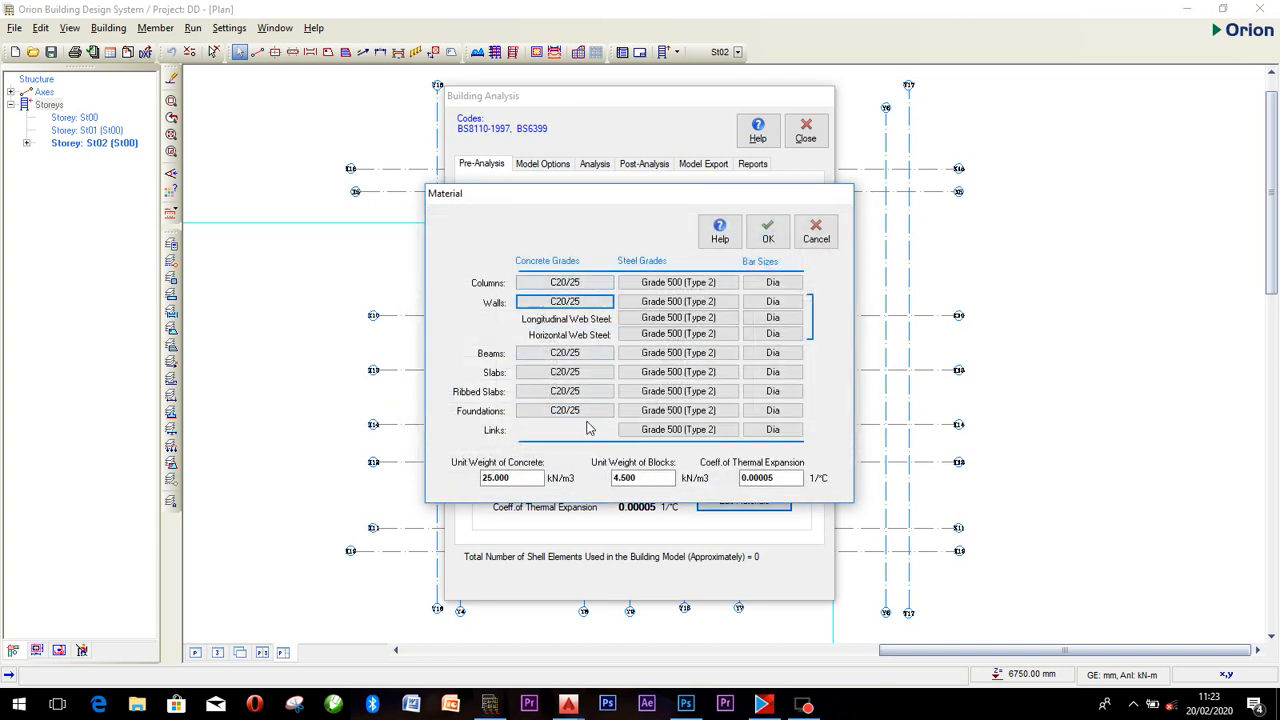
Set the steel grade to Grade 410 (Type 2) for all member types, accept the materials and close the building analysis.
click(672, 284)
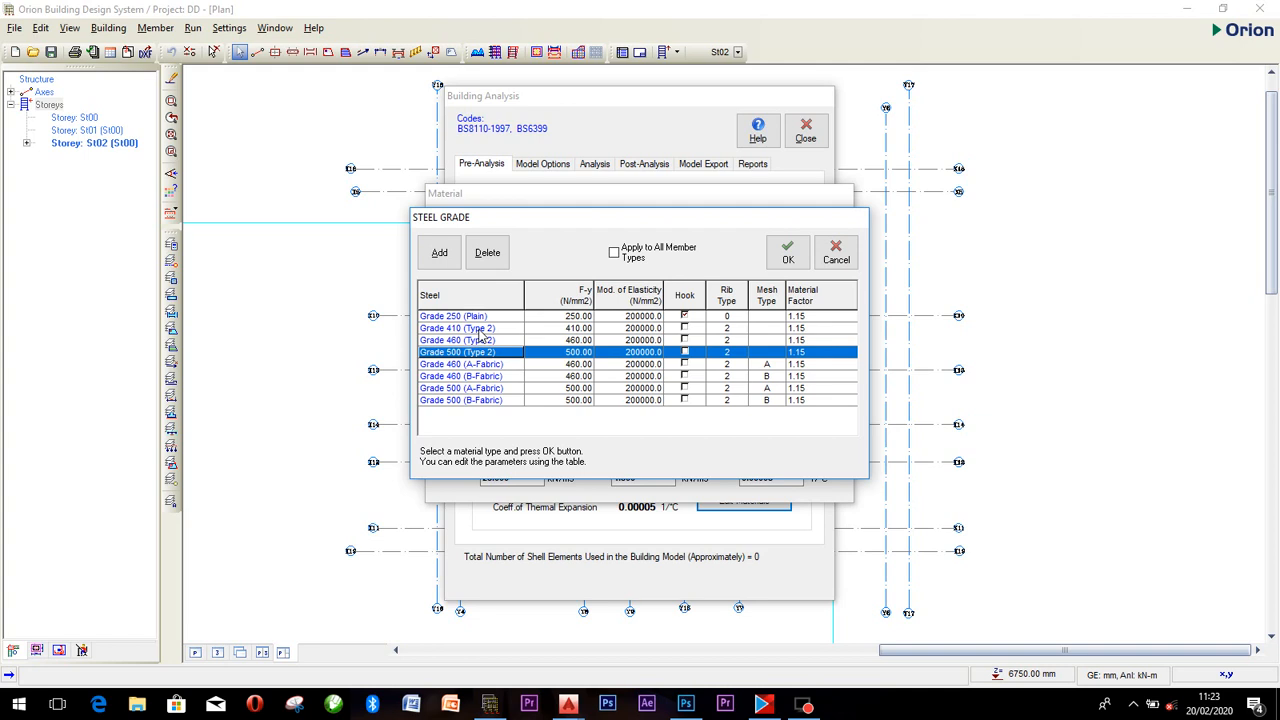
click(478, 330)
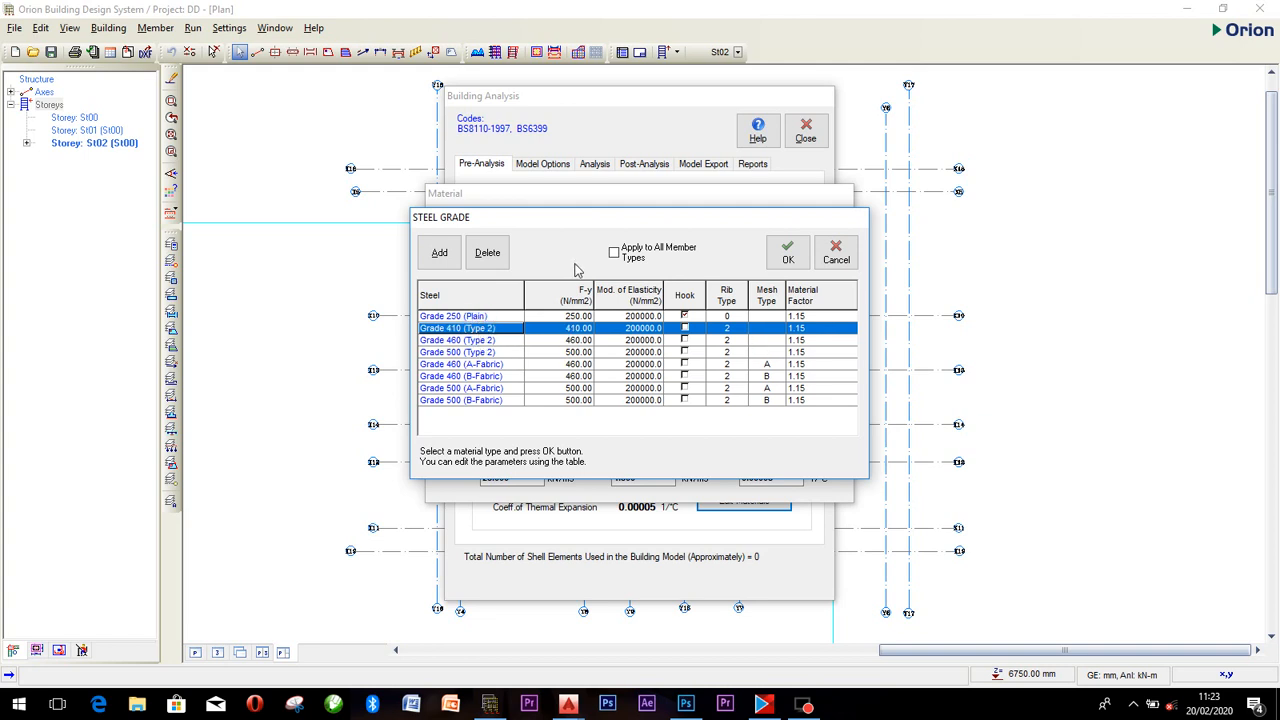
click(614, 252)
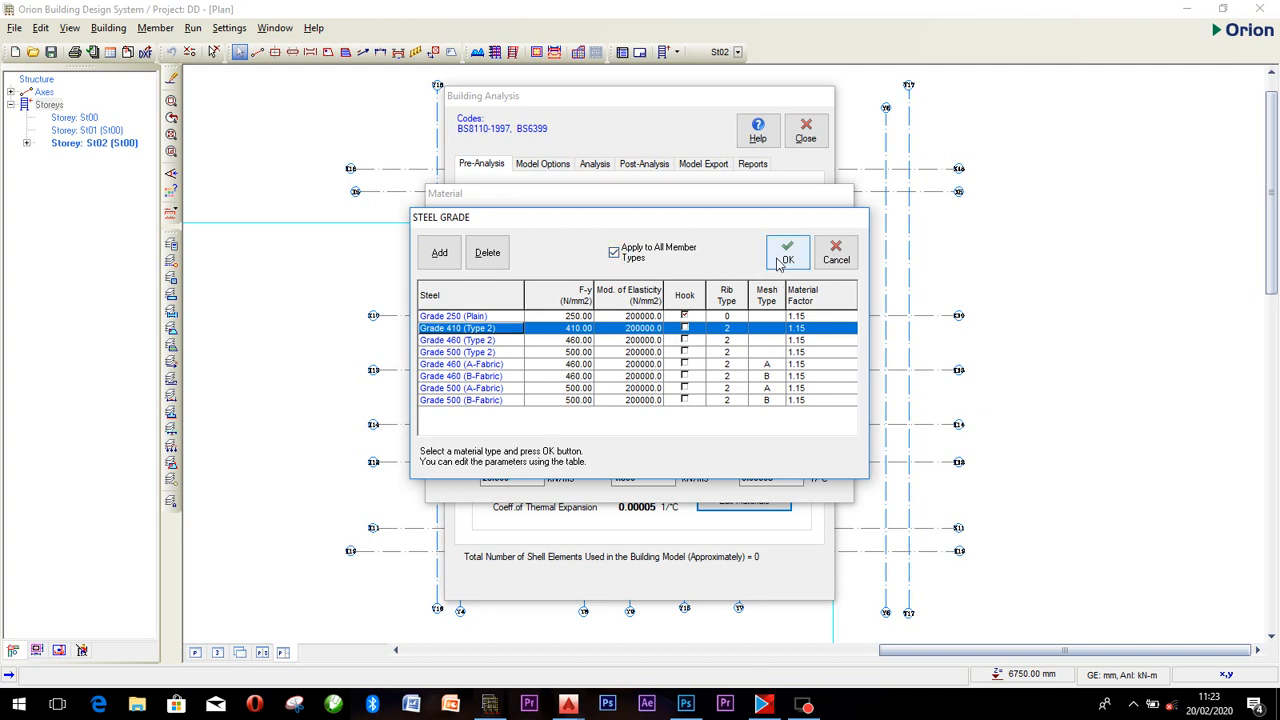
click(788, 254)
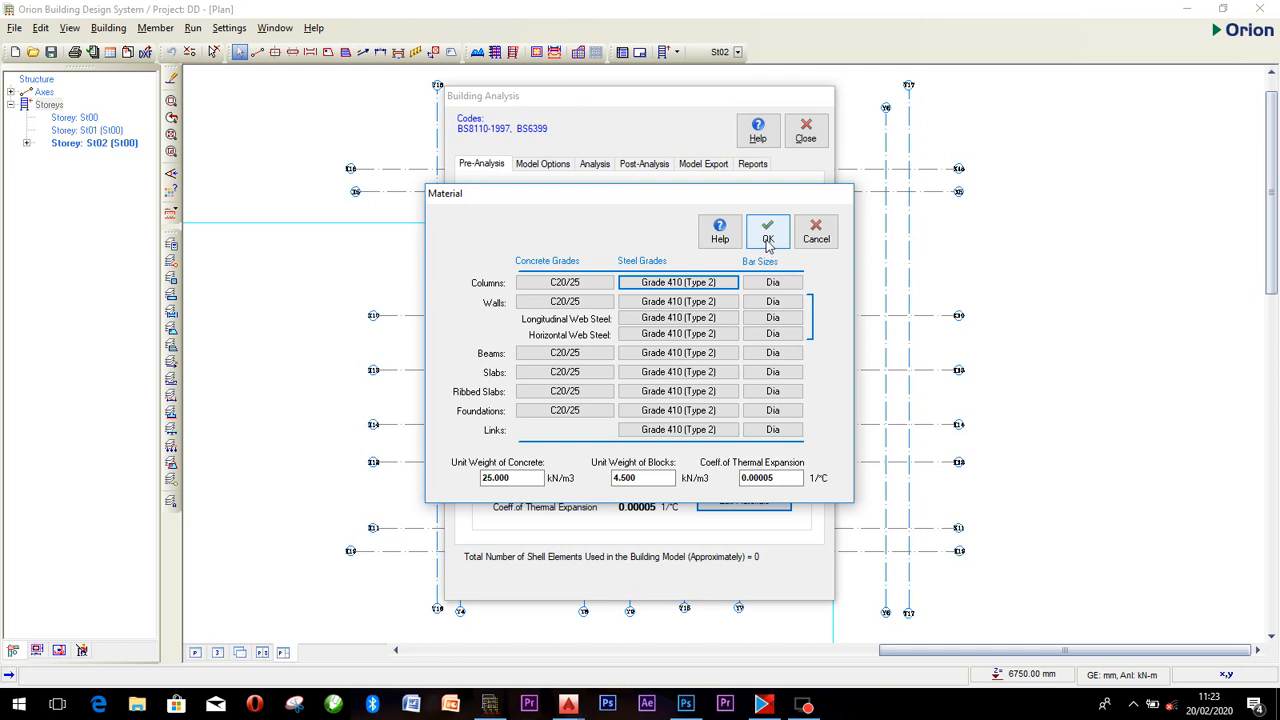
click(767, 236)
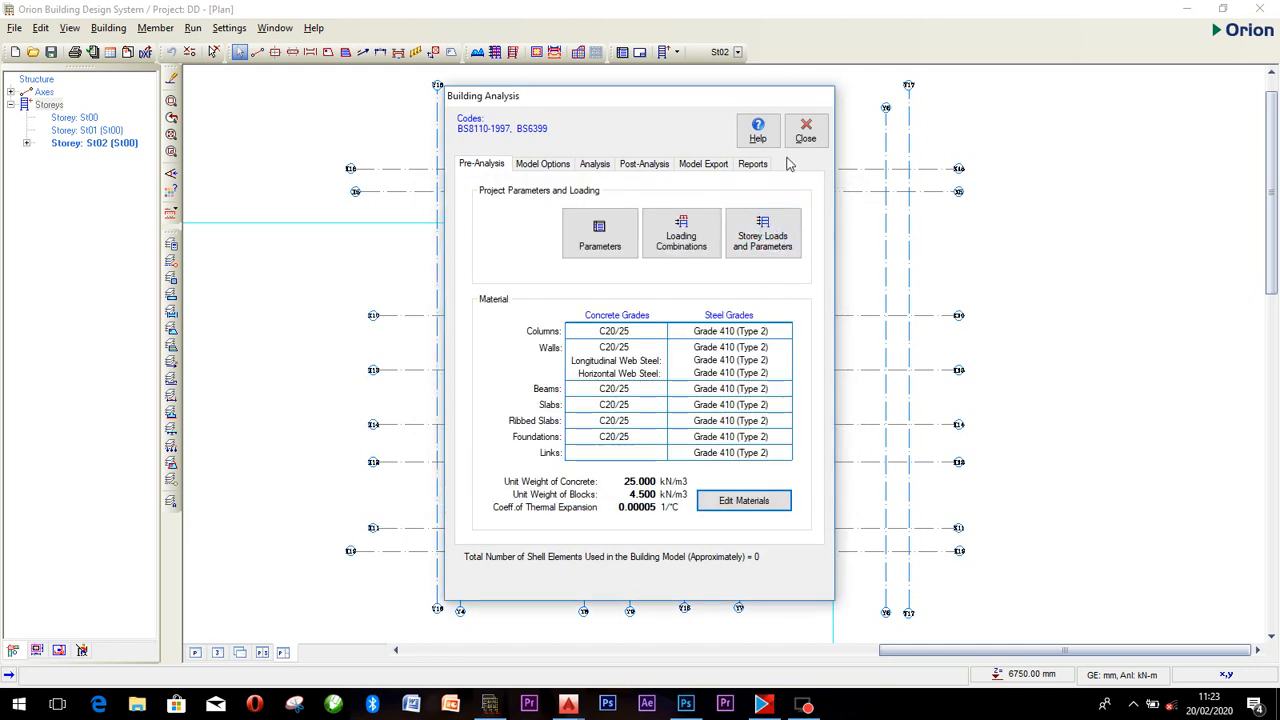
click(806, 131)
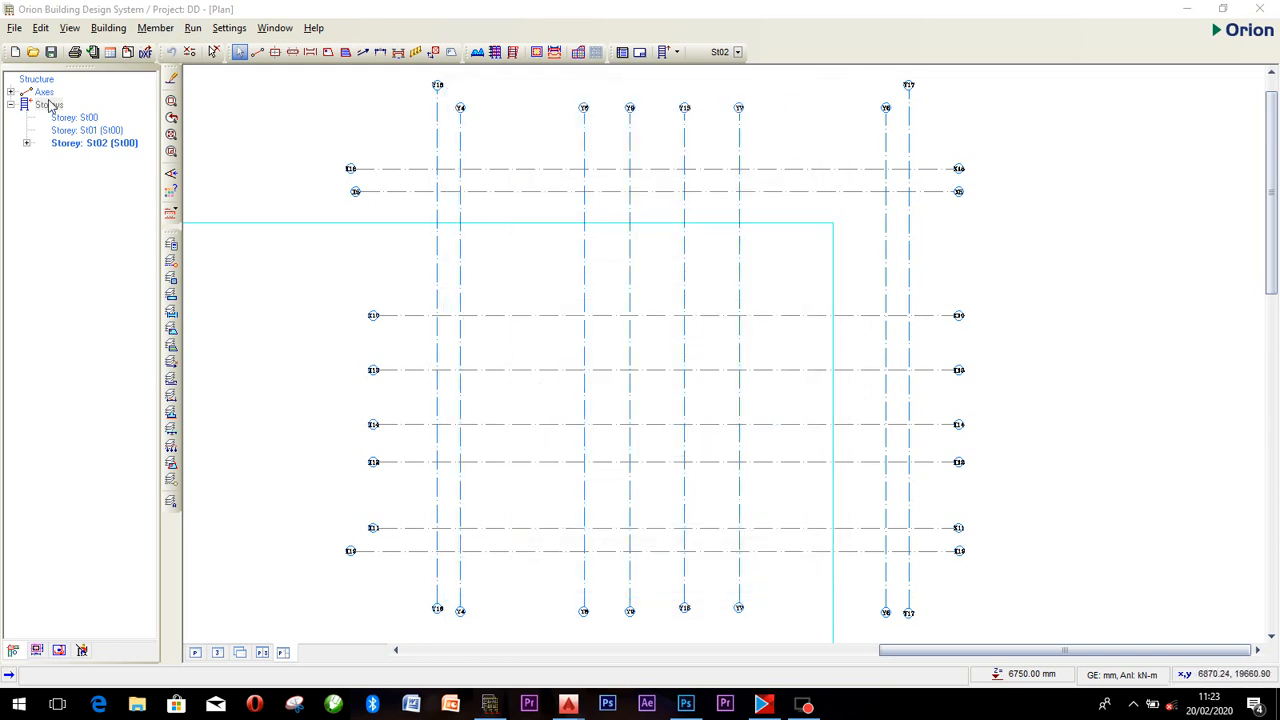
Make storey St01 current and define a column with b1 and b2 of 225 mm, centred on the axis intersection.
click(96, 131)
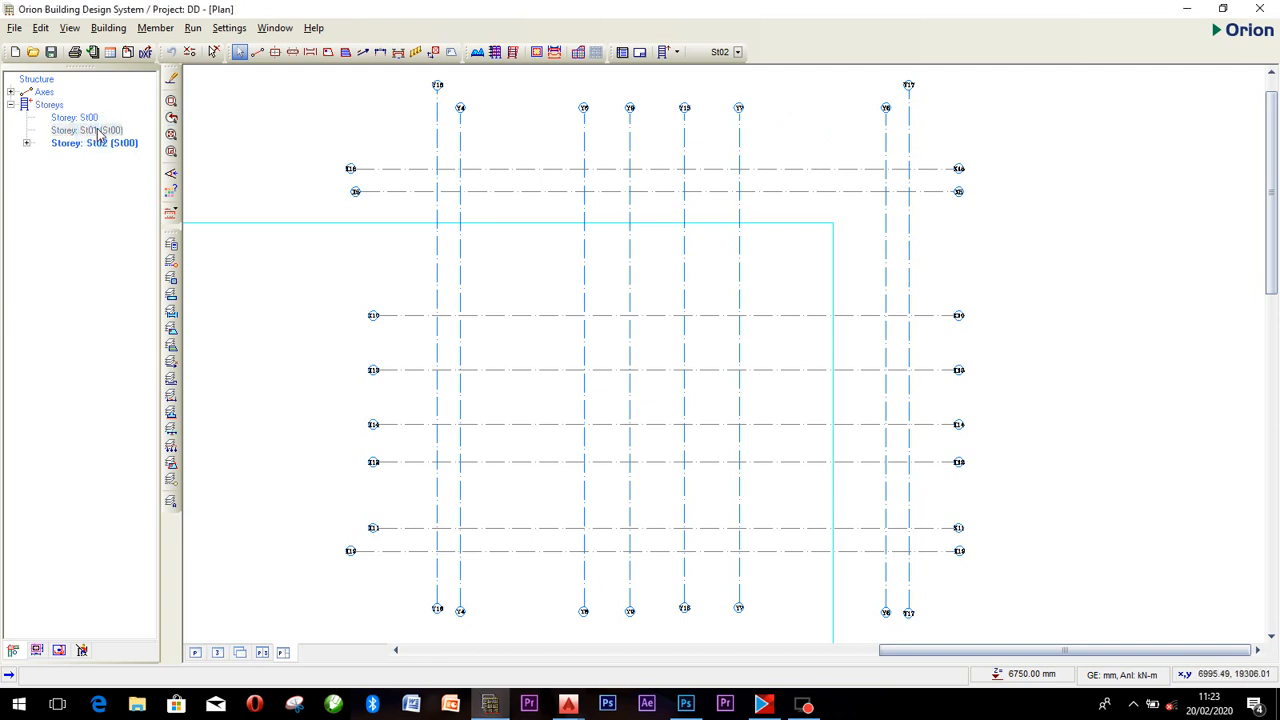
double_click(97, 131)
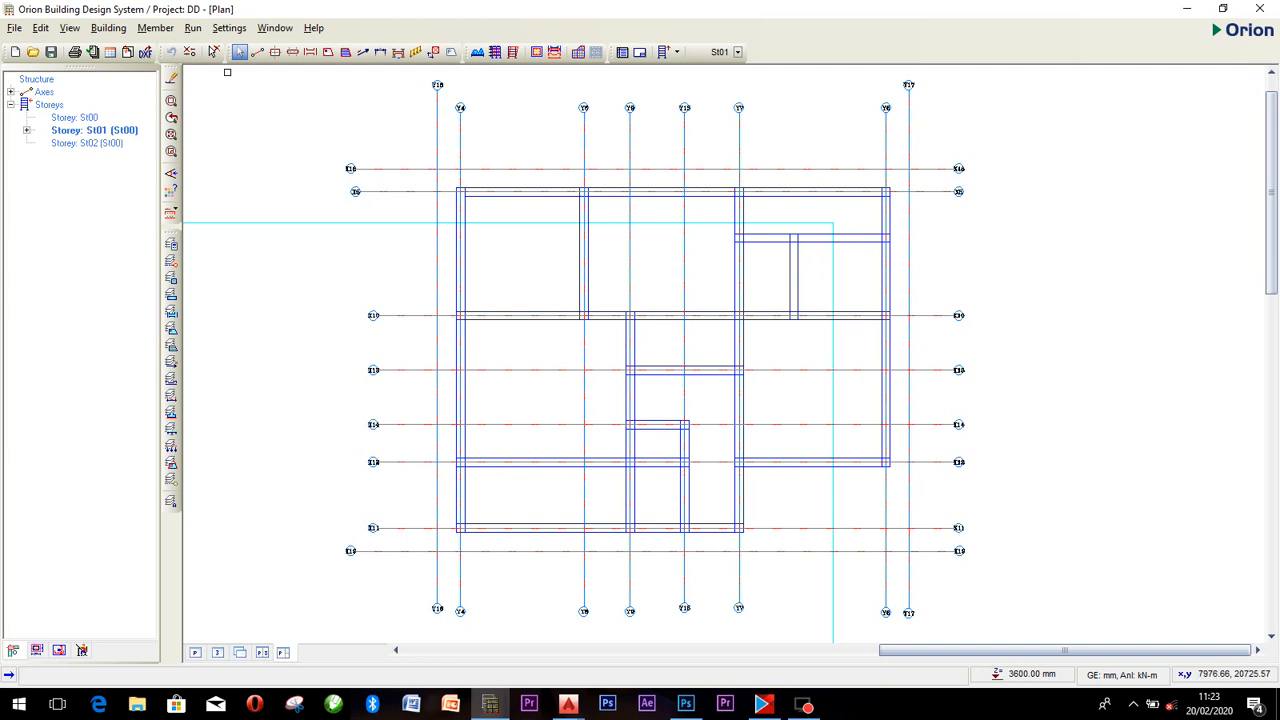
click(275, 56)
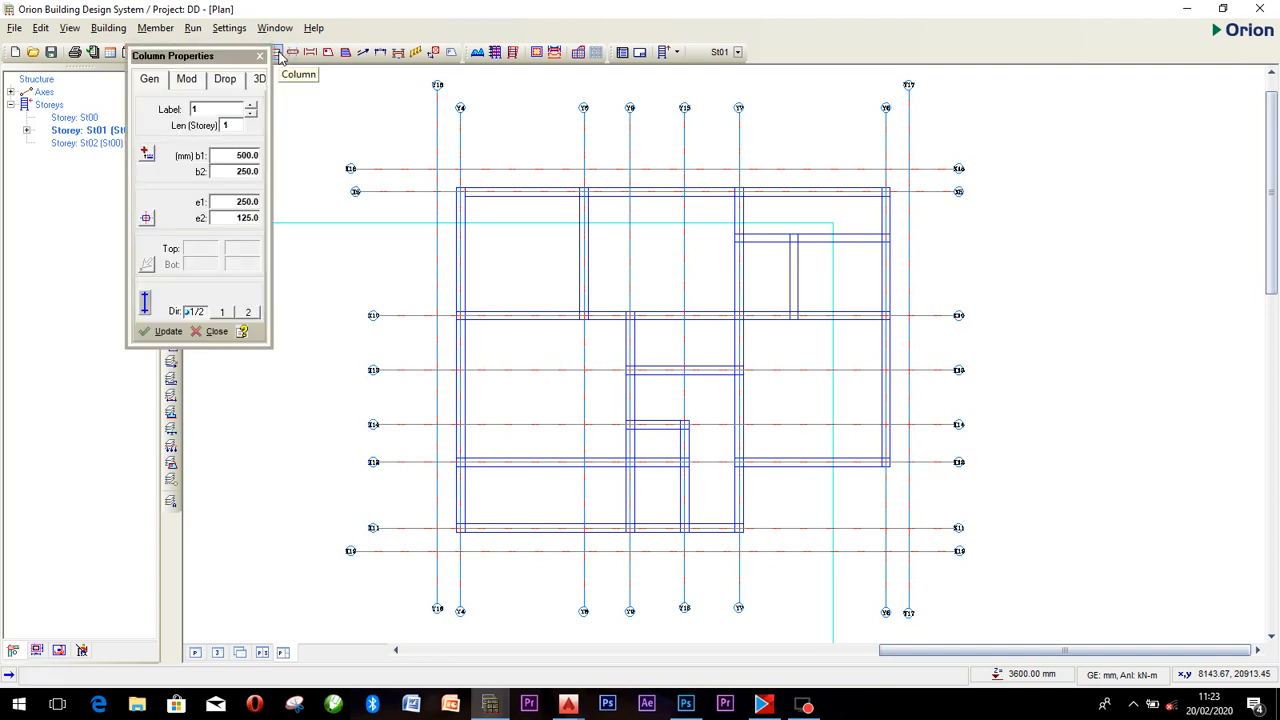
double_click(241, 156)
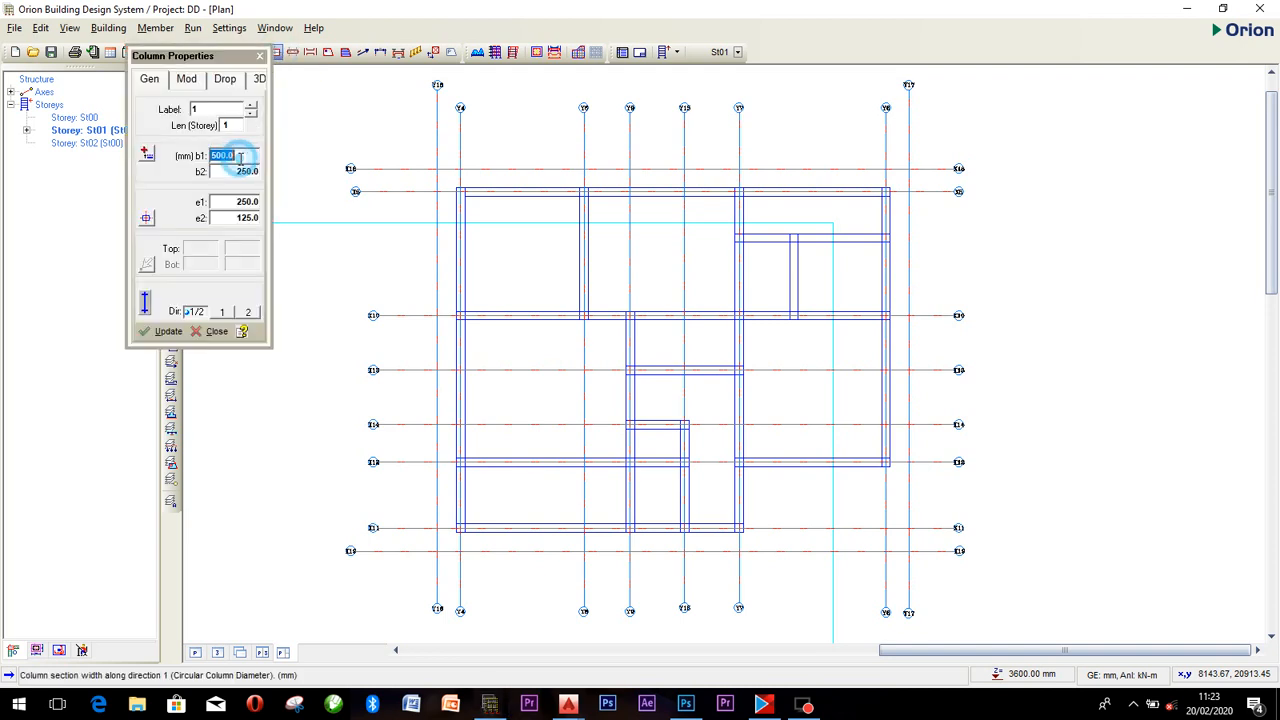
text(225)
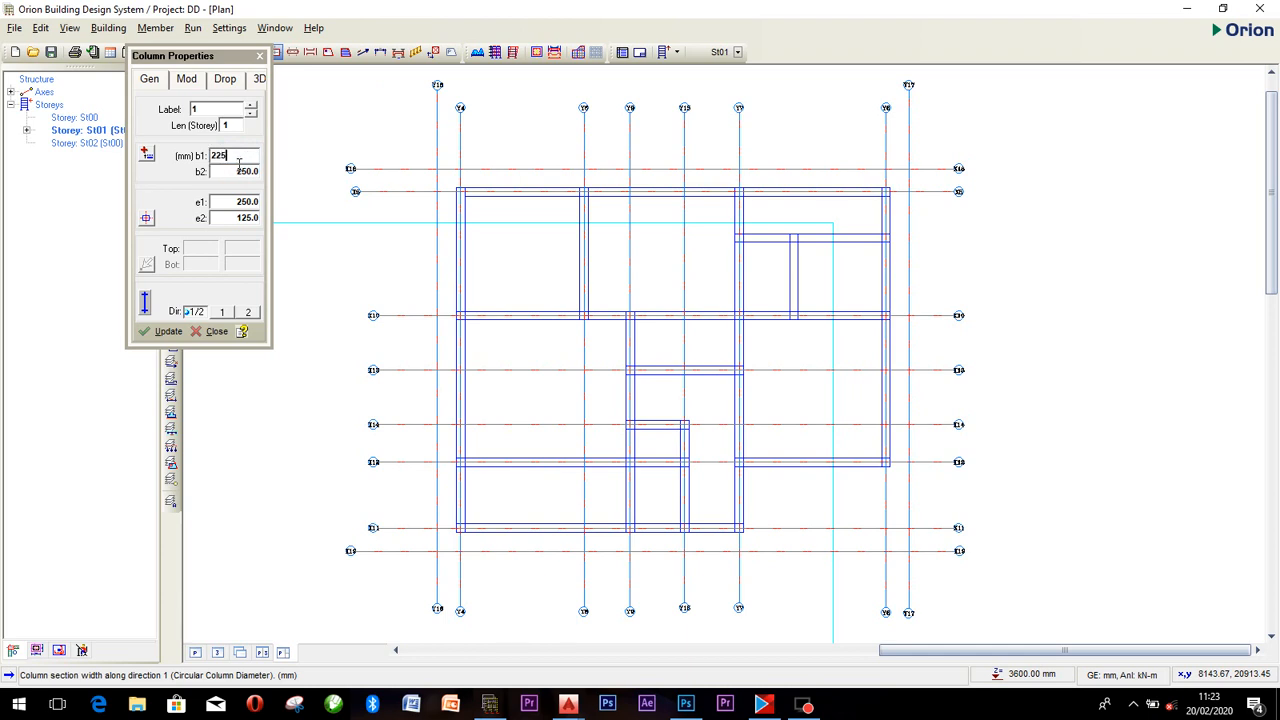
double_click(243, 171)
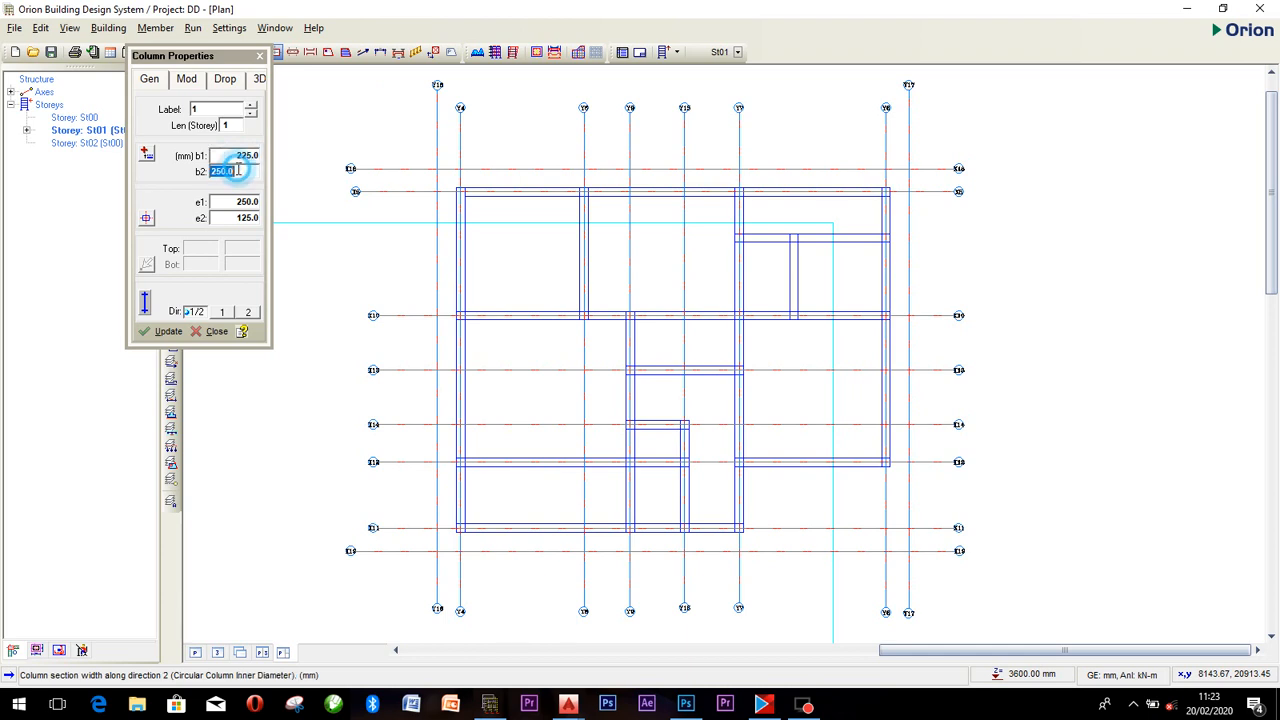
text(225)
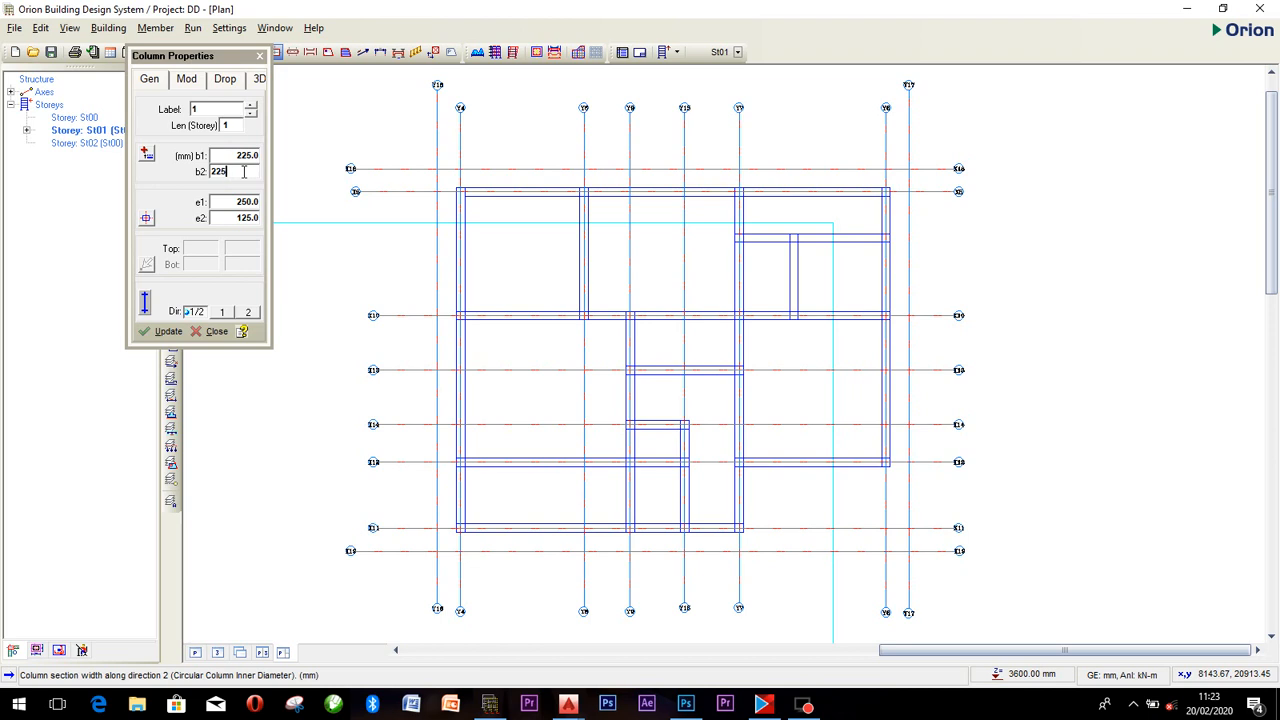
click(149, 224)
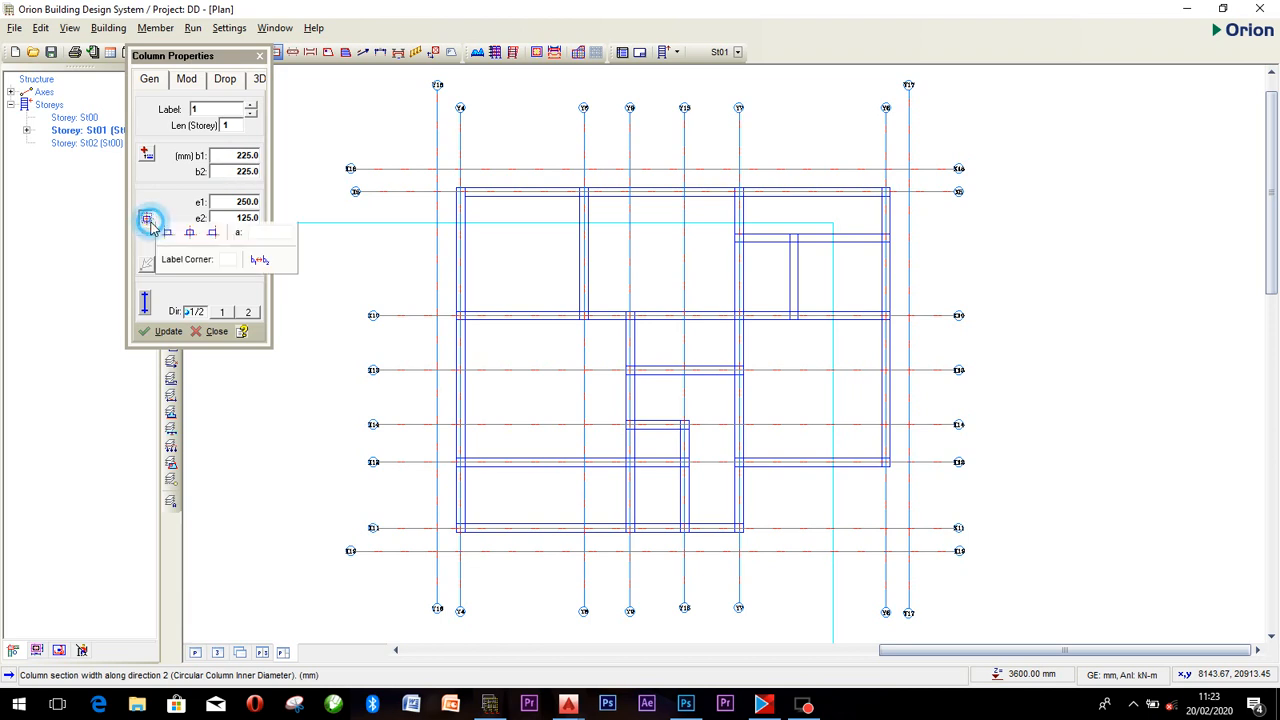
click(185, 257)
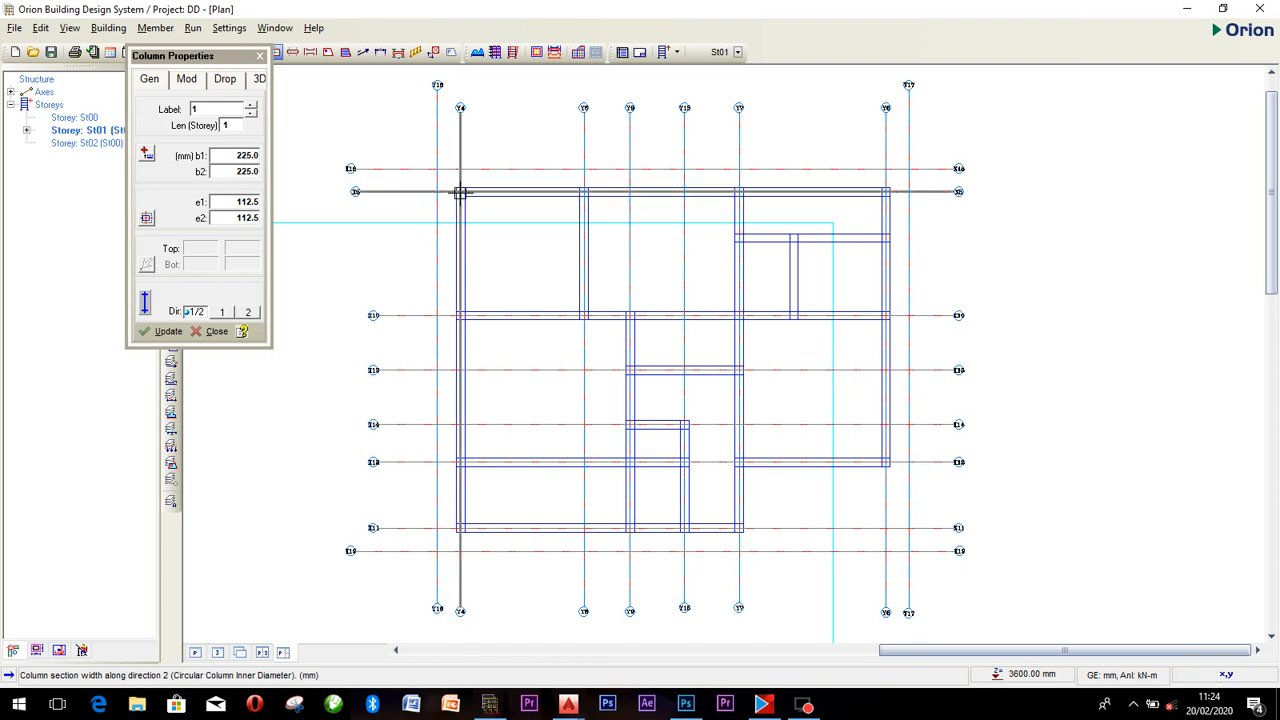
Place 225 x 225 mm columns along axis Y4 at its intersections with X5, X10, X12 and X11.
click(460, 192)
scroll(517, 192, up, 3)
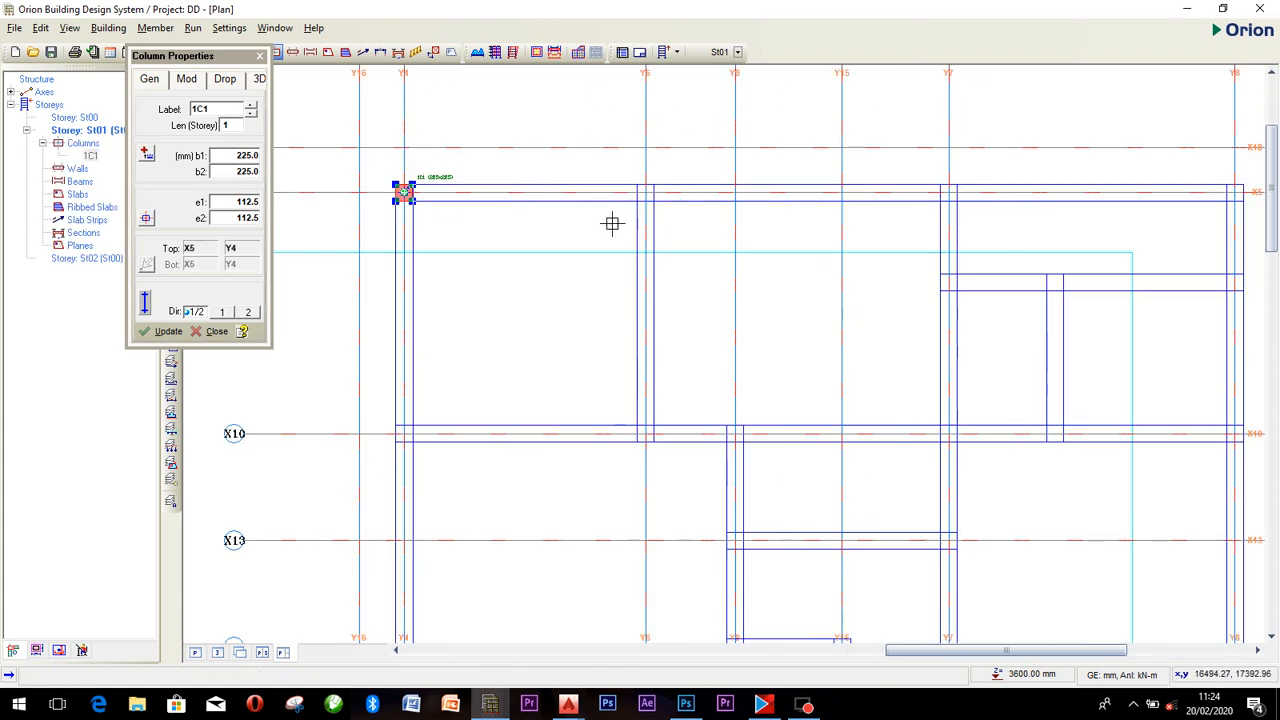
scroll(660, 211, down, 3)
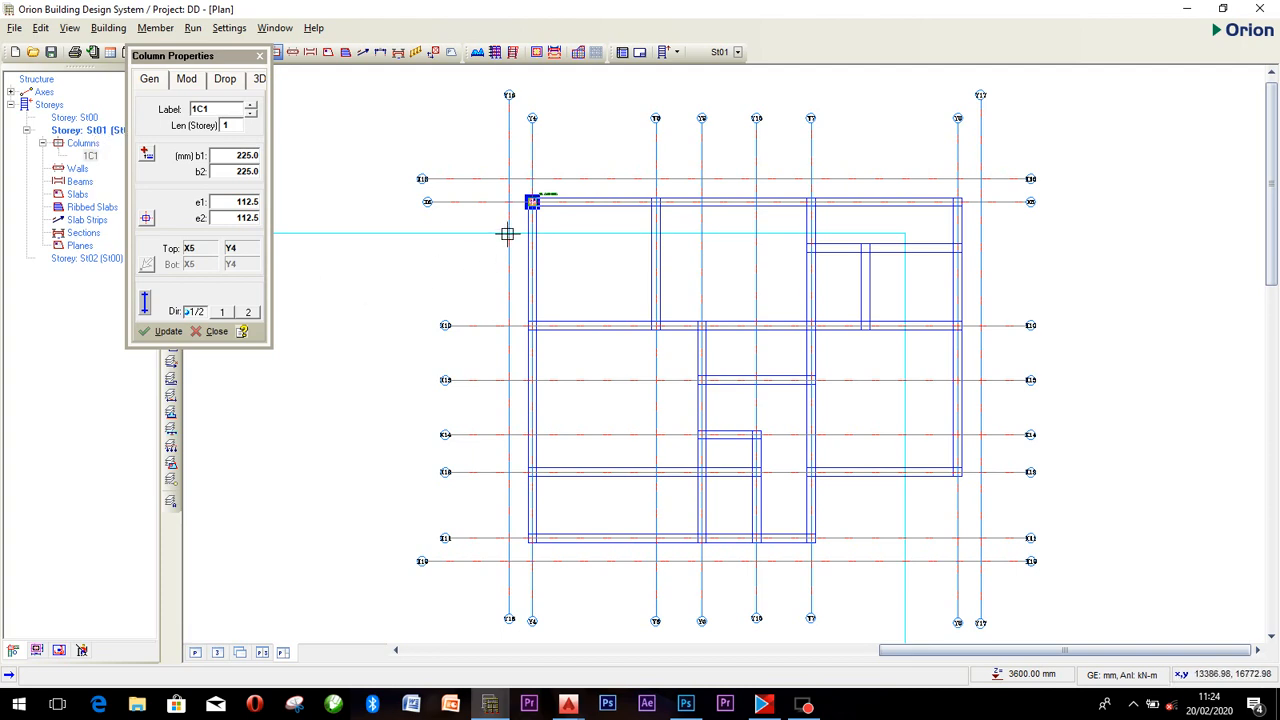
mouse_move(170, 52)
mouse_down()
mouse_move(247, 54)
mouse_move(187, 36)
mouse_up()
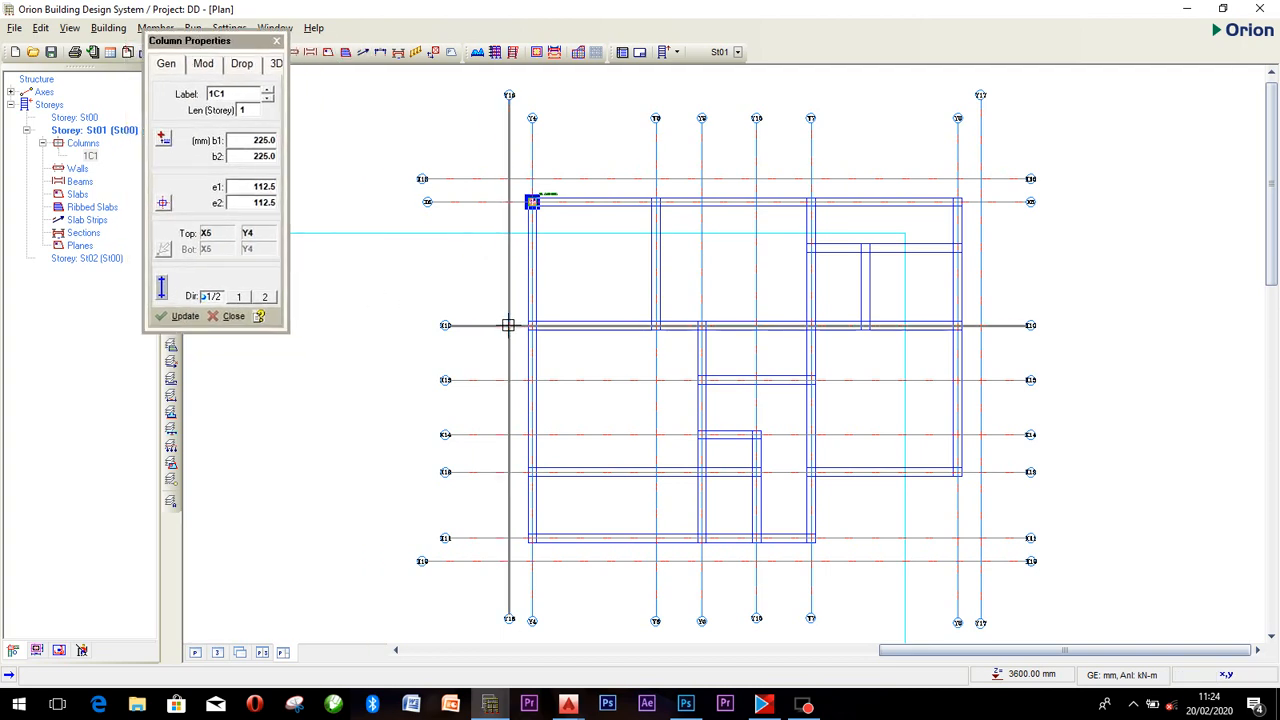
scroll(530, 330, up, 5)
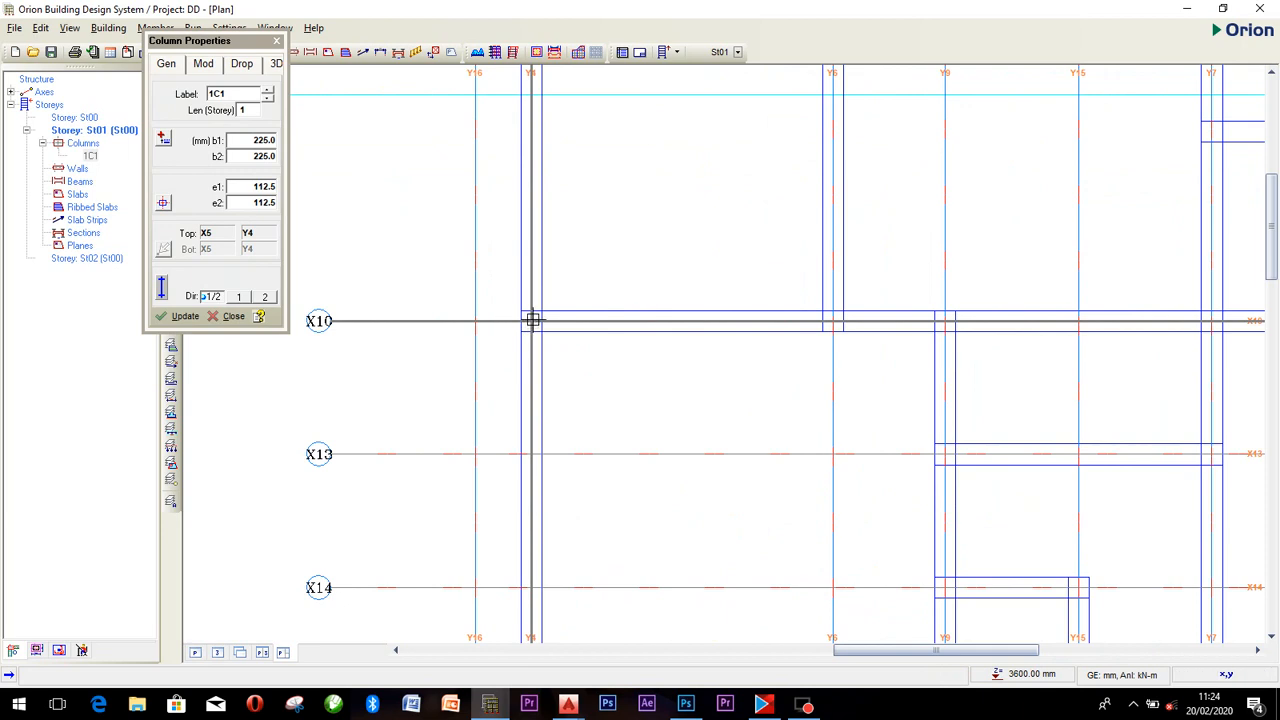
click(527, 321)
scroll(527, 321, down, 4)
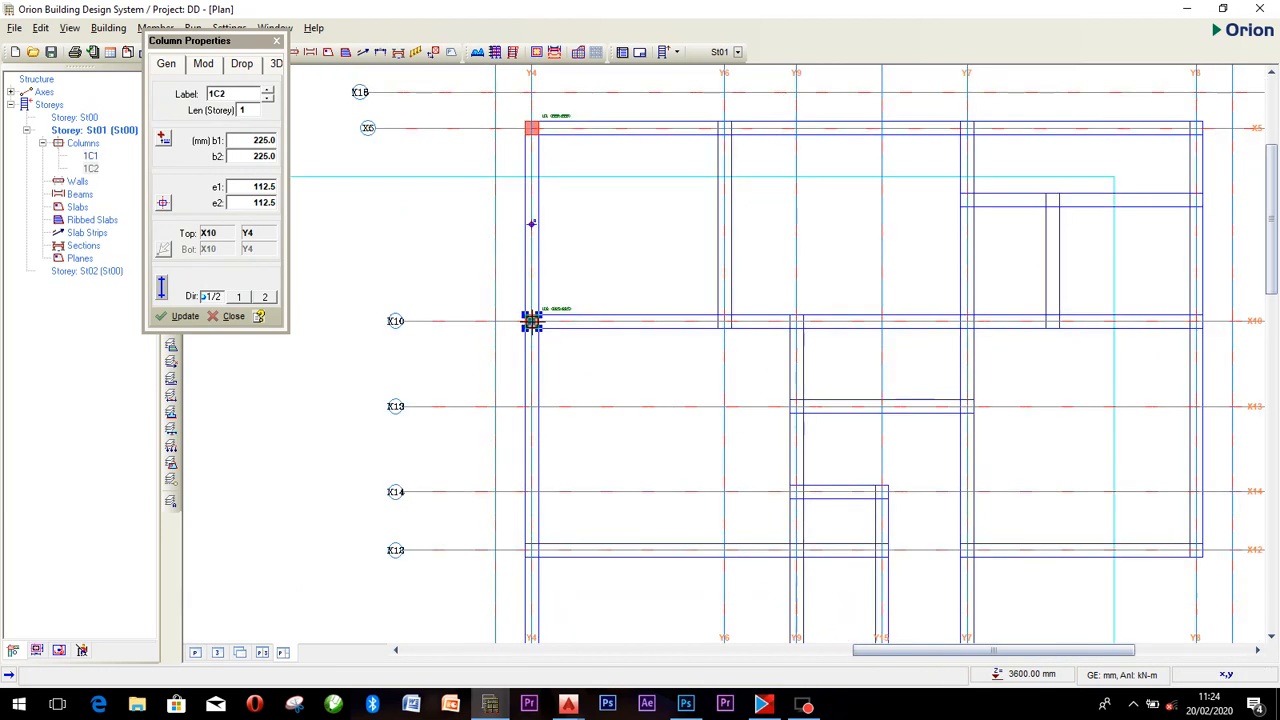
middle_drag(646, 412, 497, 337)
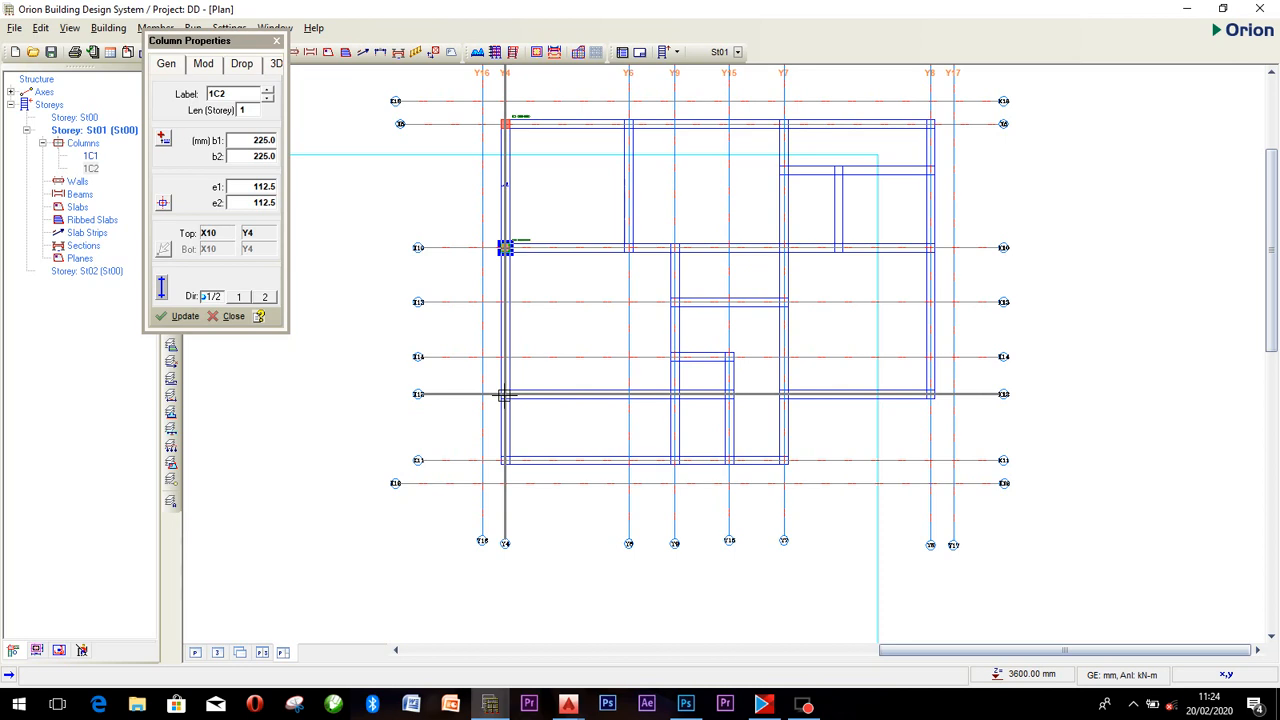
click(505, 394)
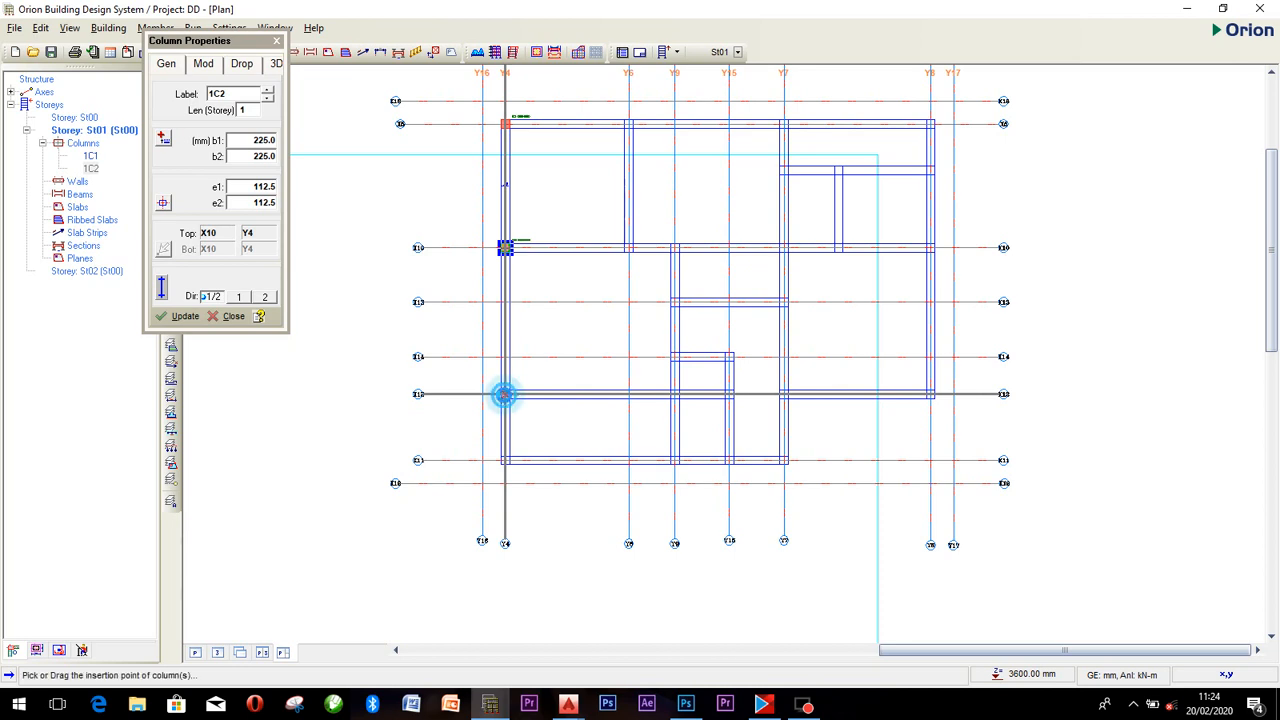
click(503, 460)
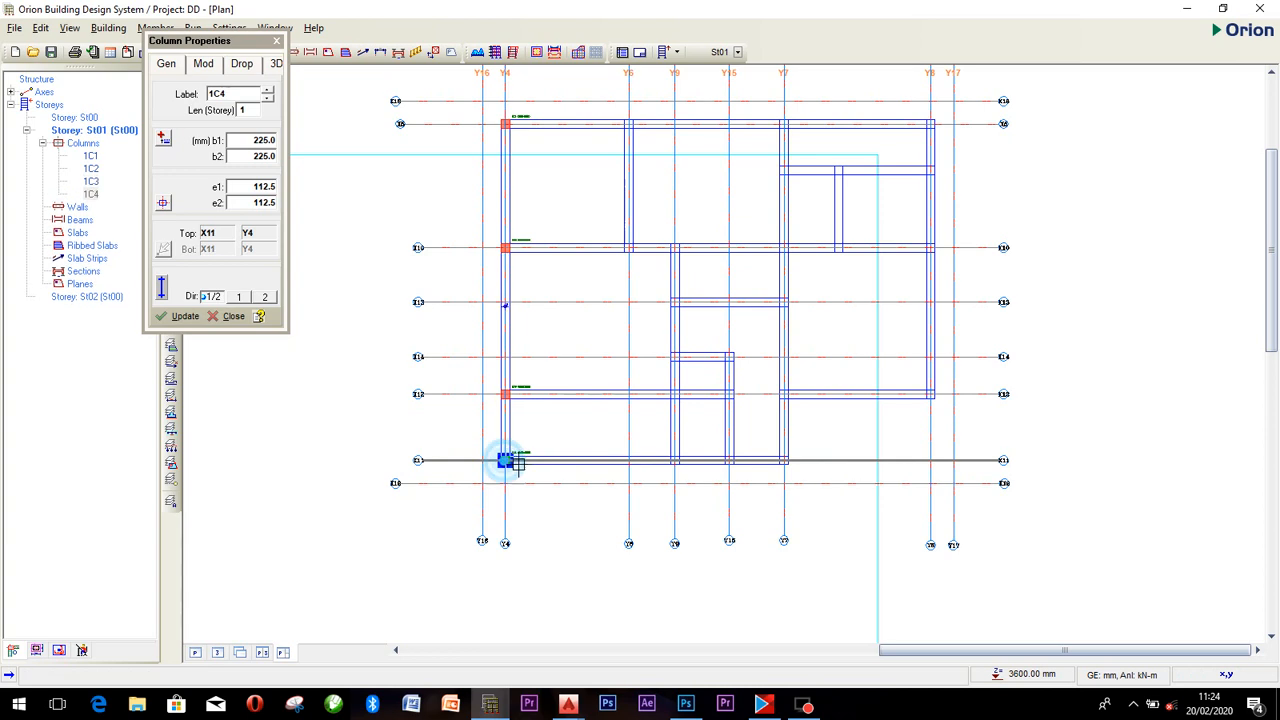
Place 225 x 225 mm columns along axis X11 at its intersections with Y9, Y15 and Y7.
click(673, 460)
click(729, 460)
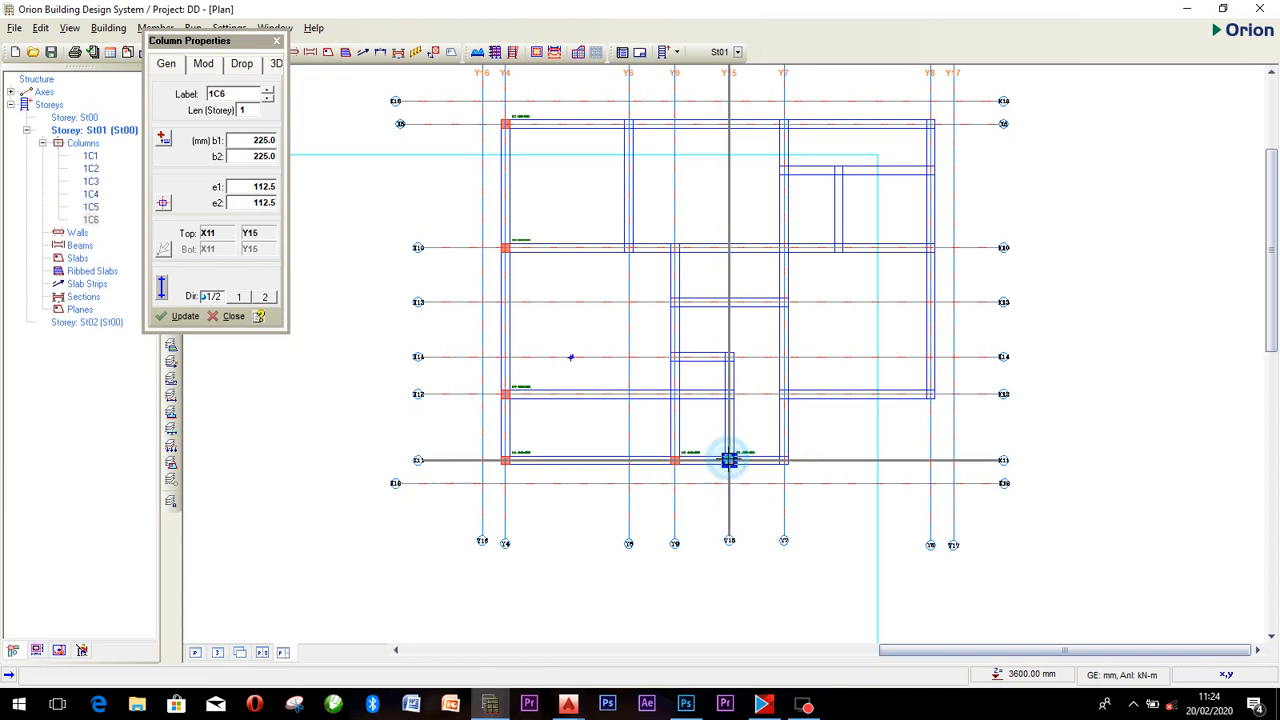
scroll(729, 460, up, 5)
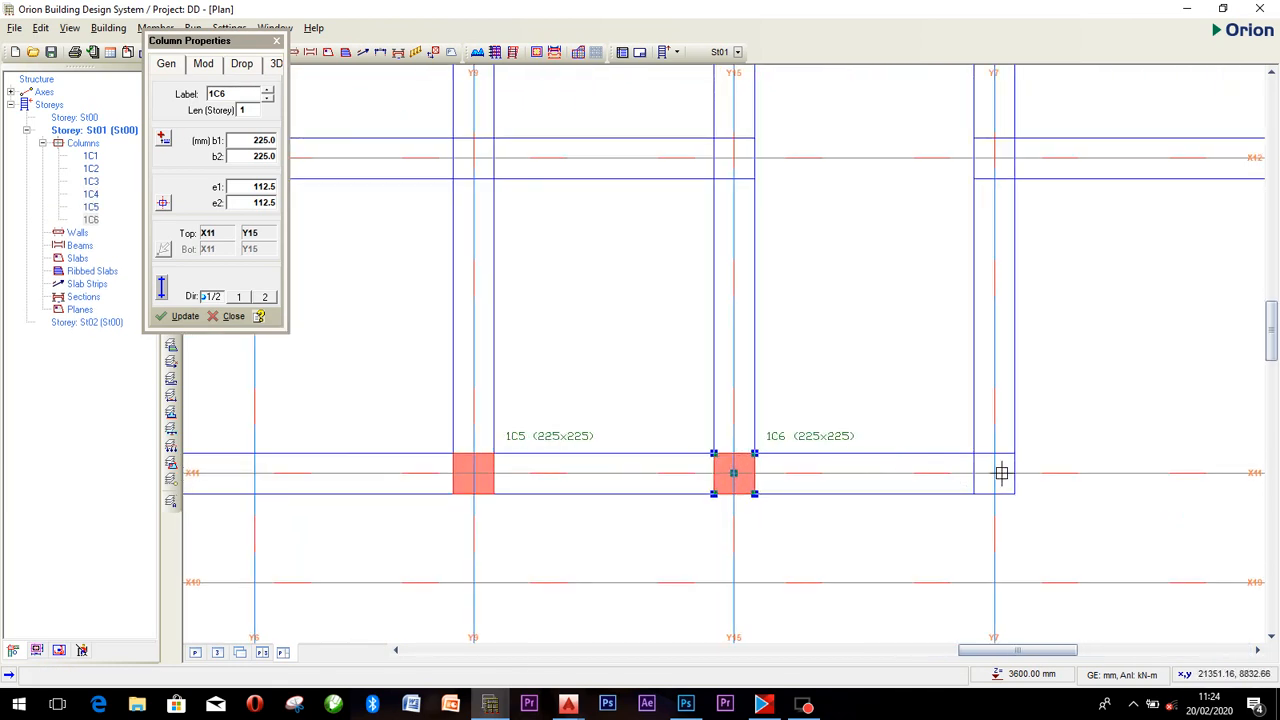
click(1000, 473)
Place 225 x 225 mm columns on axis X14 at Y9 and Y15, and on axis X13 at Y7 and Y9.
scroll(994, 471, down, 3)
middle_drag(827, 314, 740, 411)
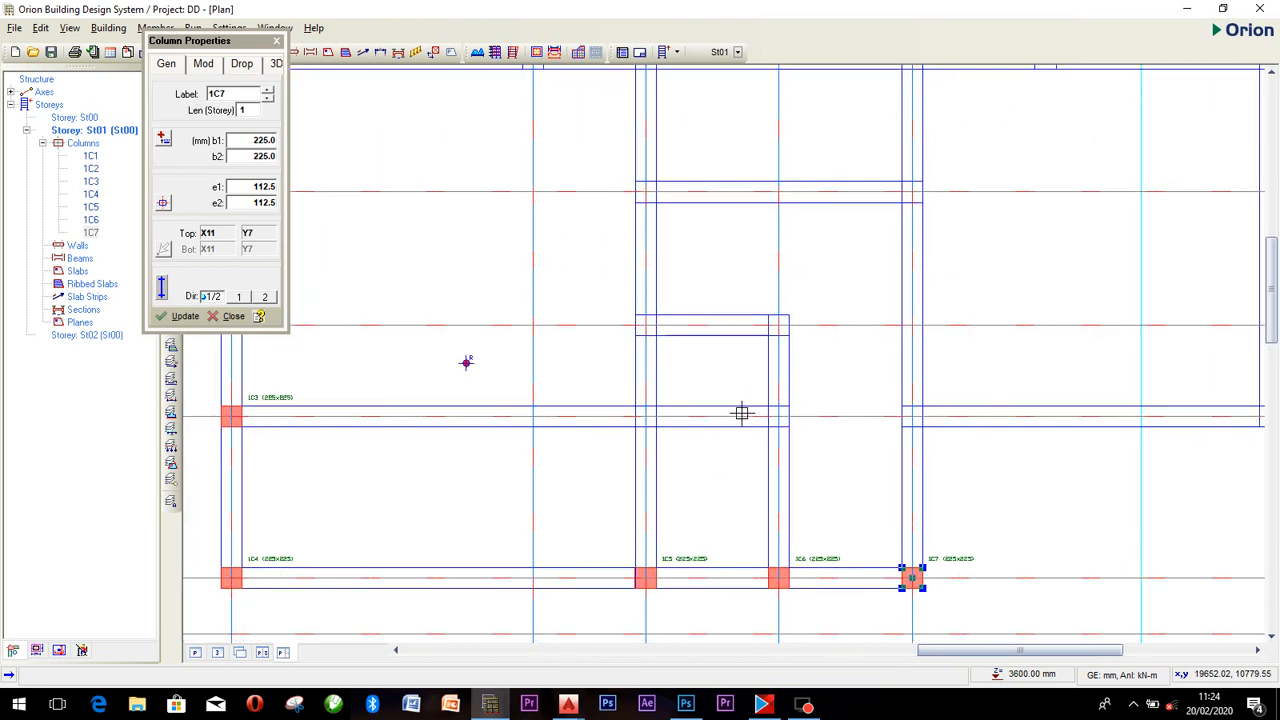
click(645, 325)
click(778, 325)
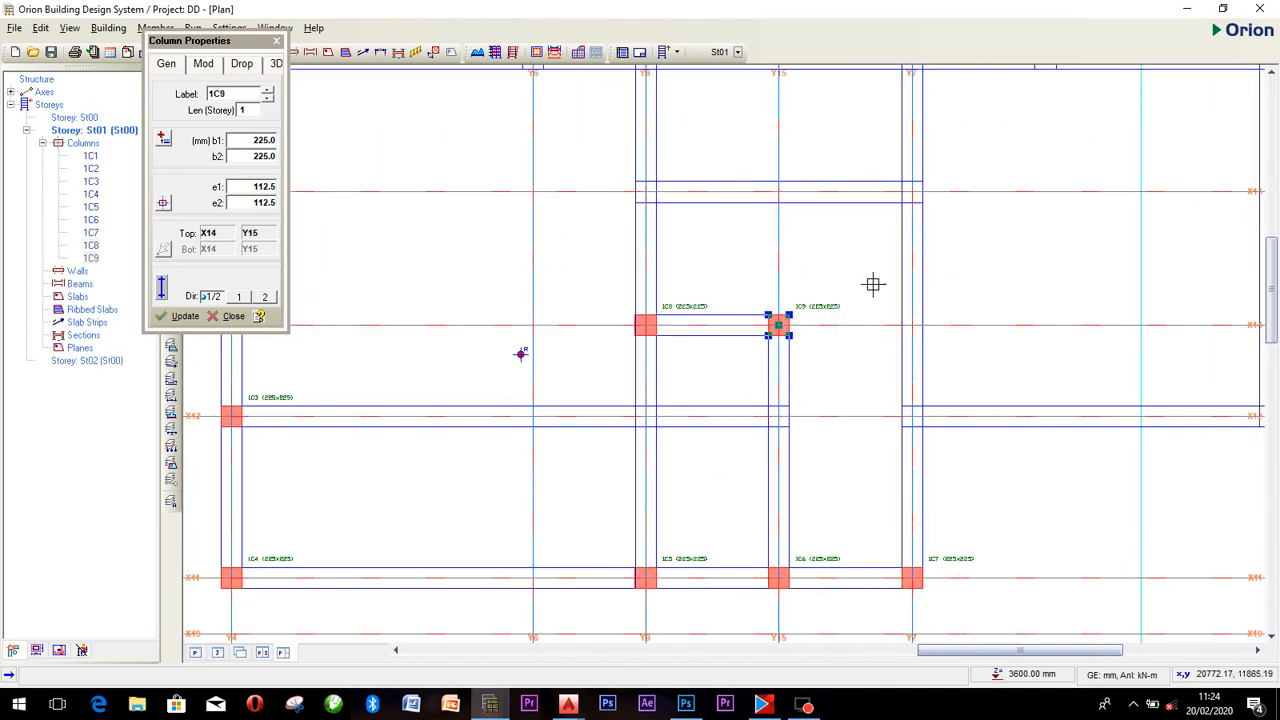
click(912, 191)
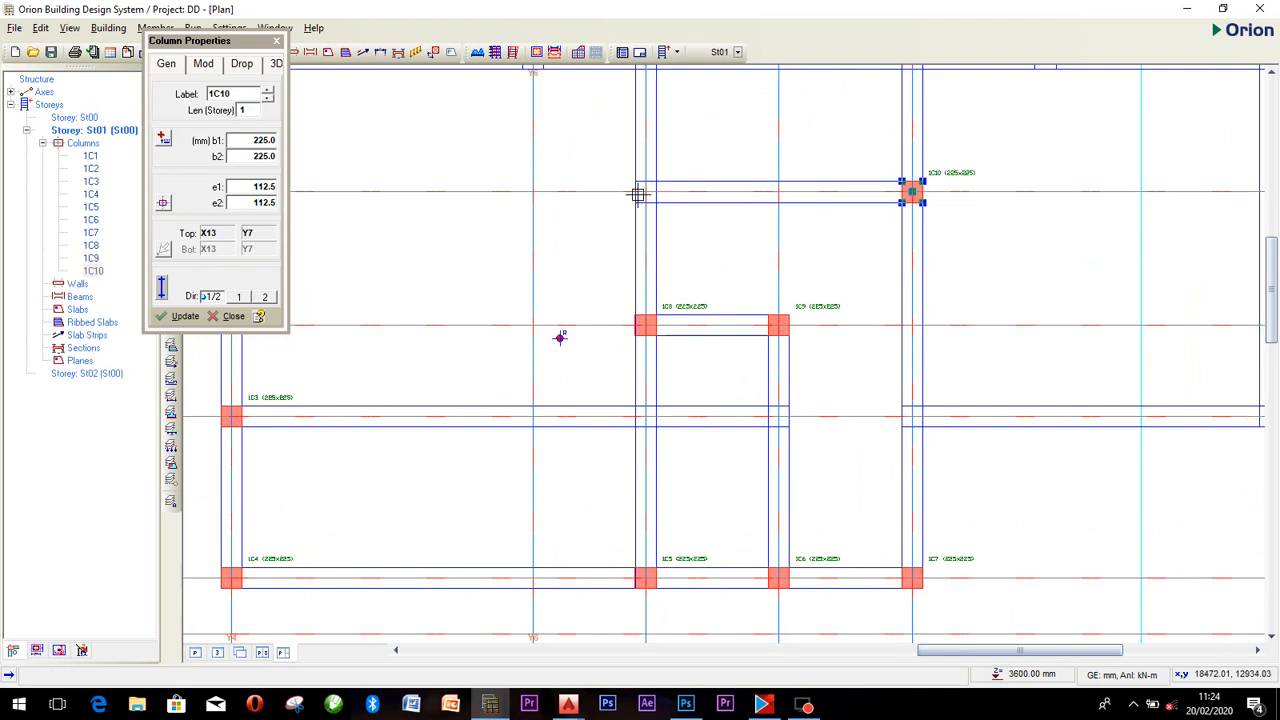
click(645, 191)
Place 225 x 225 mm columns along axis X5 at its intersections with Y6, Y7 and Y8.
scroll(650, 196, down, 2)
middle_drag(724, 244, 693, 350)
middle_drag(731, 286, 678, 348)
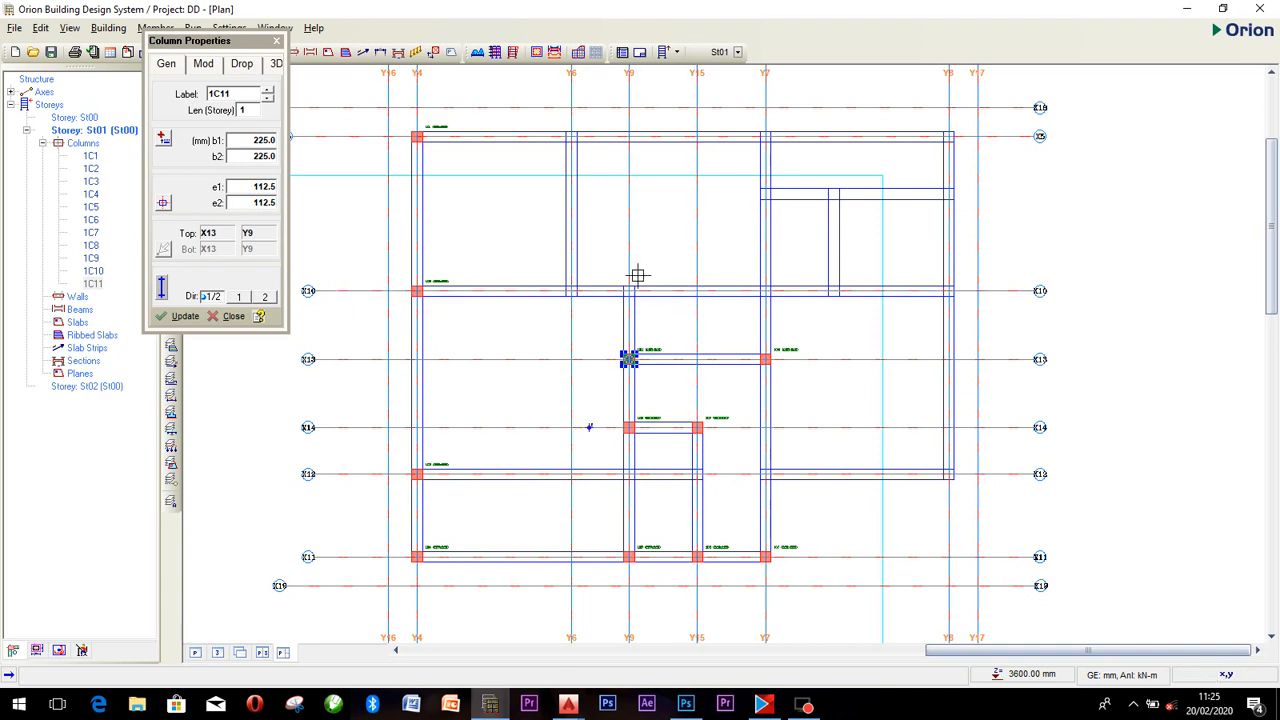
scroll(583, 133, up, 1)
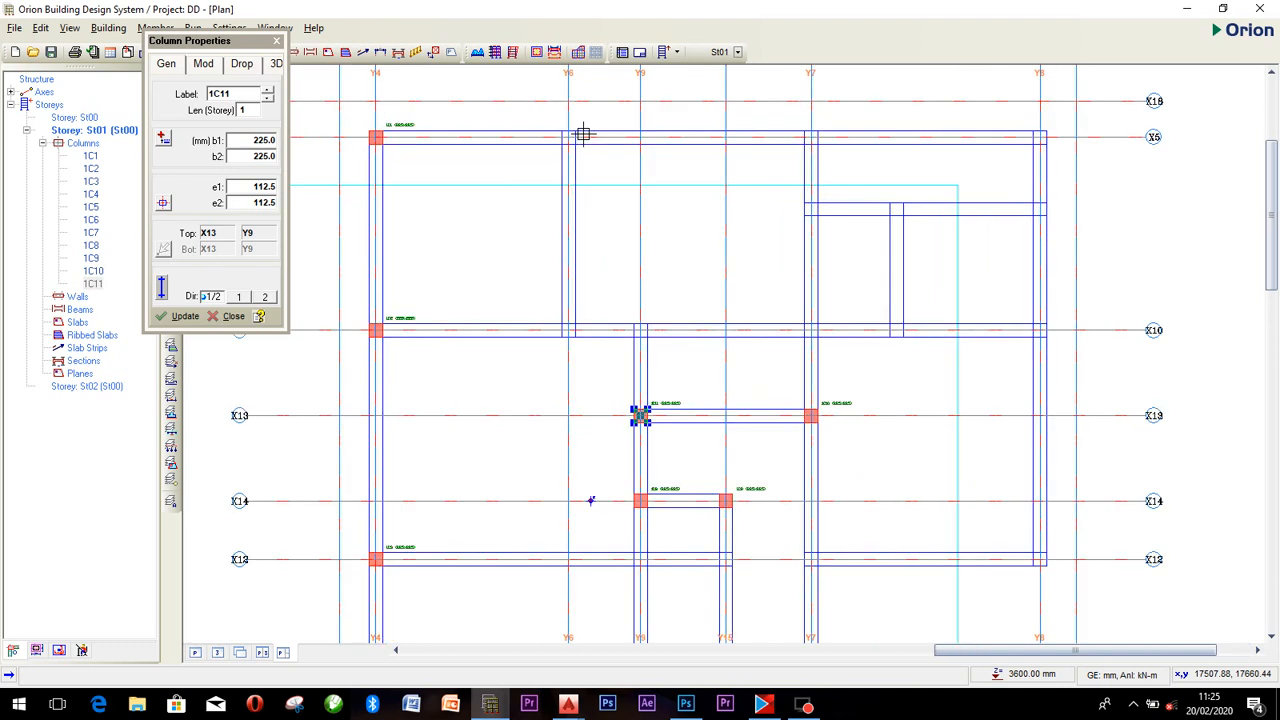
click(566, 136)
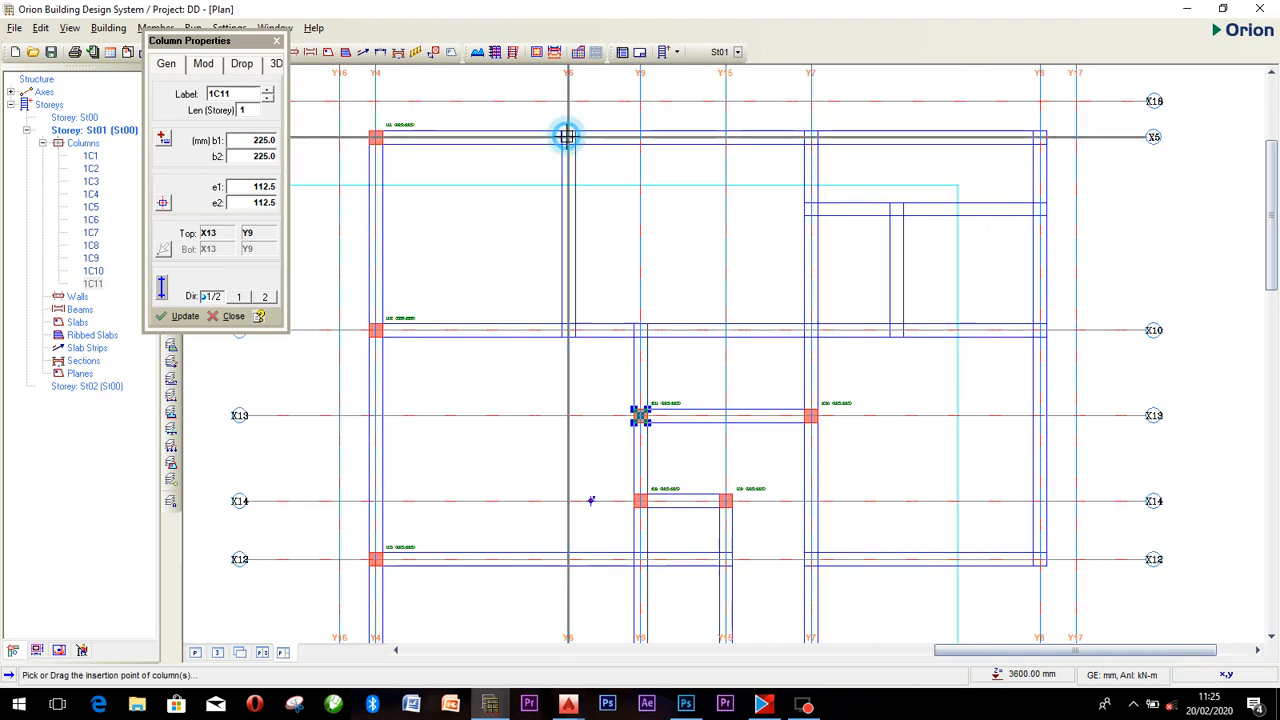
click(811, 135)
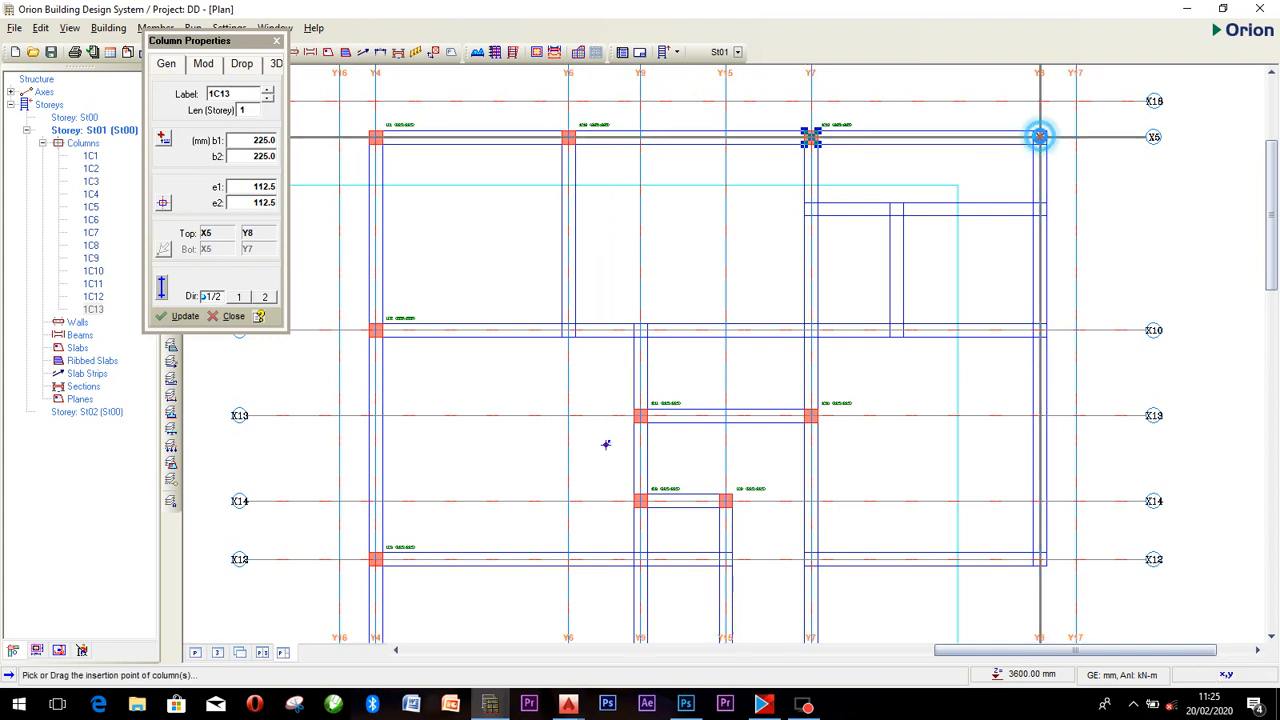
click(1040, 136)
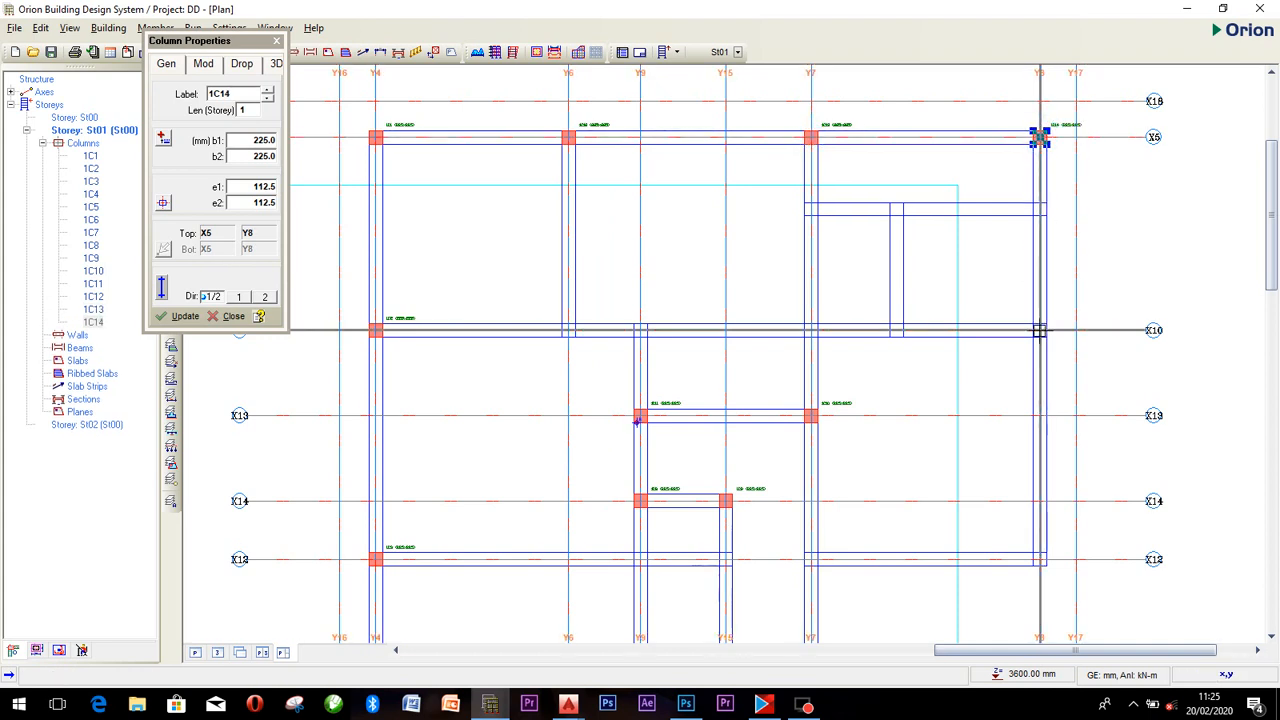
Place 225 x 225 mm columns along axis X10 at its intersections with Y8, Y7 and Y6.
click(1040, 330)
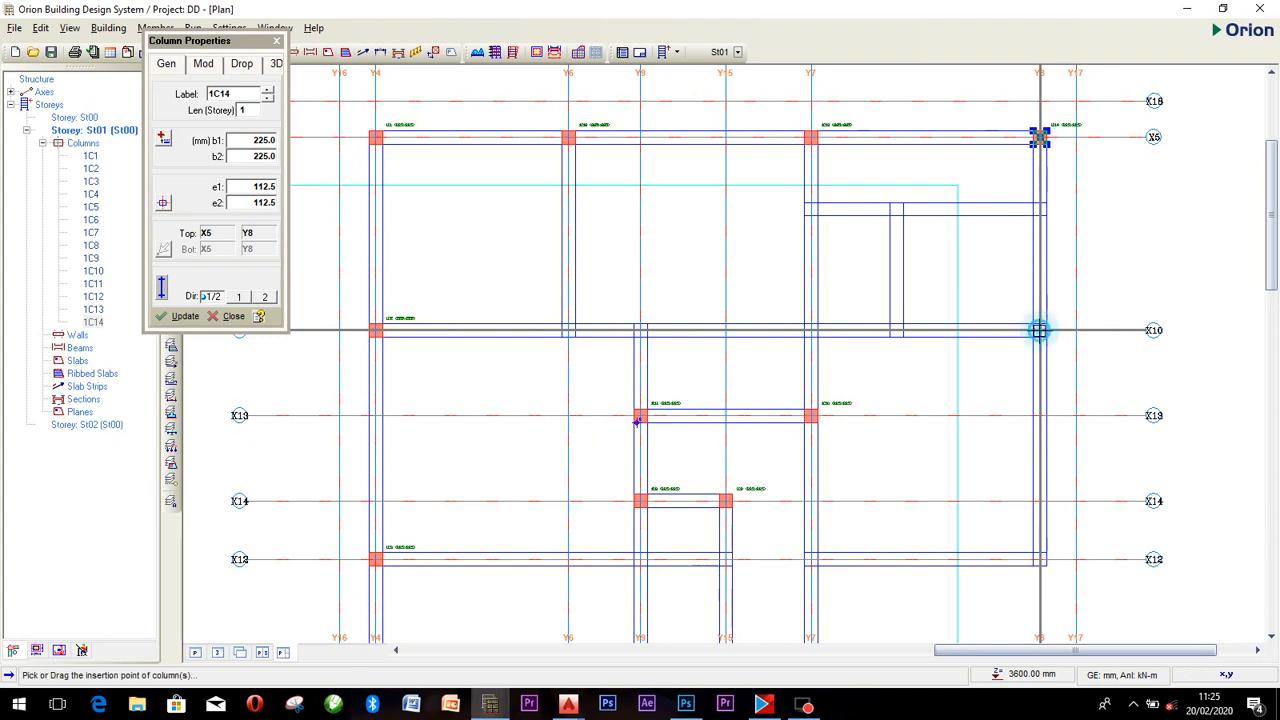
click(810, 330)
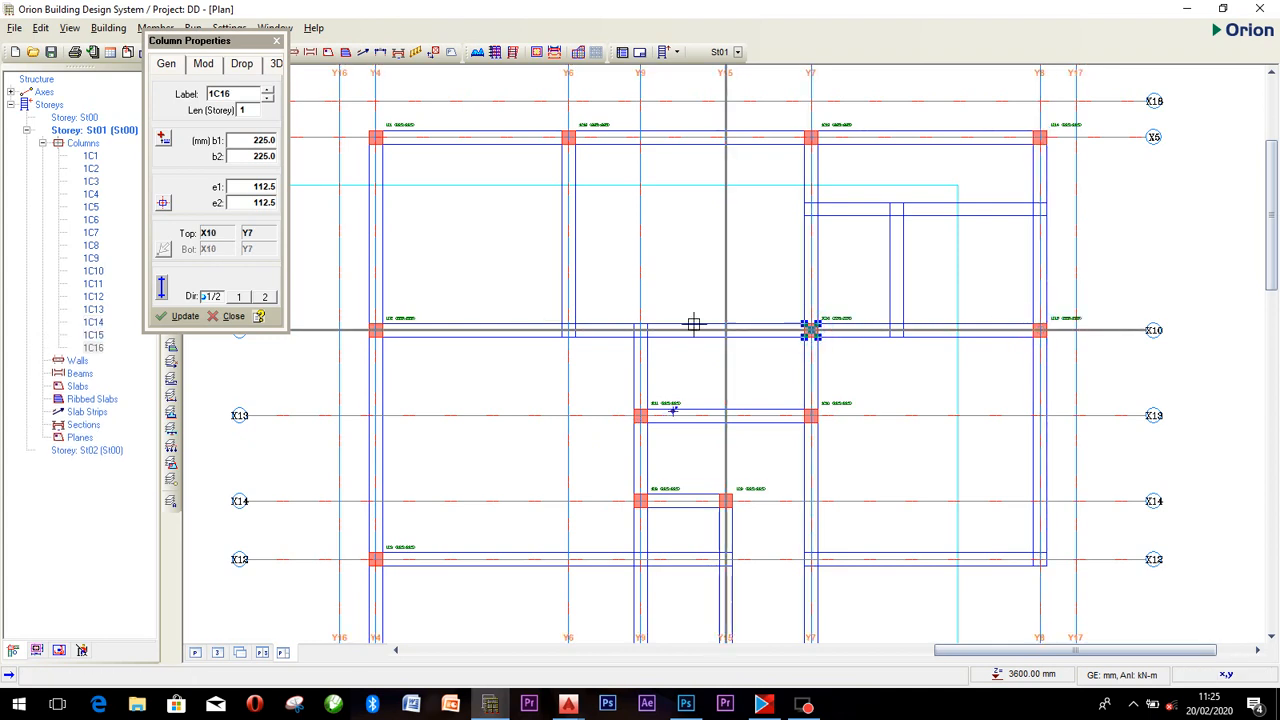
click(568, 328)
Place 225 x 225 mm columns along axis X12 at its intersections with Y8 and Y7.
scroll(674, 303, down, 2)
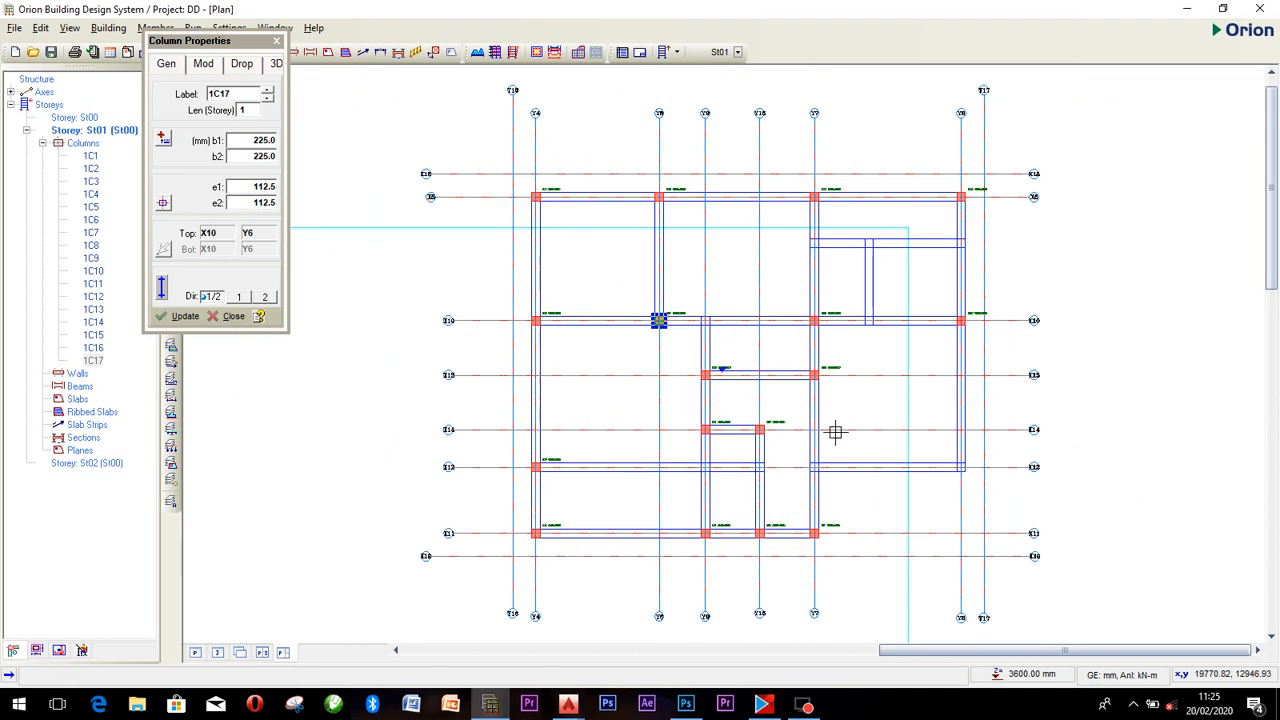
scroll(972, 466, up, 2)
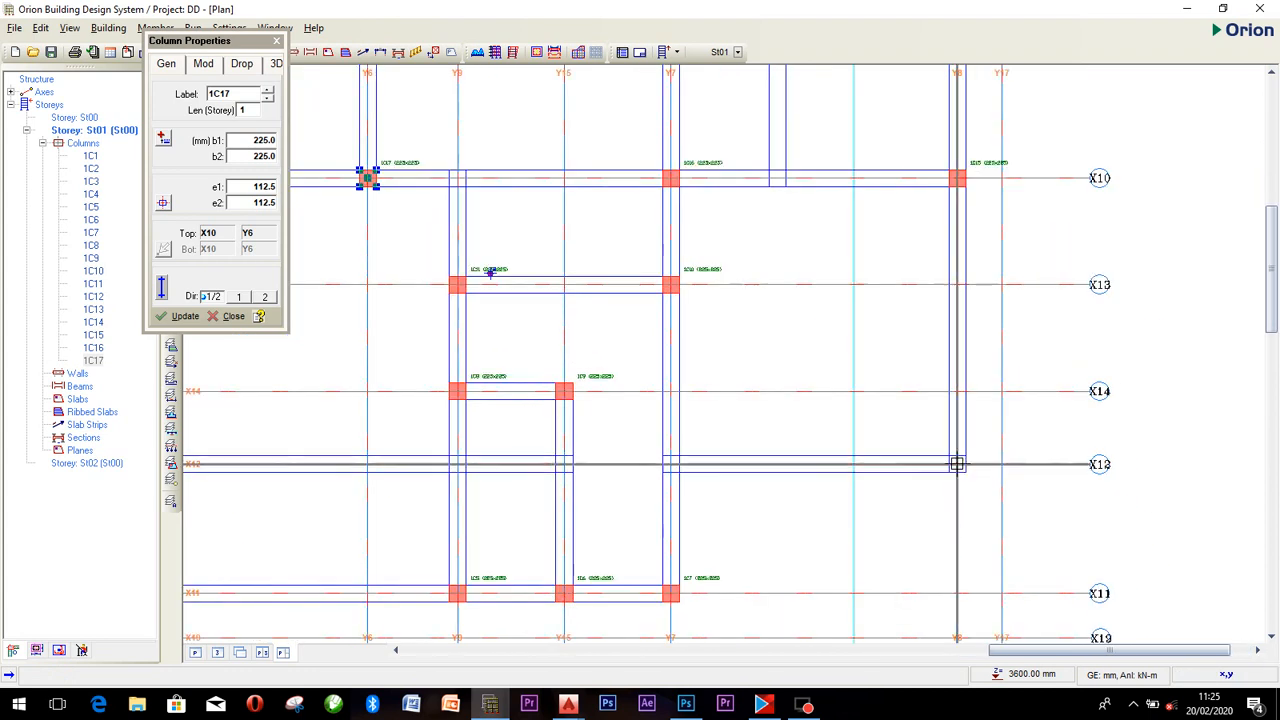
click(957, 464)
click(670, 463)
scroll(674, 462, down, 2)
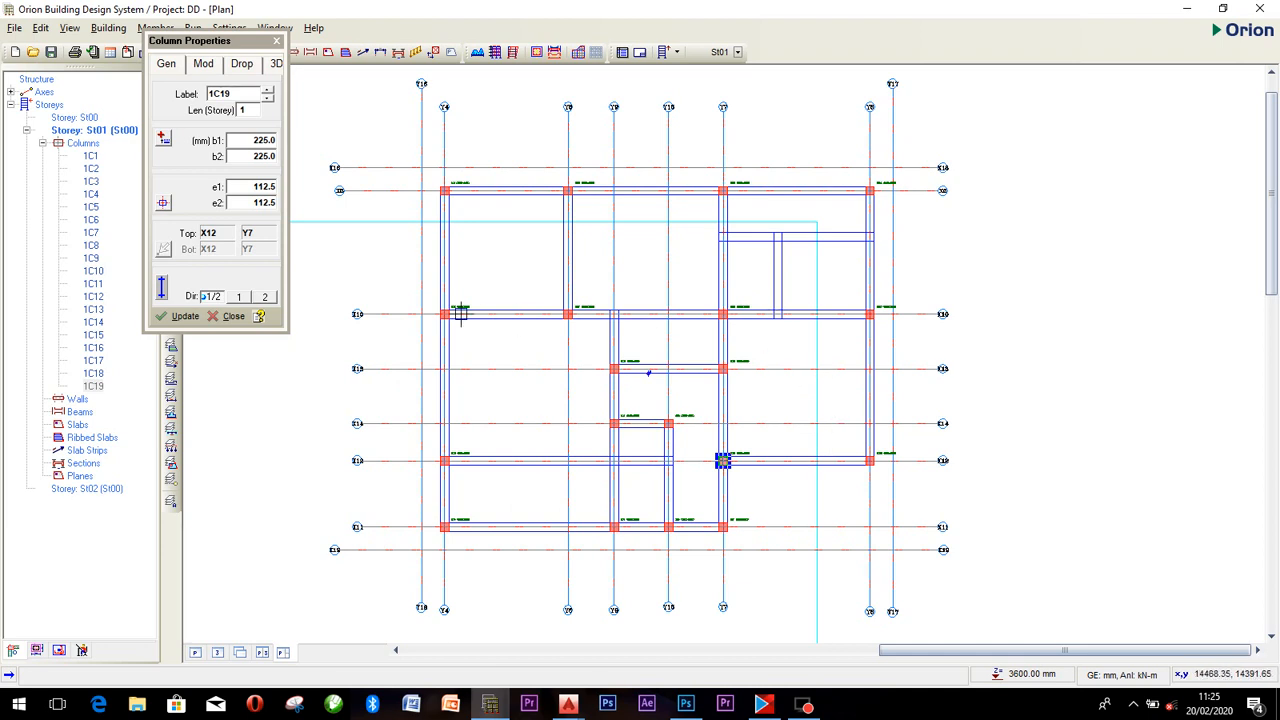
scroll(447, 167, up, 2)
scroll(491, 189, down, 3)
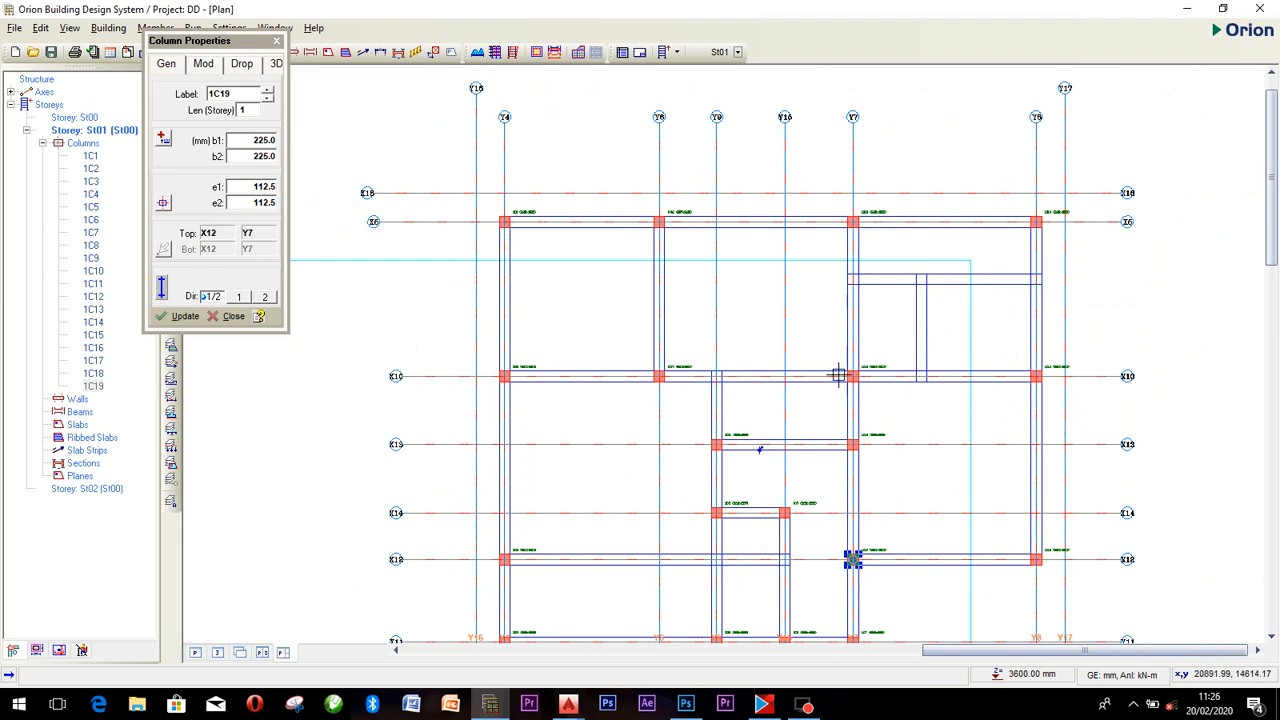
scroll(835, 350, down, 2)
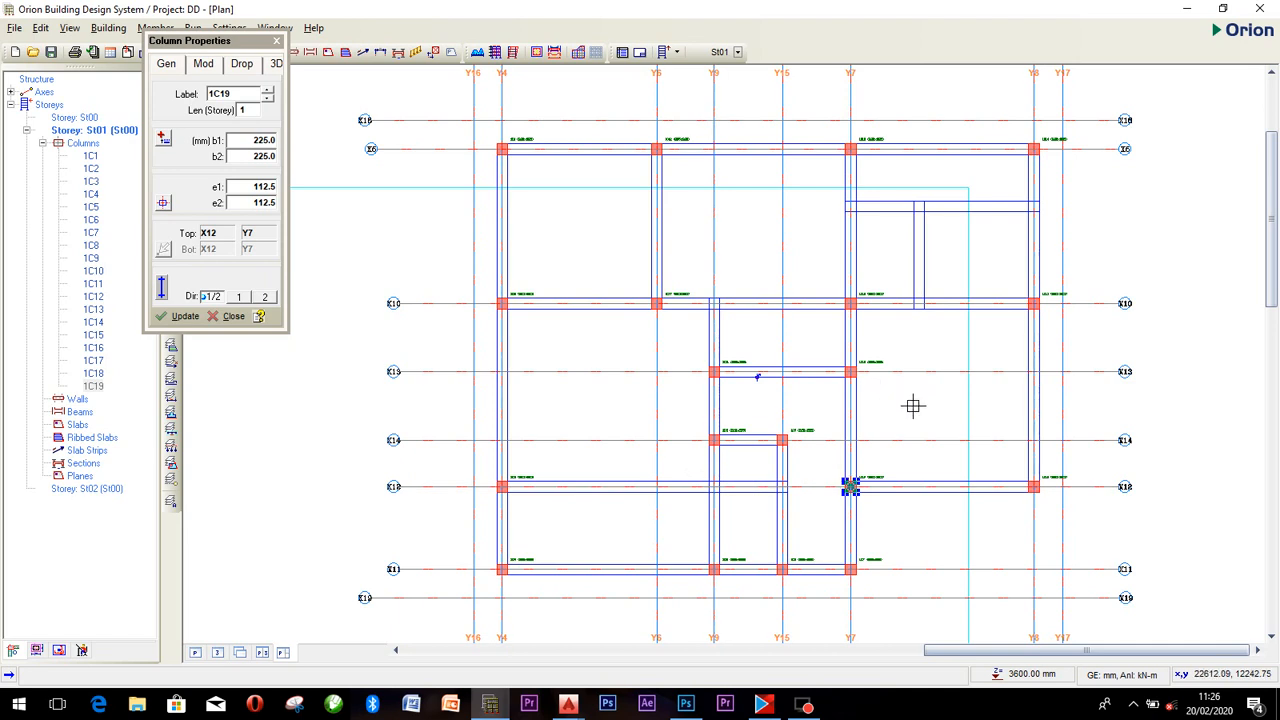
middle_drag(808, 369, 783, 375)
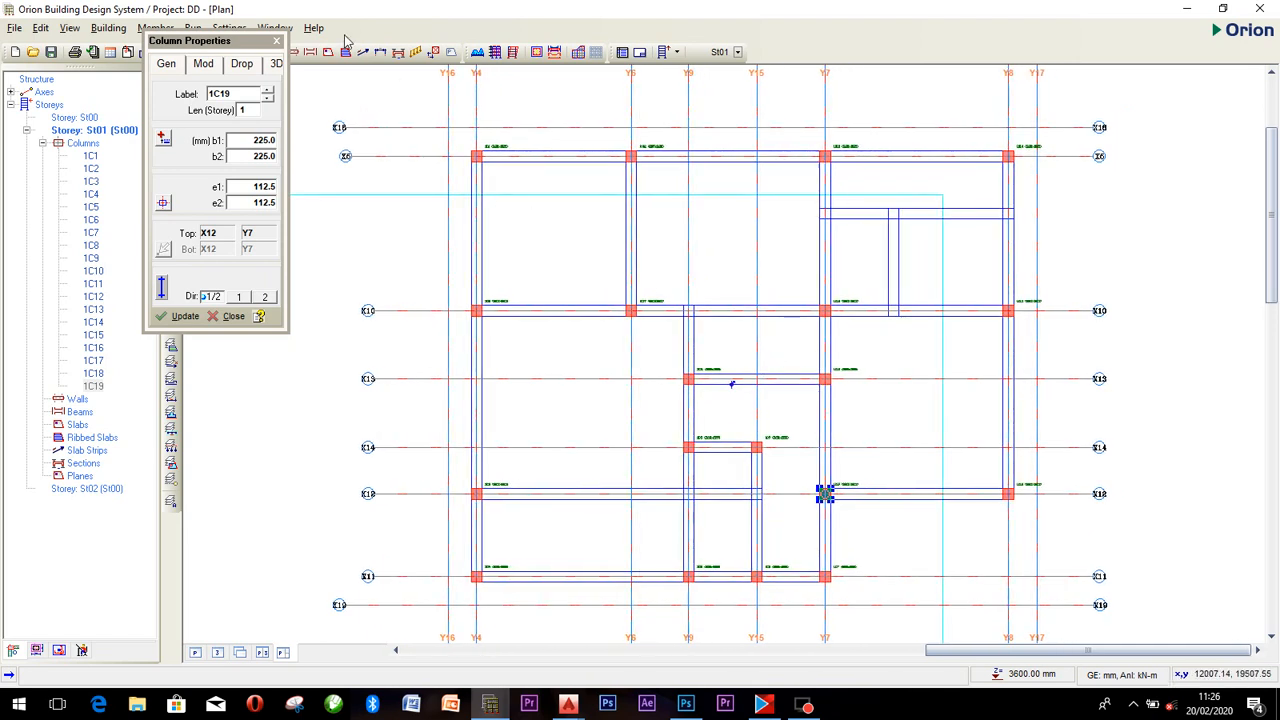
Insert 250 x 500 mm beams around the building perimeter on St01, along axes Y4, X5, Y8, X12, Y7 and X11.
click(276, 42)
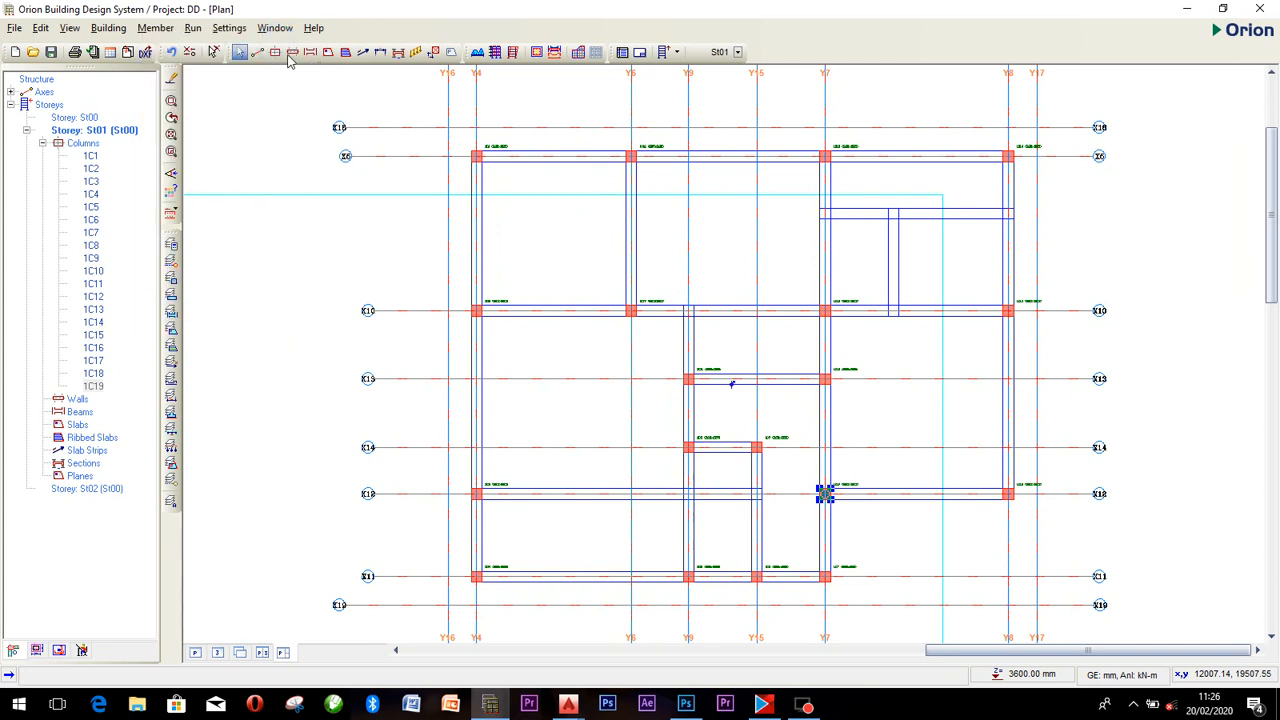
click(309, 56)
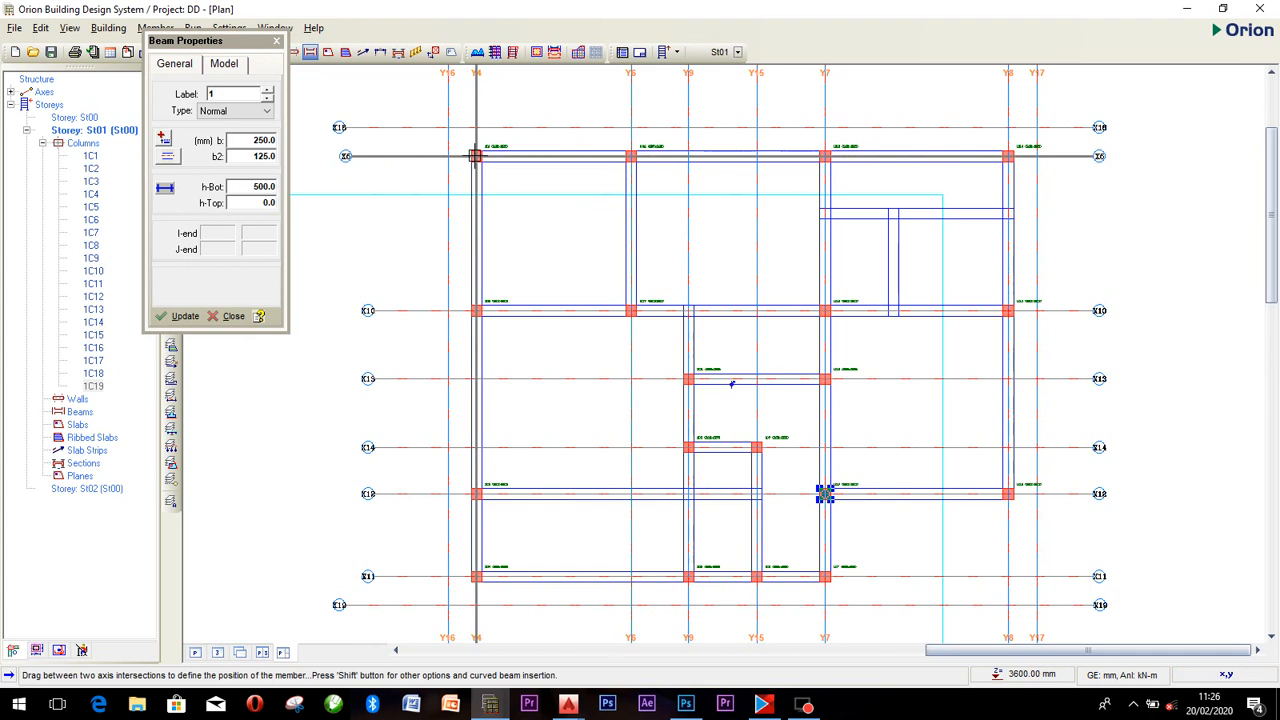
drag(475, 156, 476, 576)
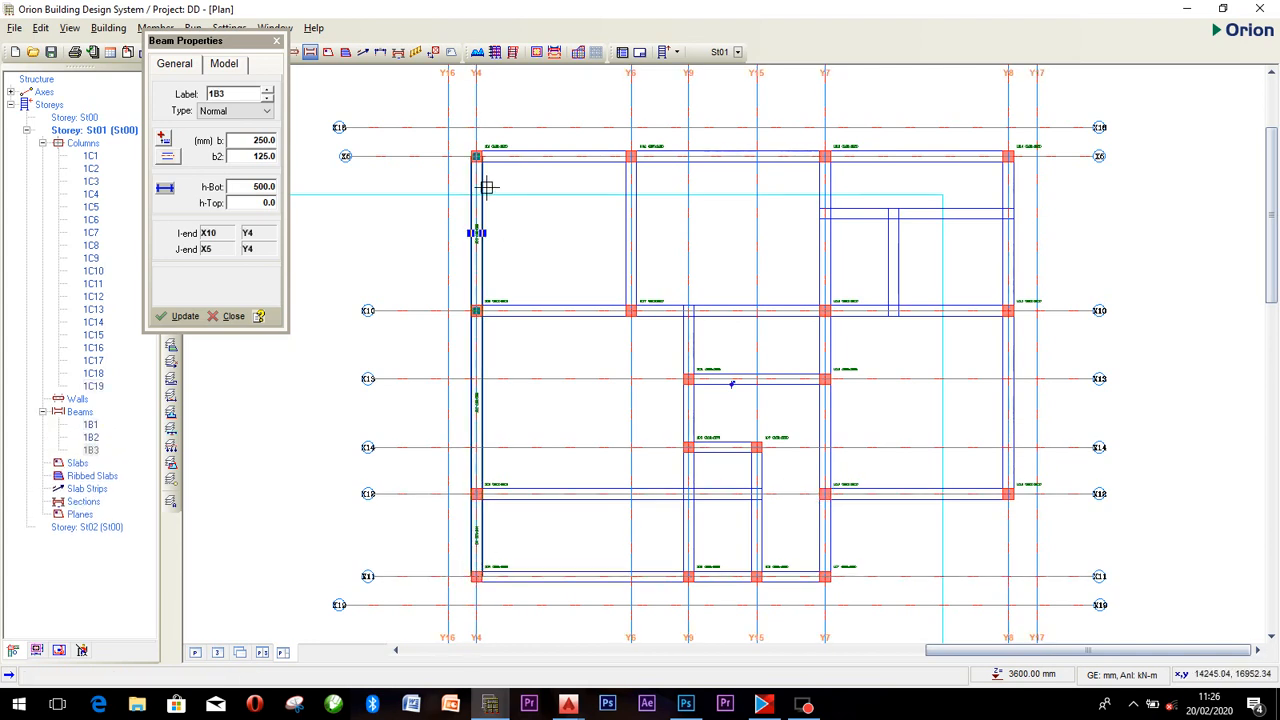
drag(476, 156, 1012, 297)
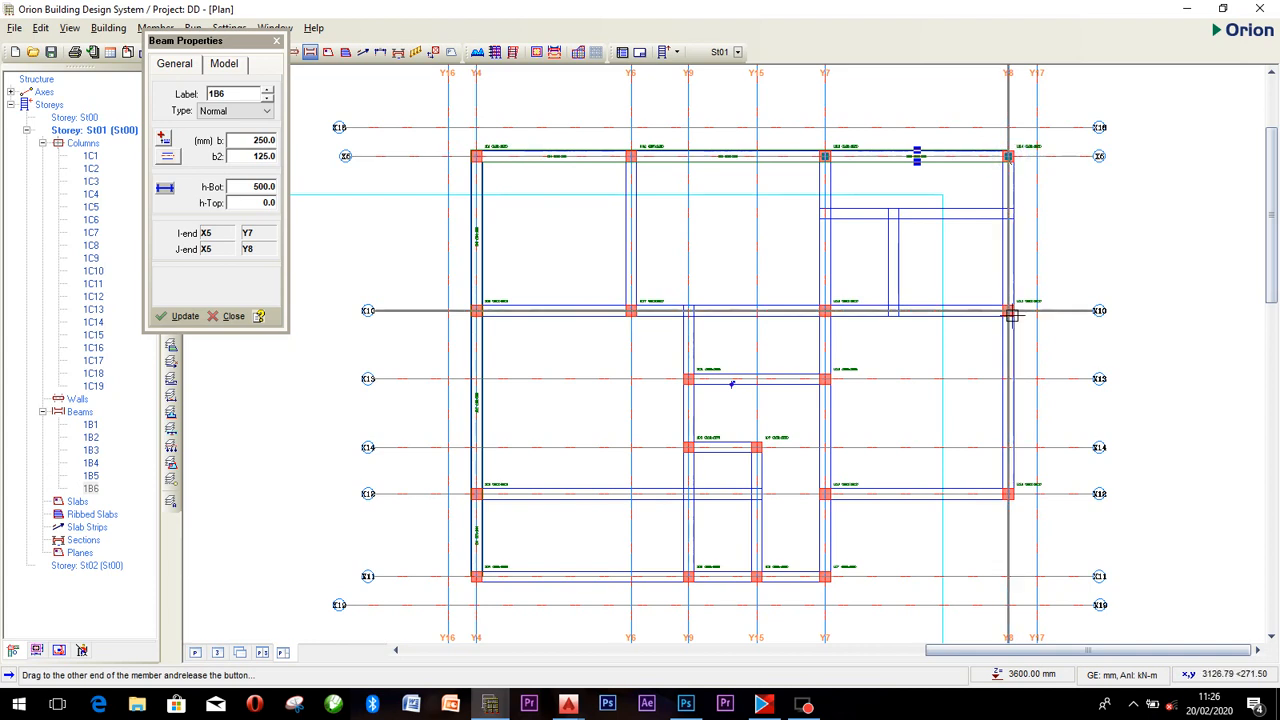
drag(1018, 434, 486, 574)
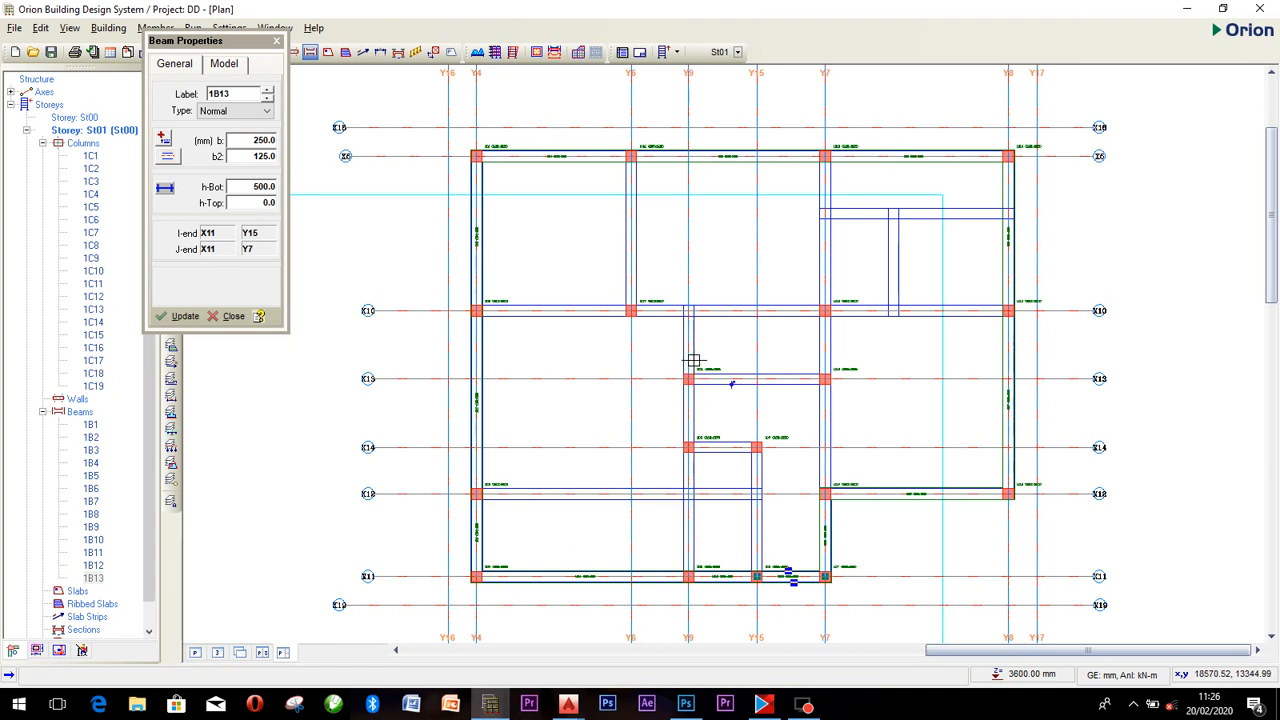
Insert 250 x 500 mm interior beams on Y6 from X5 to X10, Y7 from X5 to X12, and X10 from Y4 to Y8.
drag(630, 155, 631, 311)
drag(825, 155, 825, 311)
drag(476, 310, 1008, 310)
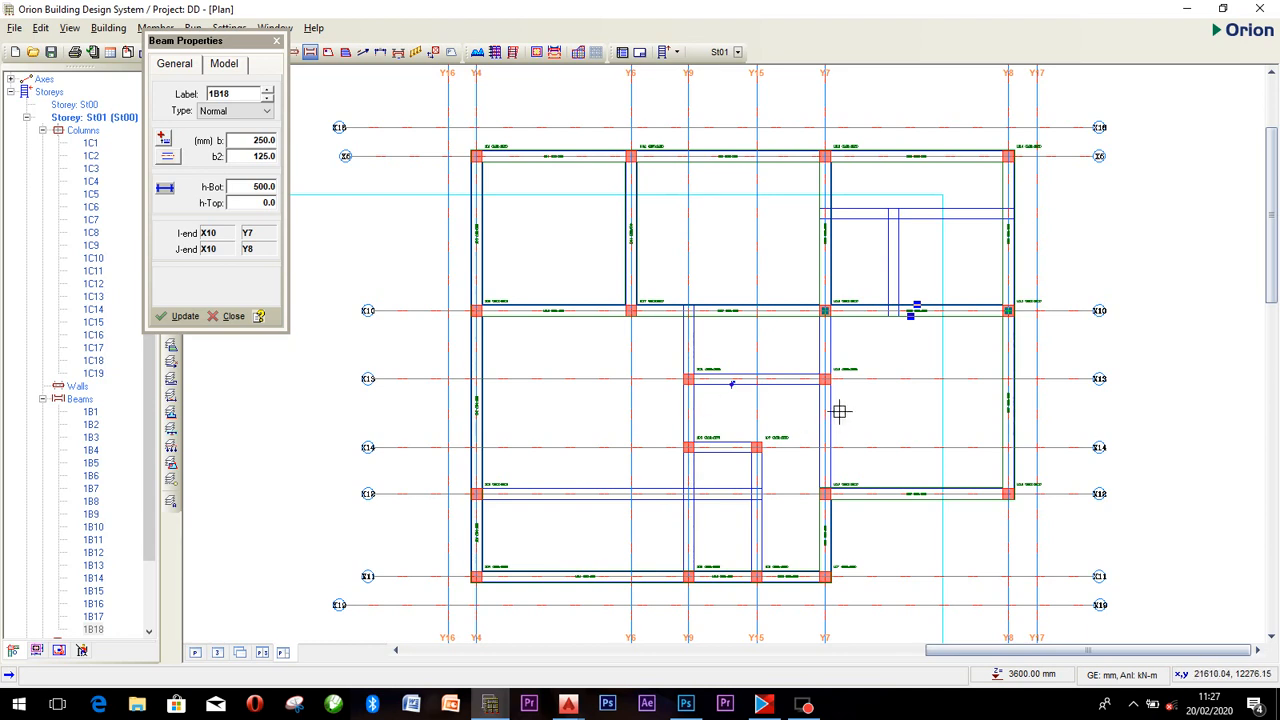
drag(823, 312, 824, 577)
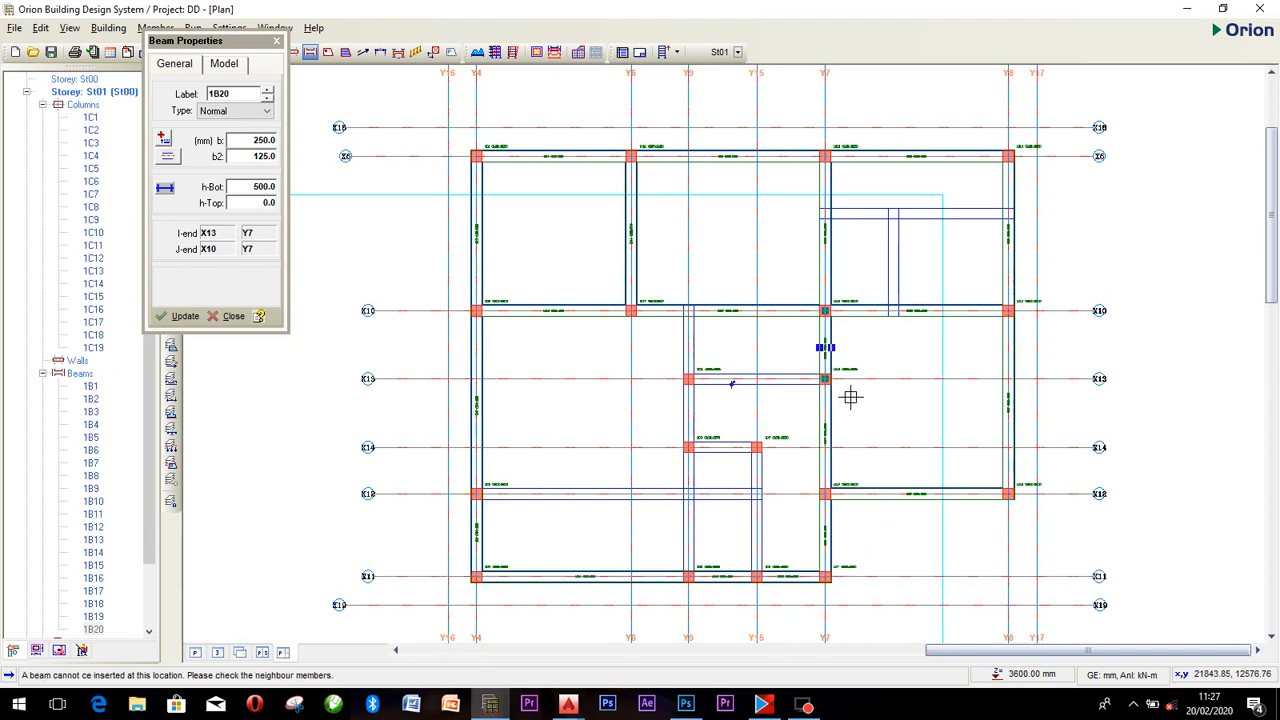
scroll(820, 344, up, 3)
scroll(850, 370, down, 2)
click(842, 315)
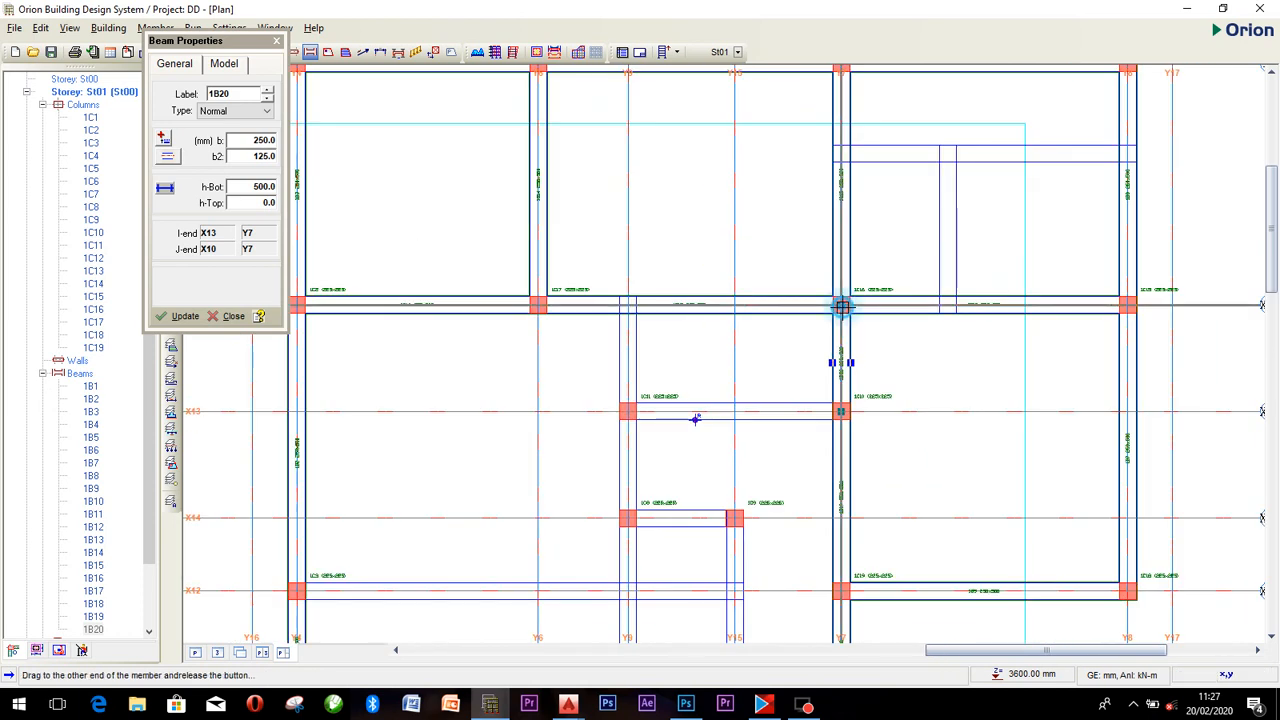
scroll(807, 434, down, 1)
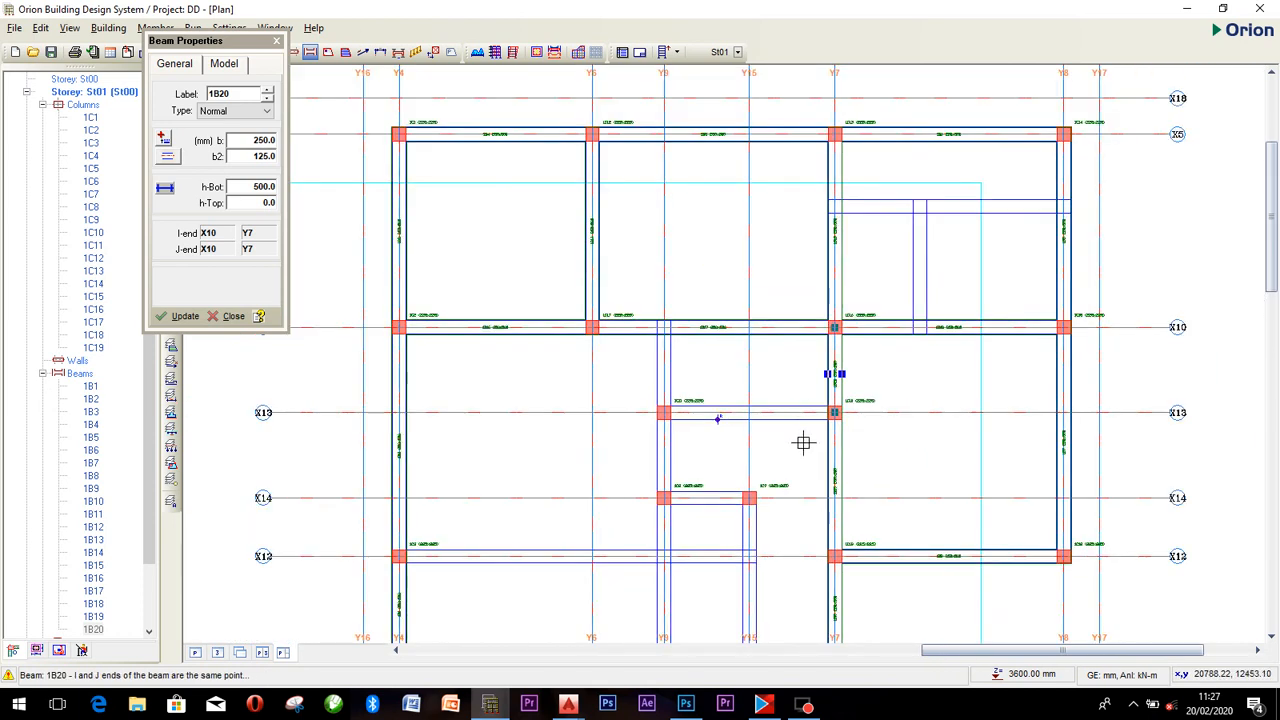
key(Escape)
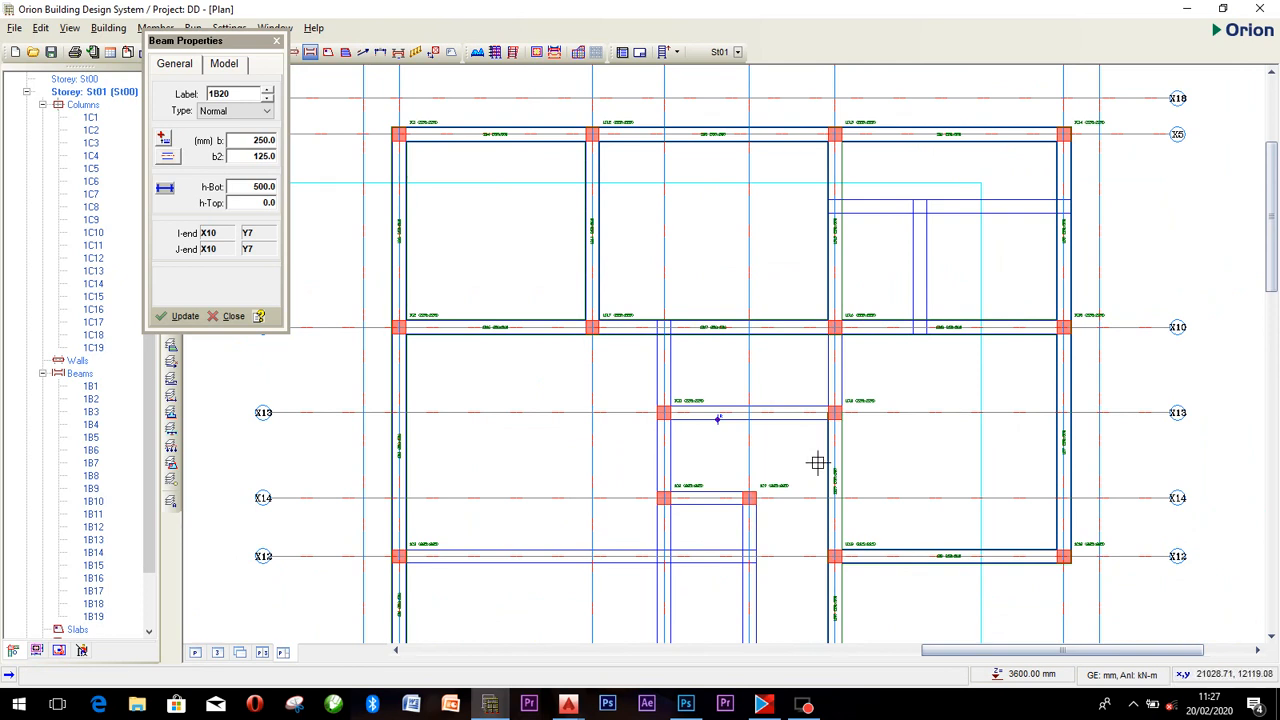
Reinsert the 250 x 500 mm beam on axis Y7 between X10 and X13.
middle_drag(837, 378, 838, 284)
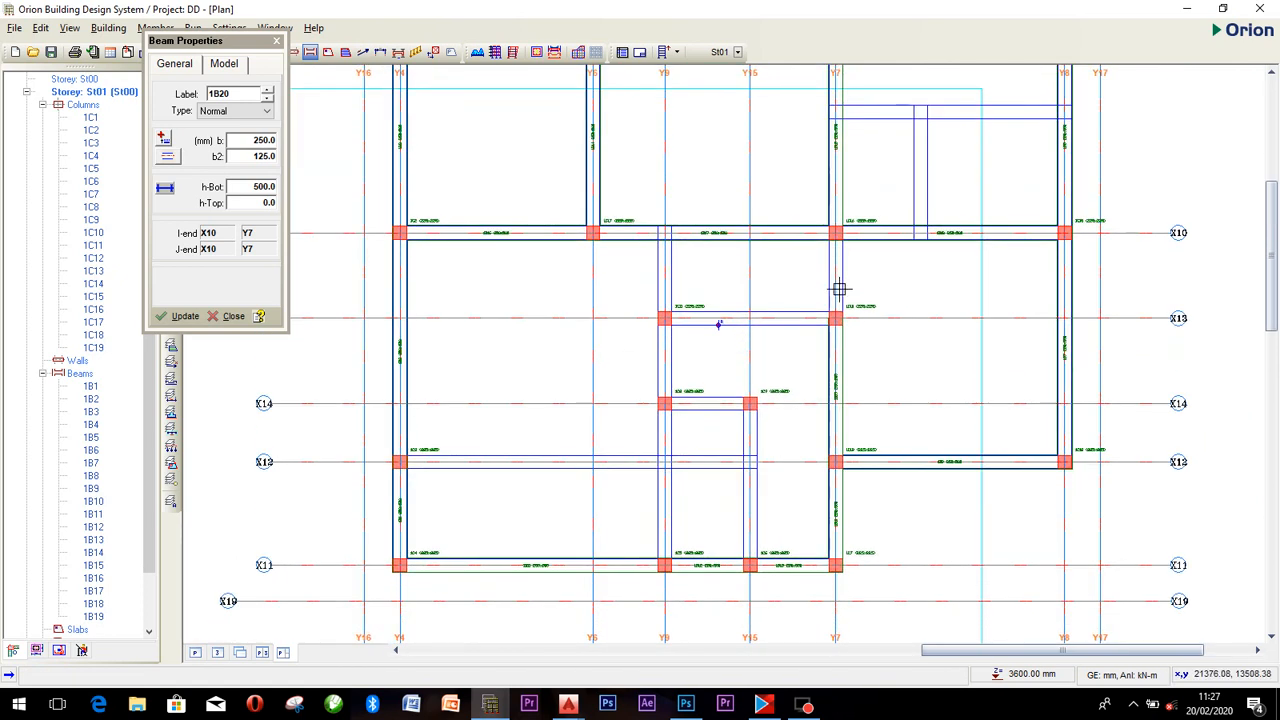
drag(833, 231, 833, 318)
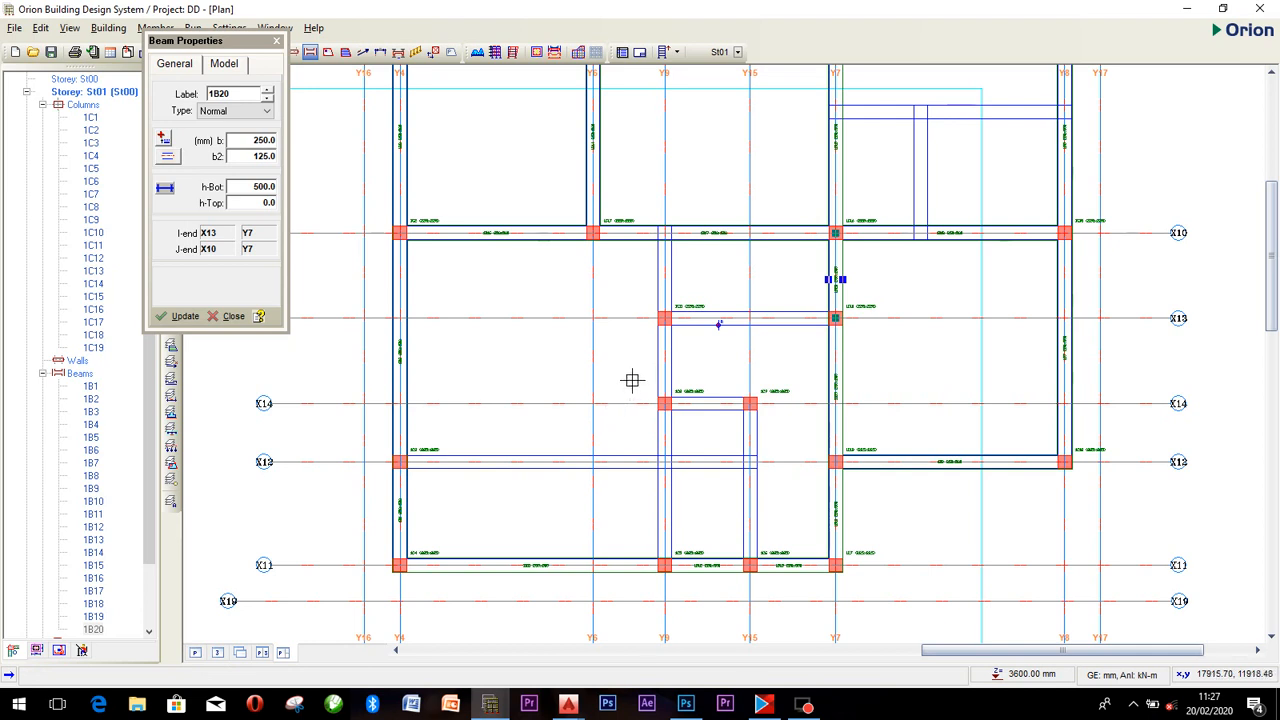
click(277, 42)
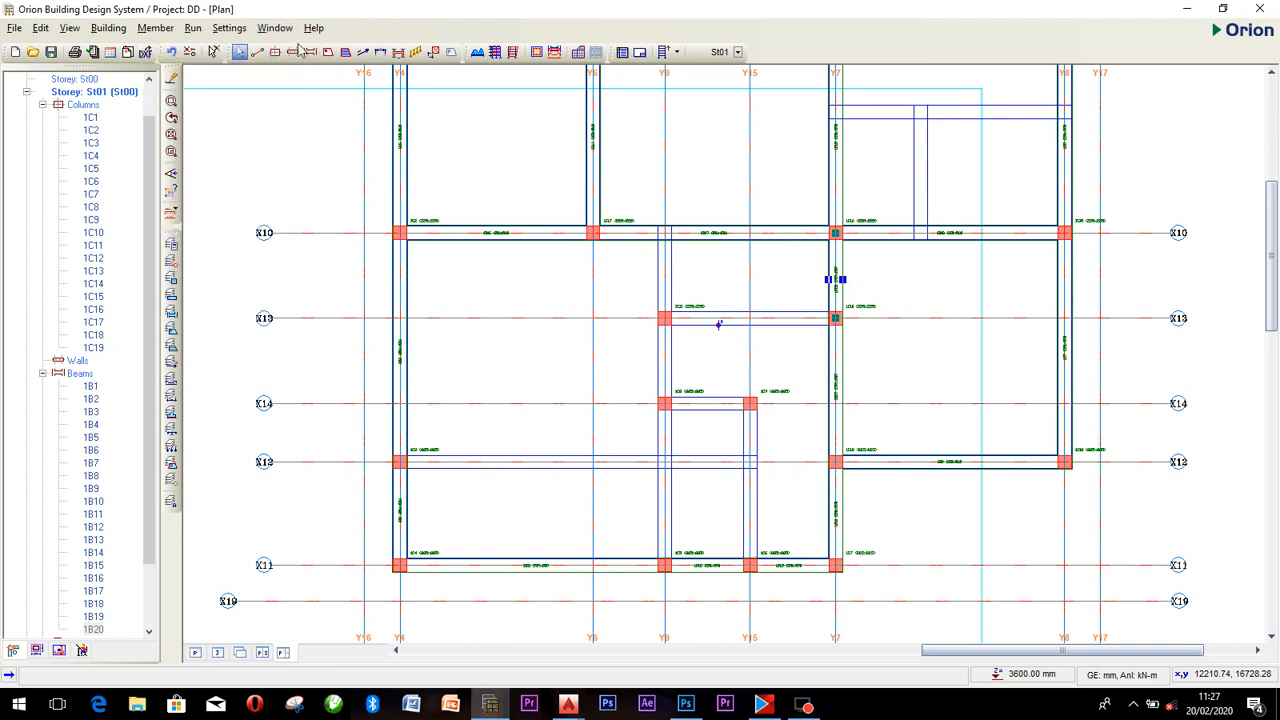
Place a 225 x 225 mm column at the intersection of axes X10 and Y9.
click(291, 52)
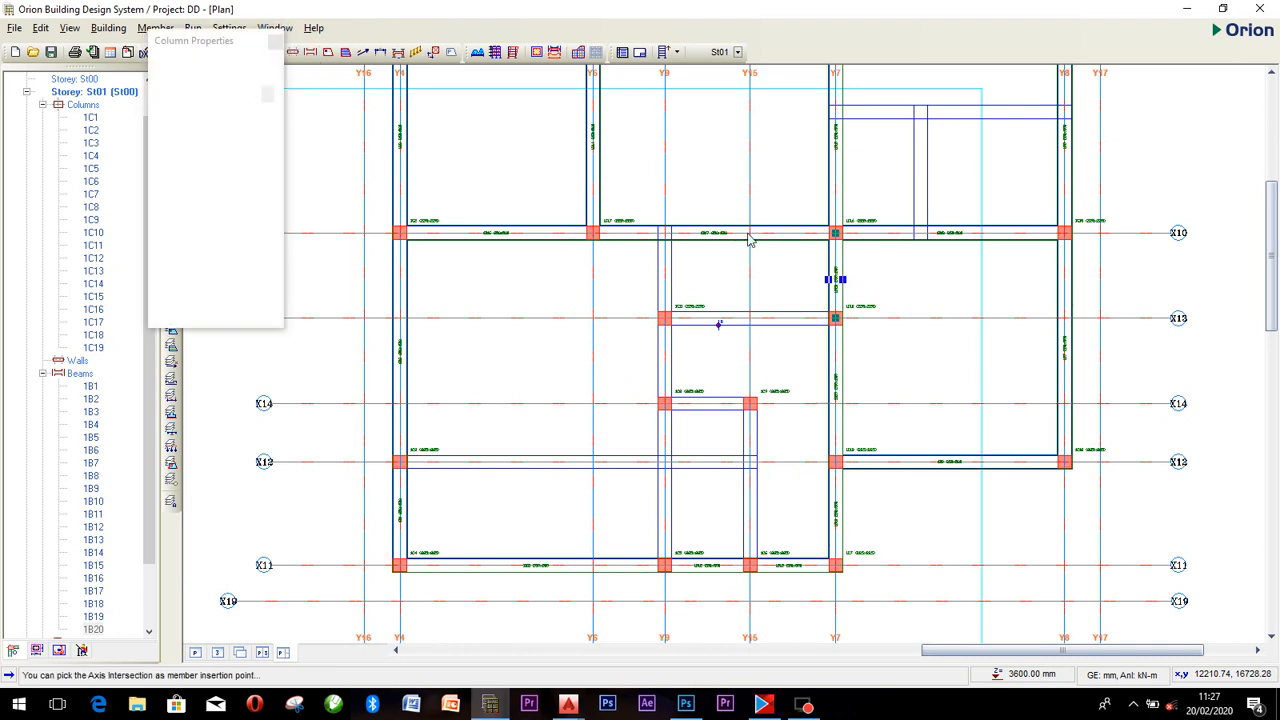
click(665, 232)
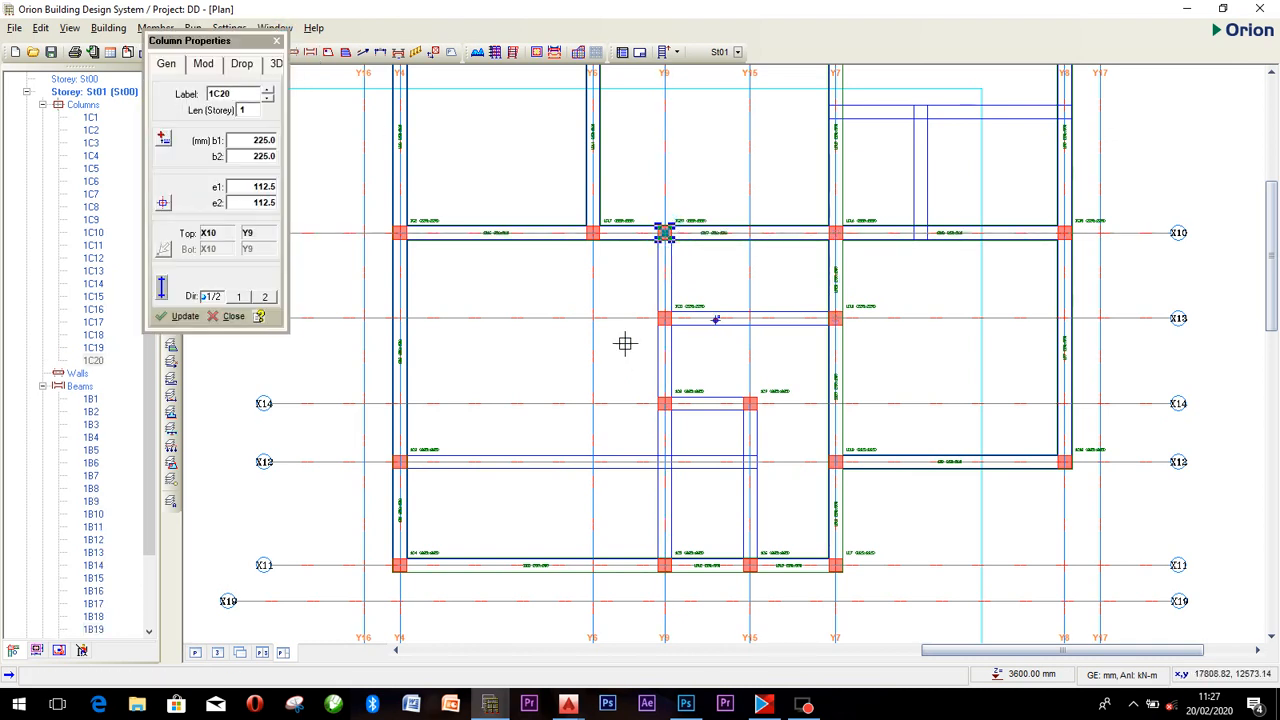
click(277, 43)
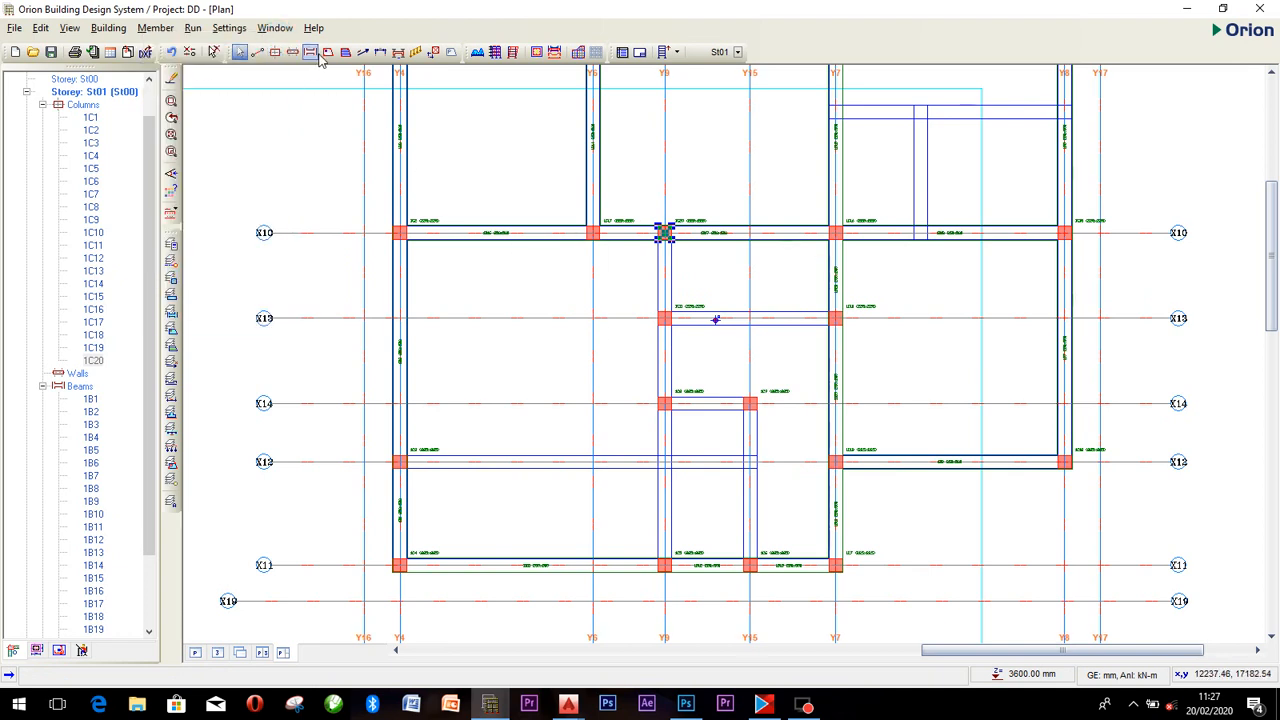
Insert 250 x 500 mm beams on Y9 from X10 to X11, X13 from Y9 to Y7, X14 from Y9 to Y15, and Y15 from X14 to X11.
click(318, 55)
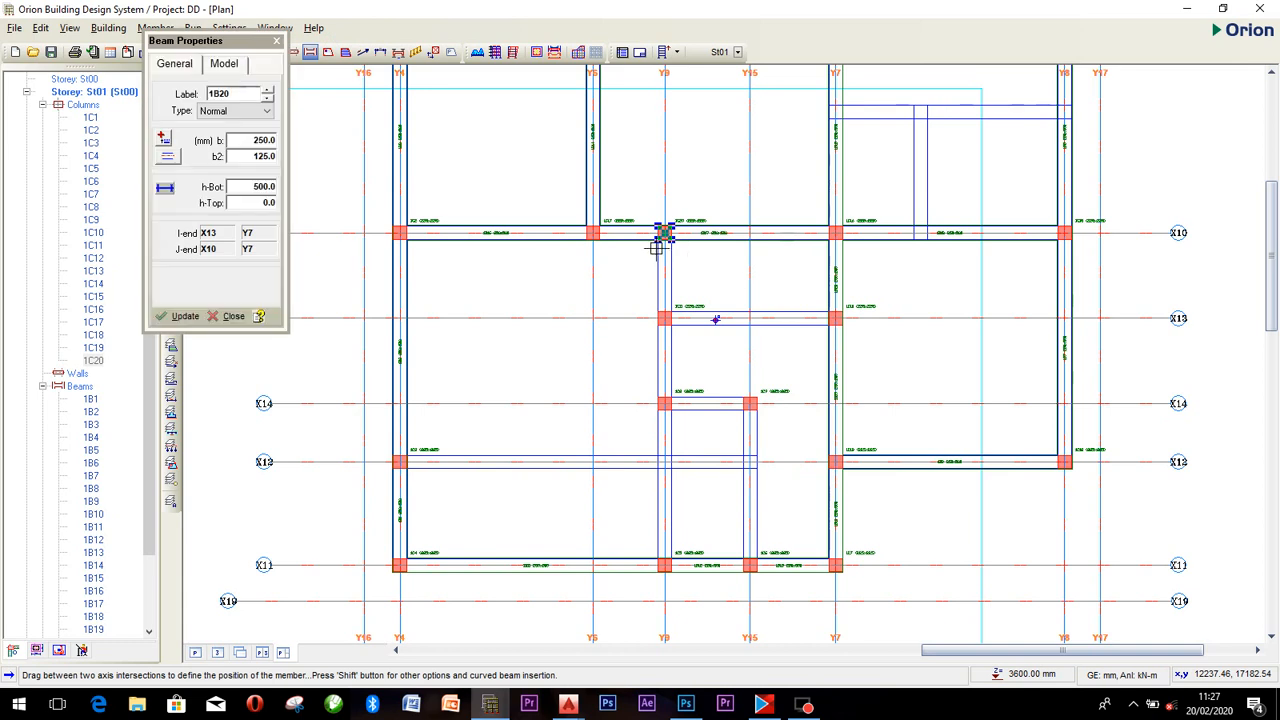
drag(664, 233, 665, 565)
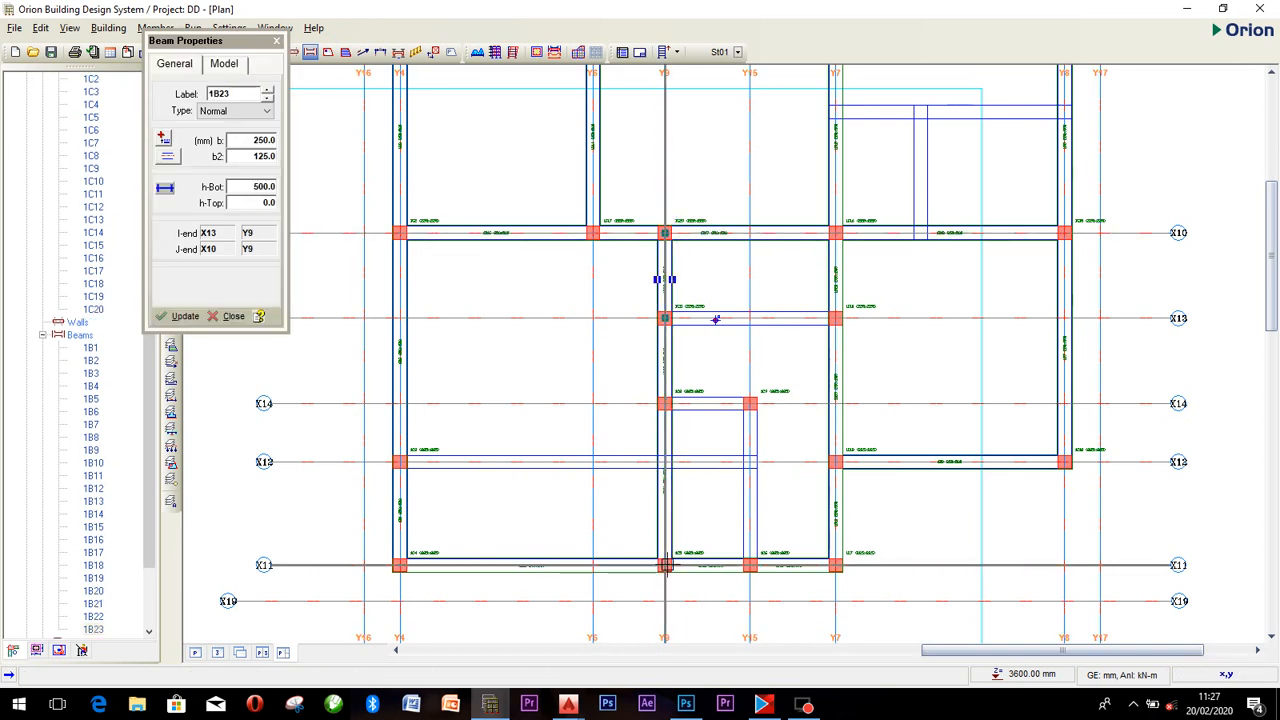
drag(664, 317, 834, 317)
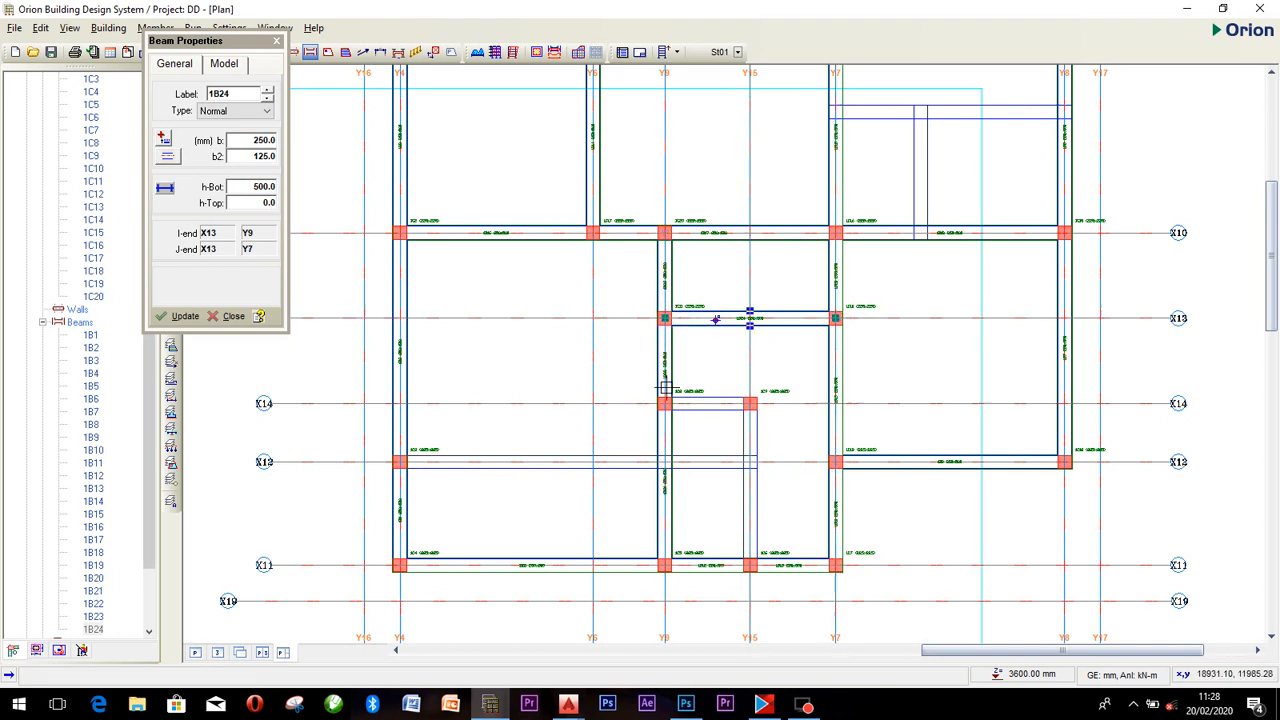
drag(664, 403, 750, 570)
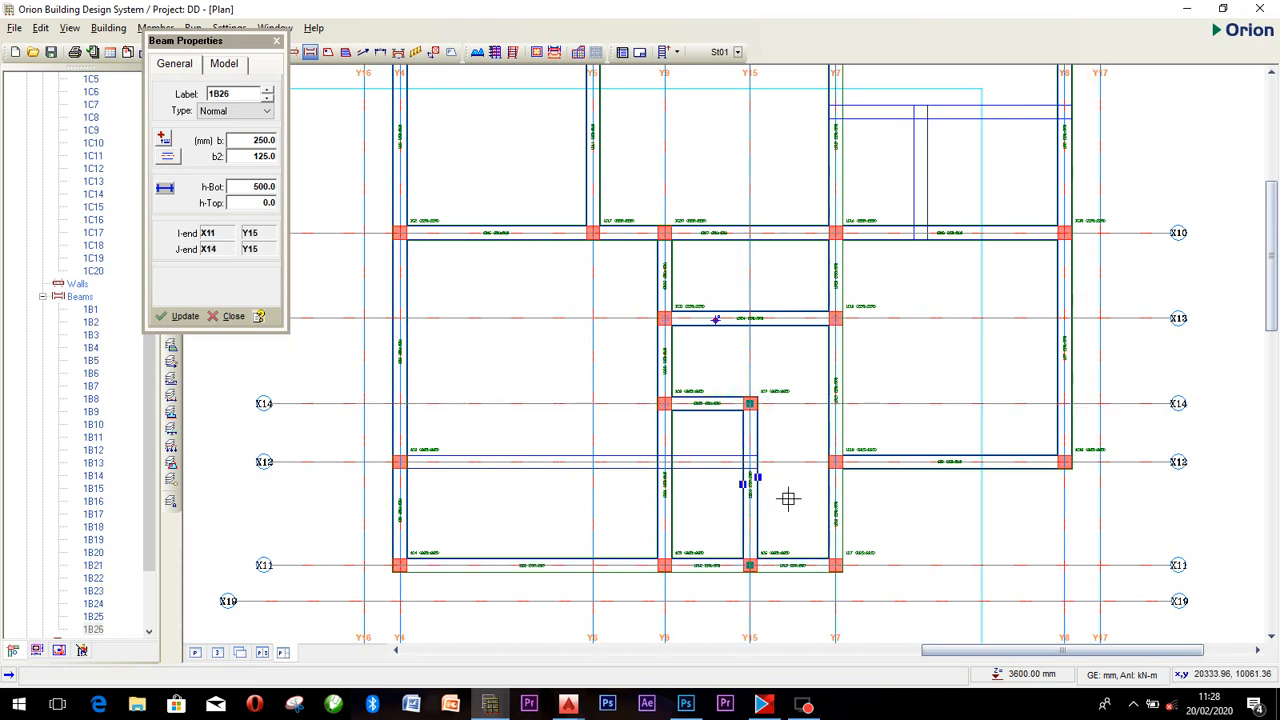
scroll(823, 543, up, 2)
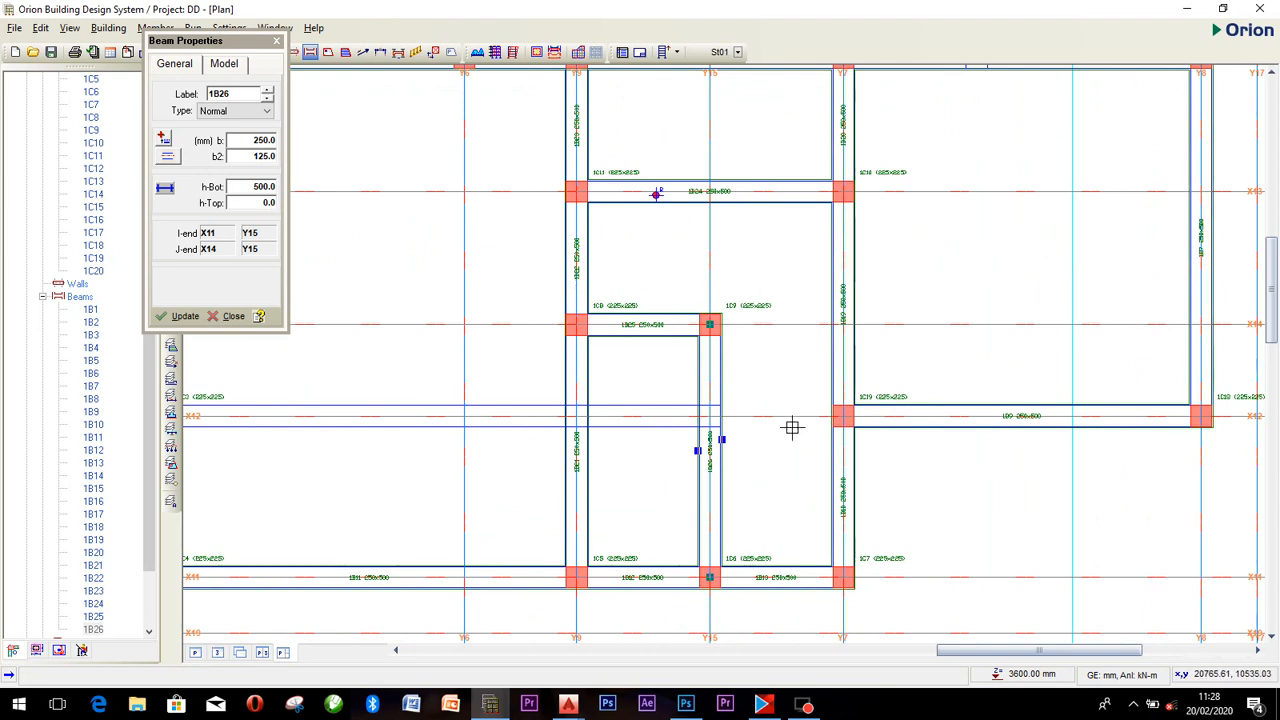
drag(606, 244, 739, 240)
key(Escape)
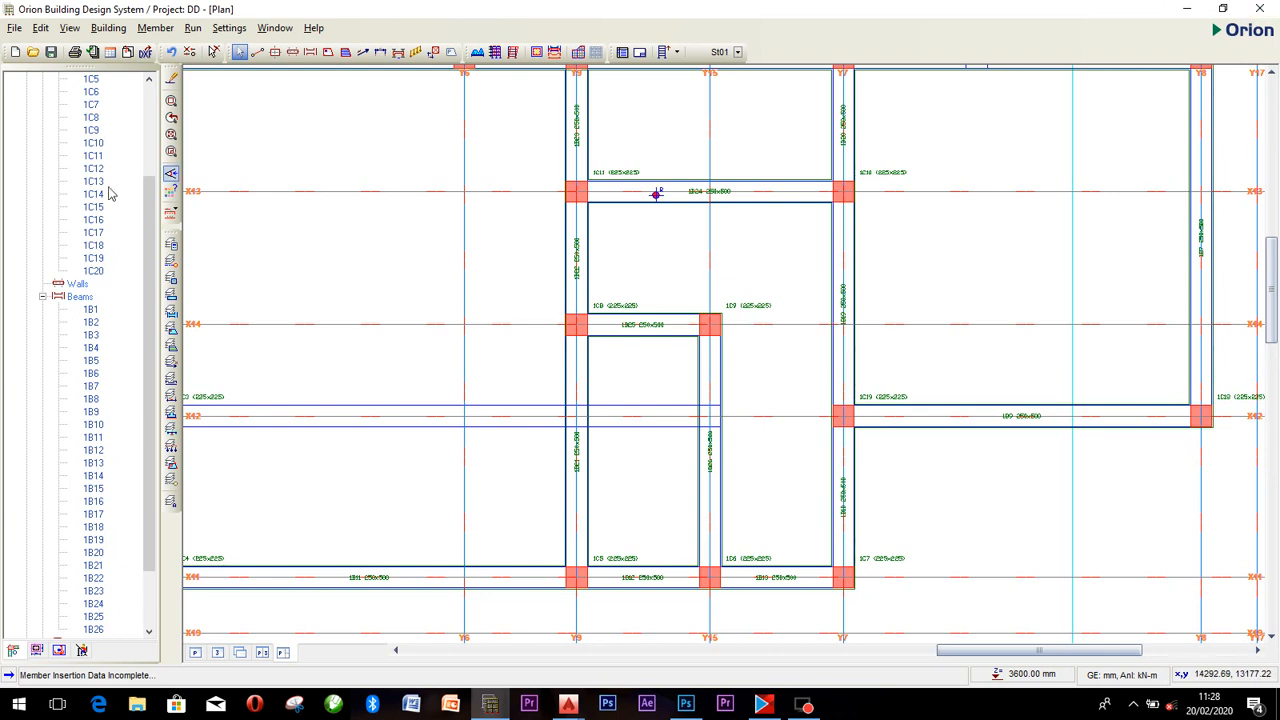
Examine the beam and column layout between axes Y9 and Y7, around X13, X14, X12 and X11.
scroll(116, 210, up, 3)
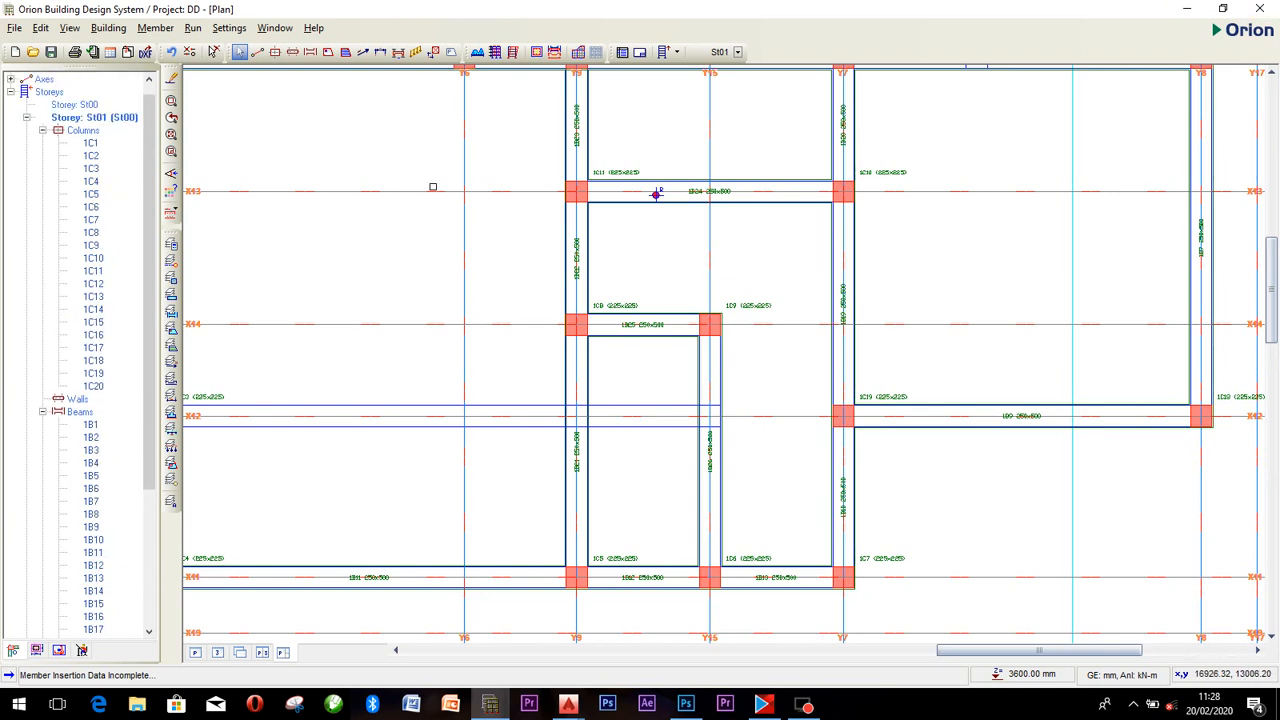
scroll(673, 414, up, 1)
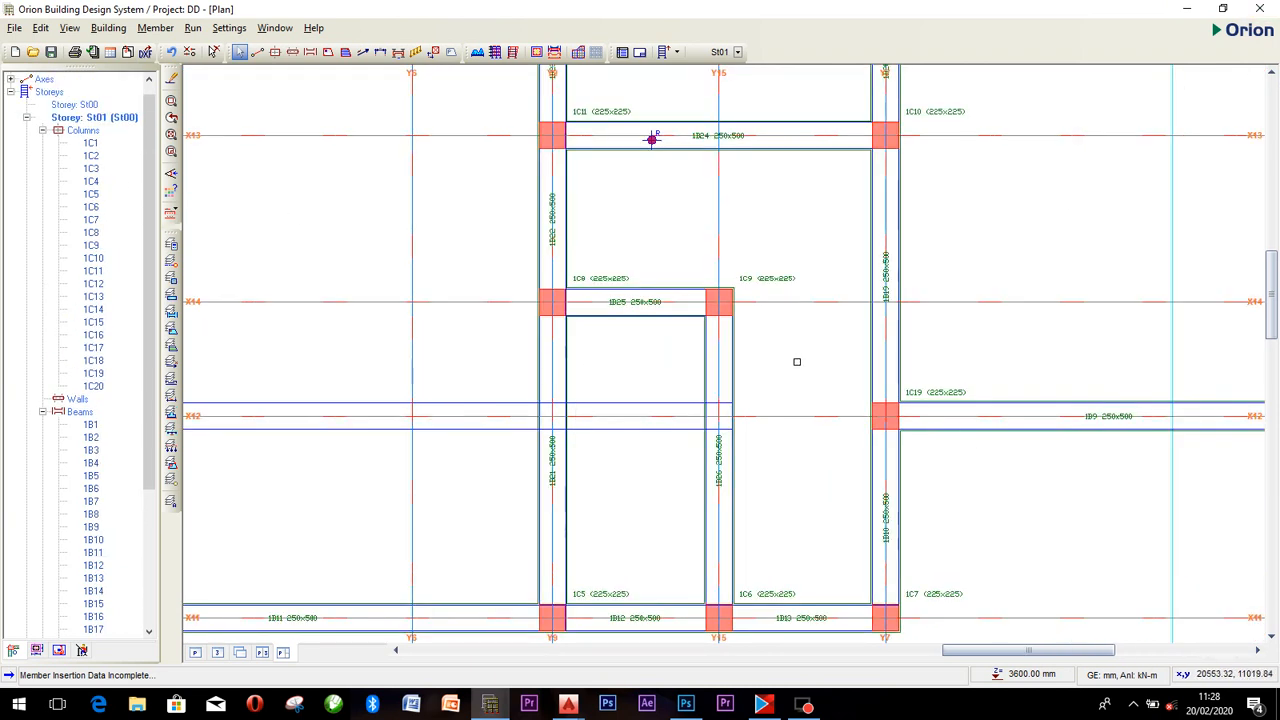
scroll(797, 361, up, 3)
scroll(790, 359, down, 3)
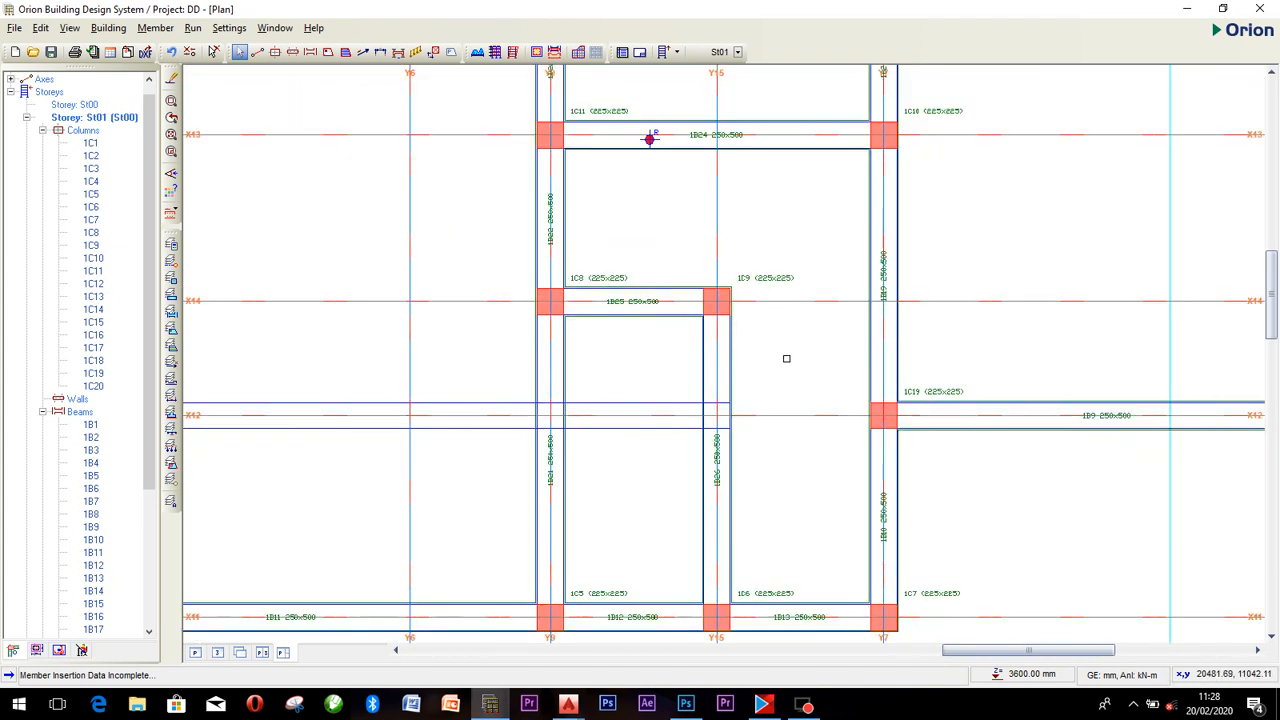
scroll(666, 428, up, 1)
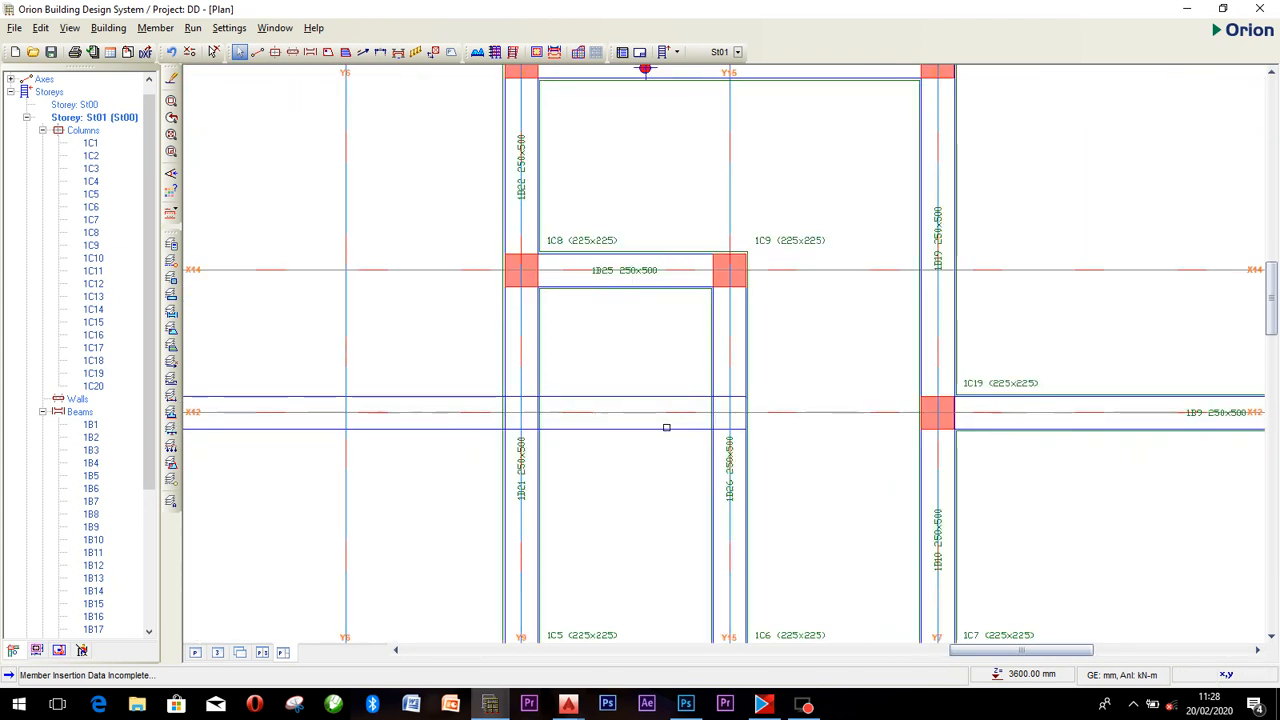
scroll(658, 316, up, 2)
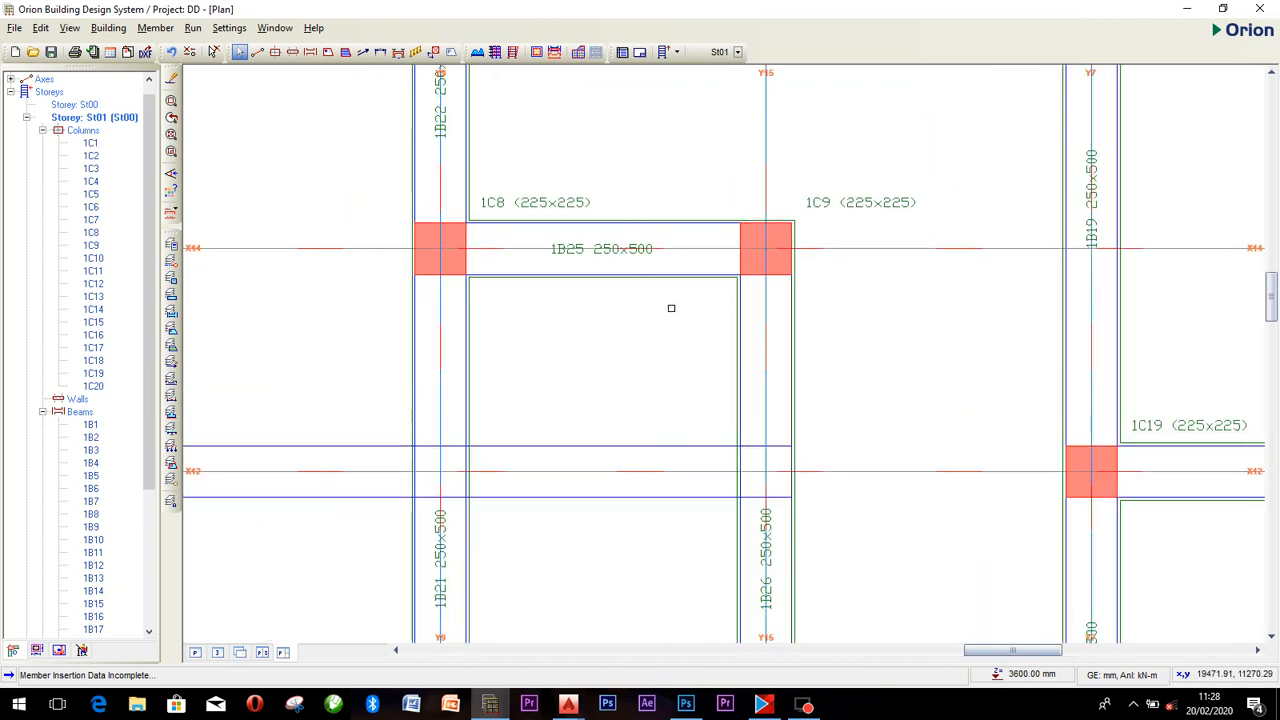
scroll(855, 288, down, 2)
middle_drag(868, 288, 746, 286)
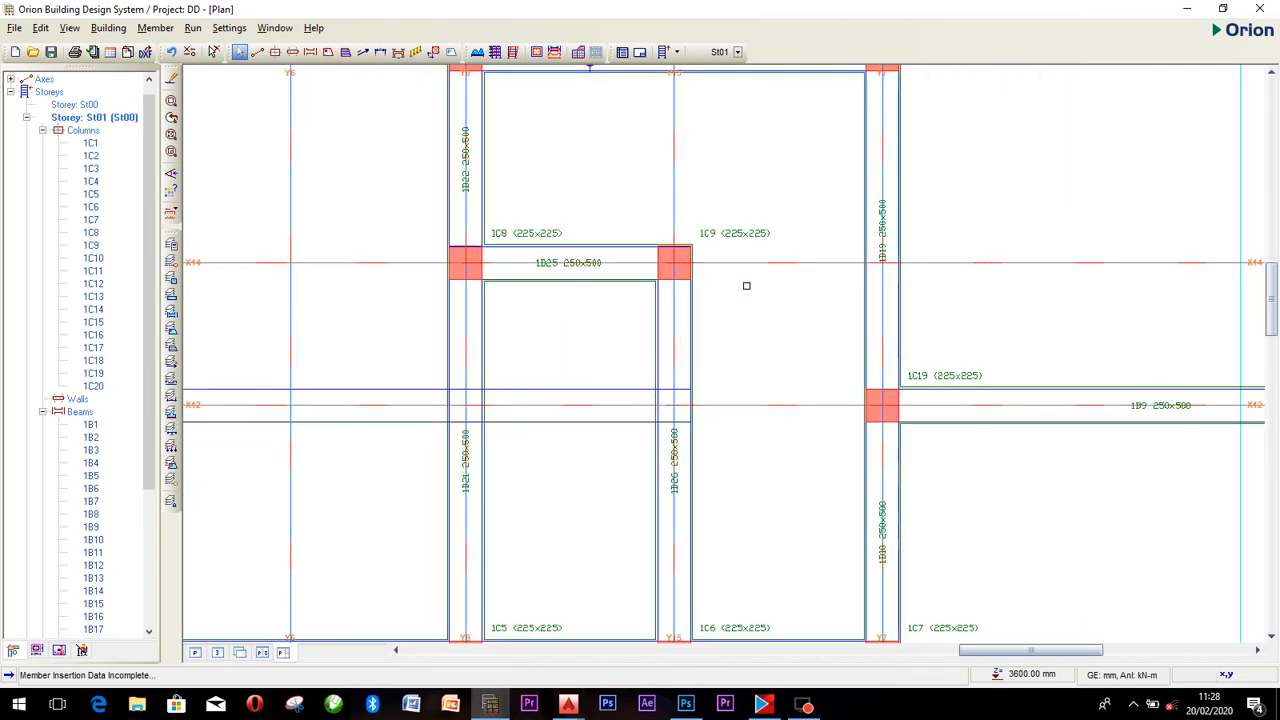
scroll(745, 284, down, 1)
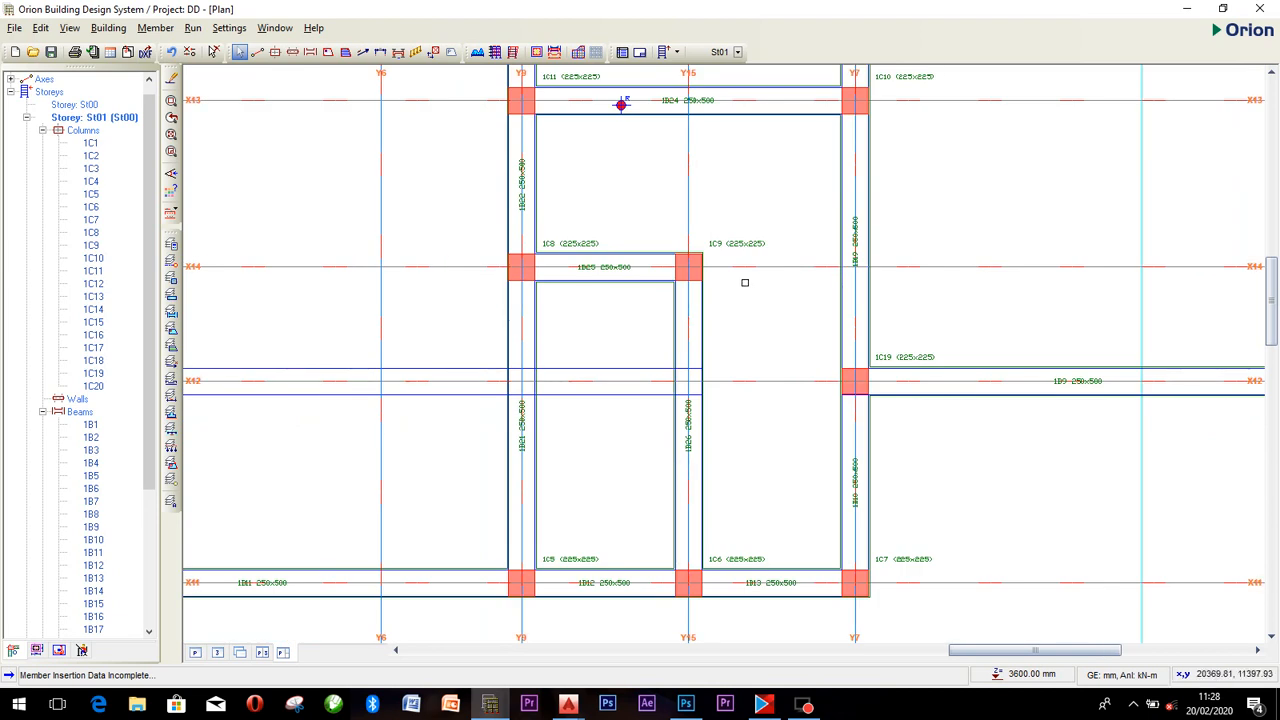
scroll(777, 121, up, 1)
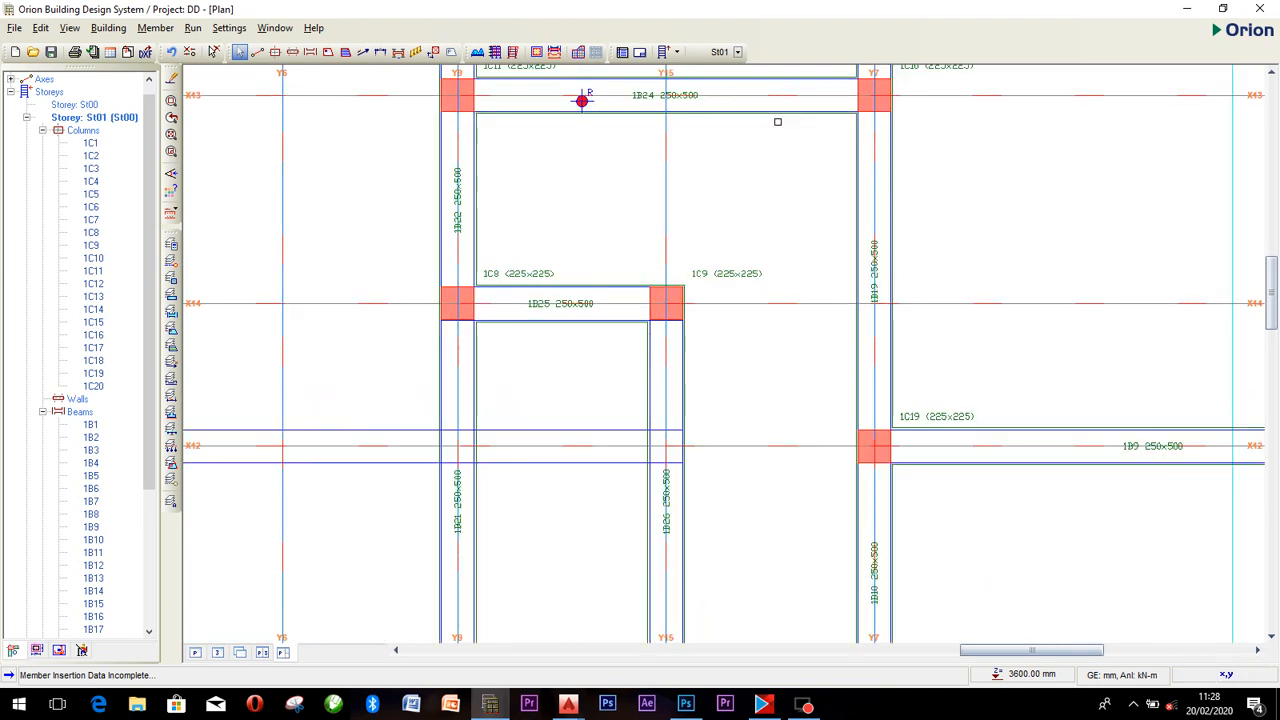
scroll(777, 121, down, 1)
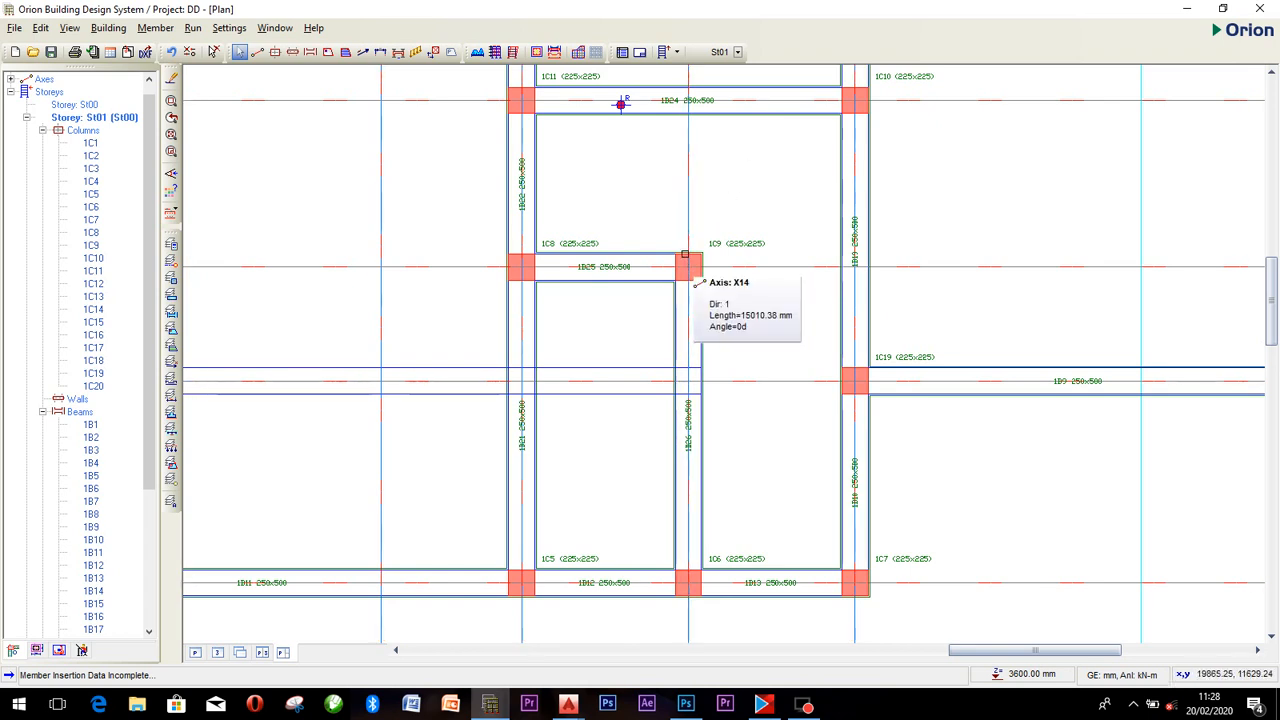
middle_drag(684, 172, 674, 220)
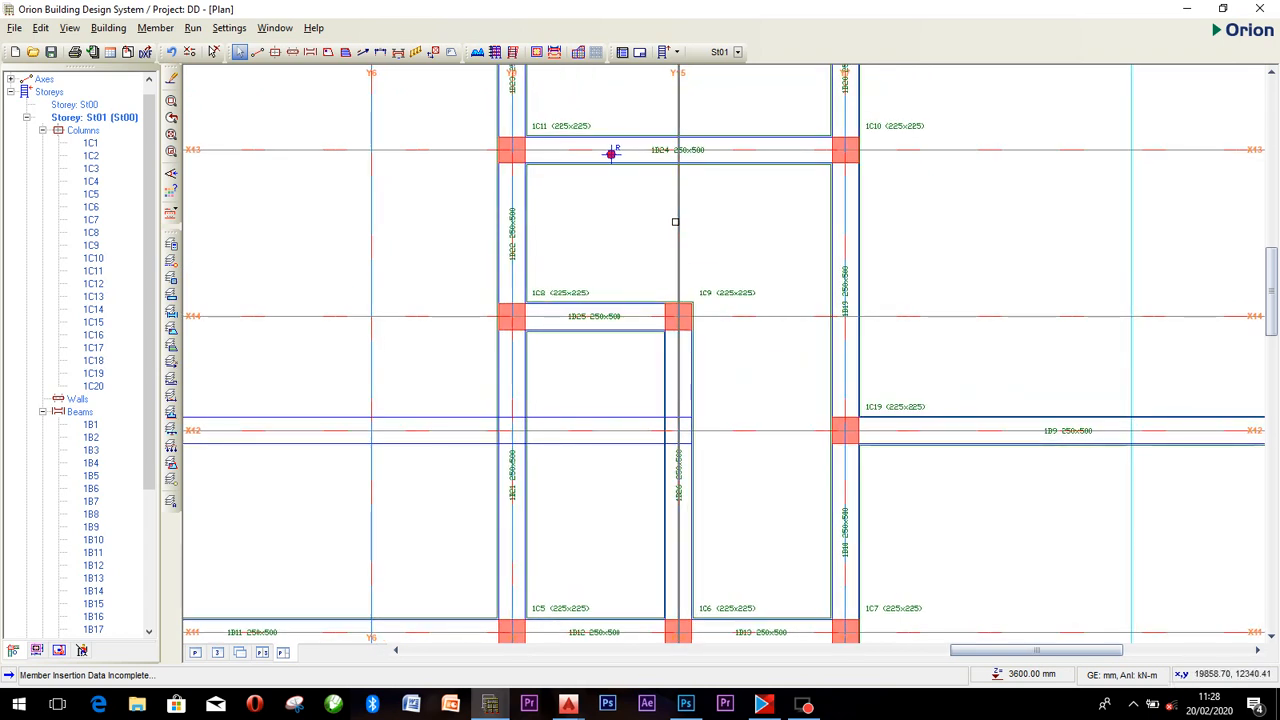
scroll(702, 287, up, 1)
middle_drag(837, 409, 830, 382)
scroll(830, 378, down, 1)
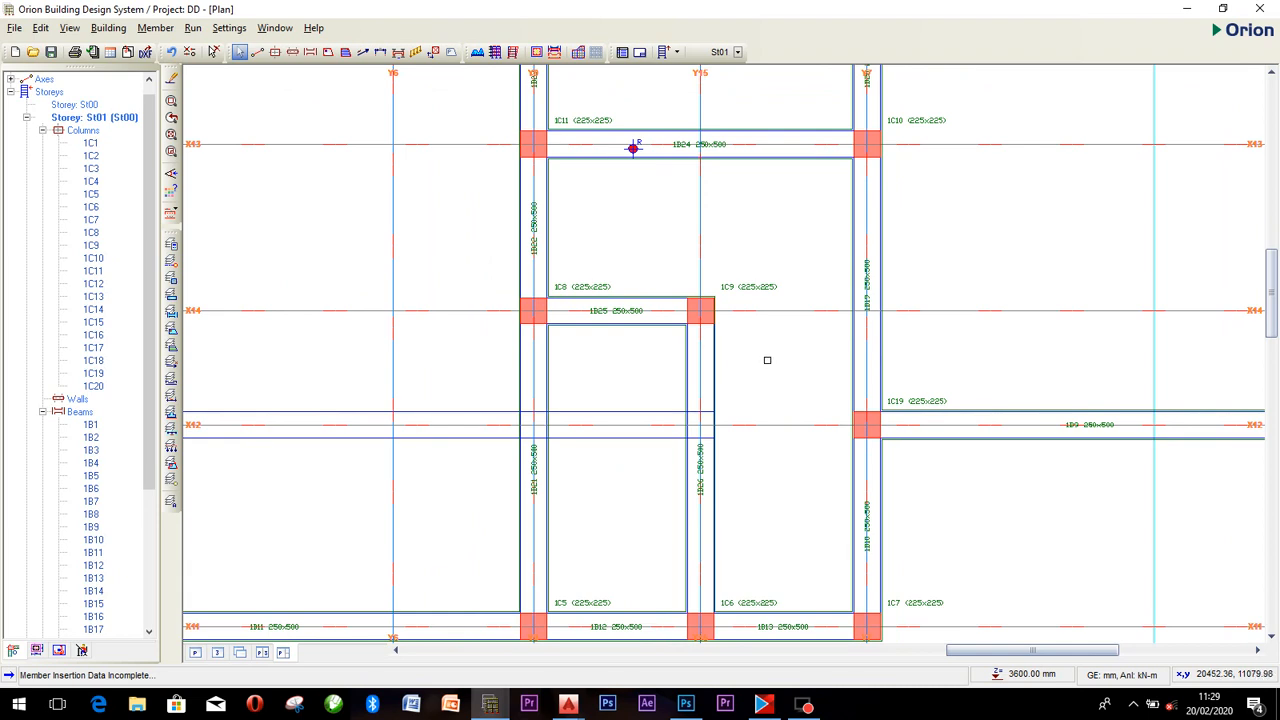
scroll(766, 364, up, 2)
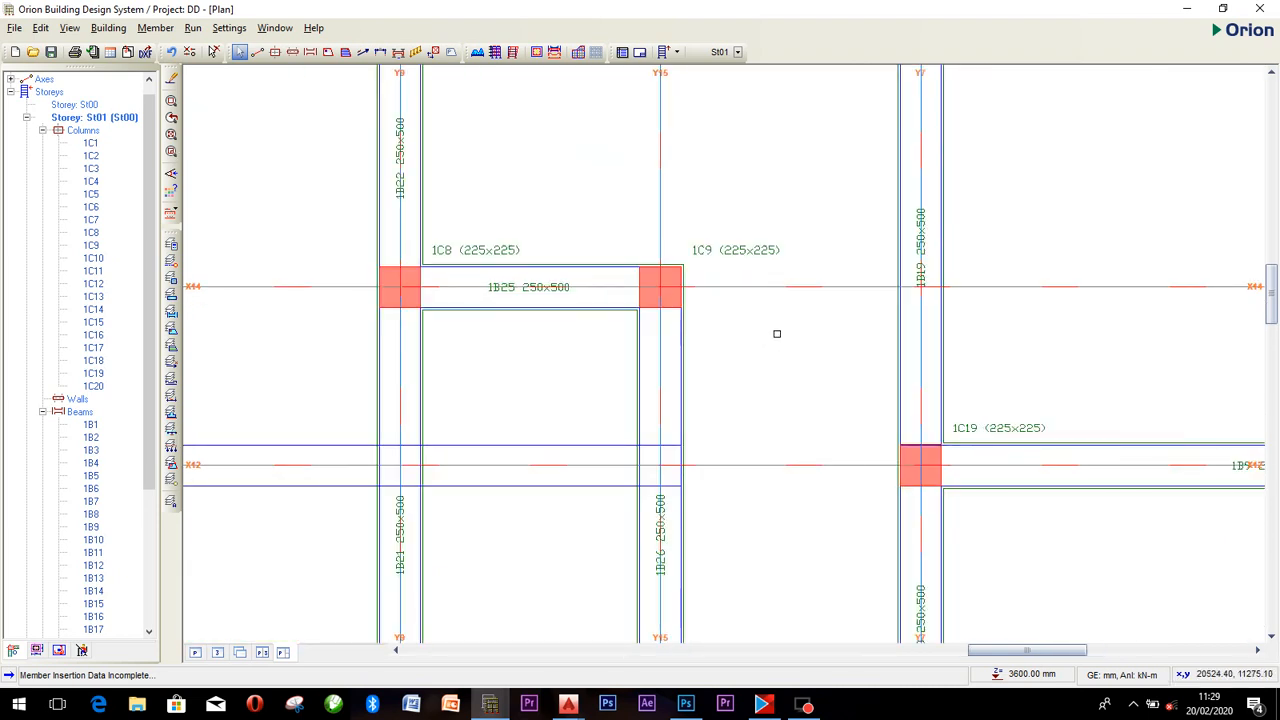
scroll(780, 288, down, 1)
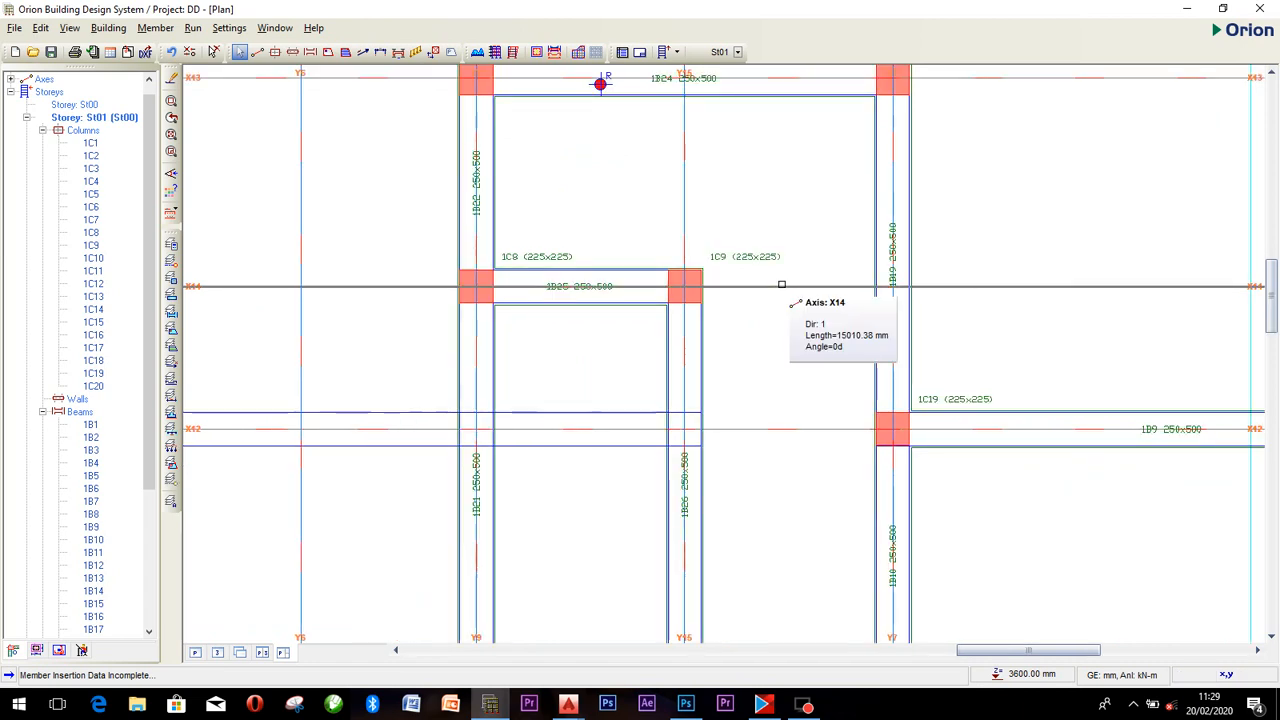
Switch to AutoCAD to examine the beam lines in dainty.dwg, and return to Orion to compare them with the St01 plan.
scroll(783, 294, down, 1)
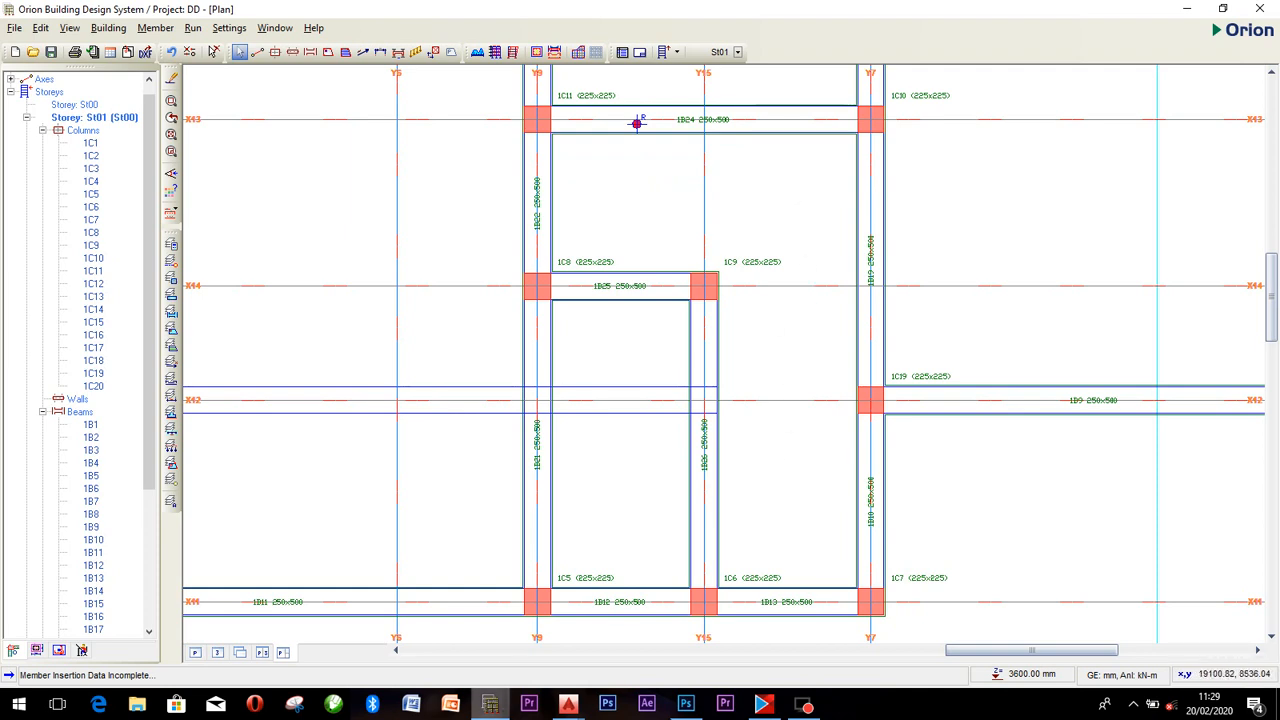
click(568, 705)
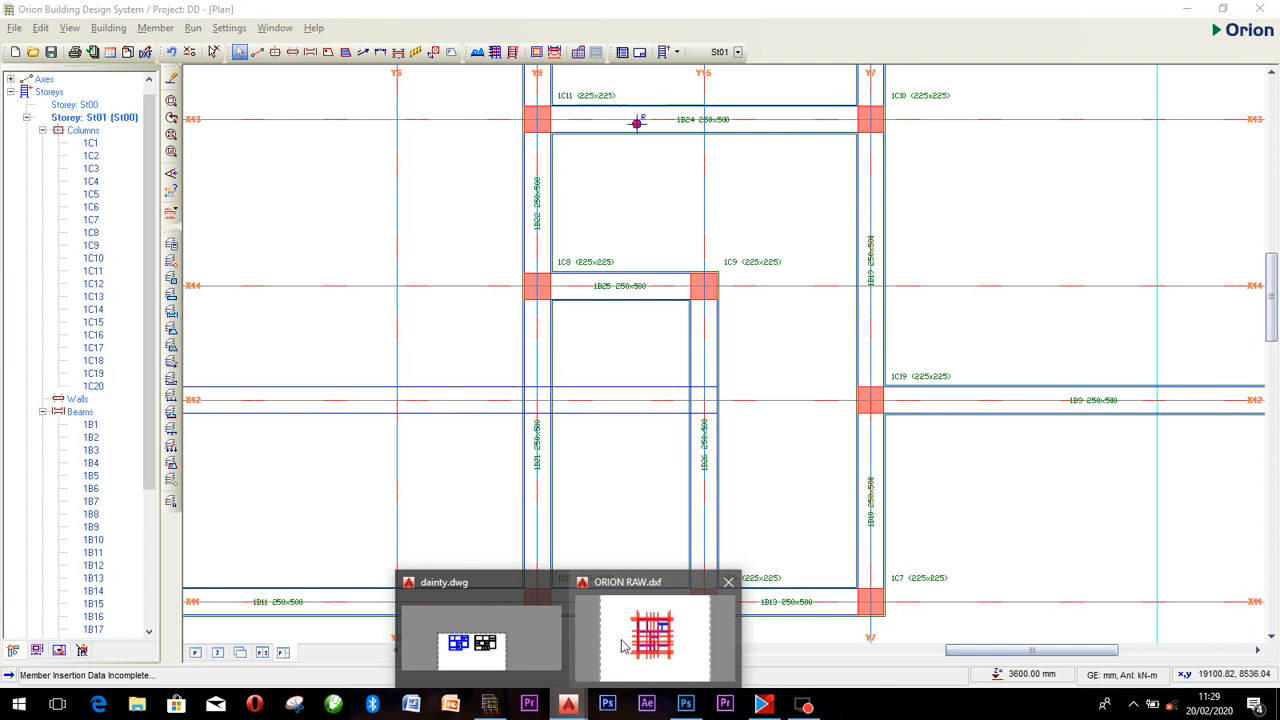
click(503, 640)
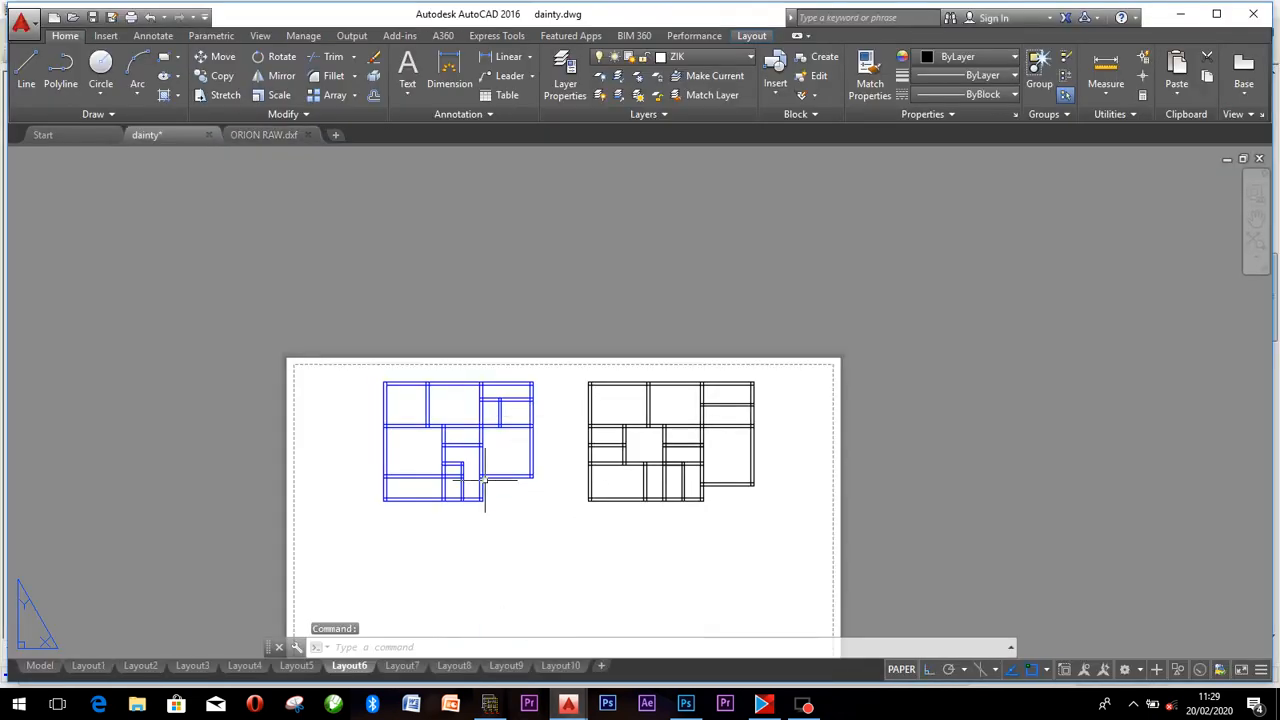
scroll(503, 466, up, 5)
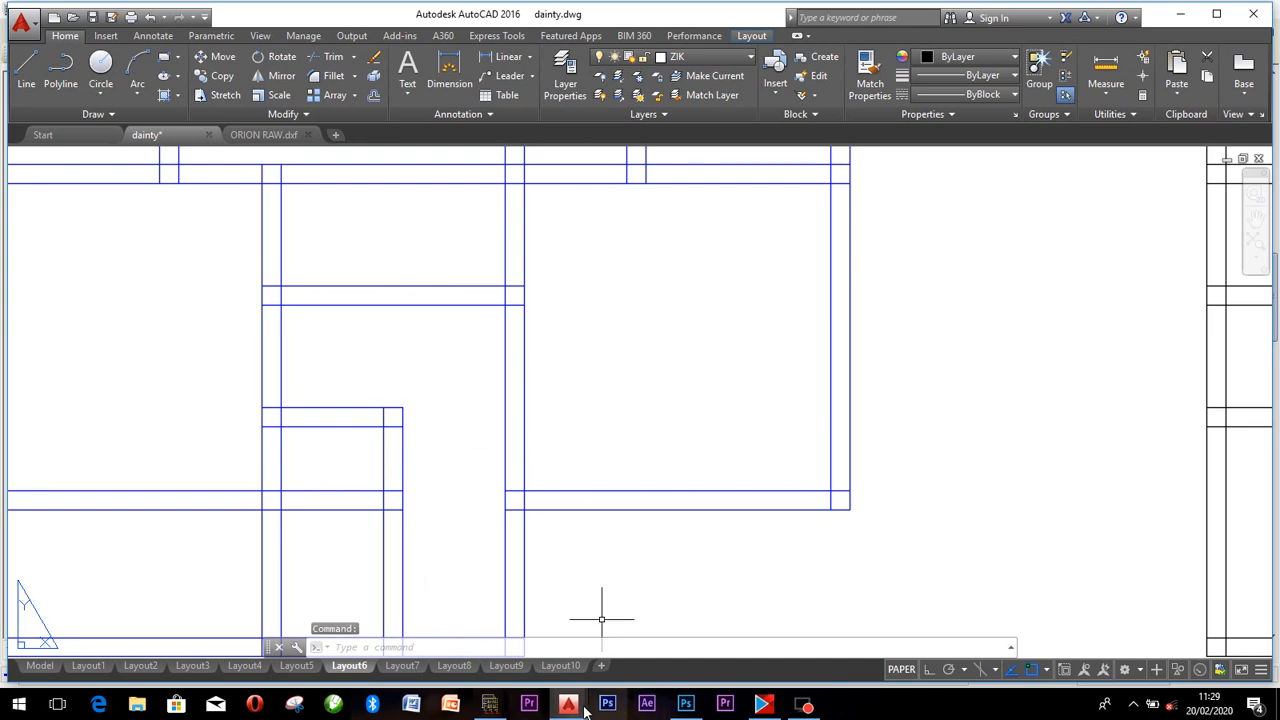
click(505, 705)
scroll(651, 246, down, 3)
scroll(647, 211, up, 3)
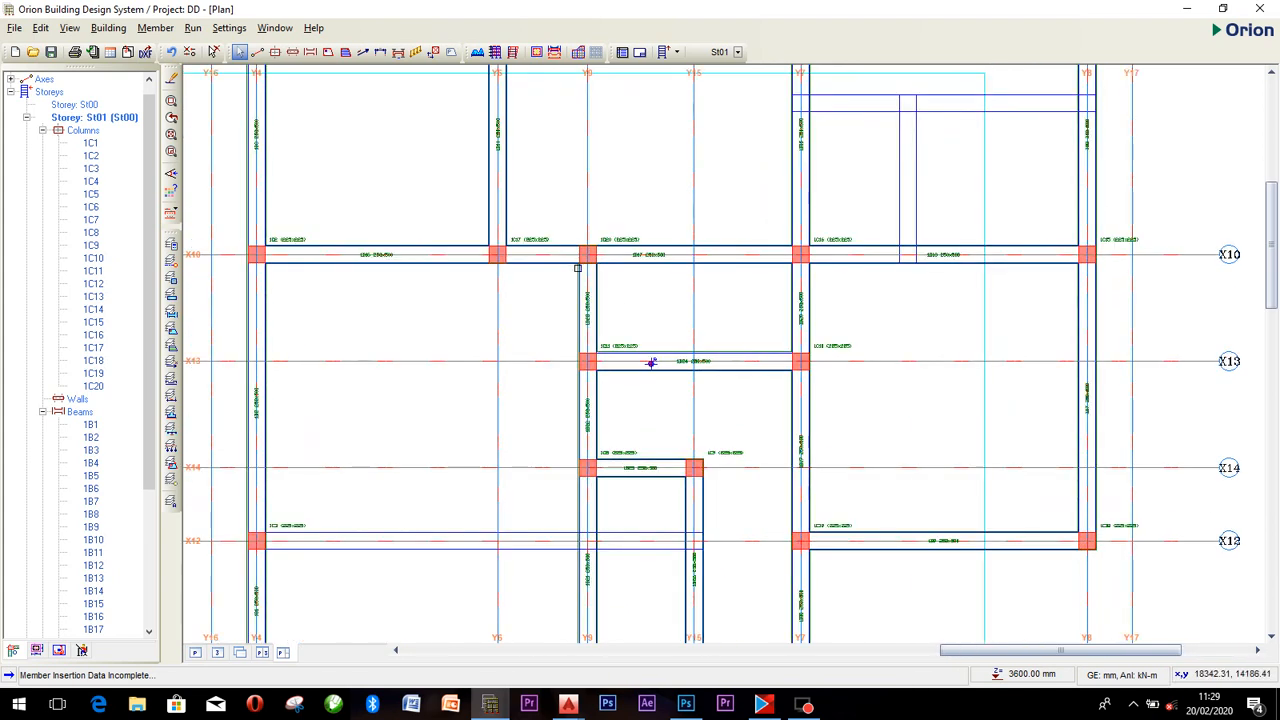
scroll(578, 269, down, 1)
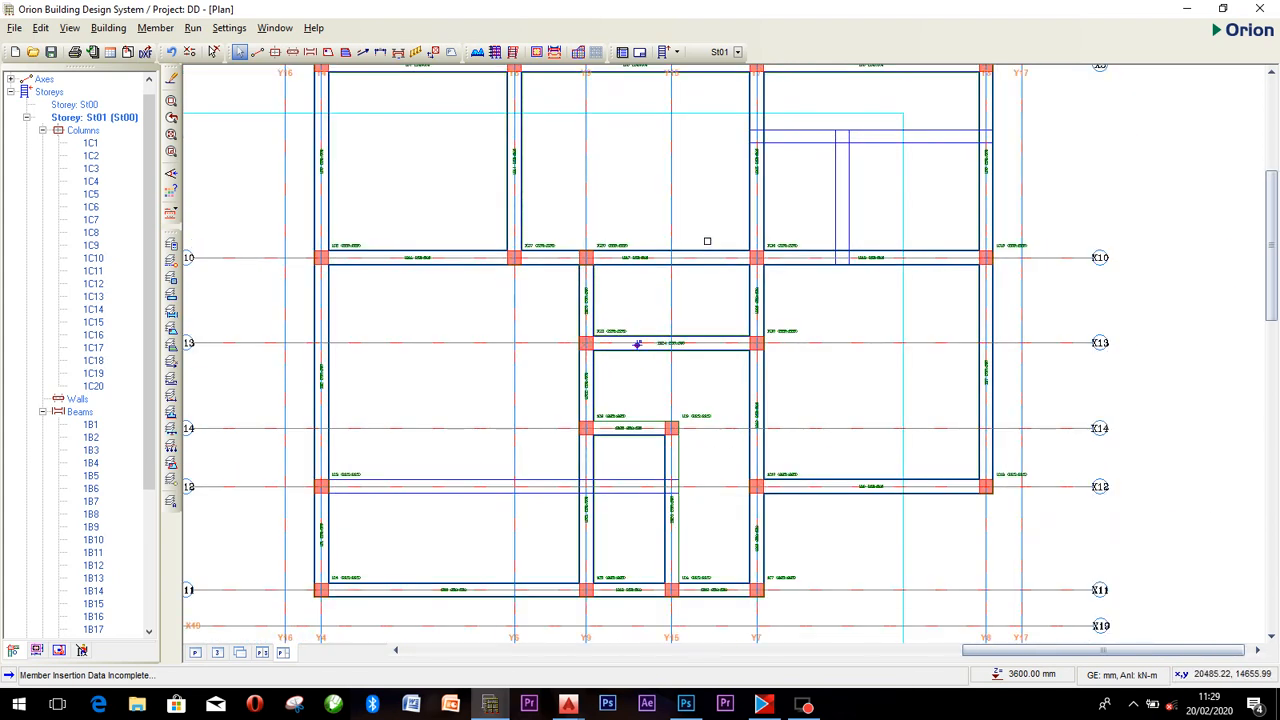
scroll(707, 241, up, 1)
scroll(711, 280, down, 1)
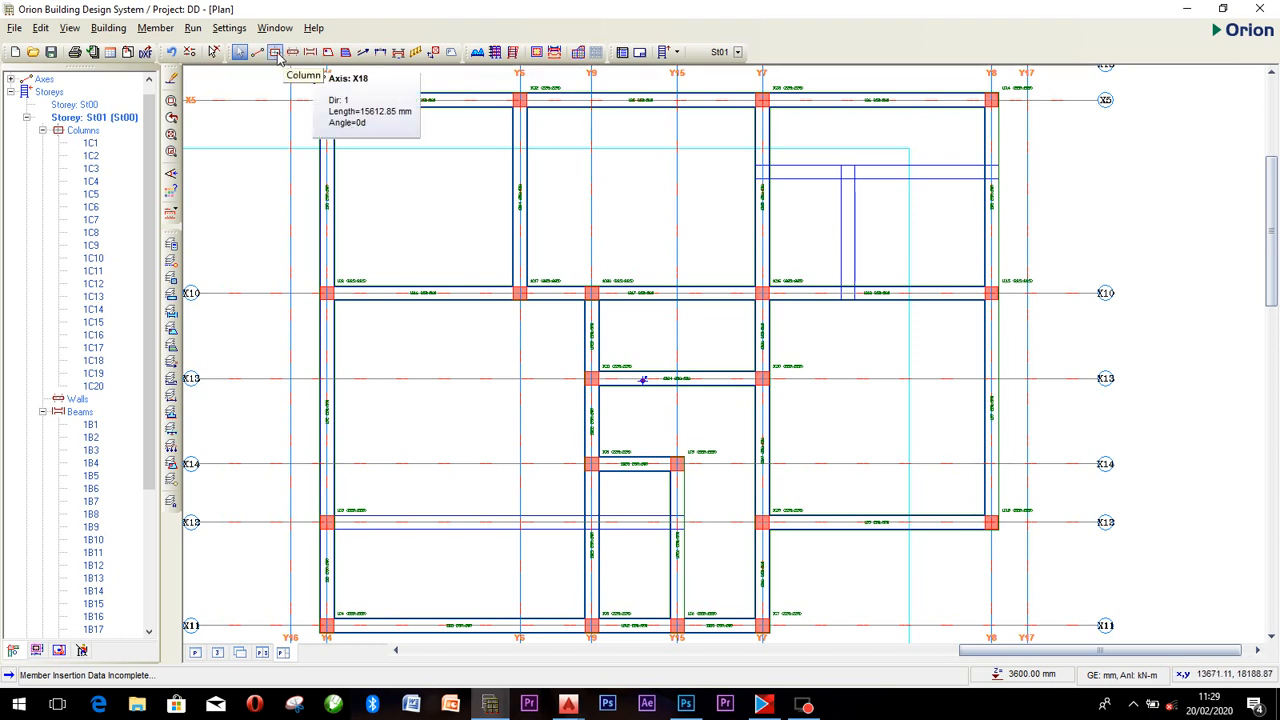
Start a slab insertion on St01 and set the slab depth to 150 mm.
click(329, 55)
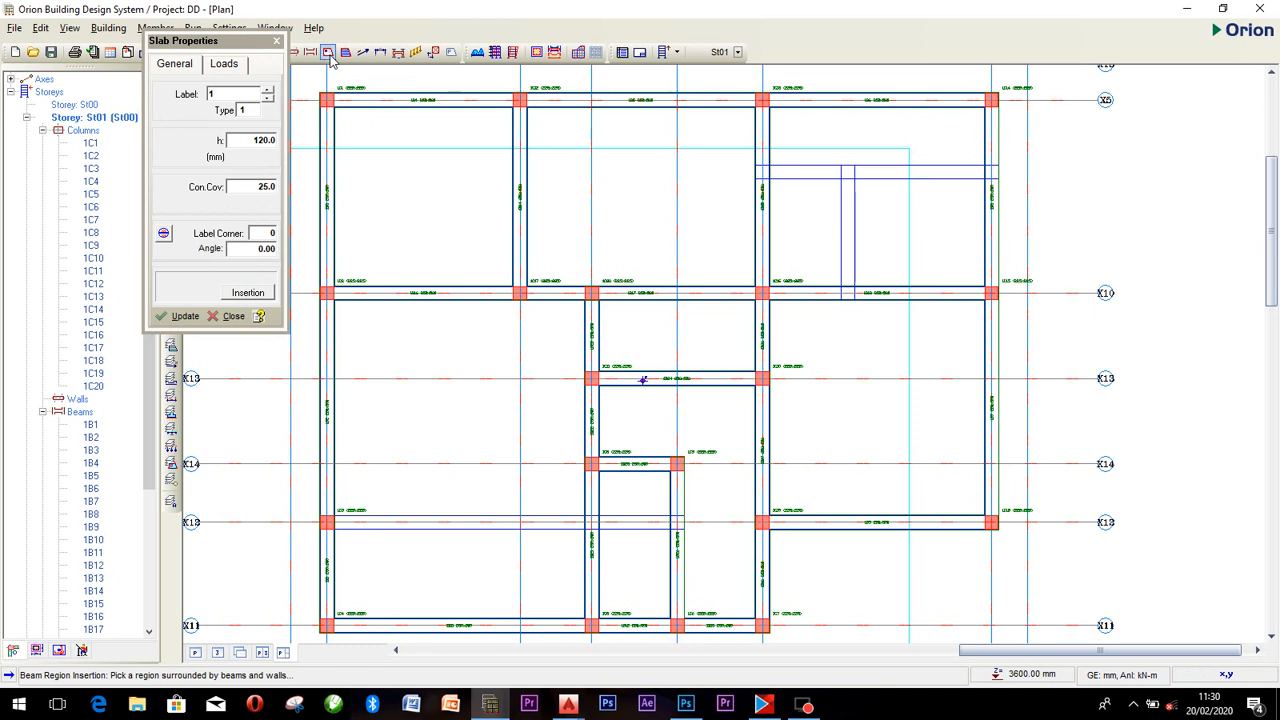
click(328, 120)
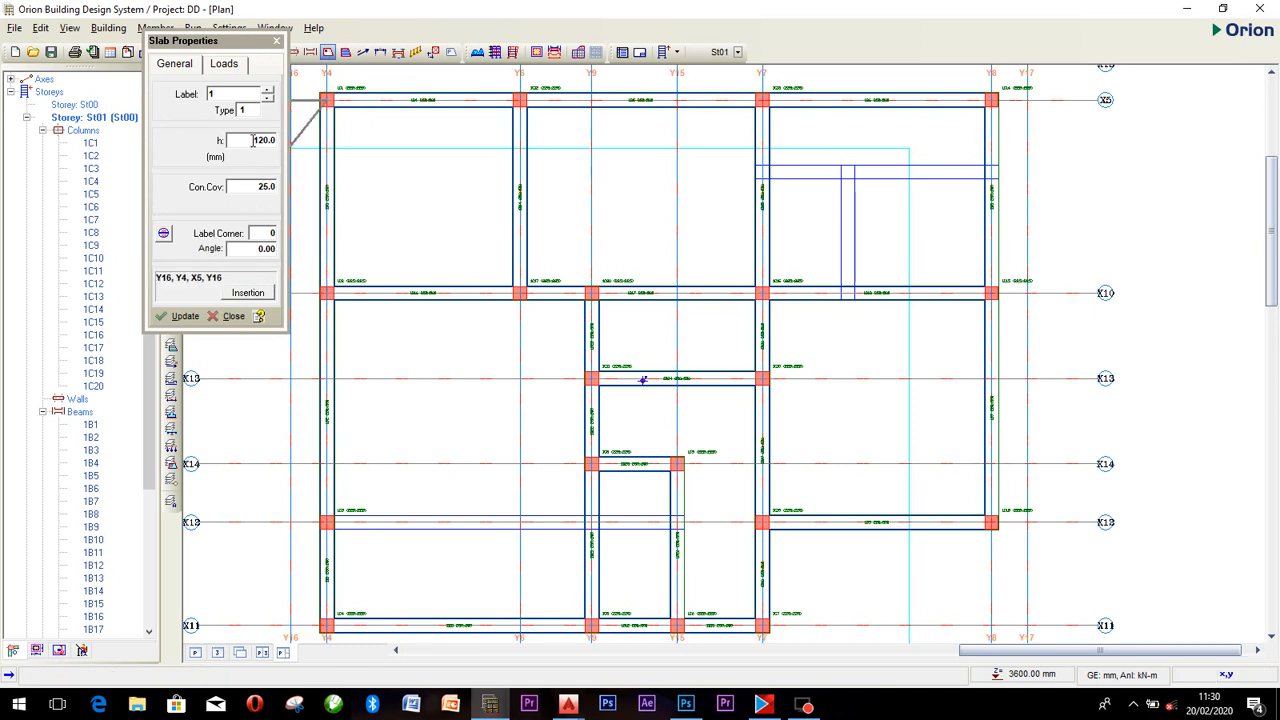
double_click(253, 141)
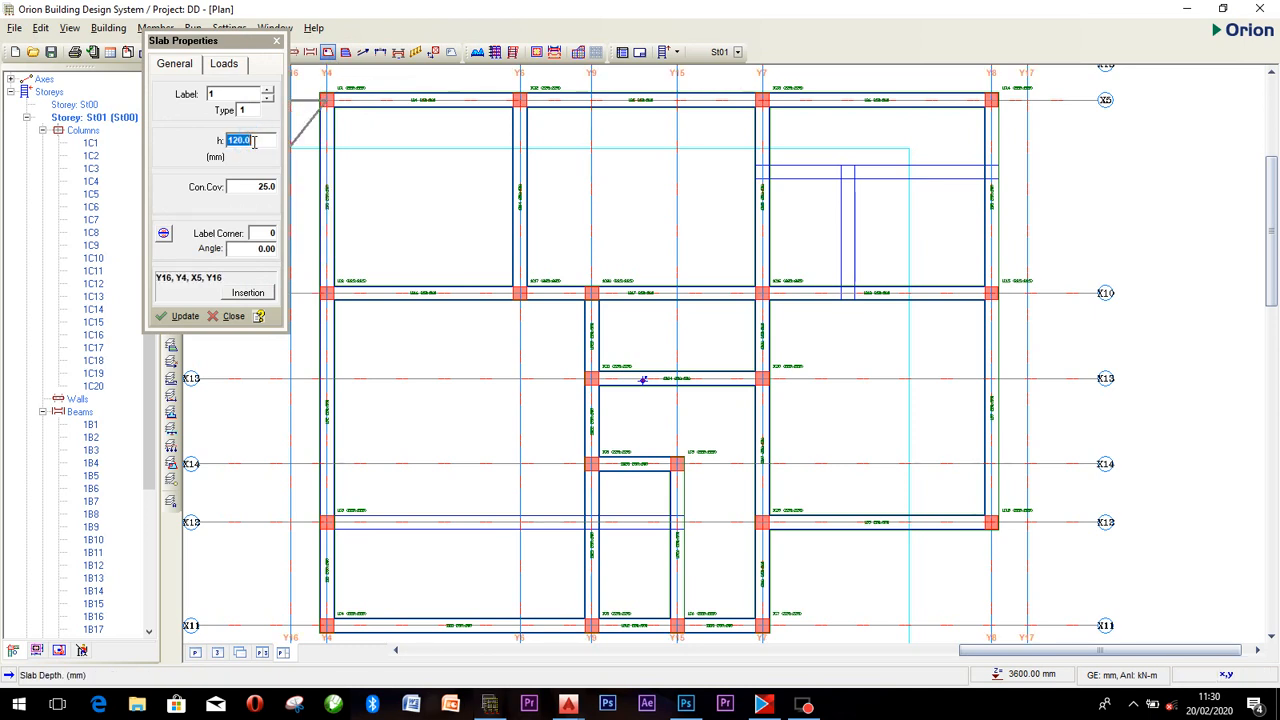
text(150)
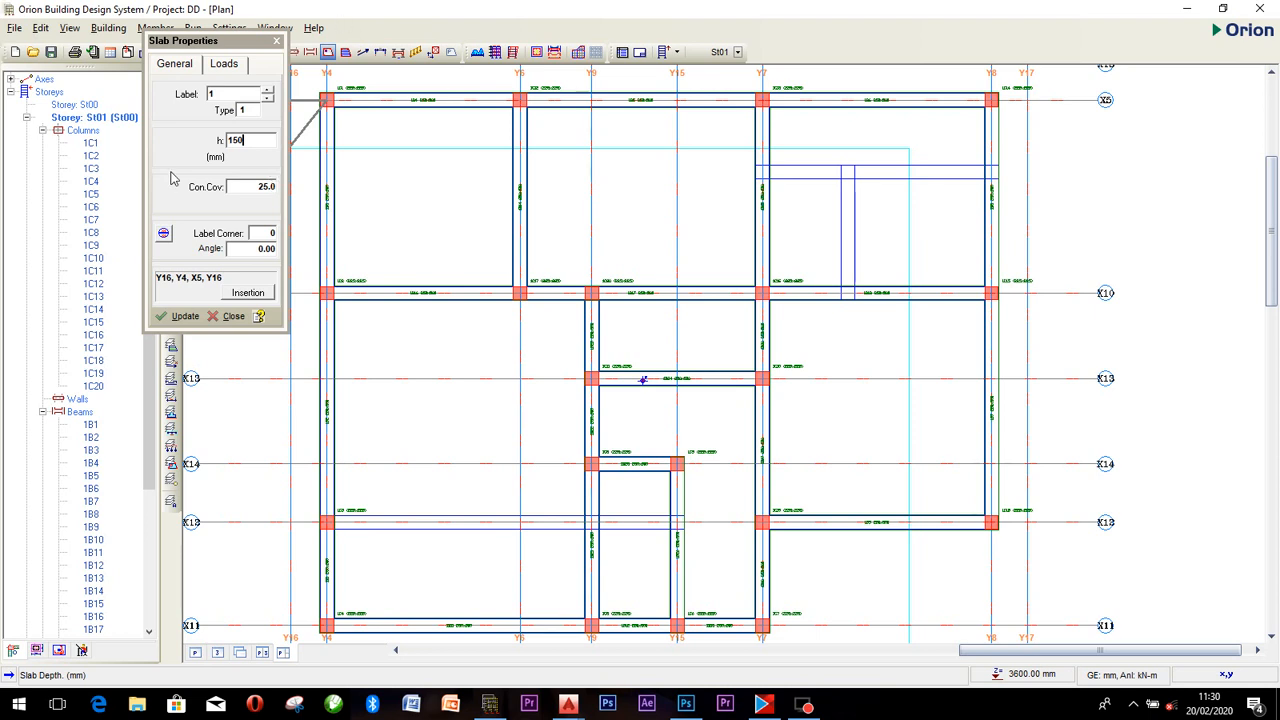
Apply the Rooms dead load preset to the slab and open the list of standard imposed loads.
click(222, 66)
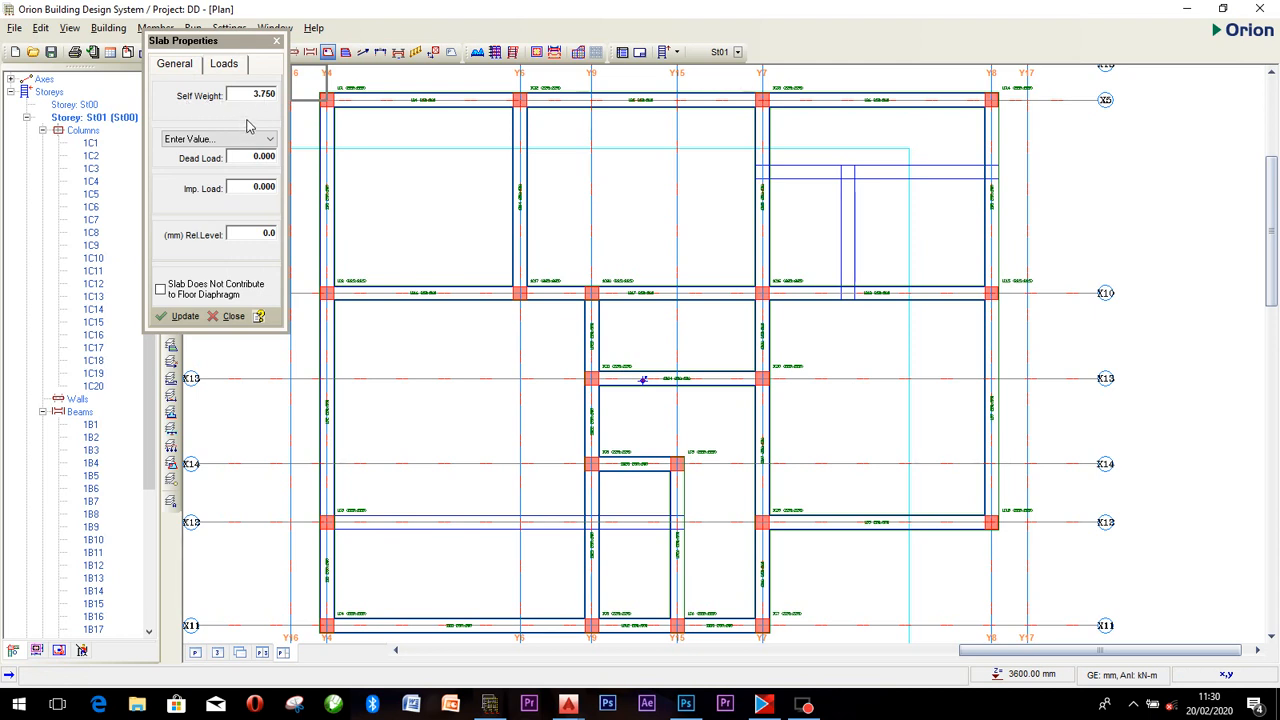
click(245, 140)
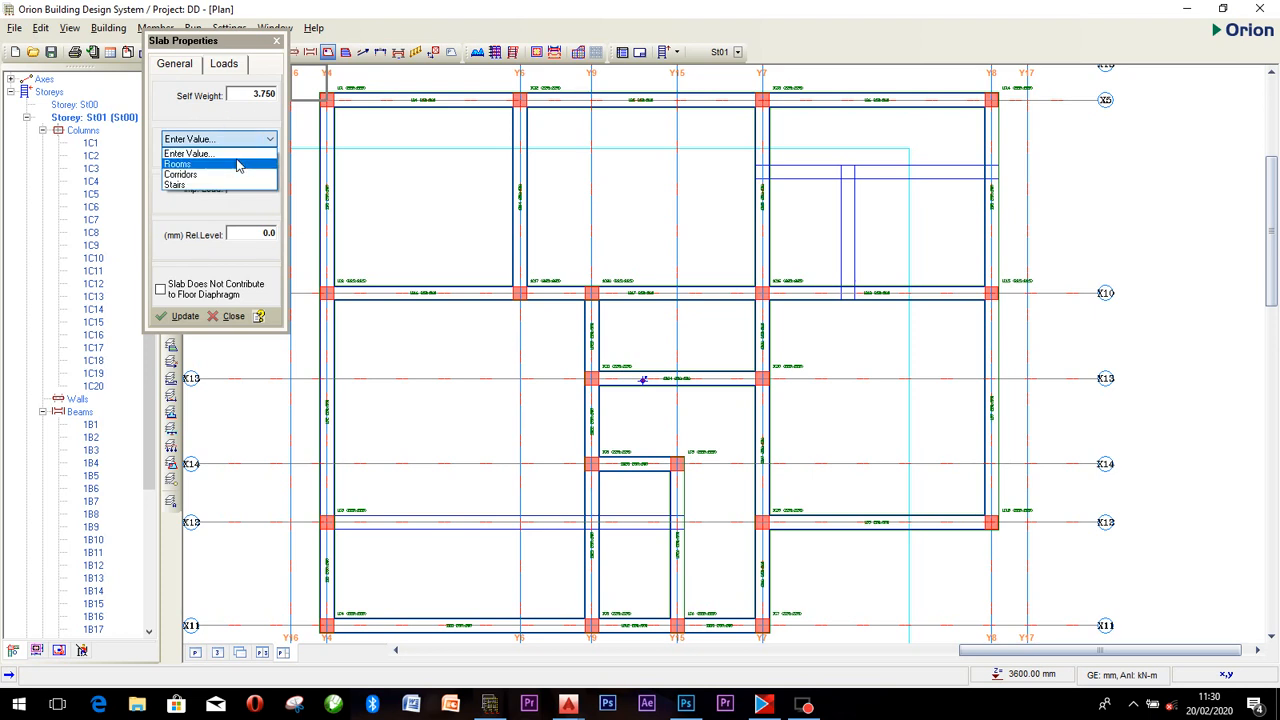
click(238, 164)
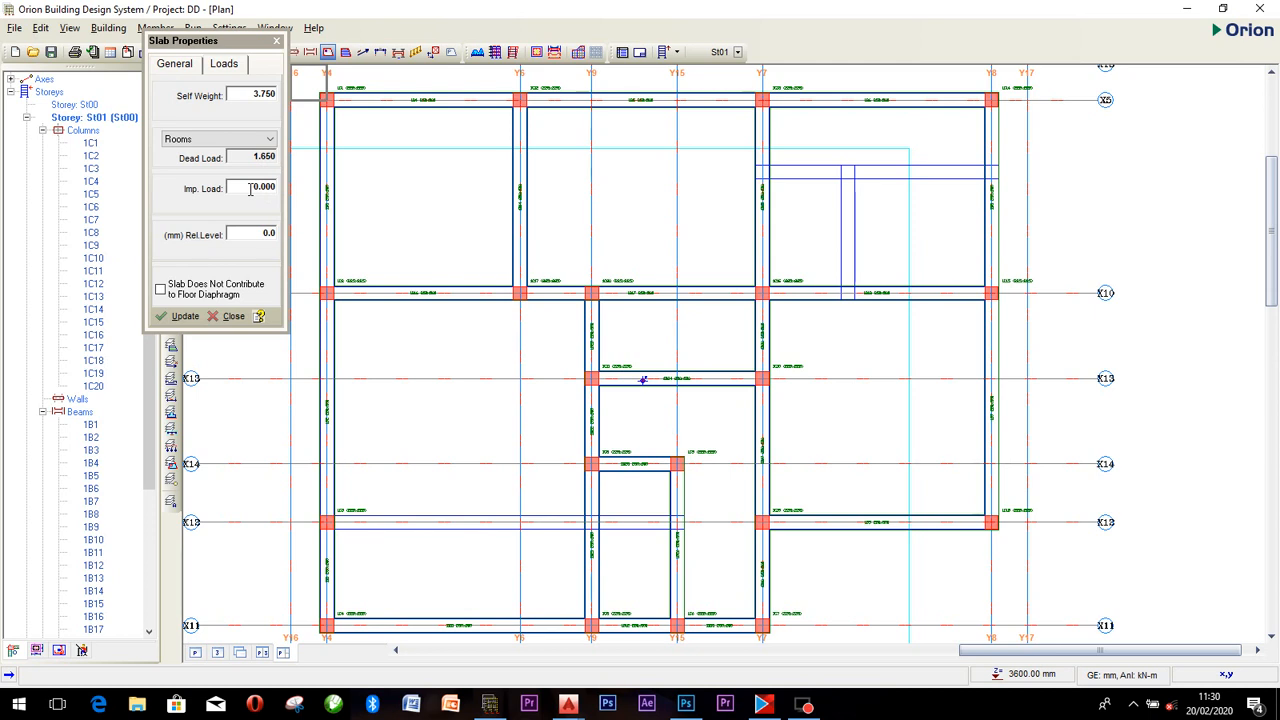
double_click(250, 187)
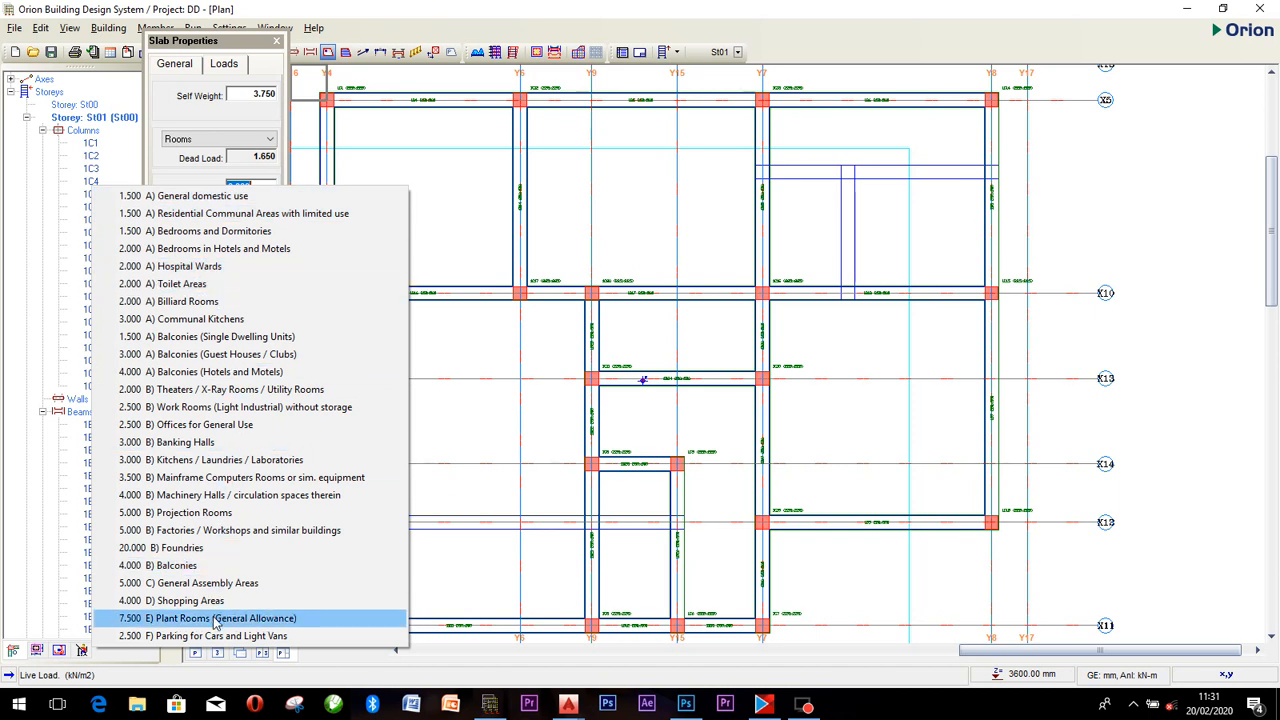
Set the slab imposed load to 1.500 for A) Bedrooms and Dormitories and insert slabs in the three bays between axes X5 and X10.
click(257, 236)
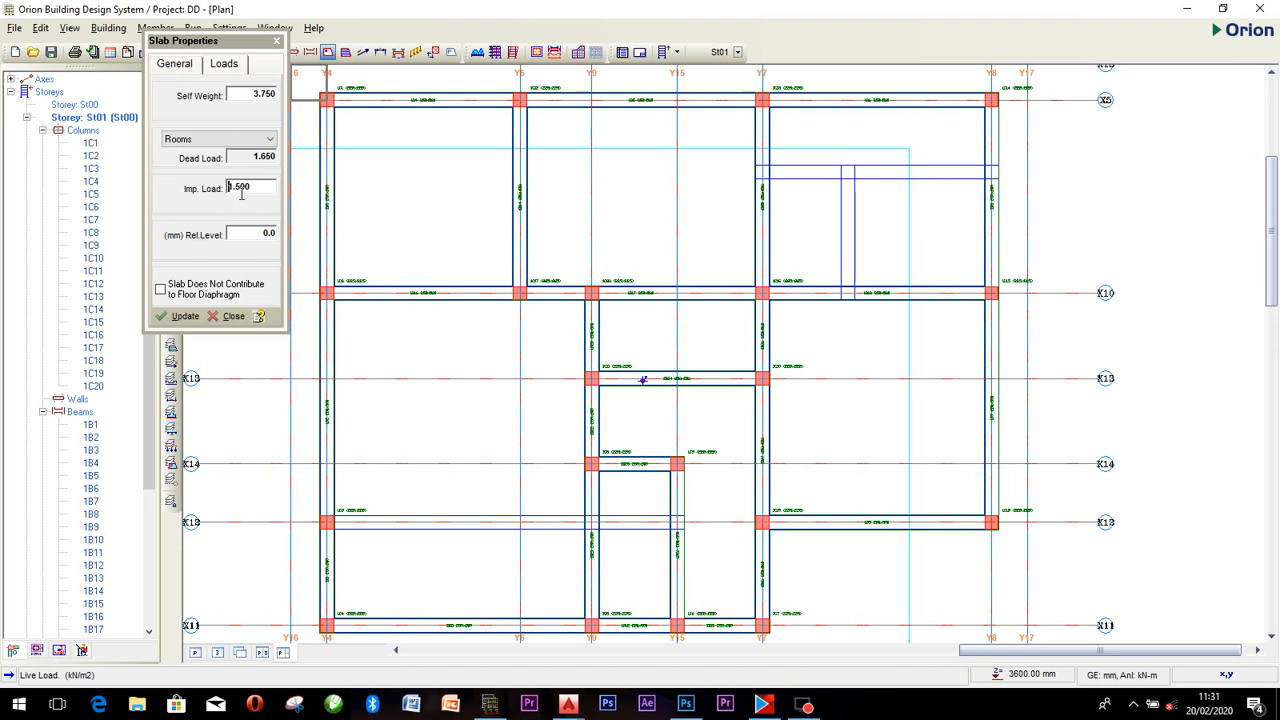
click(437, 181)
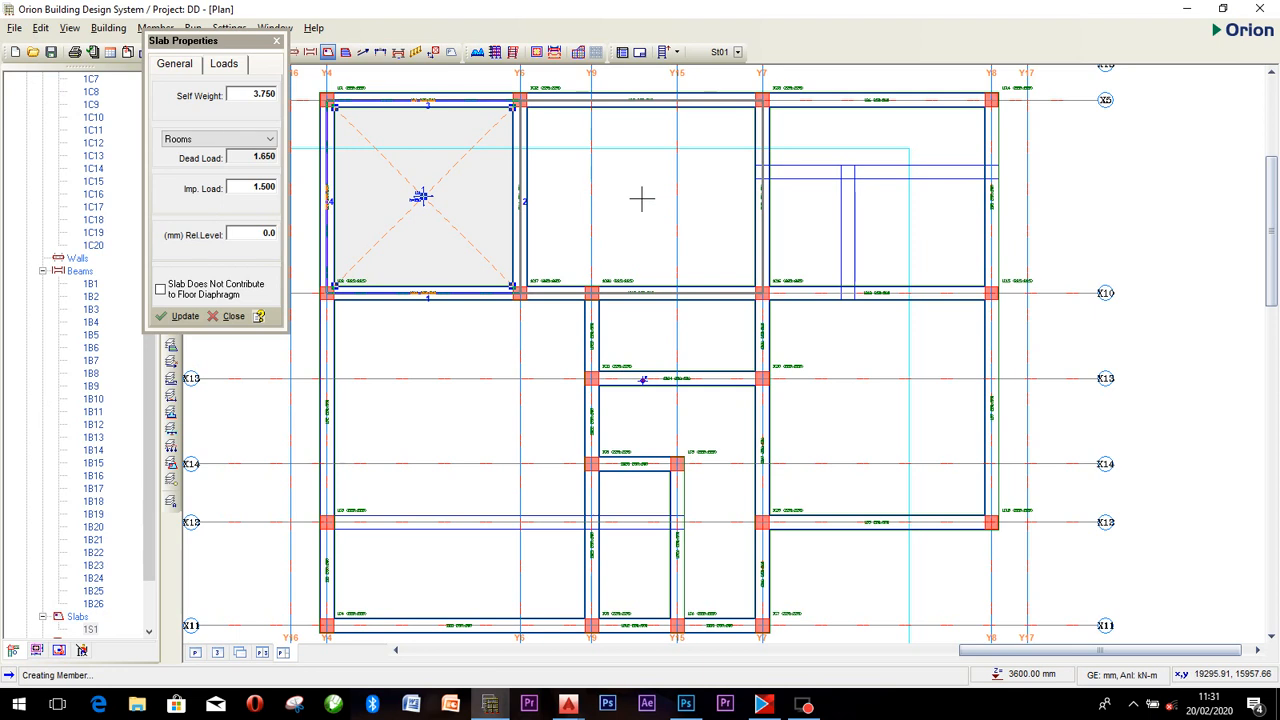
click(678, 200)
click(875, 197)
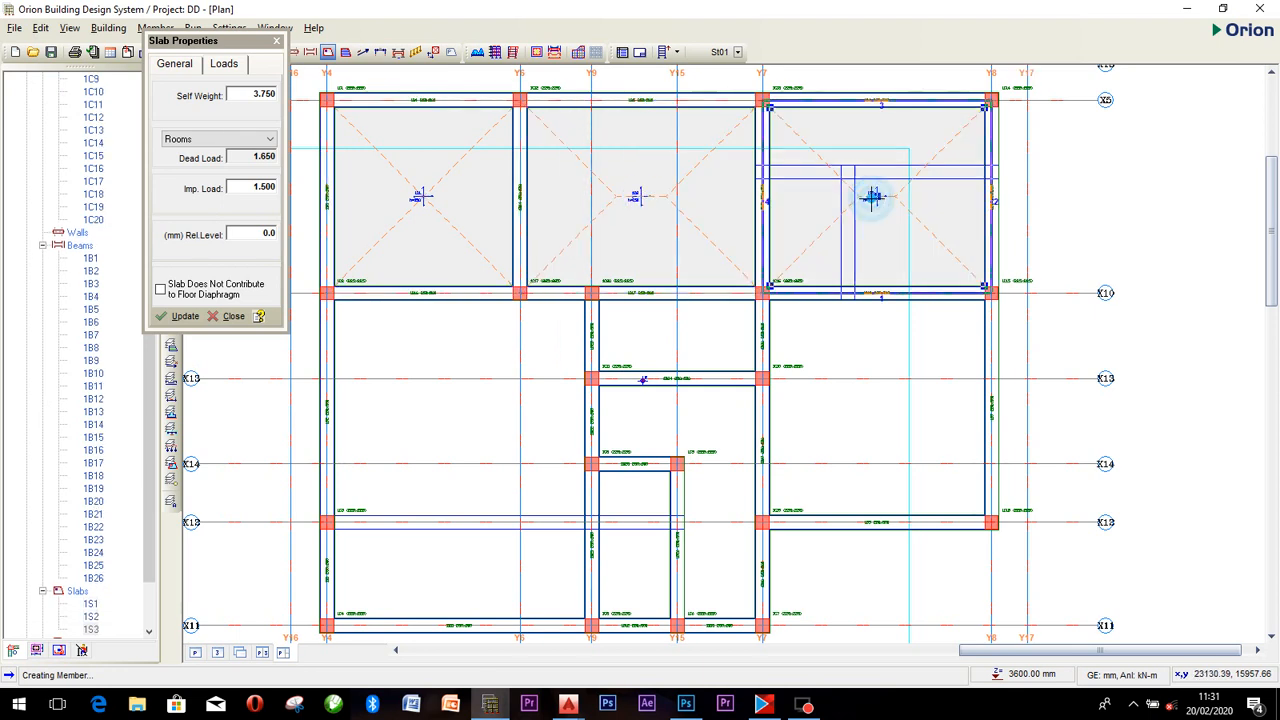
Insert slabs in the Y7–Y8 bay below X10, the Y9–Y7 bay between X10 and X13, and the Y9–Y15 bay between X14 and X11.
click(879, 391)
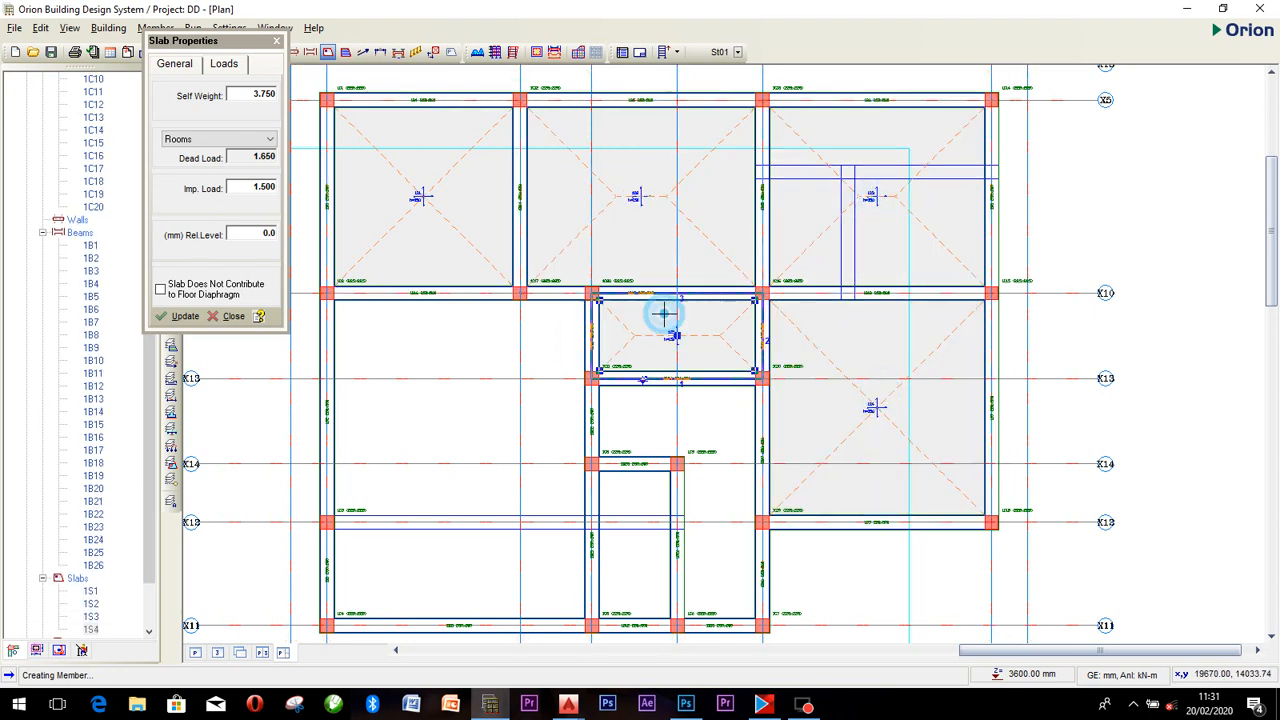
click(663, 313)
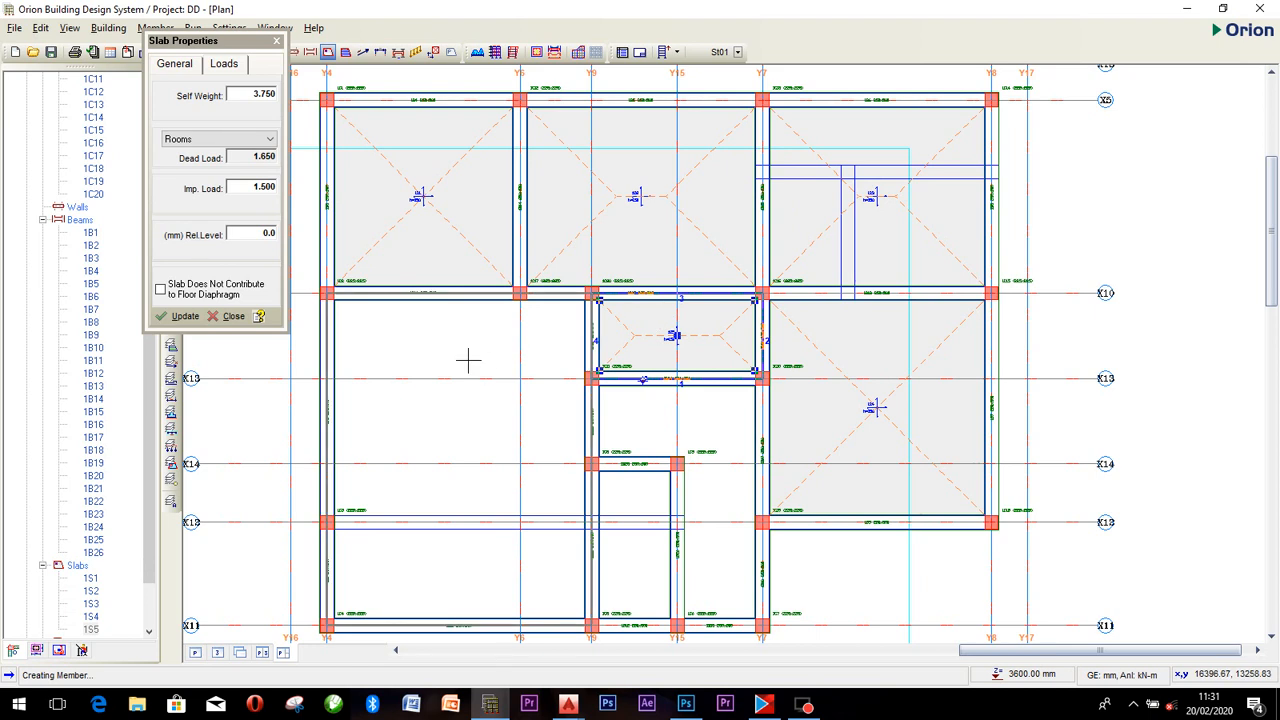
click(655, 543)
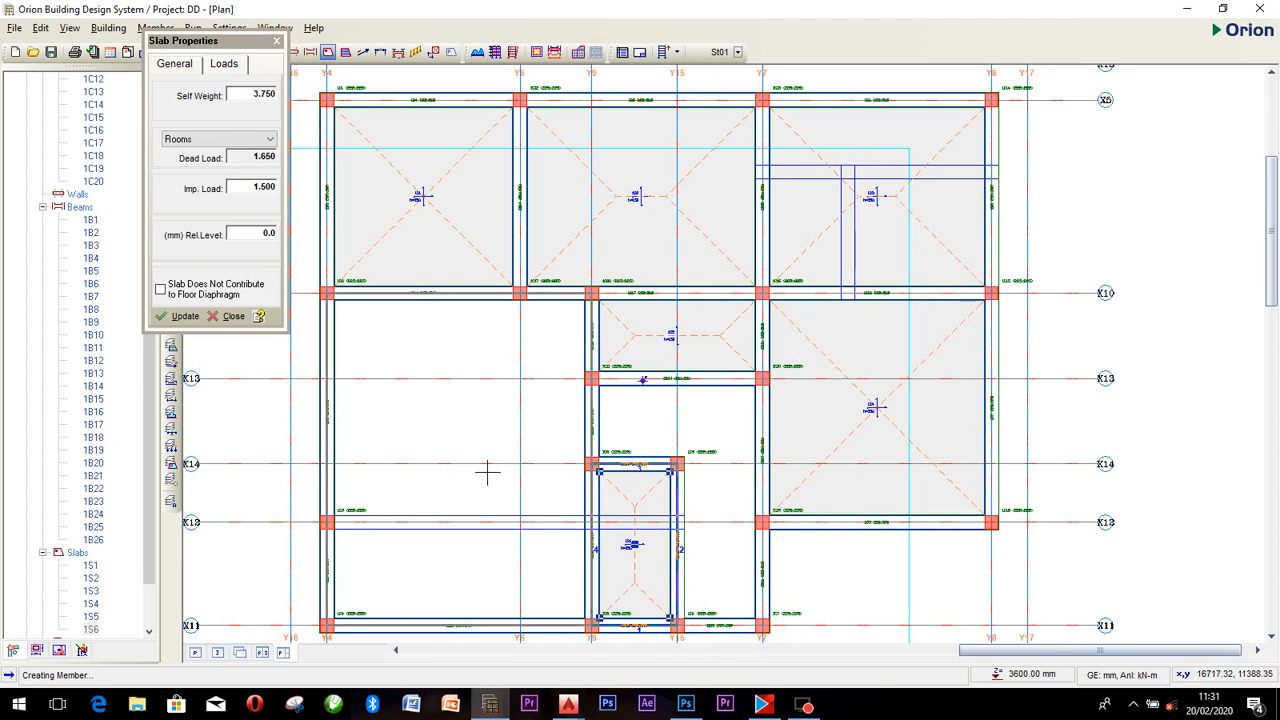
scroll(575, 390, up, 3)
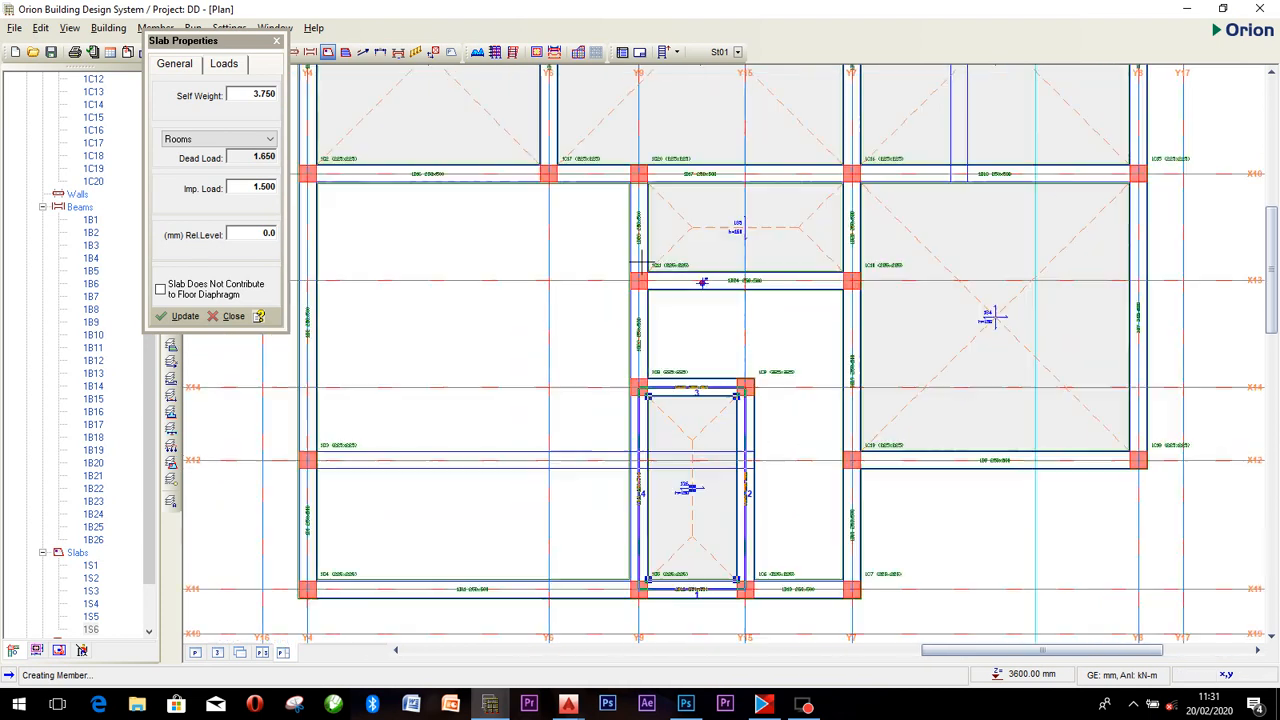
scroll(642, 262, down, 2)
middle_drag(631, 260, 595, 328)
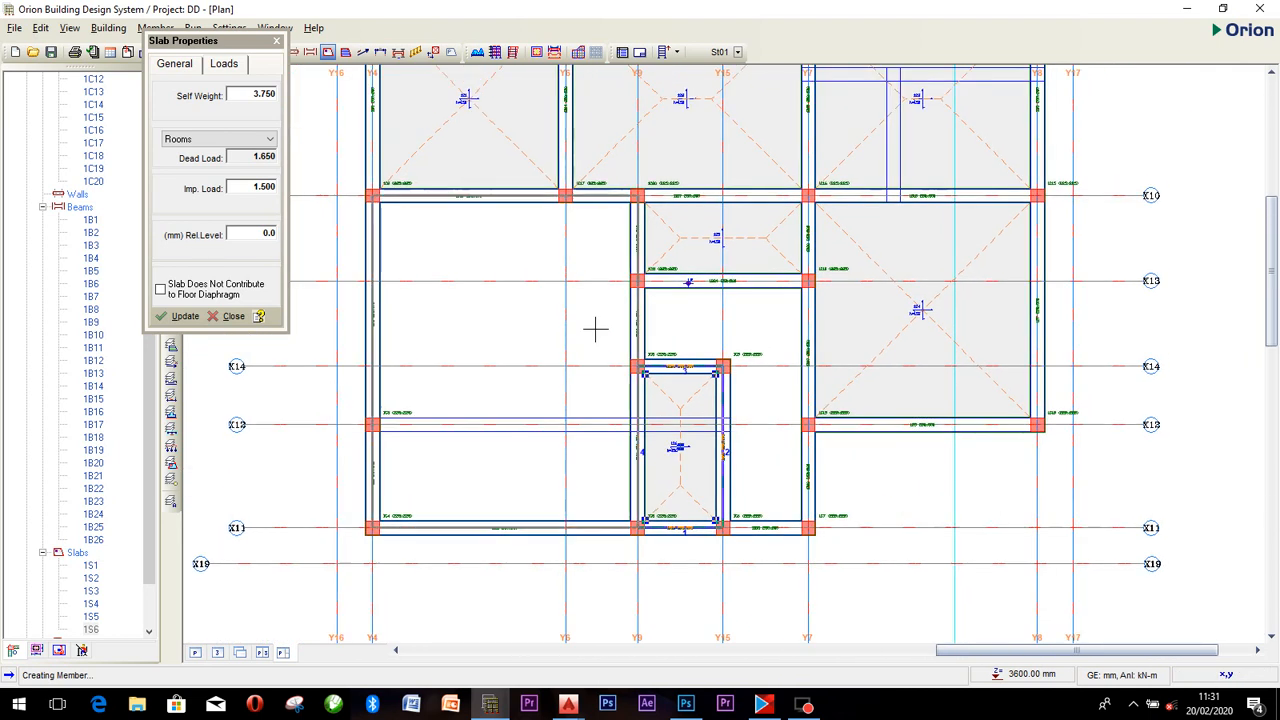
click(277, 42)
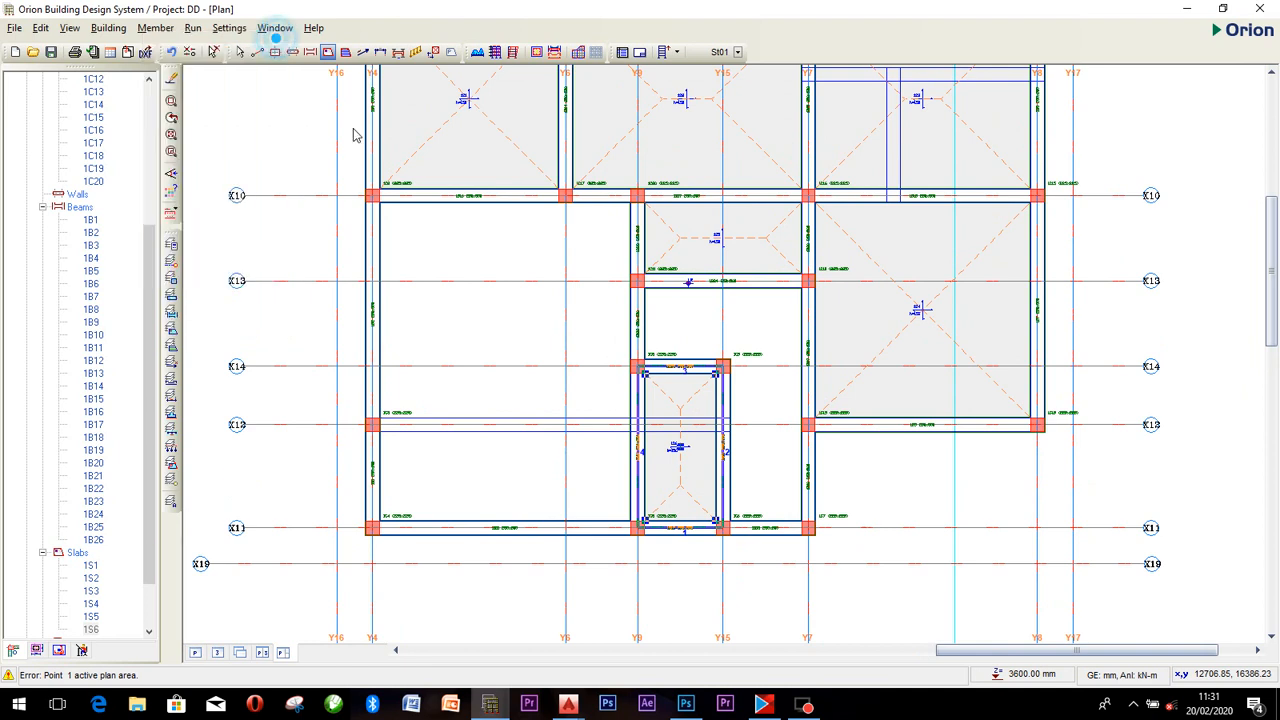
Insert a 225 x 225 mm column at the intersection of axes X12 and Y9.
click(273, 51)
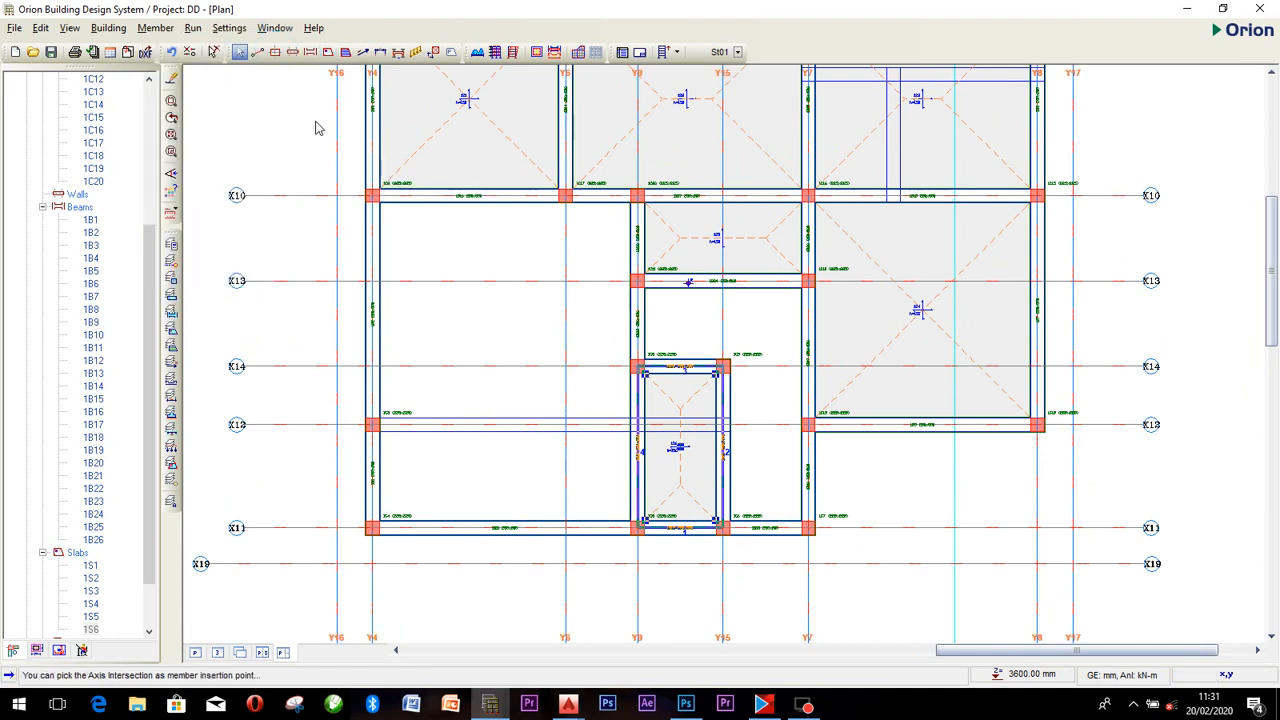
click(637, 424)
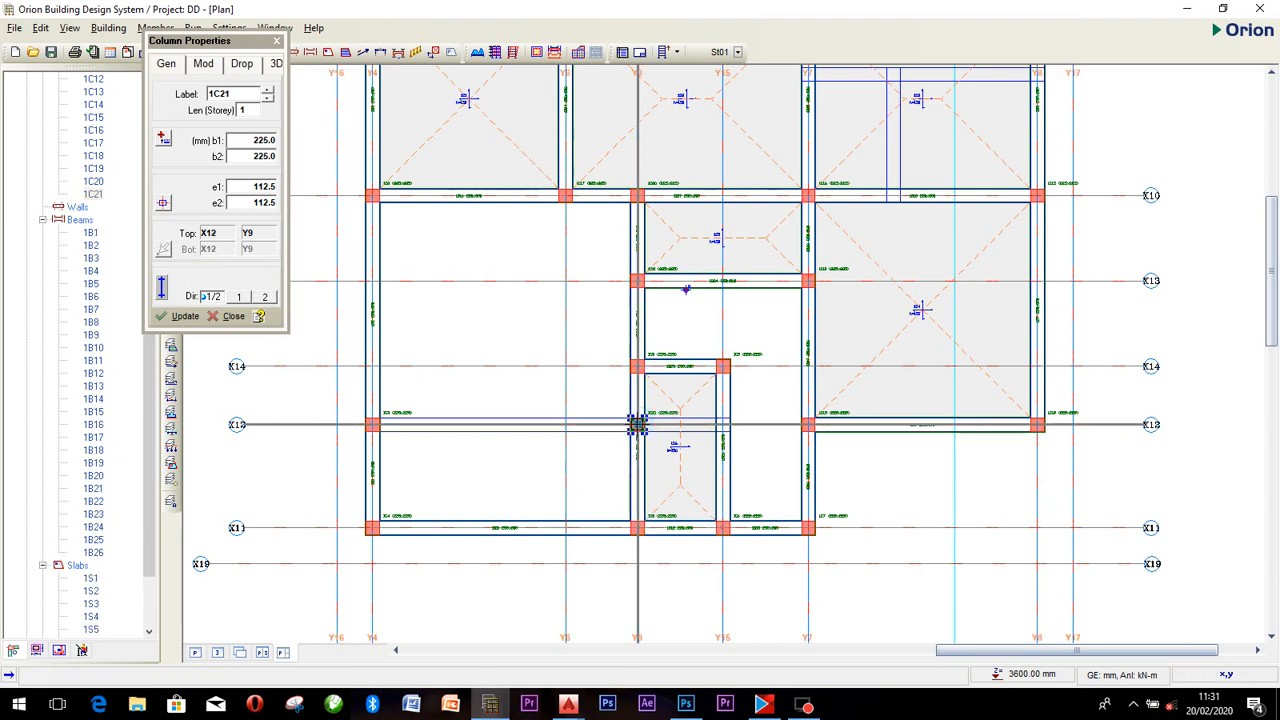
click(276, 44)
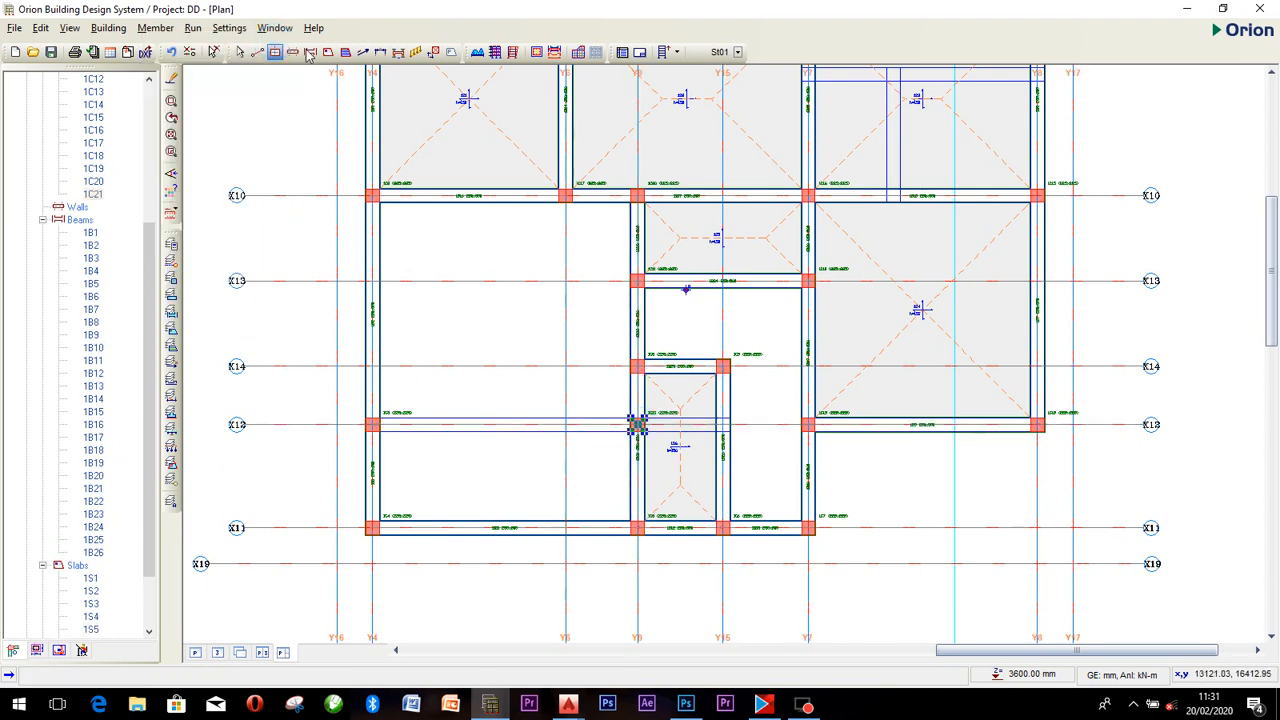
Insert a 250 x 500 mm beam along axis X12 from Y4 to Y9.
click(310, 52)
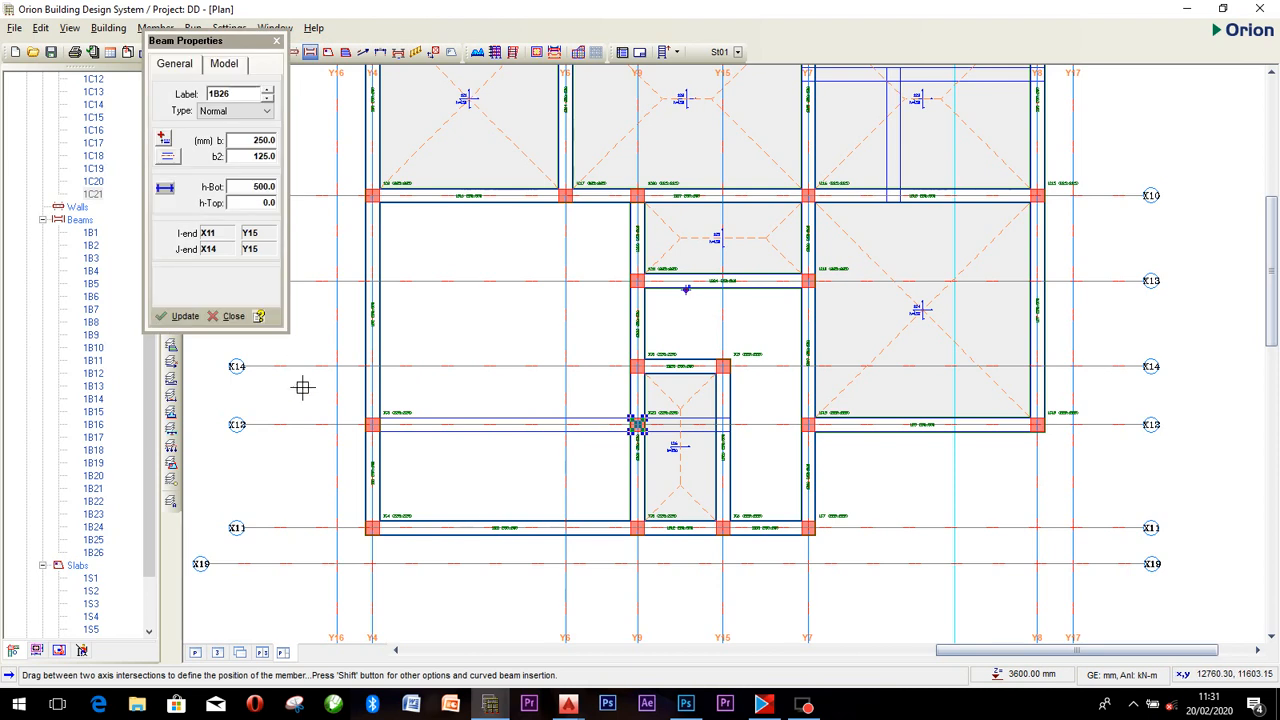
mouse_move(372, 424)
mouse_down()
mouse_move(508, 441)
mouse_move(637, 424)
mouse_up()
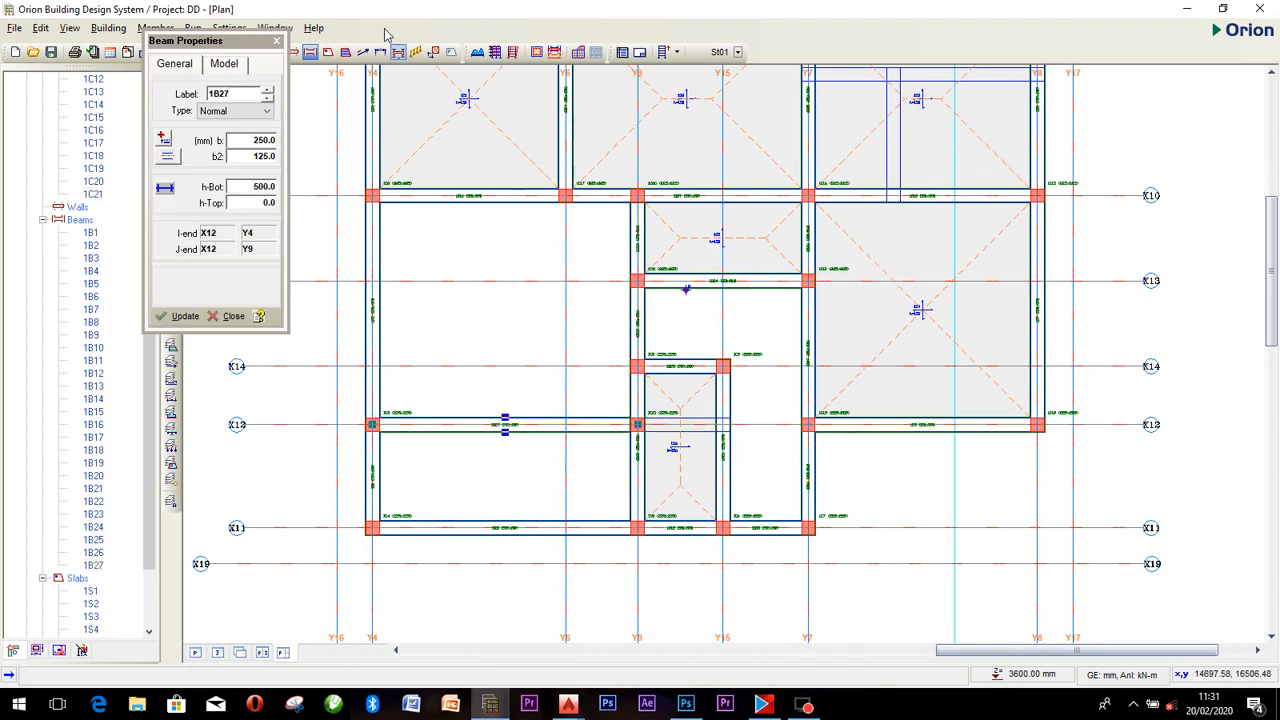
click(276, 43)
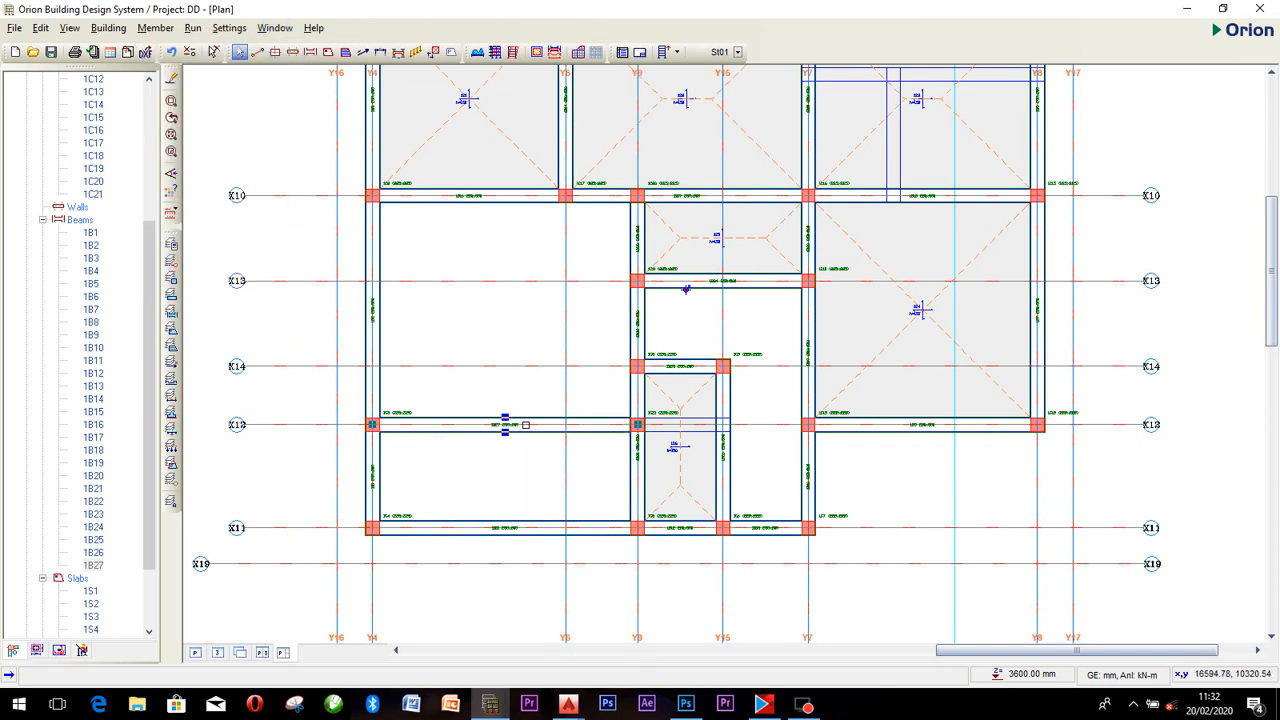
Insert 150 mm slabs in the two bays between Y4 and Y9, one on each side of the X12 beam.
click(328, 52)
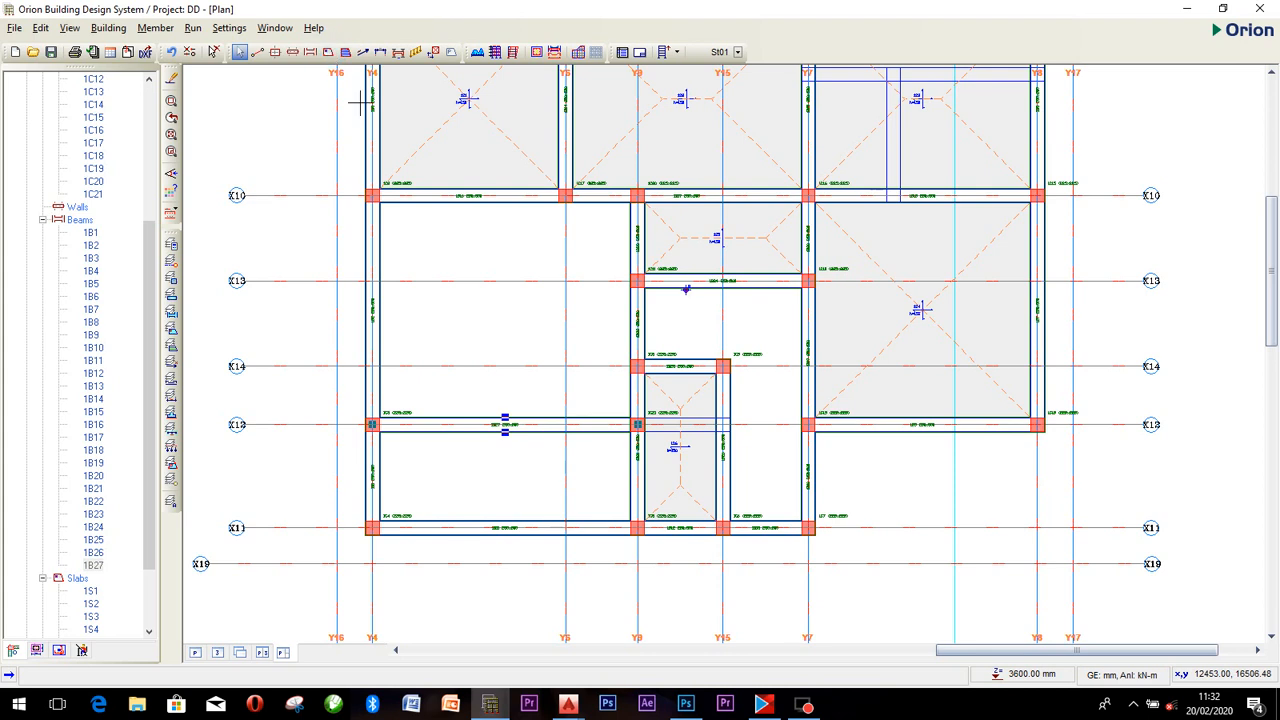
click(498, 314)
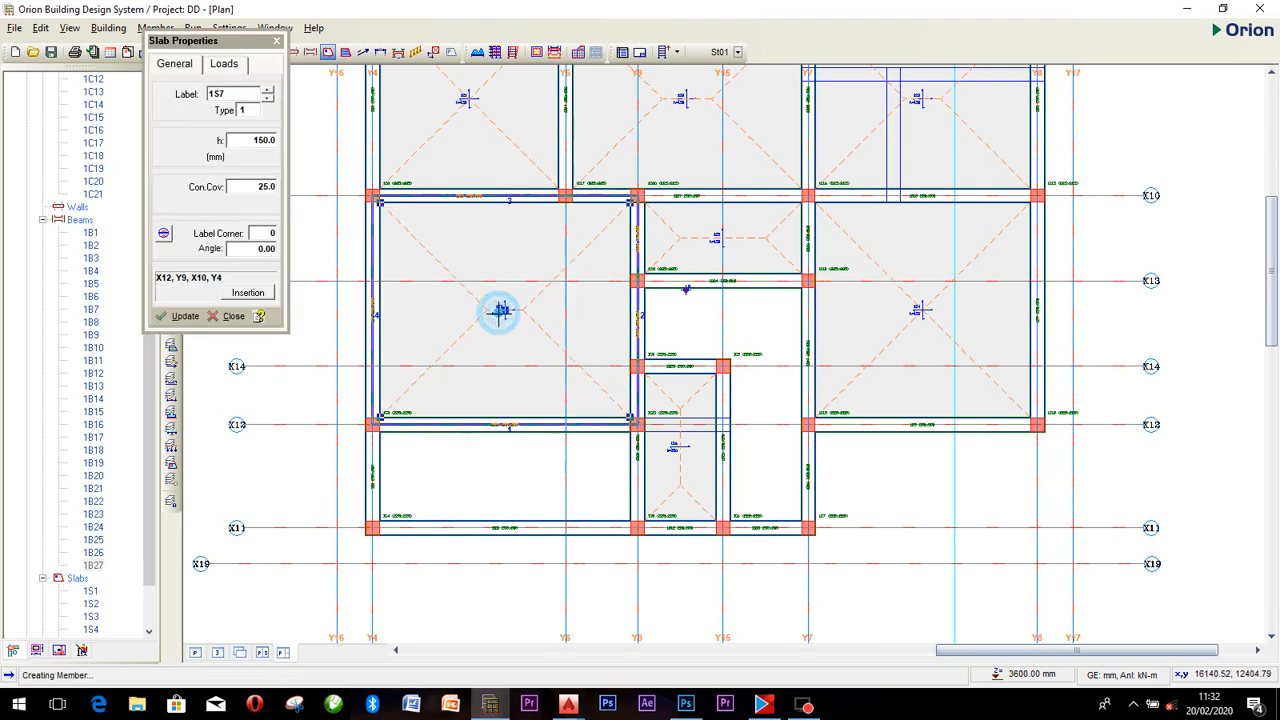
click(503, 484)
scroll(634, 354, down, 2)
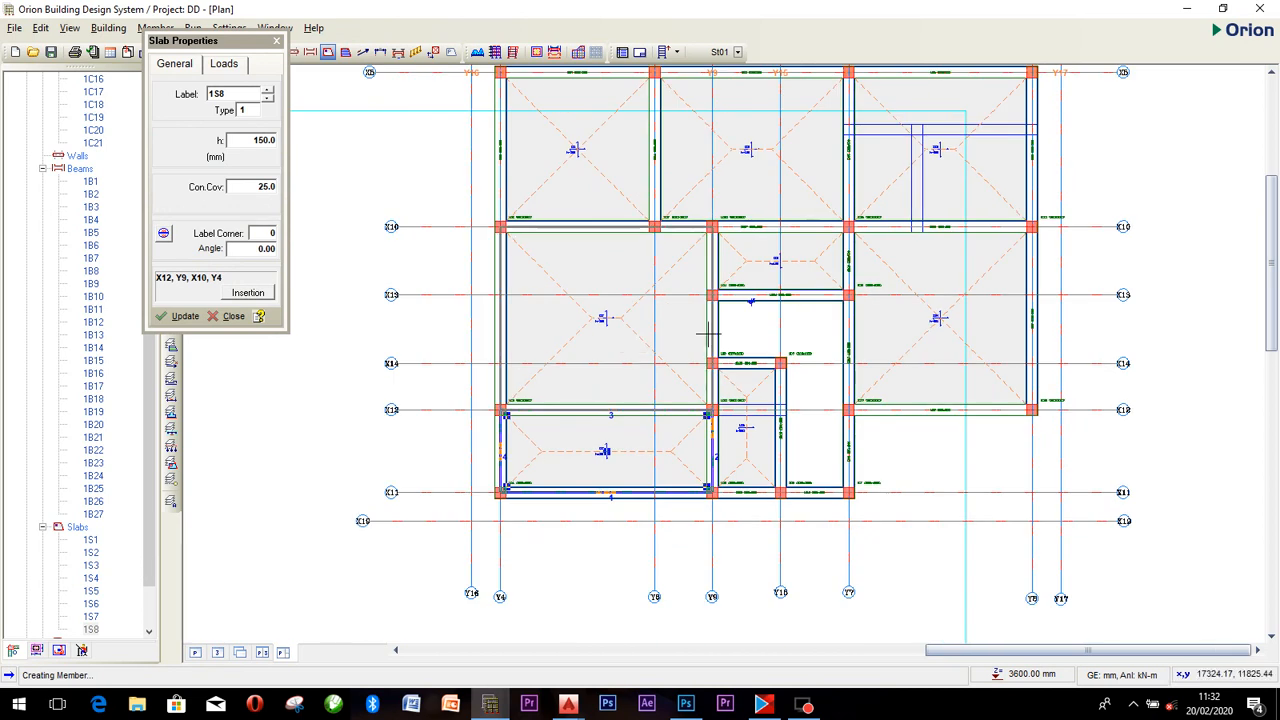
scroll(632, 370, up, 1)
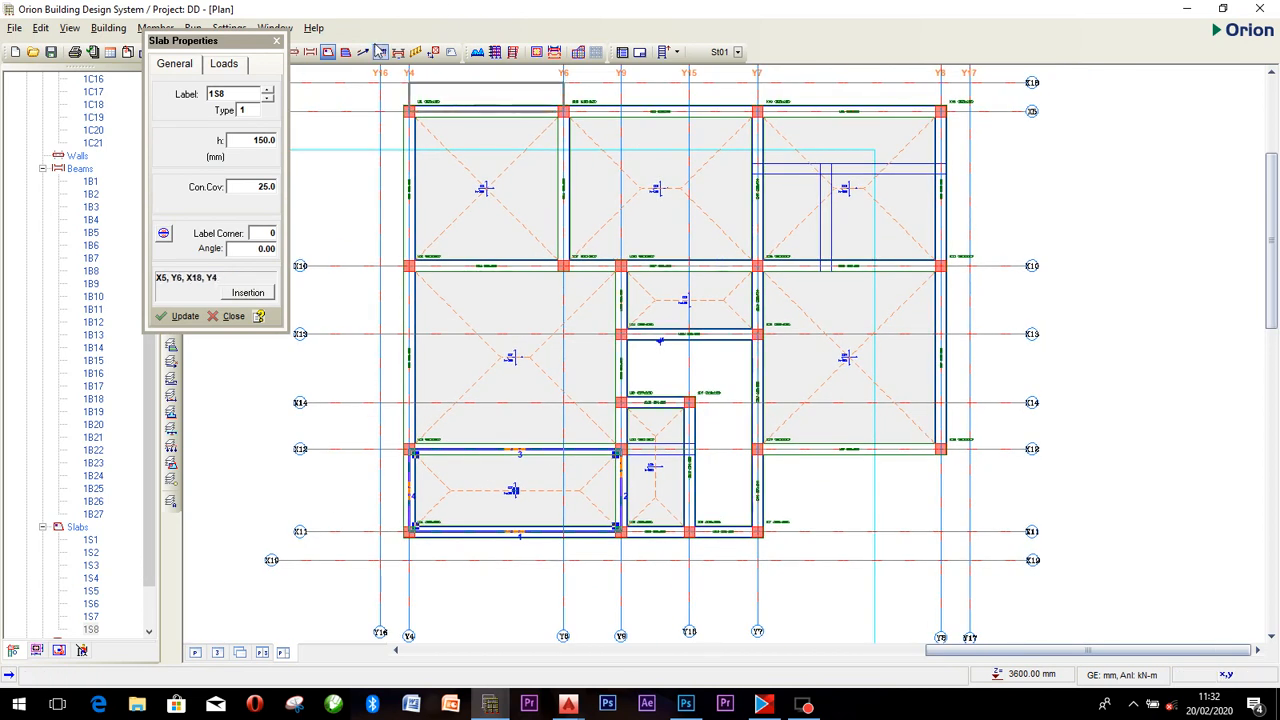
click(277, 41)
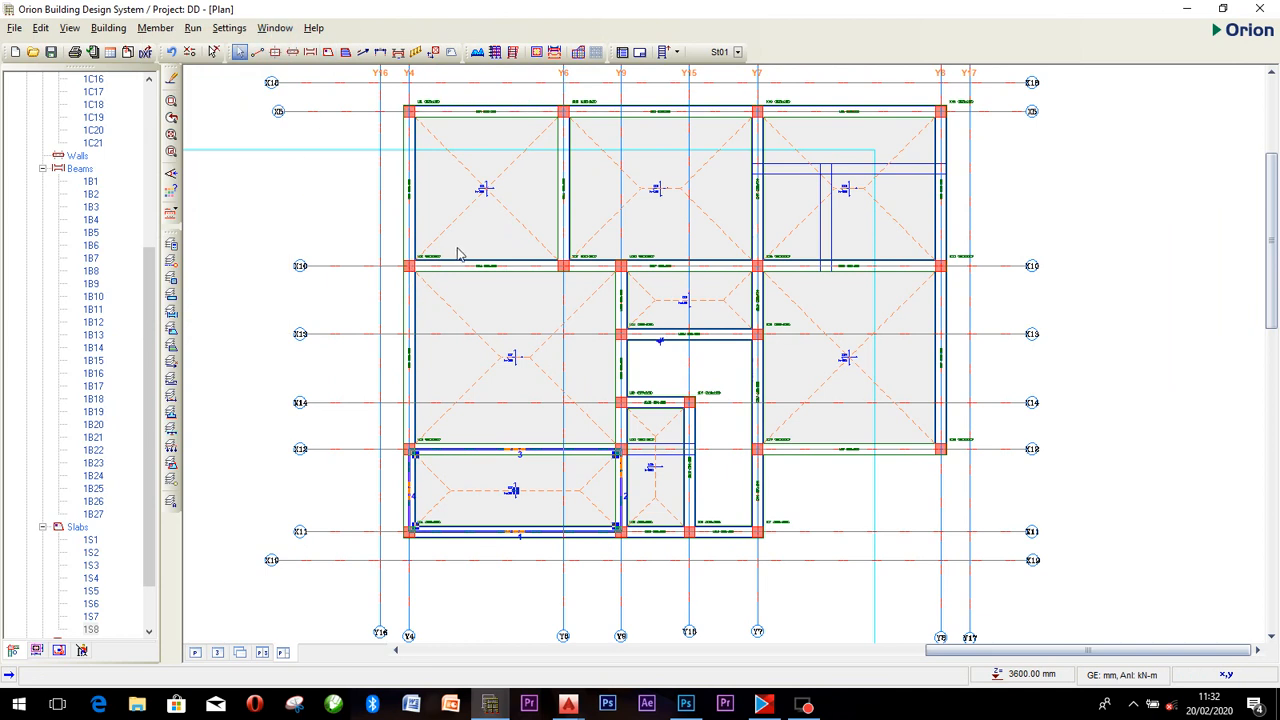
Examine the open L-shaped area without a slab between axes Y9 and Y7, from X13 down to X11.
scroll(719, 522, up, 1)
scroll(671, 526, up, 1)
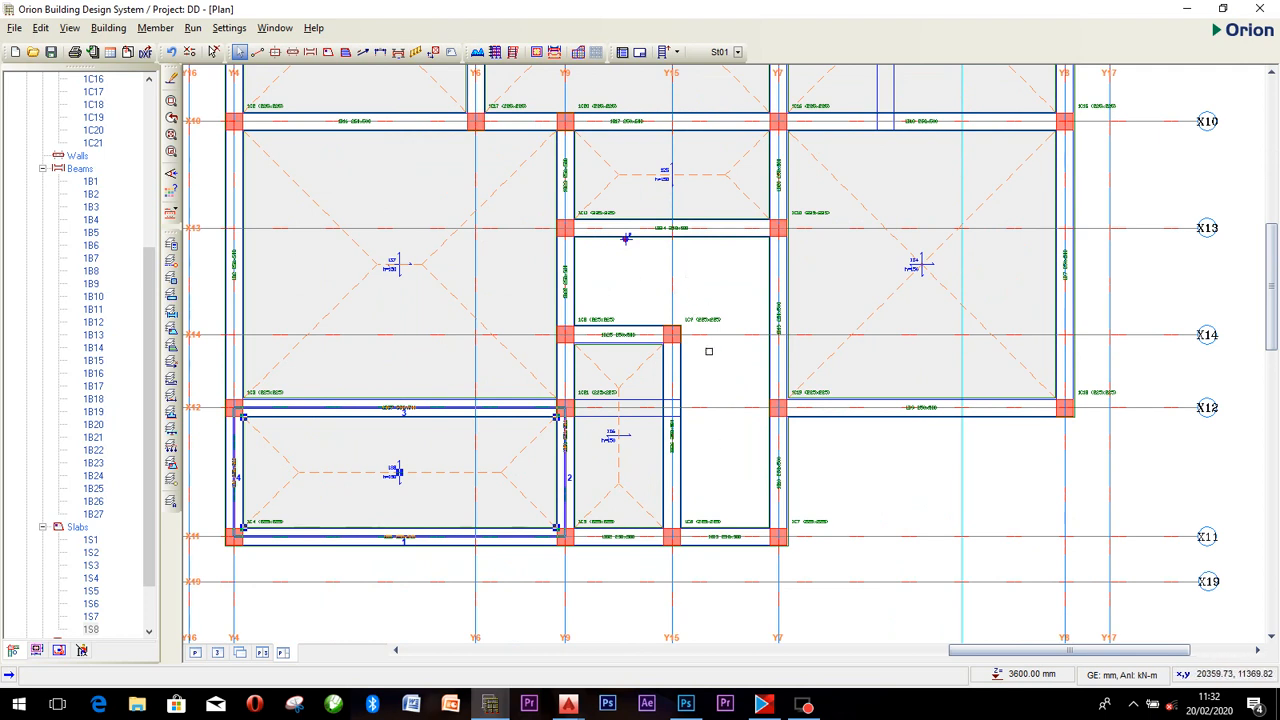
scroll(705, 334, up, 2)
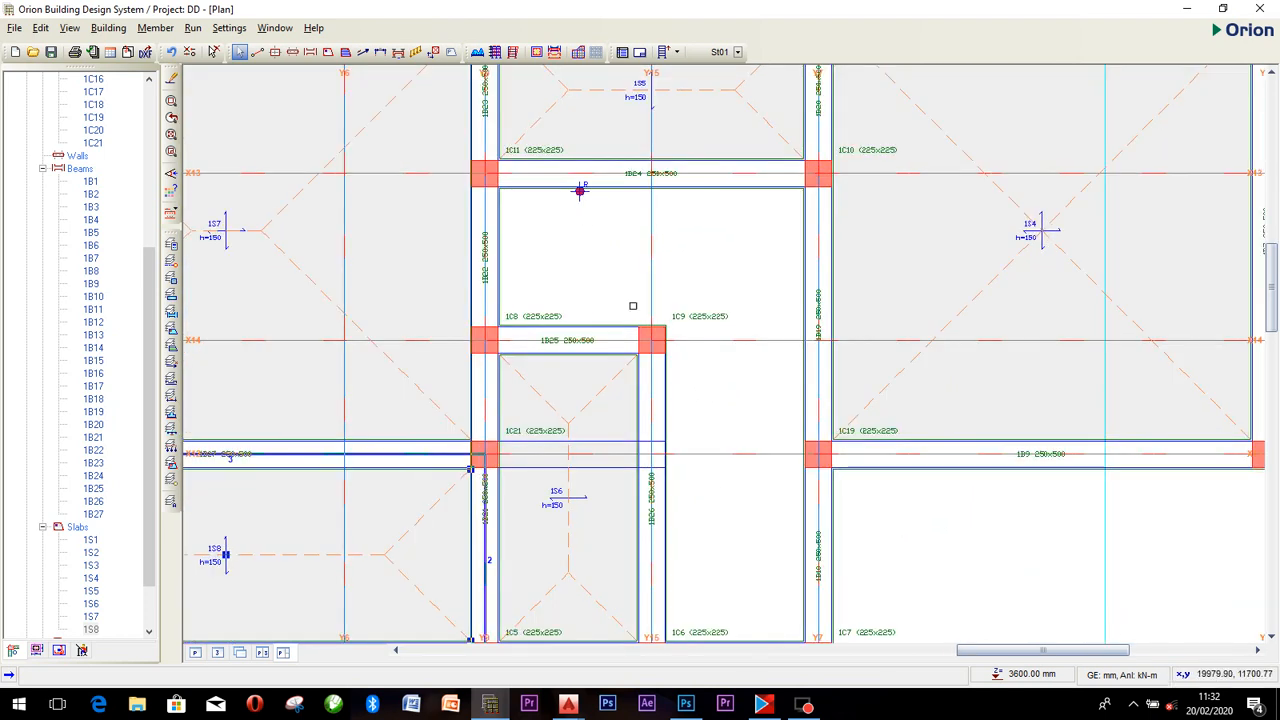
middle_drag(765, 326, 760, 240)
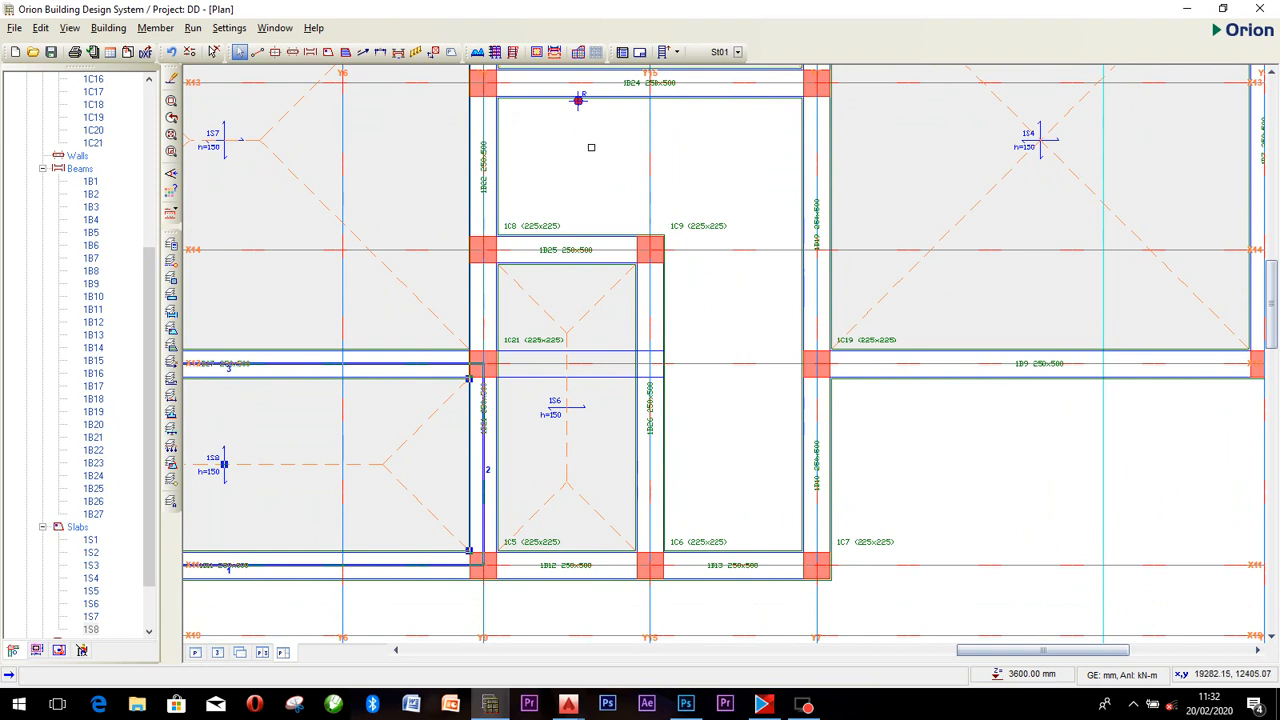
click(574, 170)
click(732, 172)
click(729, 312)
click(727, 460)
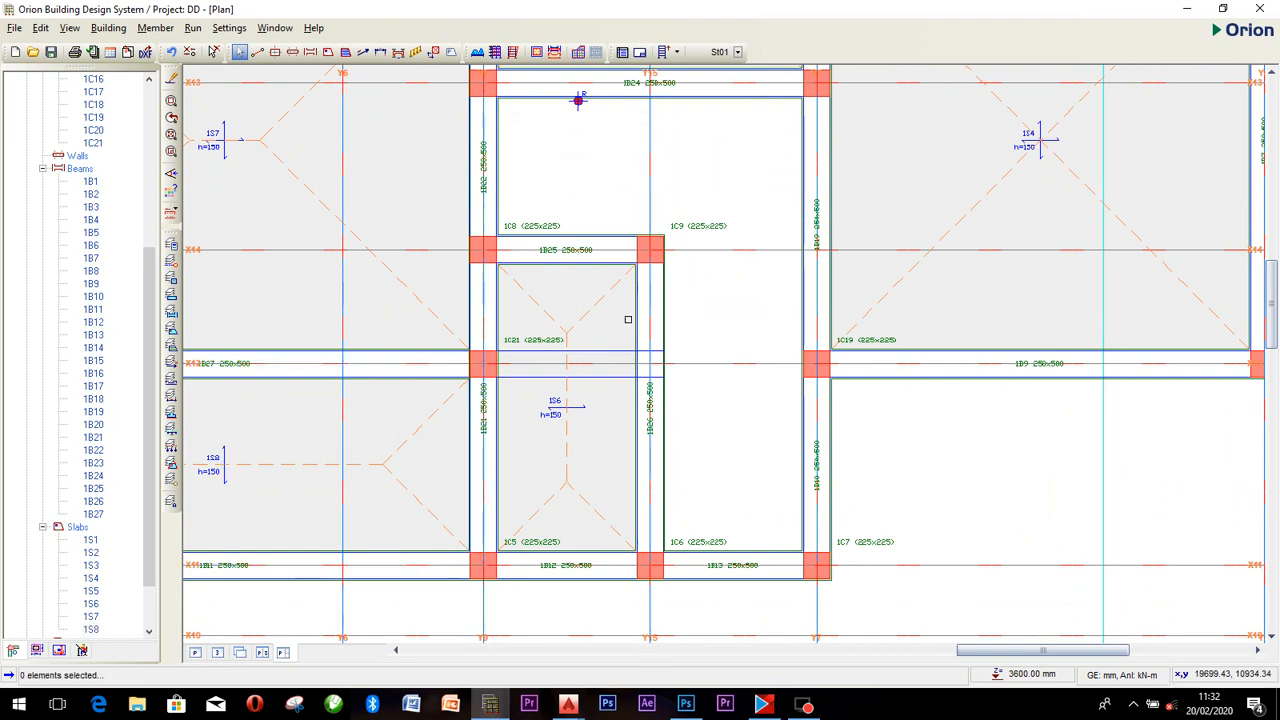
scroll(700, 280, down, 3)
middle_drag(677, 286, 648, 403)
scroll(631, 348, up, 1)
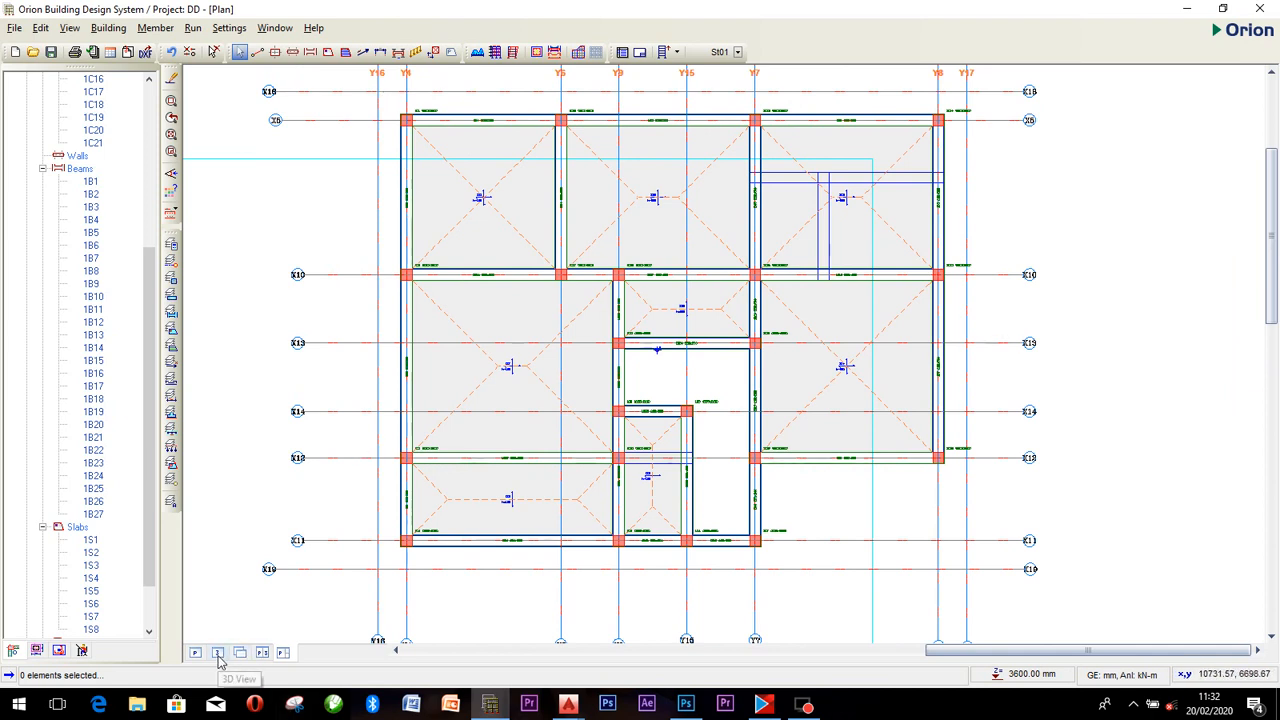
Inspect the columns, beams and slabs of the building in the 3D view, and return to the plan.
click(217, 652)
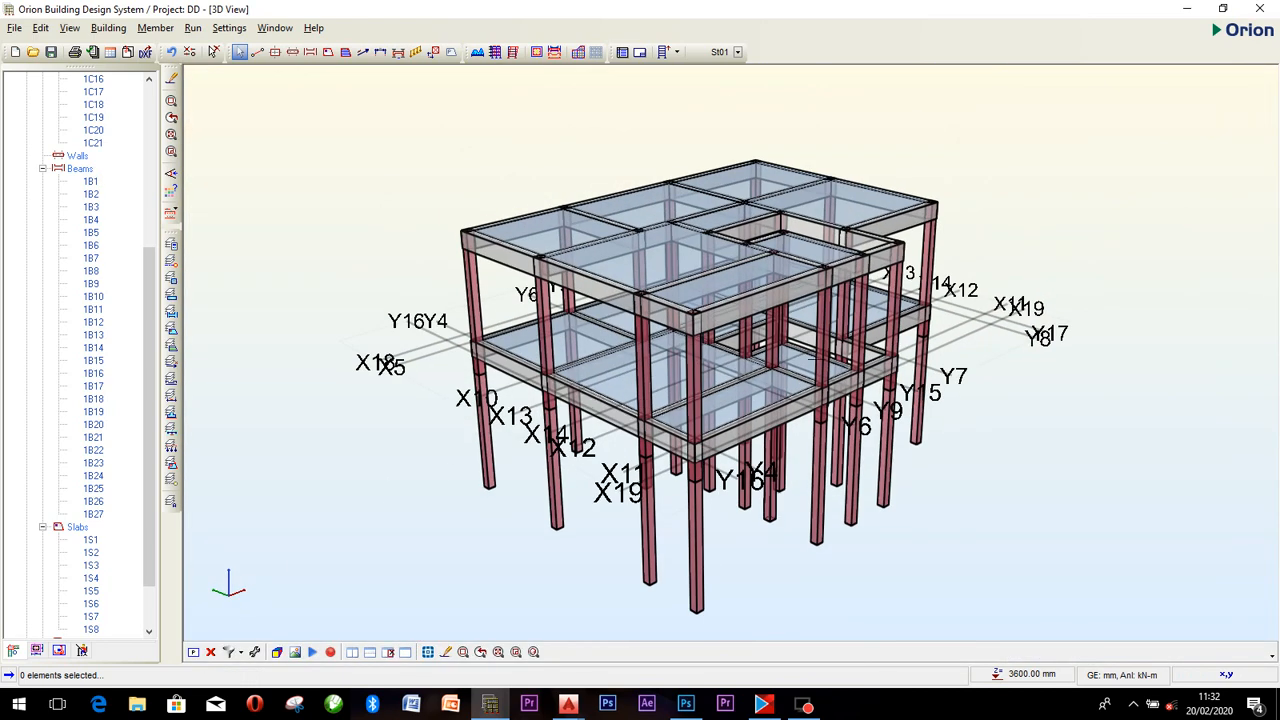
scroll(819, 355, up, 2)
scroll(818, 355, up, 1)
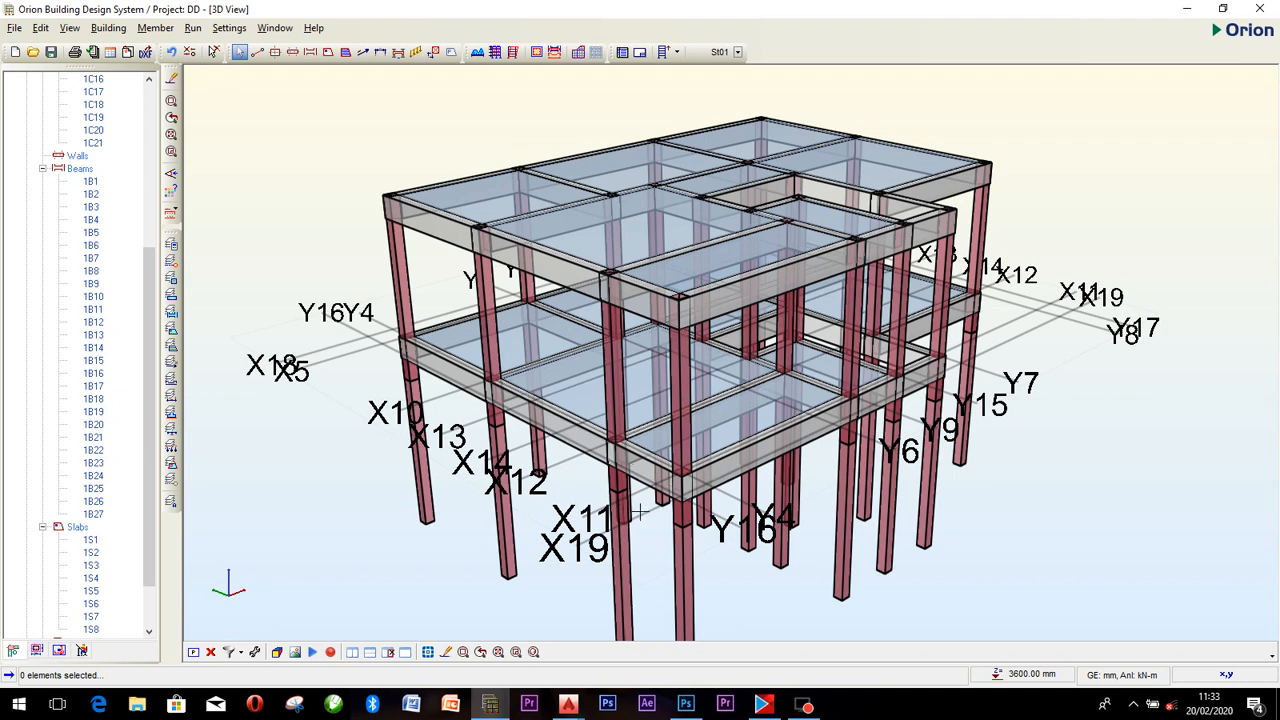
click(211, 652)
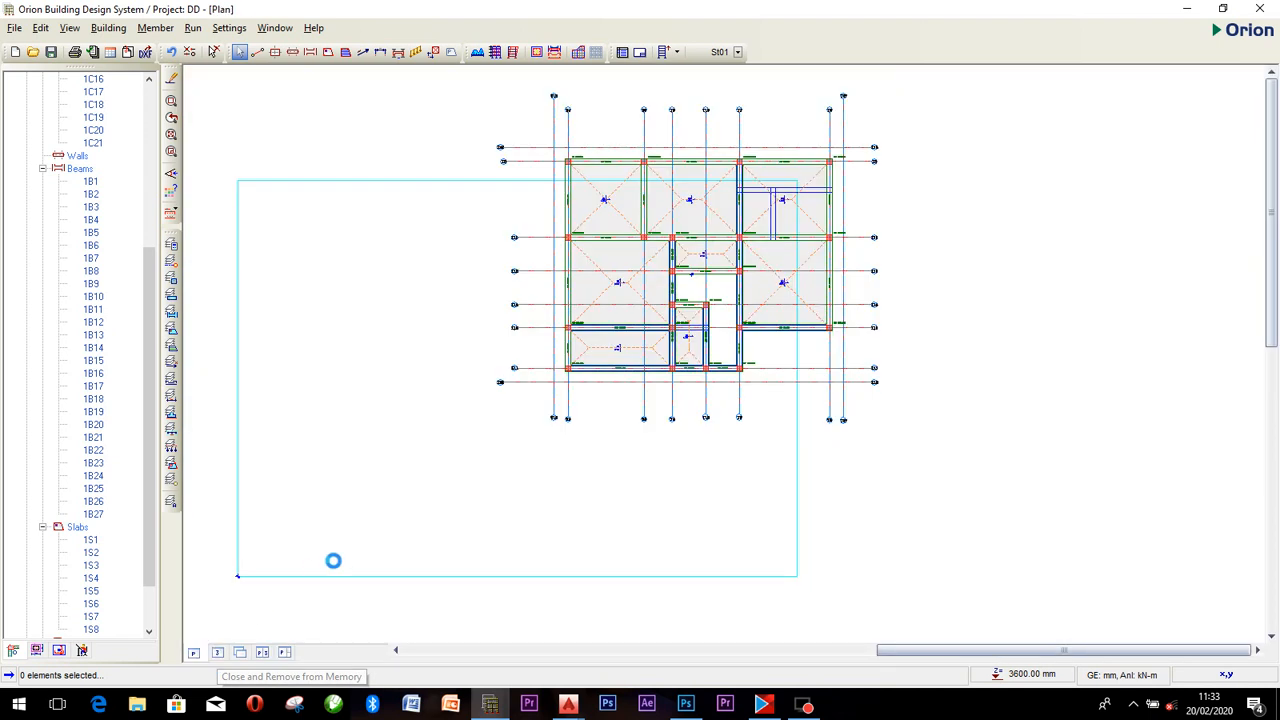
Save the changes to the project.
middle_drag(607, 248, 591, 364)
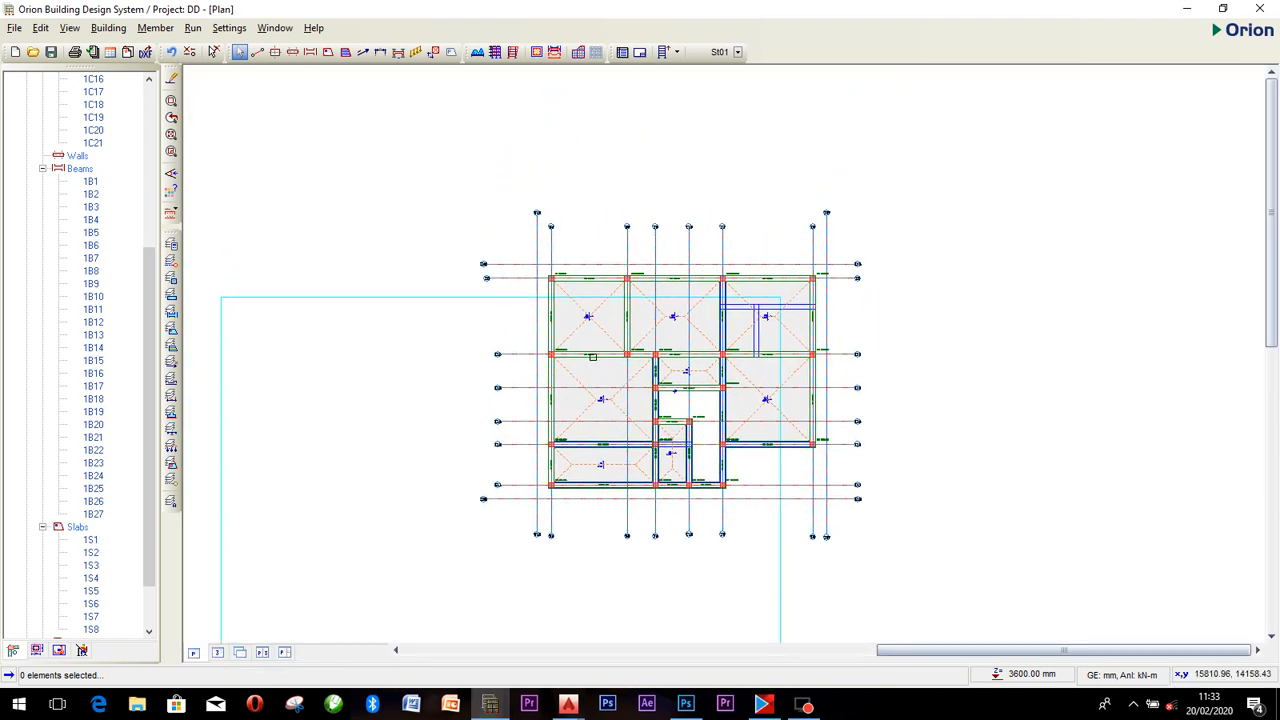
mouse_move(658, 391)
scroll(658, 391, up, 1)
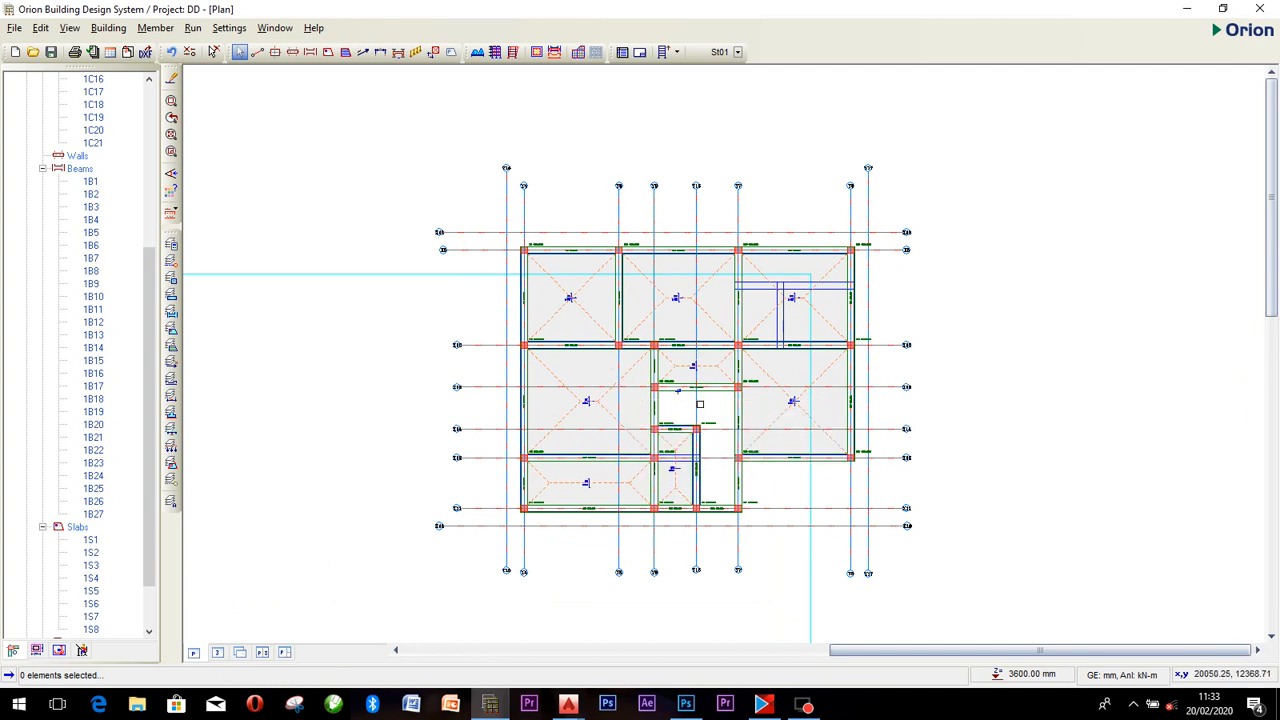
scroll(700, 404, up, 1)
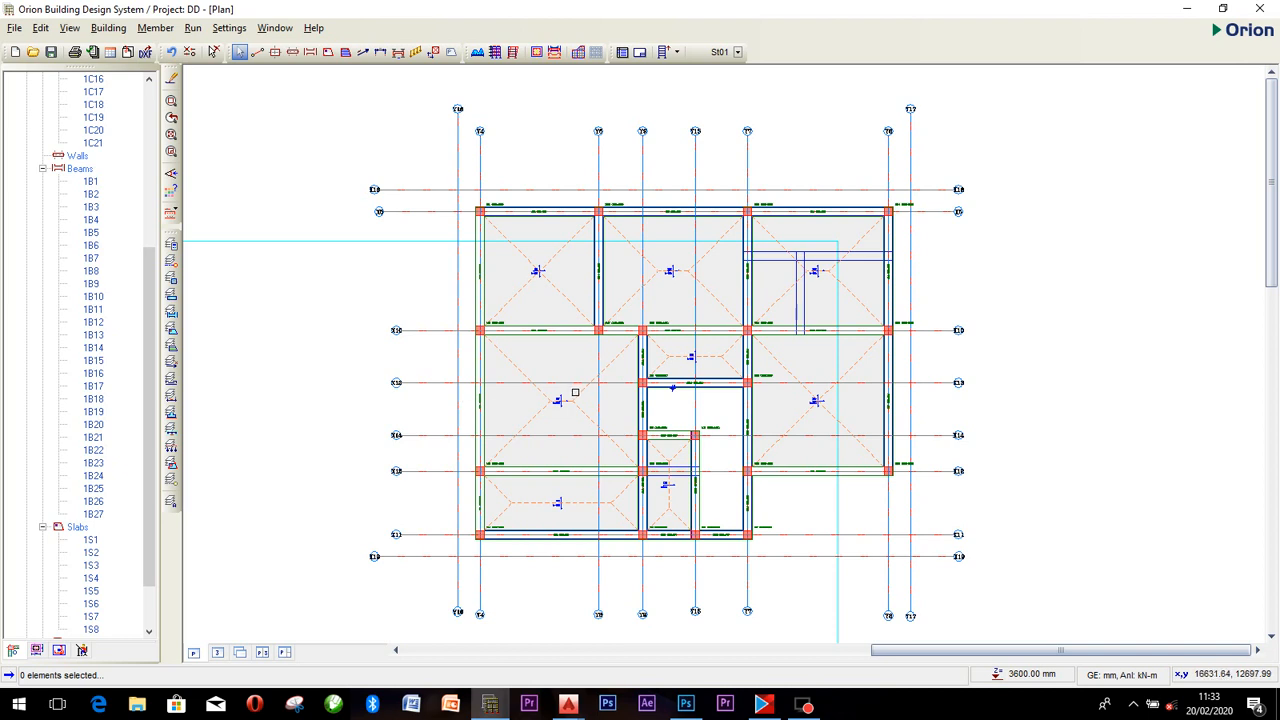
key(ctrl+s)
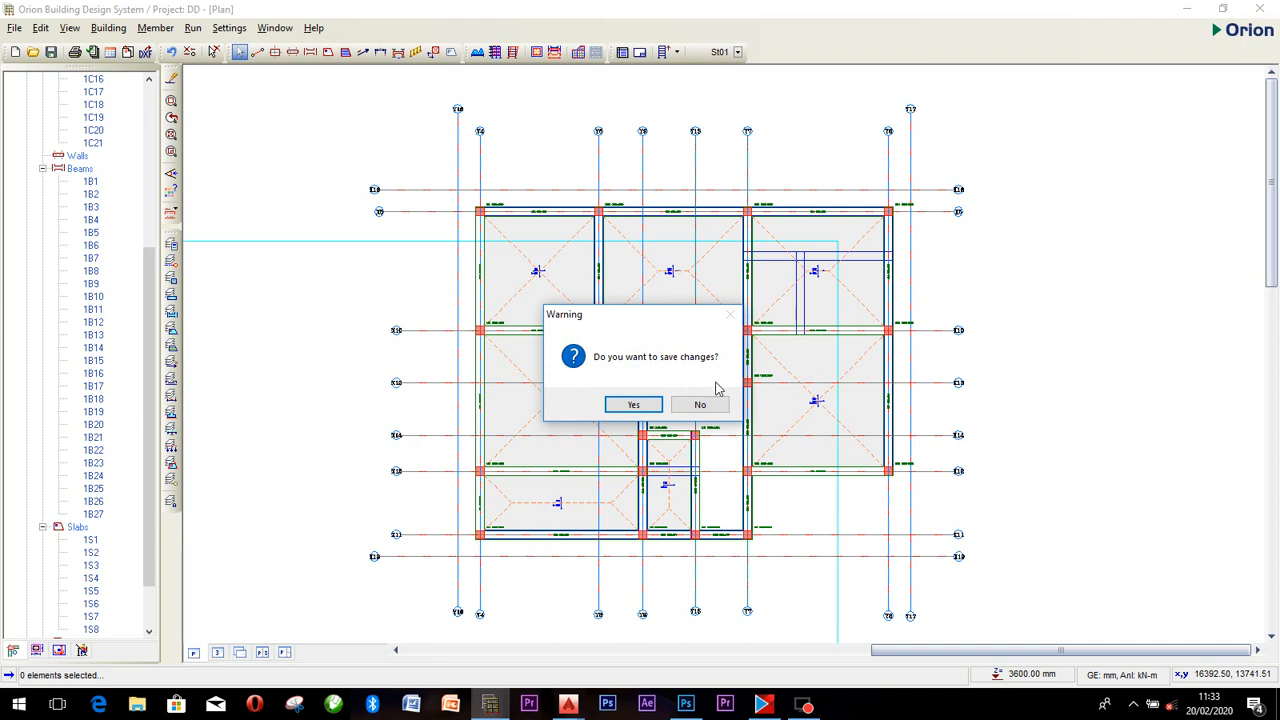
click(645, 405)
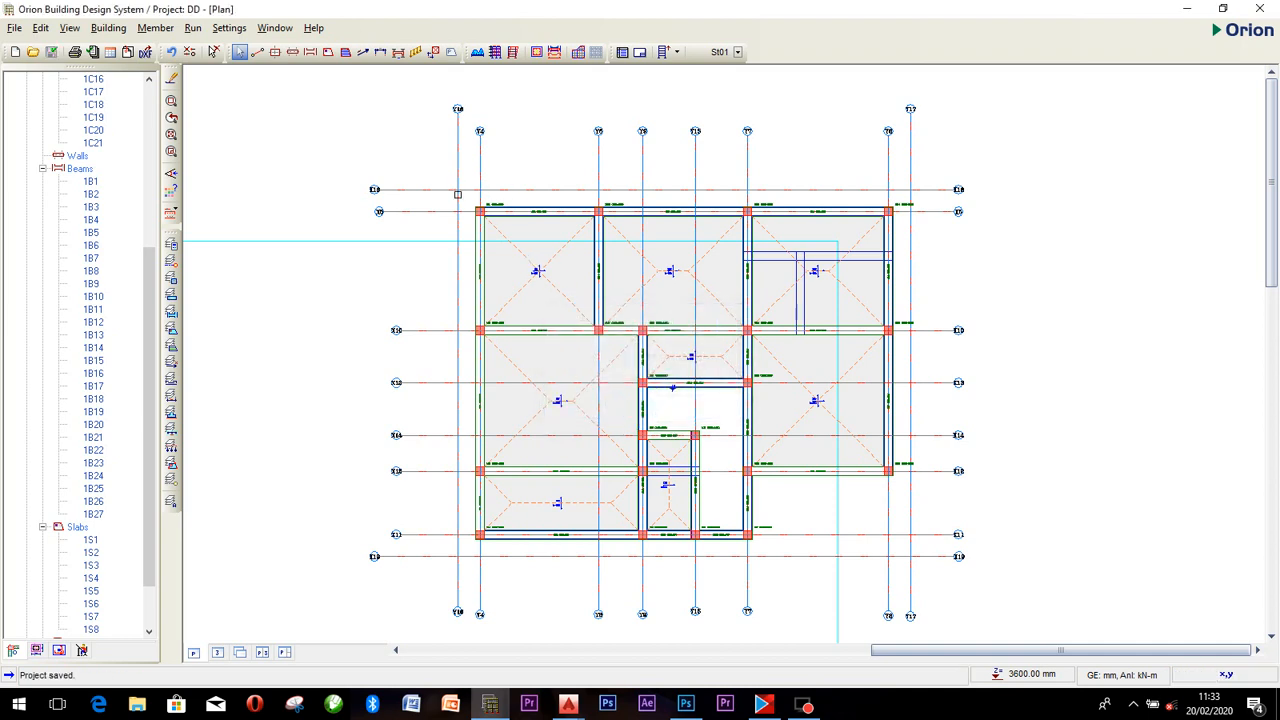
Choose slab type 12 for a new 150 mm slab and try to place it along axis X5 between Y8 and Y7.
scroll(458, 180, up, 1)
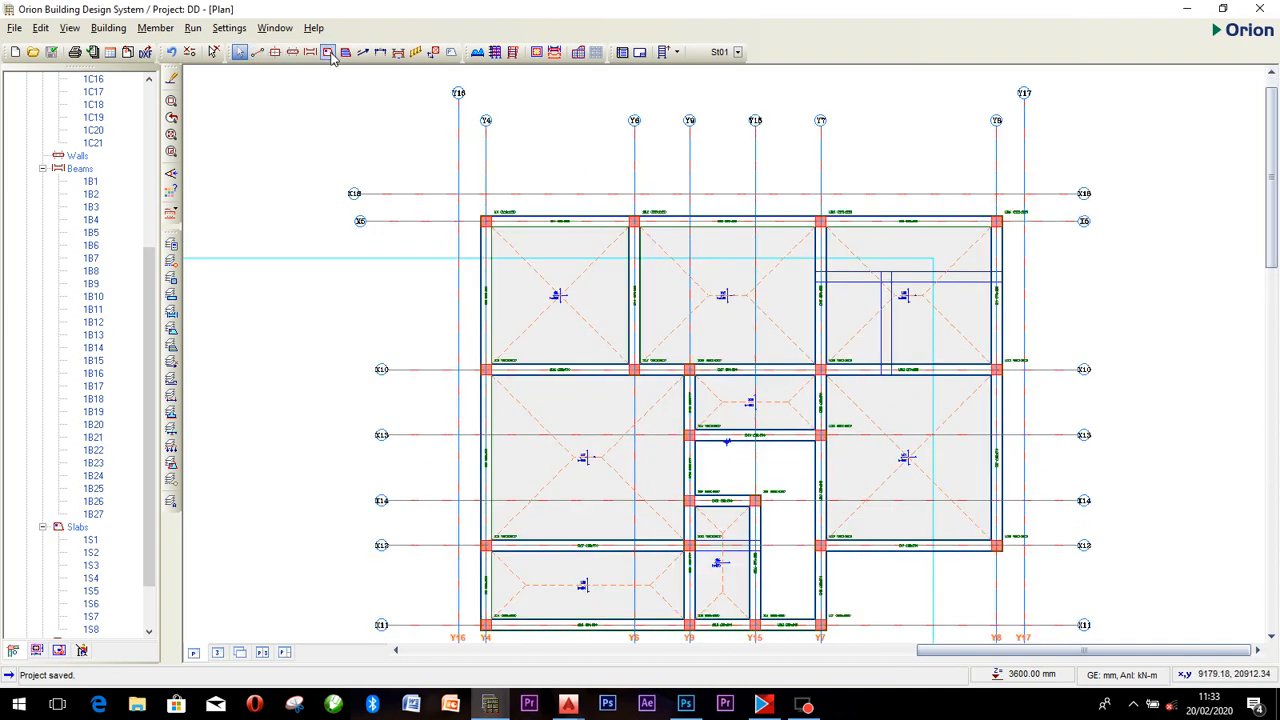
click(327, 53)
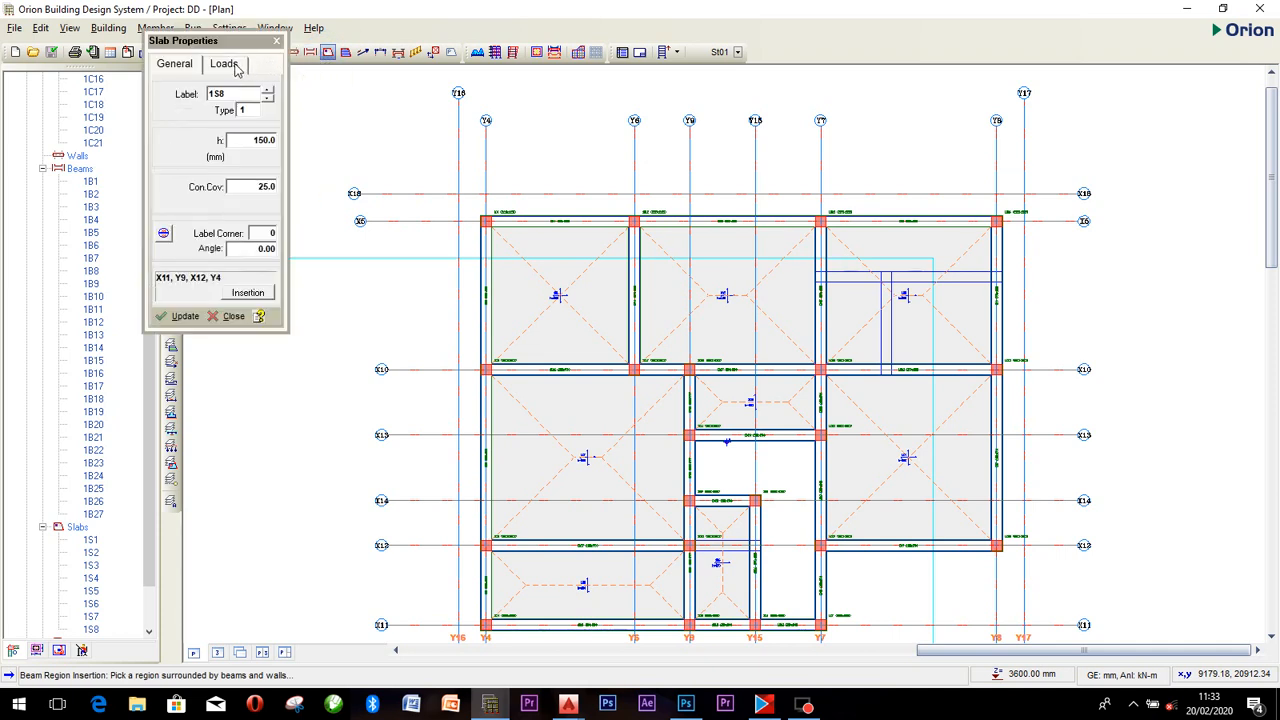
click(252, 105)
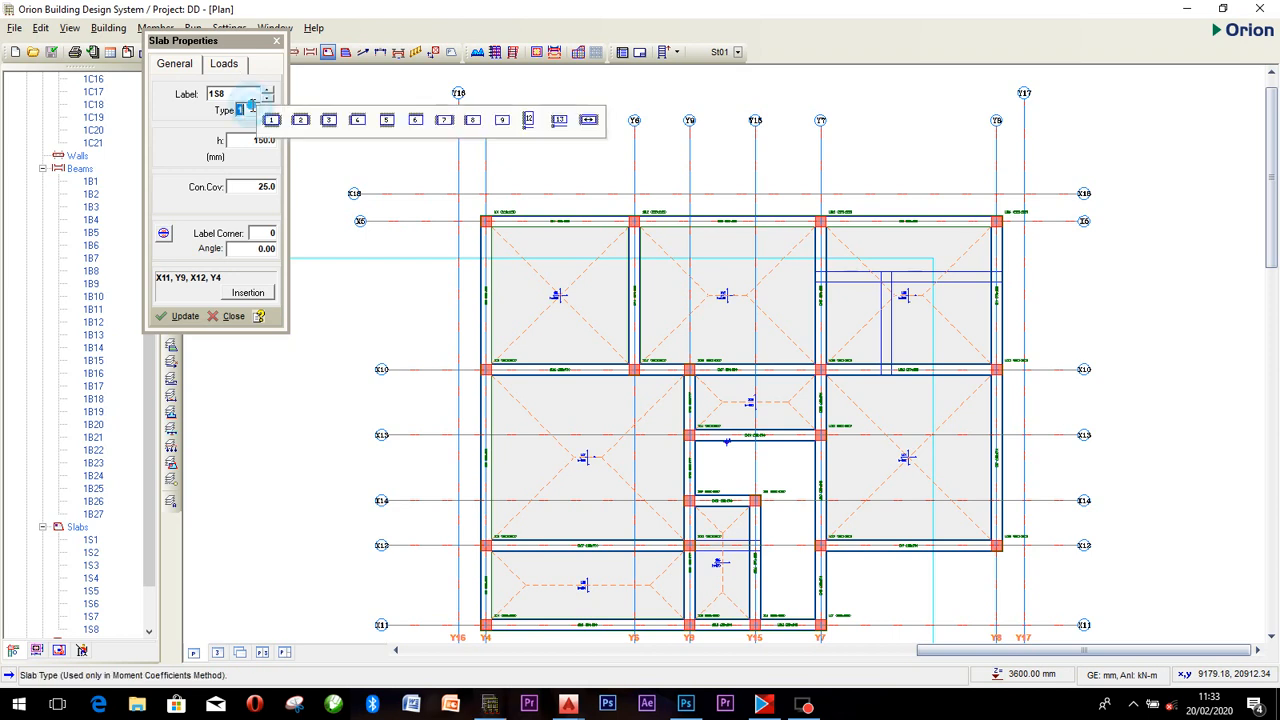
click(531, 120)
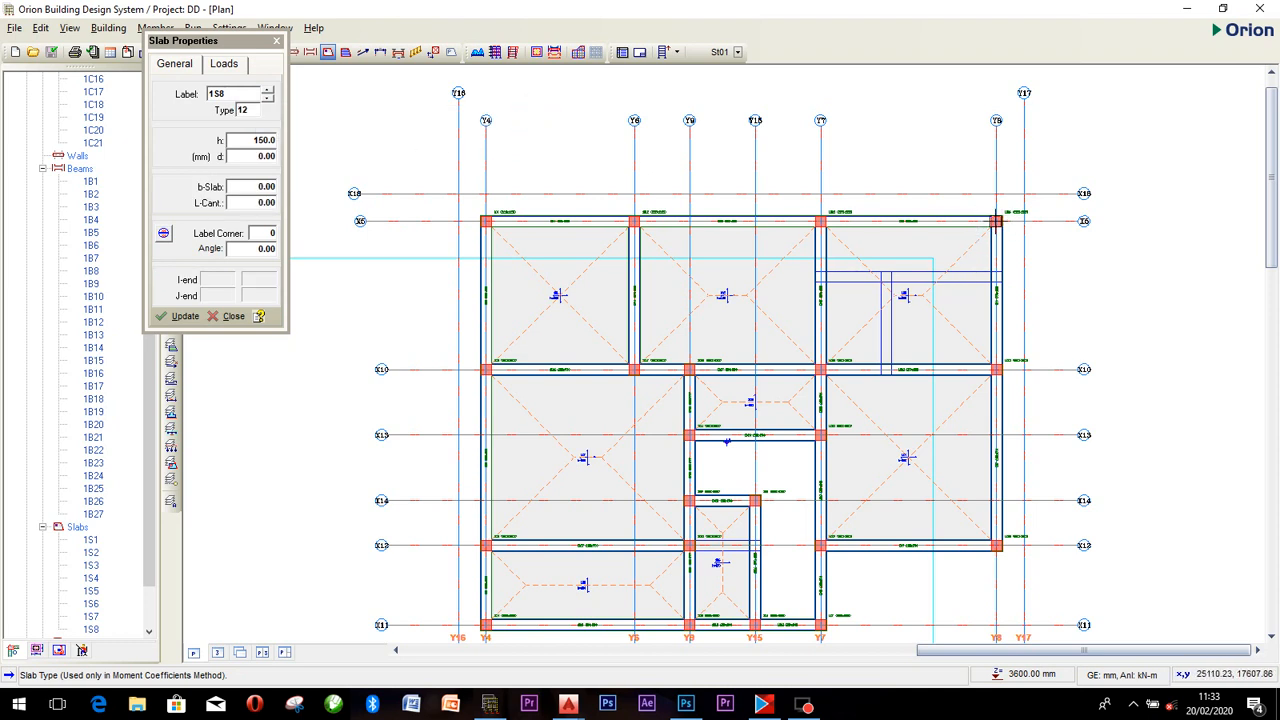
drag(996, 220, 822, 222)
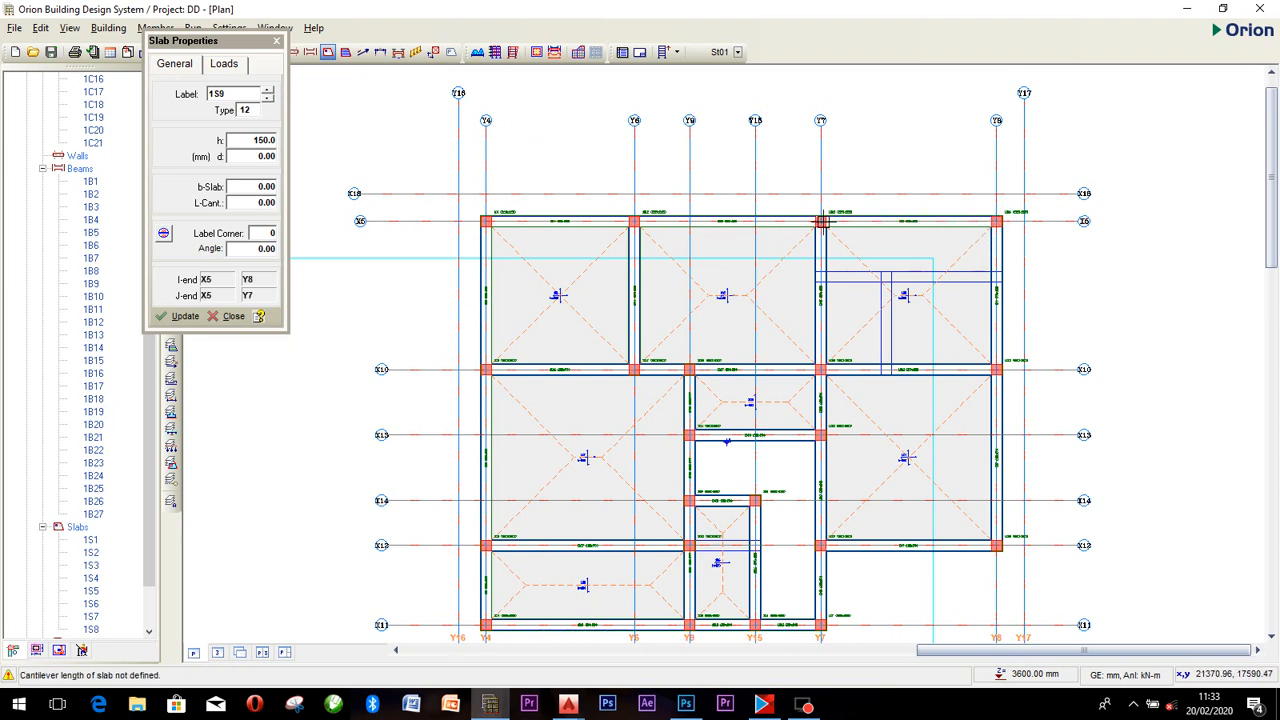
Set the cantilever length to 600 mm and insert cantilever slabs along axis X5 in the three bays from Y8 to Y4.
click(258, 202)
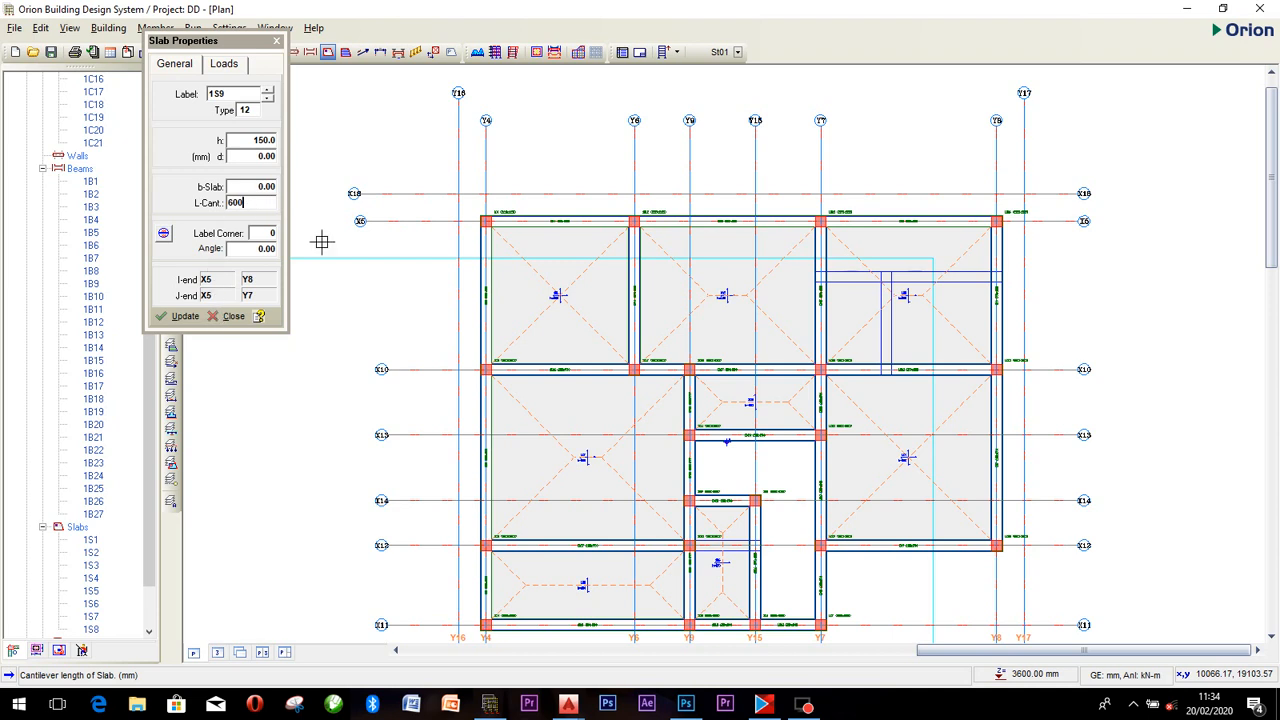
drag(996, 220, 818, 221)
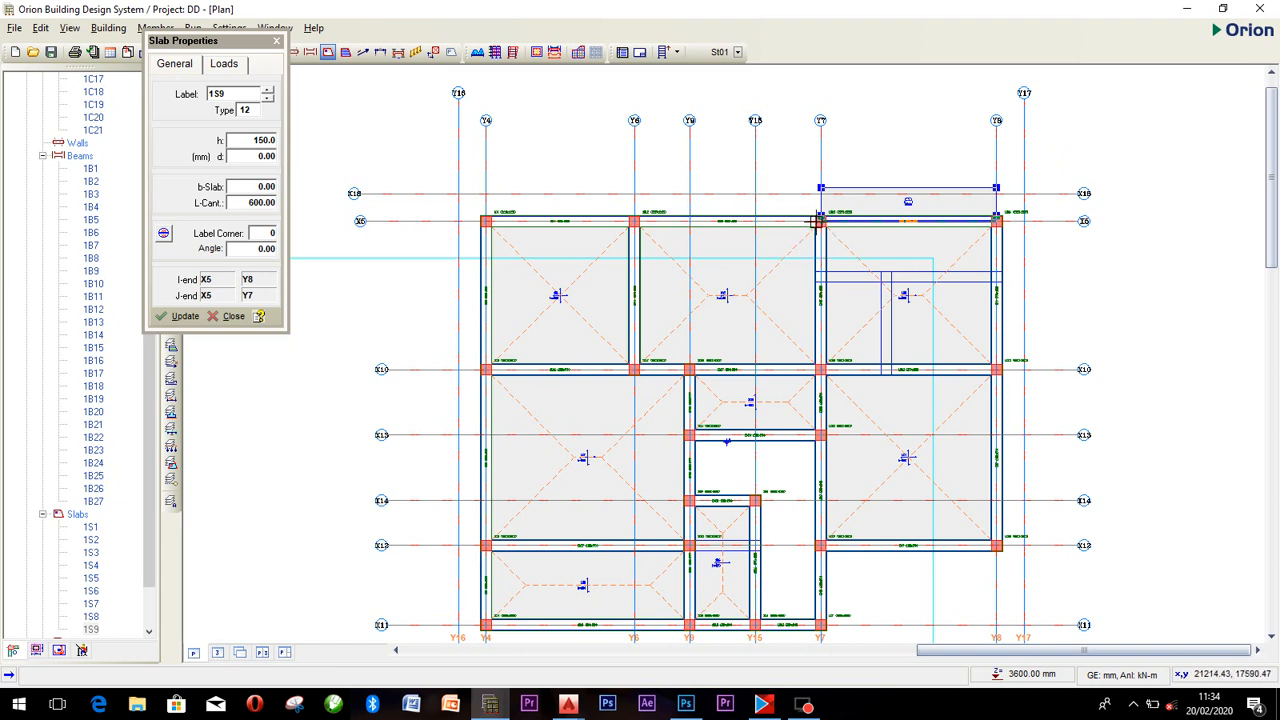
drag(824, 222, 634, 221)
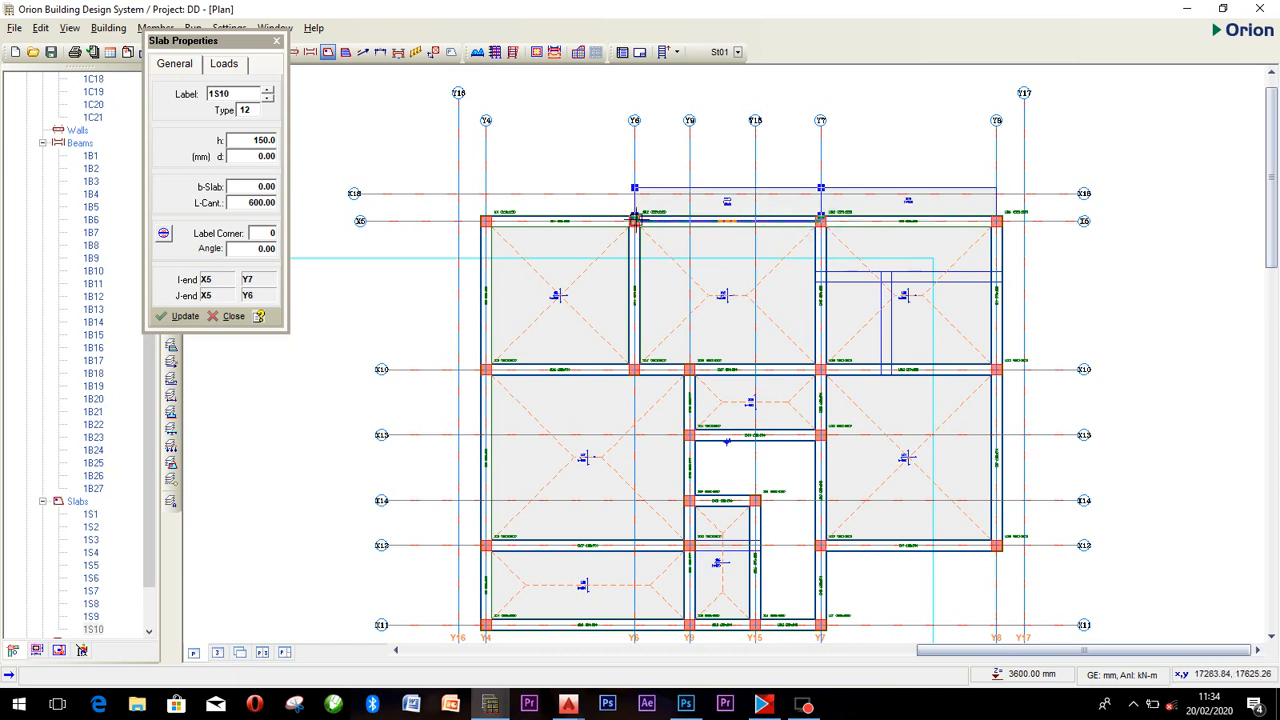
drag(634, 221, 484, 221)
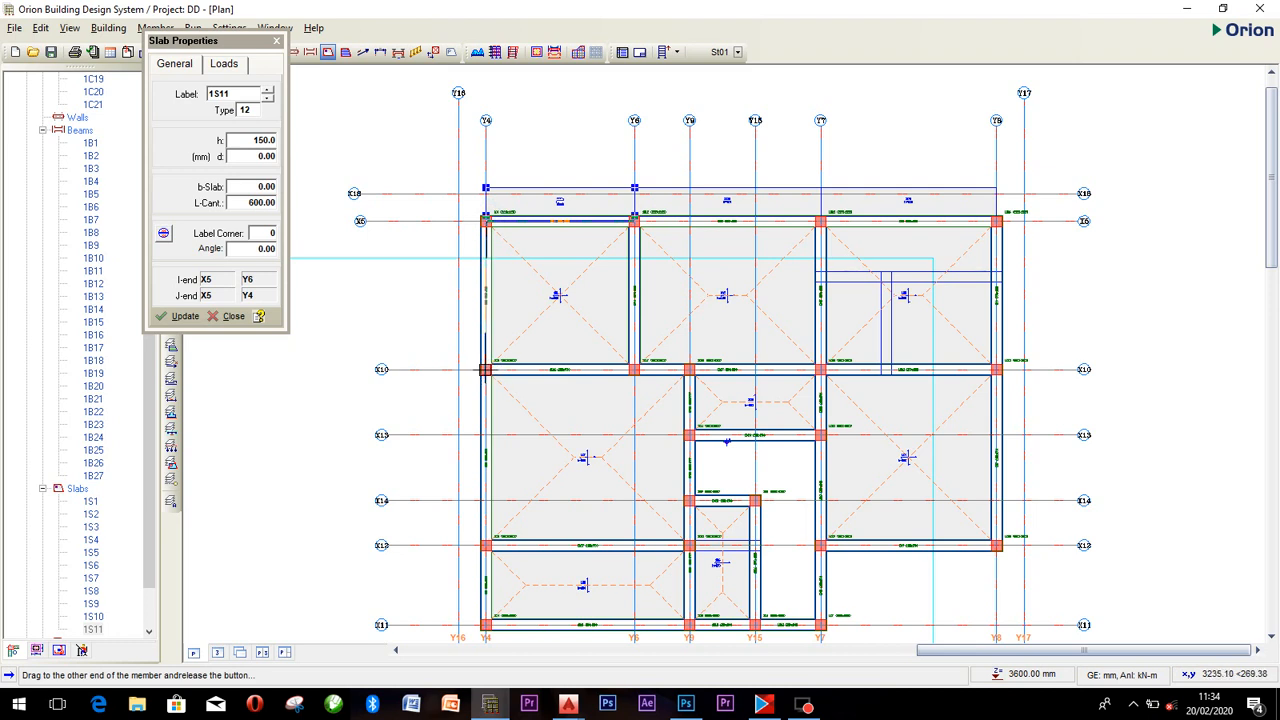
Insert 600 mm cantilever slabs along axis Y4 in the three bays from X5 through X10 and X12 to X11.
drag(484, 369, 484, 369)
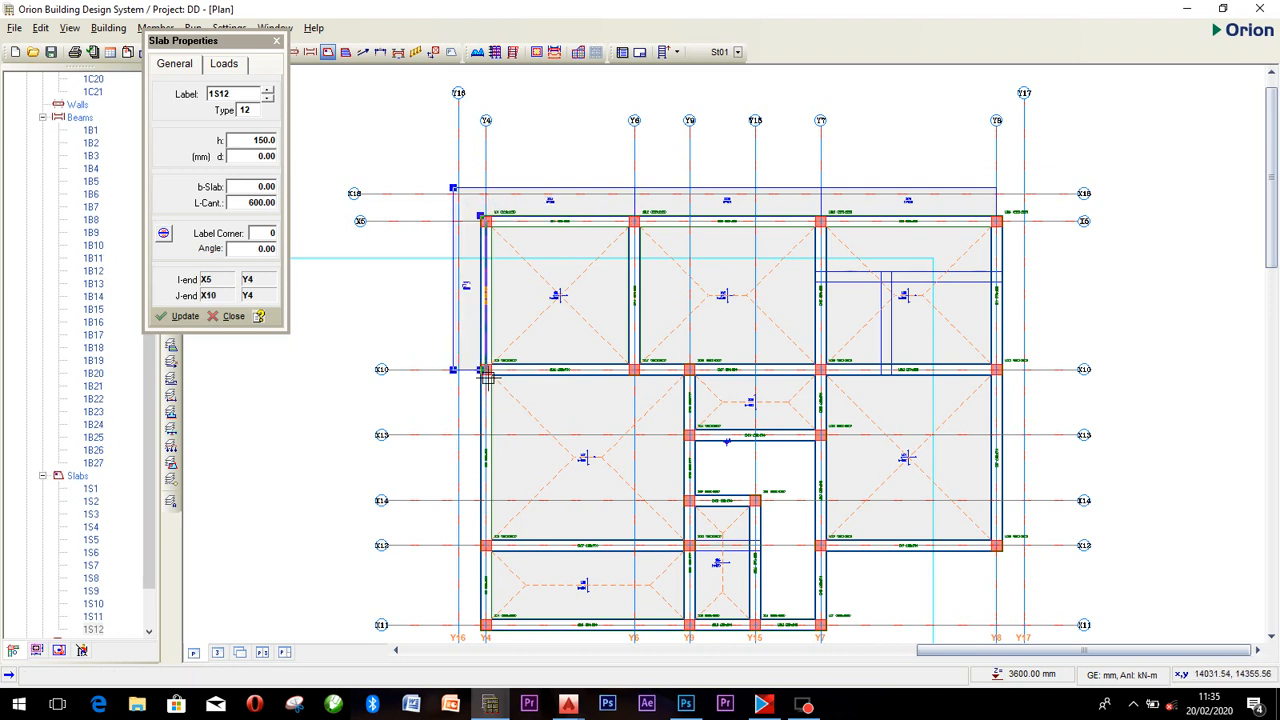
drag(484, 369, 485, 545)
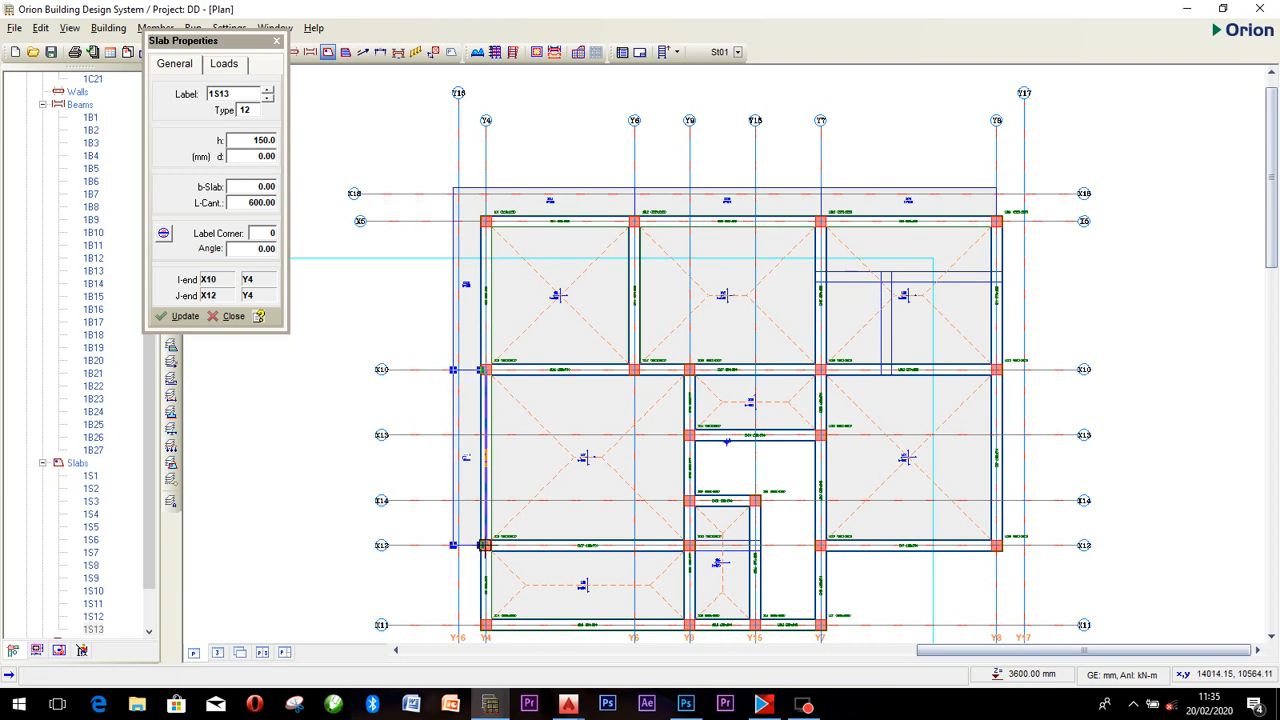
scroll(480, 555, up, 3)
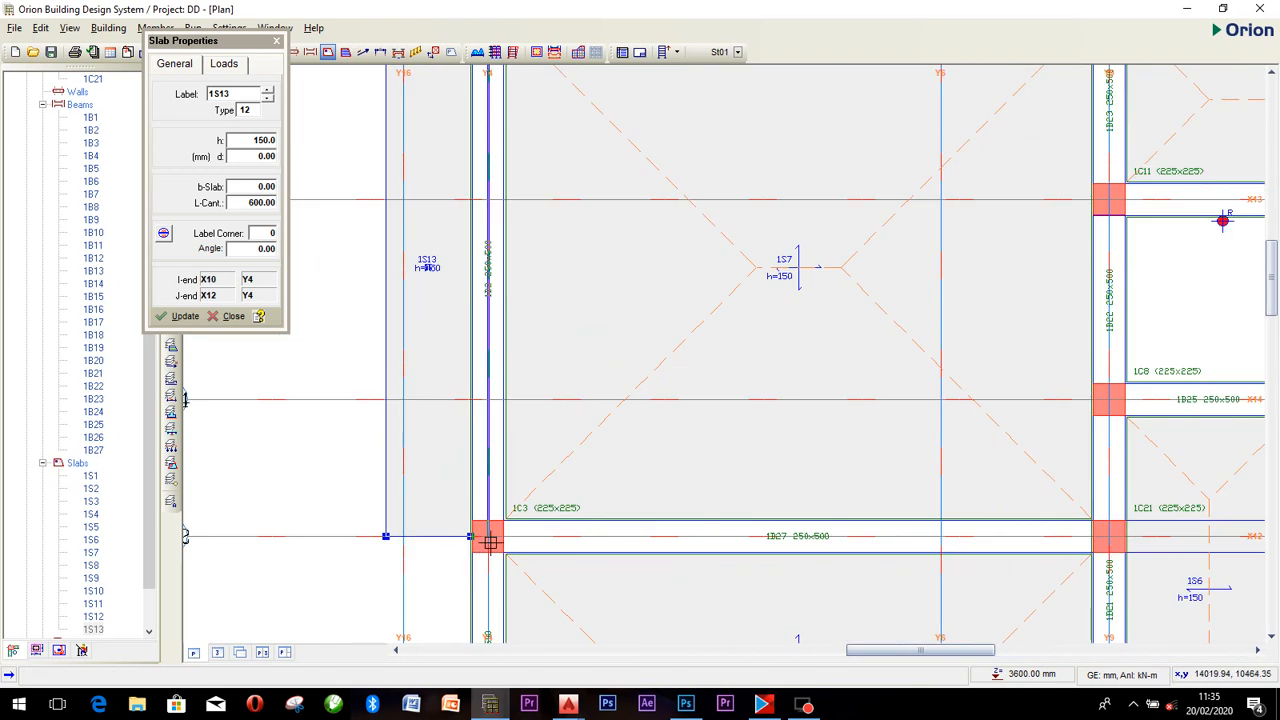
scroll(497, 528, down, 1)
middle_drag(504, 573, 487, 366)
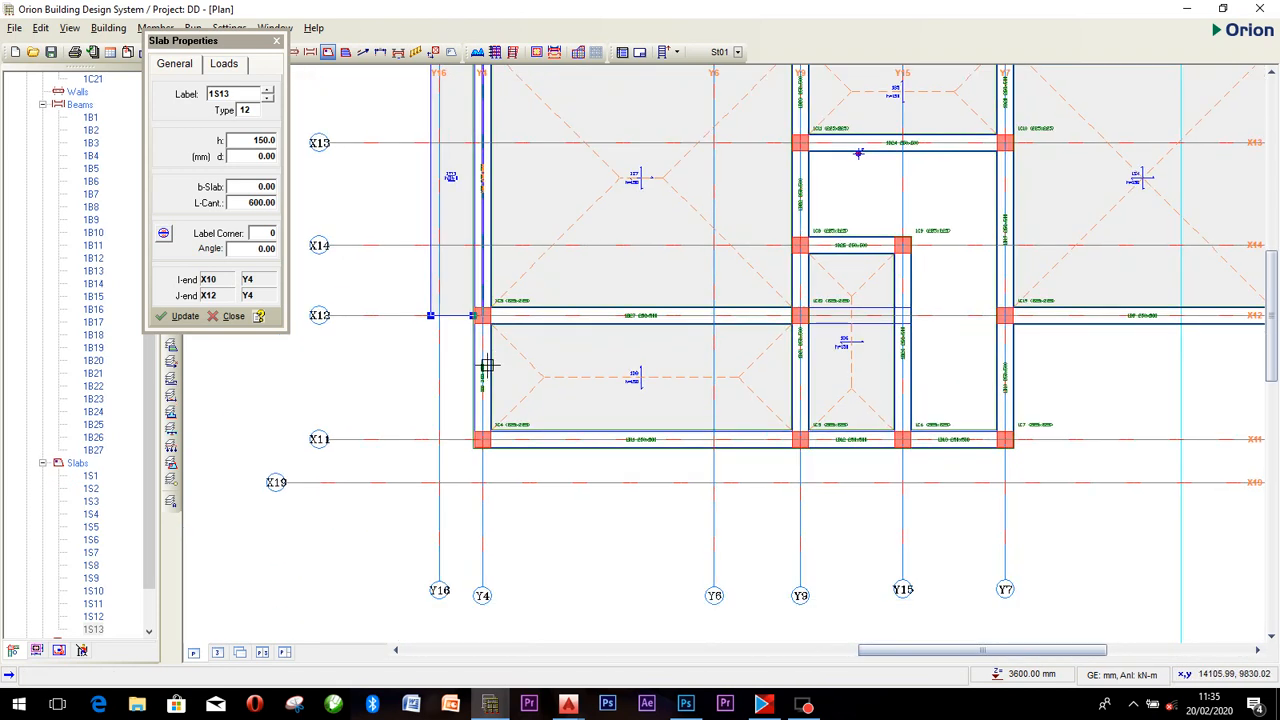
click(482, 316)
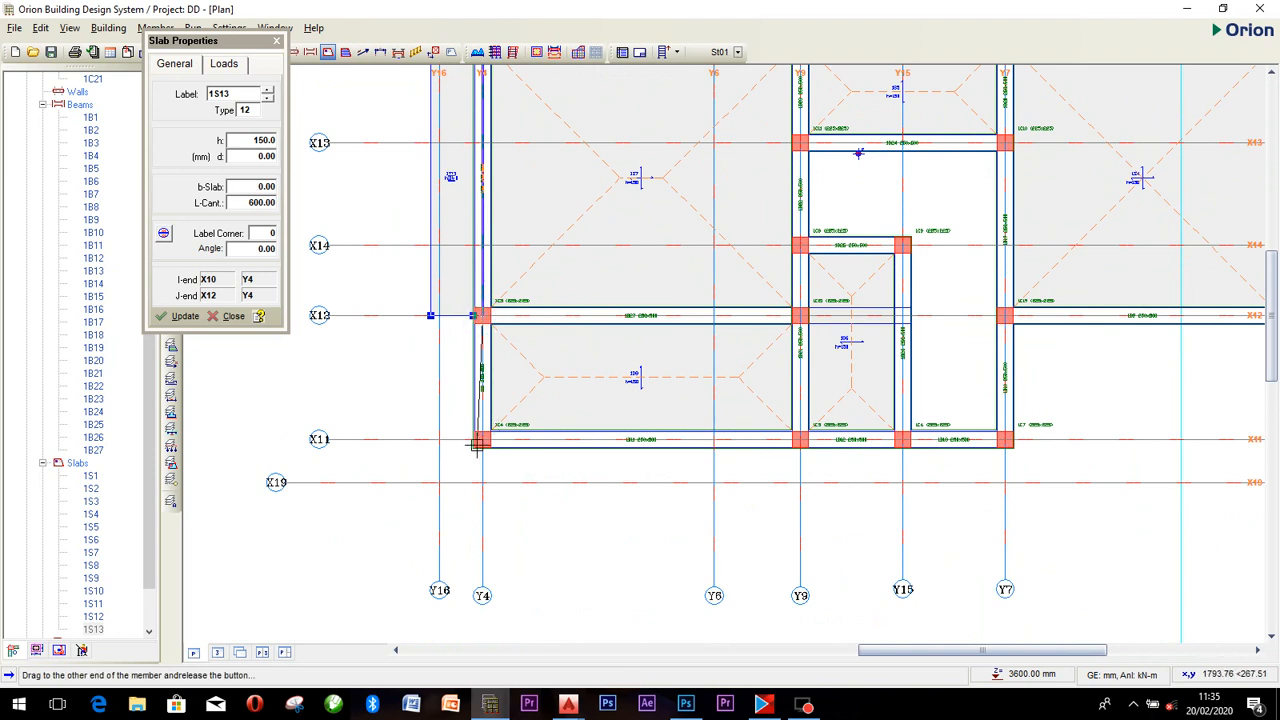
click(482, 439)
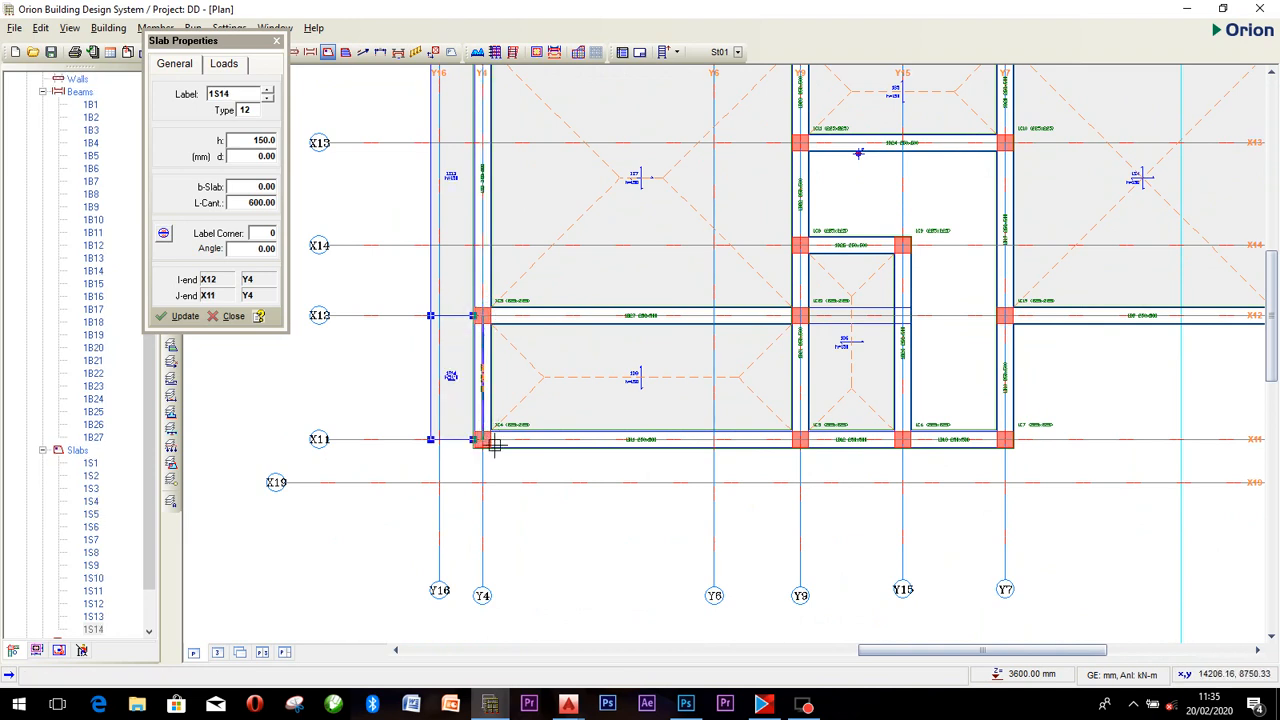
Insert 600 mm cantilever slabs along axis X11 in the three bays from Y4 through Y9 and Y15 to Y7.
drag(482, 439, 800, 439)
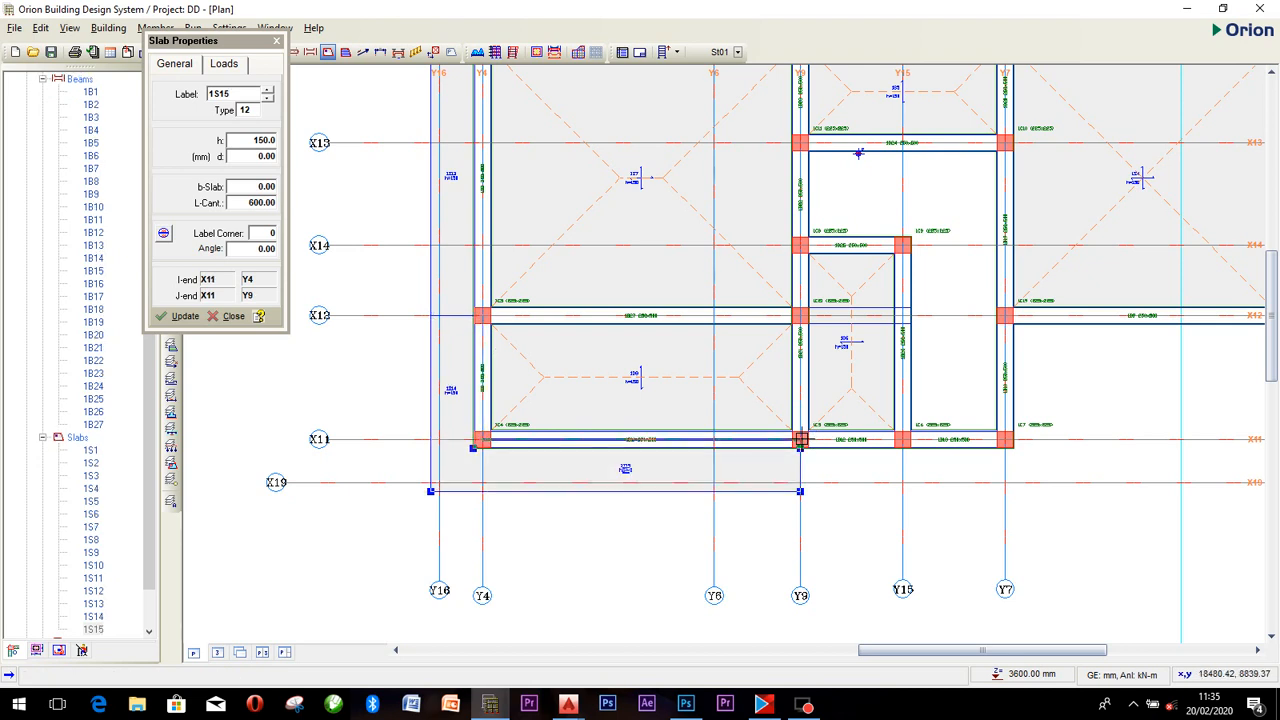
drag(901, 439, 901, 439)
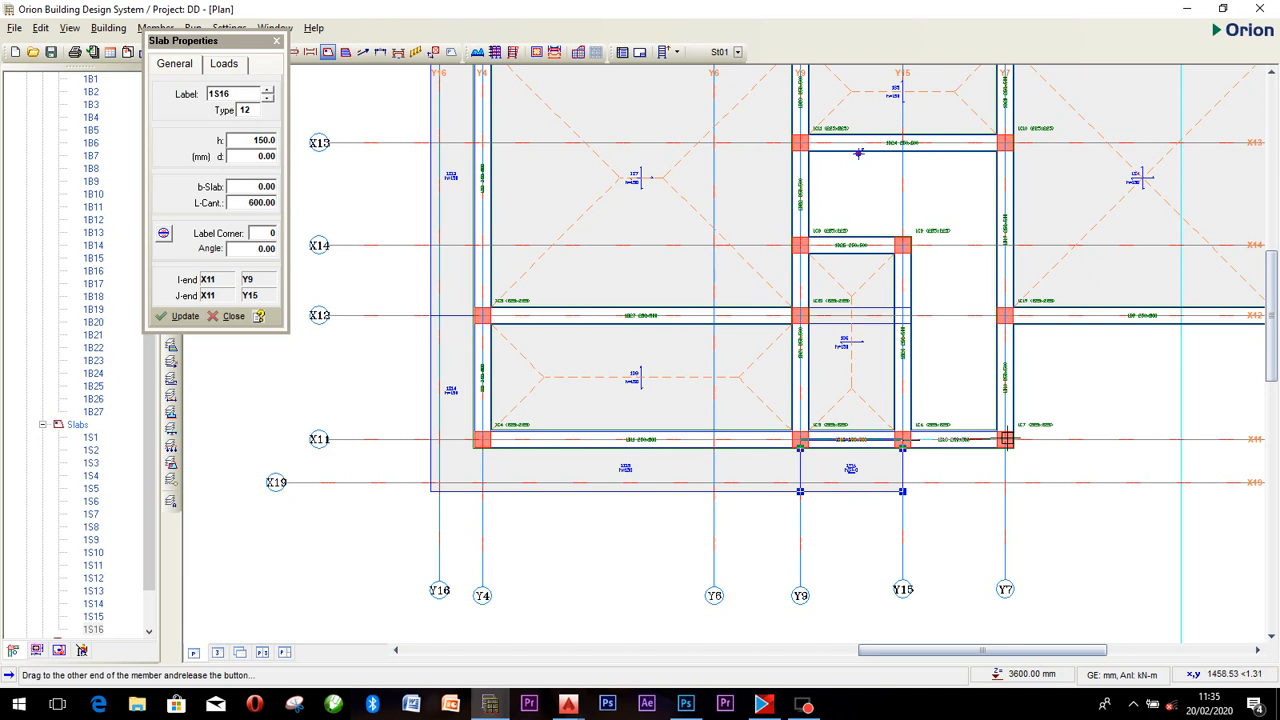
drag(1005, 439, 1005, 439)
scroll(934, 434, down, 5)
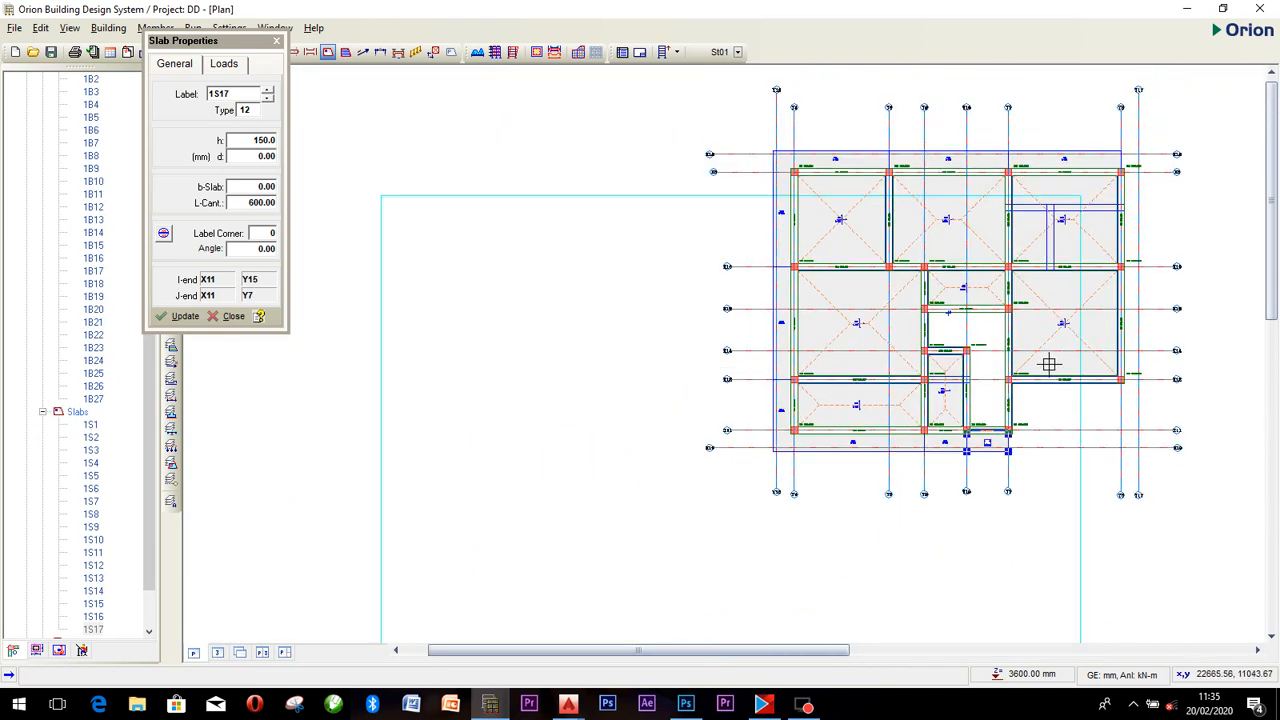
Insert a 600 mm cantilever slab along axis X12 between Y7 and Y8.
middle_drag(1004, 373, 889, 390)
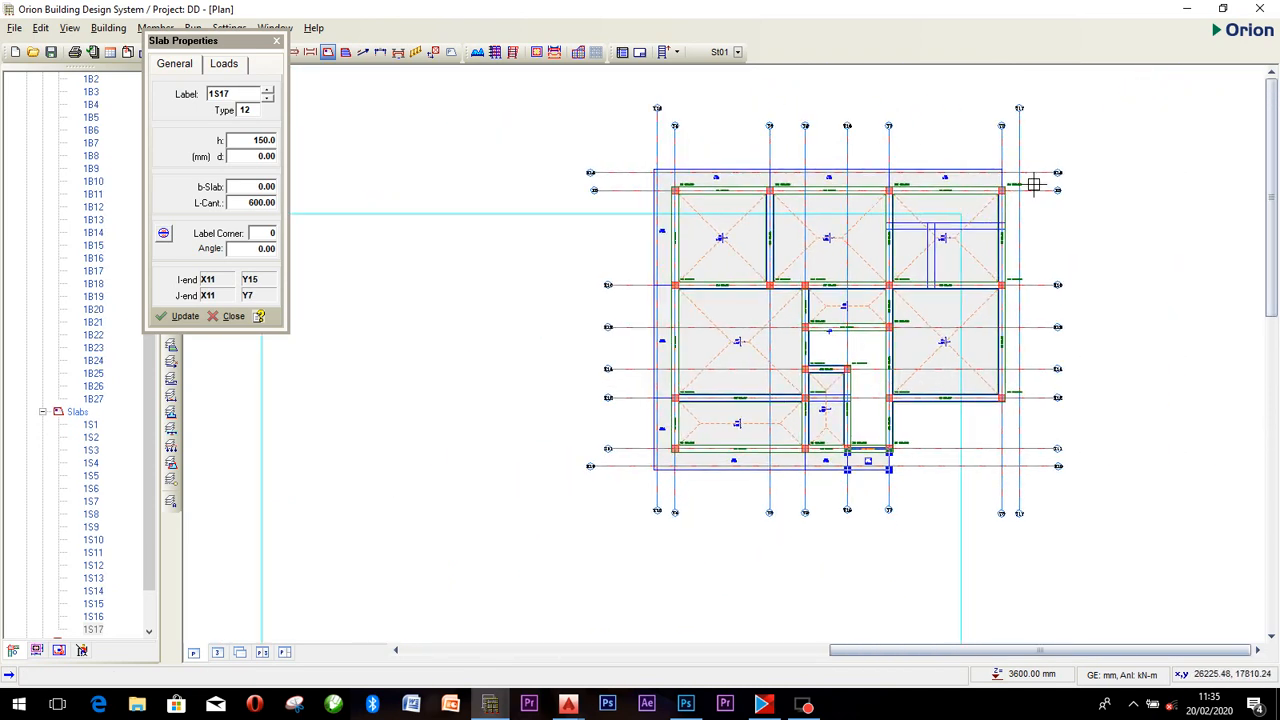
scroll(1008, 190, up, 3)
middle_drag(861, 457, 852, 283)
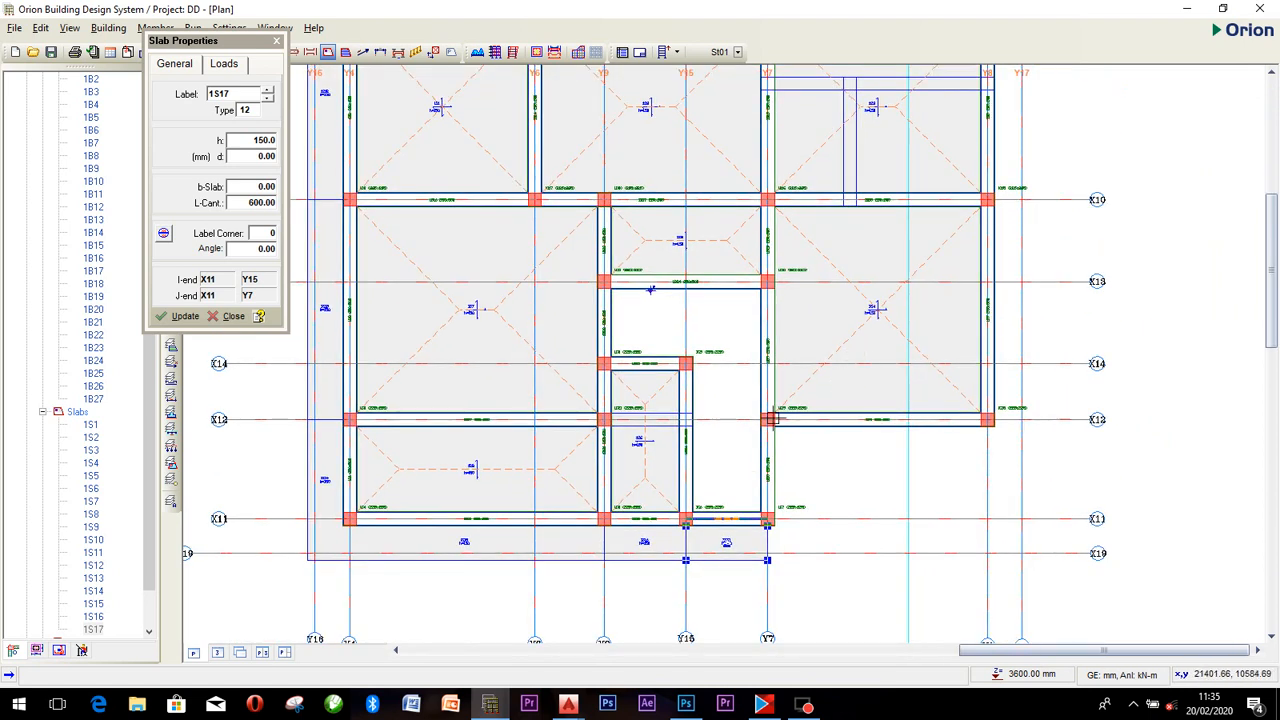
drag(770, 420, 987, 420)
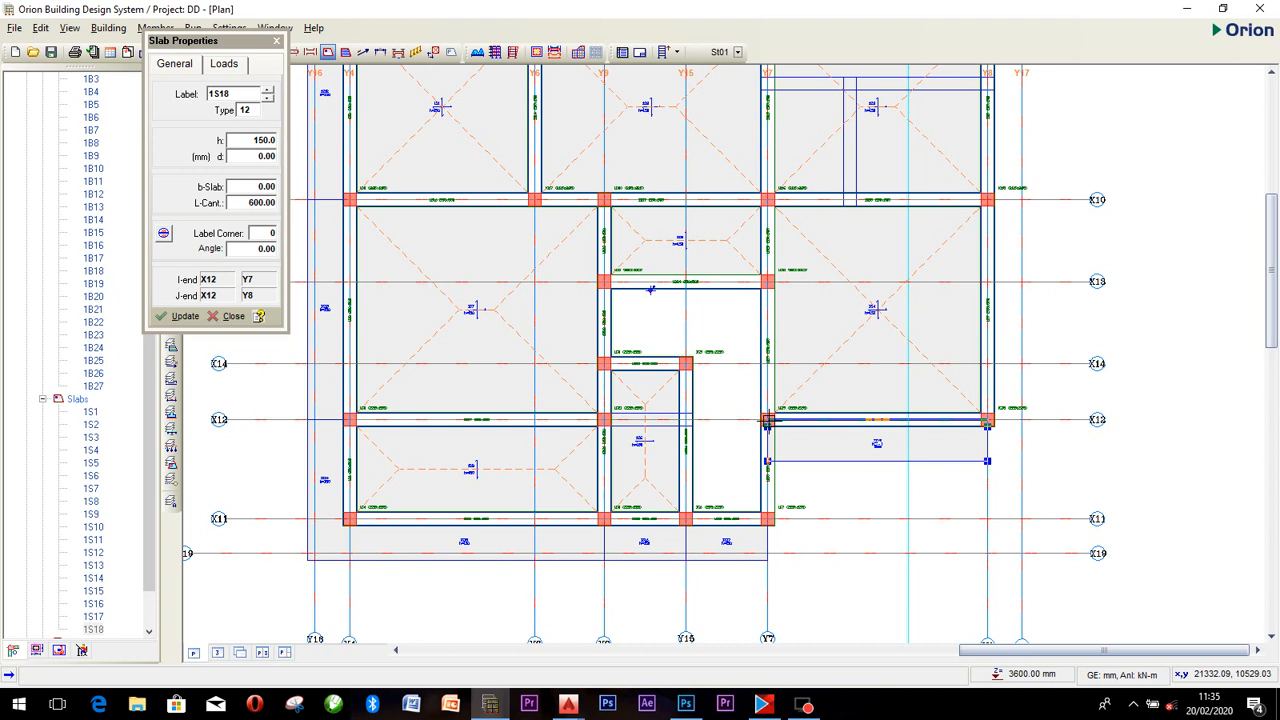
Try a cantilever slab along axis Y8 between X5 and X10, and delete it together with the X12 cantilever slab.
scroll(917, 423, up, 5)
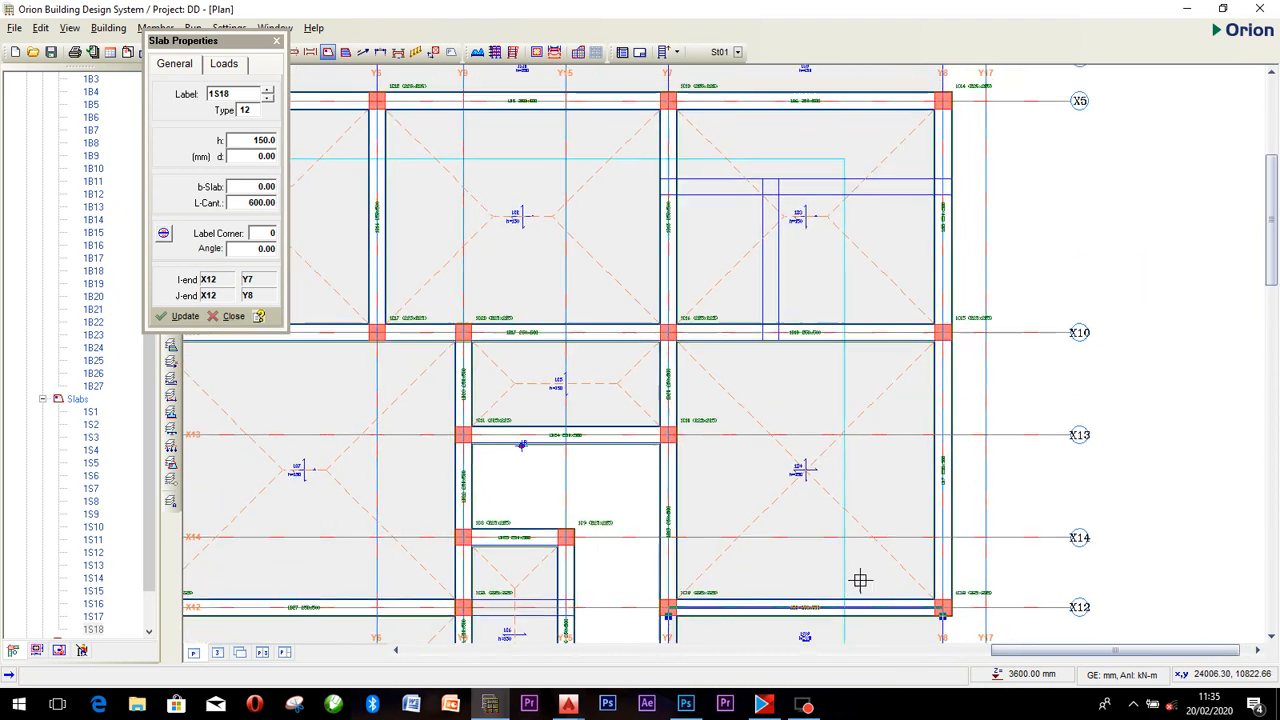
drag(986, 172, 985, 357)
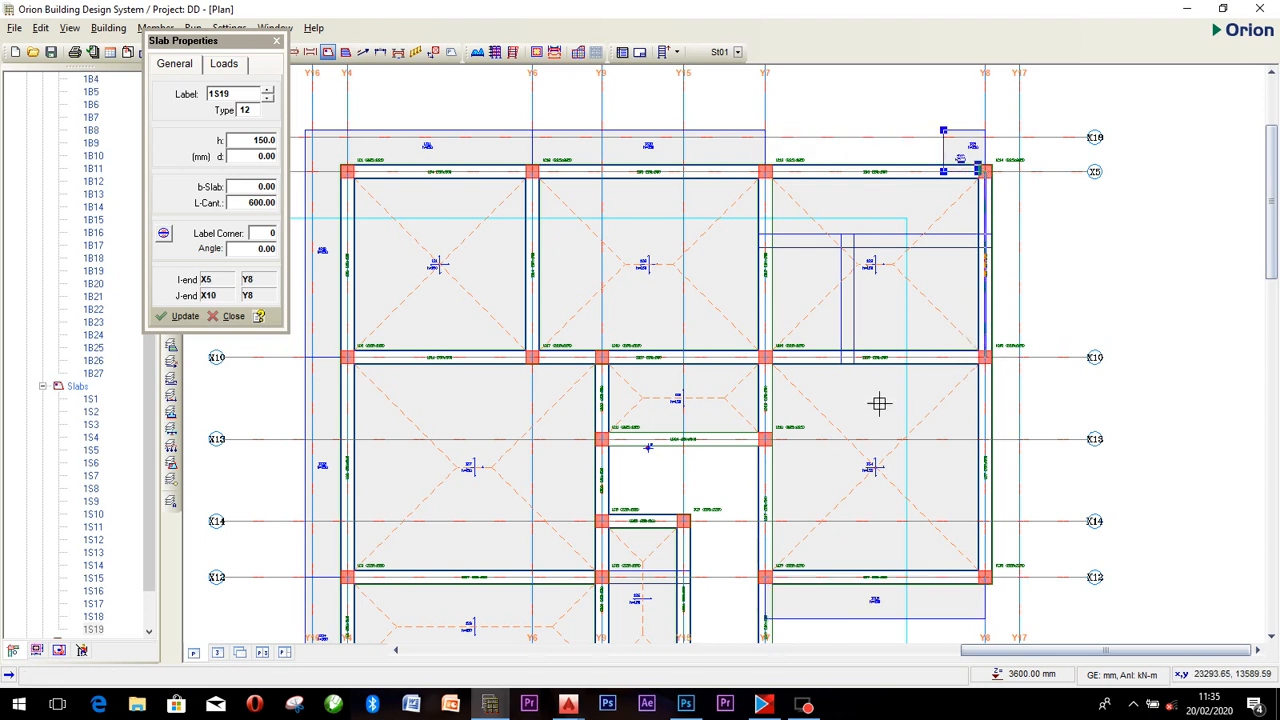
key(Escape)
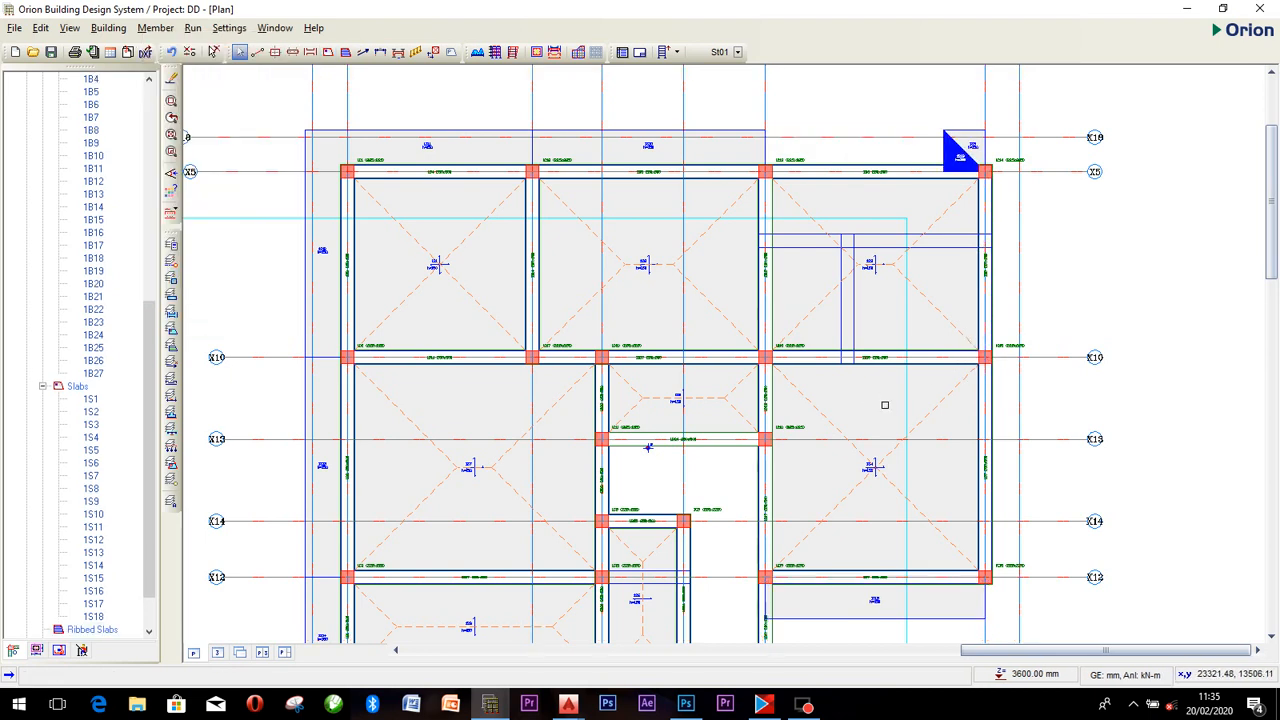
scroll(885, 405, down, 2)
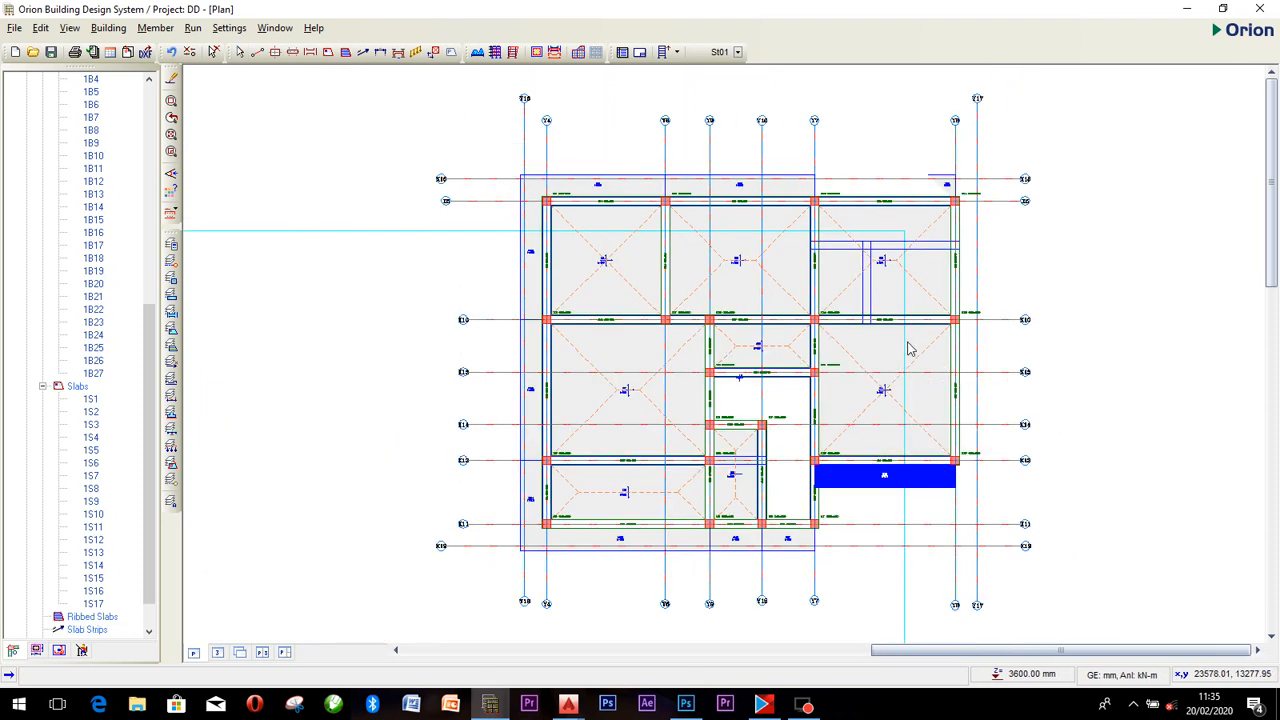
scroll(945, 378, down, 1)
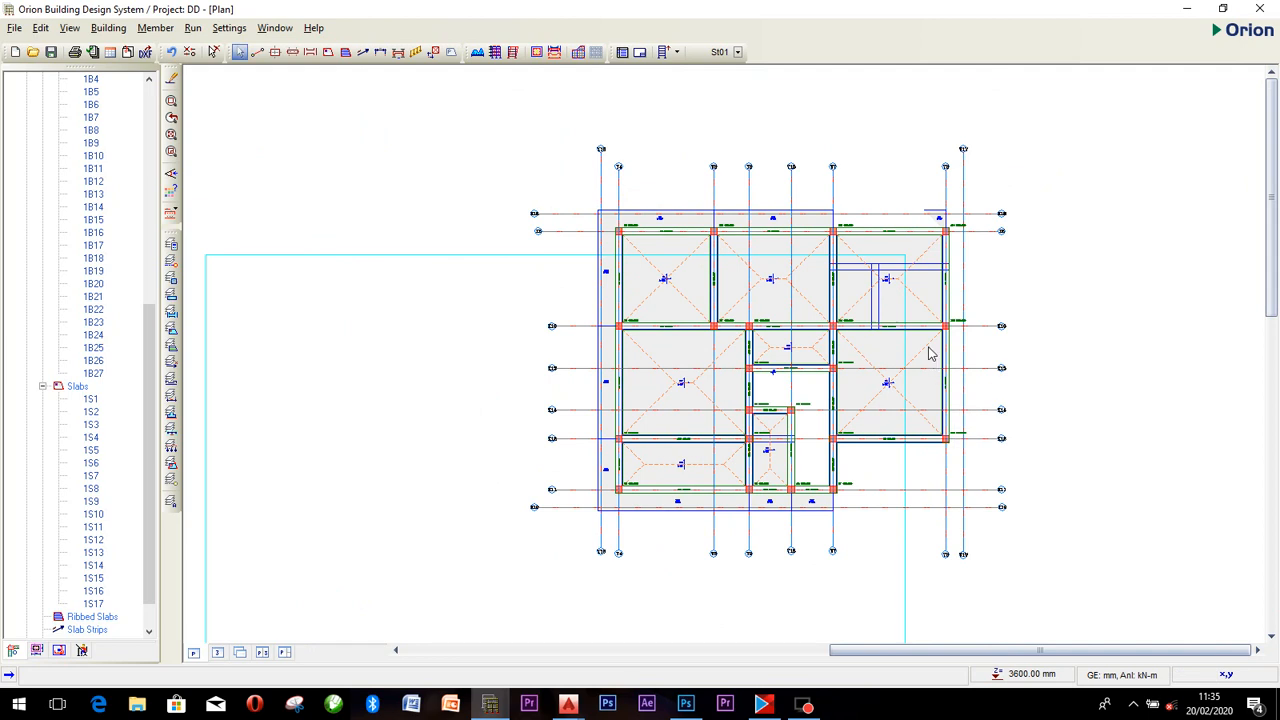
scroll(918, 268, up, 1)
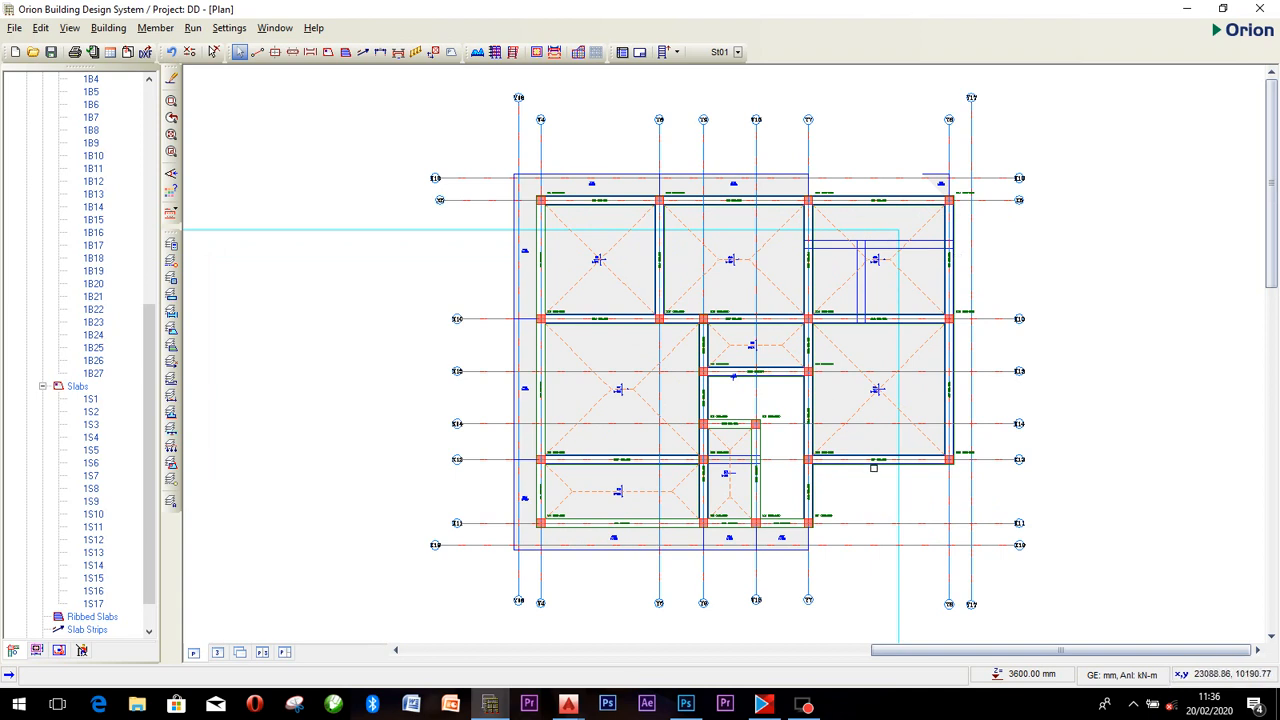
click(950, 460)
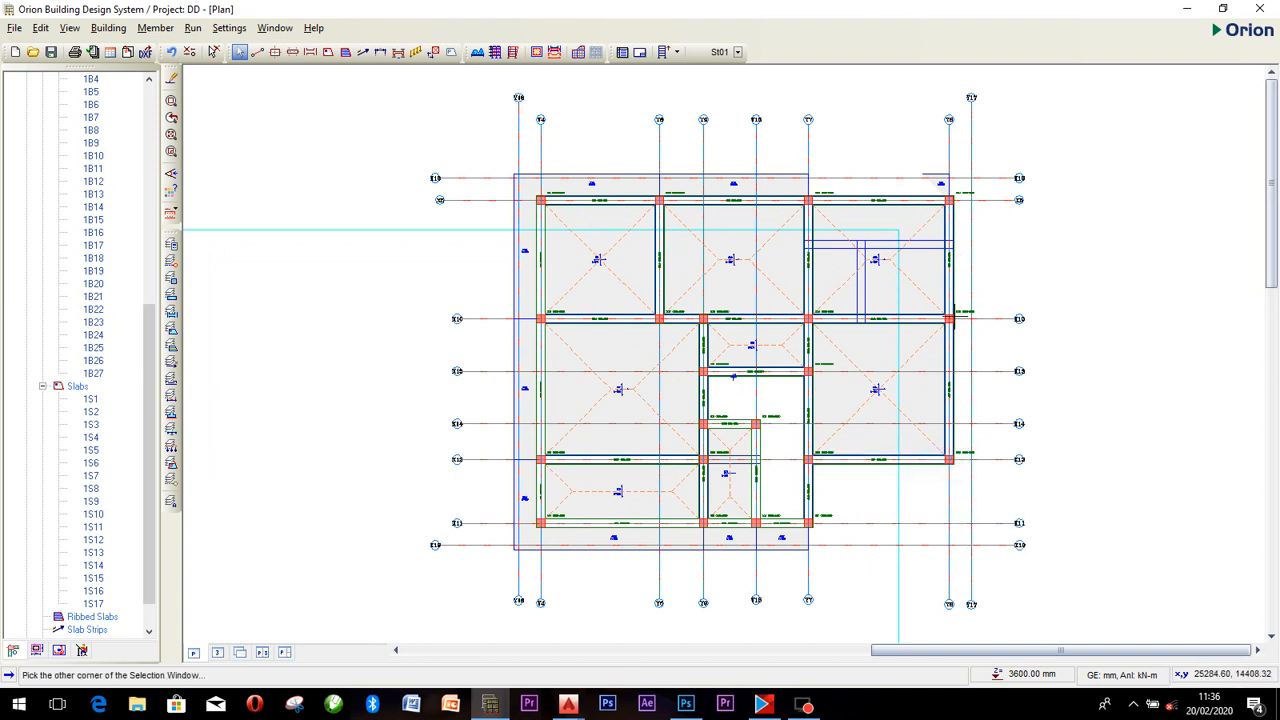
click(948, 318)
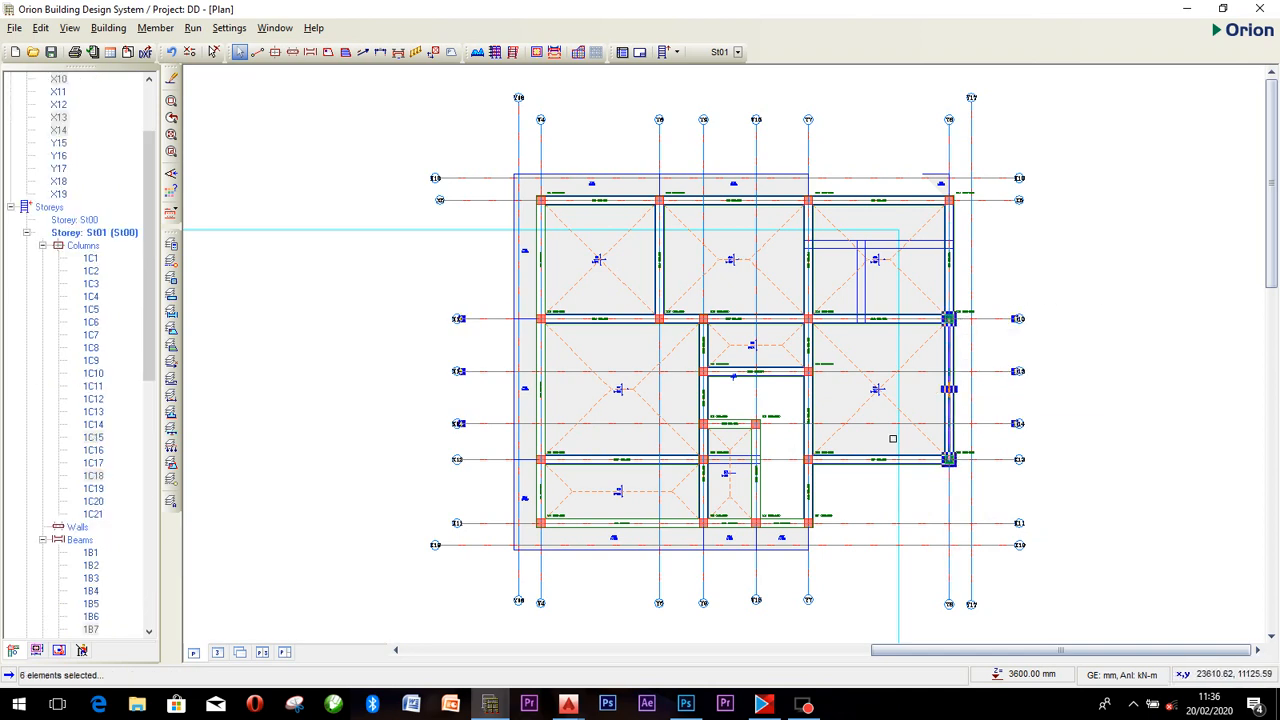
scroll(851, 393, up, 2)
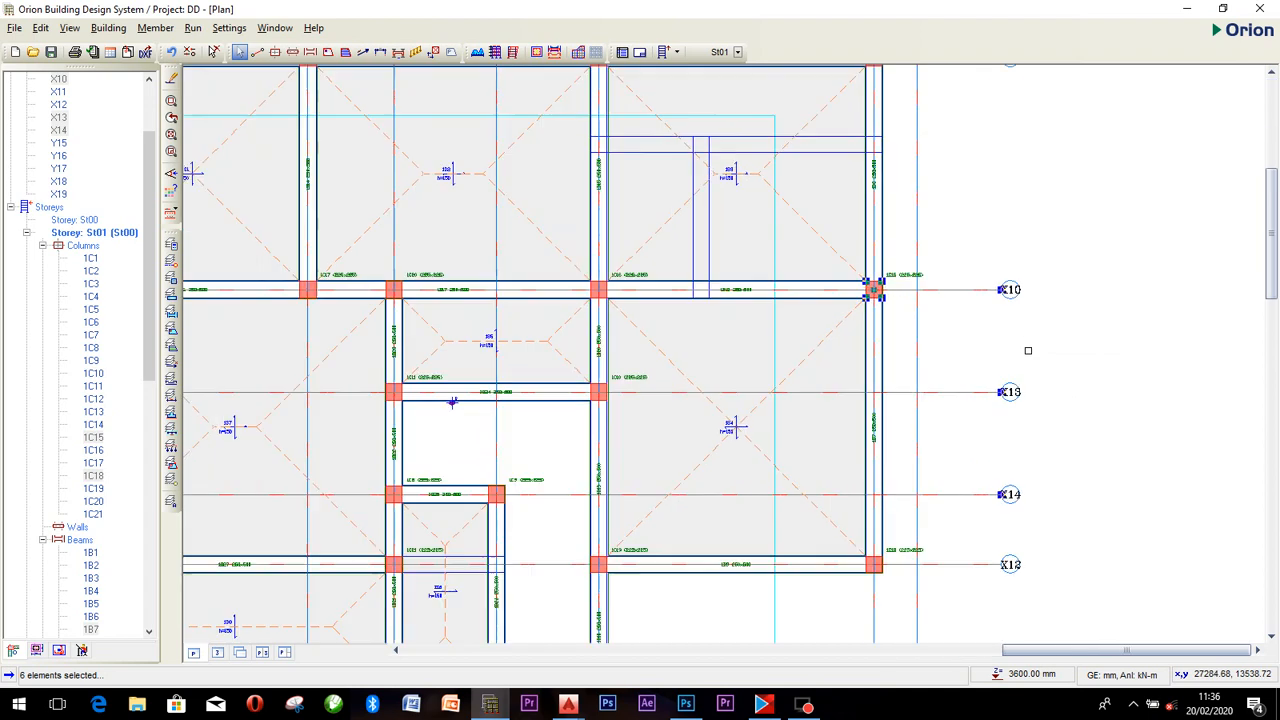
scroll(878, 347, down, 2)
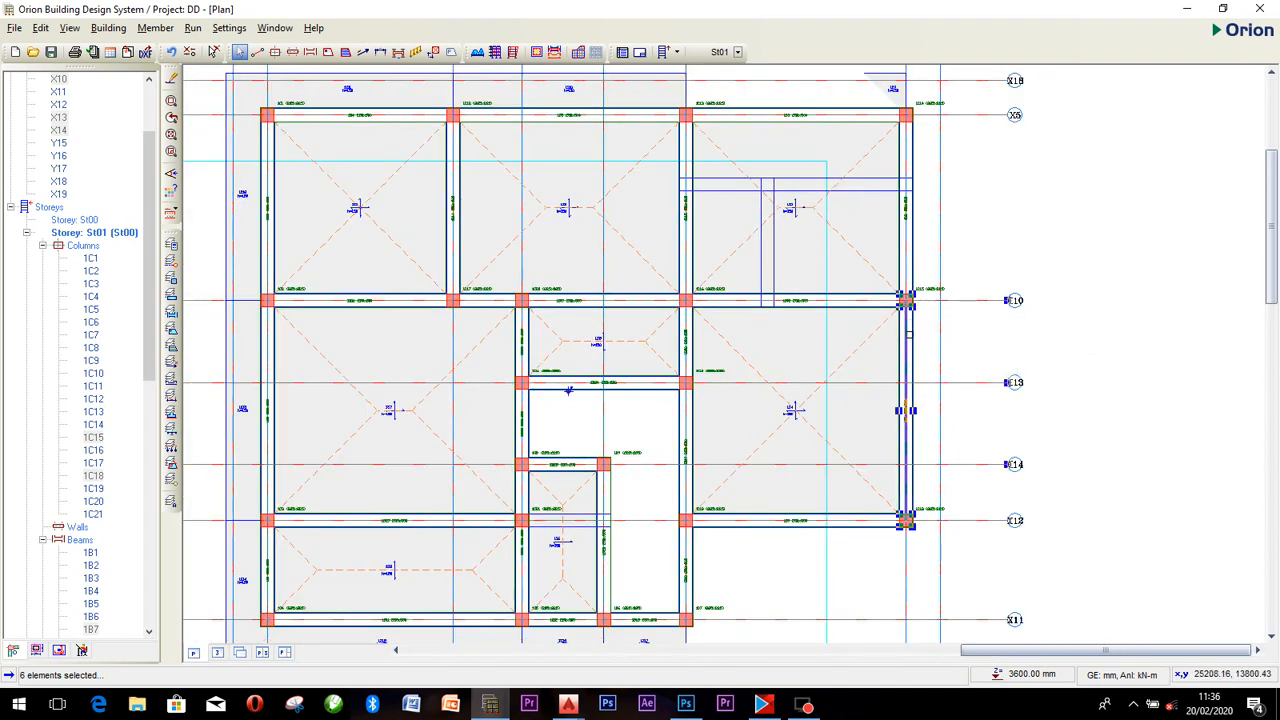
click(866, 301)
key(Escape)
scroll(712, 140, down, 3)
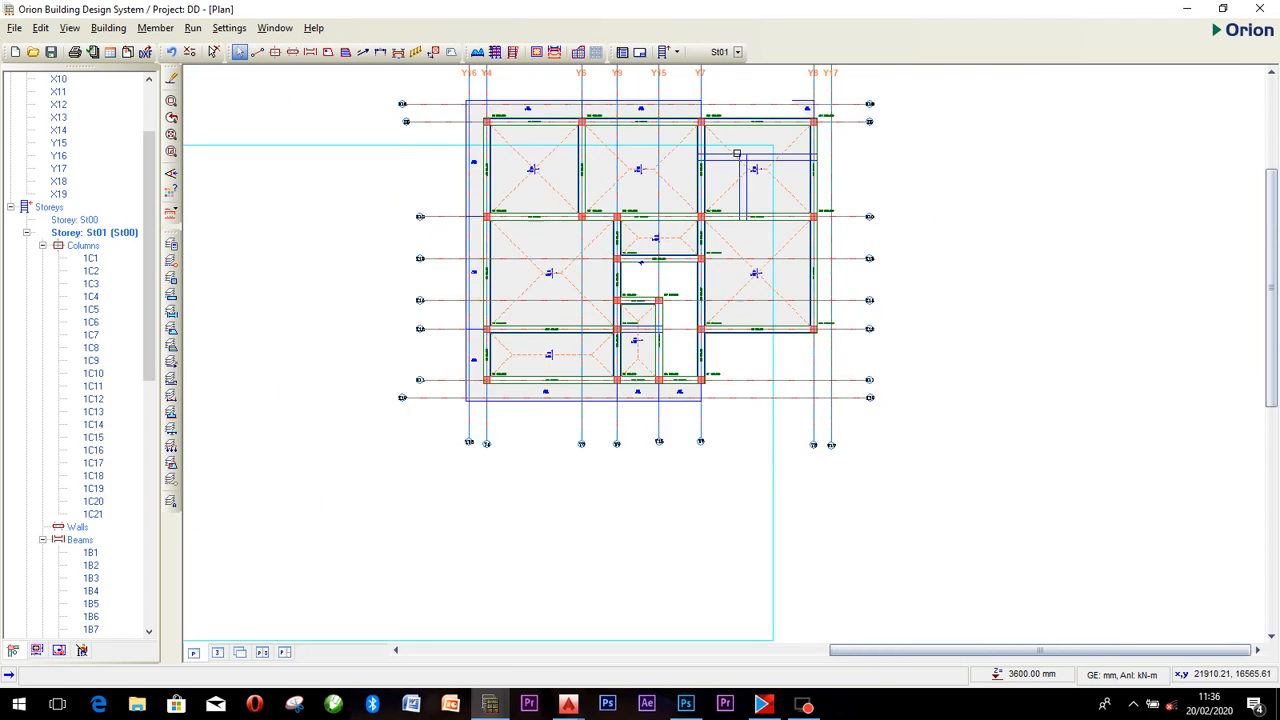
Delete the clipped cantilever slab along axis X5 between Y7 and Y8.
scroll(714, 151, up, 4)
click(877, 115)
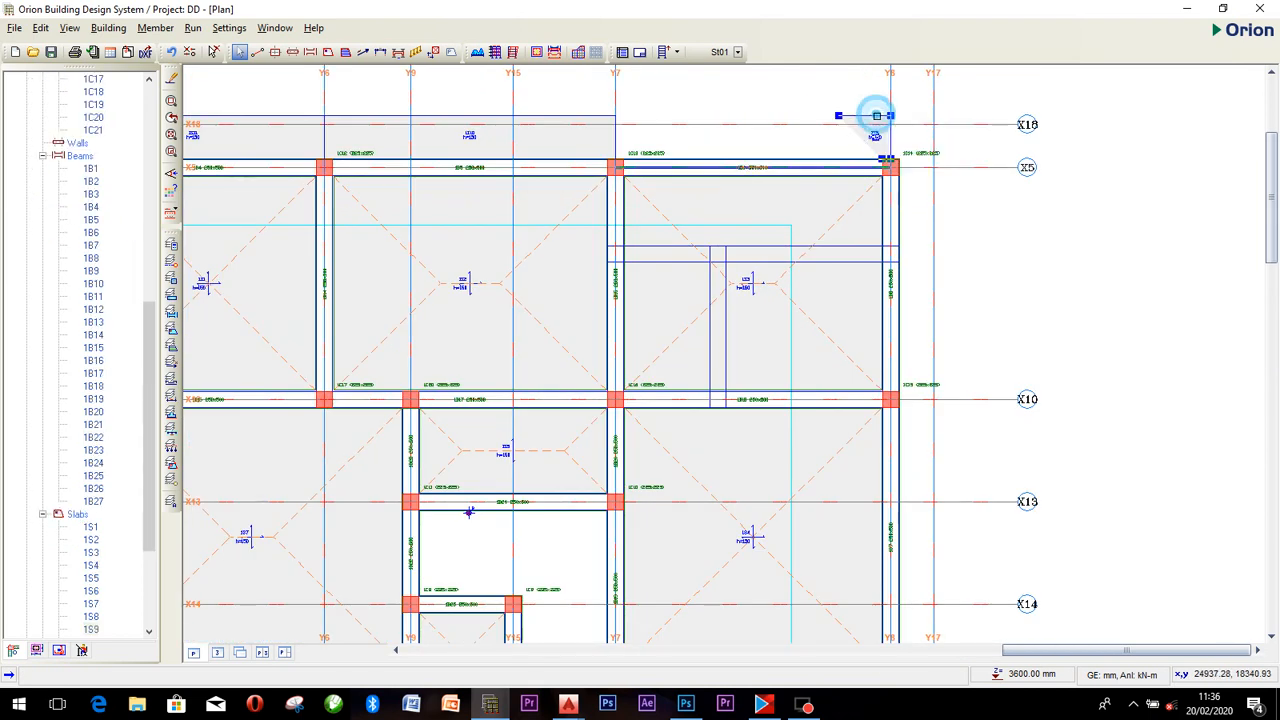
key(Delete)
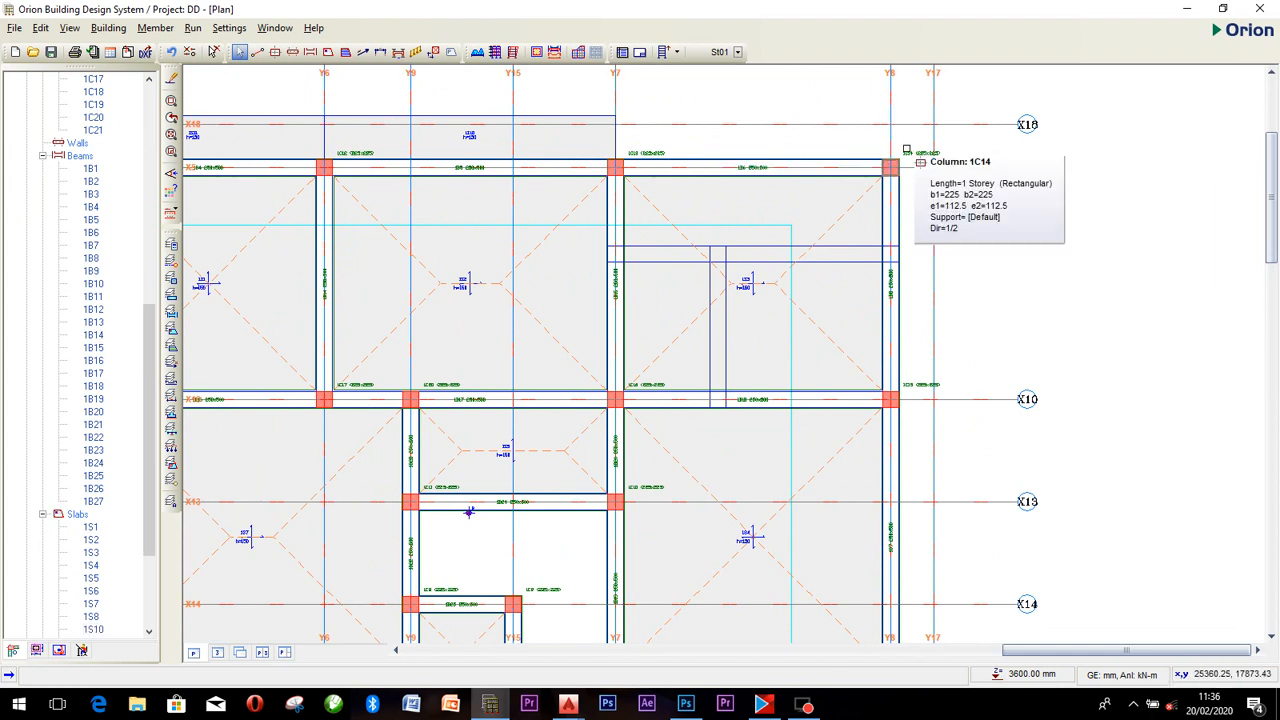
Try type 12 cantilever slabs of 600 mm along axis X5 from Y8 to Y7 and along axis Y8 from X5 to X10.
click(331, 55)
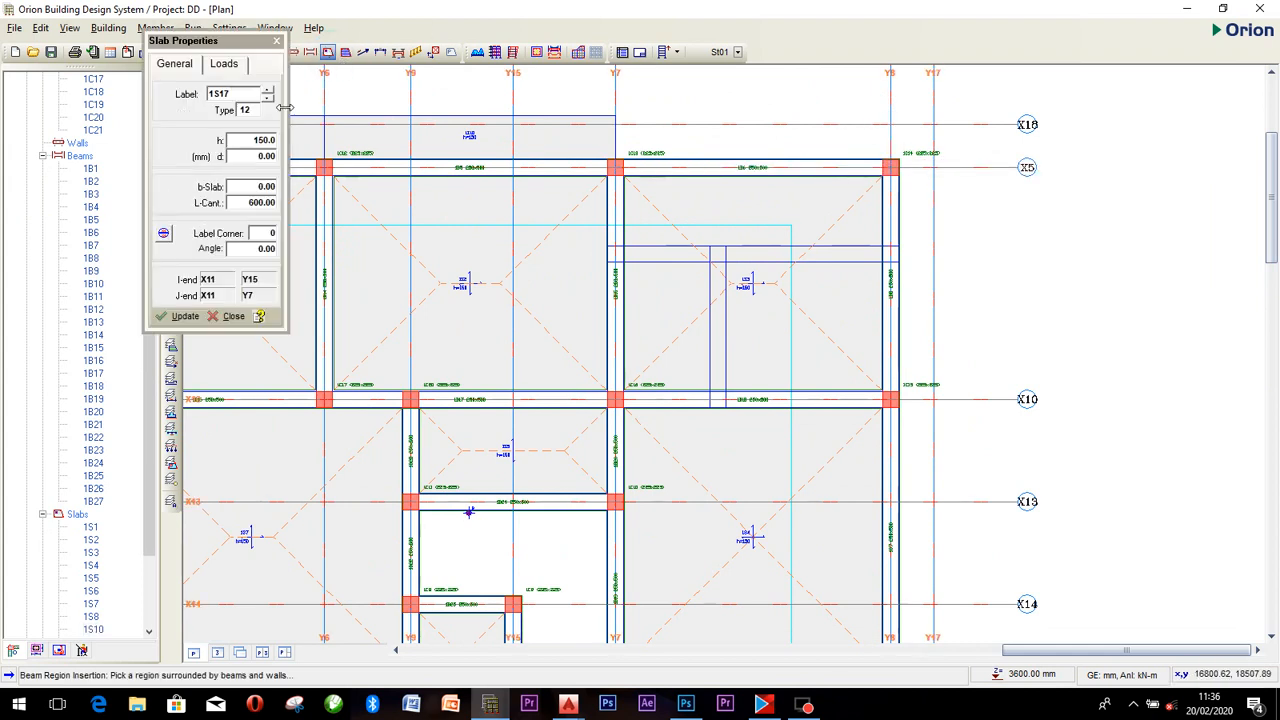
click(247, 109)
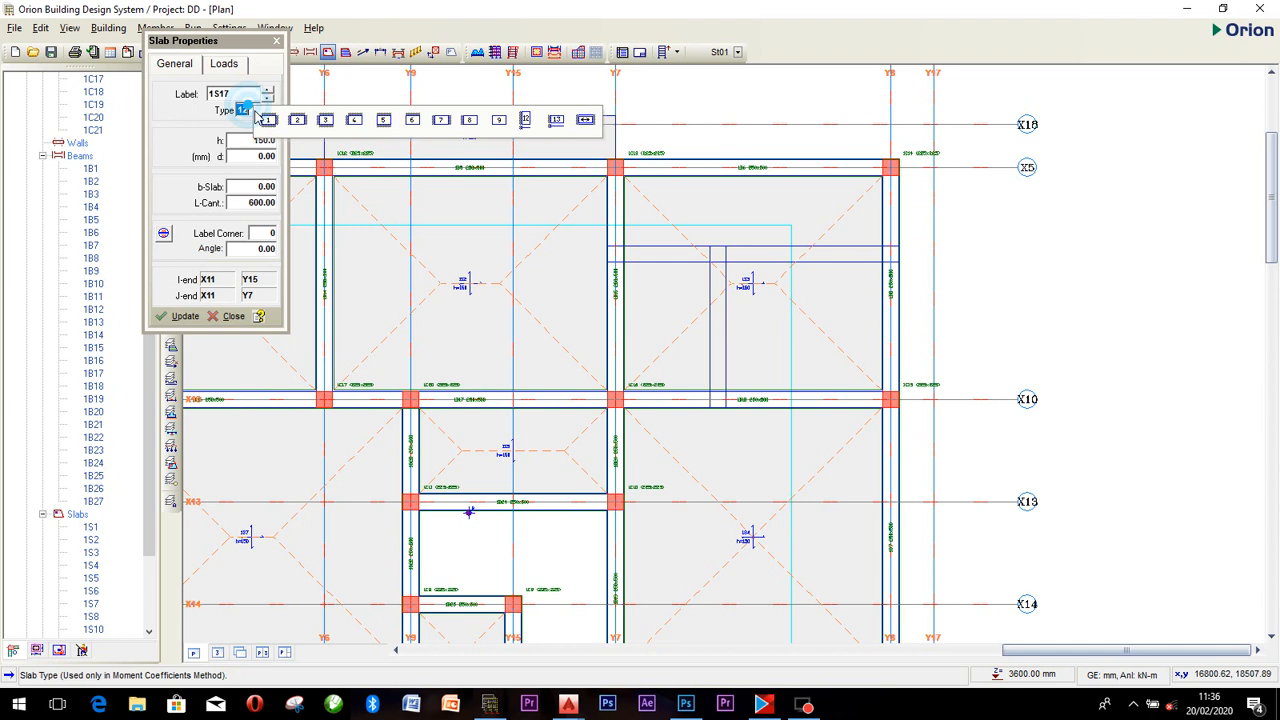
click(524, 121)
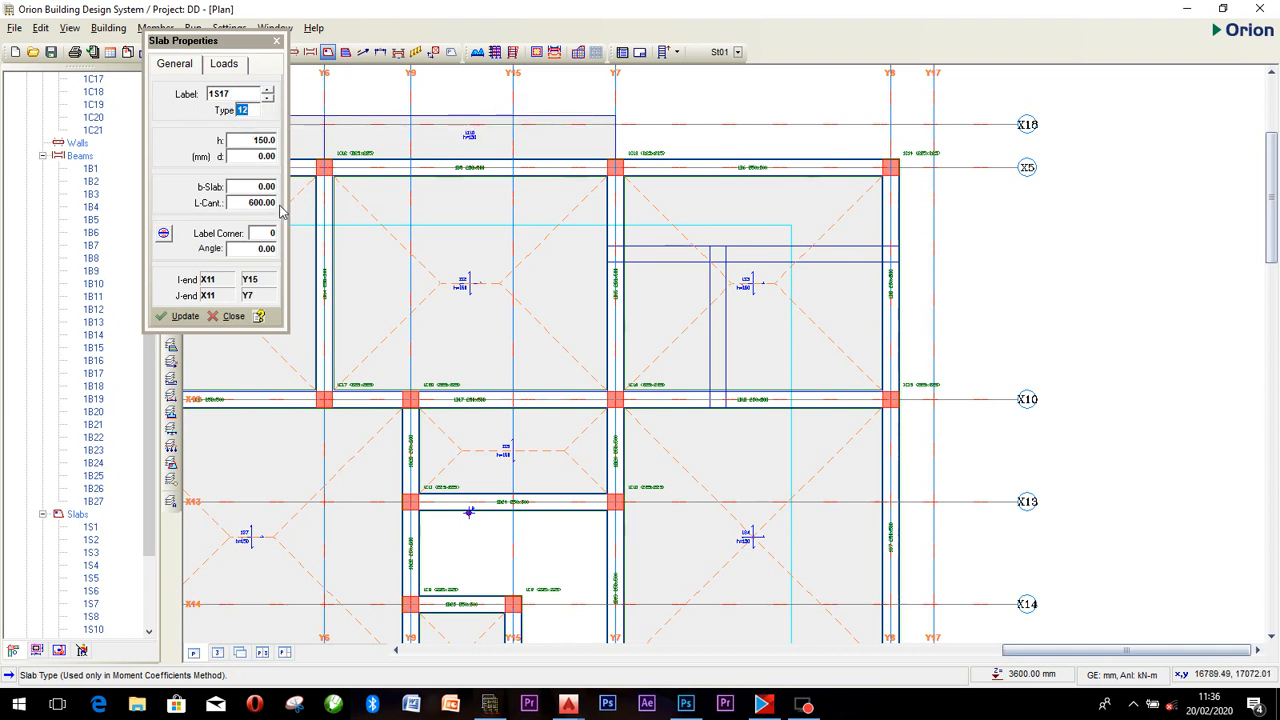
drag(888, 168, 615, 166)
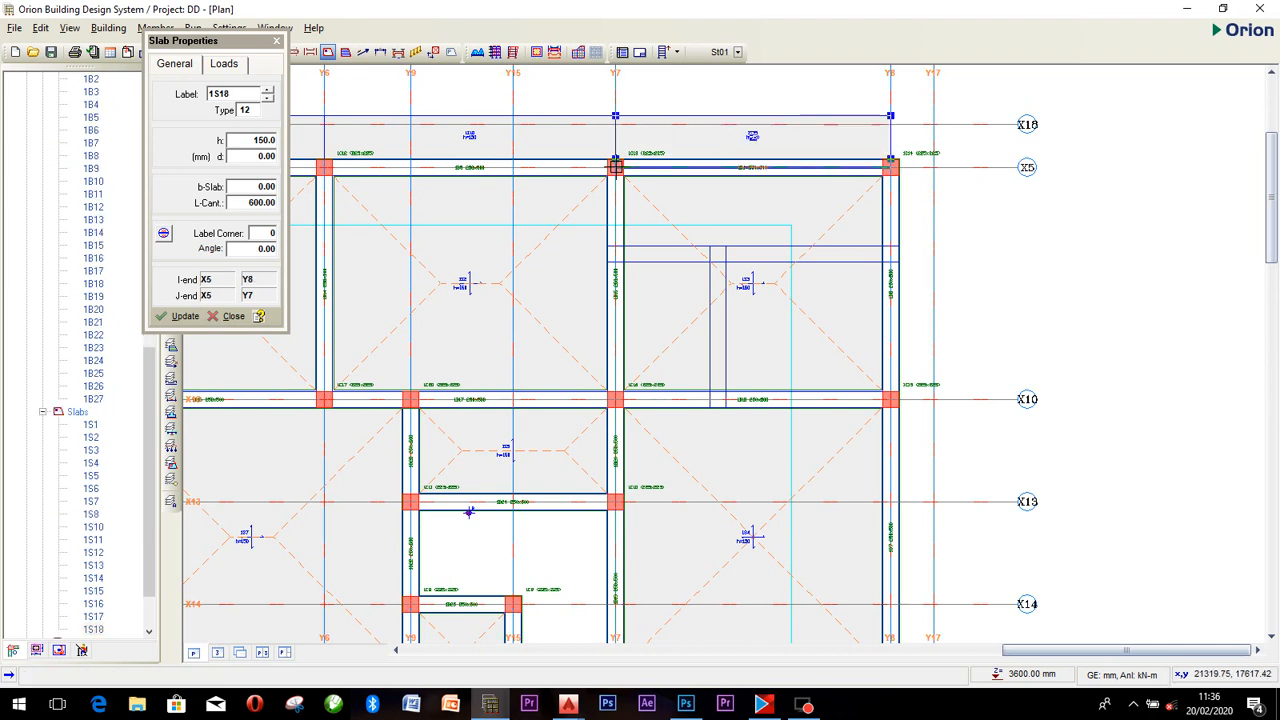
drag(890, 168, 892, 400)
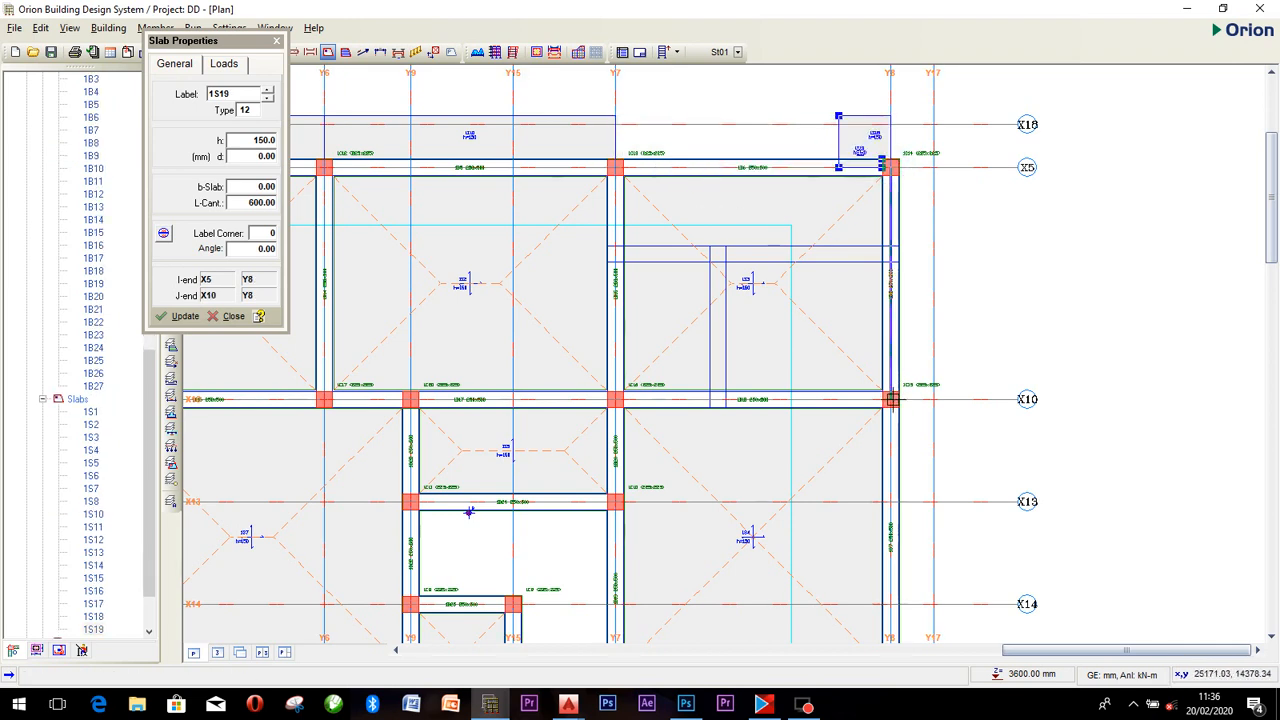
Delete the two clipped cantilever slabs at the corner of axes X5 and Y8.
click(880, 195)
key(Escape)
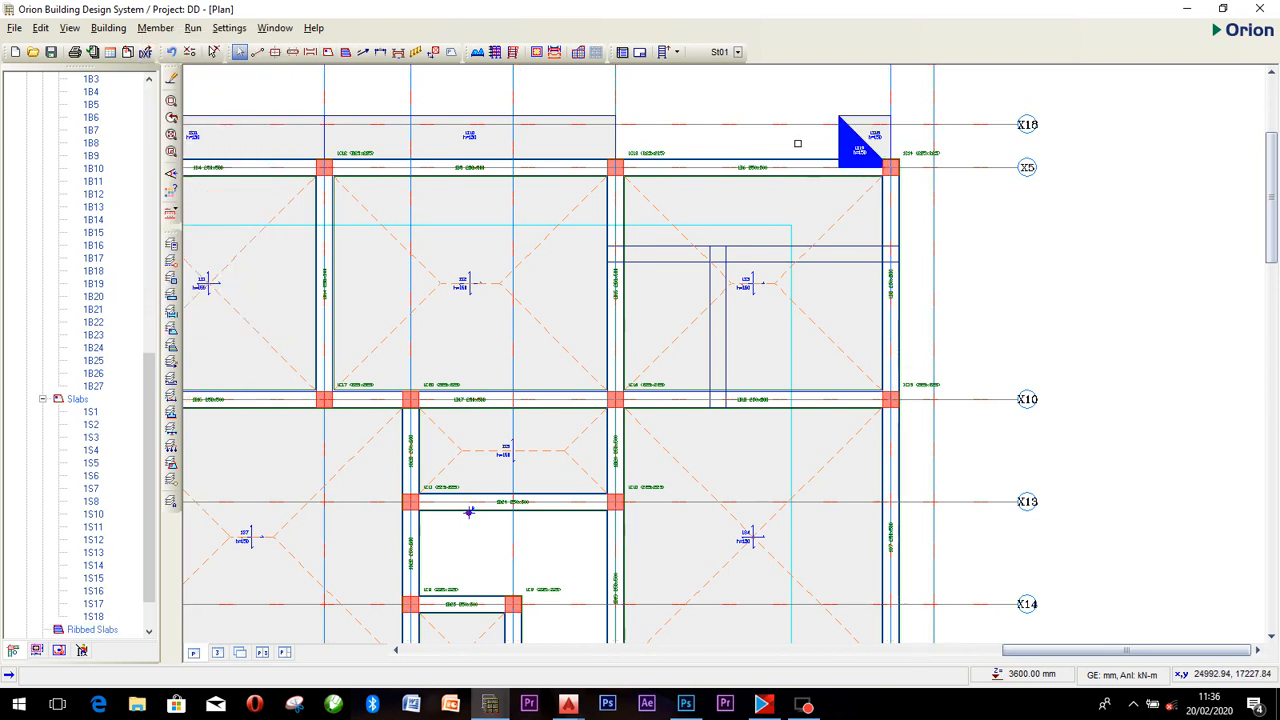
scroll(868, 118, down, 1)
click(860, 126)
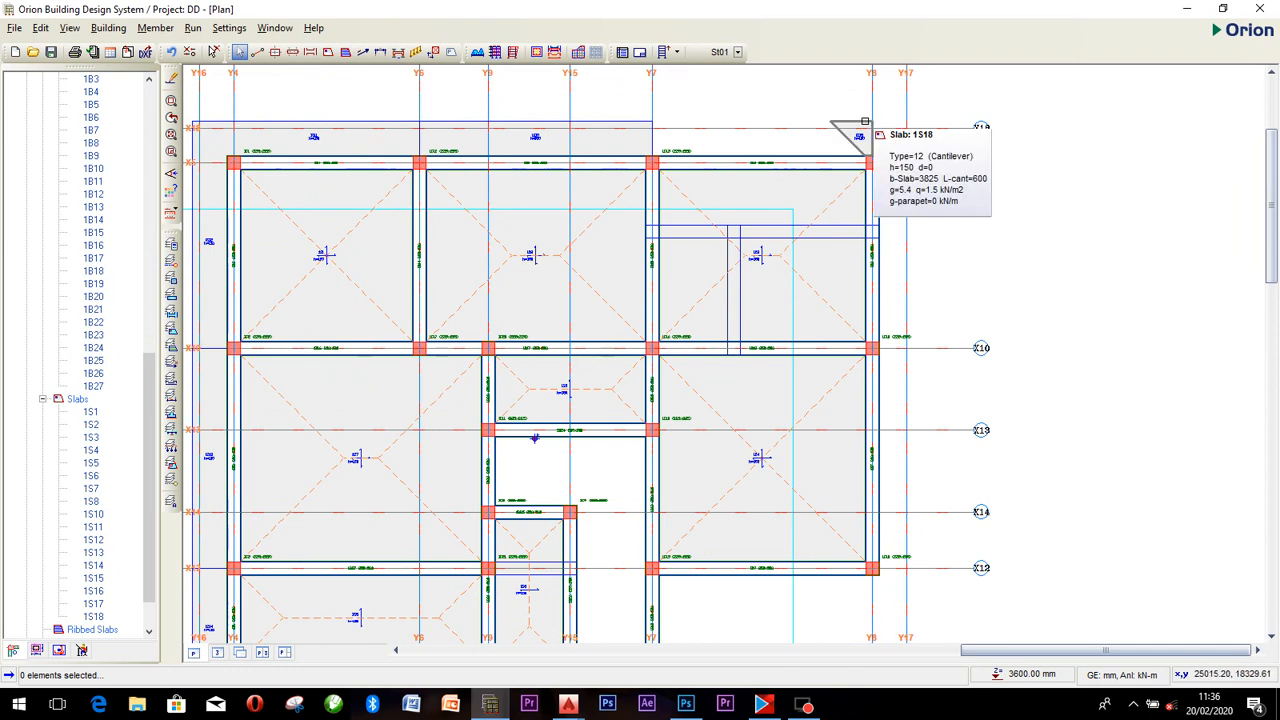
key(Delete)
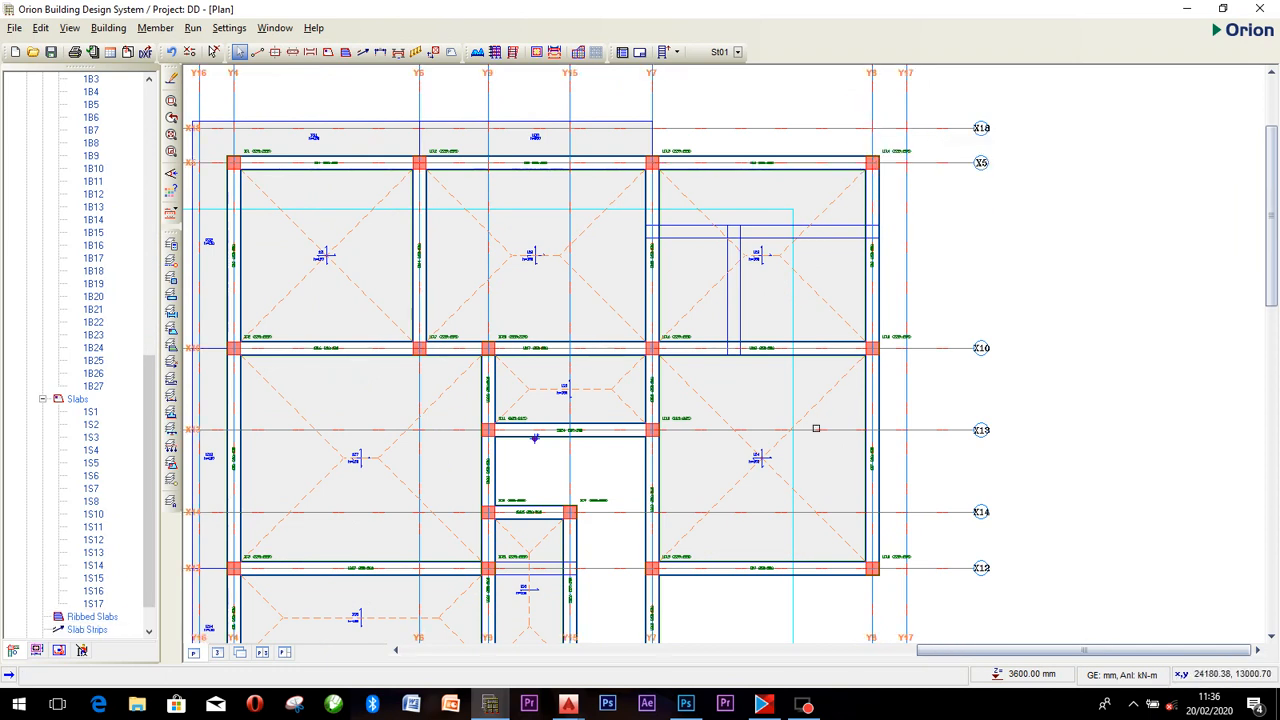
Insert 600 mm cantilever slabs along axis X12 from Y7 to Y8 and along axis Y8 from X12 to X10.
scroll(826, 480, down, 2)
scroll(798, 489, up, 2)
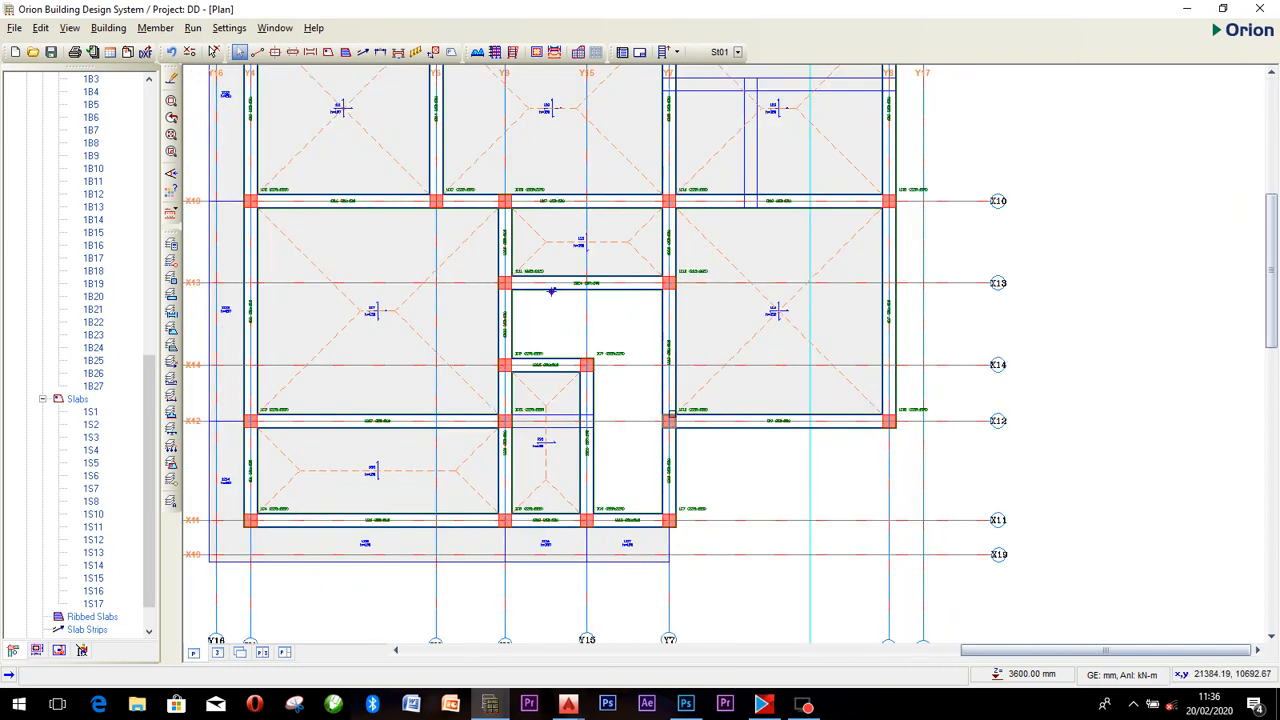
click(750, 422)
click(749, 463)
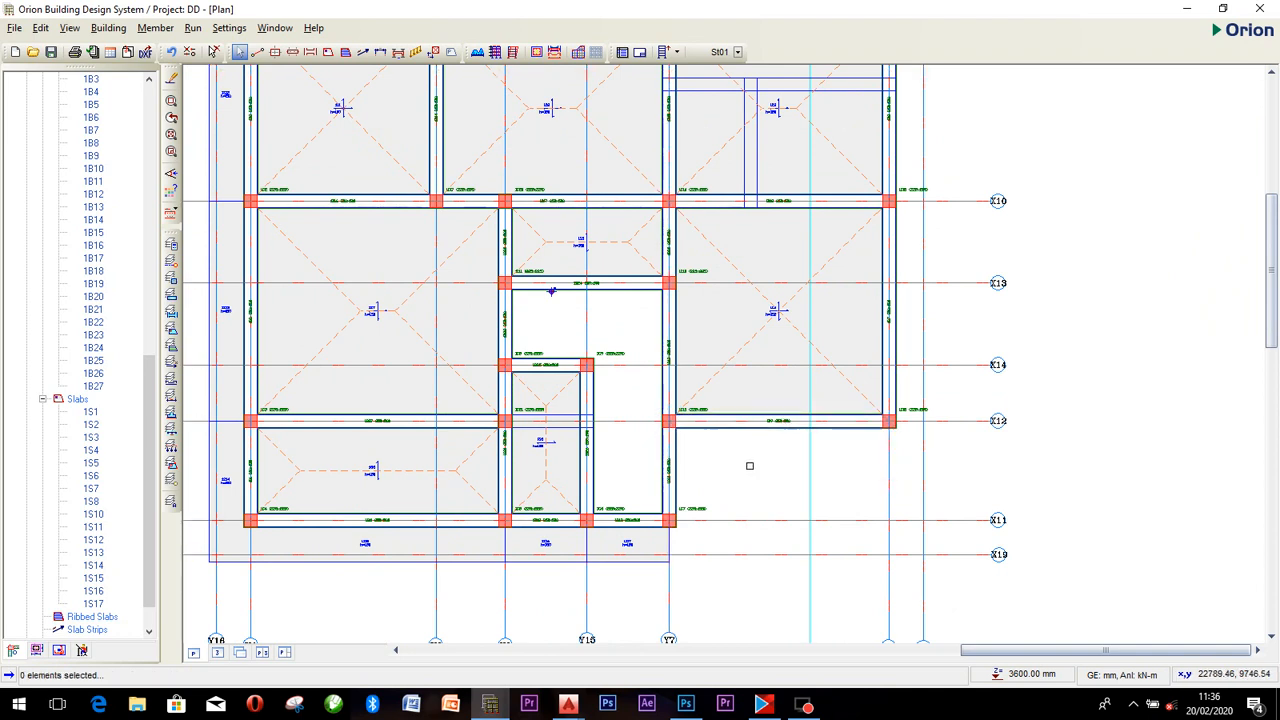
click(327, 51)
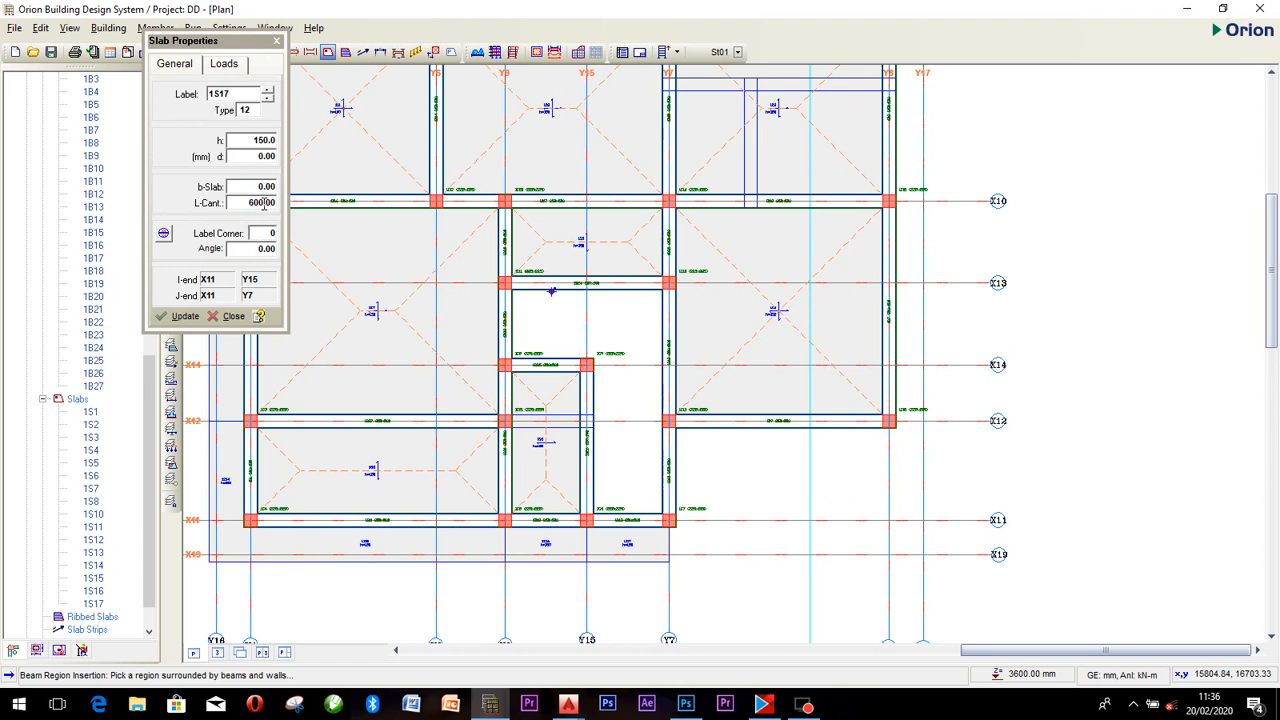
drag(668, 420, 889, 201)
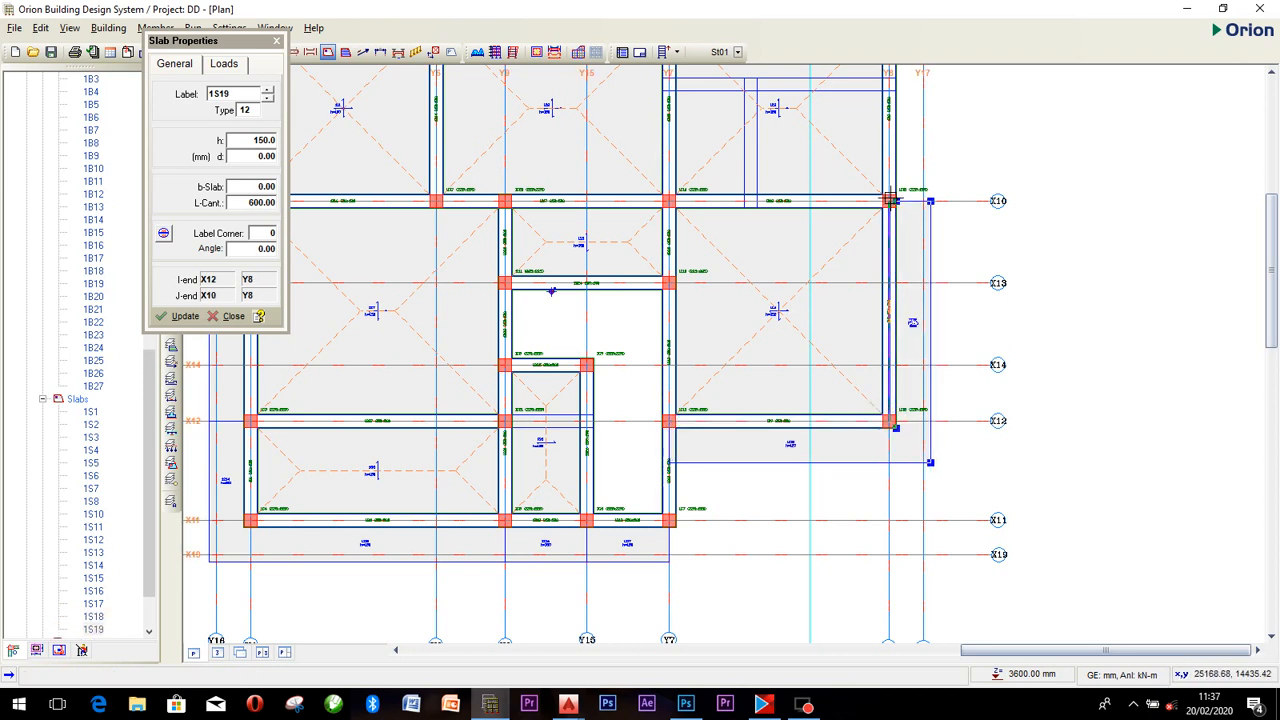
Insert 600 mm cantilever slabs along axis Y8 from X10 to X5 and along axis X5 from Y8 to Y7.
middle_drag(890, 194, 795, 501)
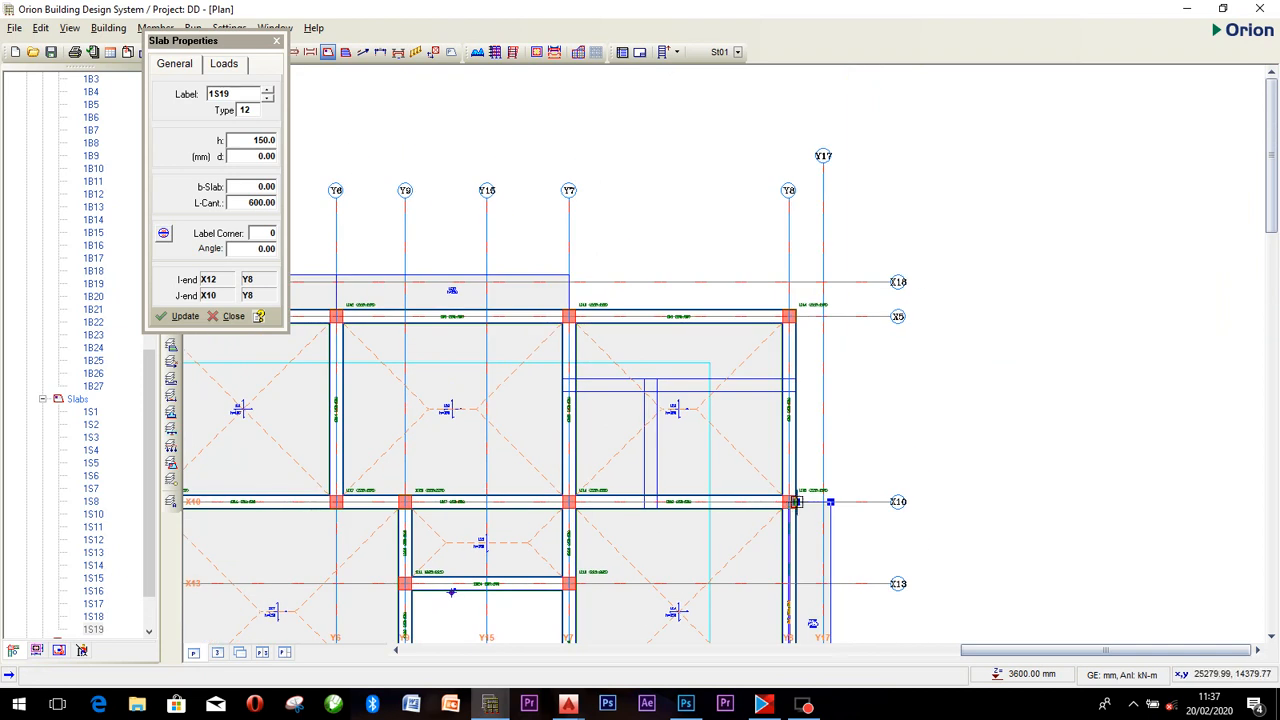
drag(790, 501, 568, 316)
scroll(633, 283, down, 2)
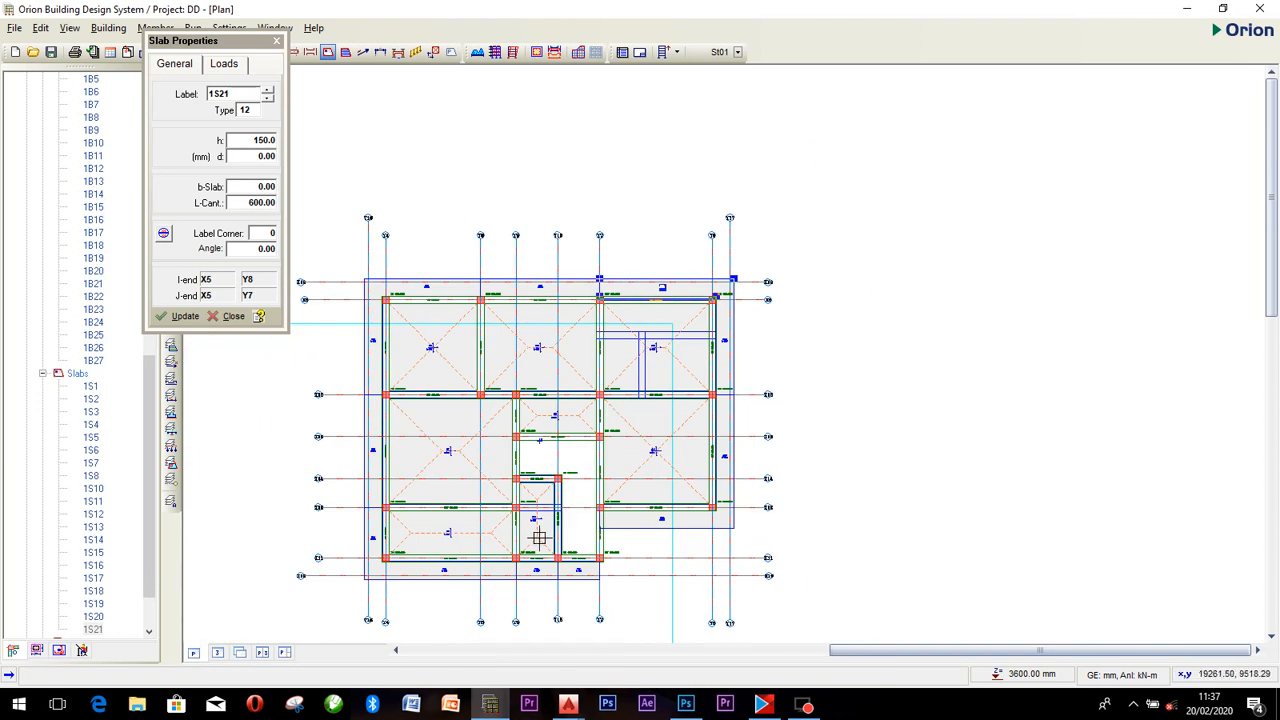
middle_drag(534, 540, 577, 480)
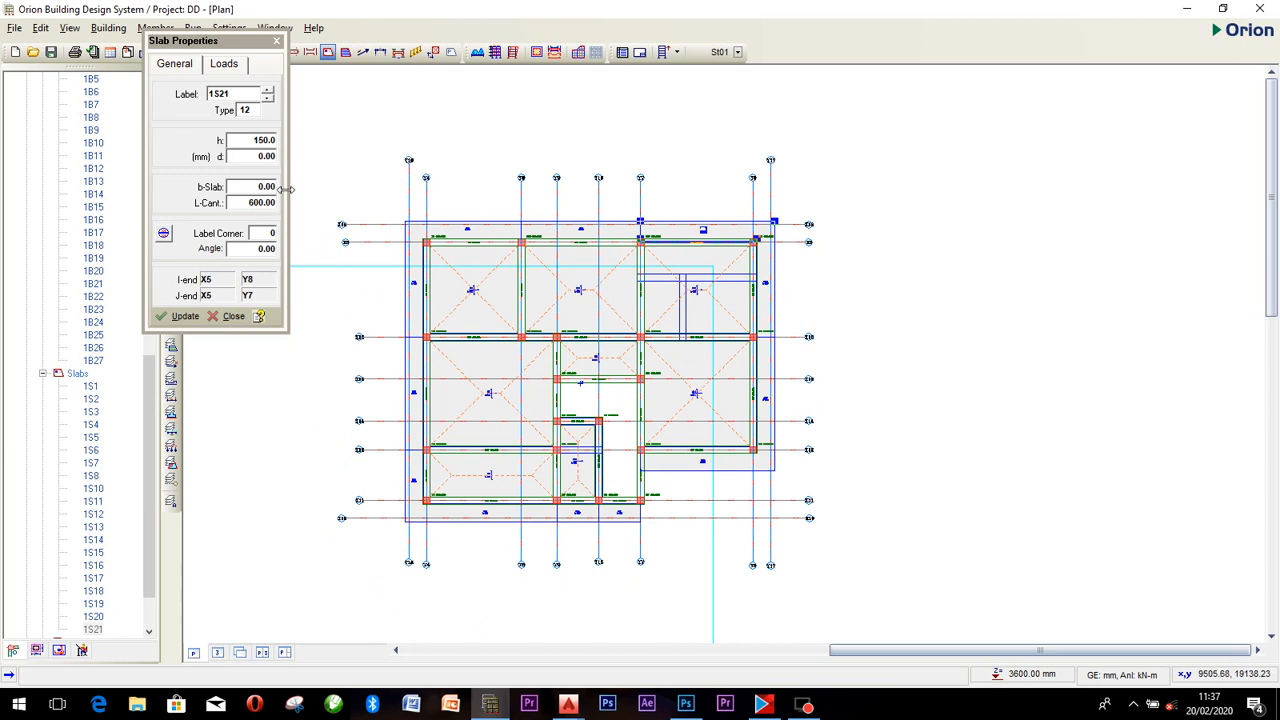
click(277, 42)
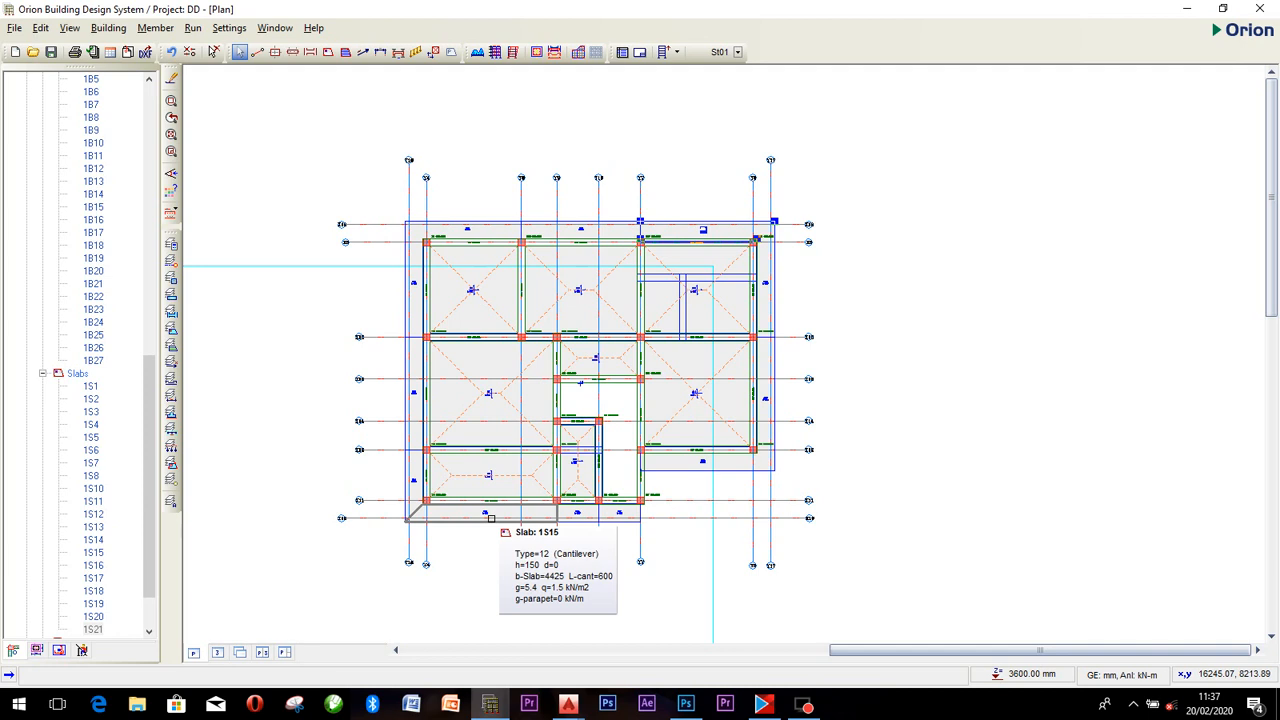
Examine the cantilever slabs around the building's perimeter in the 3D view, and return to the plan.
scroll(490, 518, up, 2)
scroll(536, 497, down, 2)
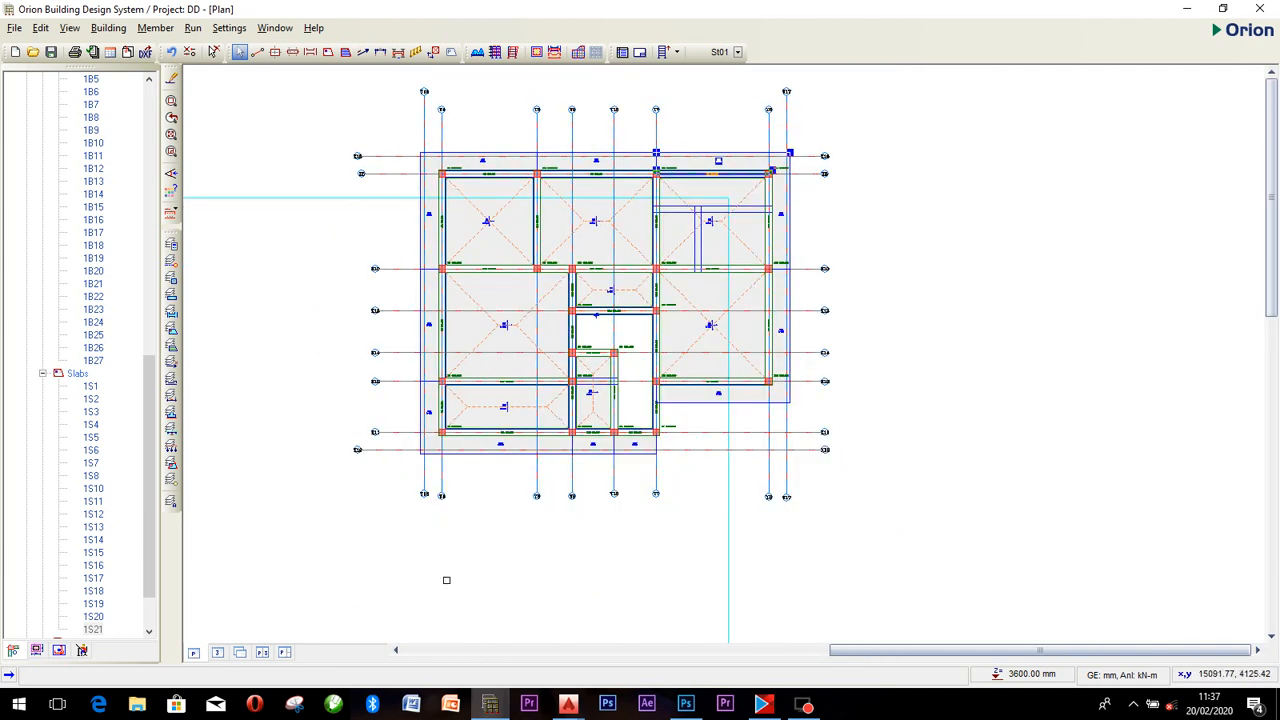
click(216, 651)
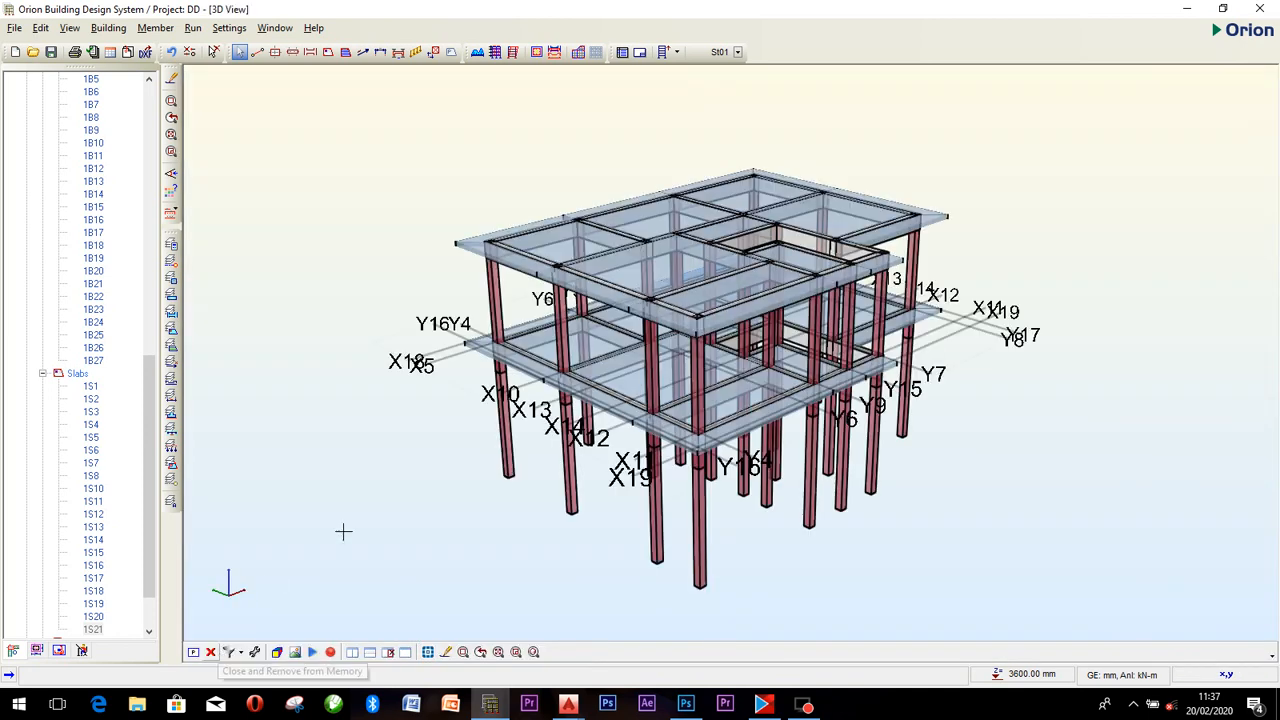
scroll(690, 359, up, 5)
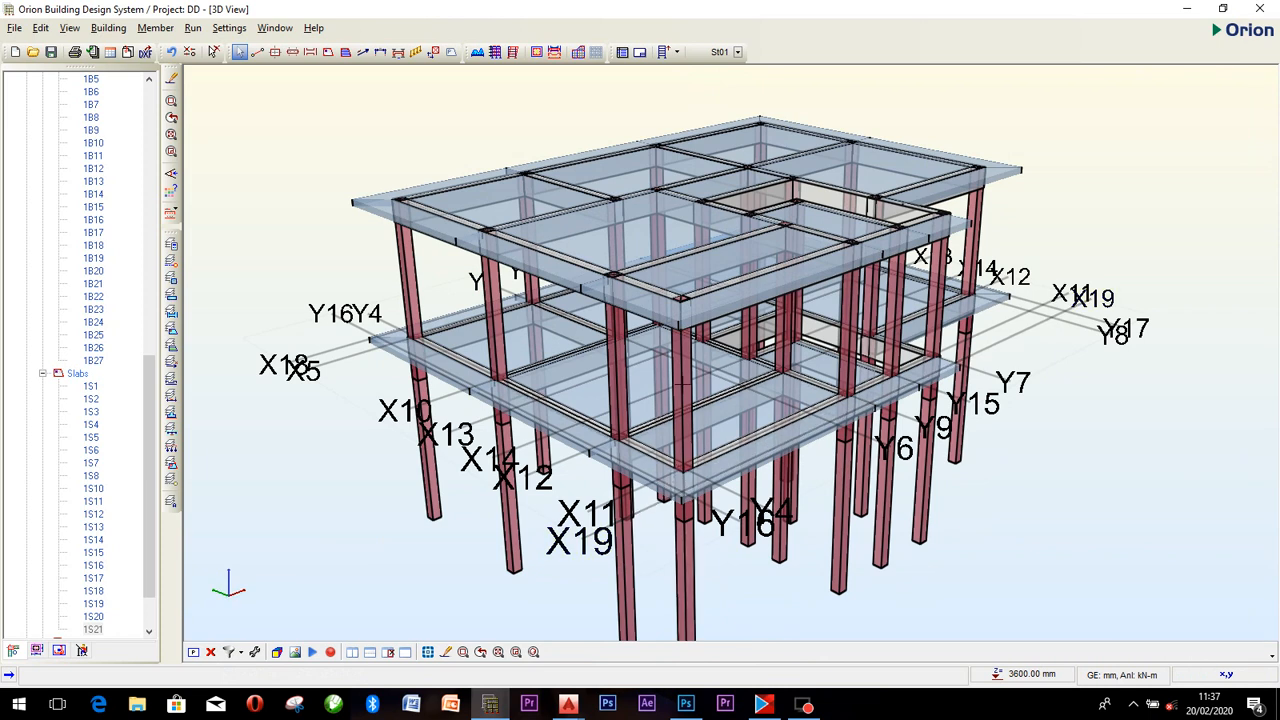
scroll(661, 352, up, 4)
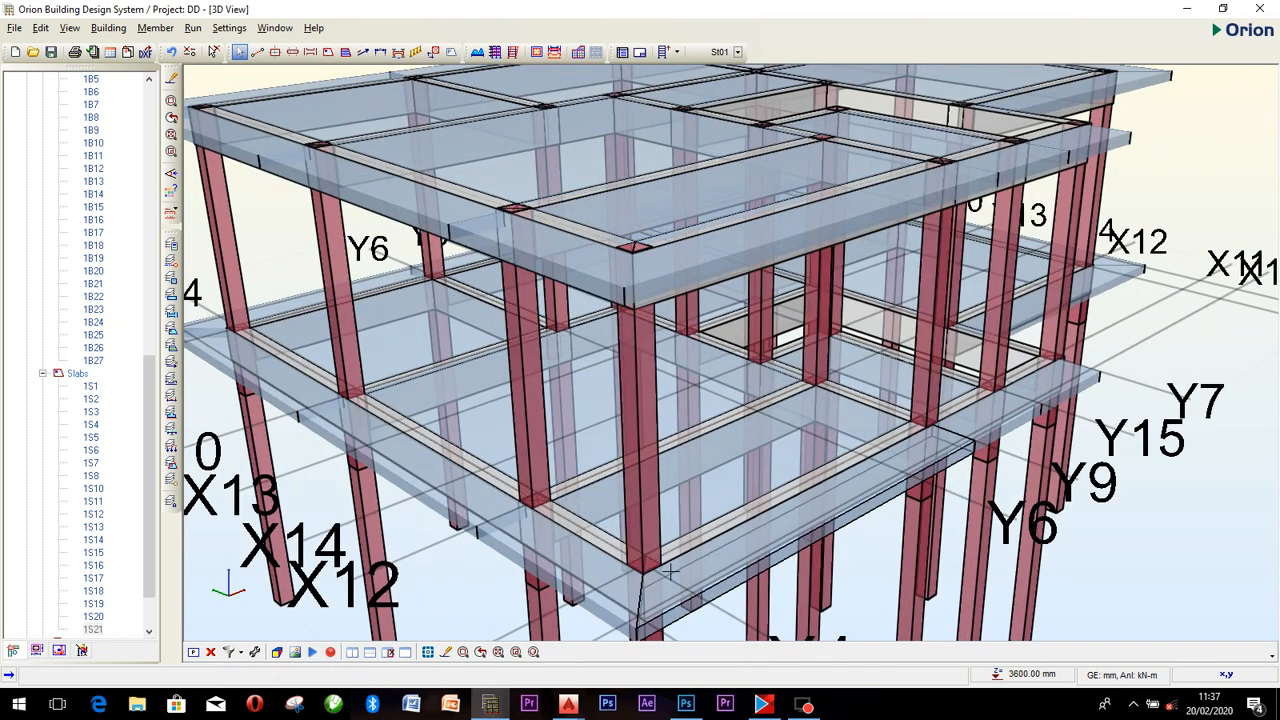
scroll(681, 597, down, 5)
scroll(693, 614, down, 2)
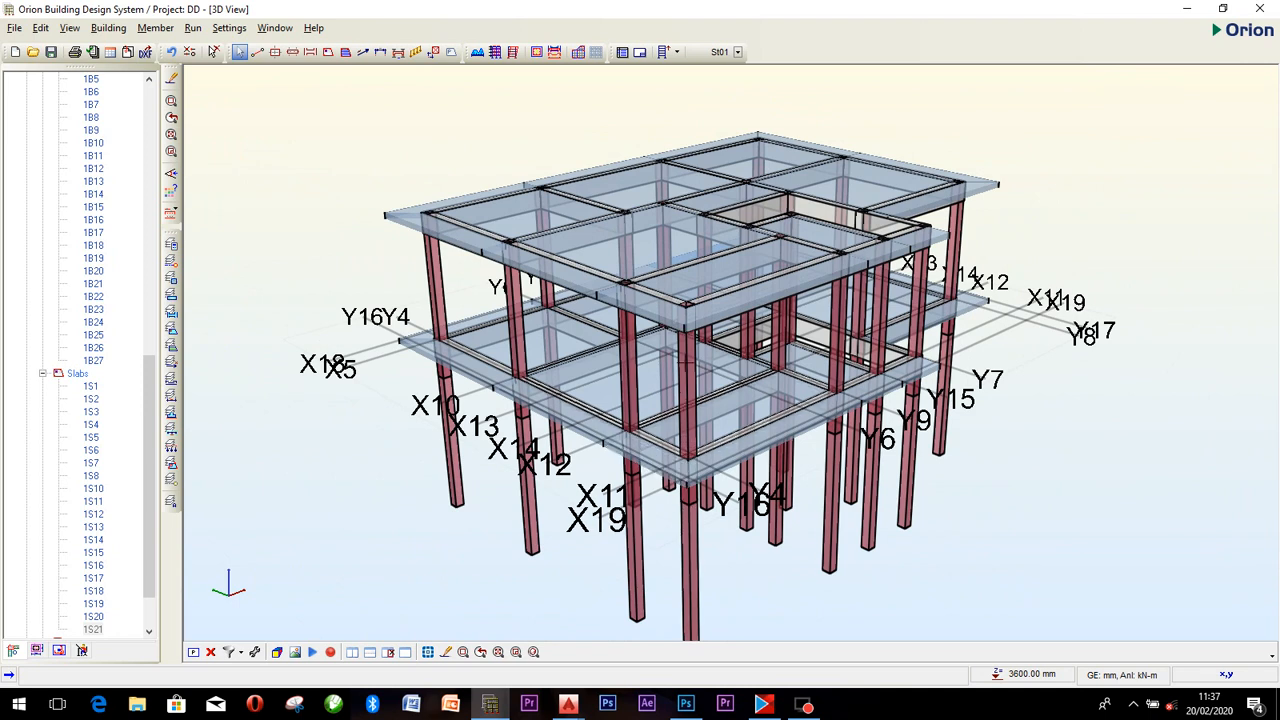
scroll(685, 363, up, 2)
scroll(679, 365, up, 1)
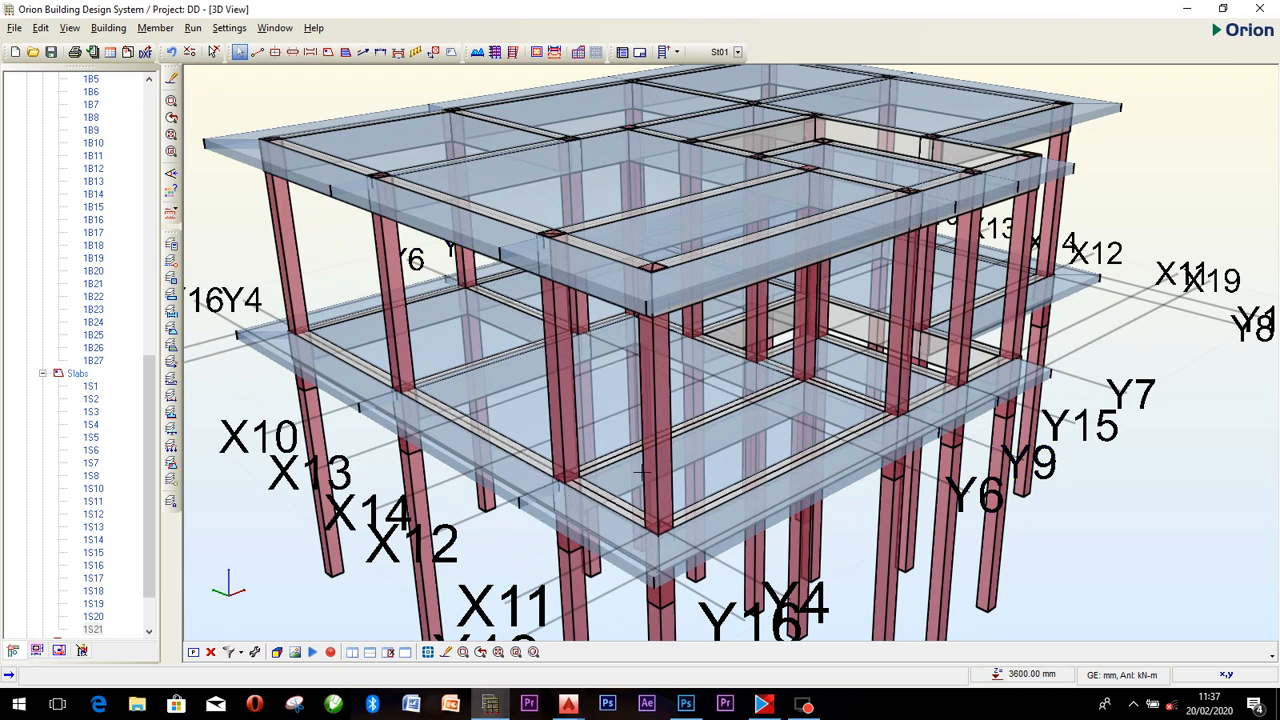
scroll(652, 428, down, 2)
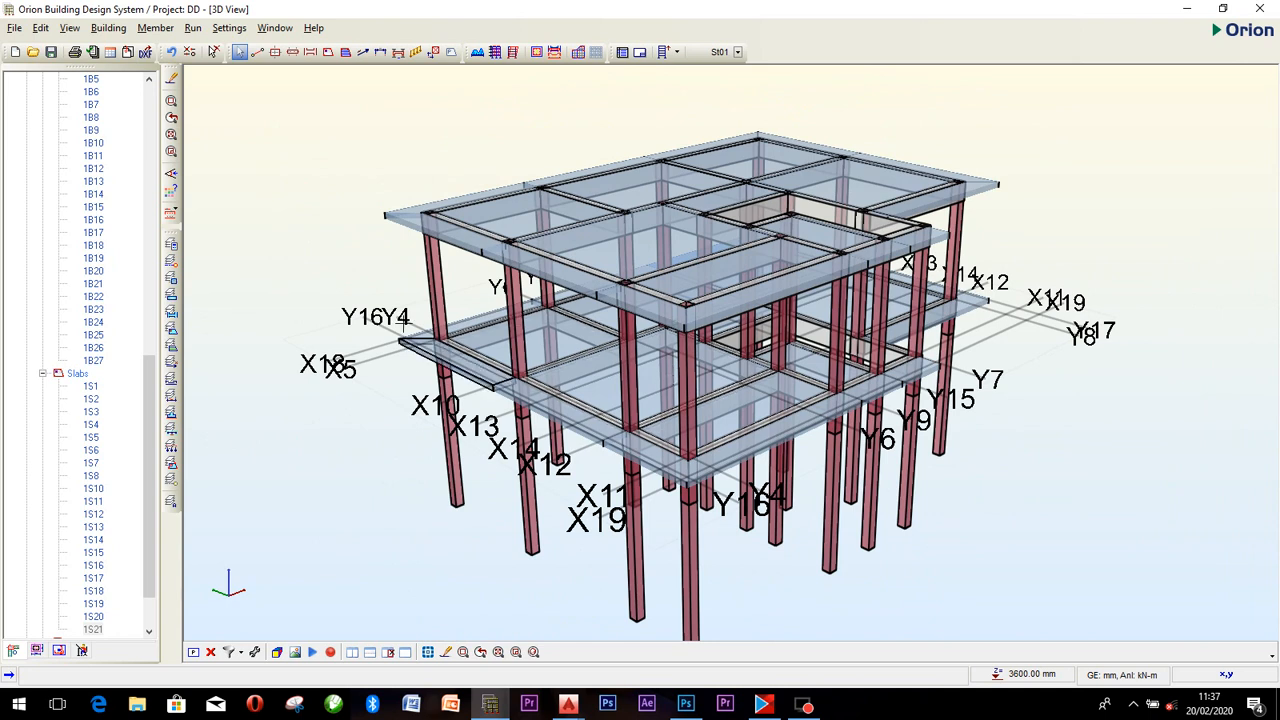
scroll(674, 372, up, 2)
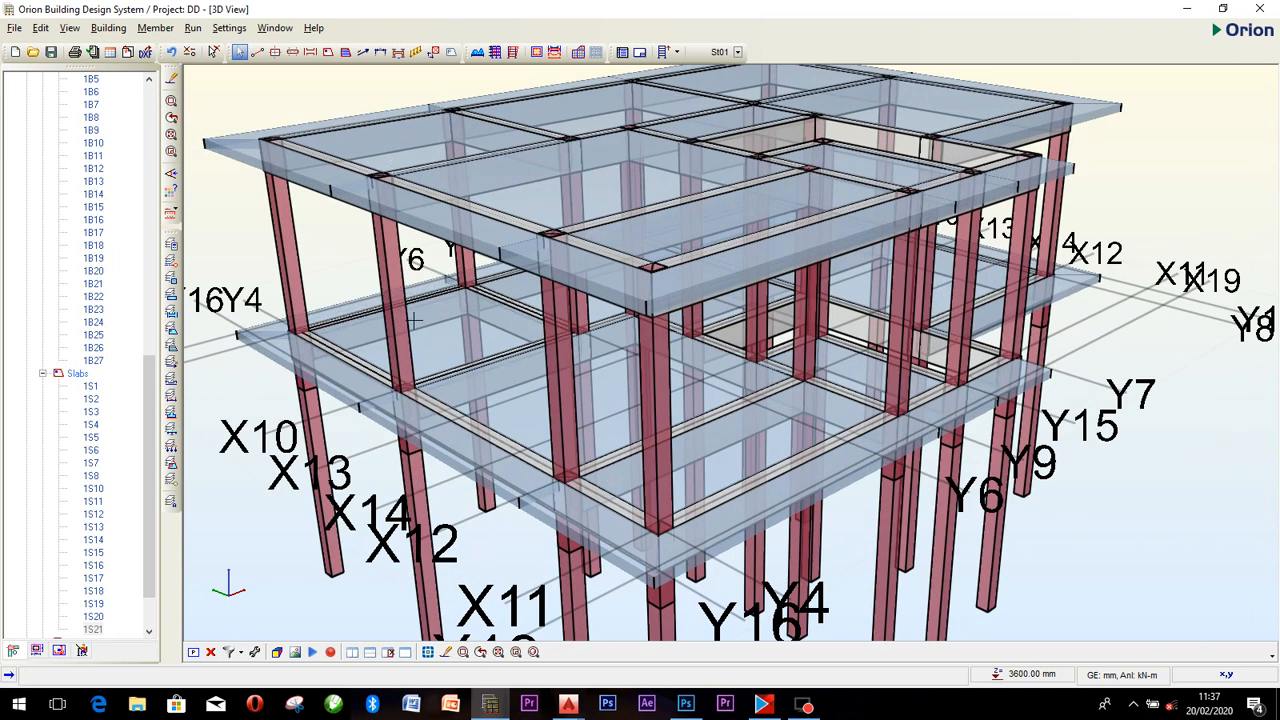
scroll(394, 163, down, 2)
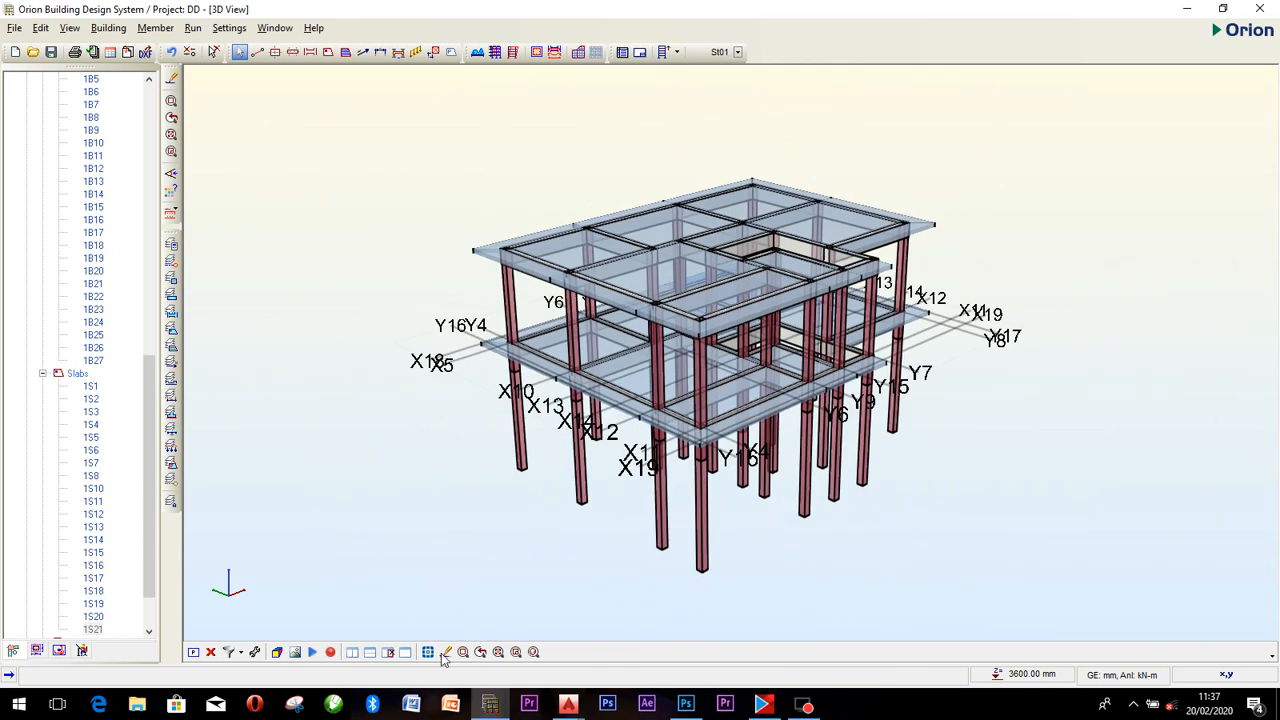
scroll(688, 494, up, 3)
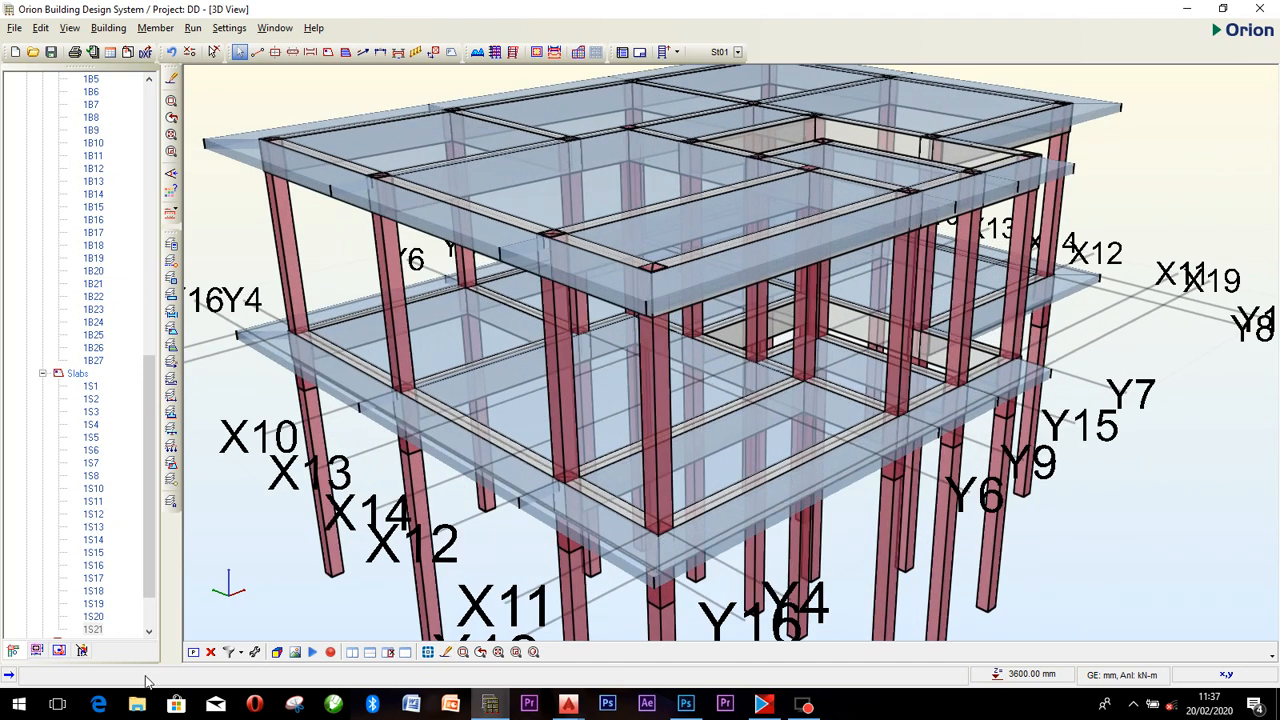
click(211, 652)
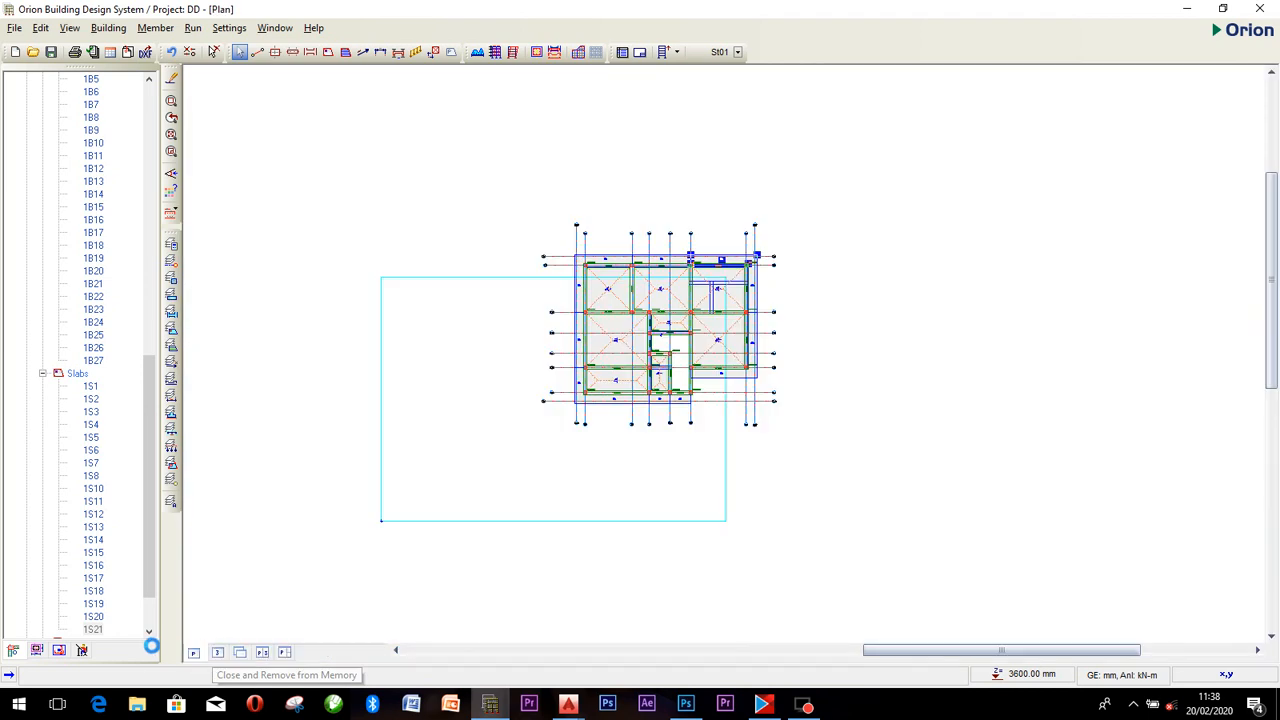
Switch the working storey to St02.
scroll(652, 355, up, 4)
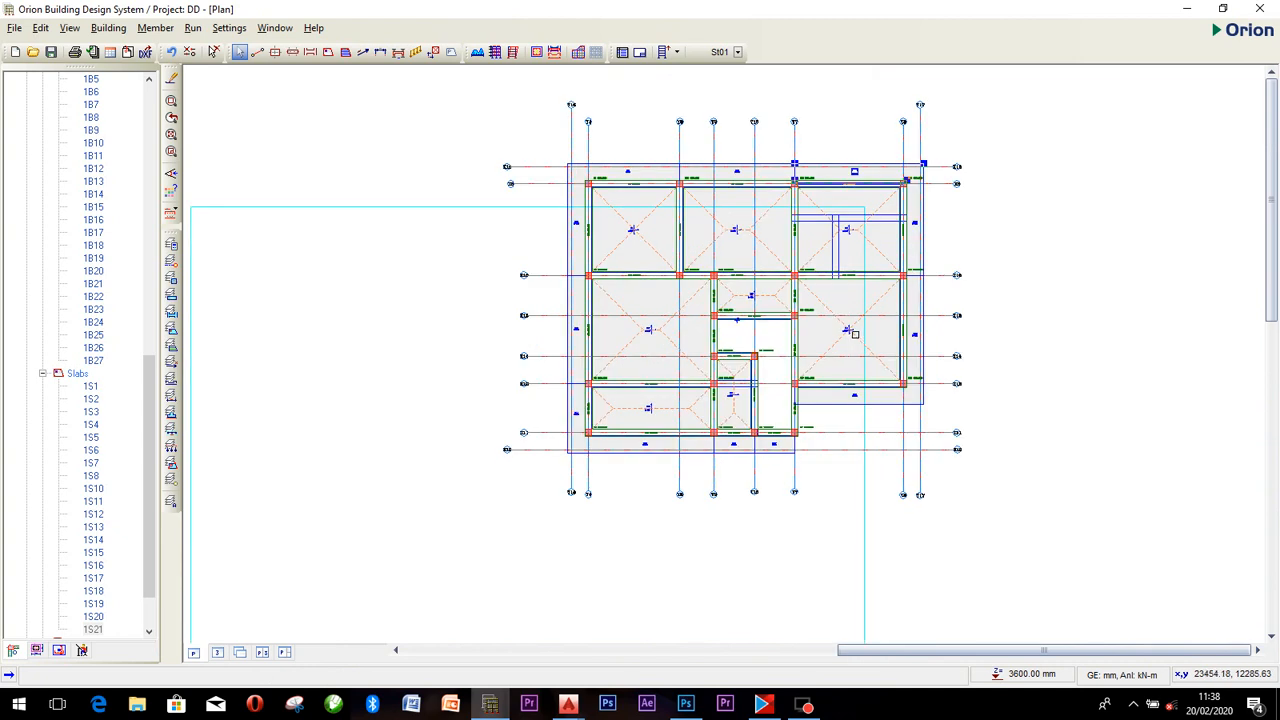
scroll(735, 376, up, 1)
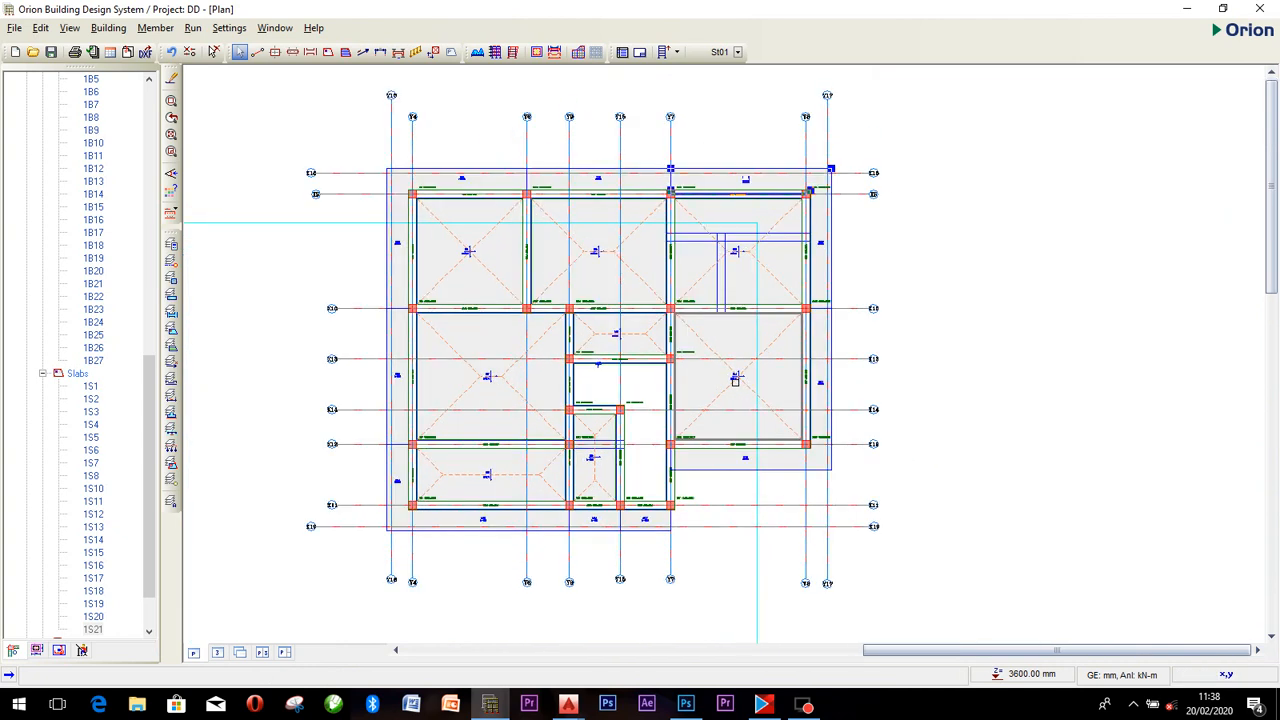
scroll(100, 392, up, 2)
scroll(100, 392, down, 2)
scroll(100, 390, up, 4)
scroll(100, 390, up, 1)
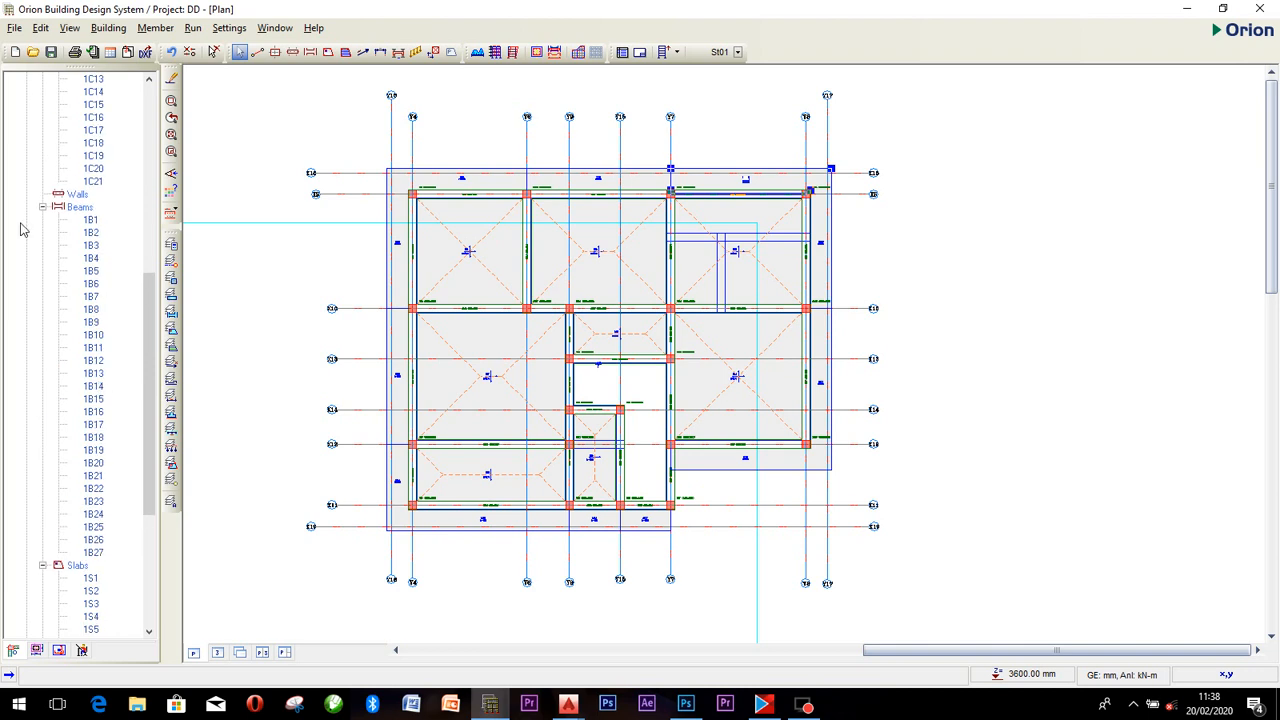
scroll(46, 215, up, 10)
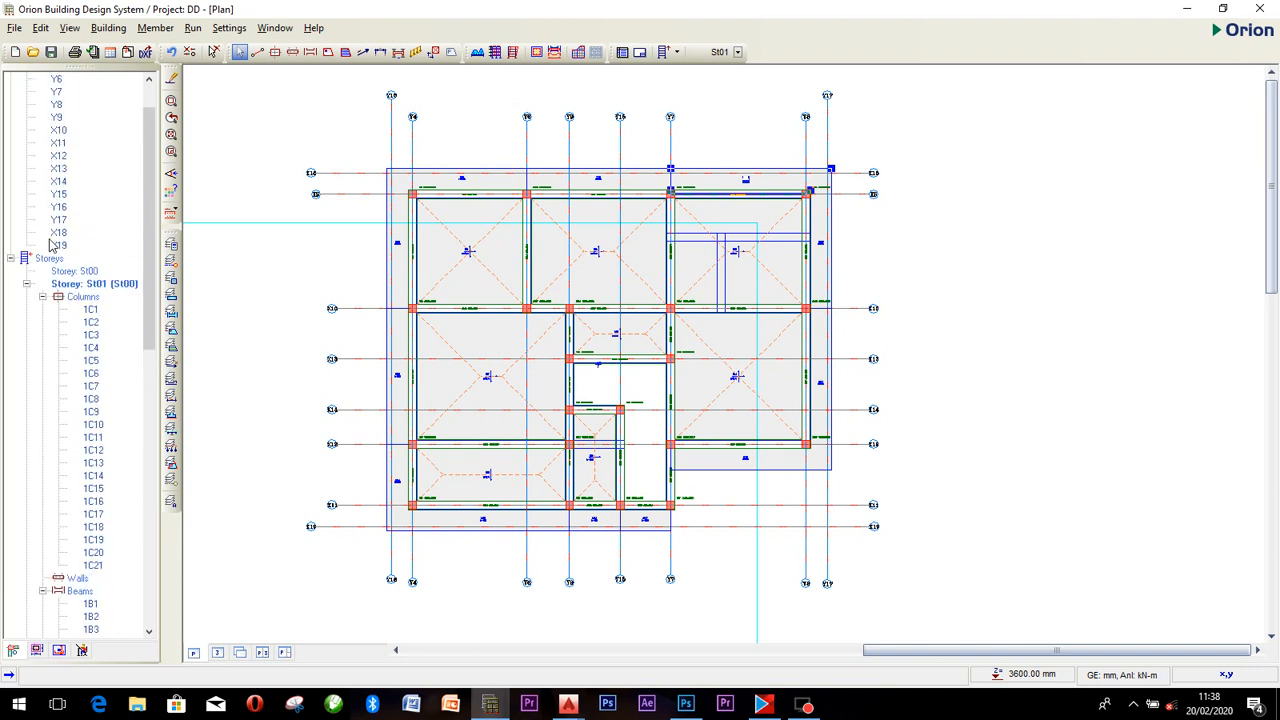
scroll(60, 290, down, 16)
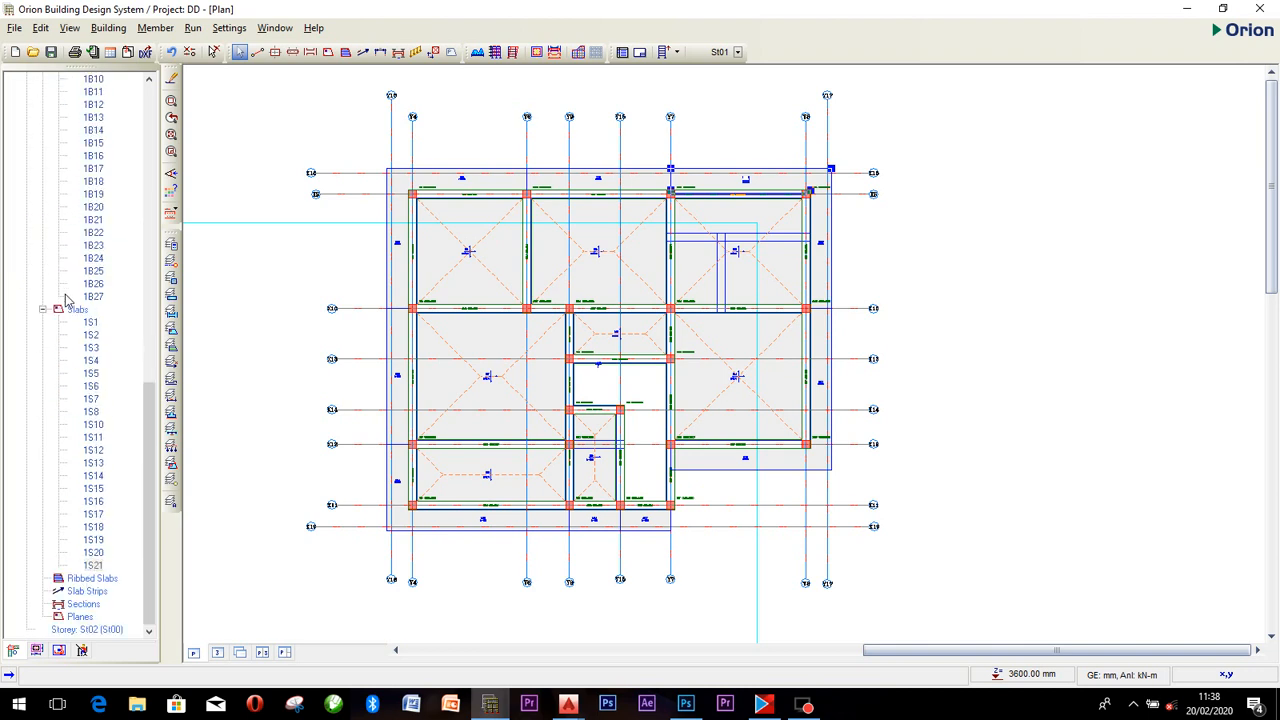
click(85, 630)
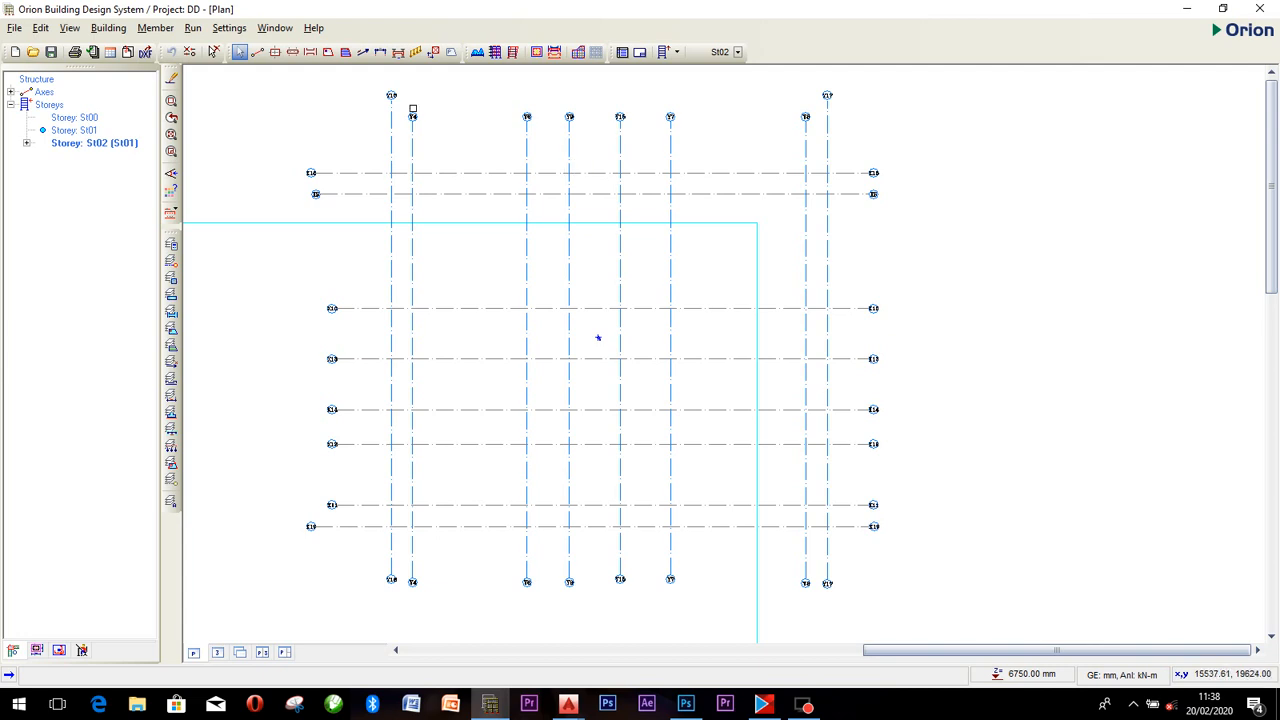
Insert 225 x 225 mm columns on axis Y16 at X18, X10, X19 and X14, and at intersection X19/Y9.
click(275, 53)
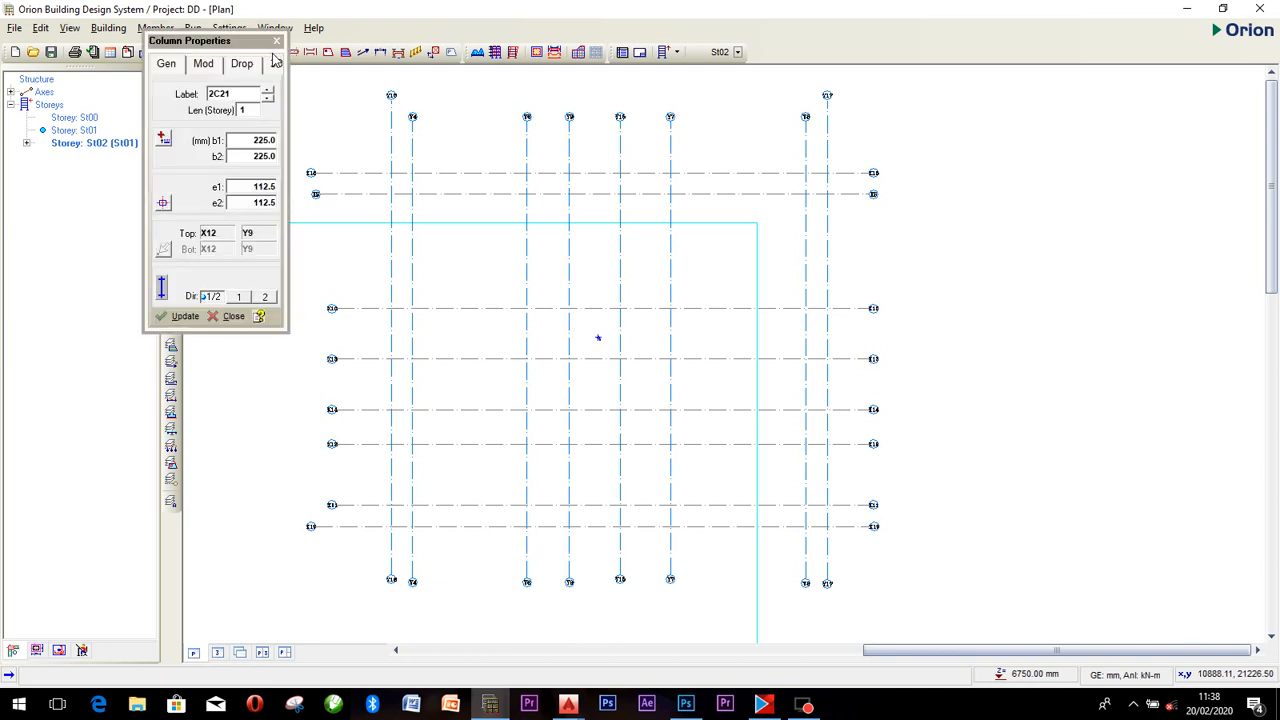
click(390, 174)
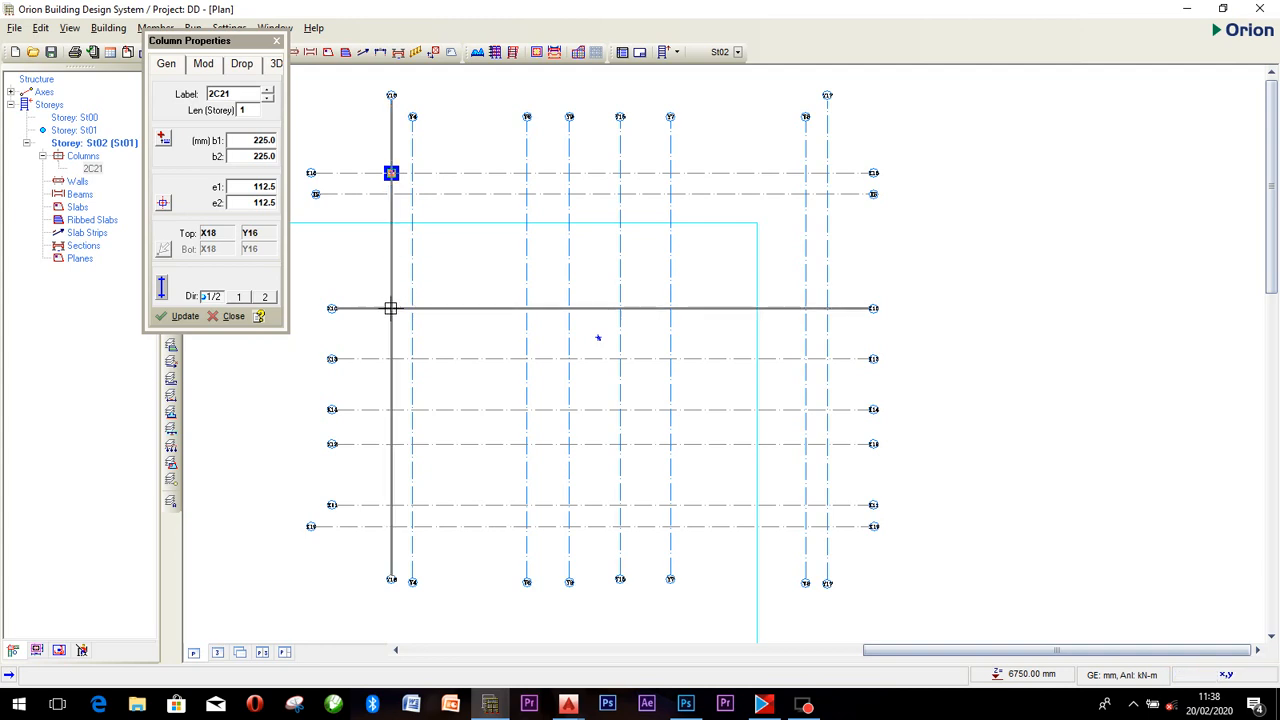
click(390, 308)
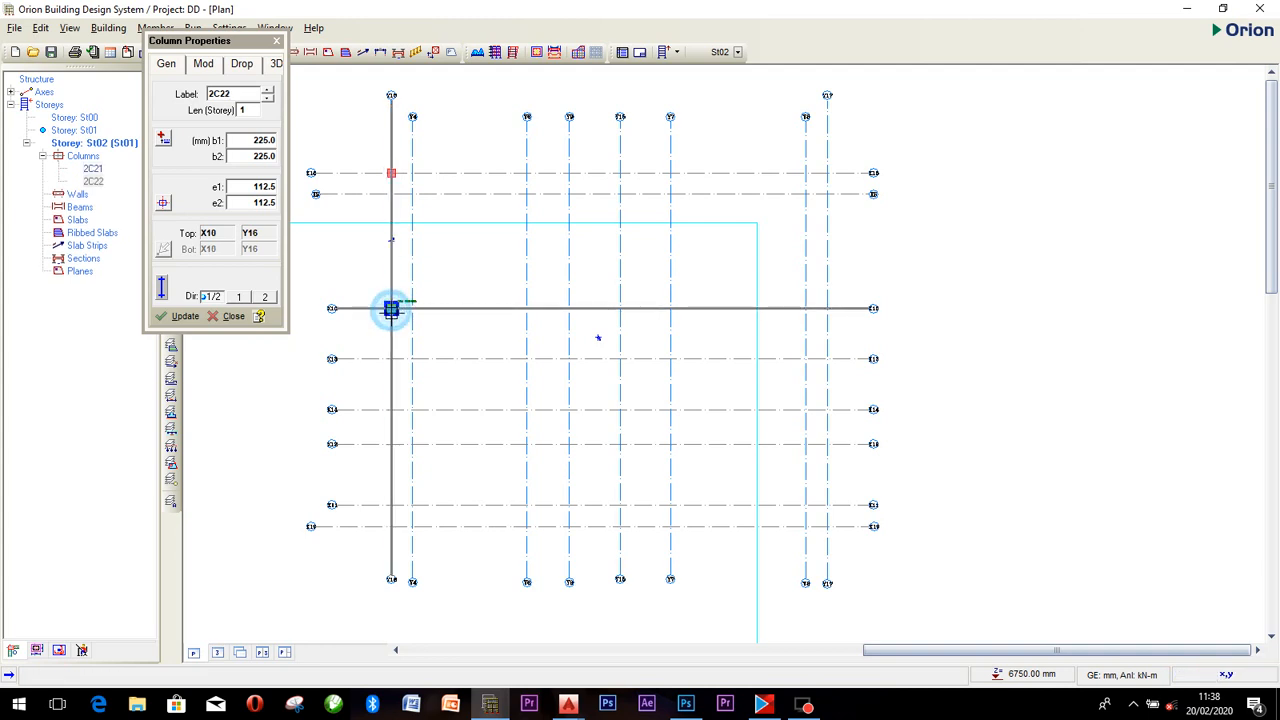
click(391, 527)
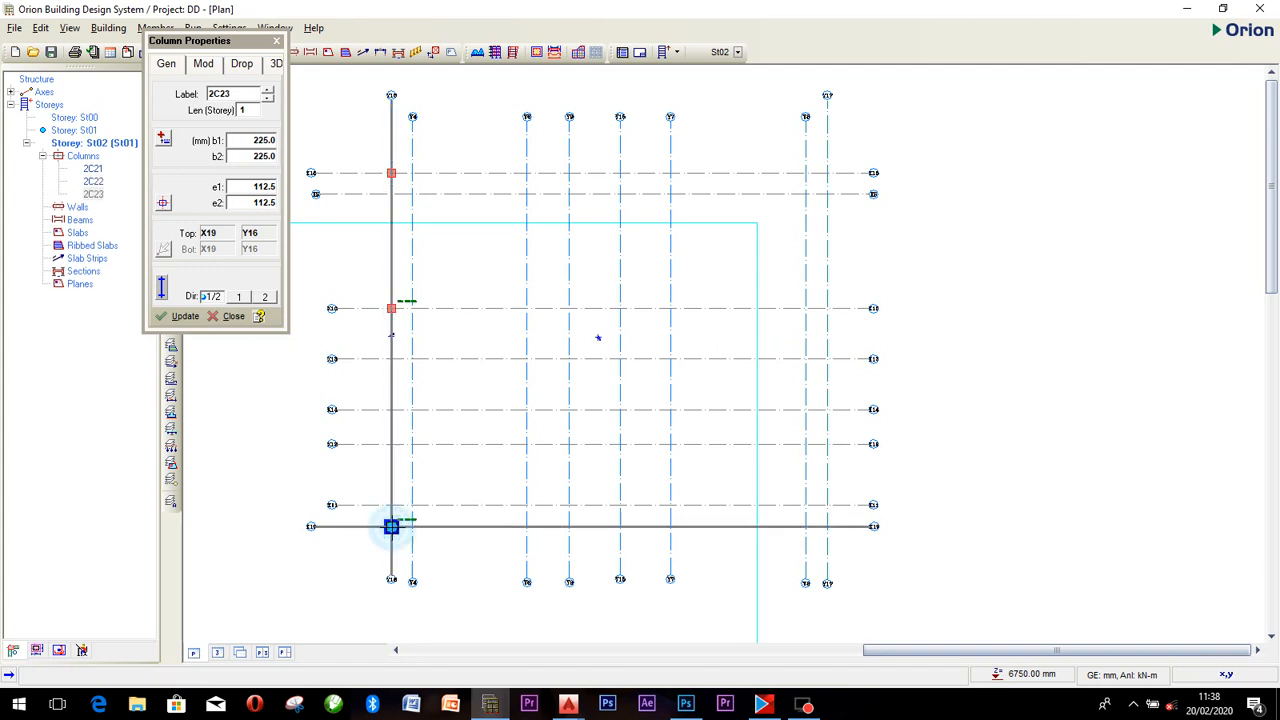
click(391, 409)
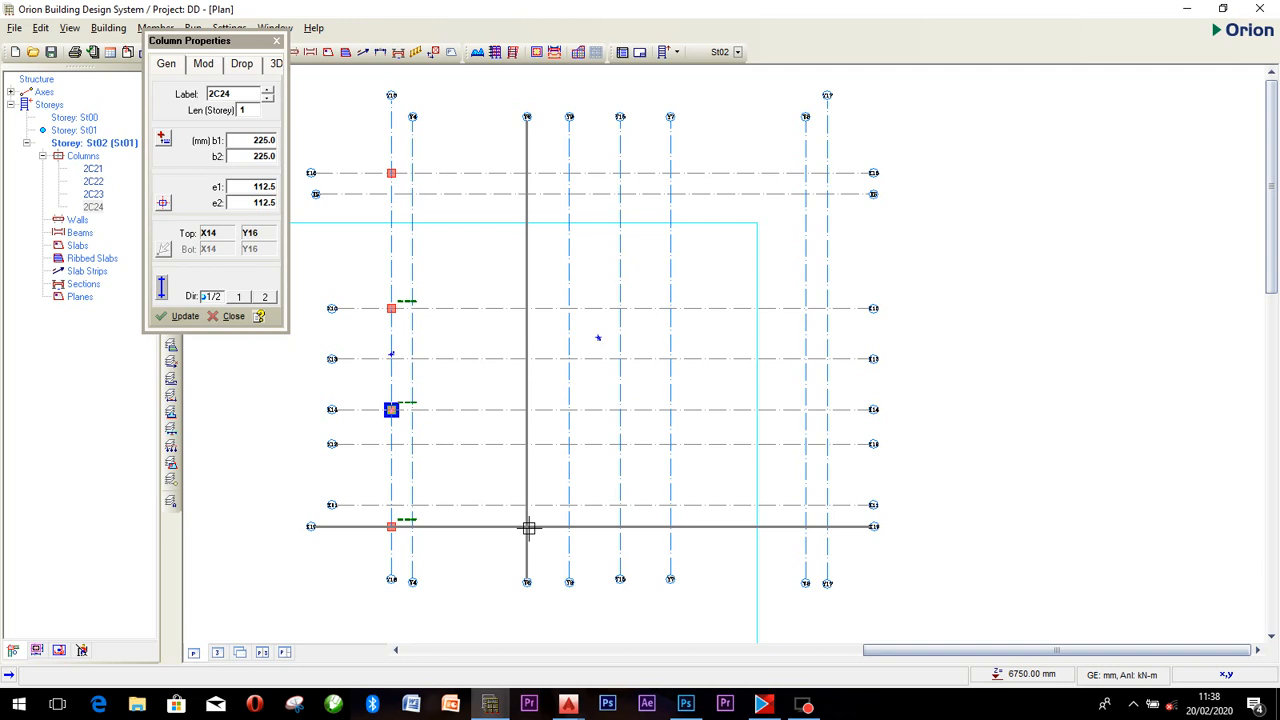
click(569, 526)
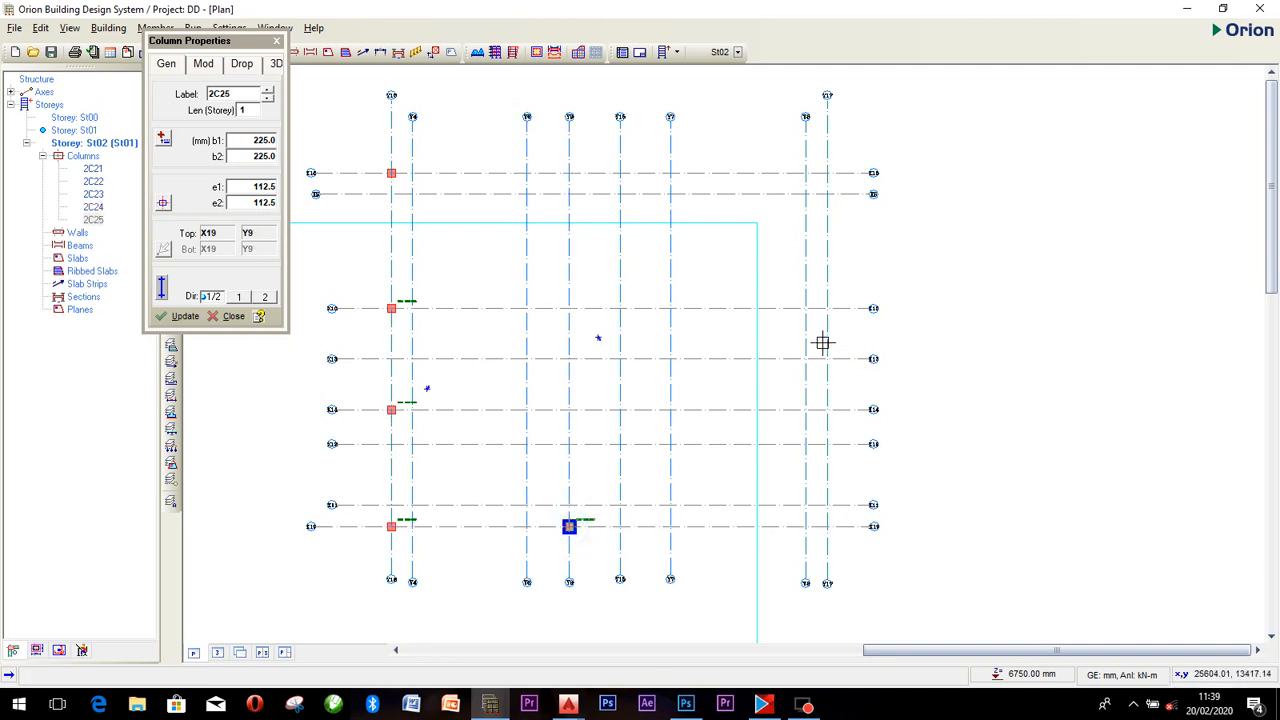
Insert 225 x 225 mm columns on axis Y17 at X18 and X12, and on axis Y7 at X12 and X19.
click(827, 173)
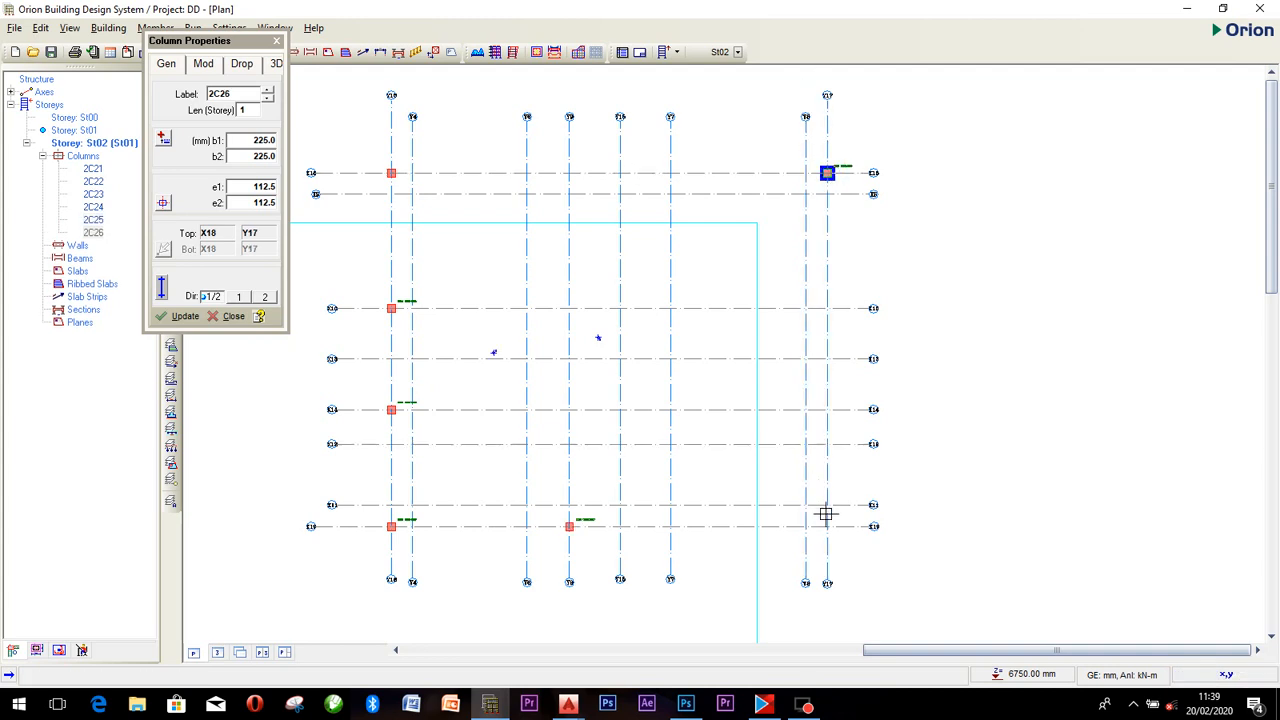
click(828, 444)
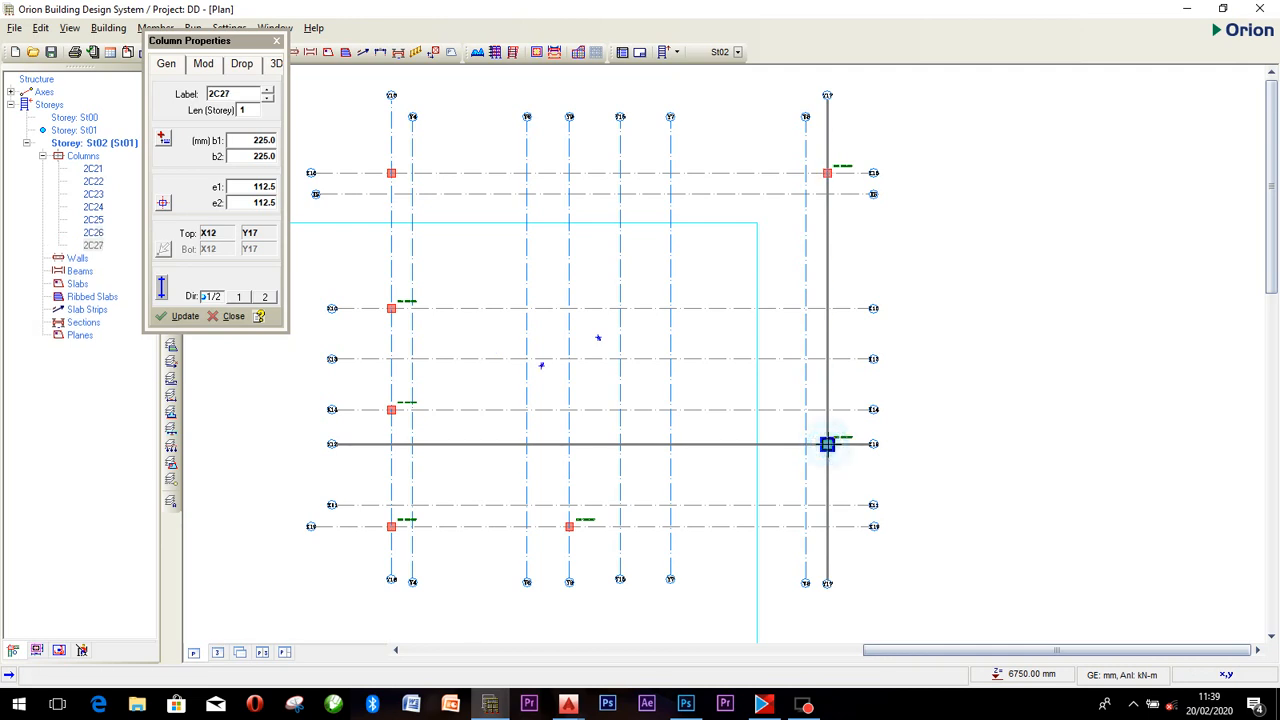
click(670, 444)
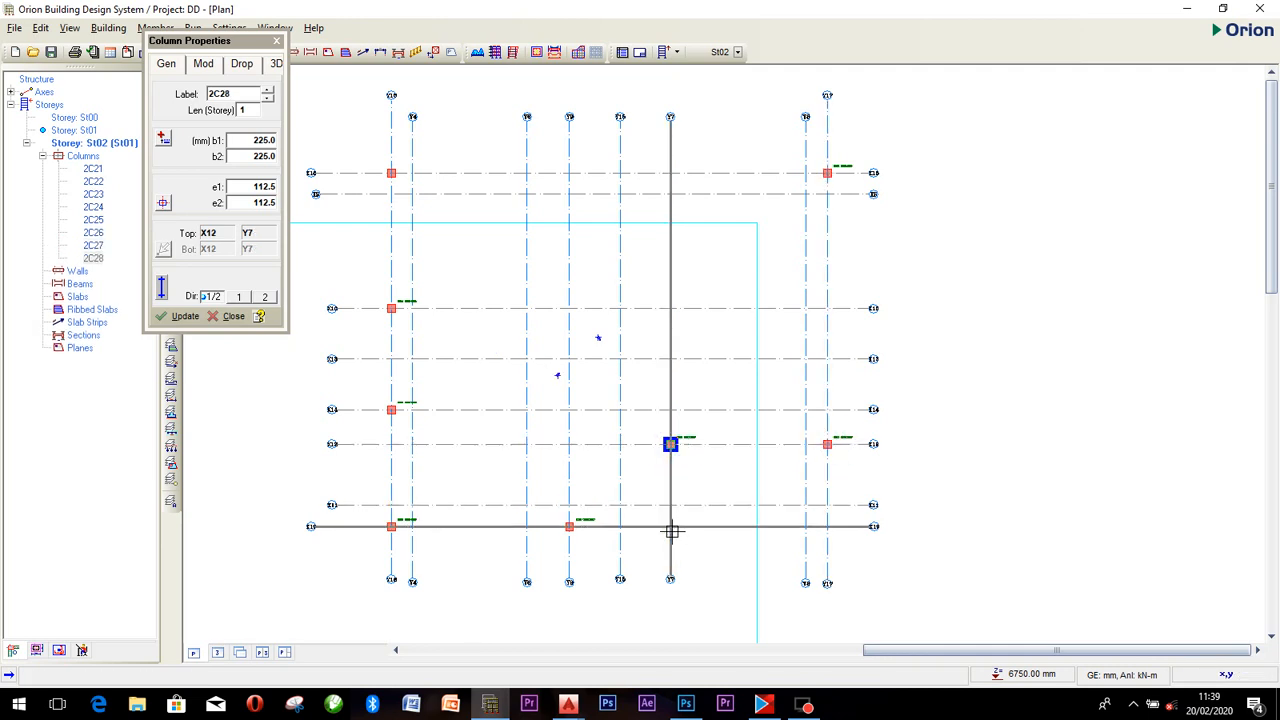
click(670, 527)
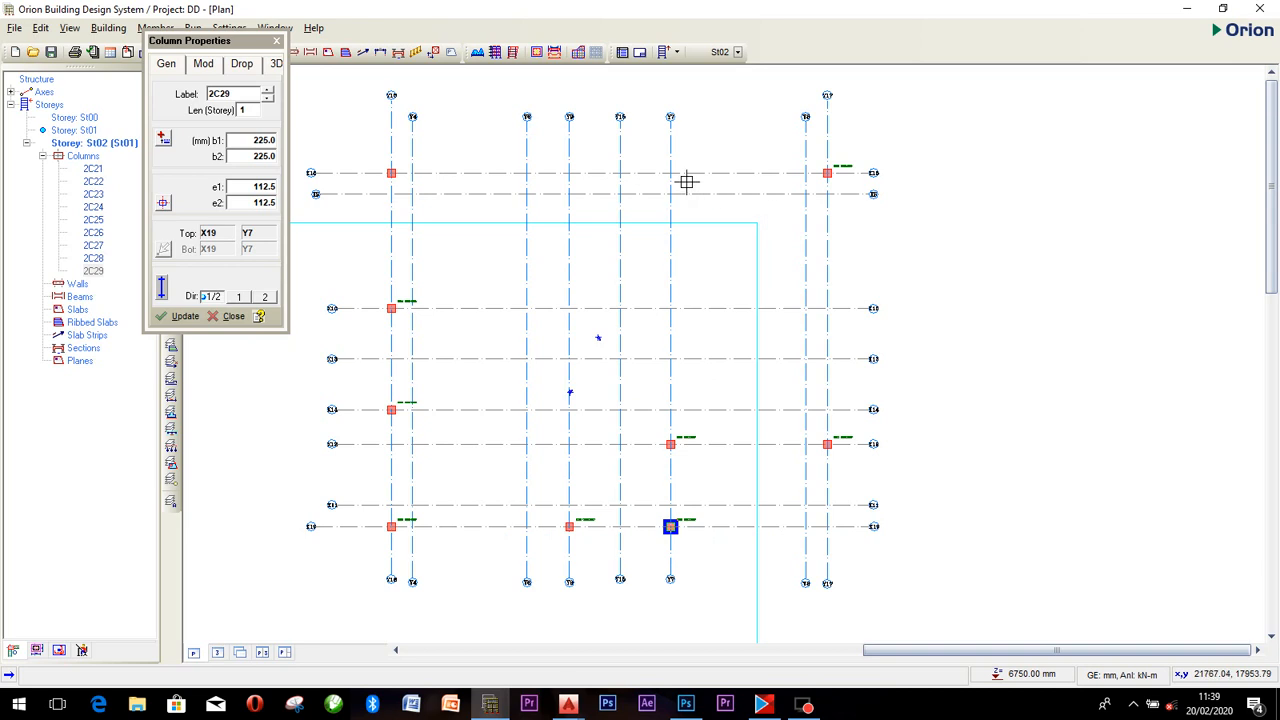
Insert 225 x 225 mm columns along axis X18 at Y6, Y9, Y15 and Y7.
click(526, 173)
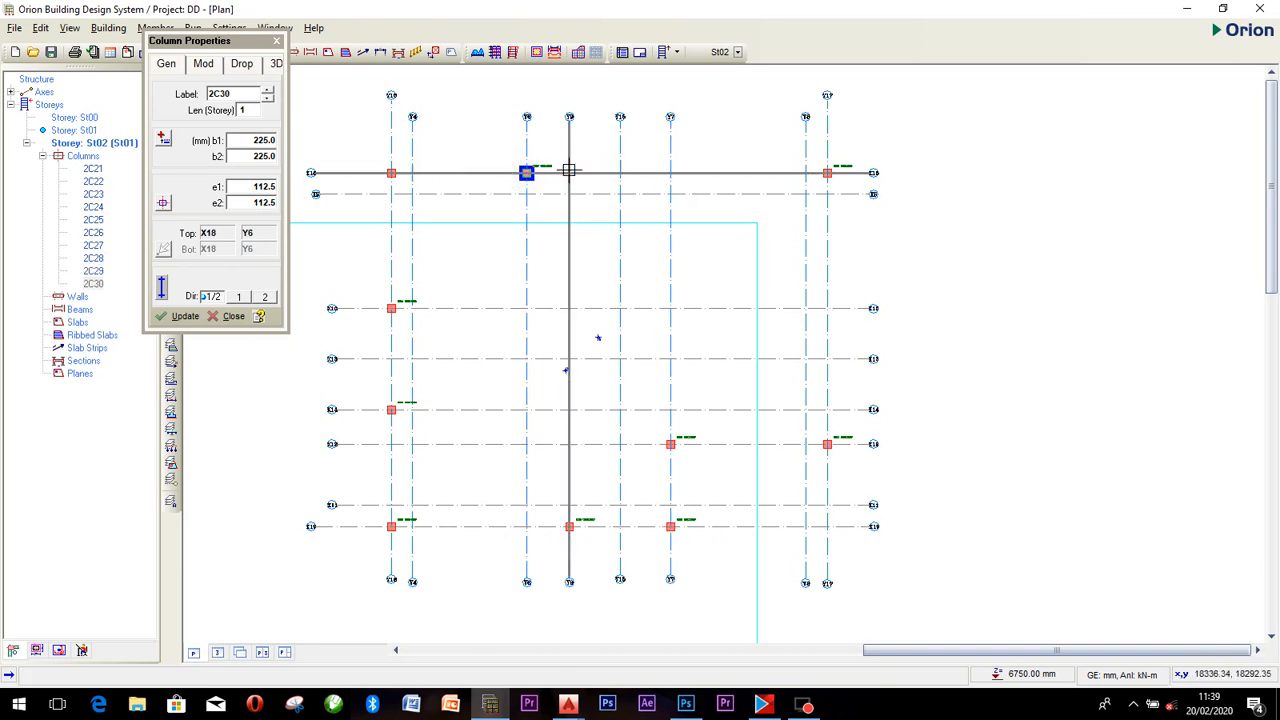
click(569, 173)
click(620, 173)
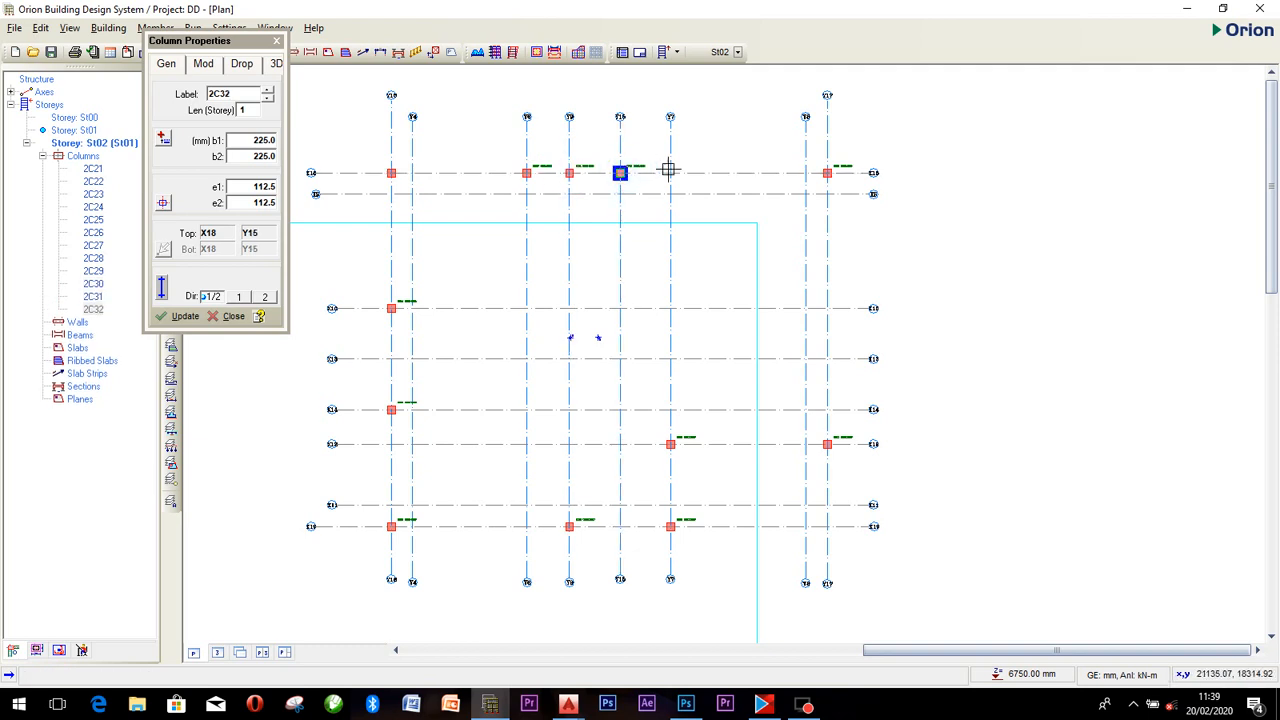
click(670, 173)
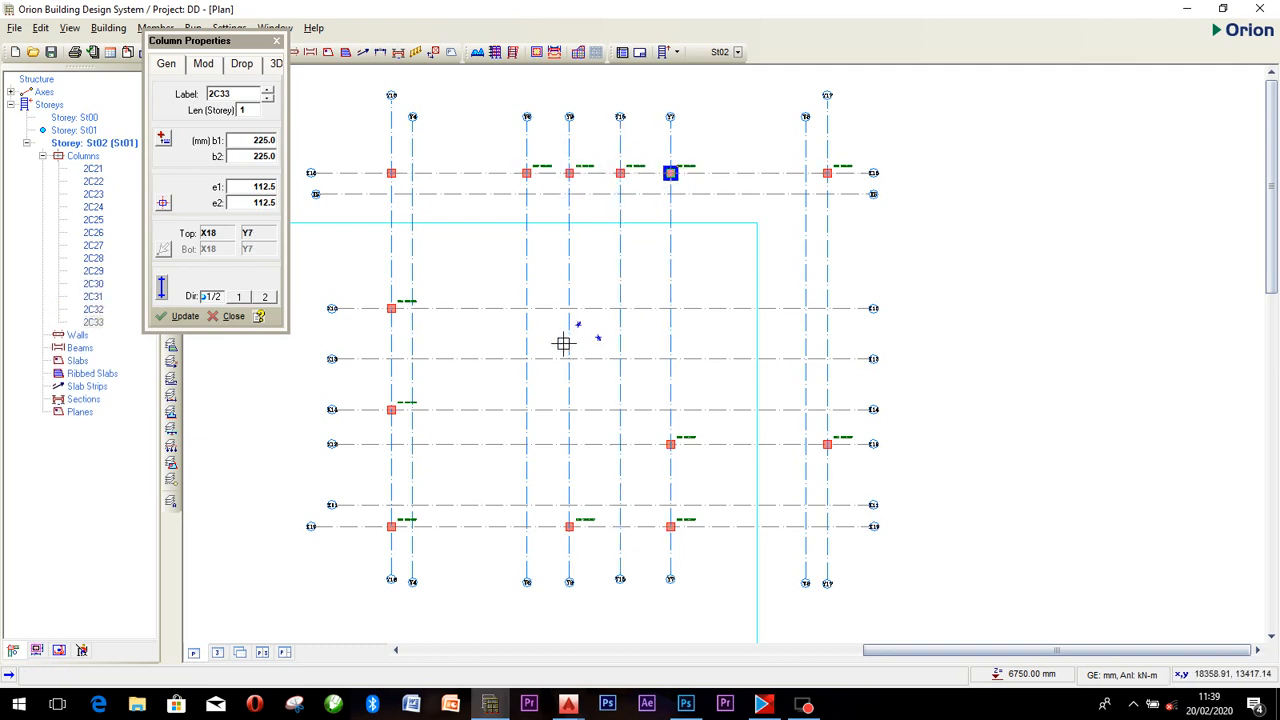
Insert 225 x 225 mm columns at X10/Y6, X10/Y7, X14/Y9, and along axis X13 at Y6, Y7 and Y17.
click(526, 308)
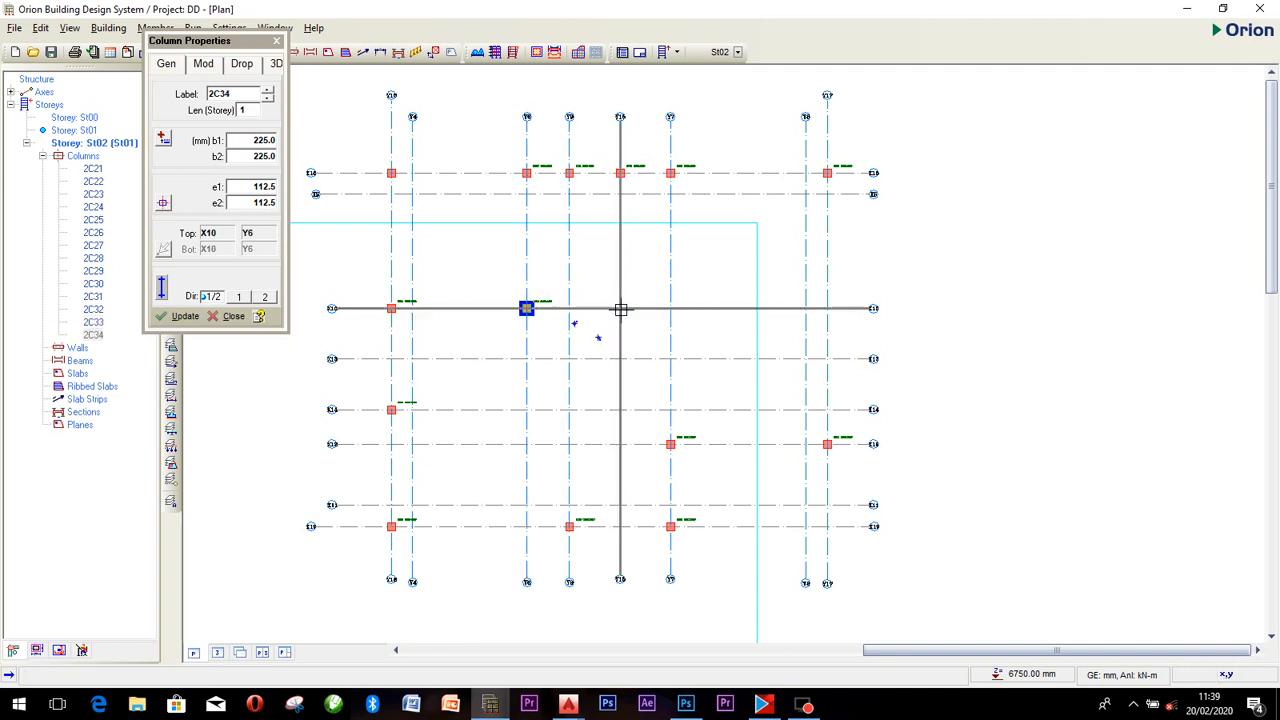
click(670, 308)
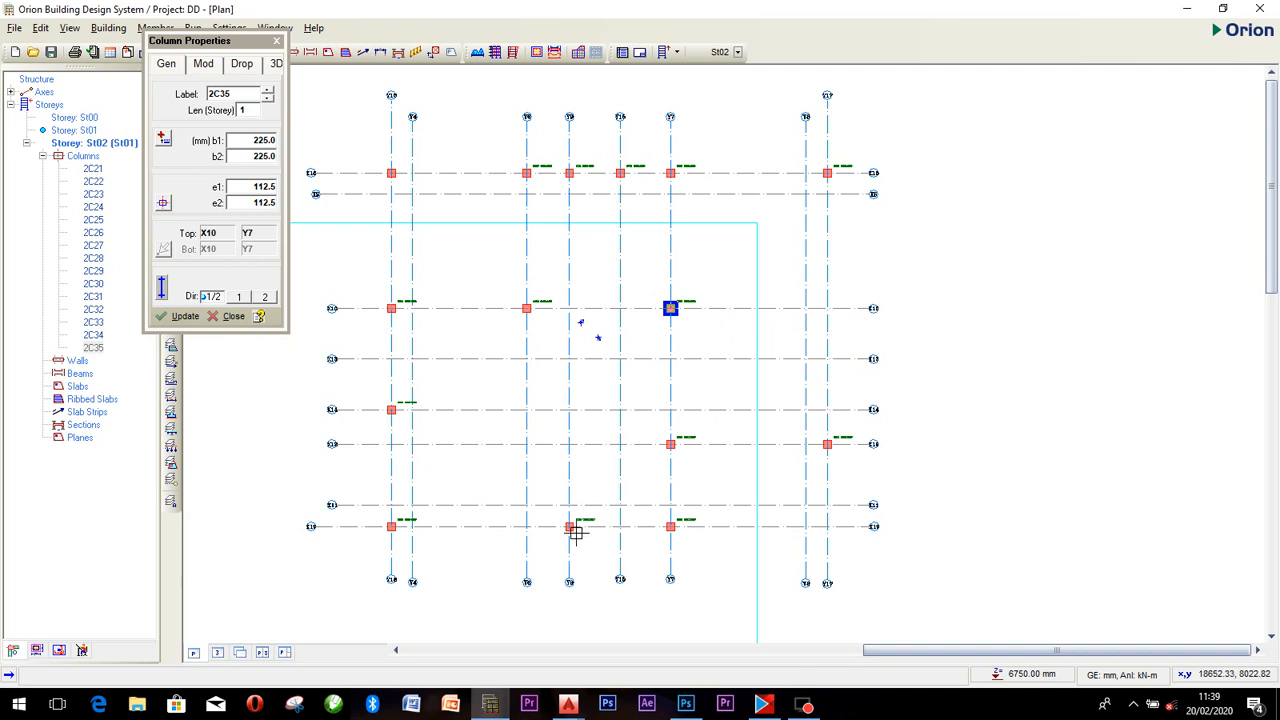
click(568, 409)
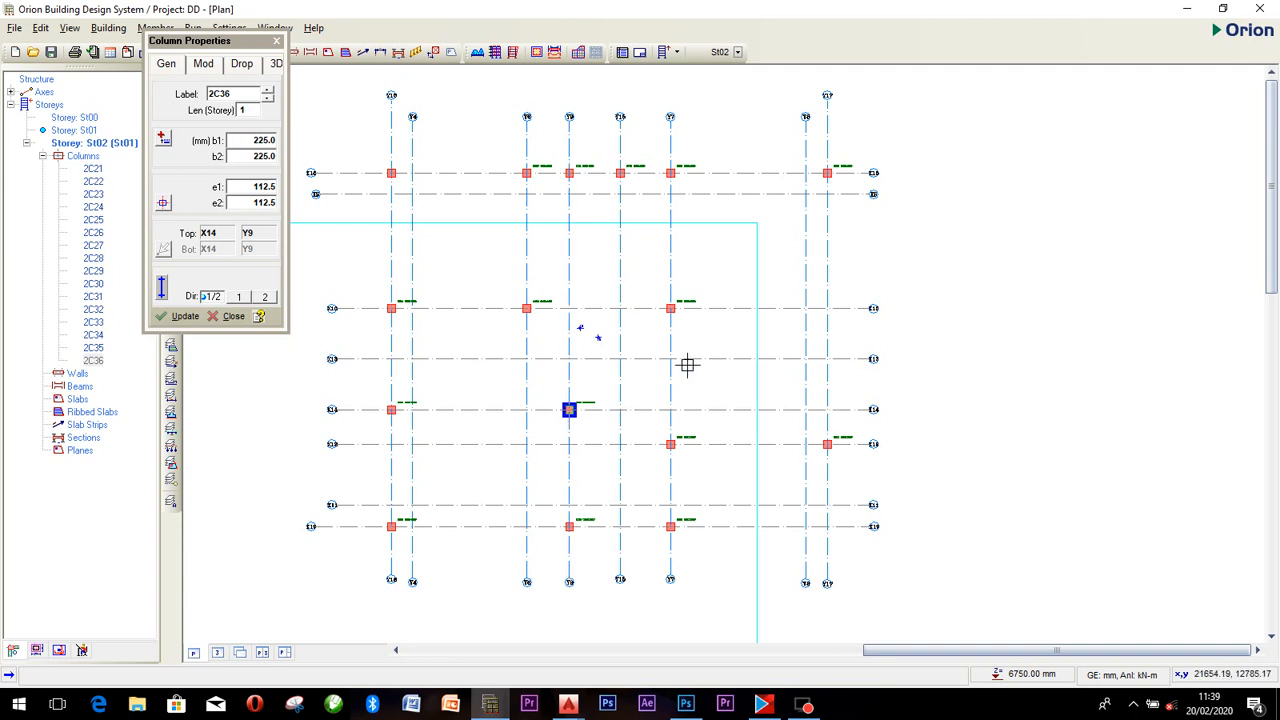
click(526, 358)
click(670, 358)
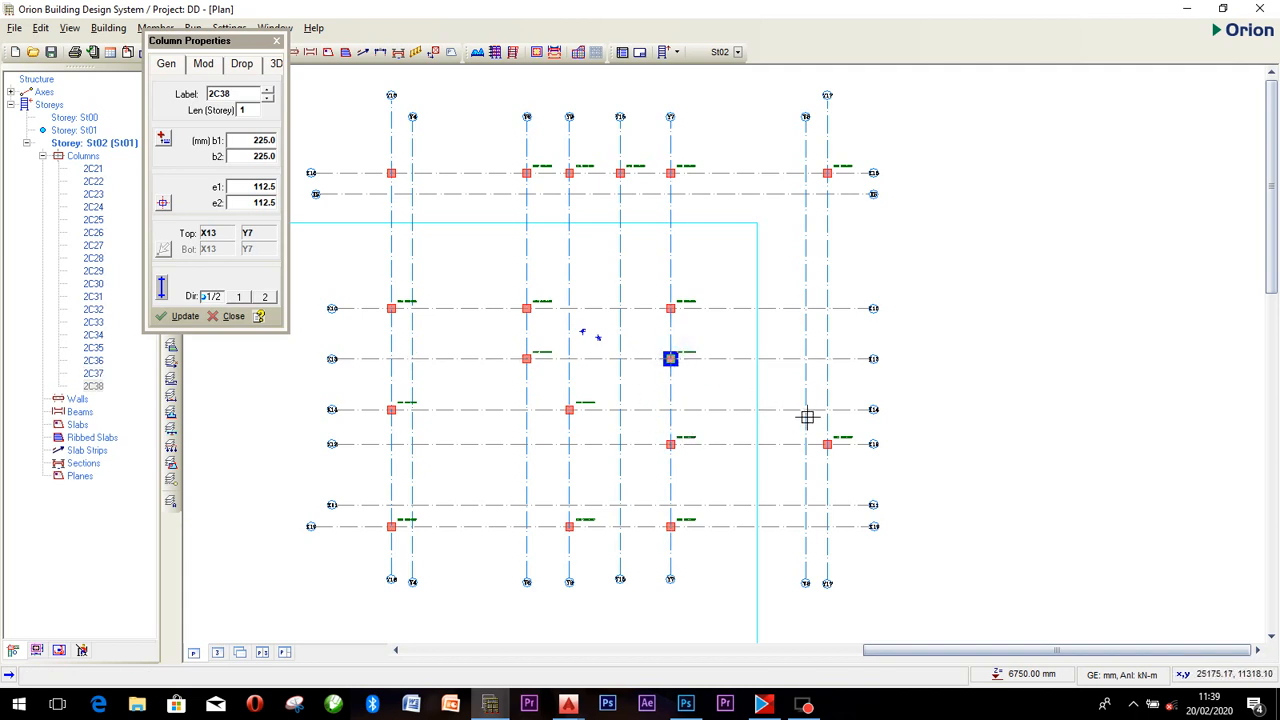
click(828, 358)
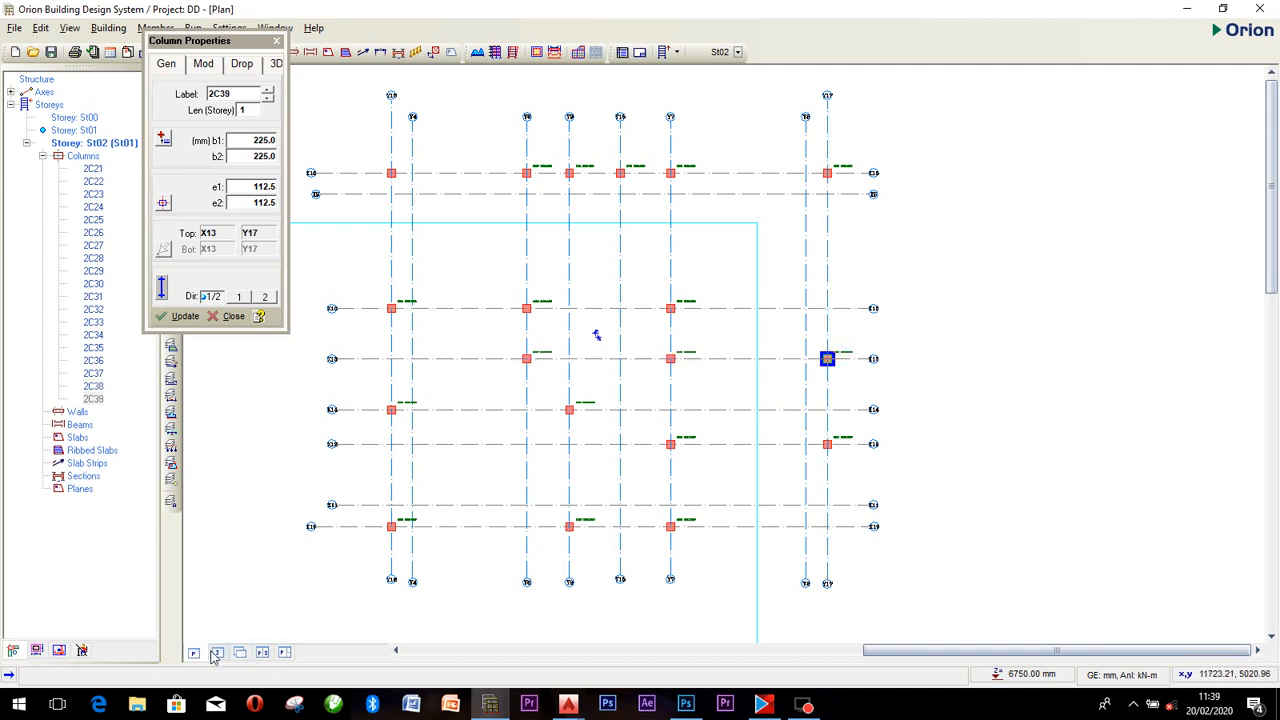
Compare the St02 columns with the St01 columns below in the 3D view, and return to the plan.
click(215, 652)
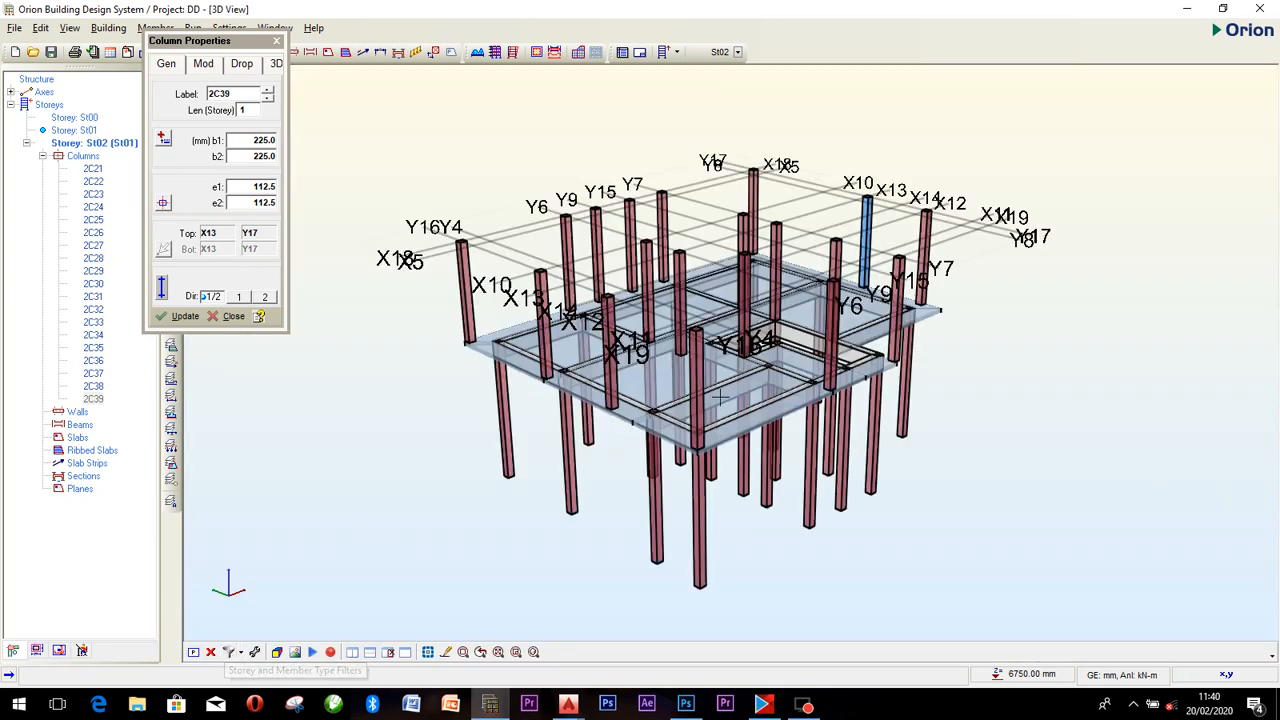
scroll(720, 398, up, 2)
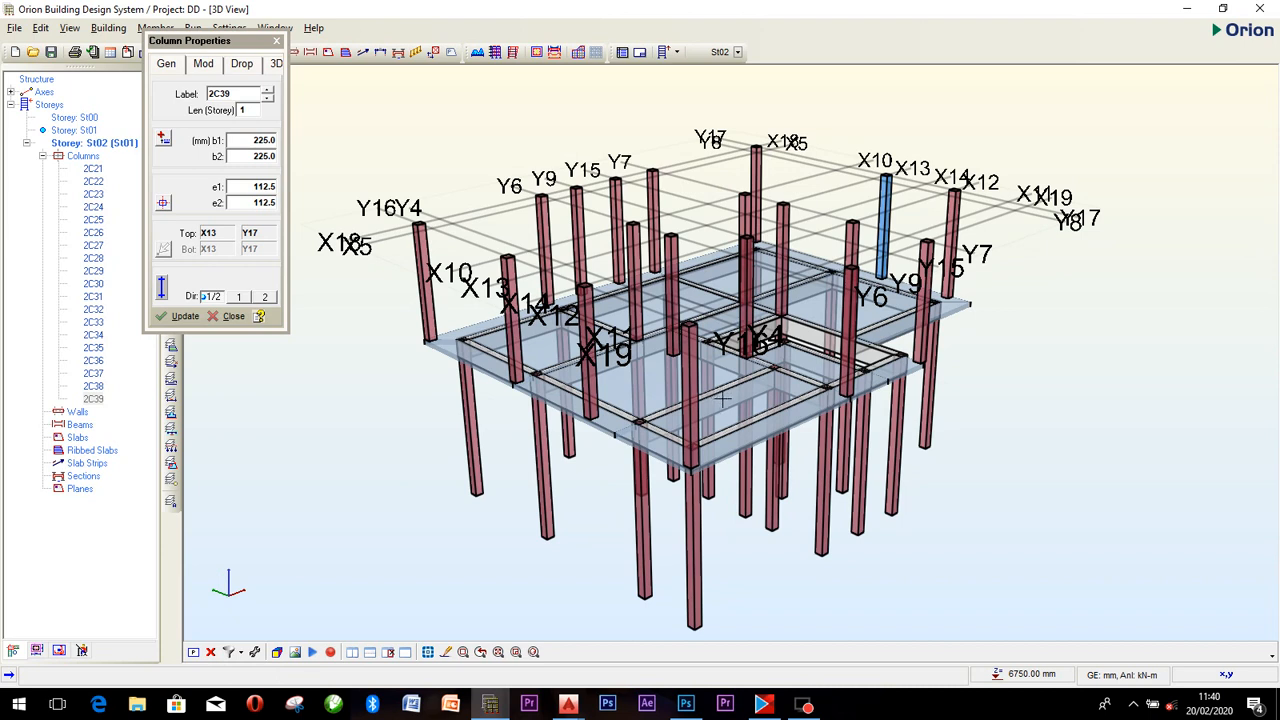
scroll(728, 400, up, 1)
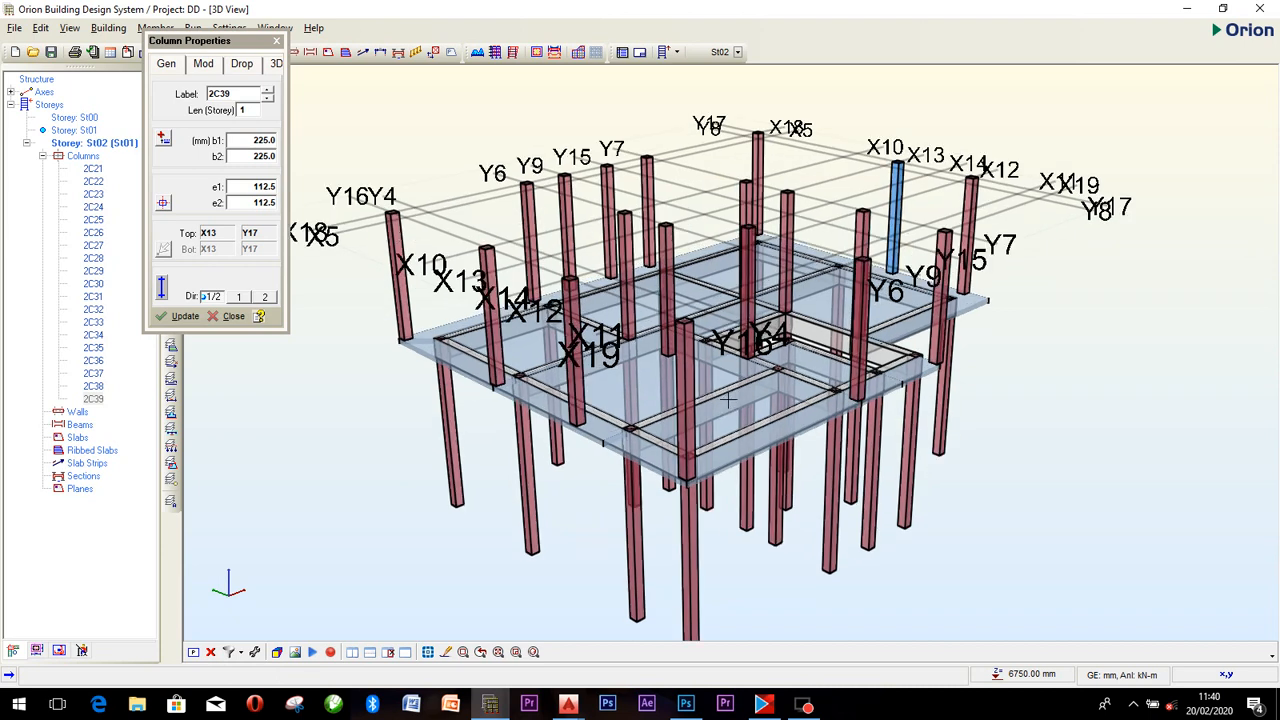
scroll(728, 400, up, 1)
scroll(740, 412, down, 2)
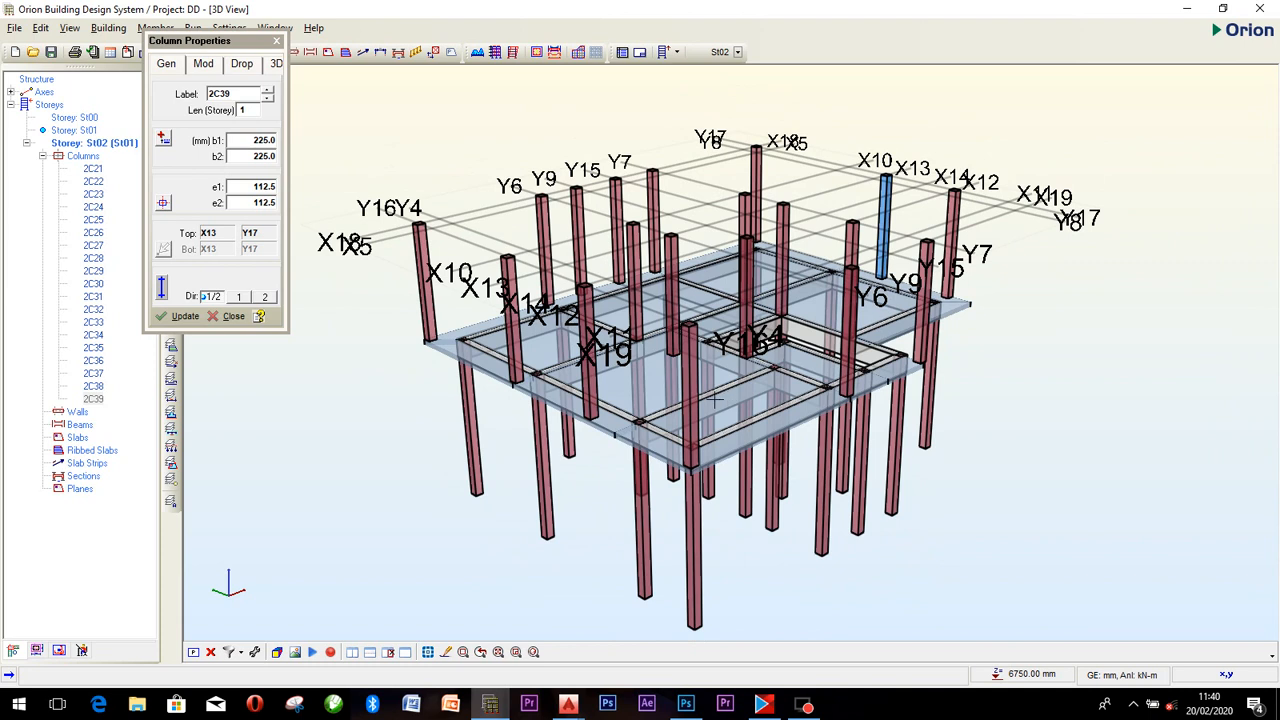
scroll(673, 508, up, 2)
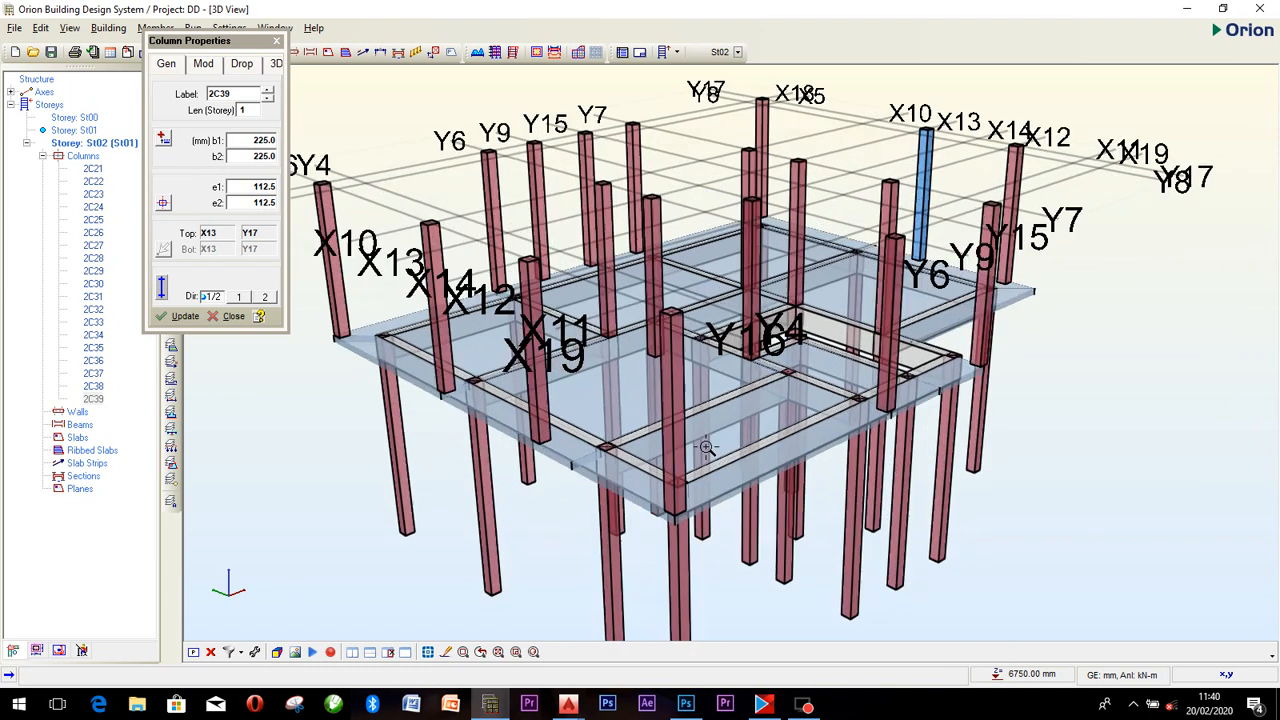
scroll(893, 577, down, 2)
mouse_move(1078, 551)
middle_down()
mouse_move(1054, 551)
mouse_move(989, 429)
mouse_move(1080, 477)
mouse_move(1081, 537)
mouse_move(1011, 600)
mouse_move(1066, 526)
mouse_move(1089, 529)
mouse_move(1079, 579)
mouse_move(1049, 597)
mouse_move(1057, 623)
mouse_move(1082, 612)
mouse_move(1038, 500)
mouse_move(960, 572)
mouse_move(1075, 578)
mouse_move(1094, 551)
mouse_move(1070, 566)
middle_up()
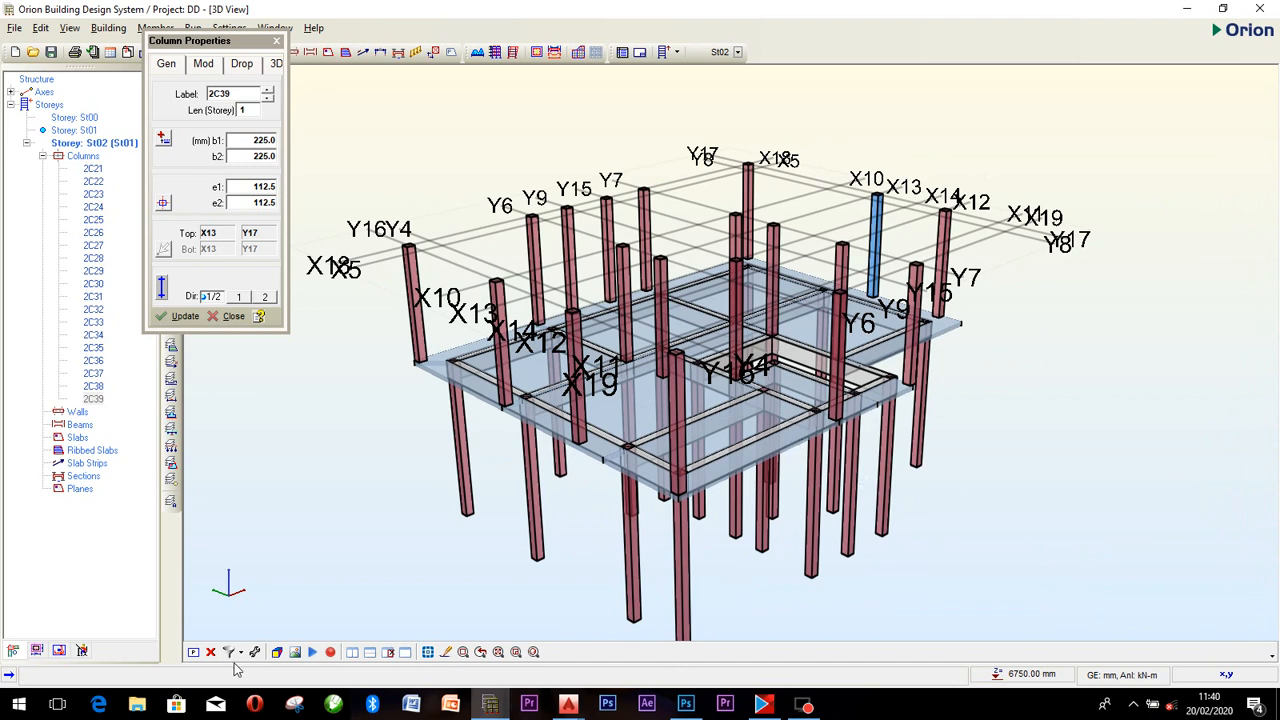
scroll(676, 430, up, 4)
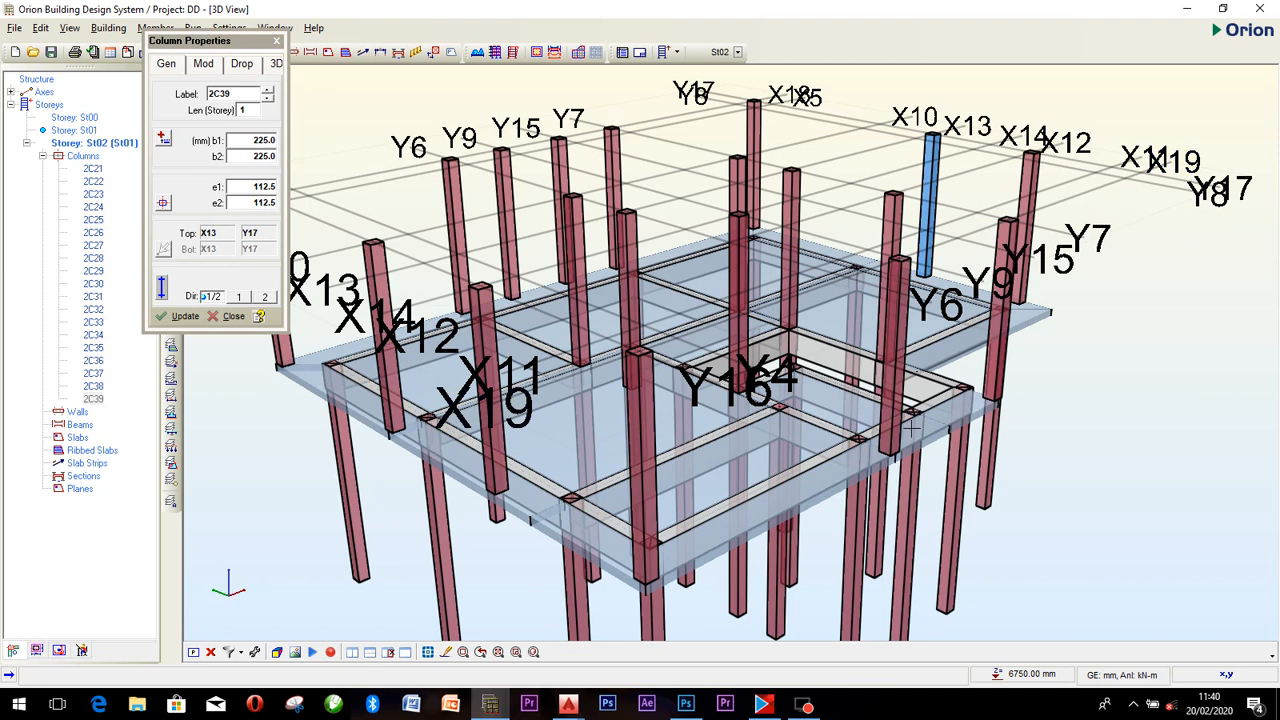
scroll(873, 324, down, 3)
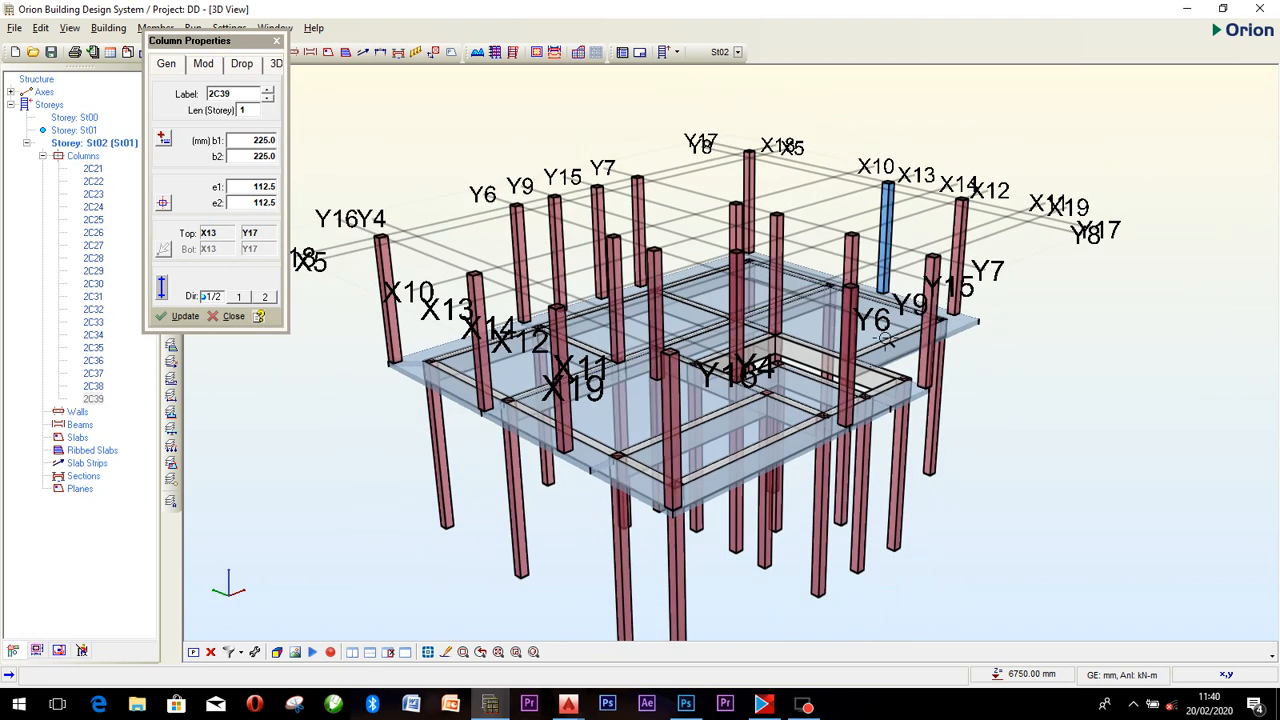
click(211, 651)
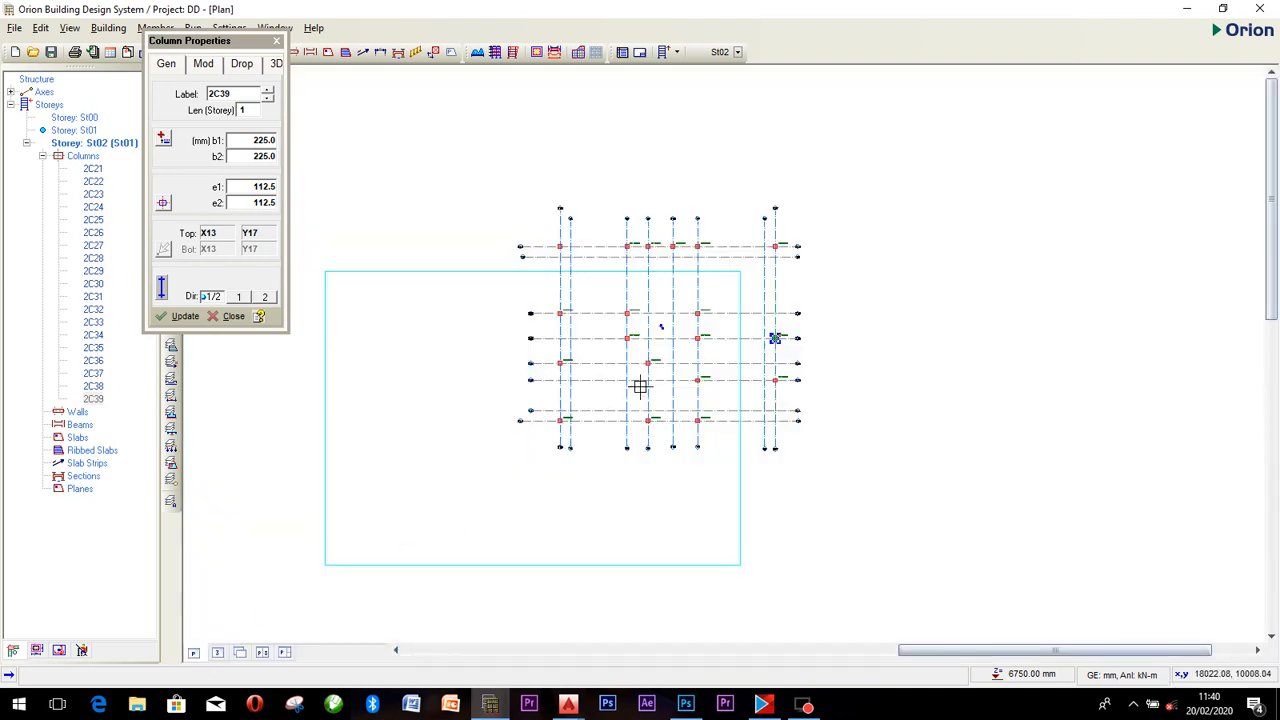
Insert a 225 x 225 mm column at intersection X12/Y16.
scroll(883, 331, up, 2)
scroll(921, 350, up, 1)
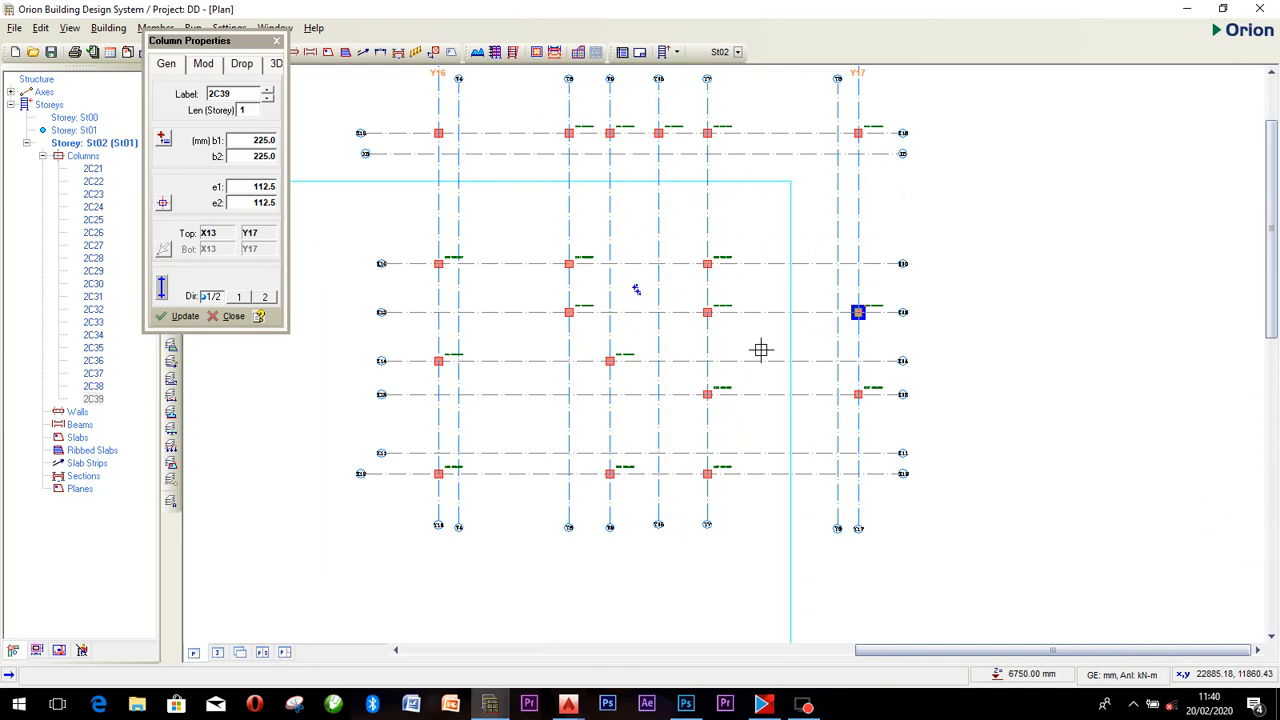
click(438, 394)
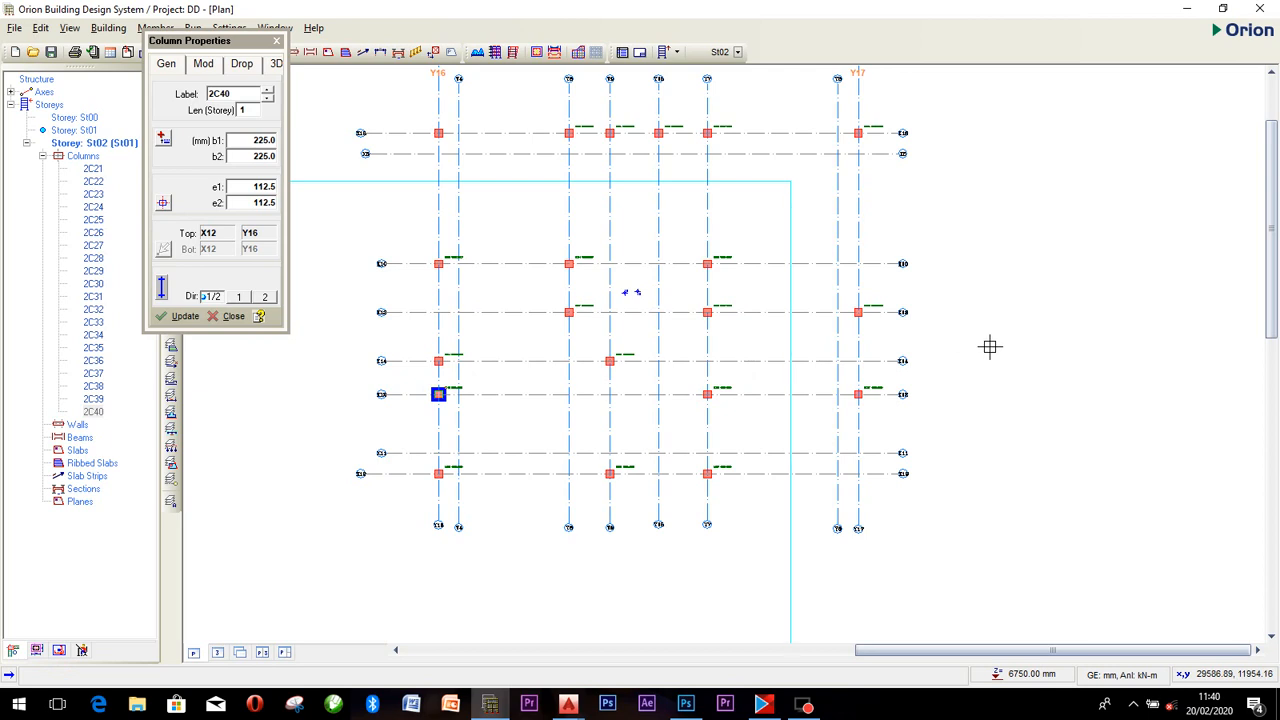
Examine the positions of the St02 columns over the St01 beams and slabs in the 3D view.
click(218, 653)
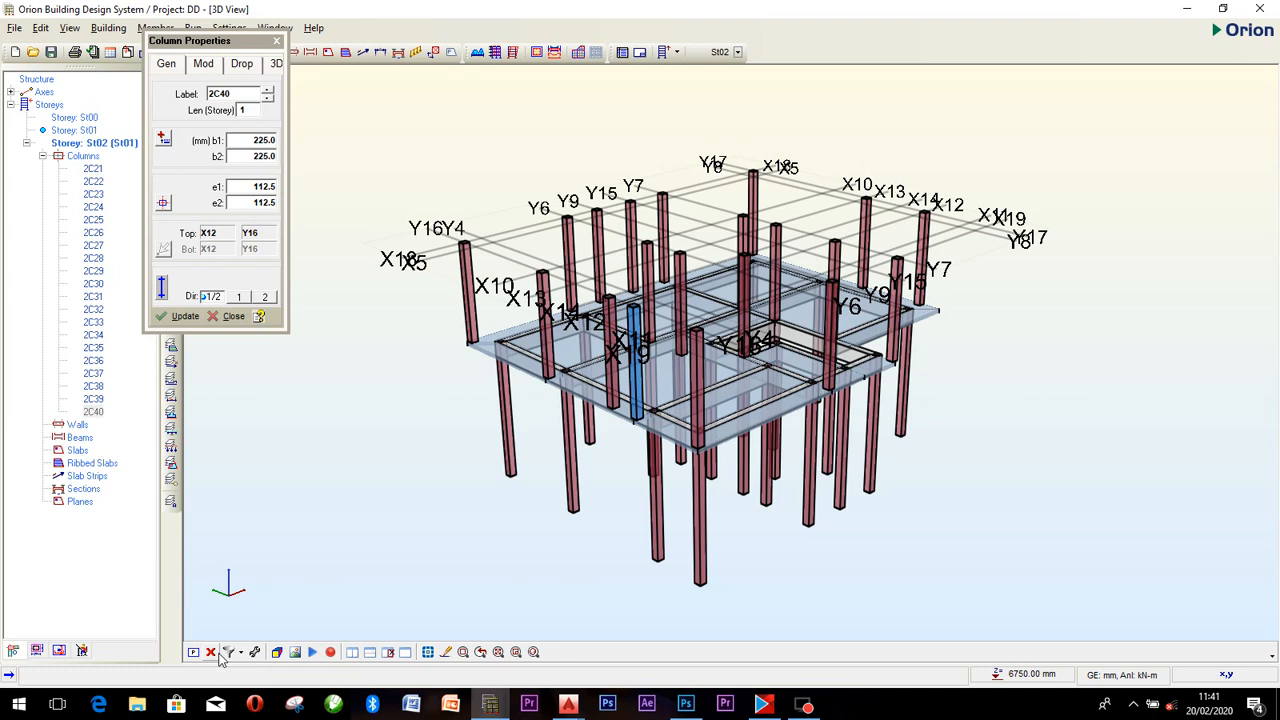
scroll(710, 384, up, 2)
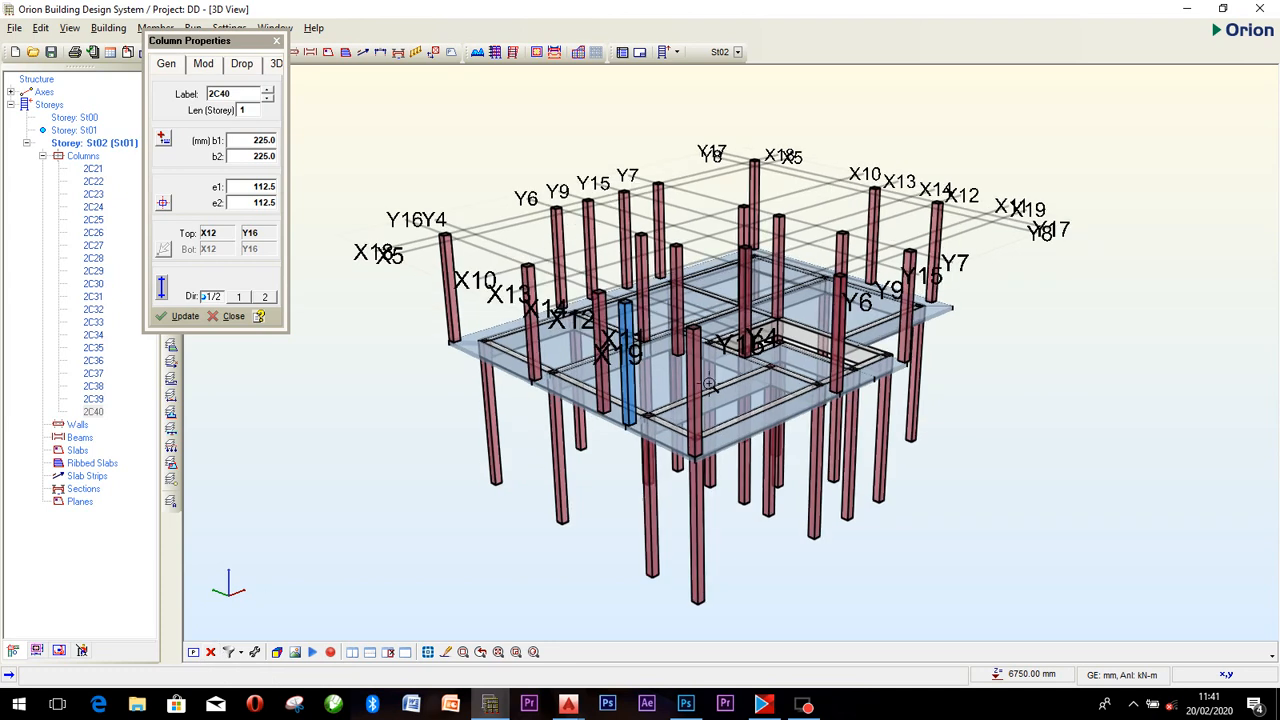
scroll(969, 300, up, 1)
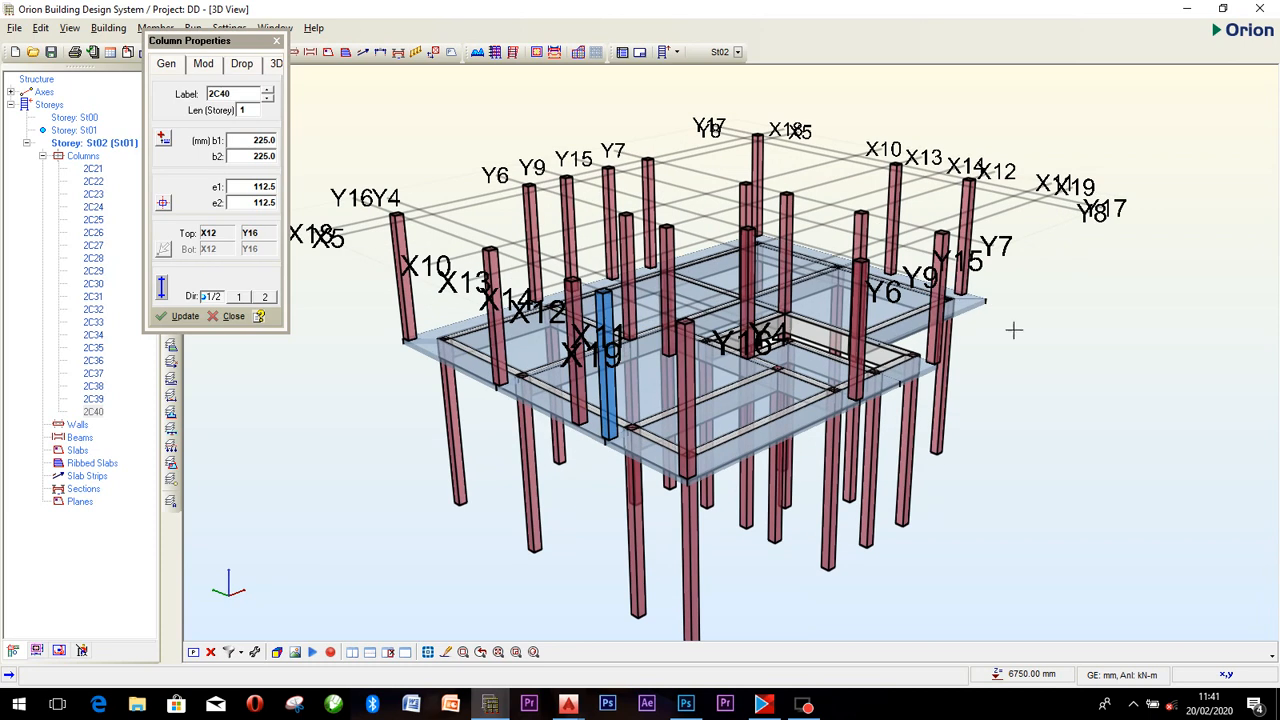
middle_drag(1013, 311, 947, 346)
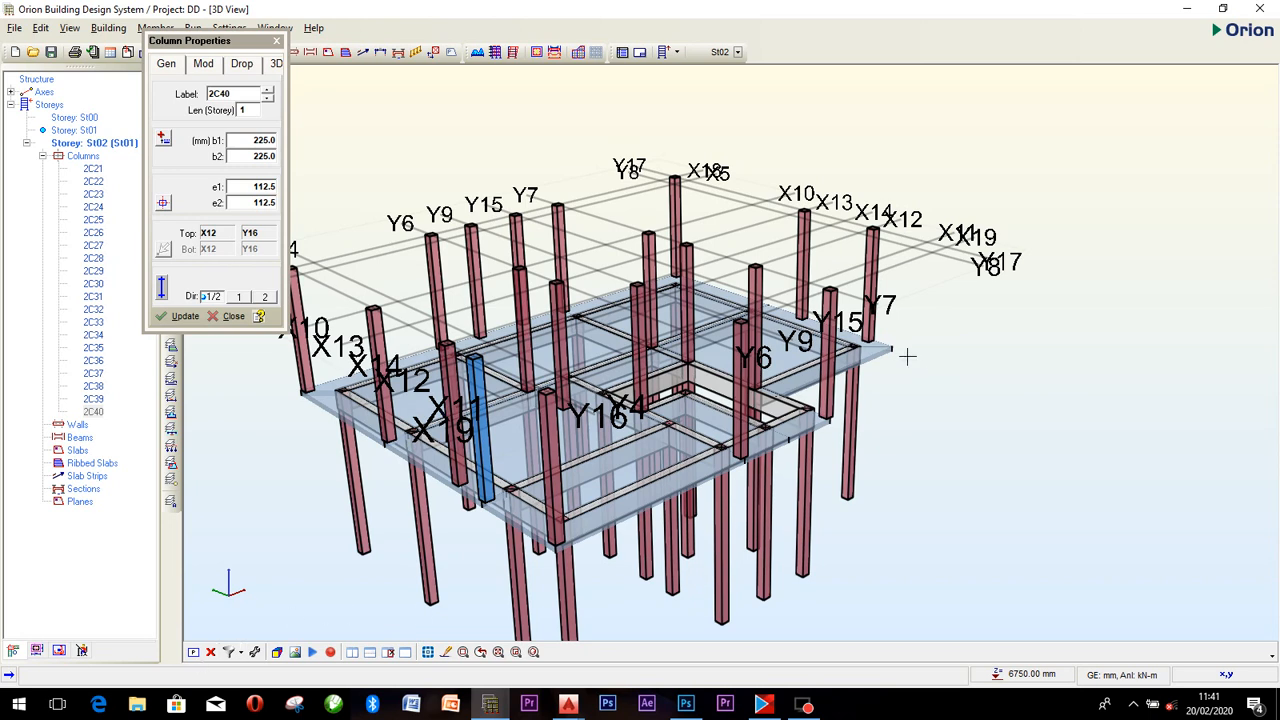
scroll(936, 368, up, 3)
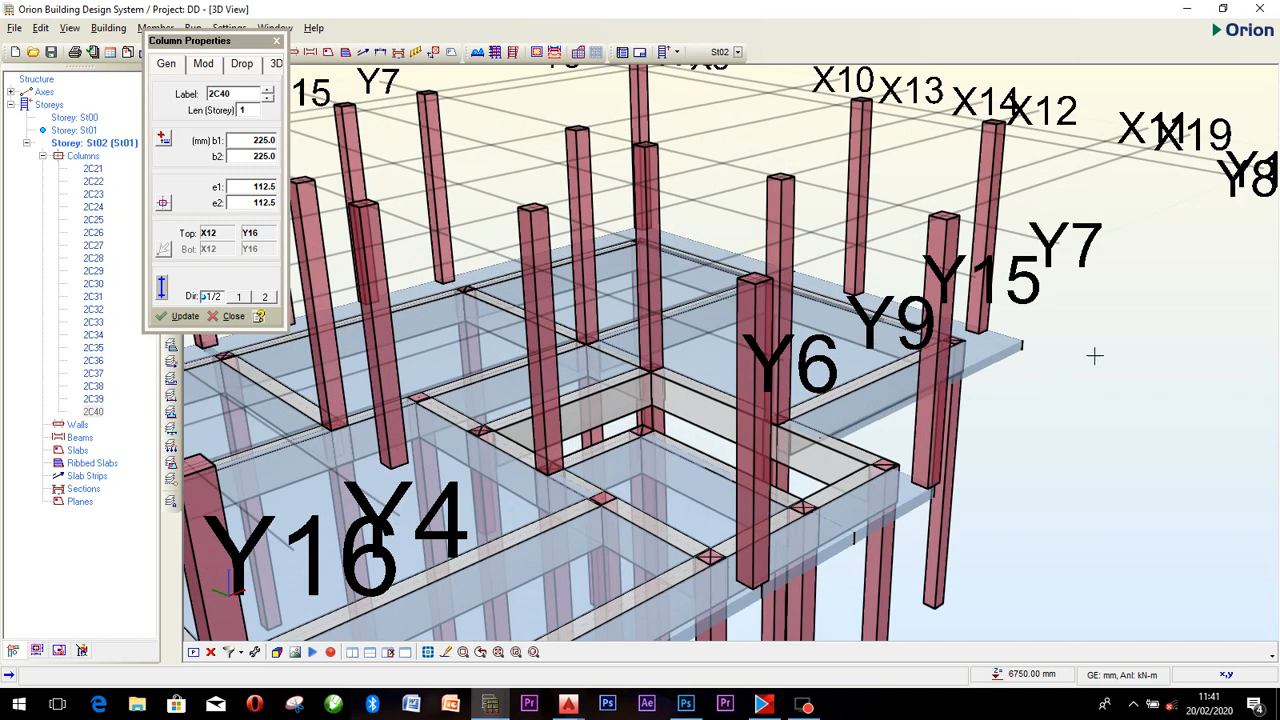
click(1056, 334)
click(1073, 338)
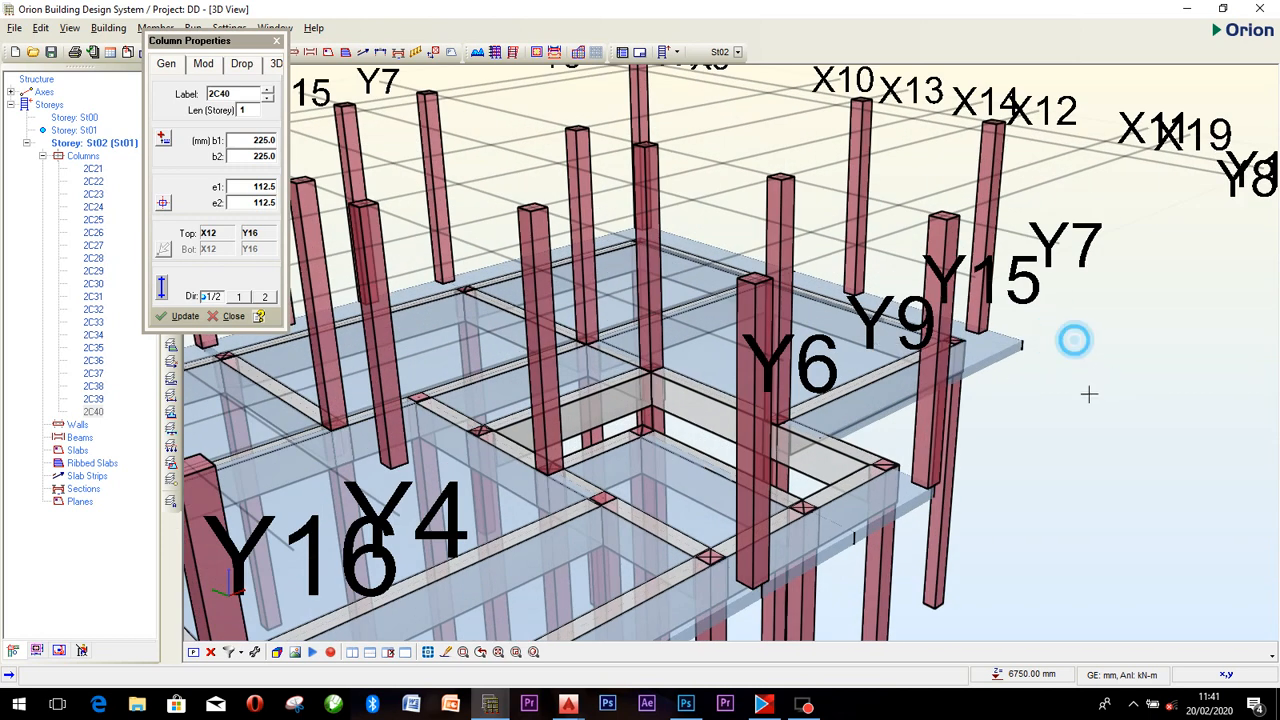
Compare the St02 column layout in plan with the 3D model above St01, and return to the plan.
click(193, 652)
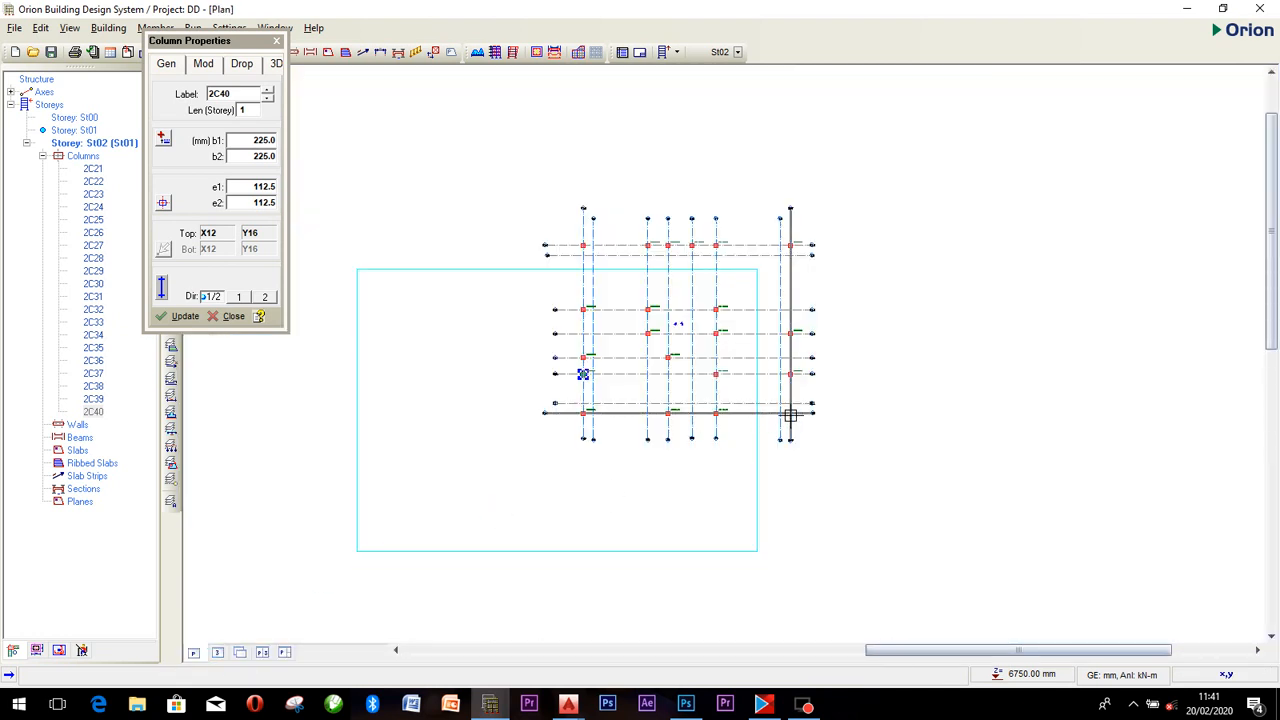
scroll(790, 415, up, 2)
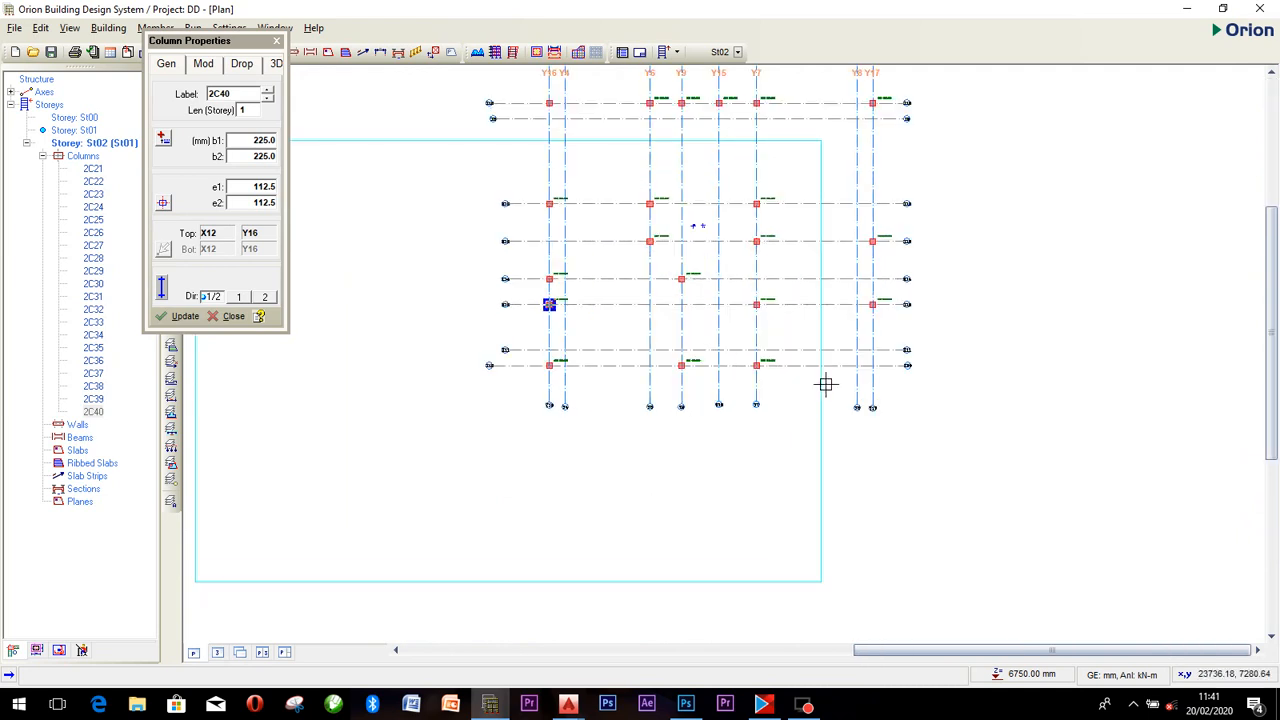
scroll(817, 423, up, 2)
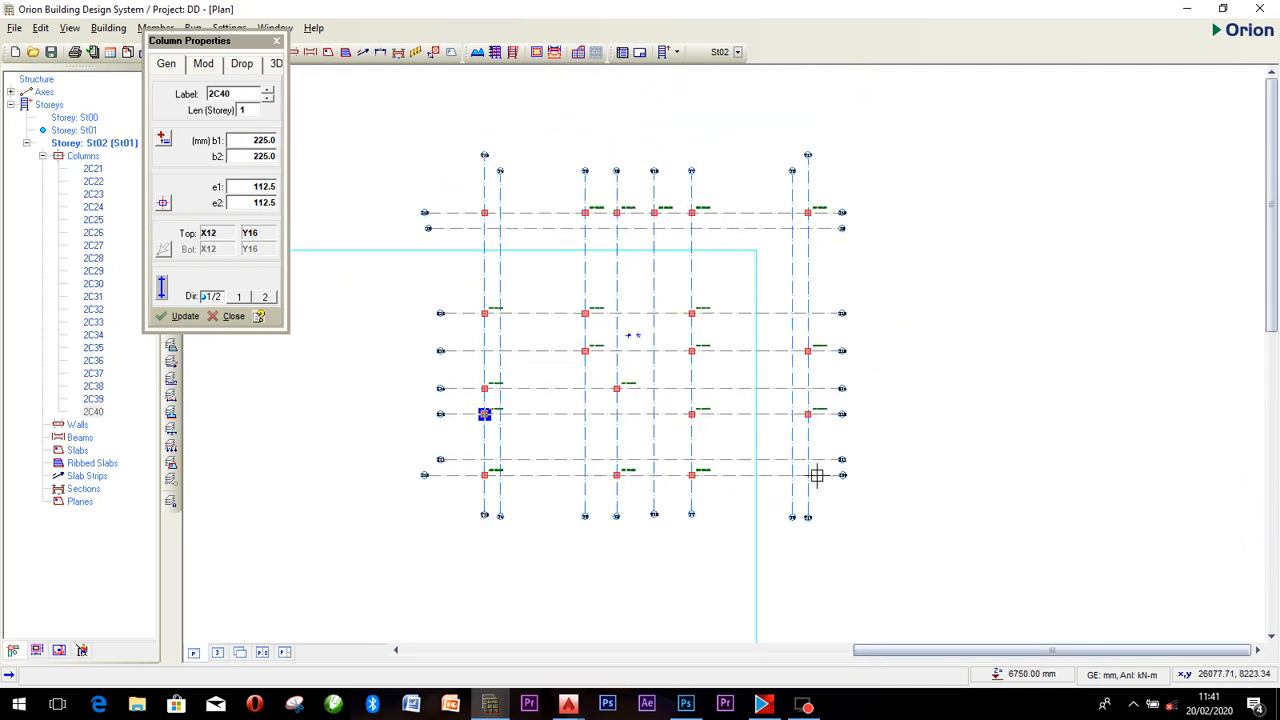
click(218, 652)
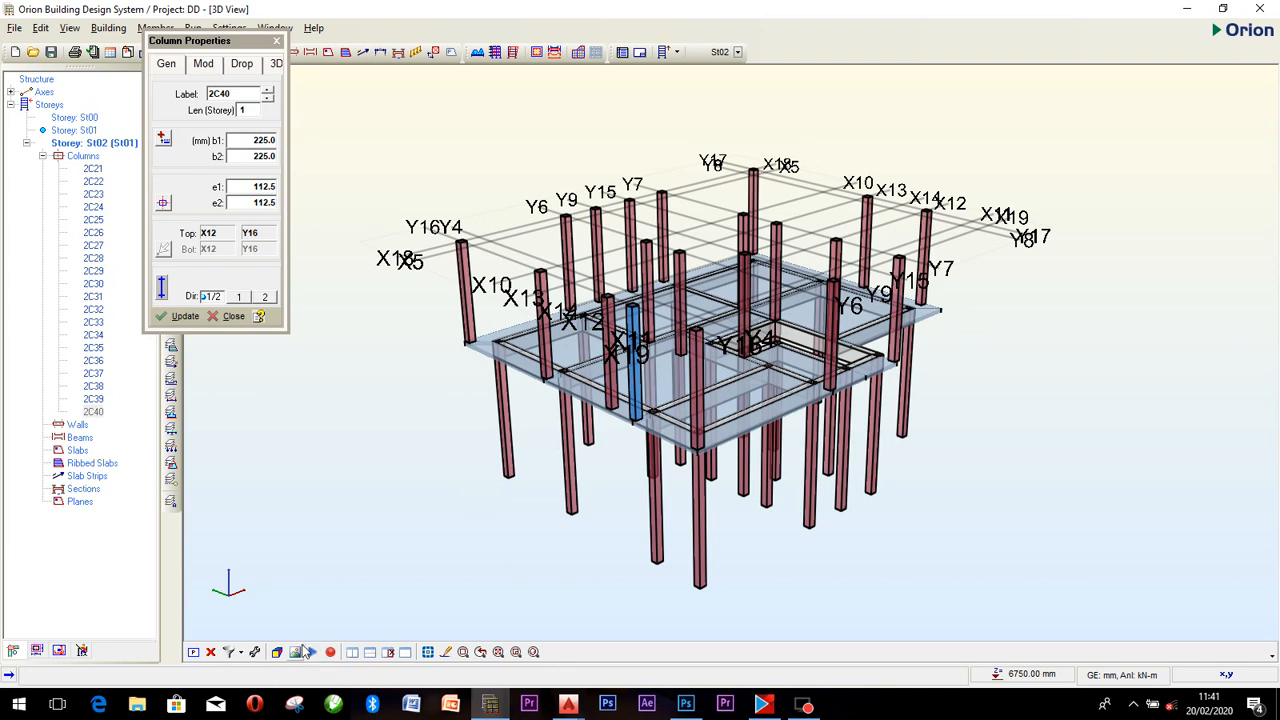
click(210, 651)
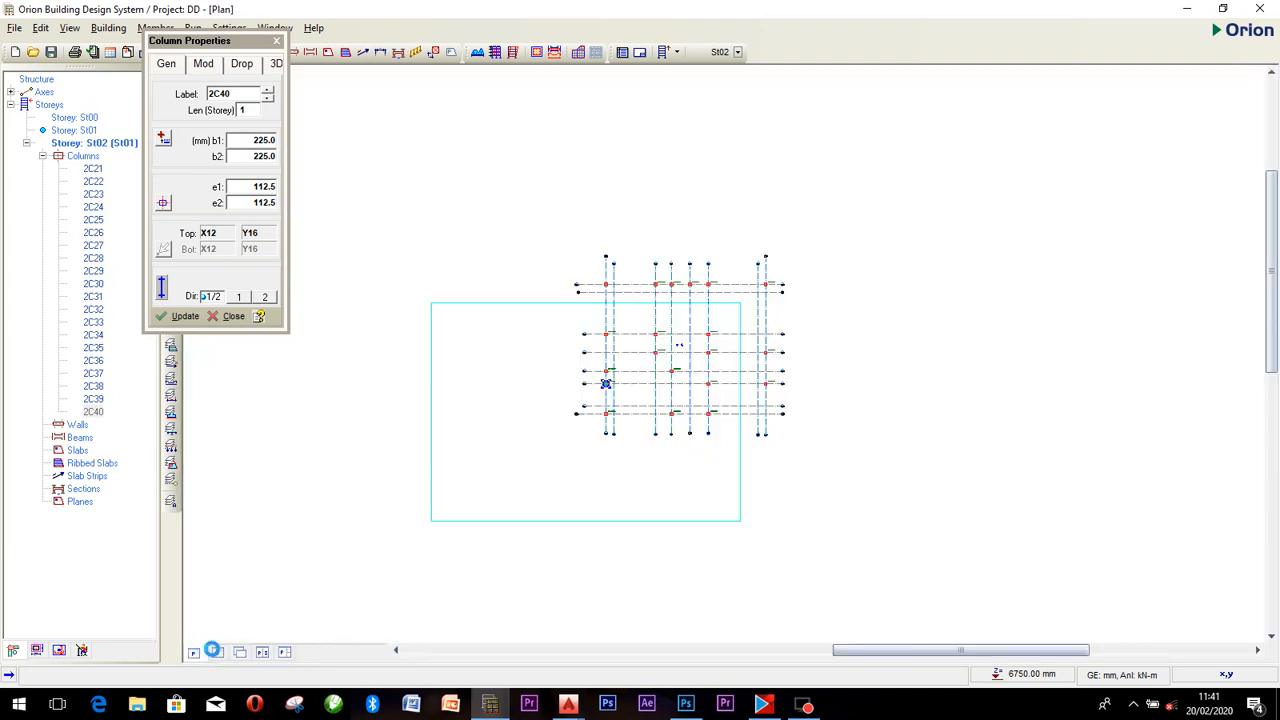
scroll(771, 389, up, 2)
middle_drag(797, 378, 723, 517)
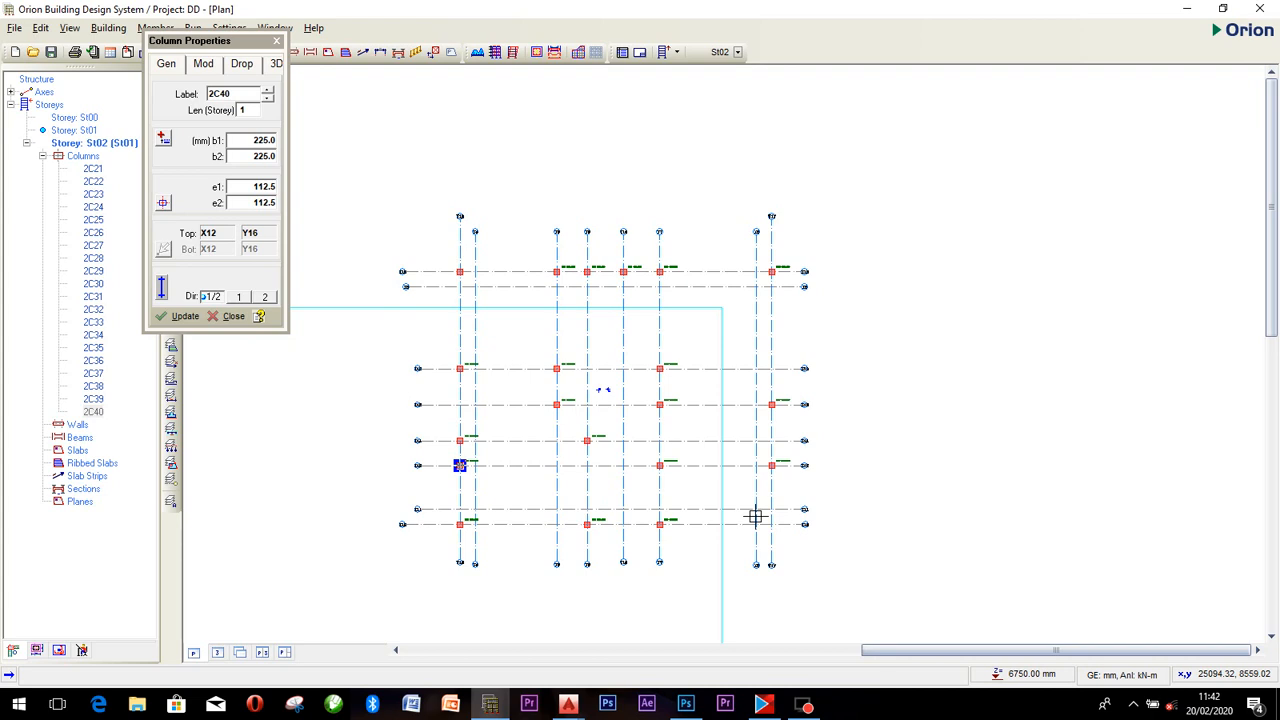
click(217, 652)
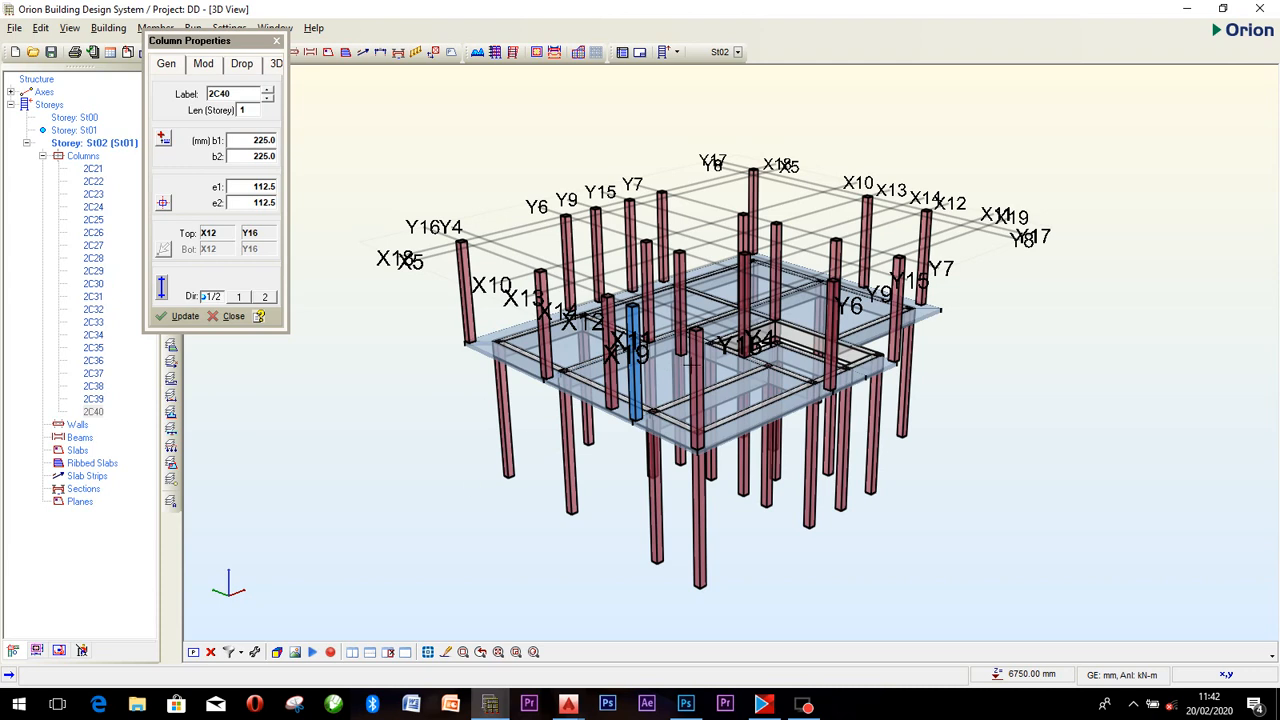
click(210, 652)
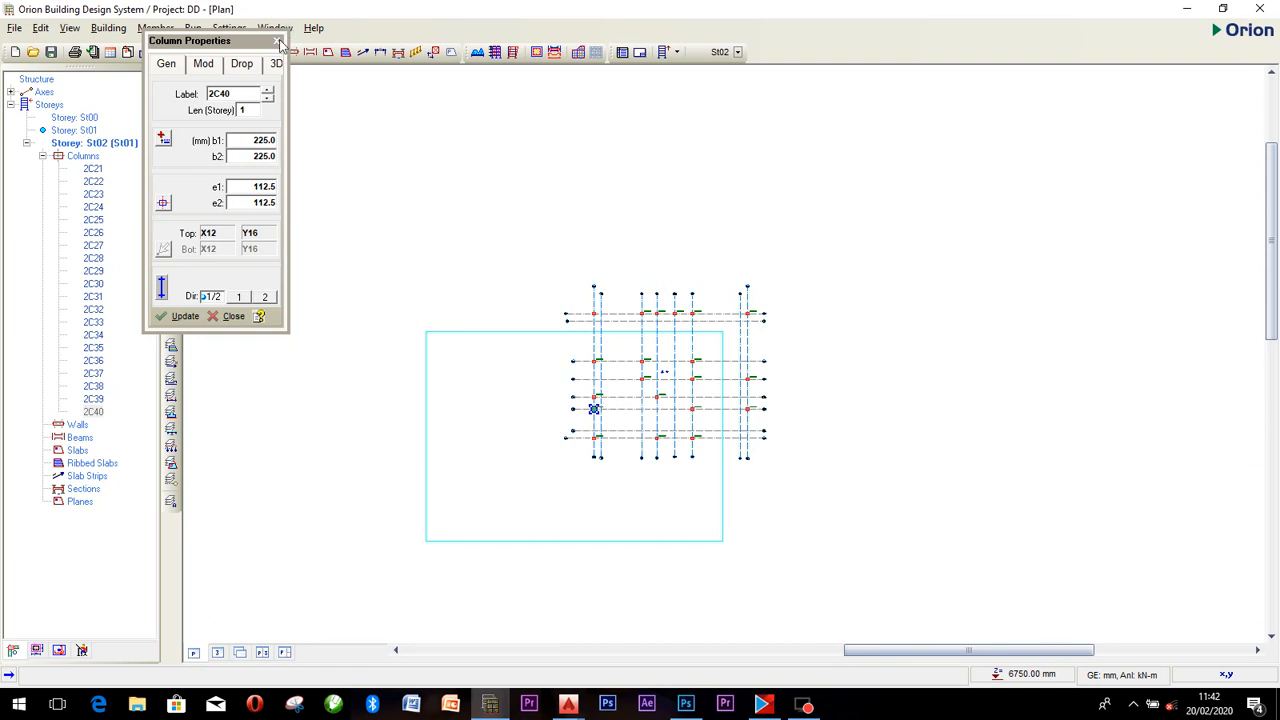
Close the column properties, open the St01 plan, and examine how the St02 columns sit relative to the St01 beams and columns.
click(278, 42)
click(75, 131)
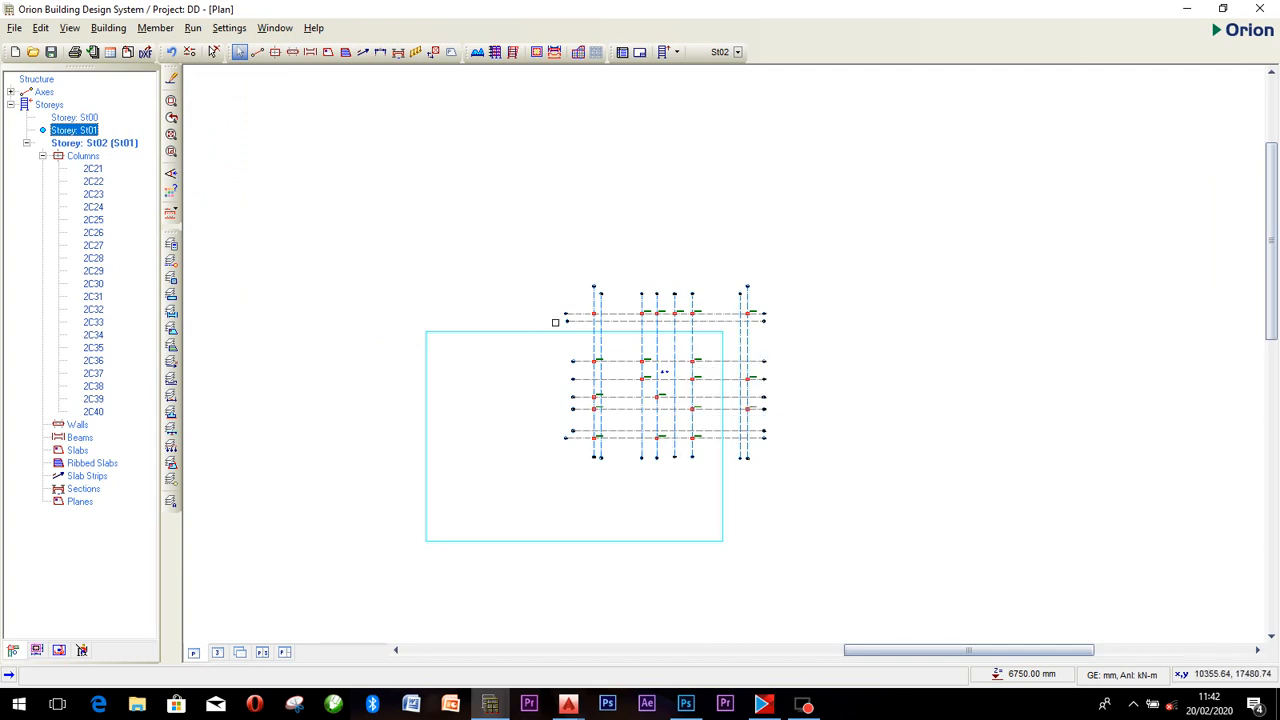
double_click(78, 130)
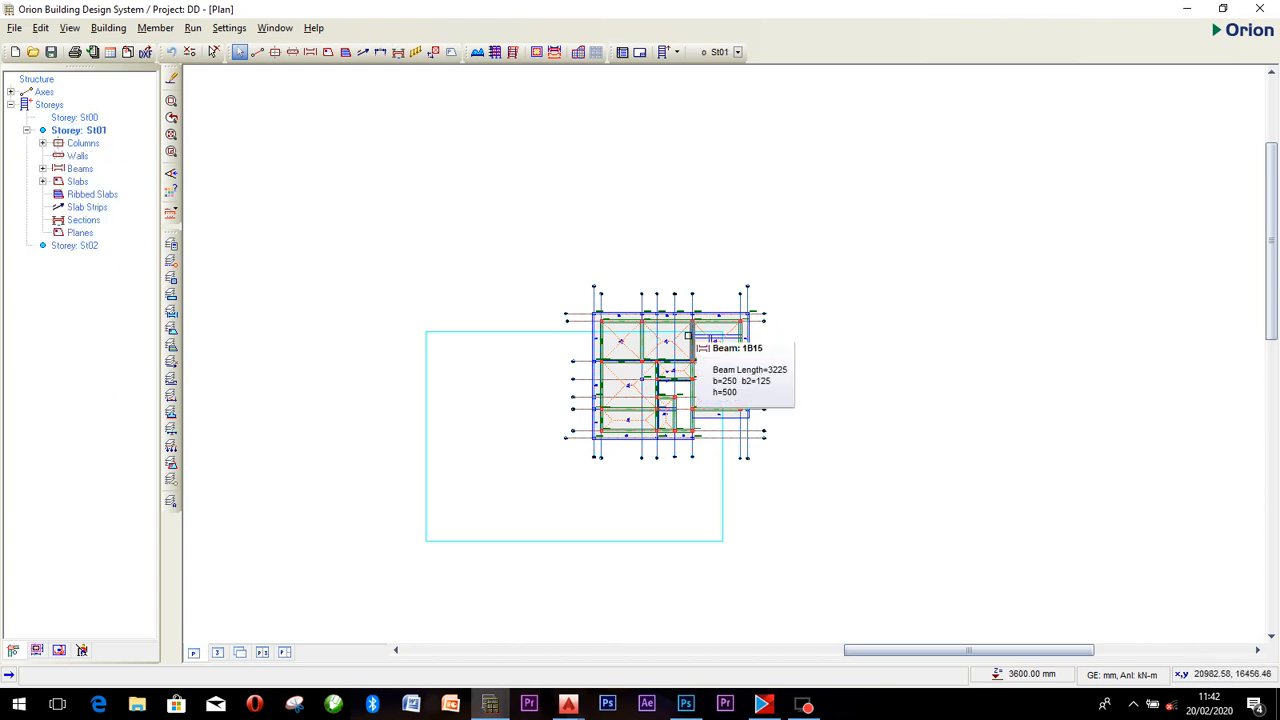
click(860, 311)
scroll(734, 331, up, 3)
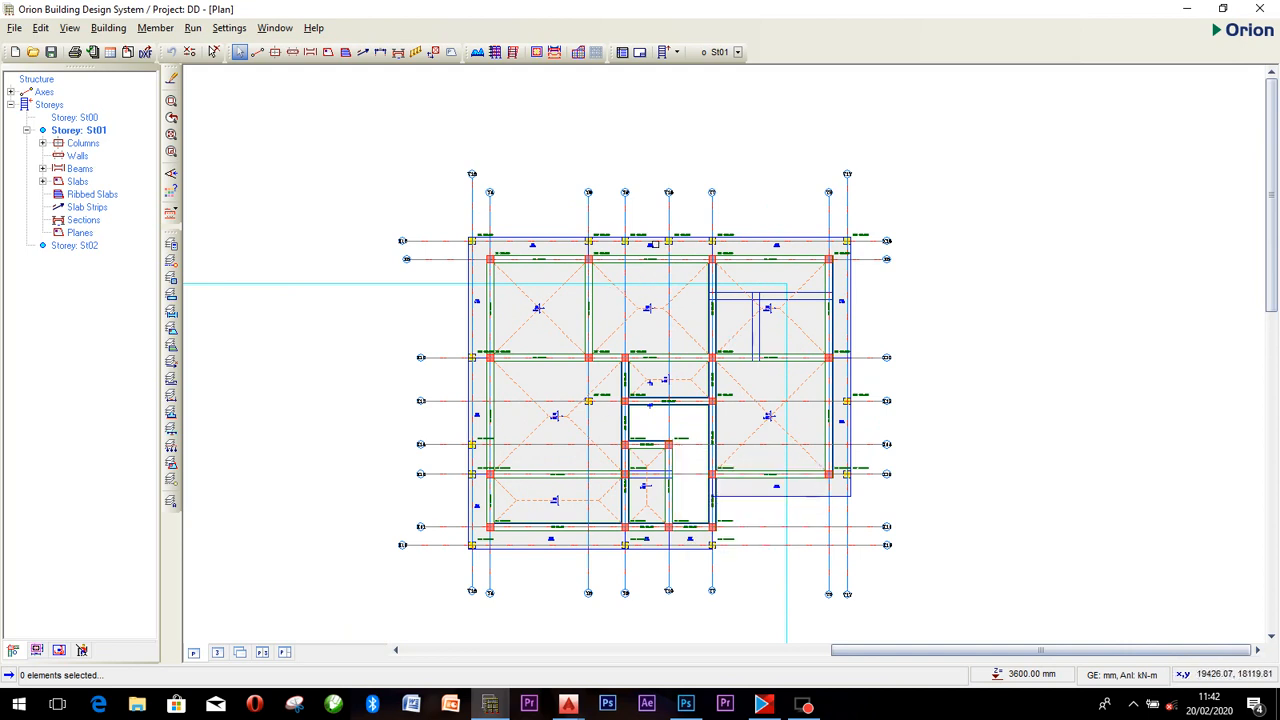
mouse_move(672, 260)
scroll(454, 259, up, 6)
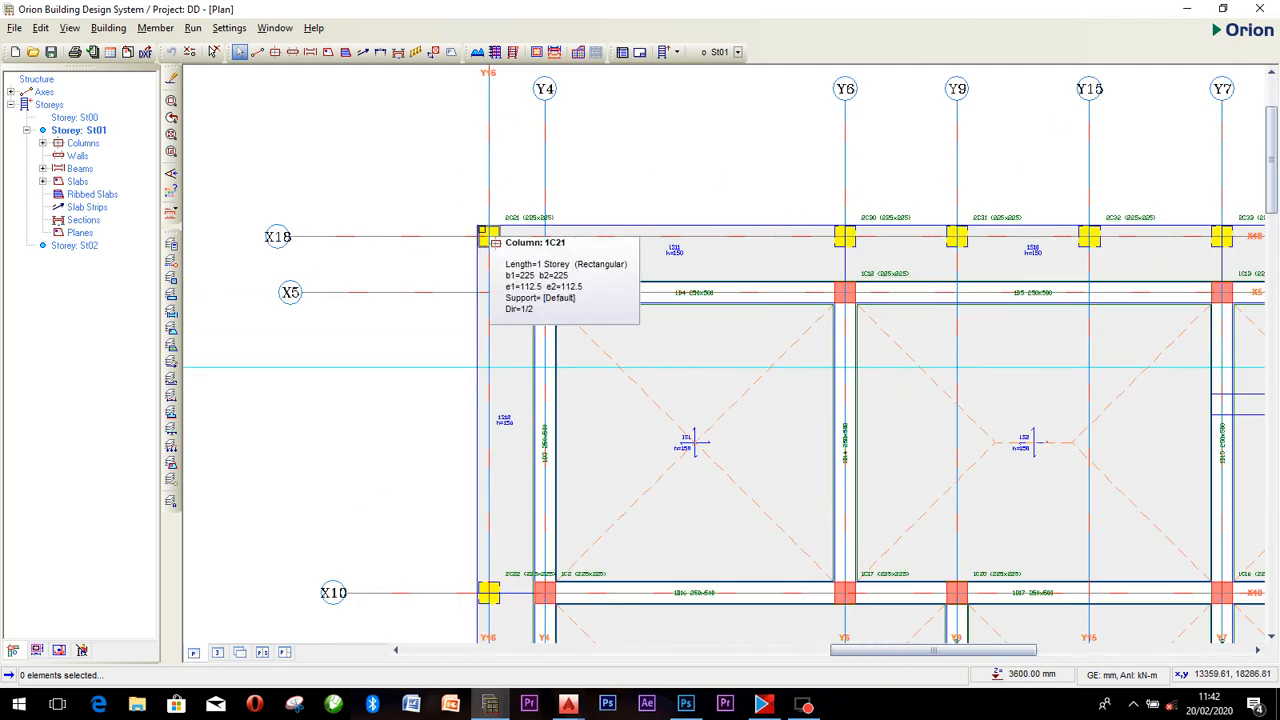
scroll(505, 225, up, 4)
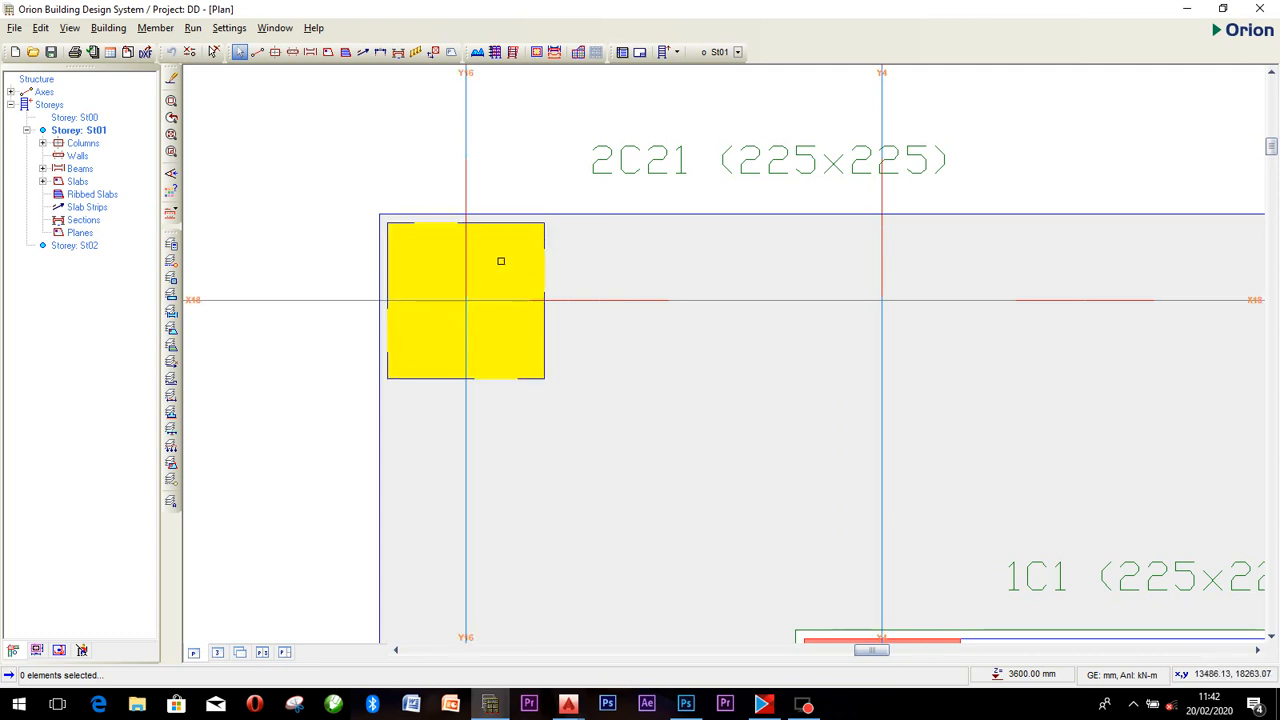
scroll(500, 260, down, 3)
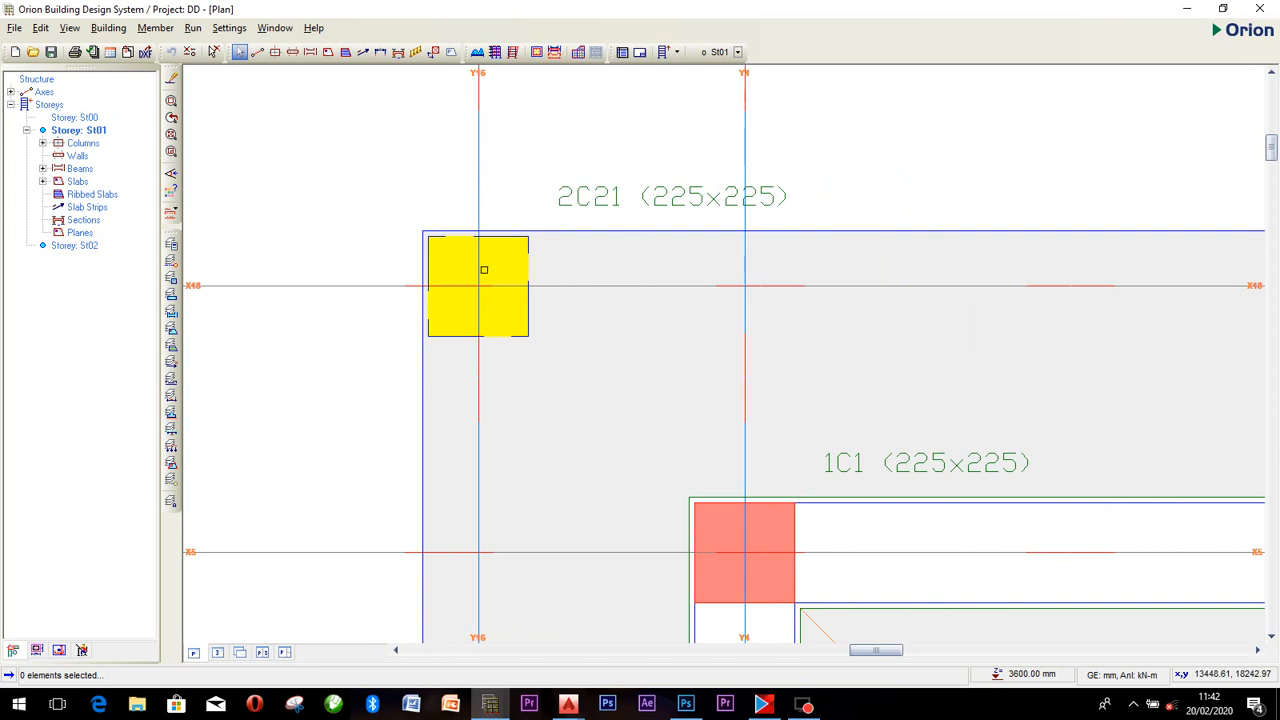
scroll(484, 269, down, 6)
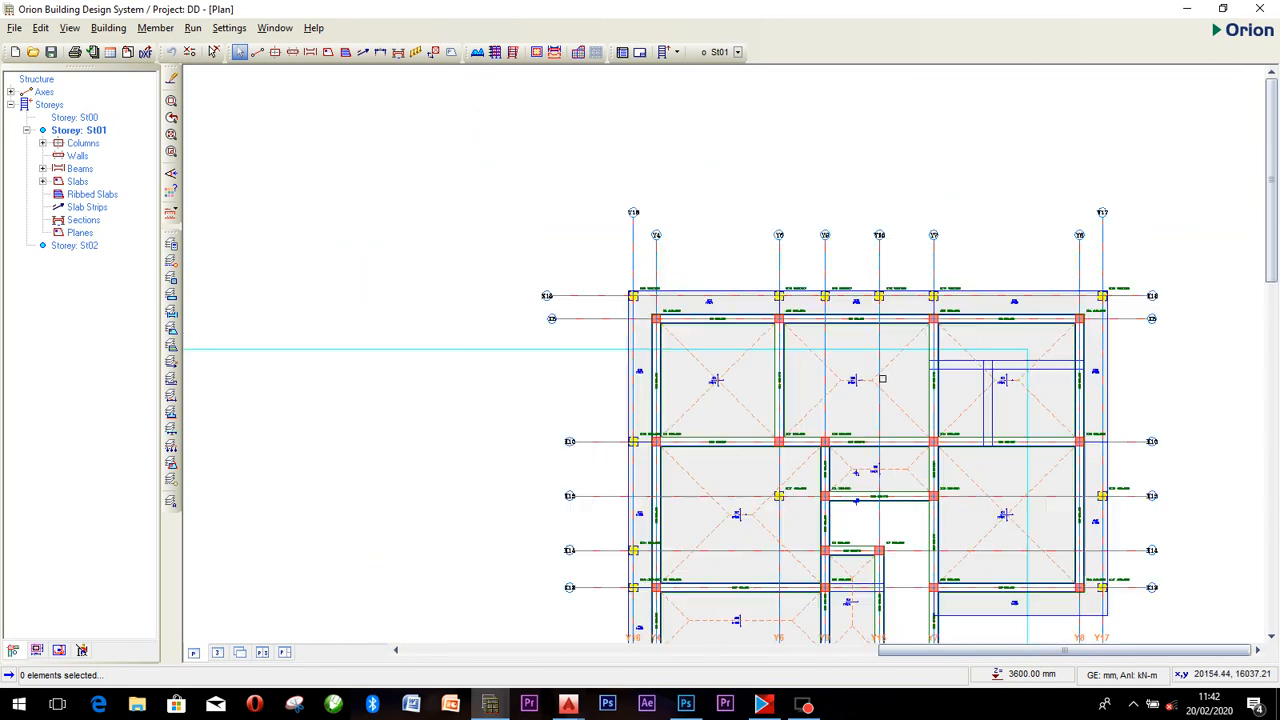
scroll(736, 247, down, 2)
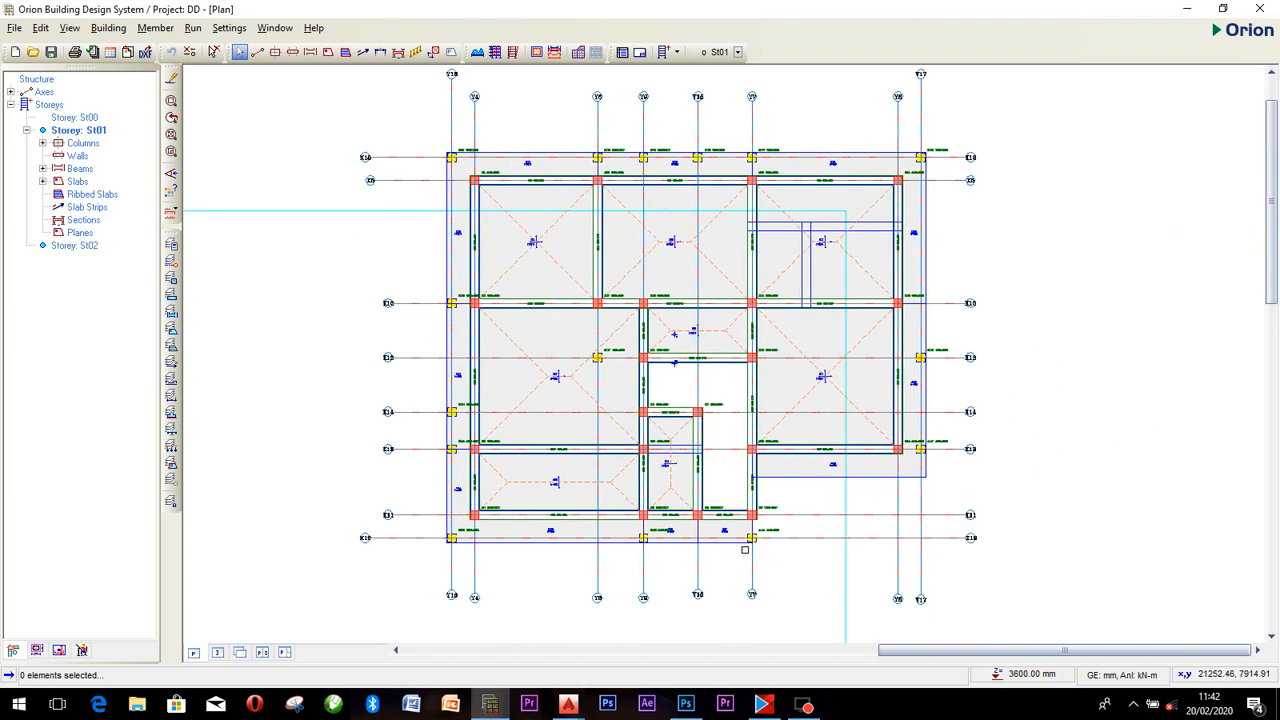
Delete the upper-storey columns at intersections X14/Y16, X18/Y9 and X18/Y15.
mouse_move(474, 476)
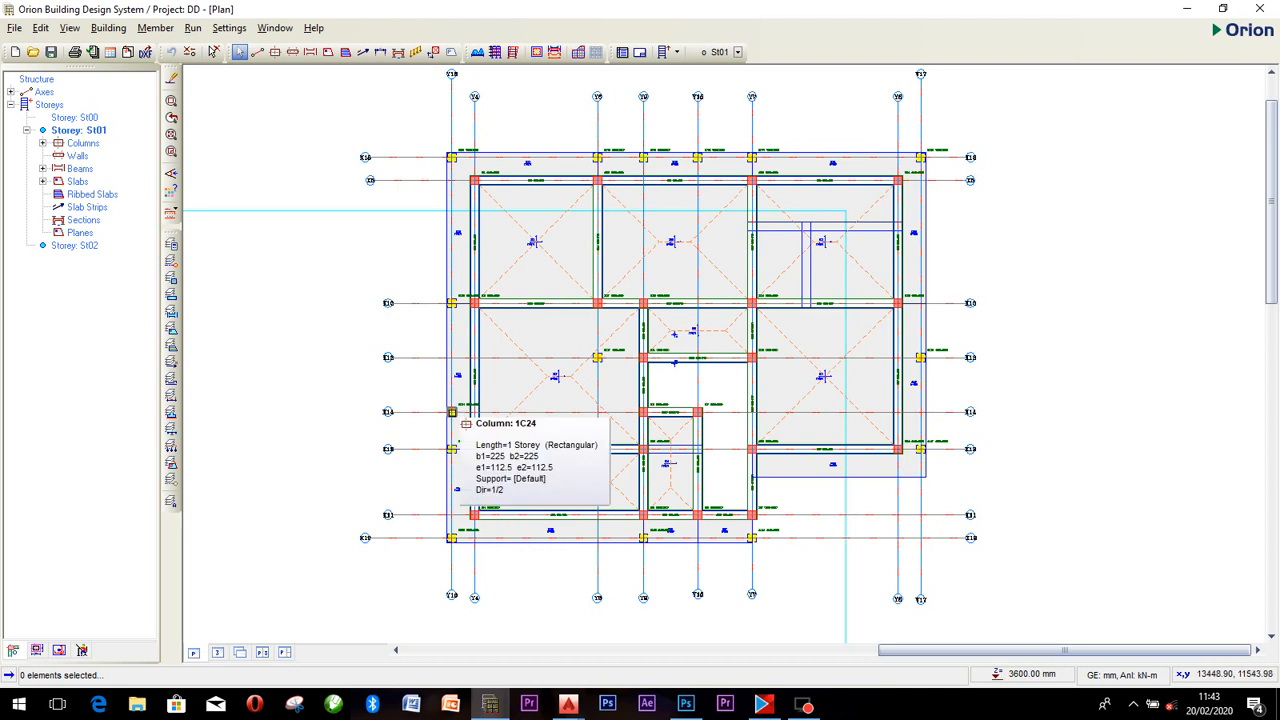
click(451, 412)
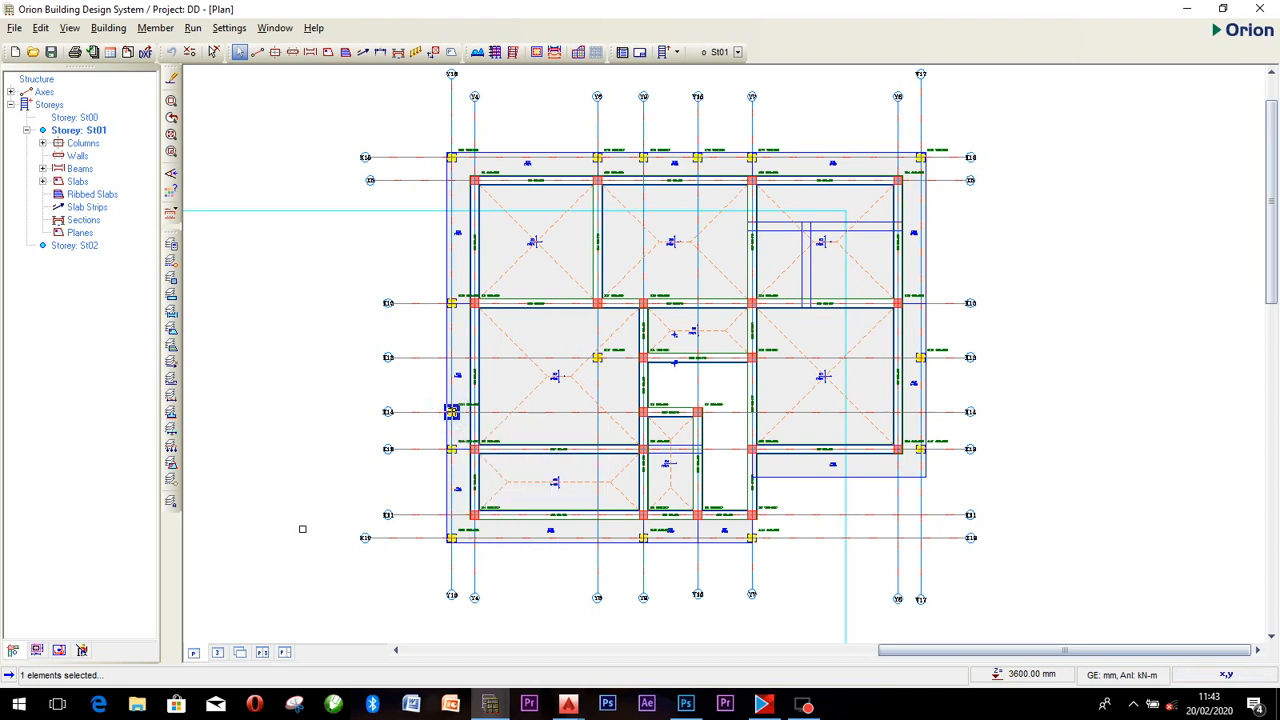
key(Escape)
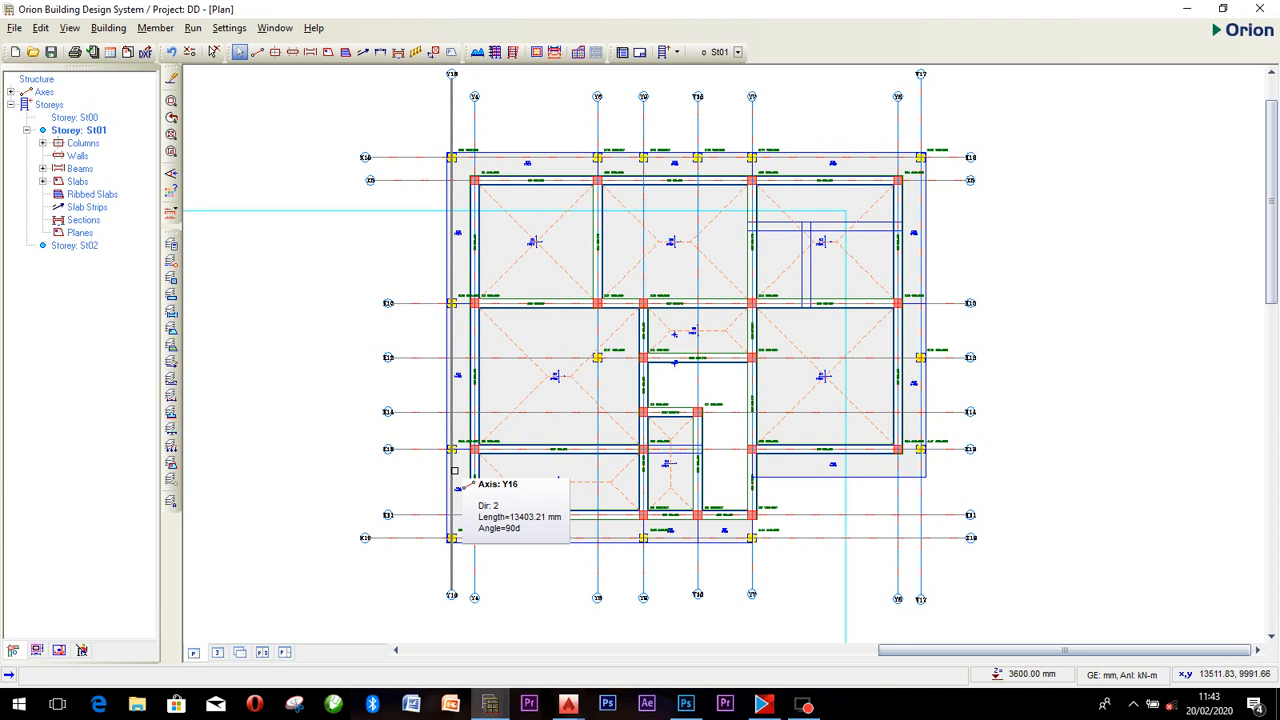
click(643, 157)
mouse_move(693, 157)
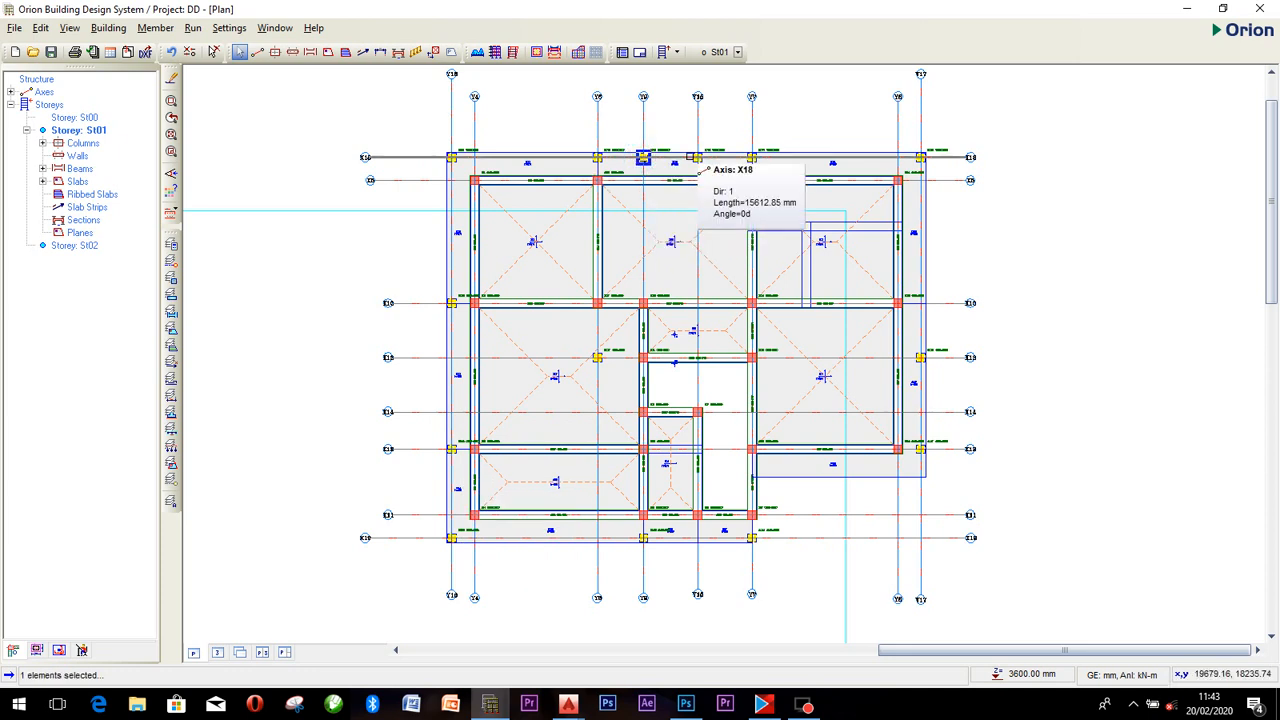
click(696, 158)
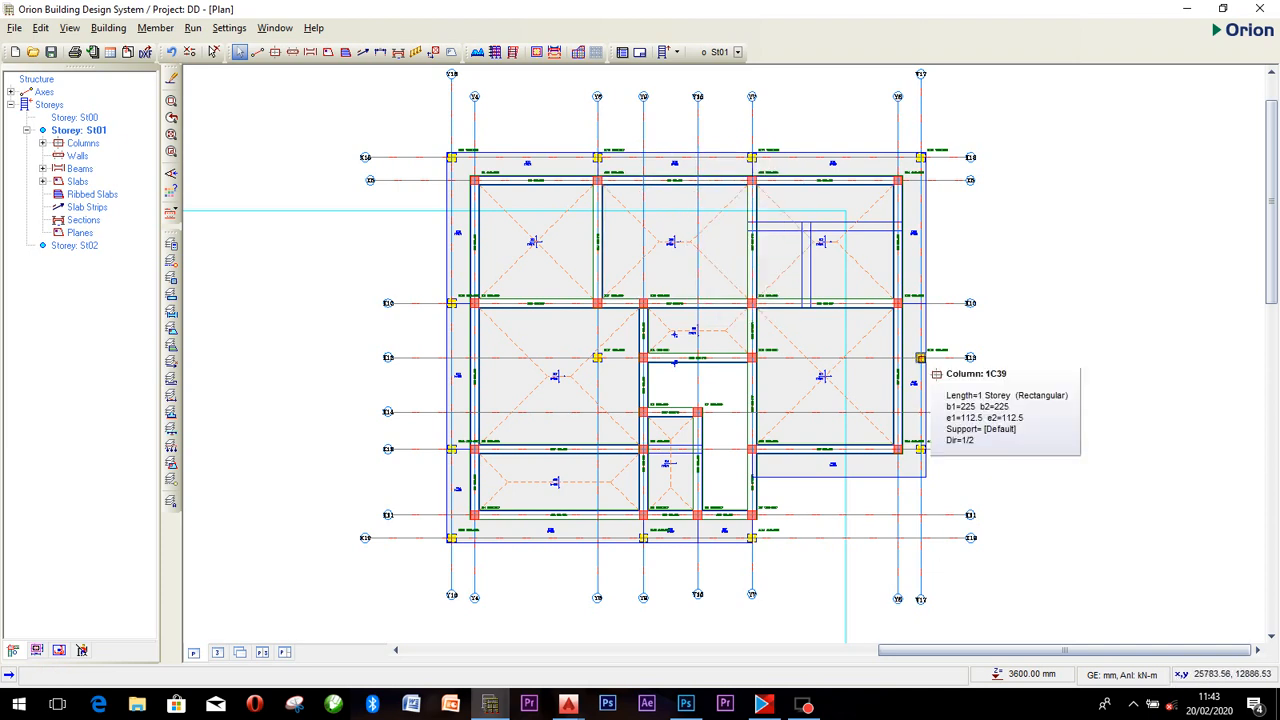
Delete the upper-storey columns on axis X13 at Y17 and Y6.
click(914, 357)
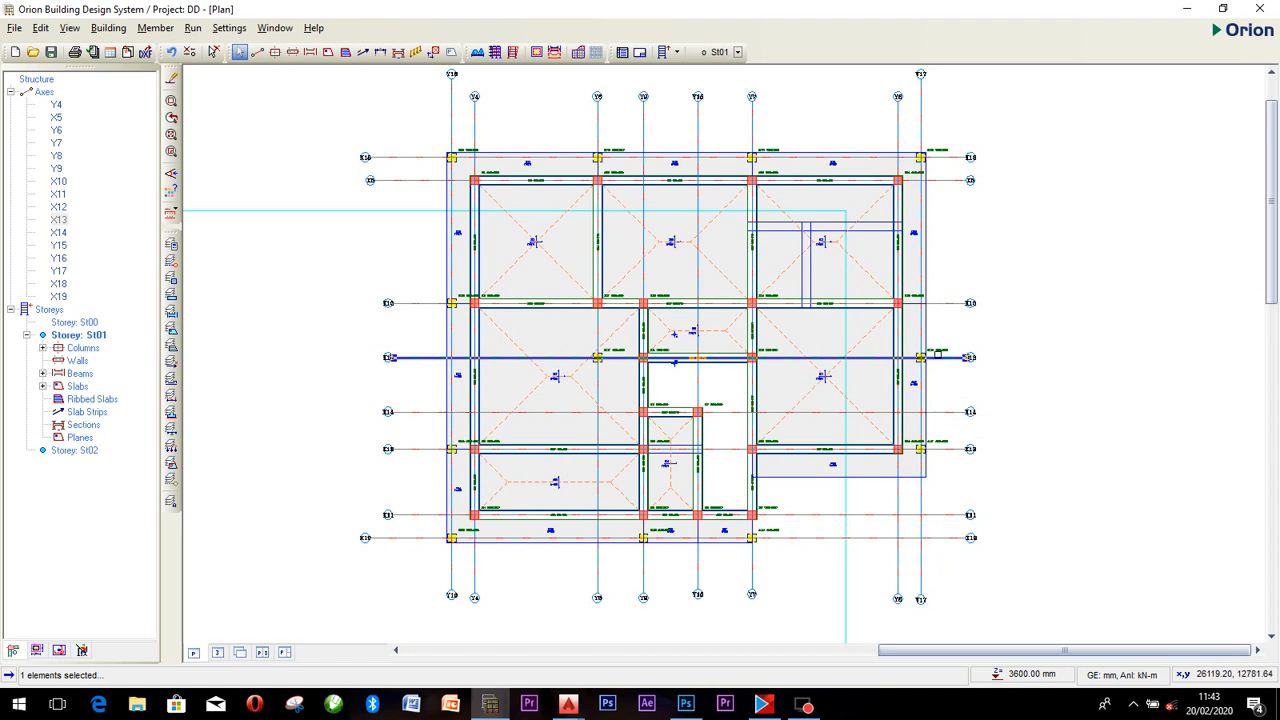
click(920, 357)
mouse_move(896, 578)
key(Escape)
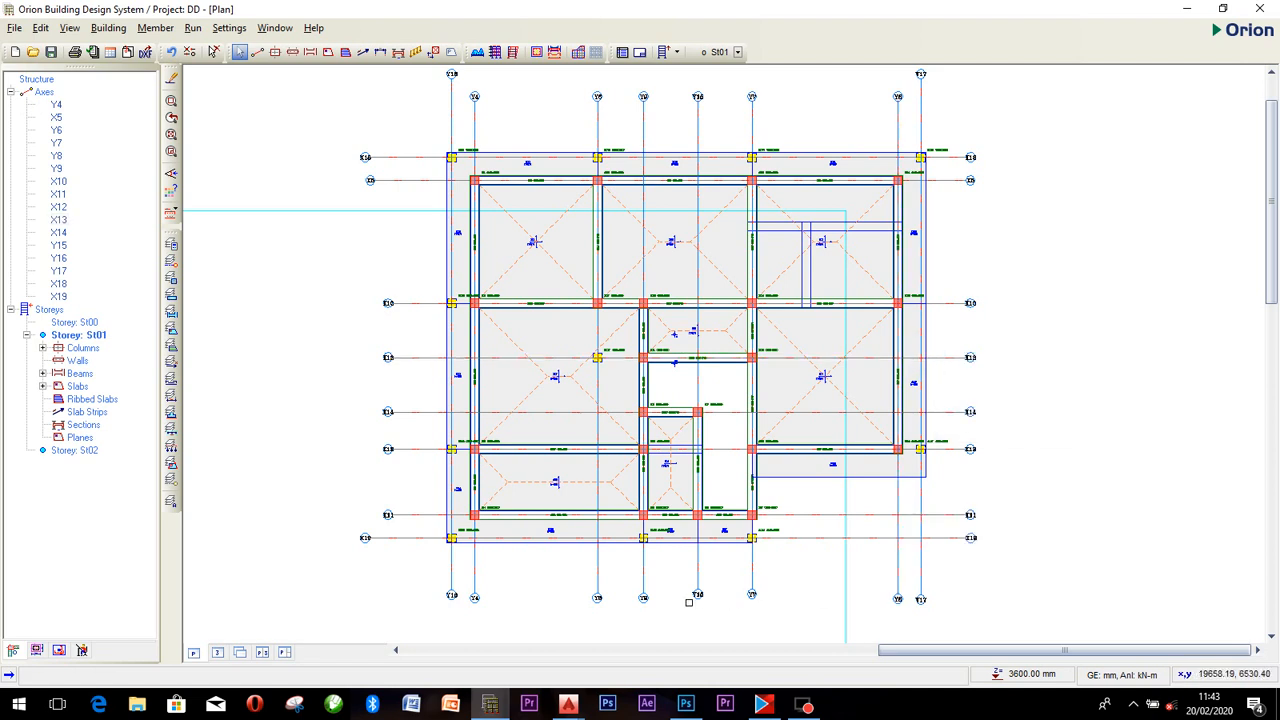
mouse_move(596, 356)
scroll(596, 356, up, 2)
click(596, 356)
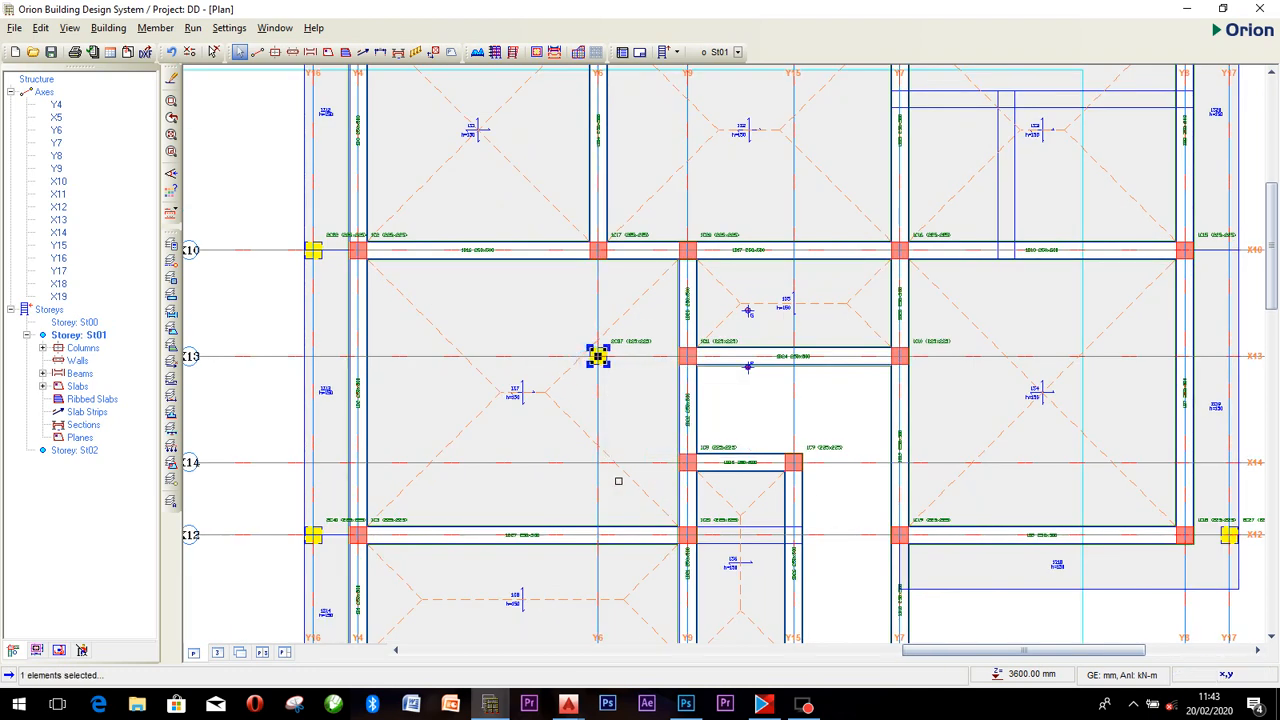
key(Delete)
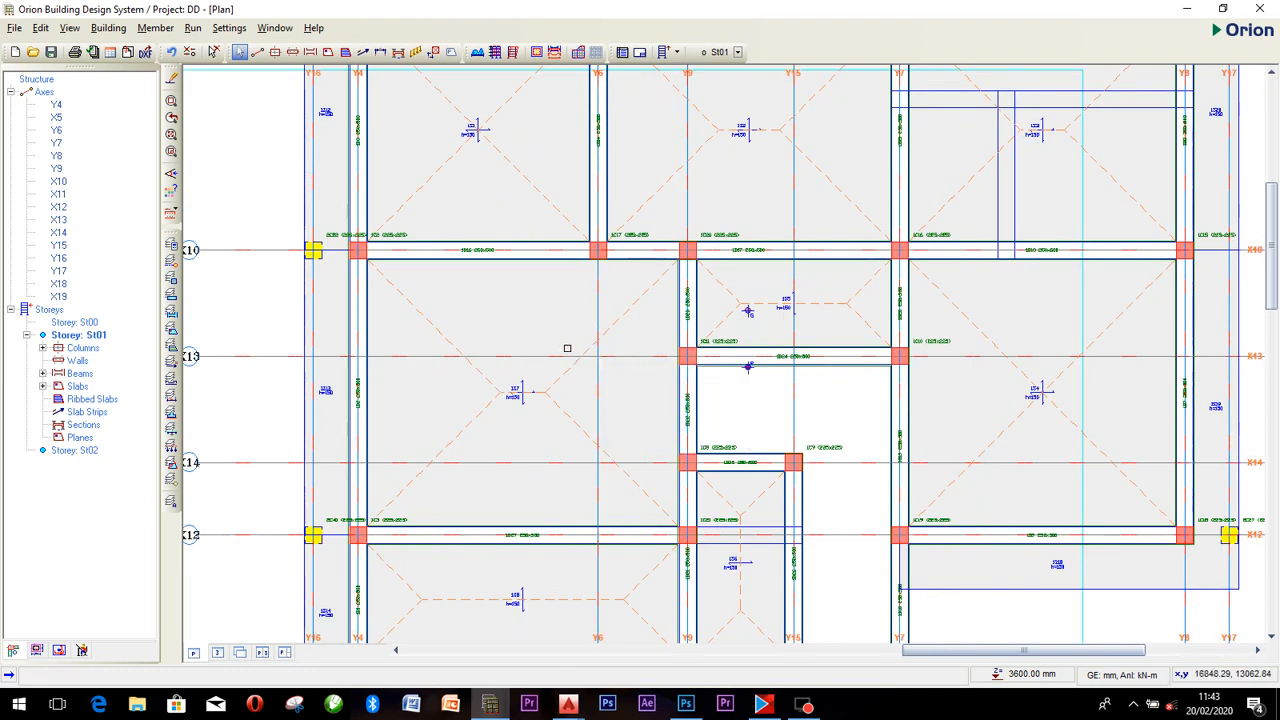
Save the changes to the project.
scroll(677, 349, down, 2)
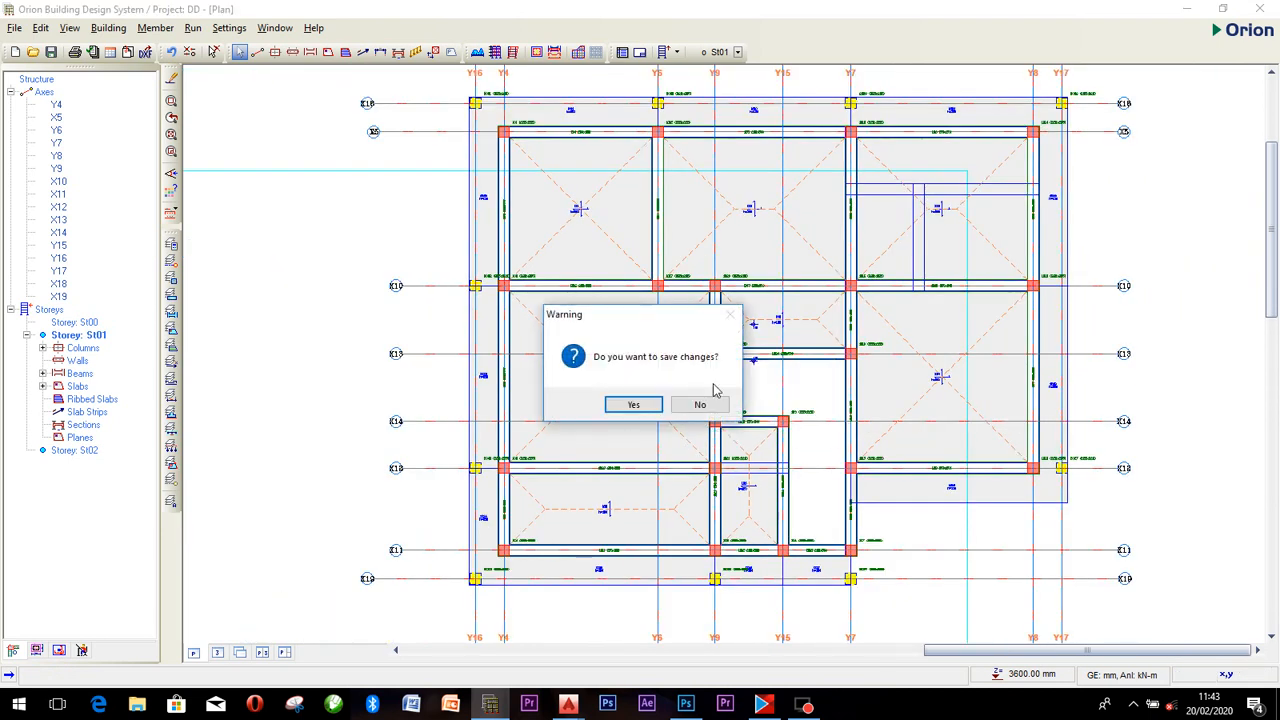
click(648, 404)
scroll(720, 416, up, 1)
scroll(734, 391, down, 2)
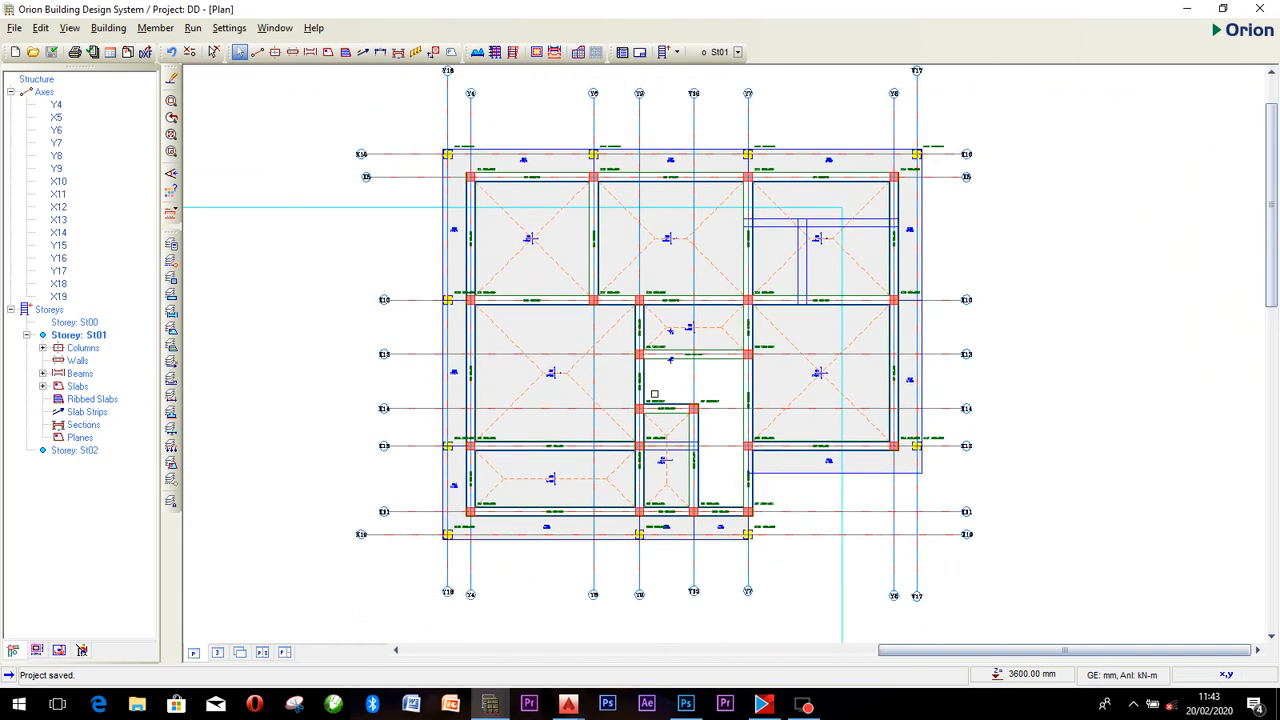
middle_drag(654, 395, 630, 395)
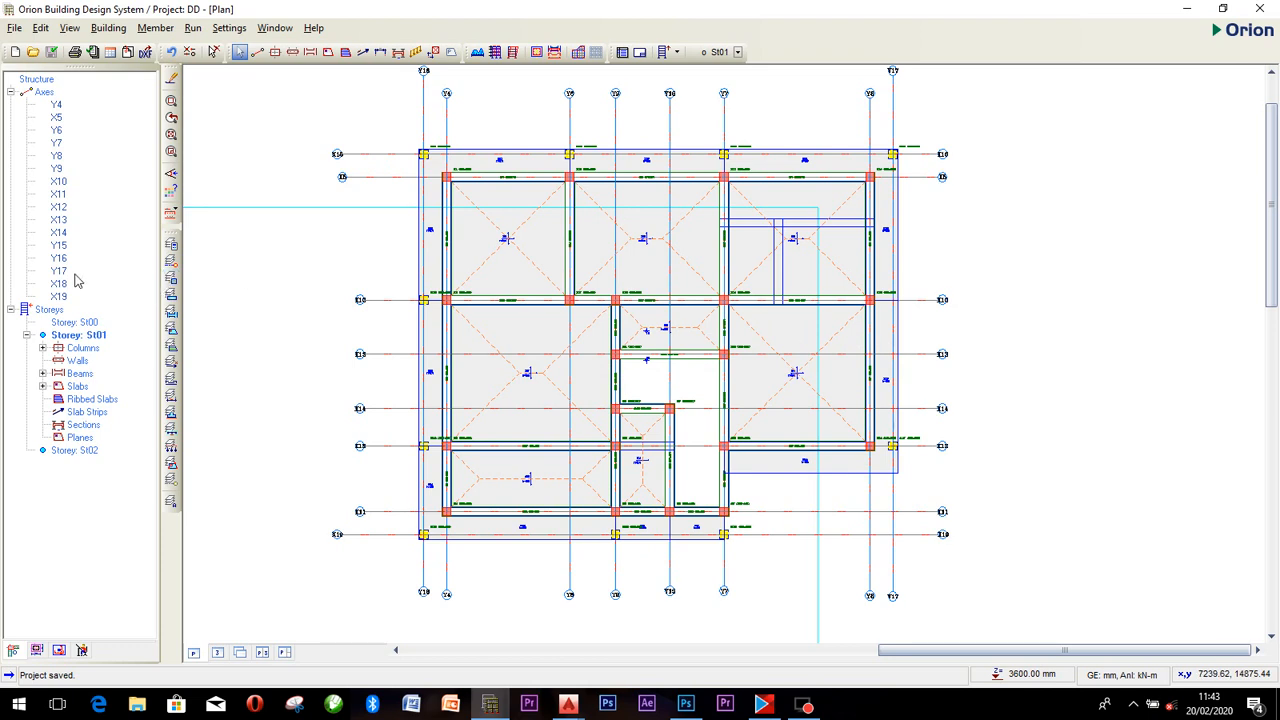
Open storey St02 and insert 225 x 225 mm columns at X10/Y17, X10/Y9, X13/Y9 and X12/Y9.
click(84, 450)
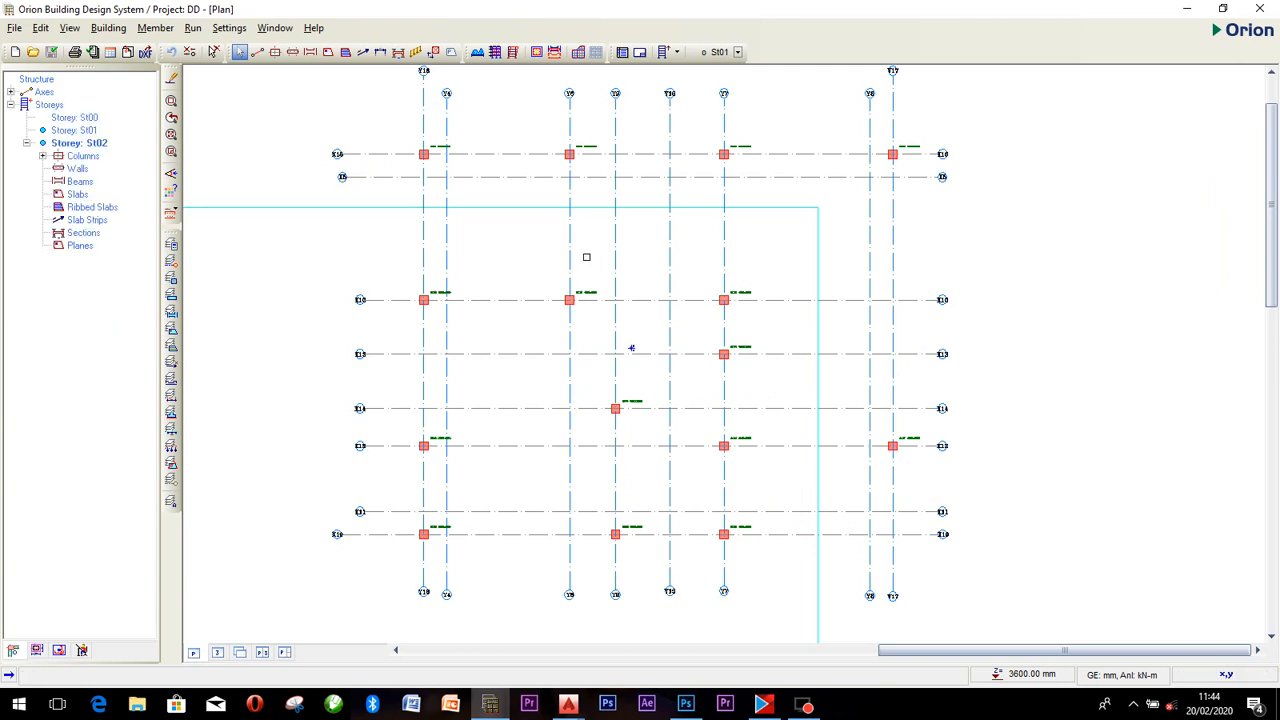
mouse_move(568, 299)
click(275, 52)
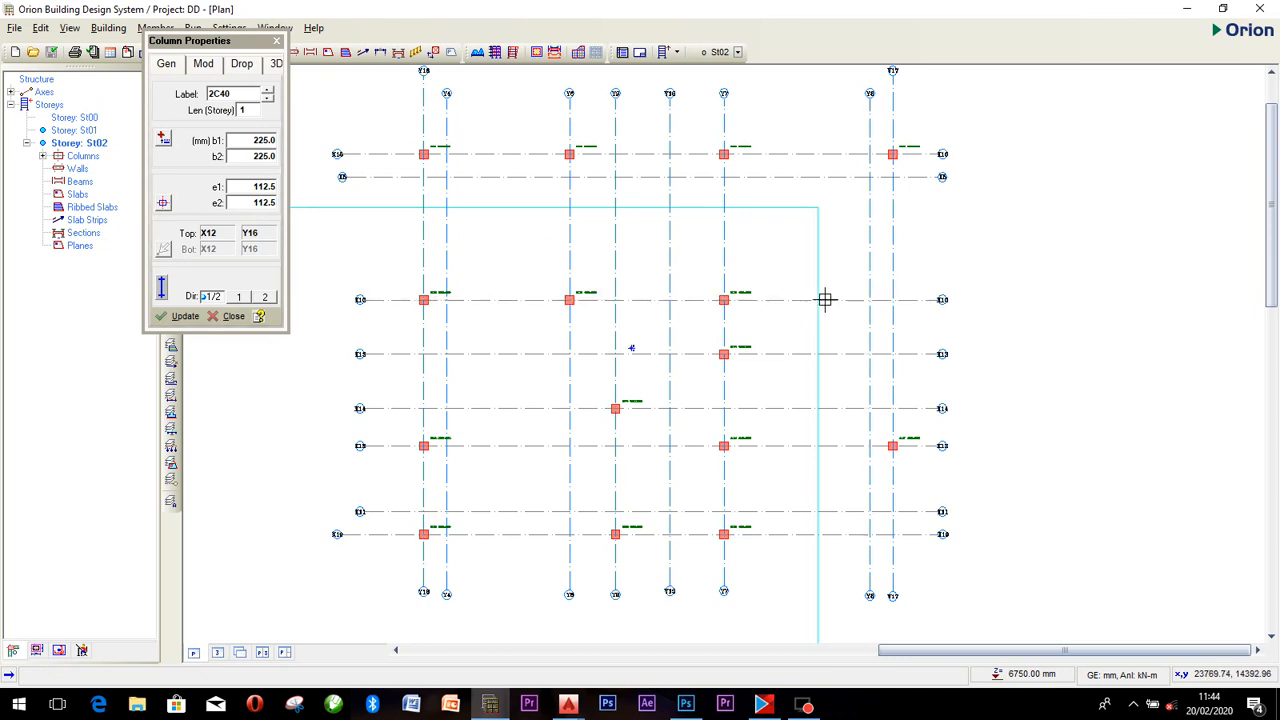
click(893, 299)
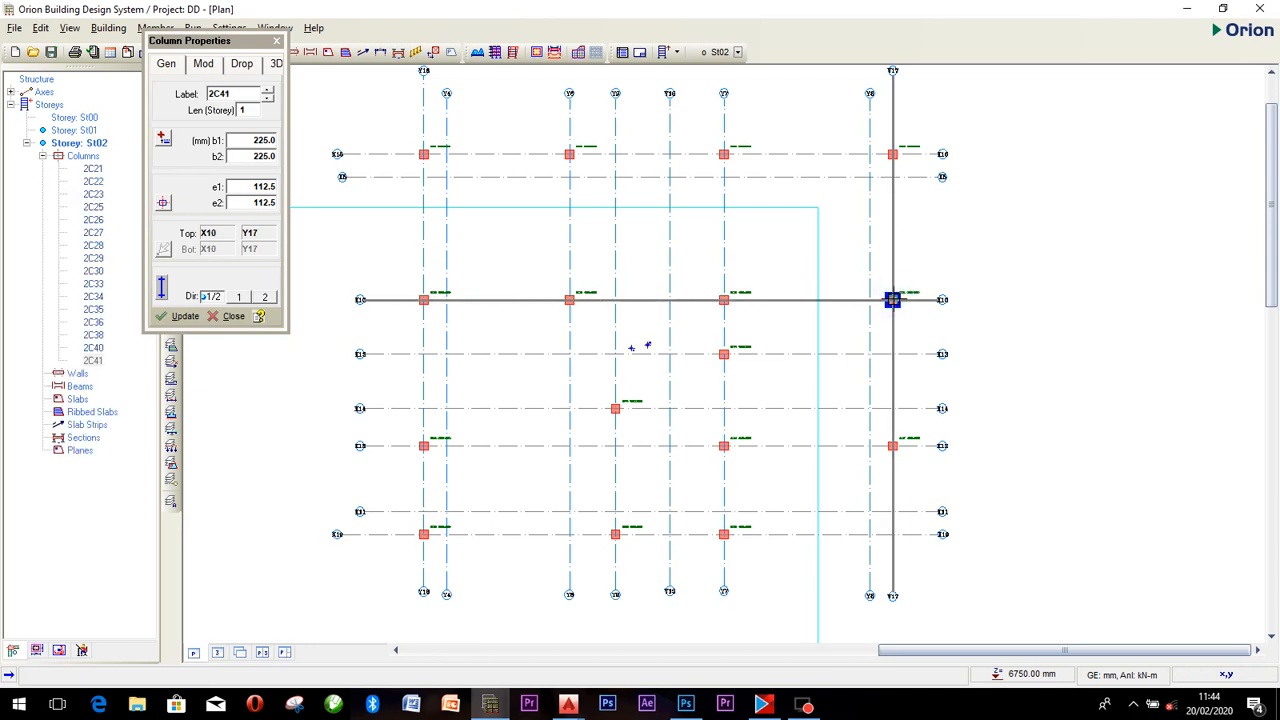
click(615, 299)
click(614, 351)
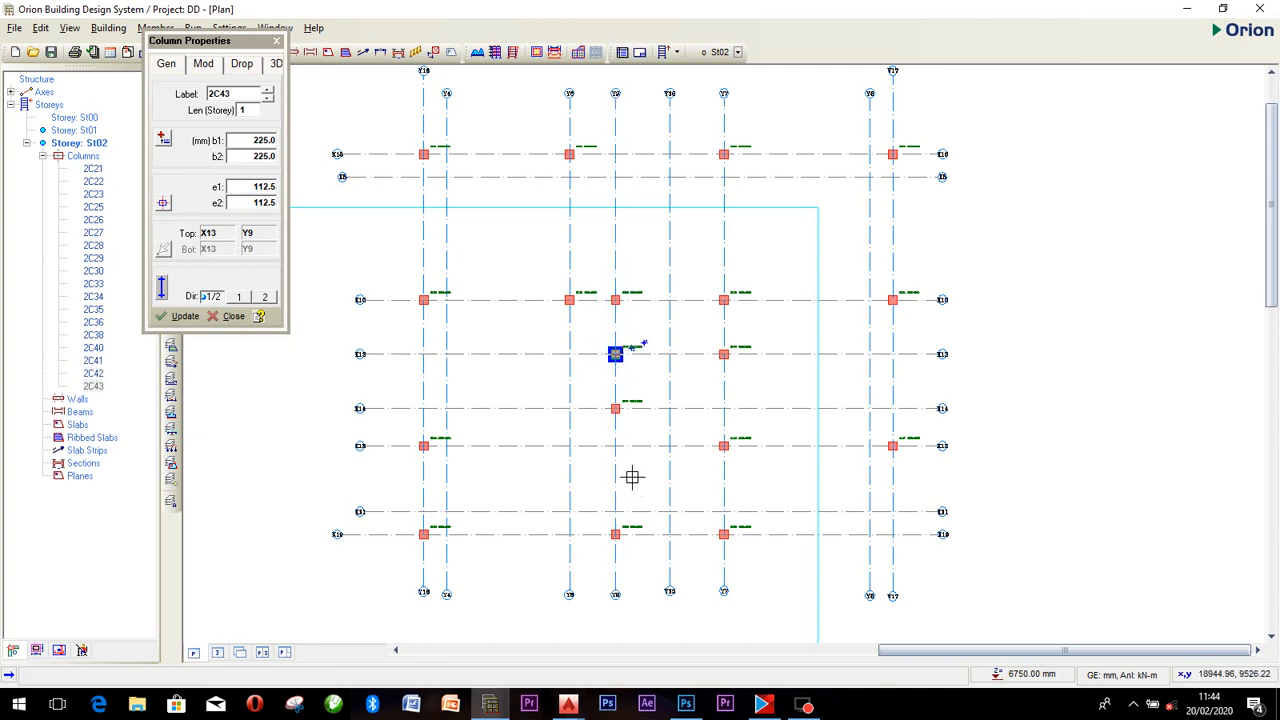
click(615, 445)
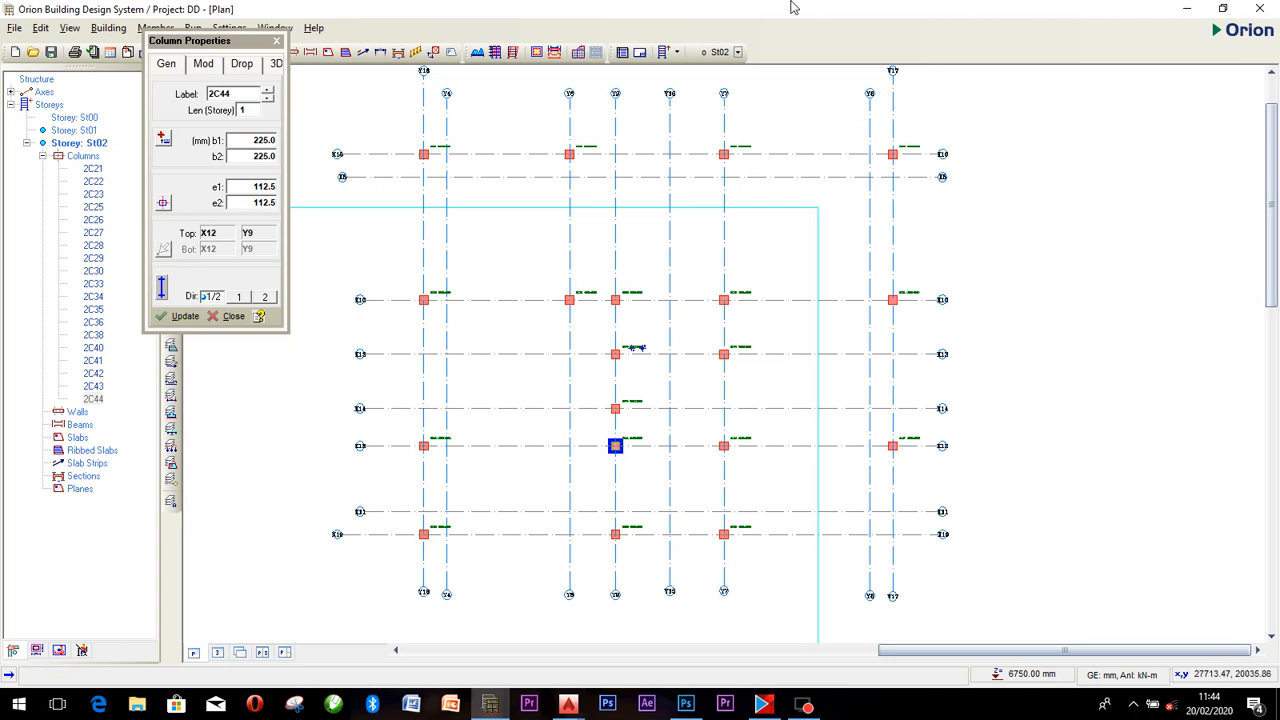
click(278, 40)
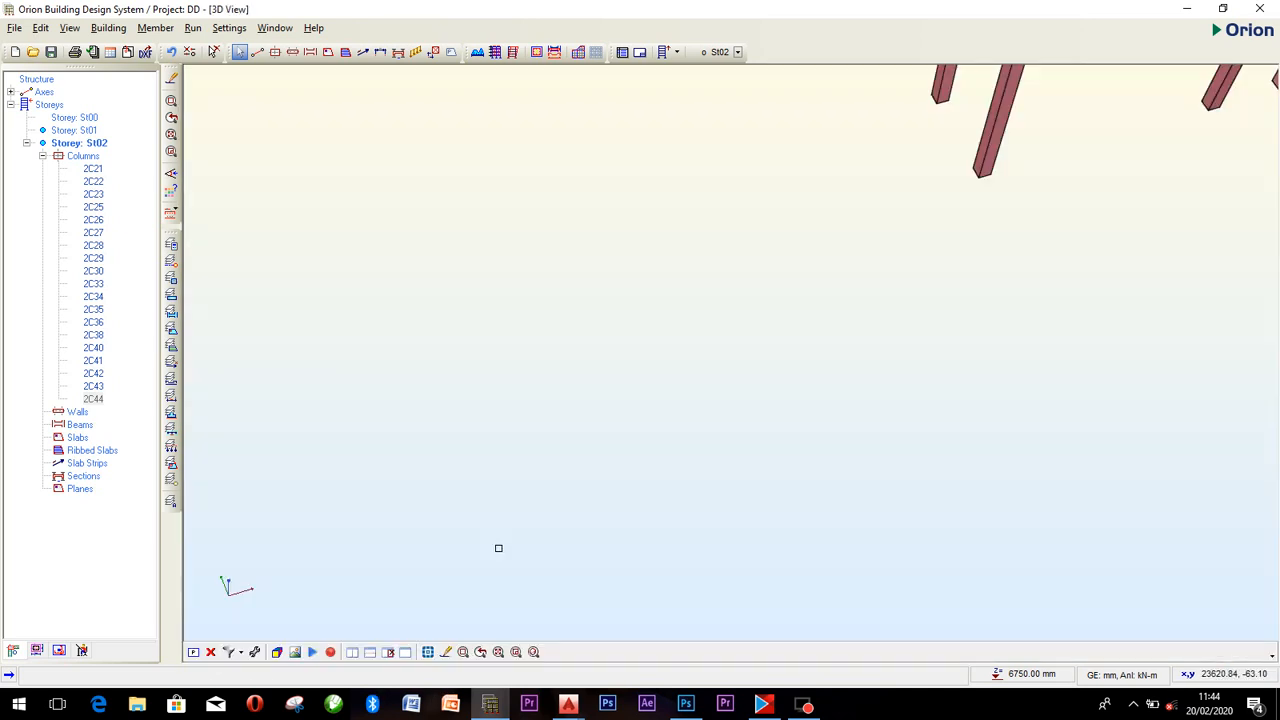
Examine the revised St02 columns above the St01 slabs in the 3D view.
scroll(731, 459, down, 3)
scroll(716, 450, up, 3)
scroll(716, 450, up, 2)
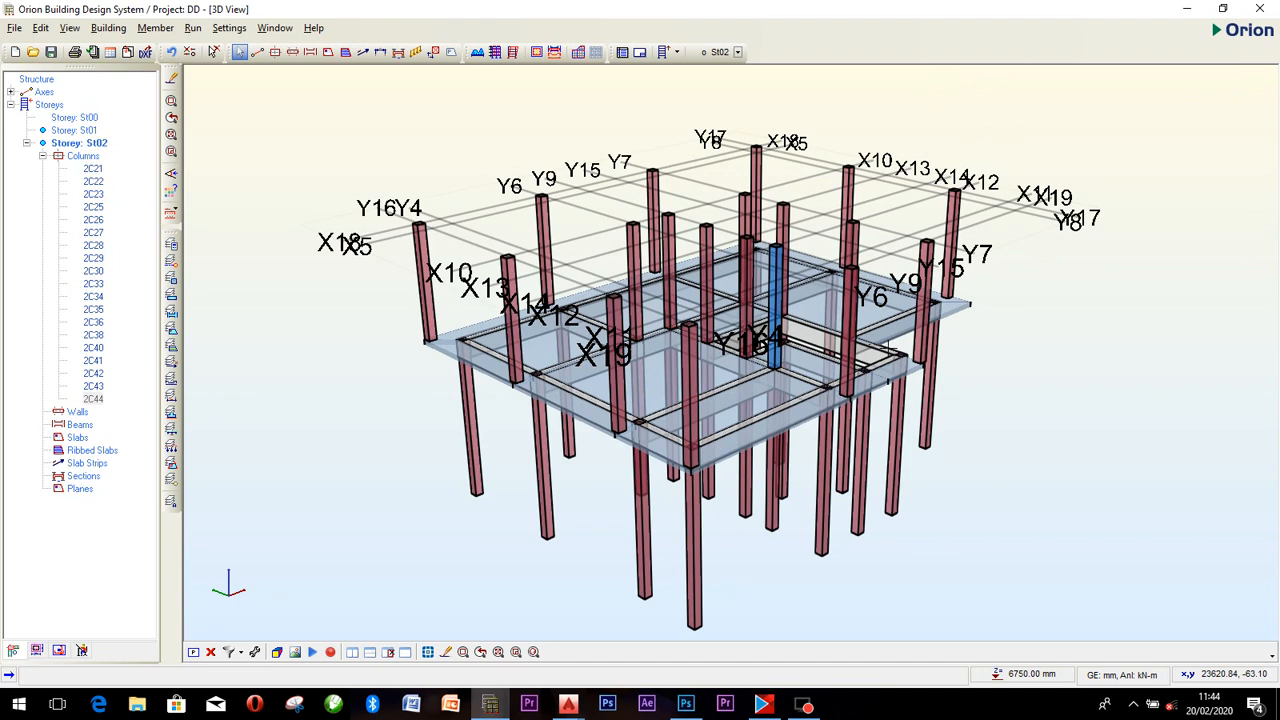
Return from the 3D view to the floor plan and open storey St01.
click(212, 652)
scroll(668, 291, up, 2)
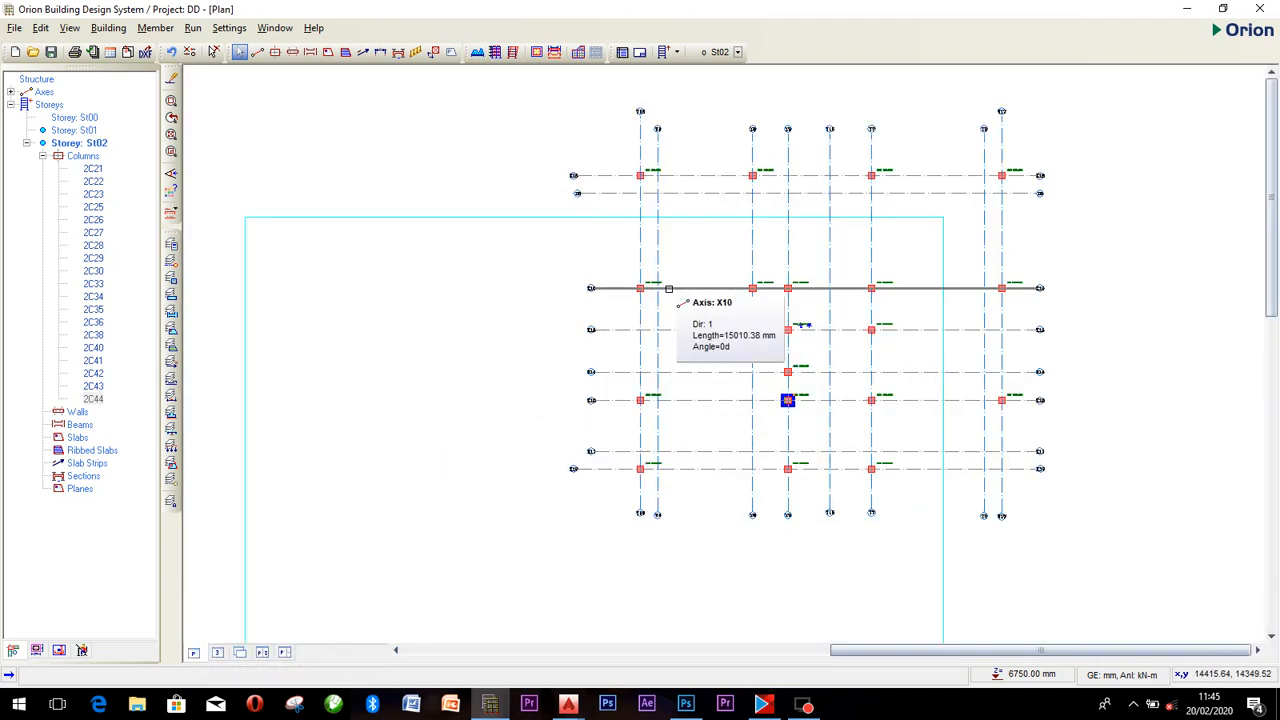
middle_drag(778, 298, 592, 309)
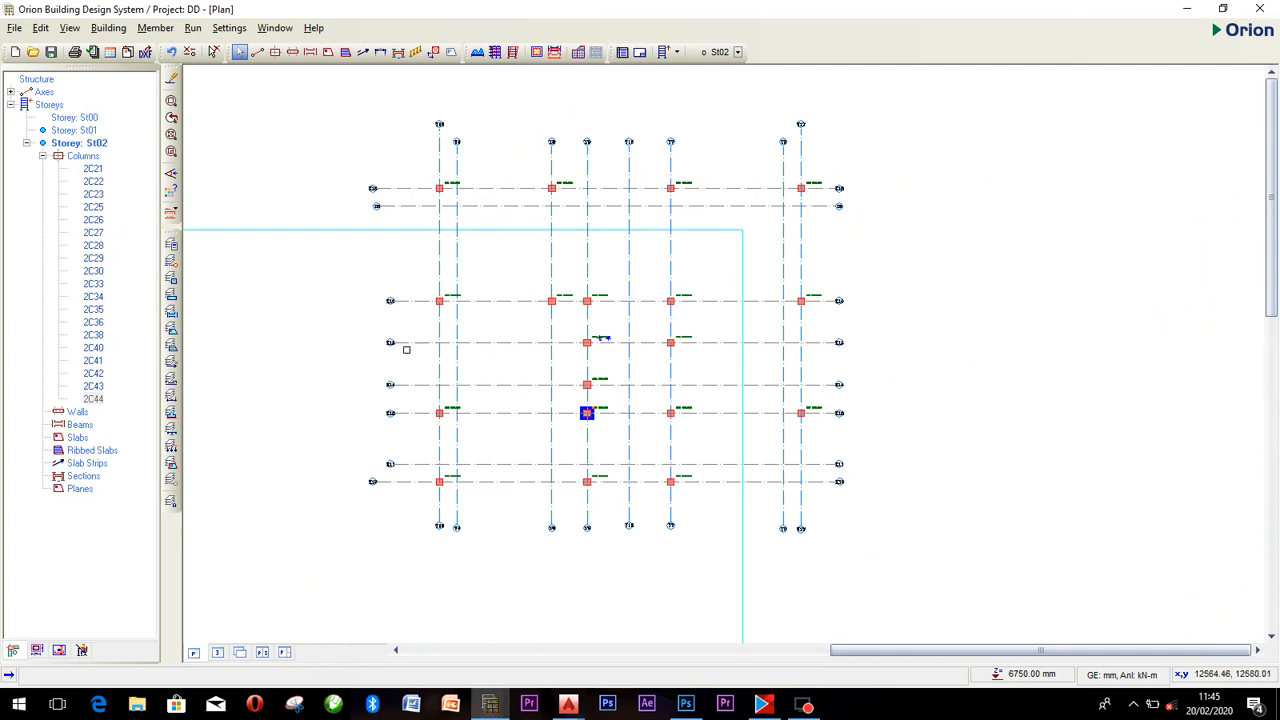
scroll(640, 316, up, 1)
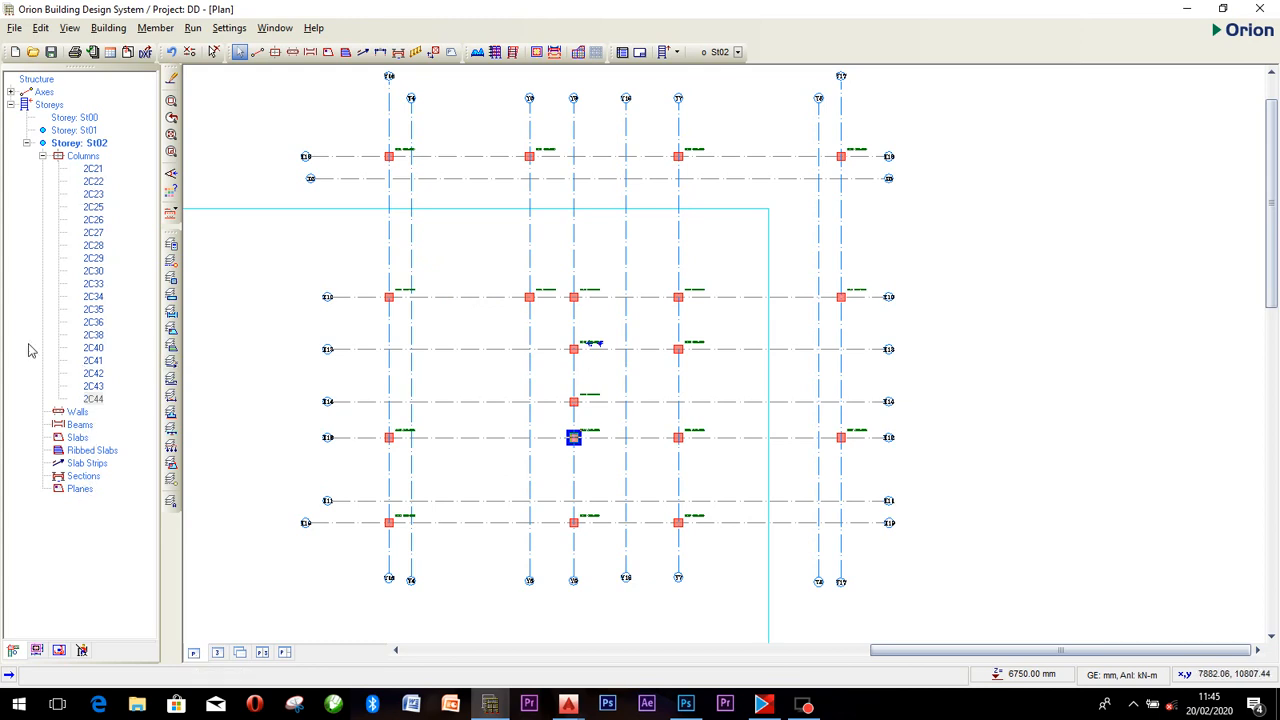
click(80, 131)
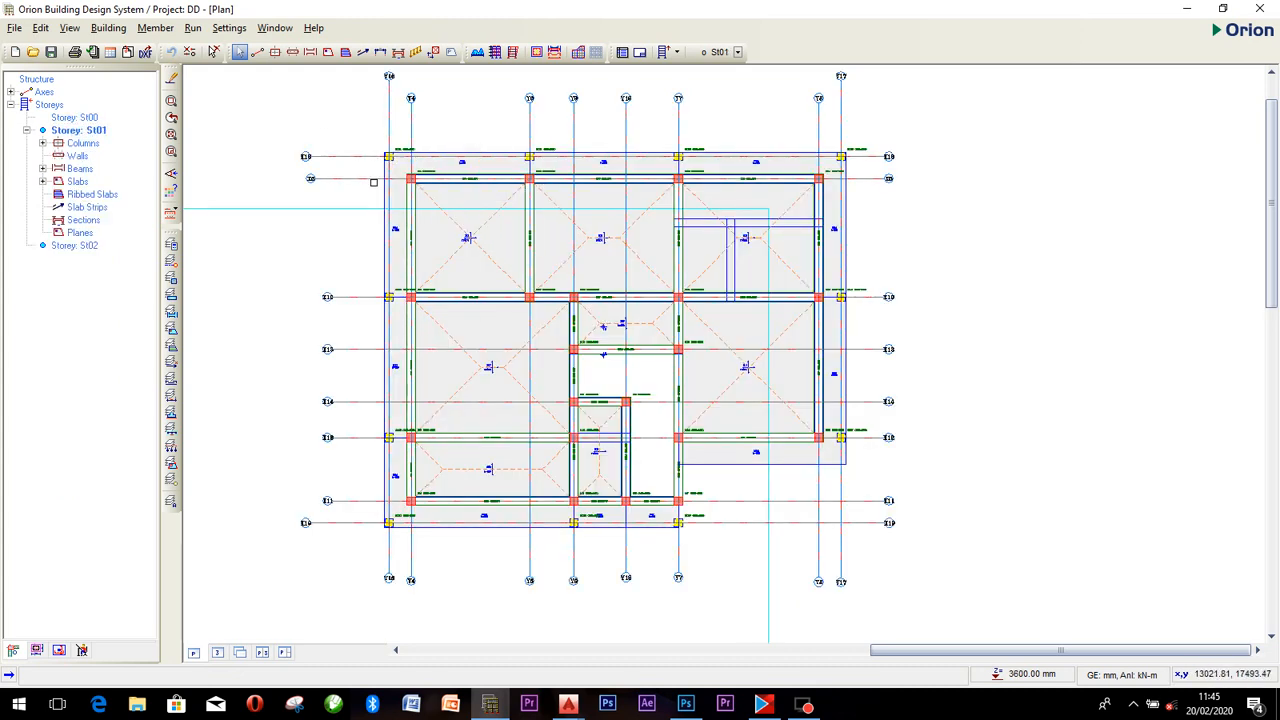
Examine the St02 columns along the outer slab edges of St01 and their alignment with the inner columns.
scroll(536, 178, up, 5)
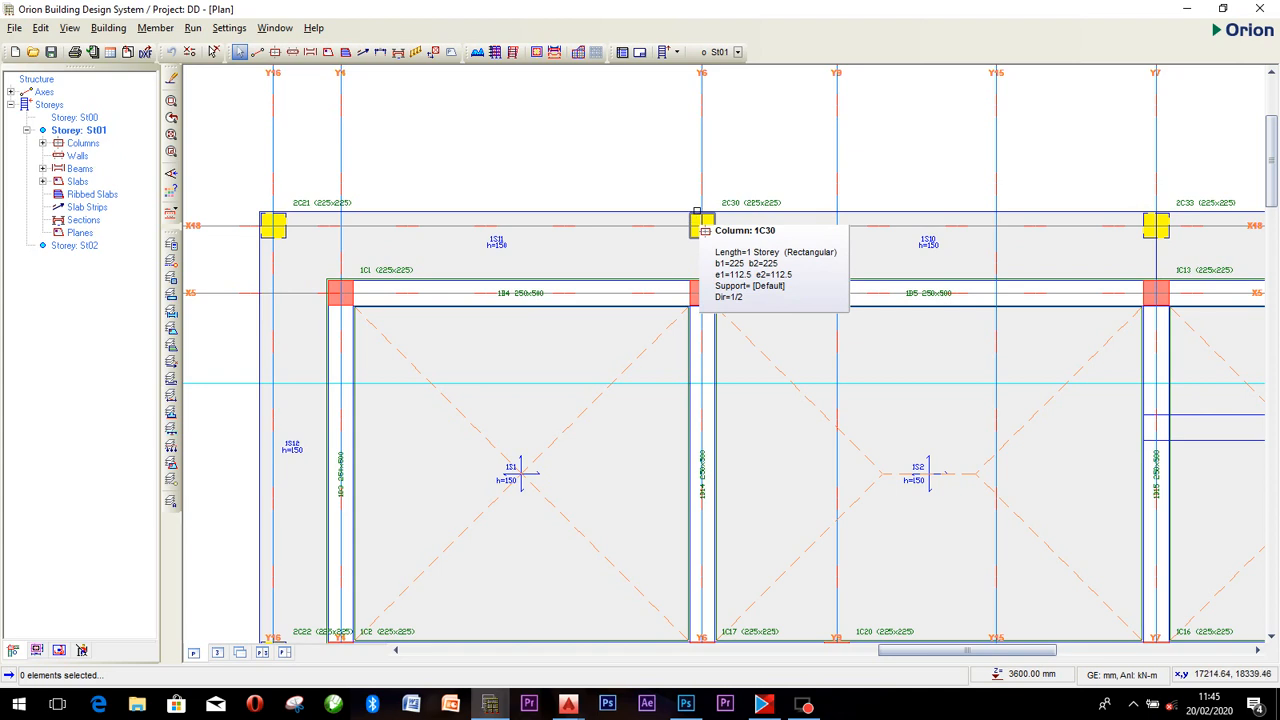
scroll(697, 213, down, 5)
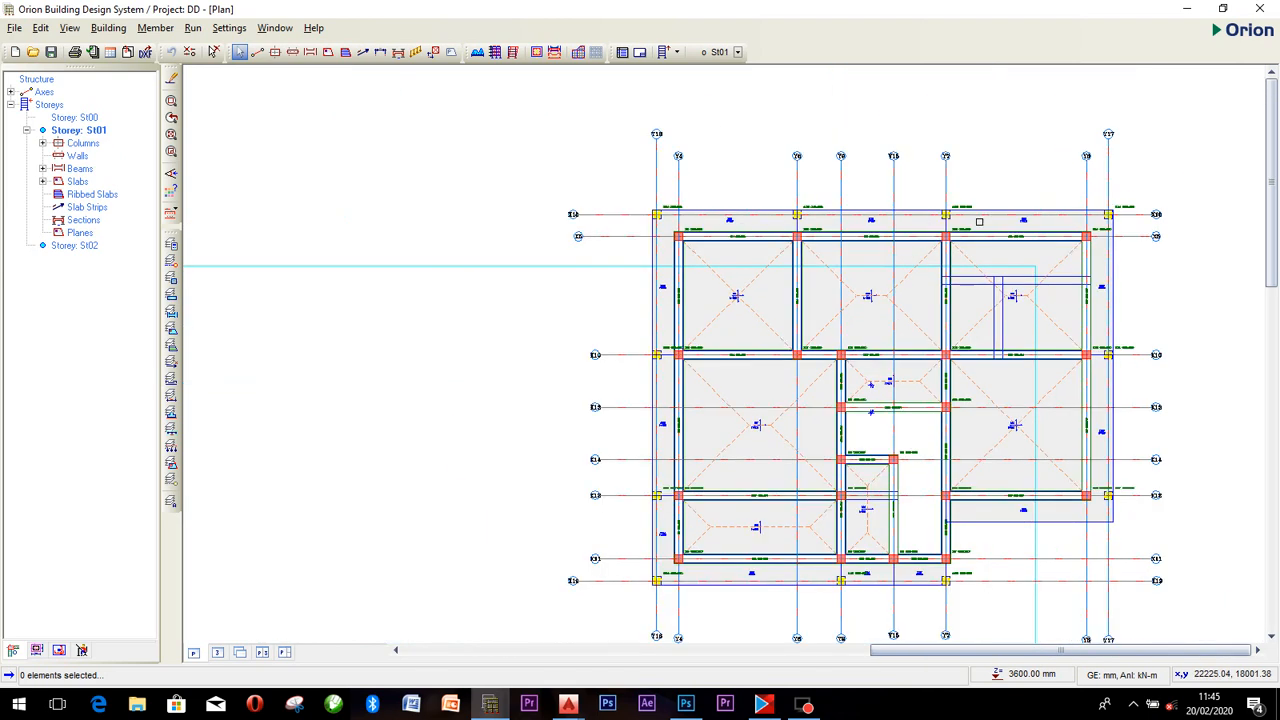
scroll(965, 219, up, 4)
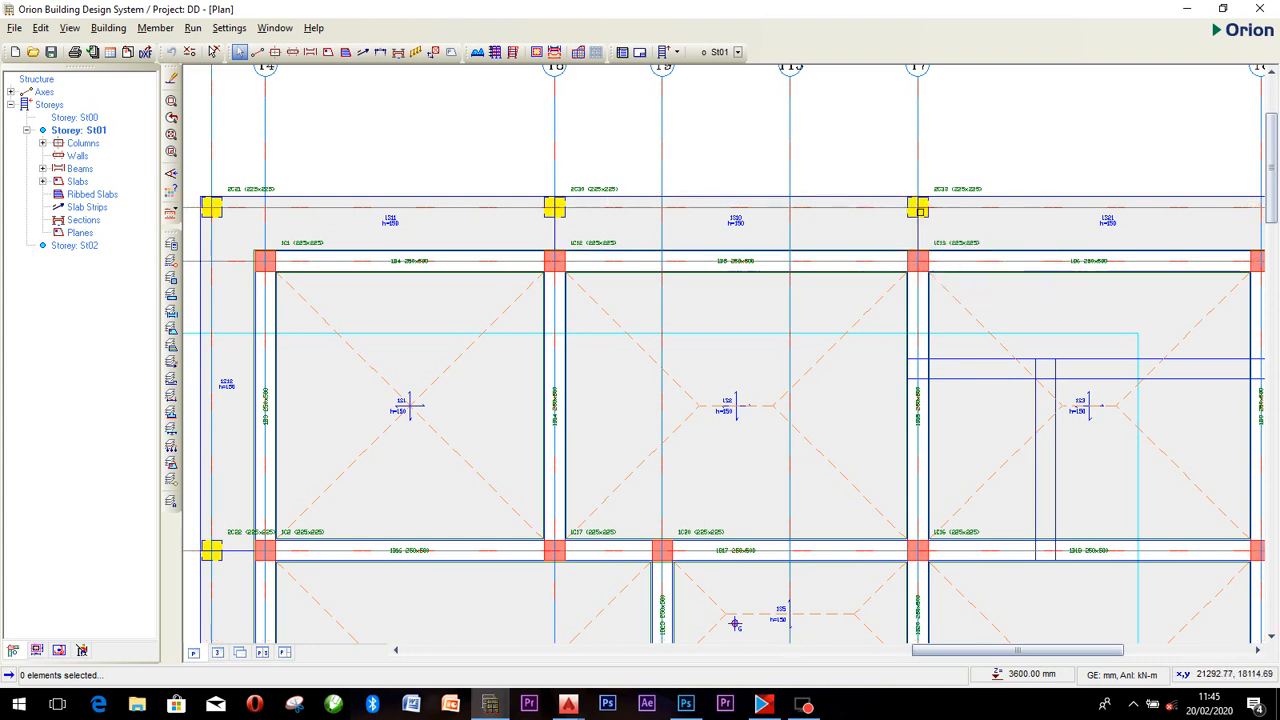
scroll(916, 214, down, 4)
scroll(834, 177, up, 2)
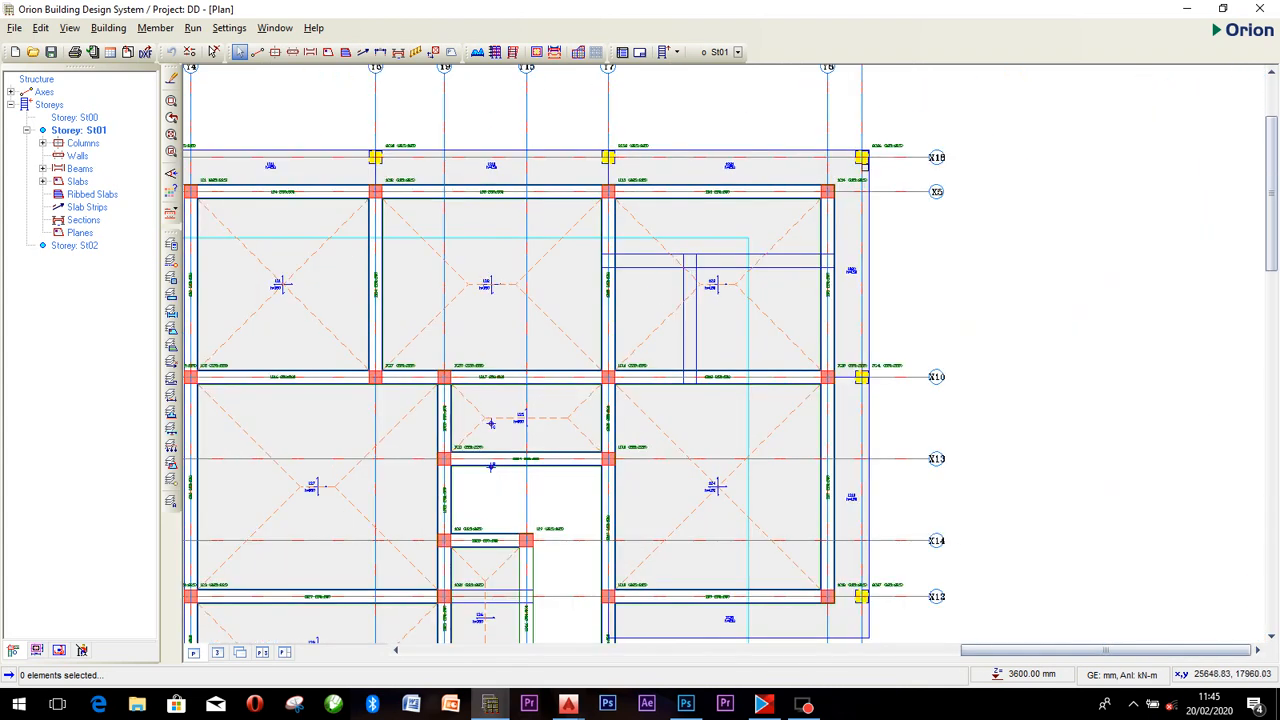
scroll(834, 177, down, 3)
scroll(509, 455, up, 2)
scroll(509, 455, up, 2)
middle_drag(525, 275, 510, 474)
scroll(509, 414, down, 2)
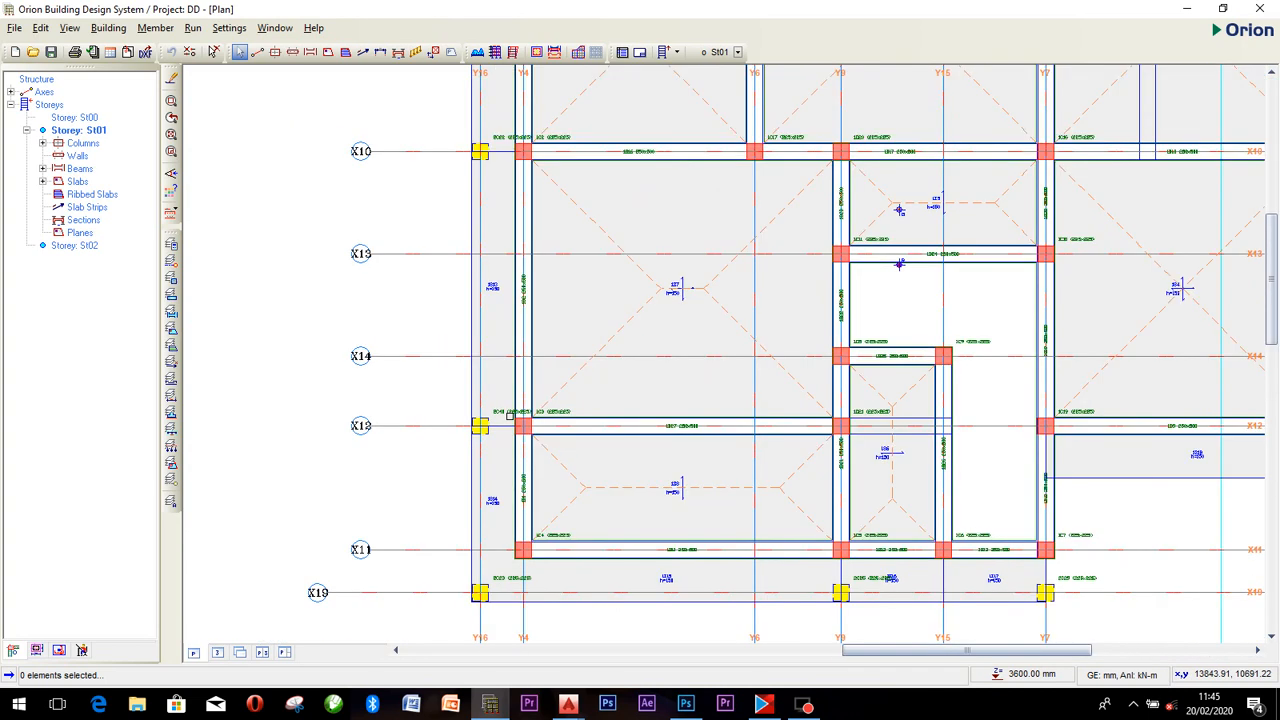
middle_drag(505, 296, 502, 493)
scroll(498, 175, up, 2)
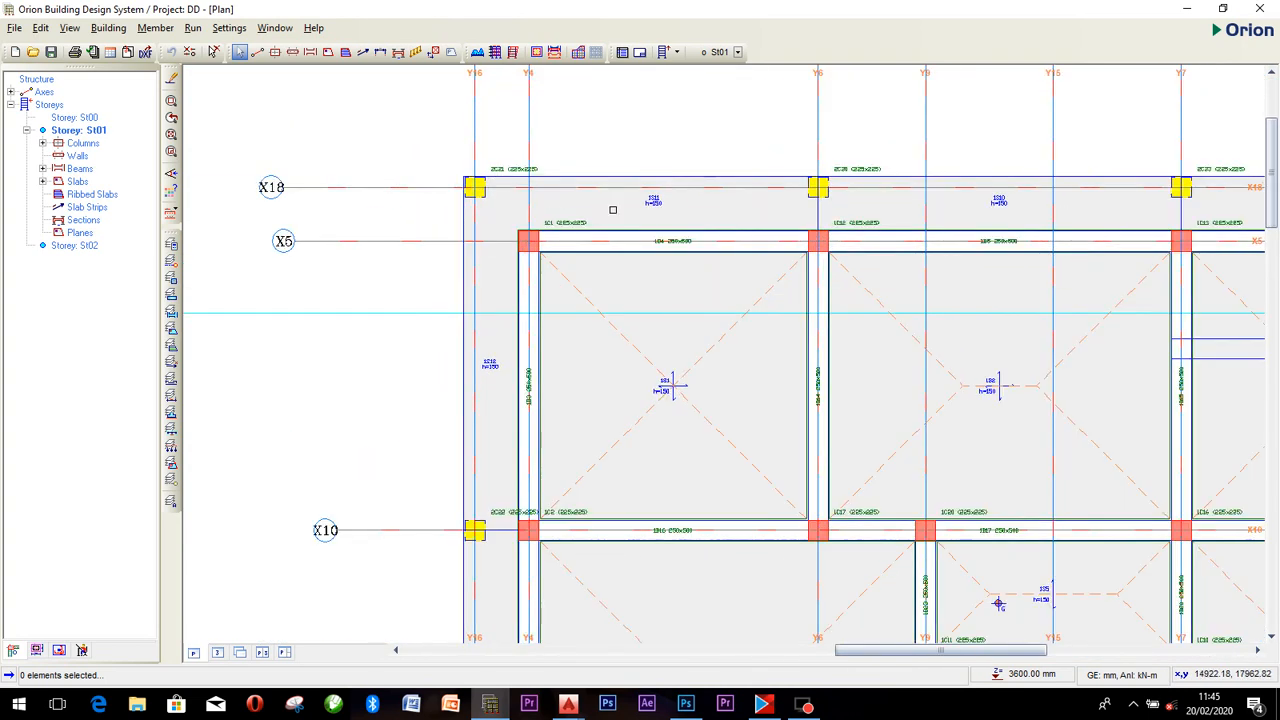
middle_drag(672, 234, 638, 275)
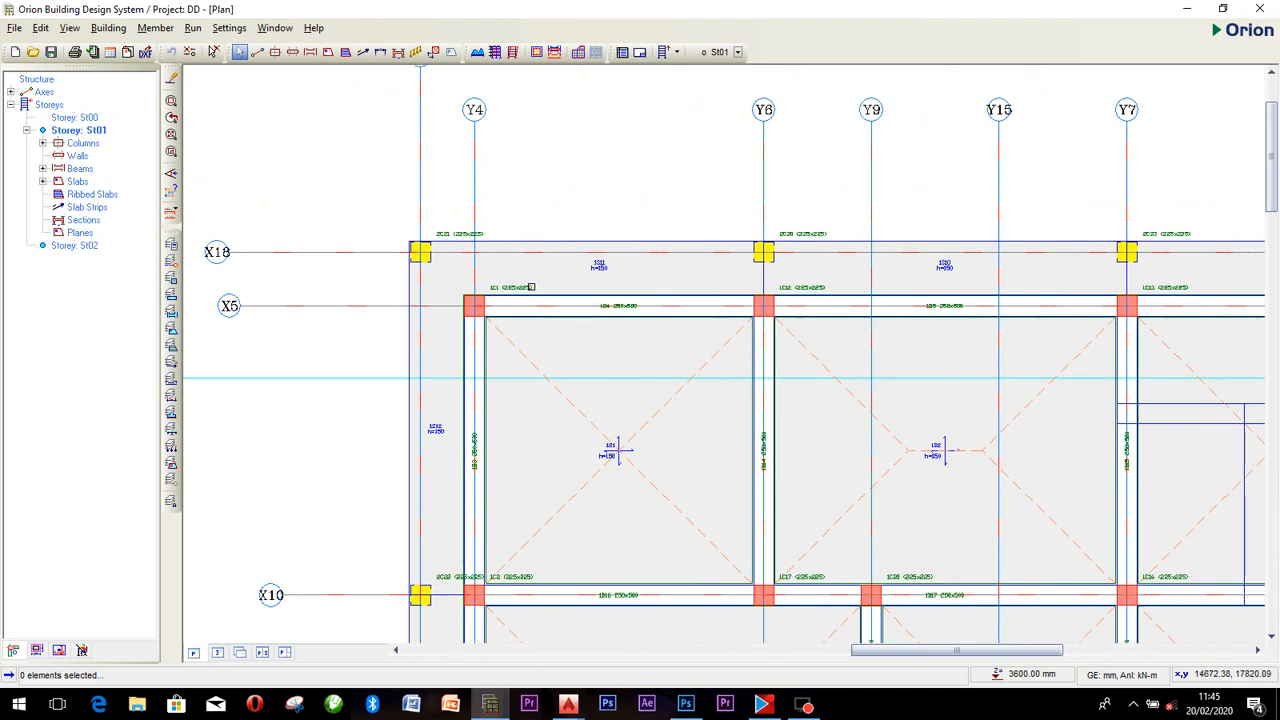
scroll(531, 288, up, 2)
scroll(640, 278, down, 2)
mouse_move(810, 258)
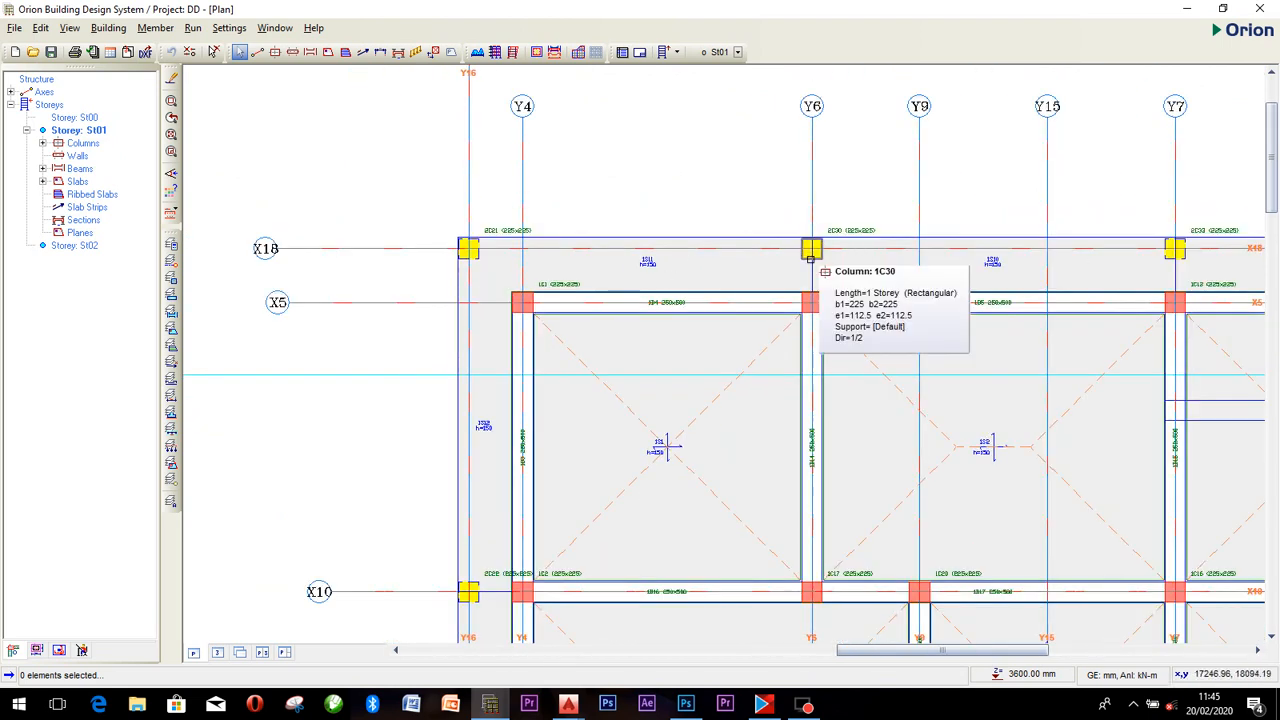
scroll(825, 268, up, 1)
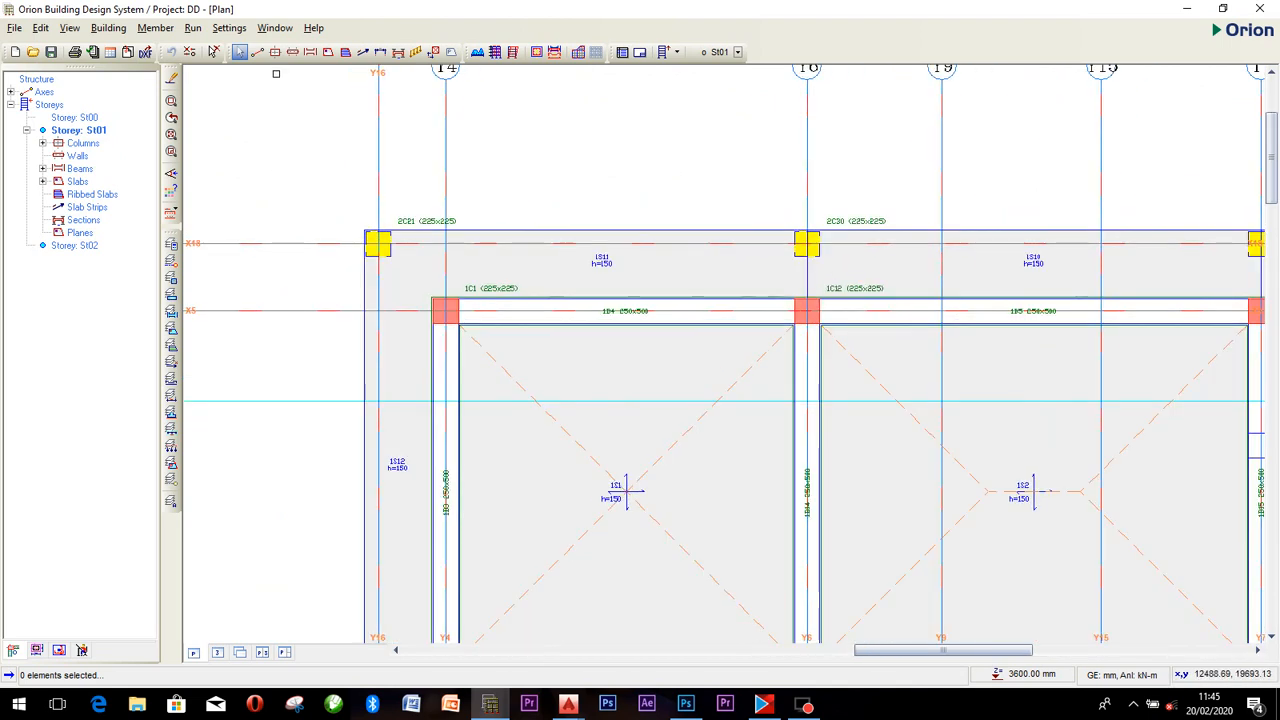
Insert 250 x 500 mm beams on Y6 between X5 and X18, and diagonally from X5/Y4 to the corner column at X18/Y16.
click(311, 54)
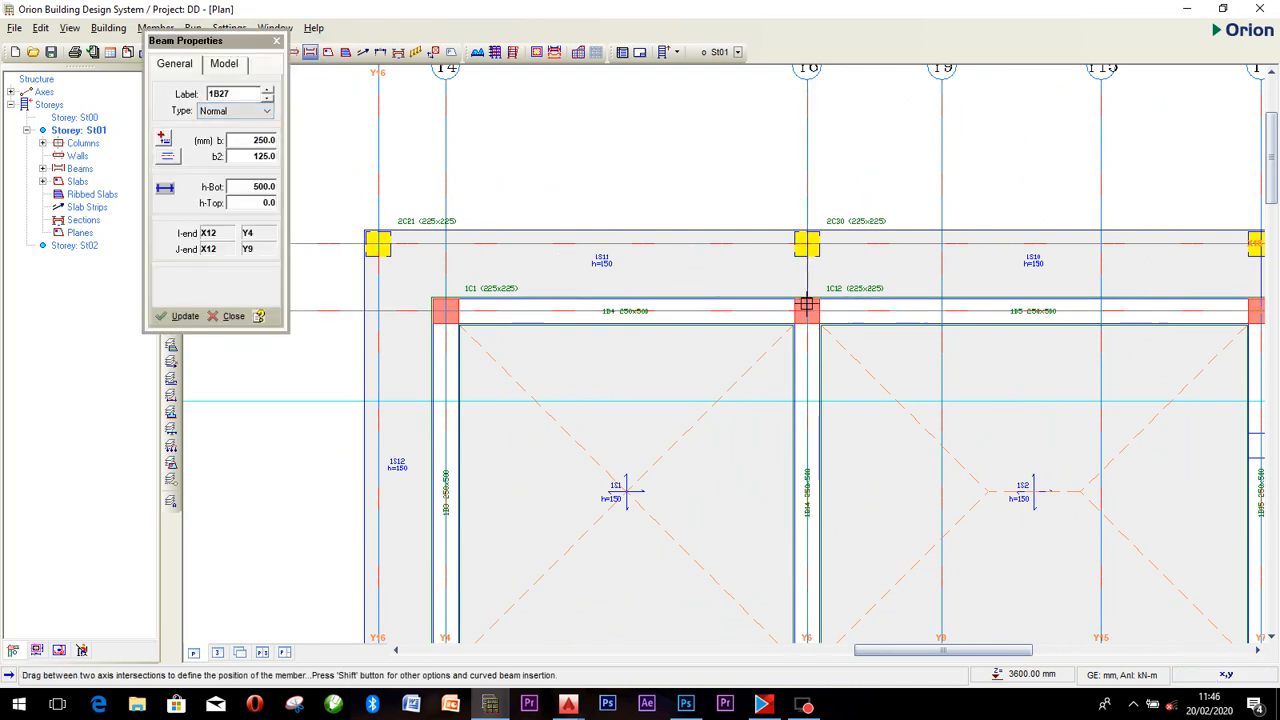
drag(805, 304, 806, 246)
scroll(806, 246, down, 1)
drag(519, 299, 463, 244)
Insert 250 x 500 mm beams on axes X10 and X12, each between Y4 and Y16.
scroll(463, 244, down, 2)
drag(501, 463, 466, 462)
scroll(521, 480, down, 2)
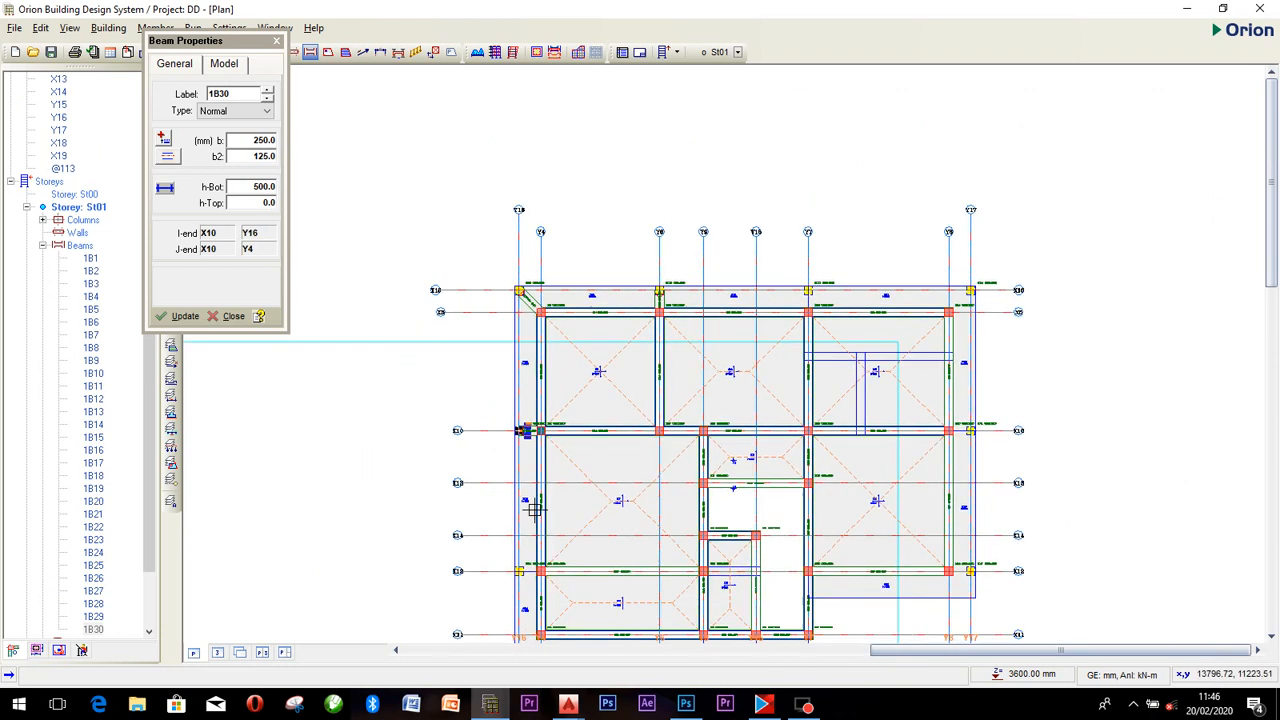
scroll(540, 503, up, 3)
drag(562, 472, 509, 472)
Switch to Photoshop and examine the overhanging slab, edge beam and column reinforcement in the building photo.
click(688, 705)
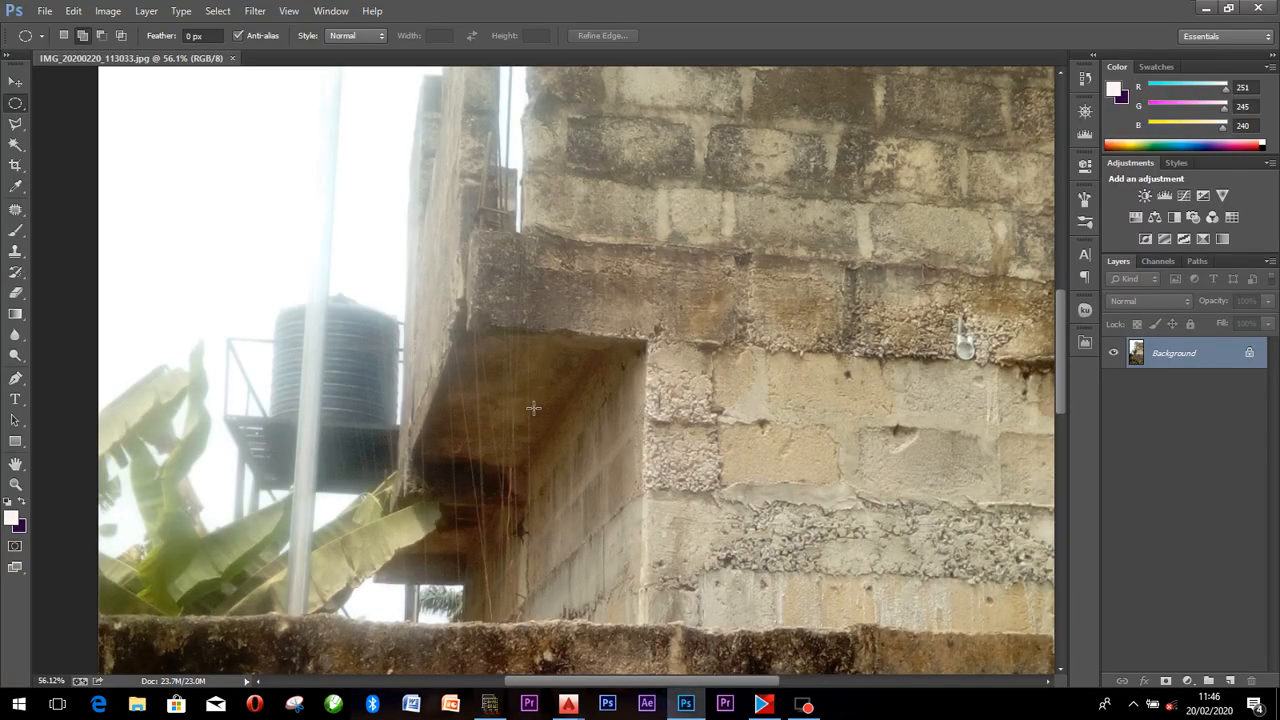
alt+scroll(463, 557, up, 1)
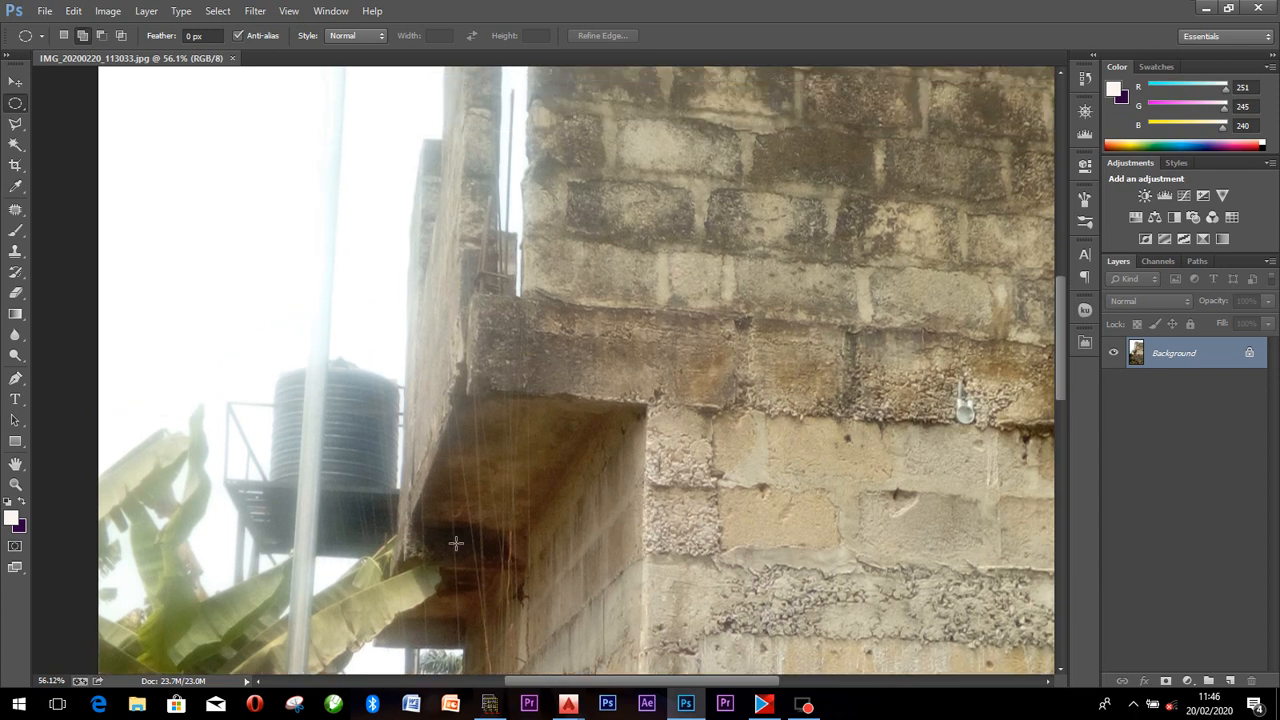
alt+scroll(458, 548, up, 2)
alt+scroll(456, 541, up, 1)
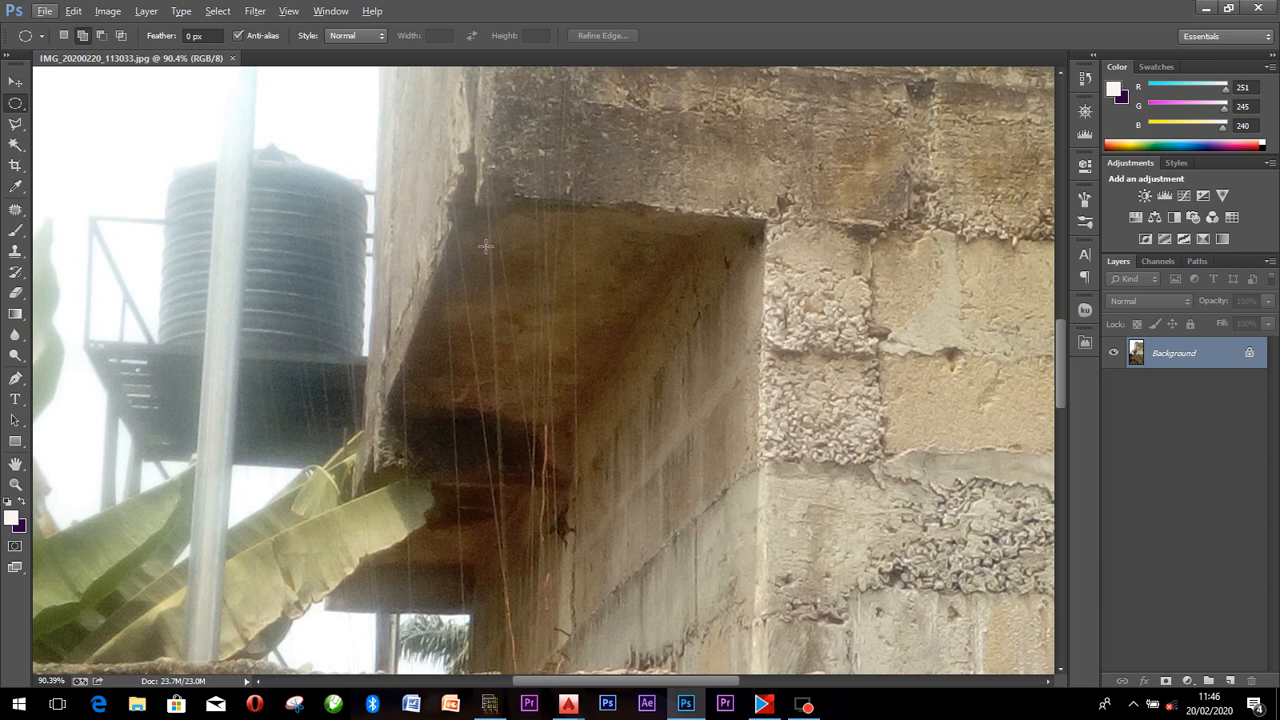
scroll(461, 401, down, 1)
scroll(771, 309, up, 4)
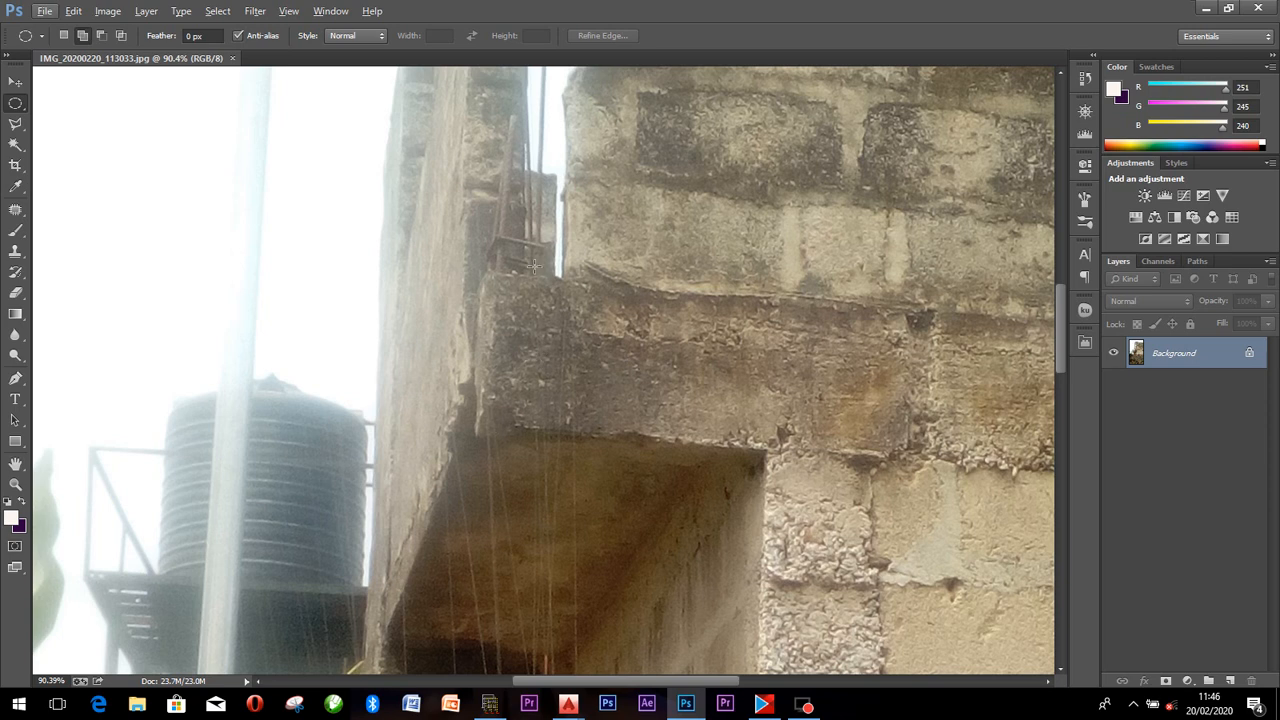
scroll(532, 273, up, 3)
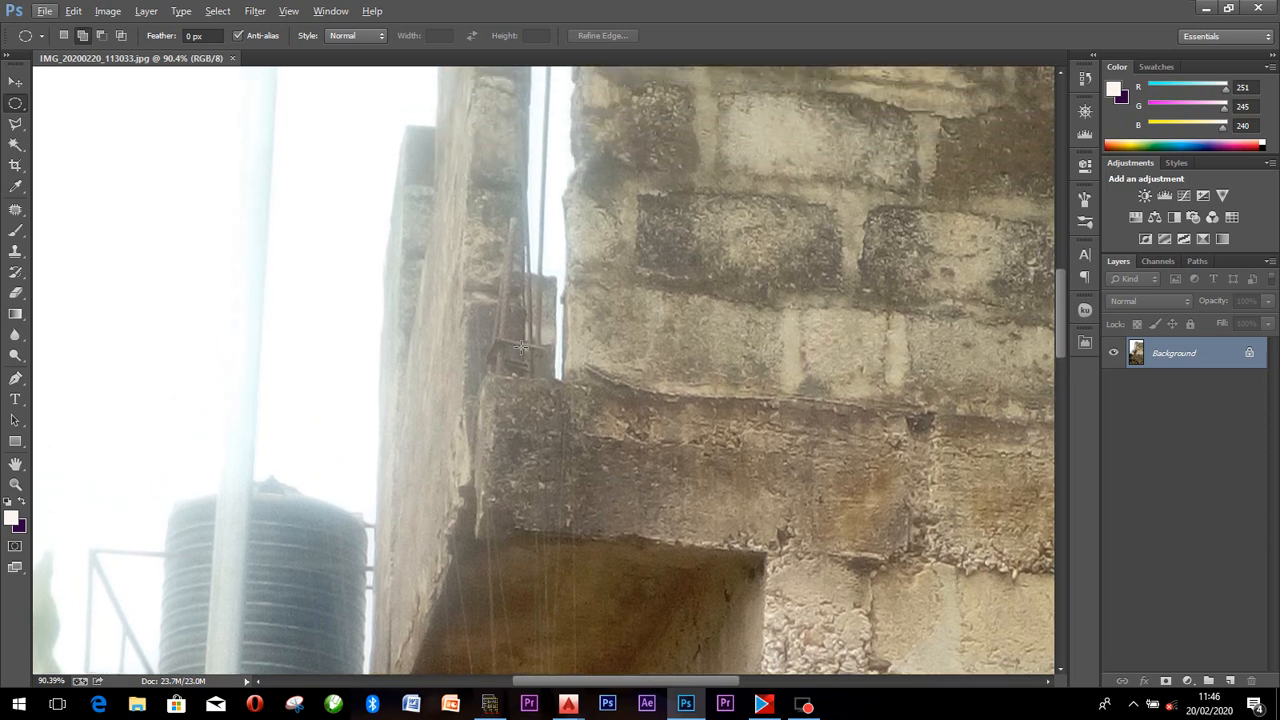
scroll(522, 310, up, 3)
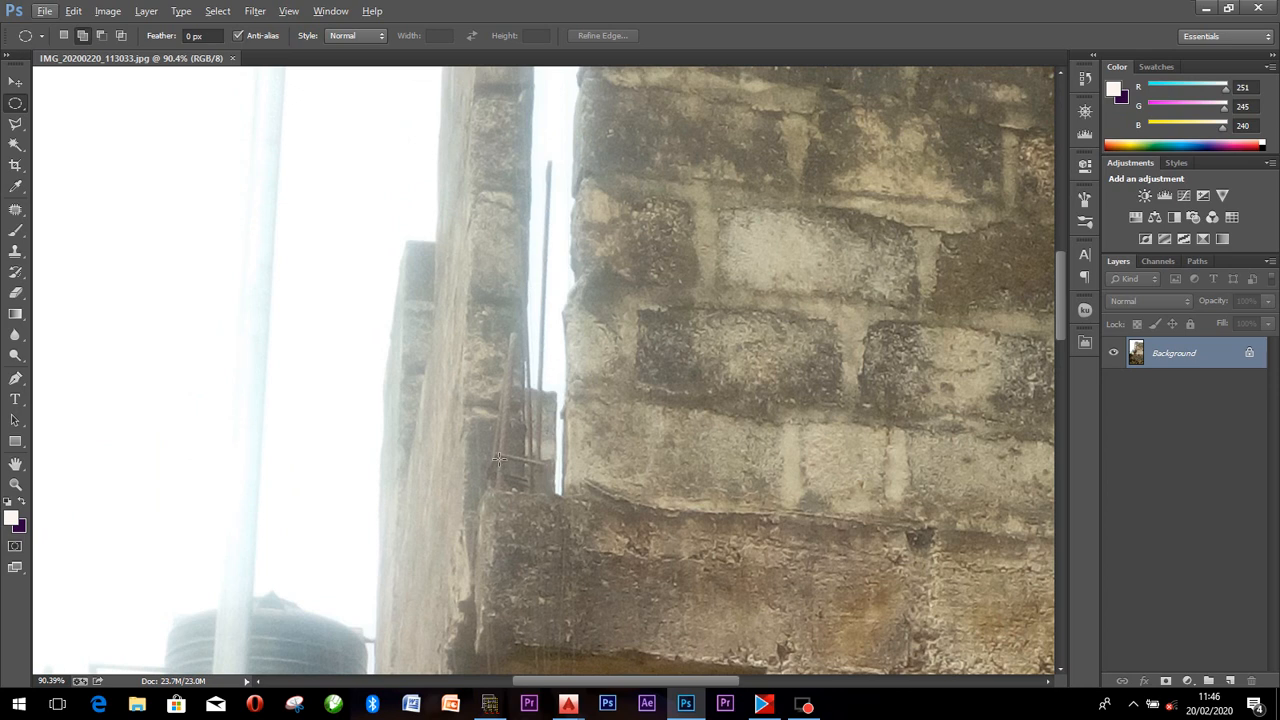
scroll(547, 418, down, 2)
scroll(536, 173, up, 2)
scroll(525, 533, down, 9)
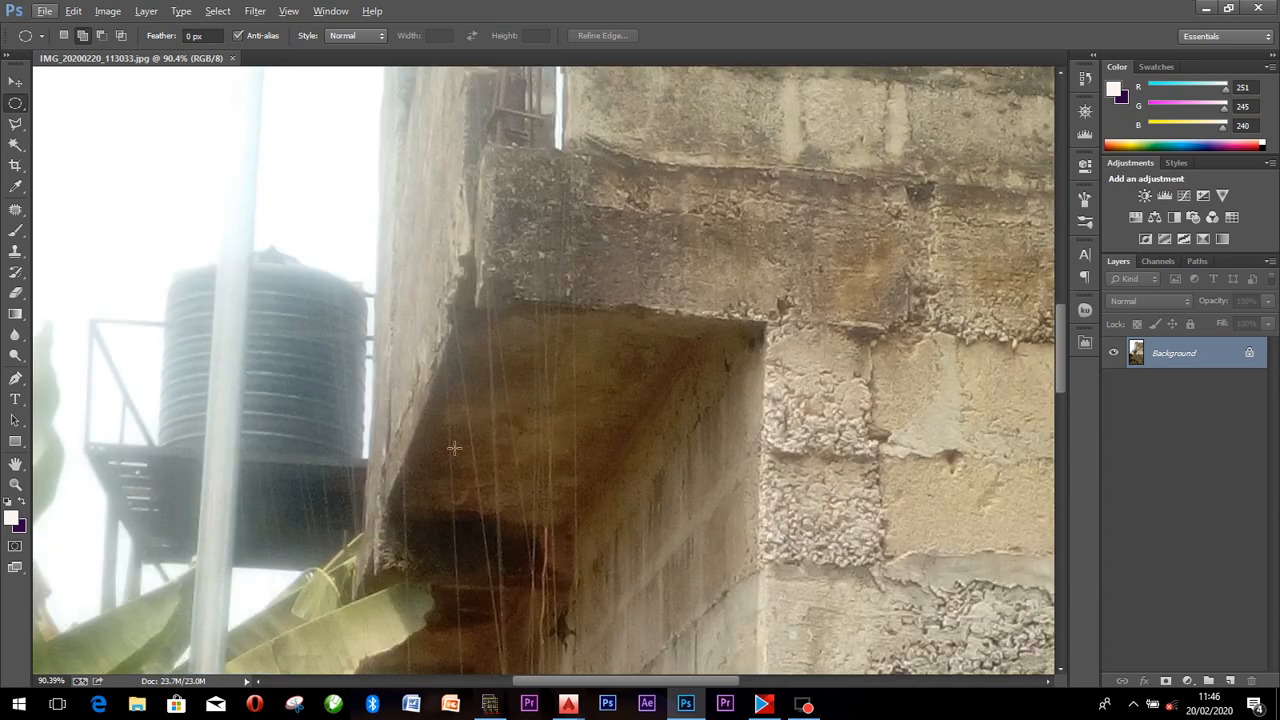
scroll(508, 451, down, 5)
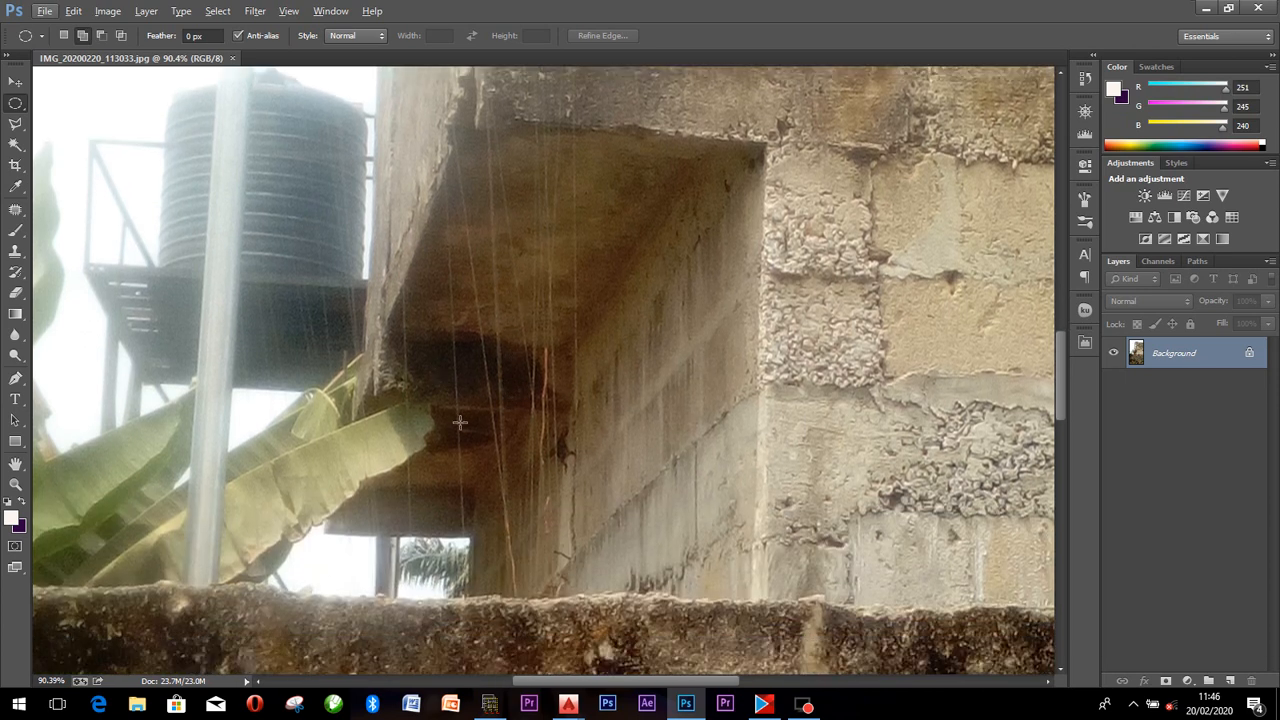
scroll(490, 323, up, 2)
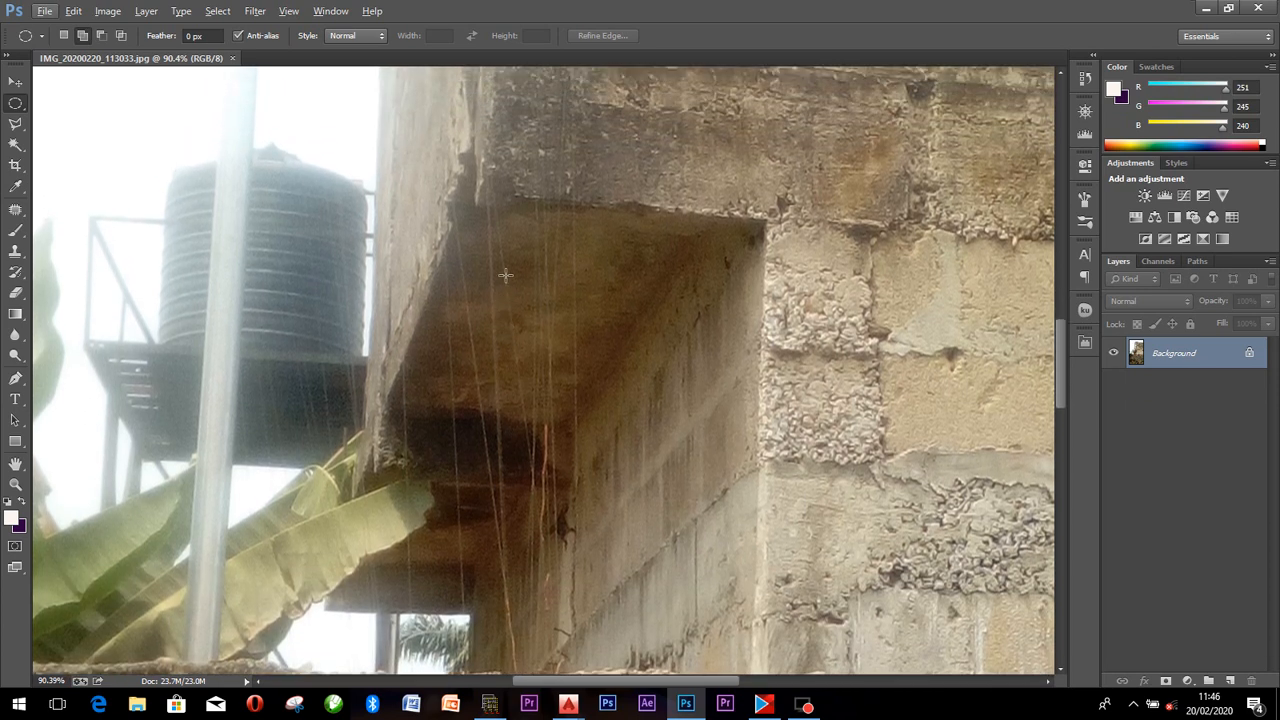
scroll(507, 279, up, 4)
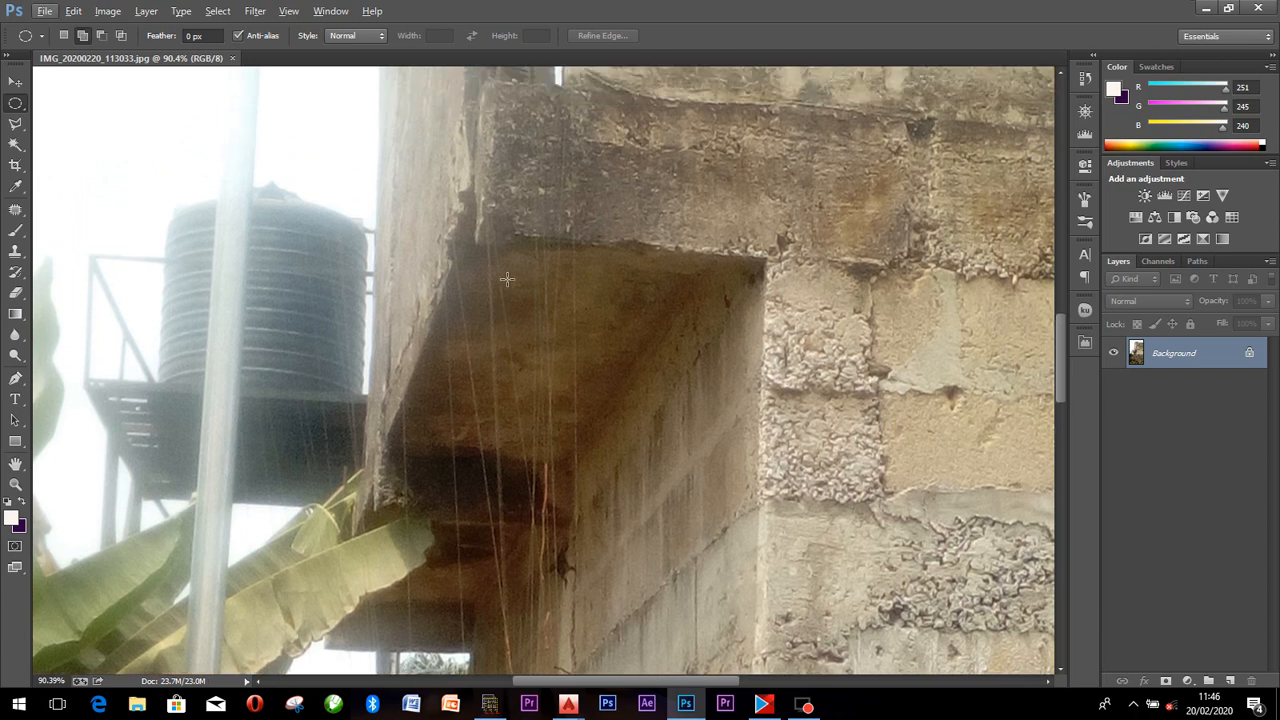
scroll(729, 259, down, 2)
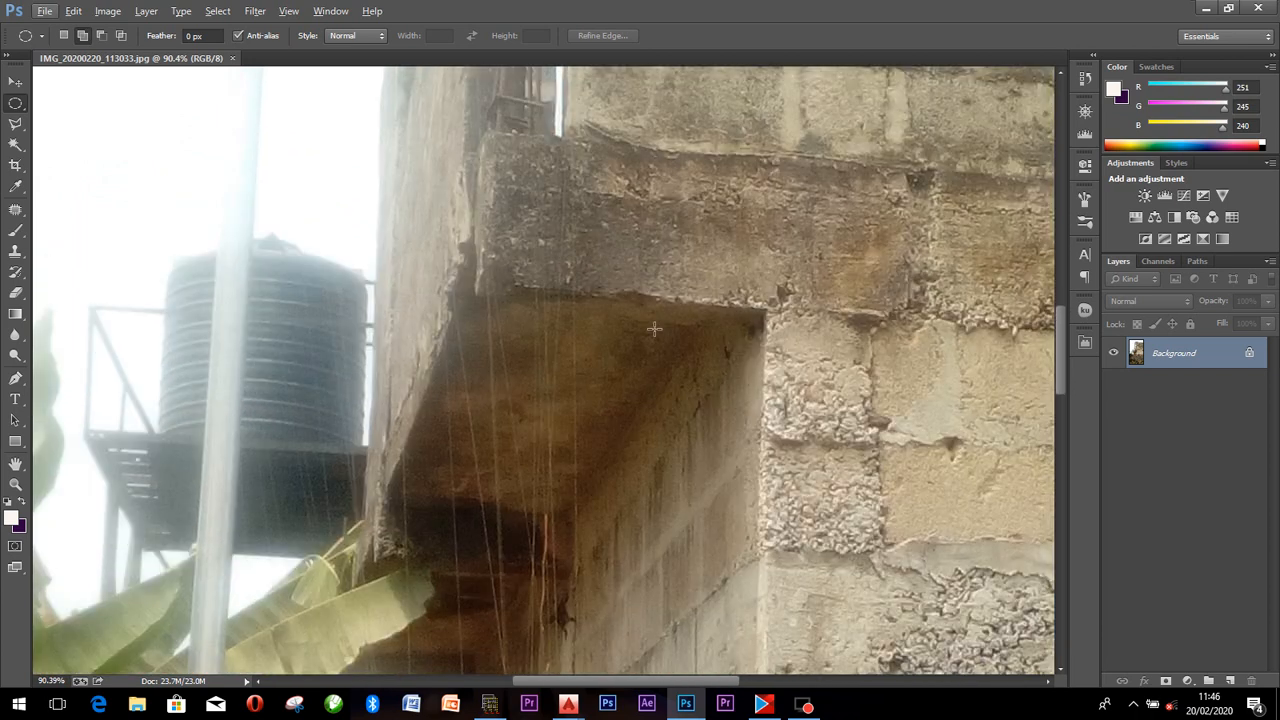
scroll(640, 329, down, 3)
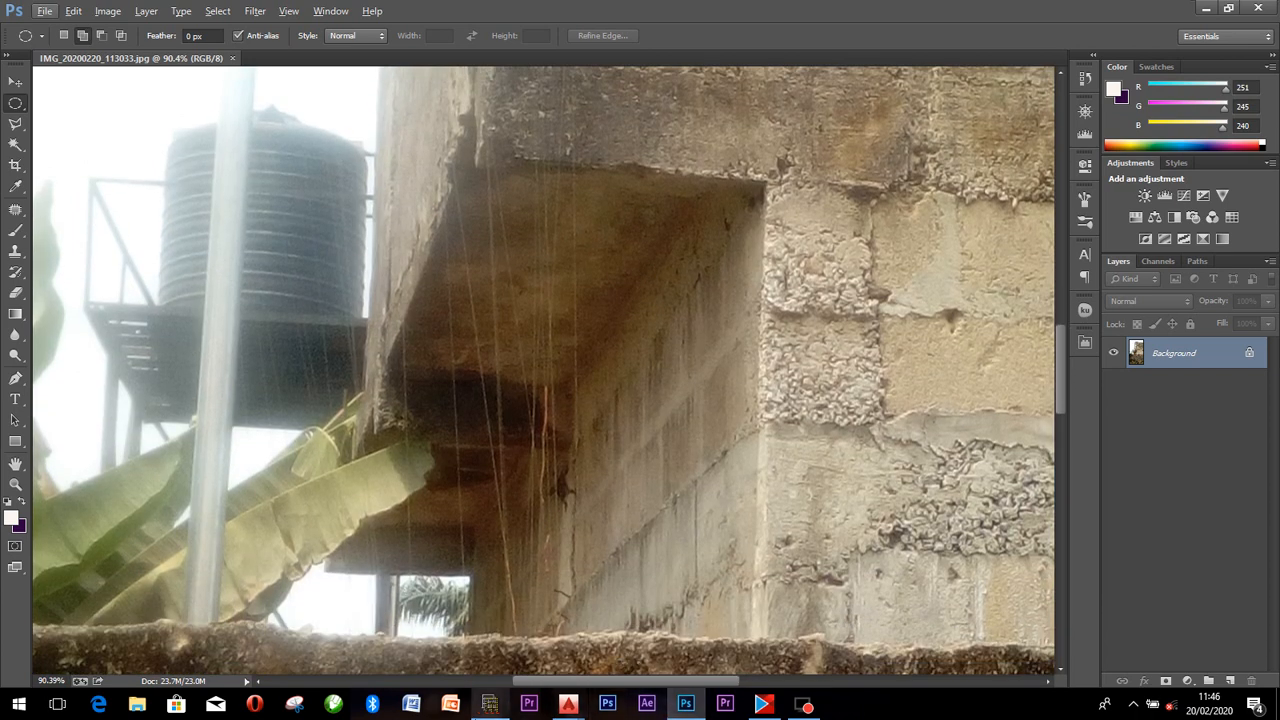
Switch back to Orion and insert a diagonal 250 x 500 mm beam from X11/Y4 to the corner column at X19/Y16.
click(489, 704)
scroll(619, 398, down, 3)
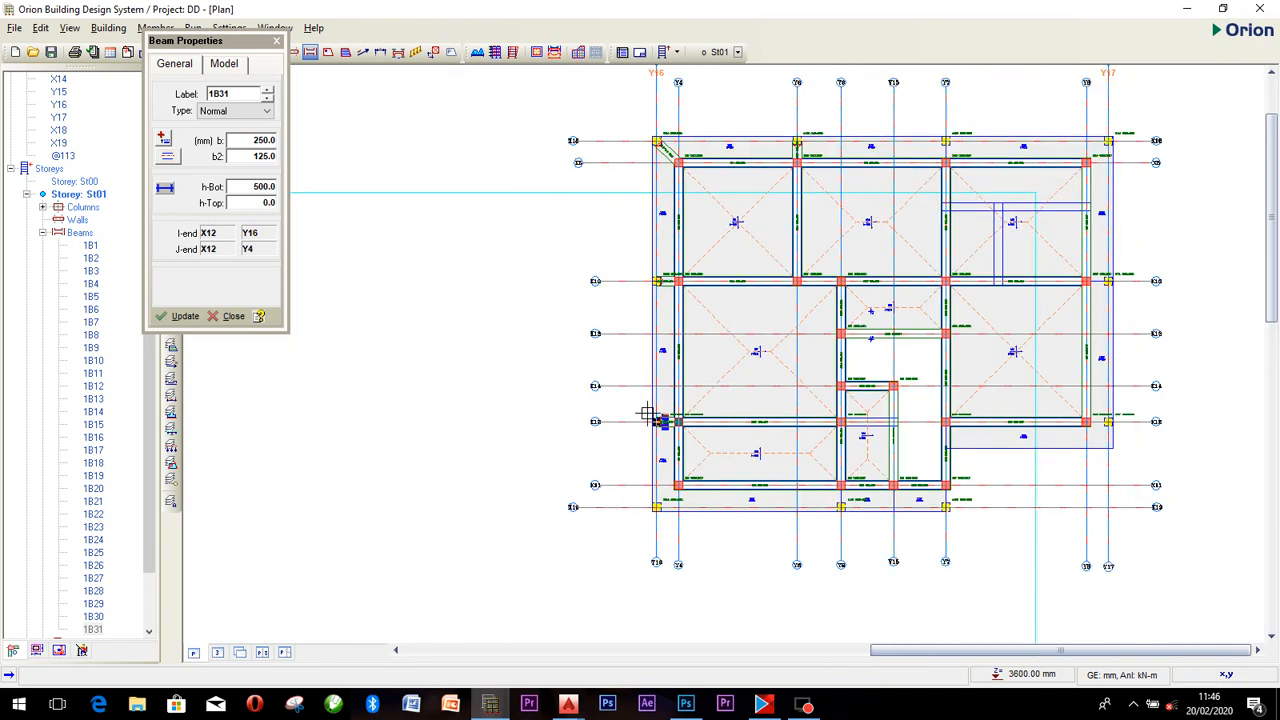
middle_drag(925, 411, 762, 418)
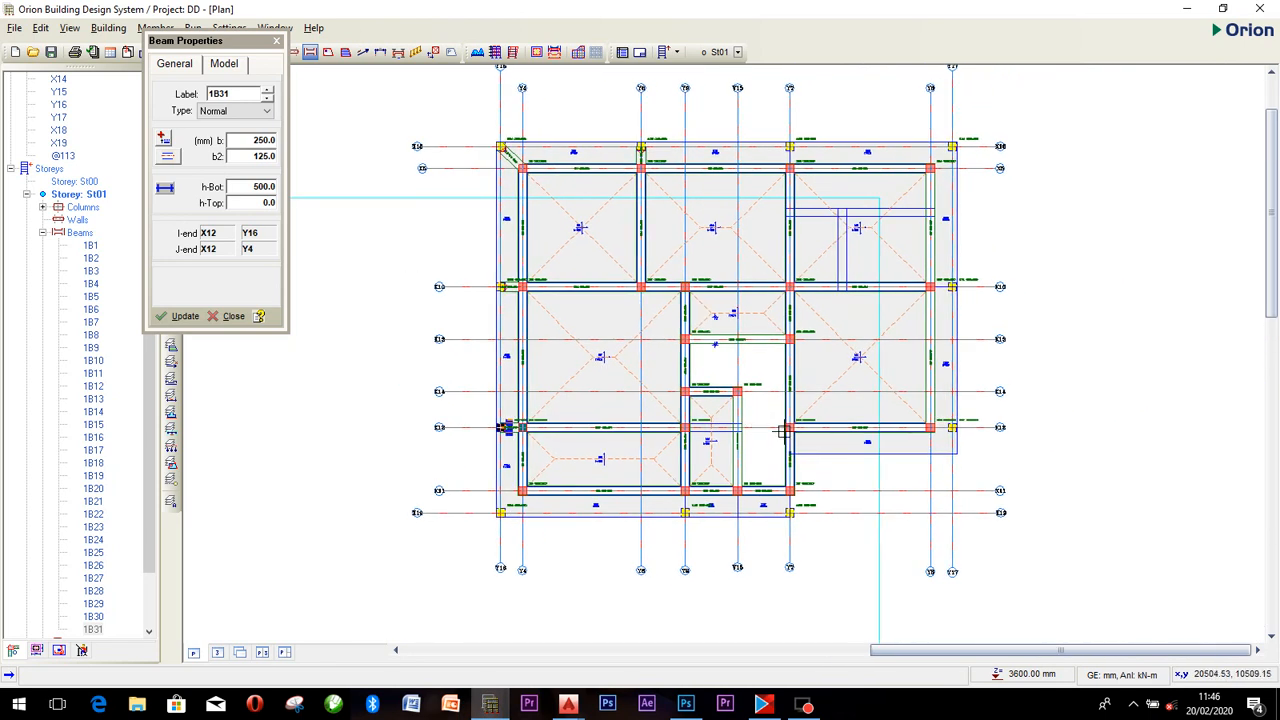
scroll(457, 528, up, 5)
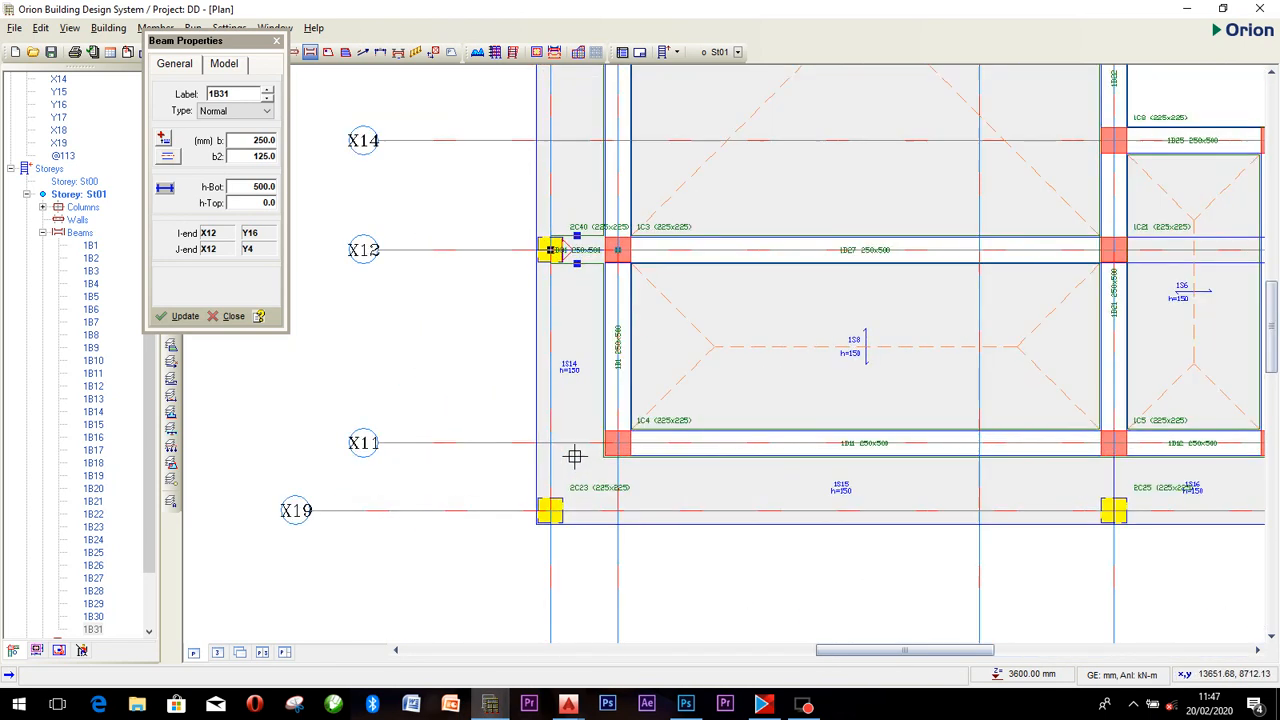
click(628, 438)
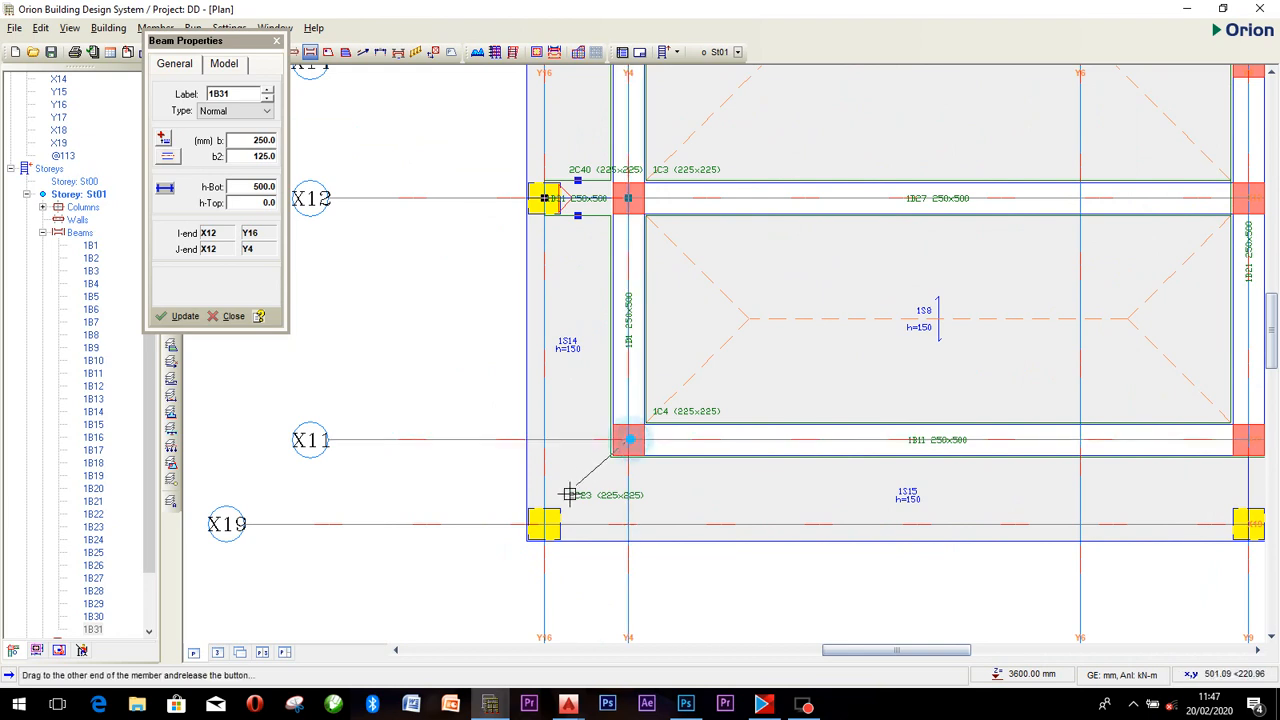
click(544, 524)
scroll(544, 524, down, 3)
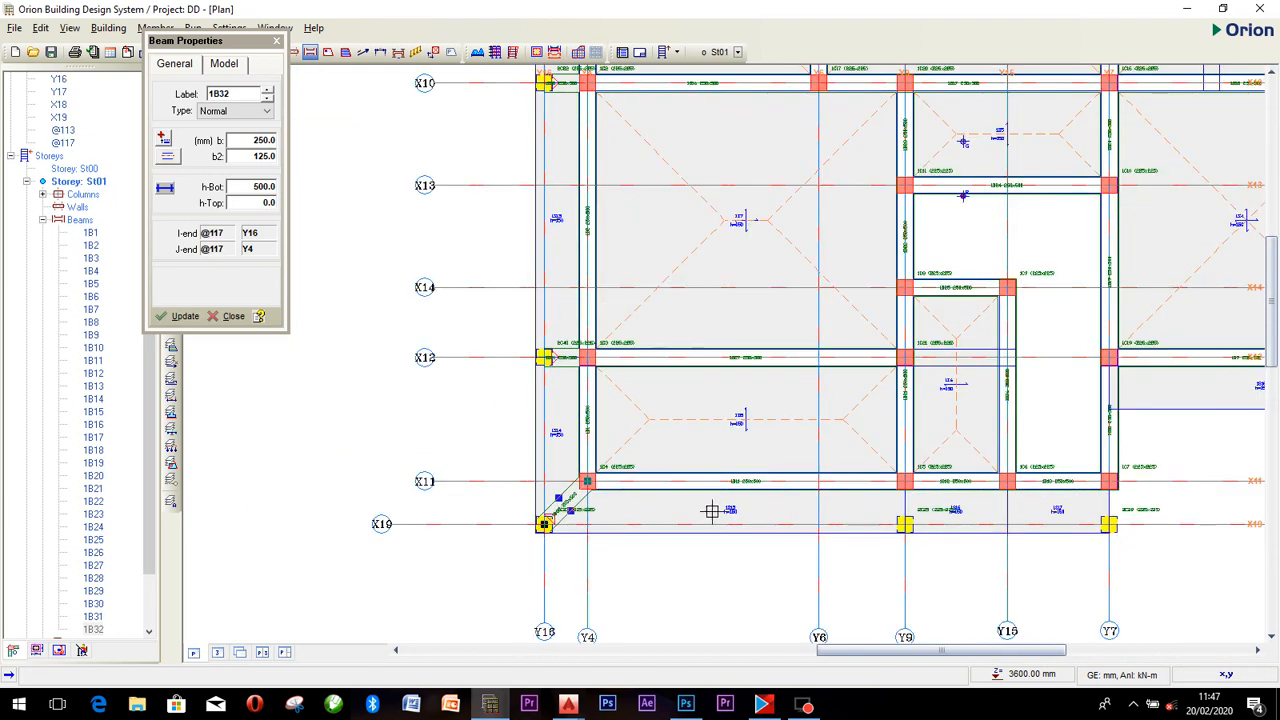
Insert 250 x 500 mm beams on axes Y9 and Y7, each between X11 and X19.
middle_drag(710, 474, 565, 446)
scroll(757, 498, up, 4)
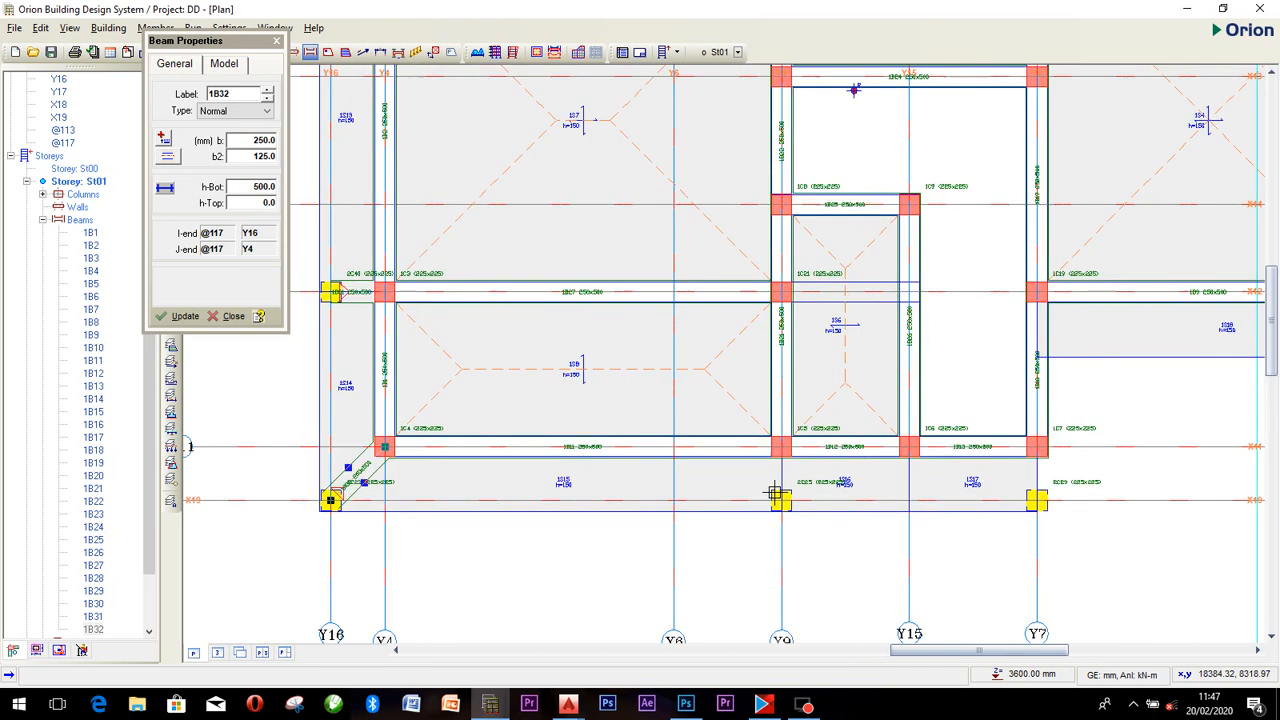
drag(785, 420, 785, 504)
scroll(785, 504, down, 2)
middle_drag(938, 486, 738, 498)
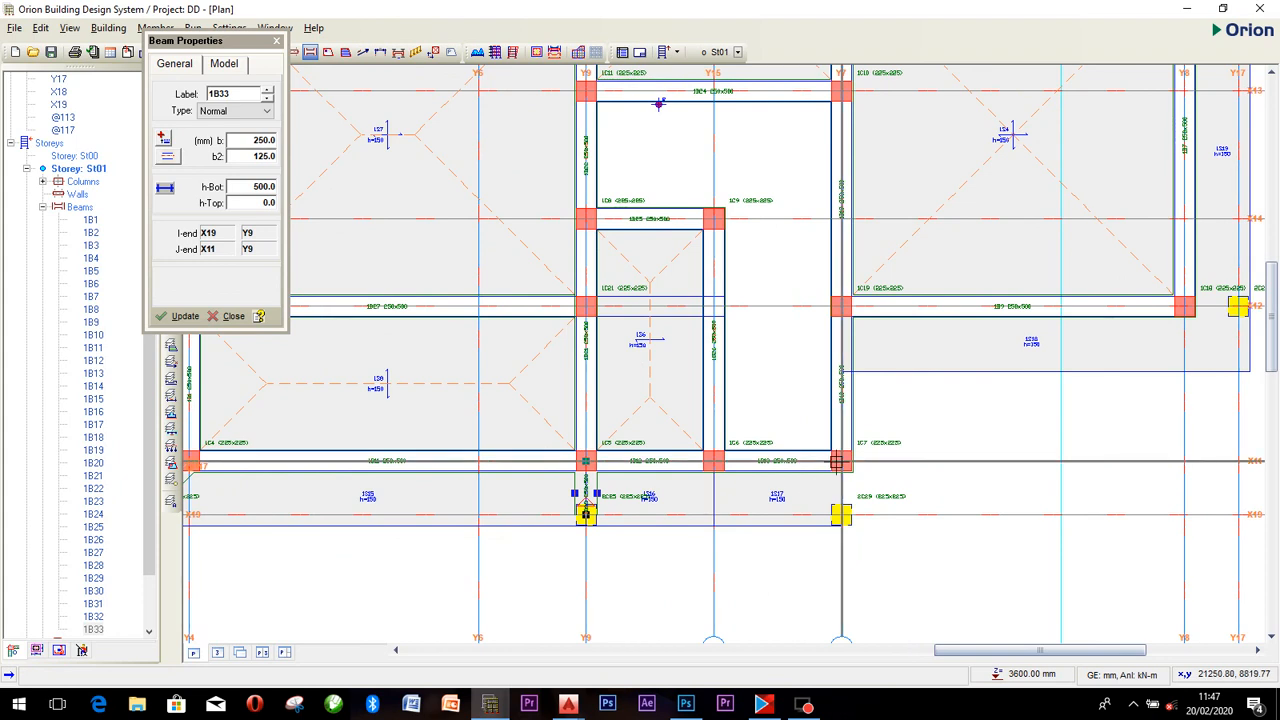
drag(841, 464, 842, 514)
middle_drag(930, 380, 746, 479)
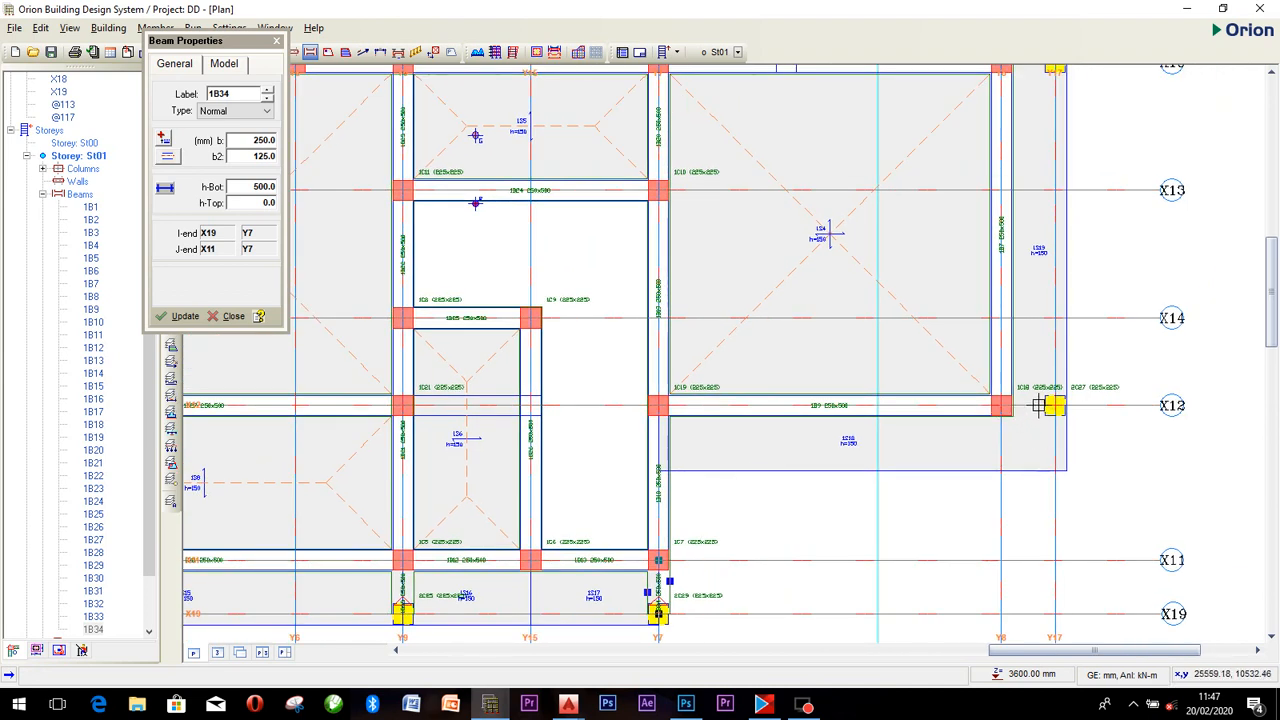
Try to insert a 250 x 500 mm beam on axis X12 between Y8 and Y17.
drag(1006, 406, 1056, 407)
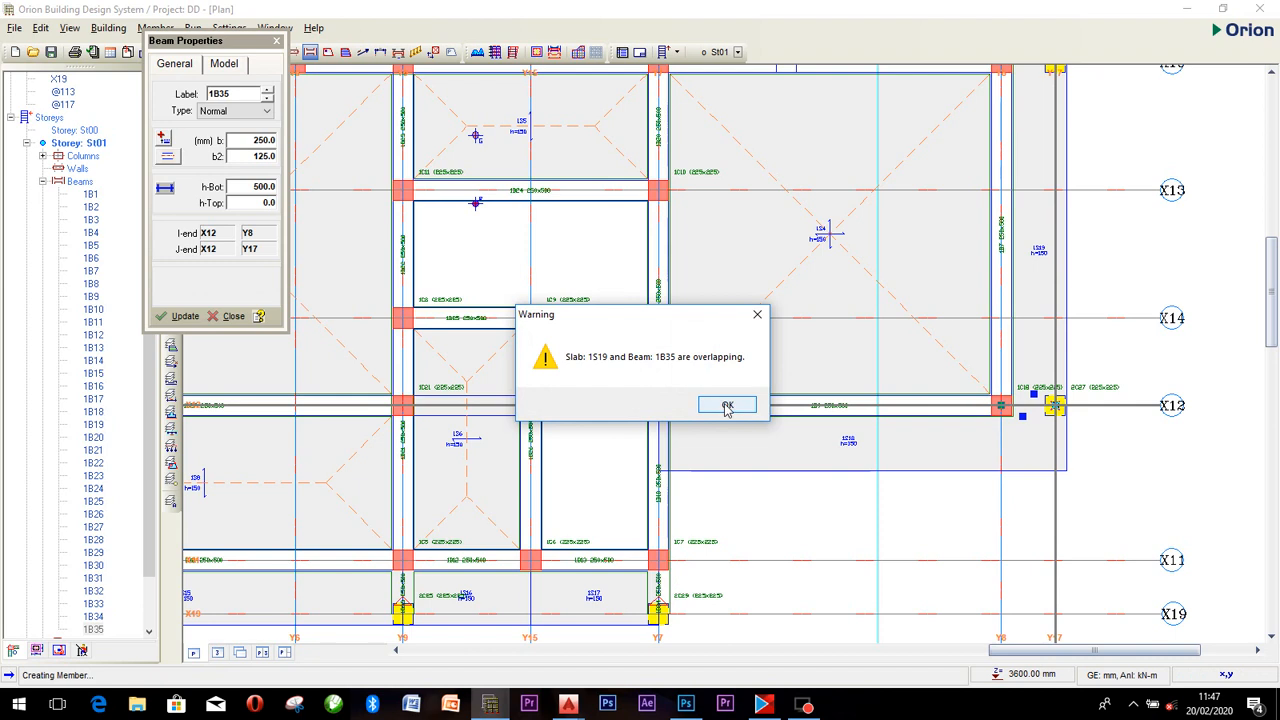
click(724, 403)
Insert a 250 x 500 mm beam on axis X10 from Y8 to the outer column at Y17.
middle_drag(1005, 404, 870, 526)
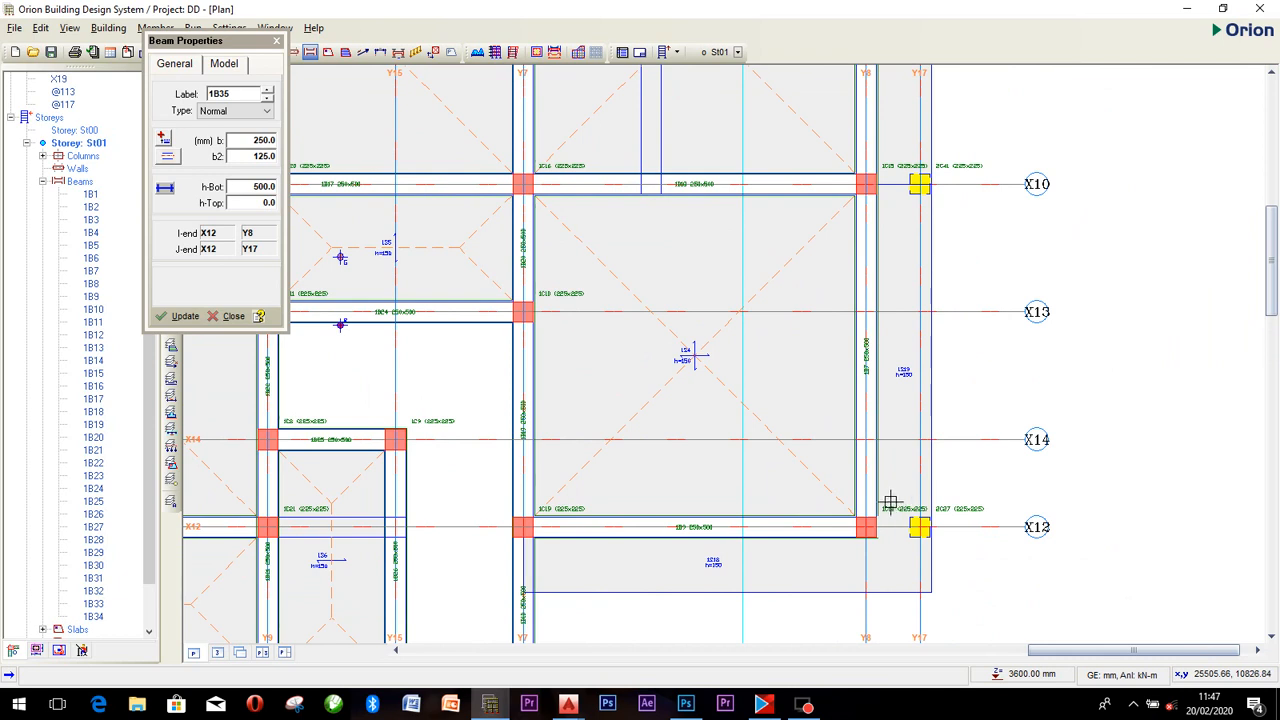
scroll(878, 499, down, 3)
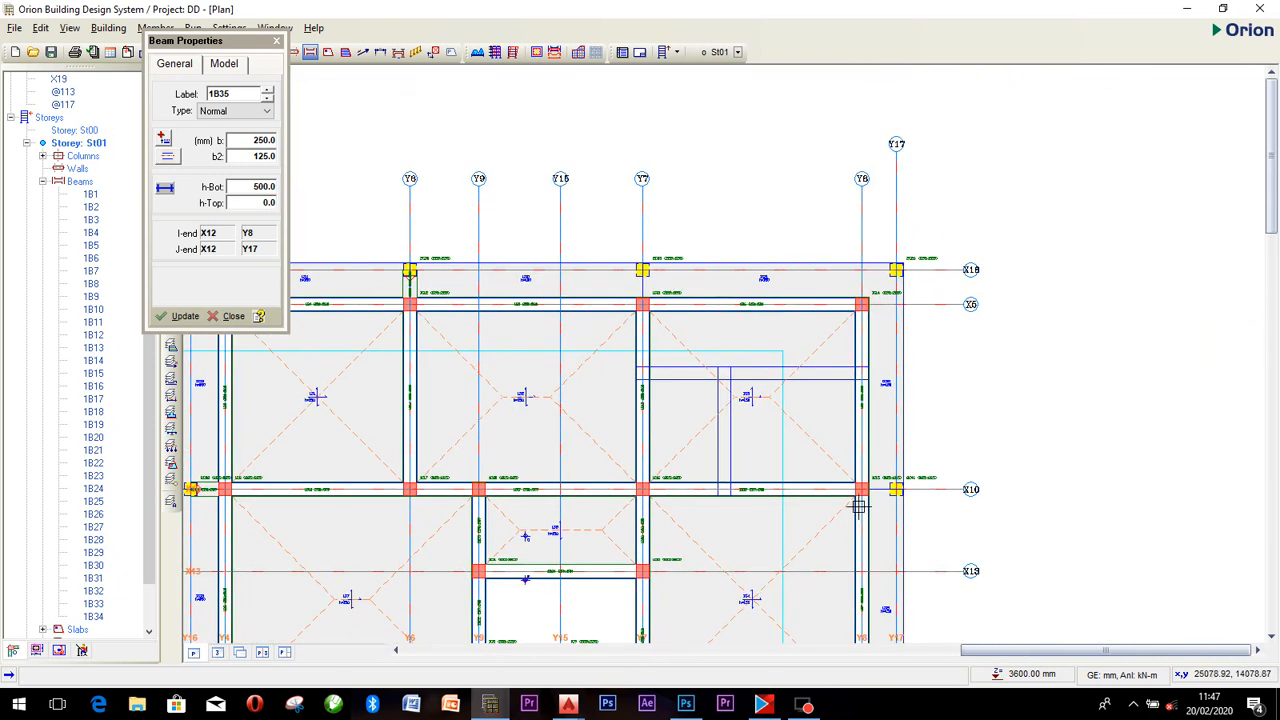
scroll(865, 494, up, 4)
drag(863, 474, 933, 473)
Insert a diagonal 250 x 500 mm beam from X5/Y8 to the corner column at X18/Y17 and another on Y7 between X5 and X18.
middle_drag(846, 229, 814, 434)
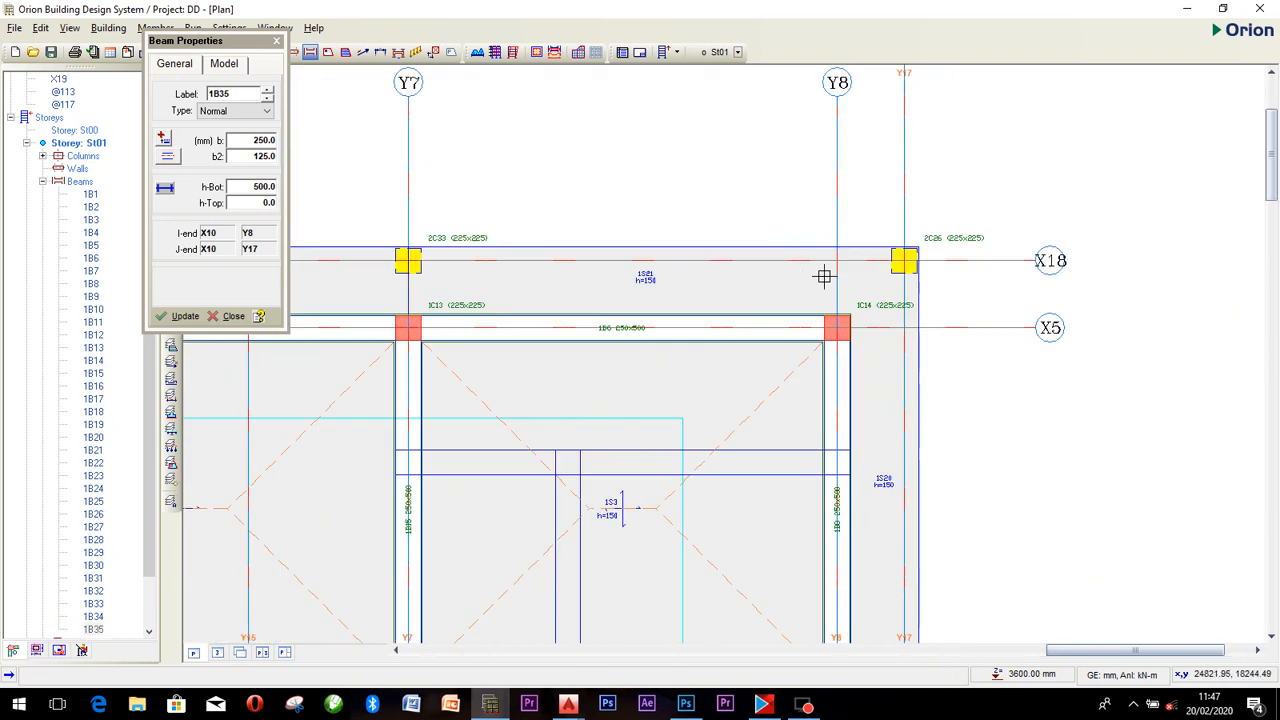
drag(848, 330, 900, 259)
click(728, 403)
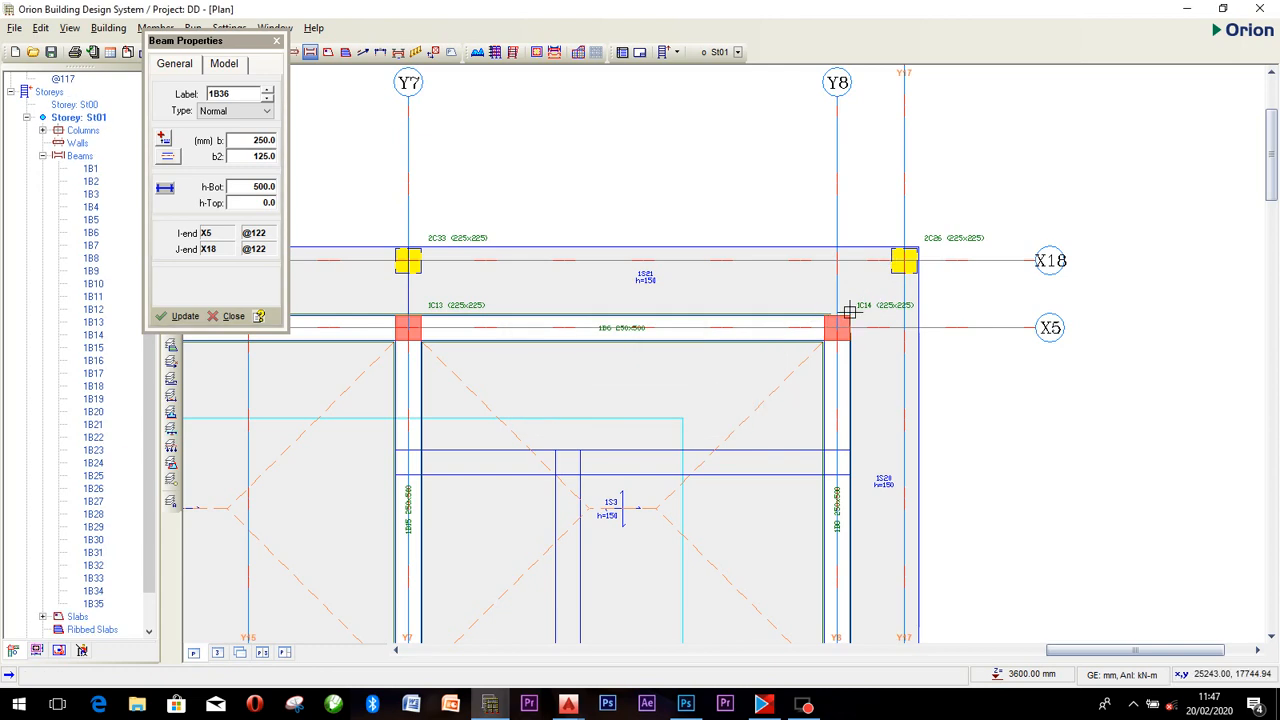
drag(836, 322, 905, 260)
scroll(714, 263, down, 4)
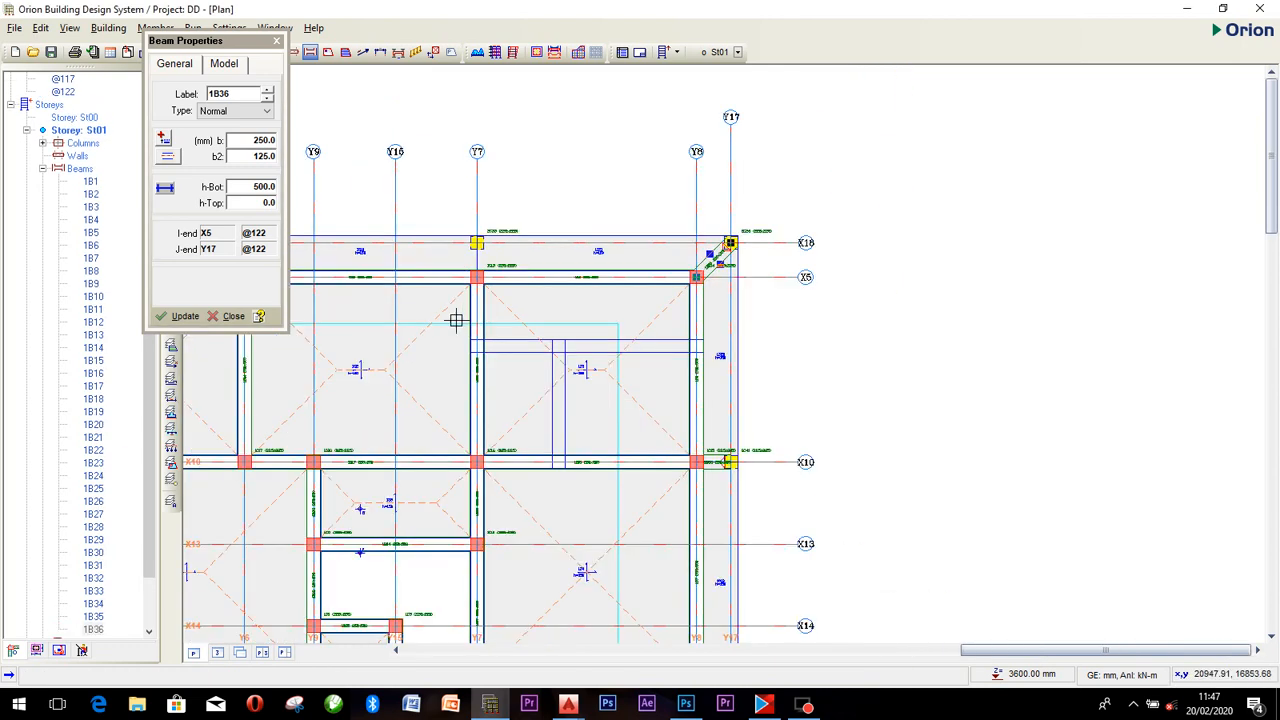
drag(746, 278, 745, 243)
Try again to insert the X12 beam between Y8 and Y17, starting once from each end.
middle_drag(985, 604, 925, 386)
drag(905, 462, 940, 463)
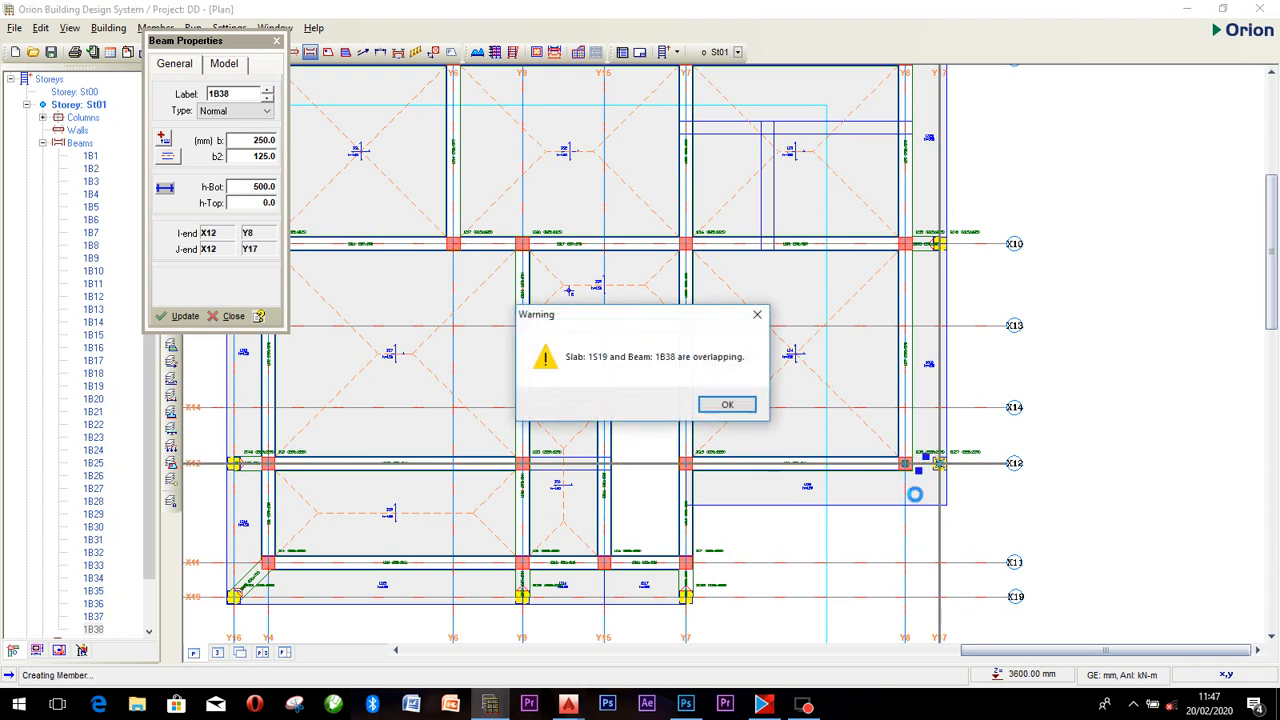
click(728, 405)
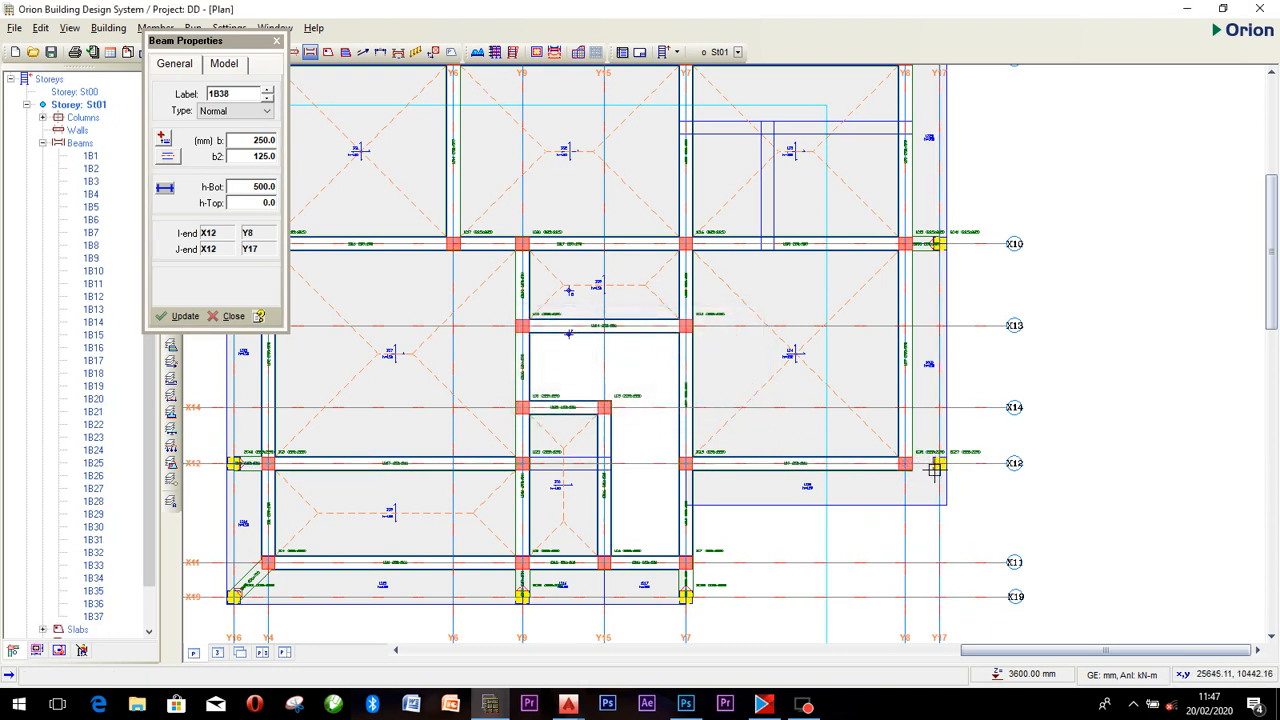
drag(940, 463, 905, 462)
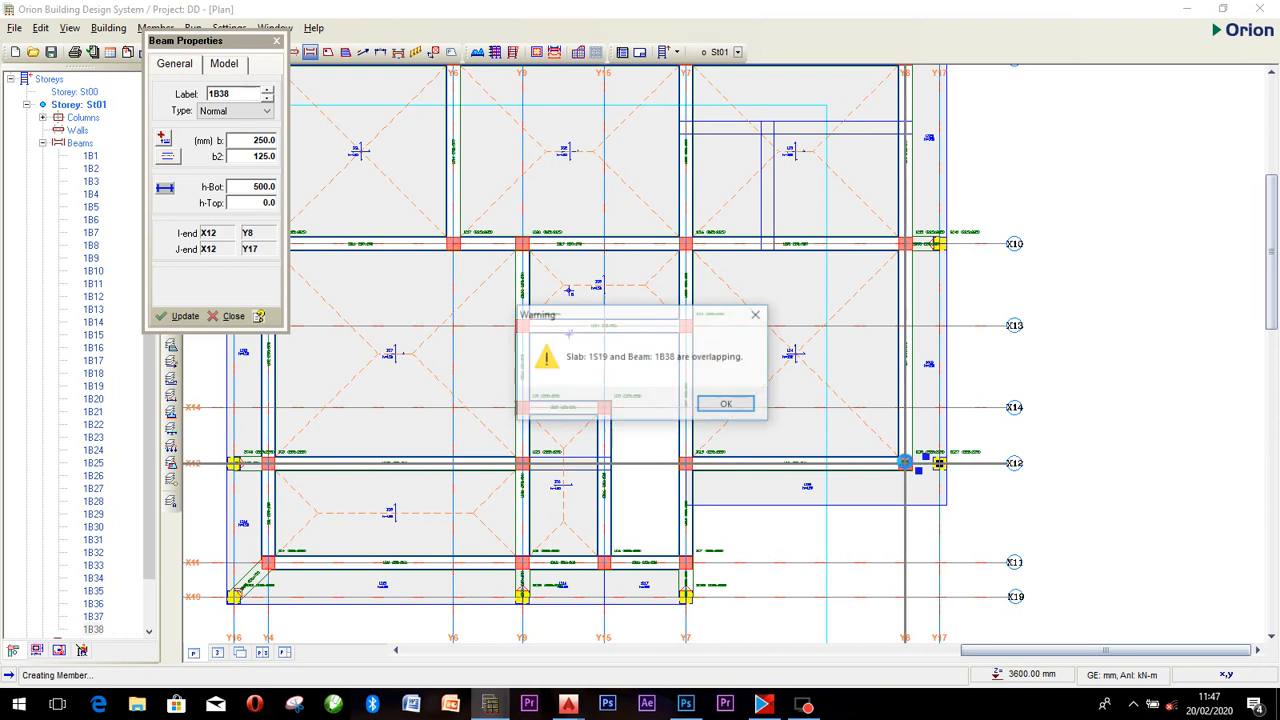
click(727, 404)
Open the 3D view, examine the cantilever beams, slab edges and outer columns of storey St01, and close the view.
scroll(726, 422, down, 5)
scroll(790, 420, up, 2)
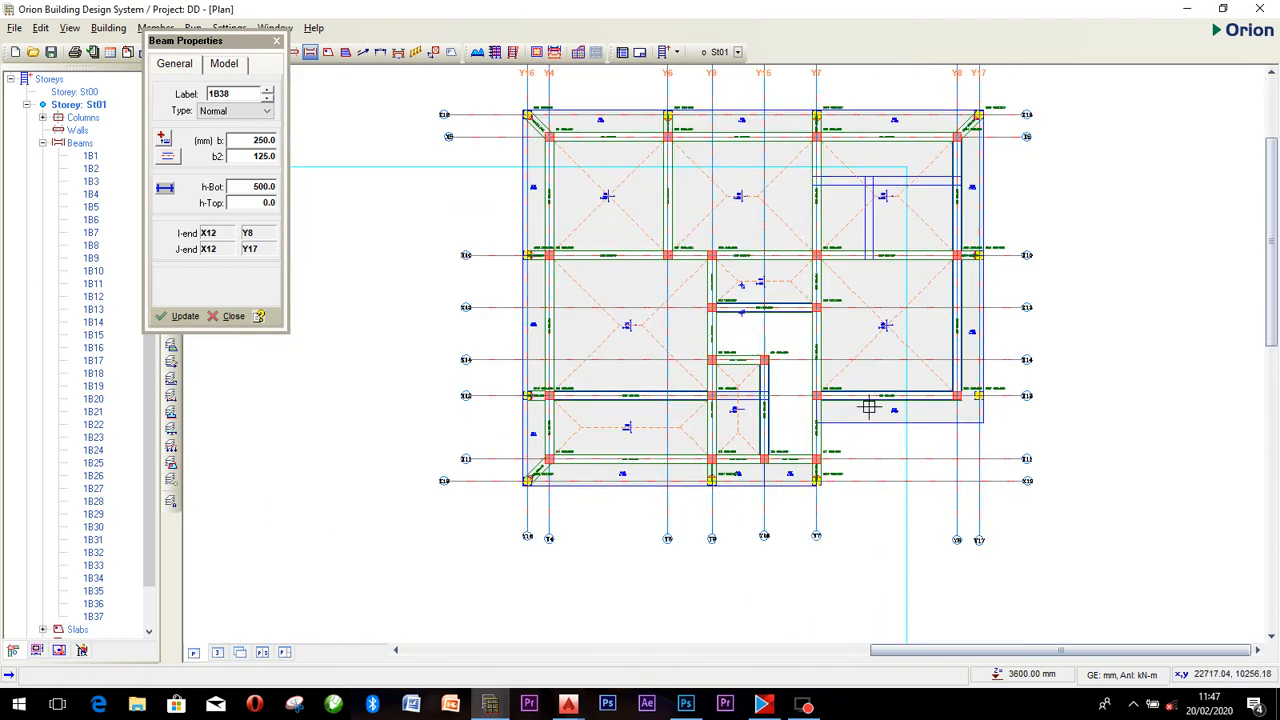
middle_drag(868, 398, 834, 480)
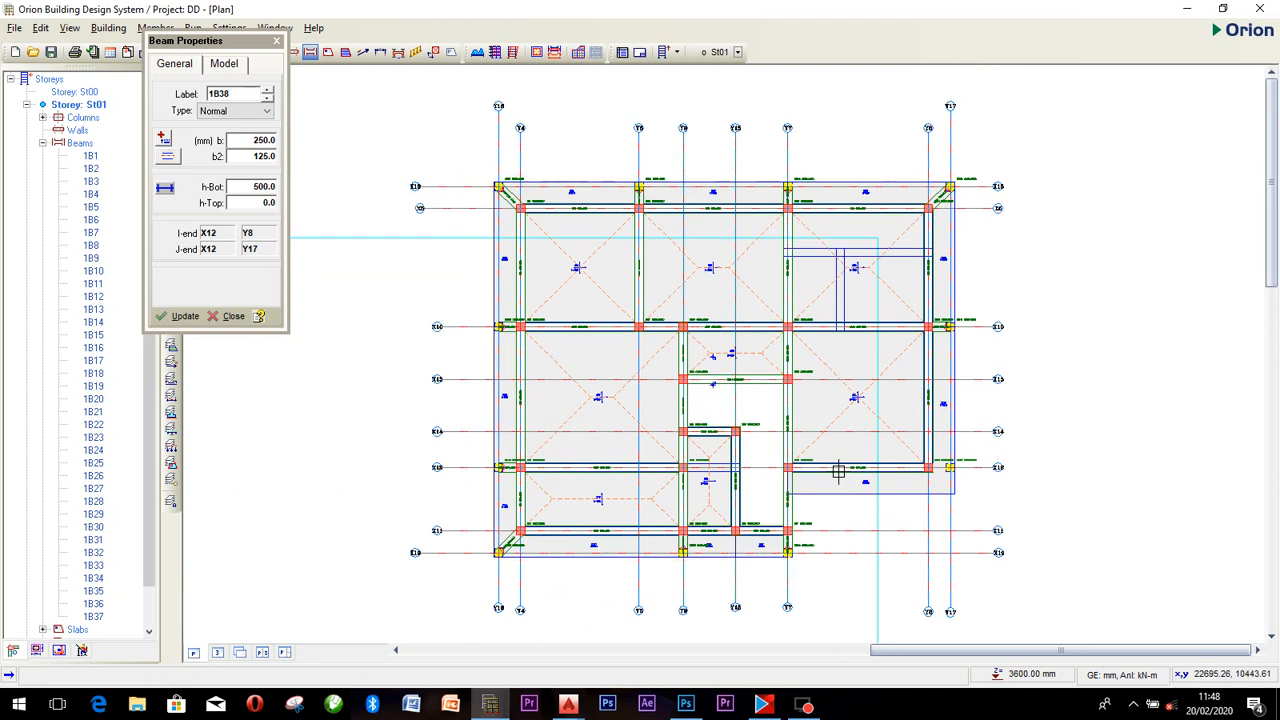
click(218, 652)
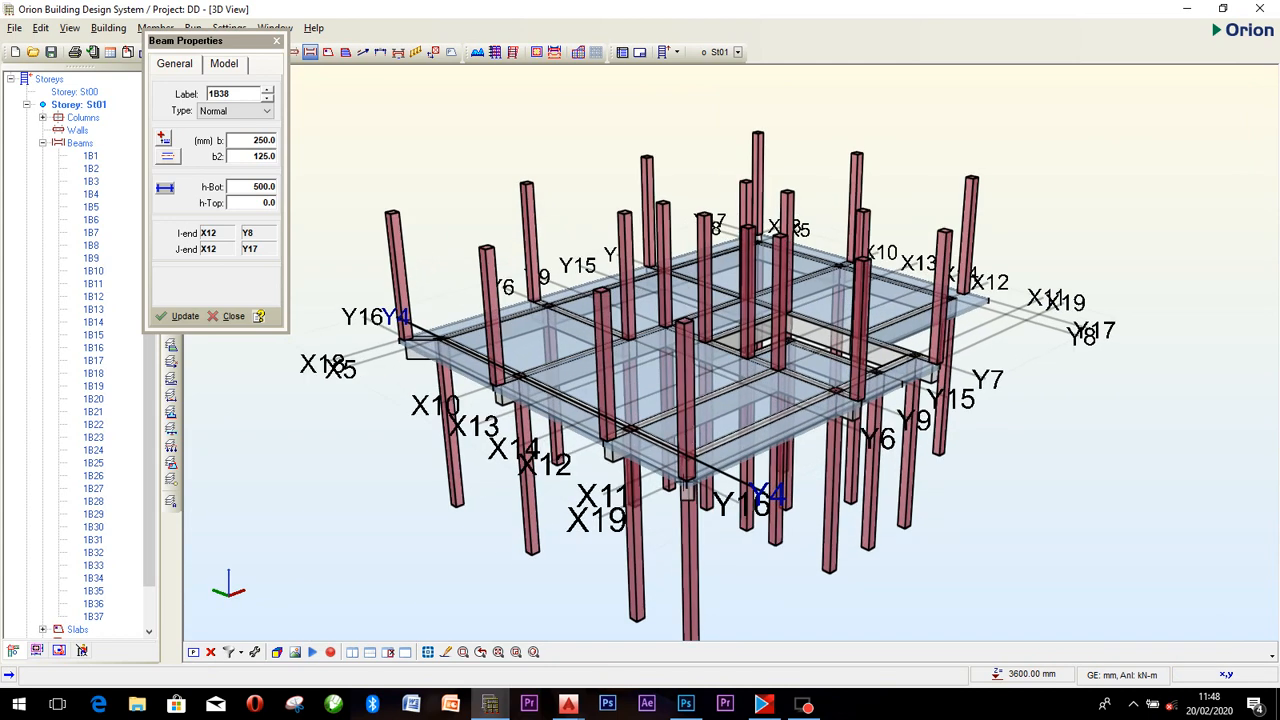
scroll(680, 495, up, 2)
scroll(672, 463, down, 2)
scroll(672, 463, up, 2)
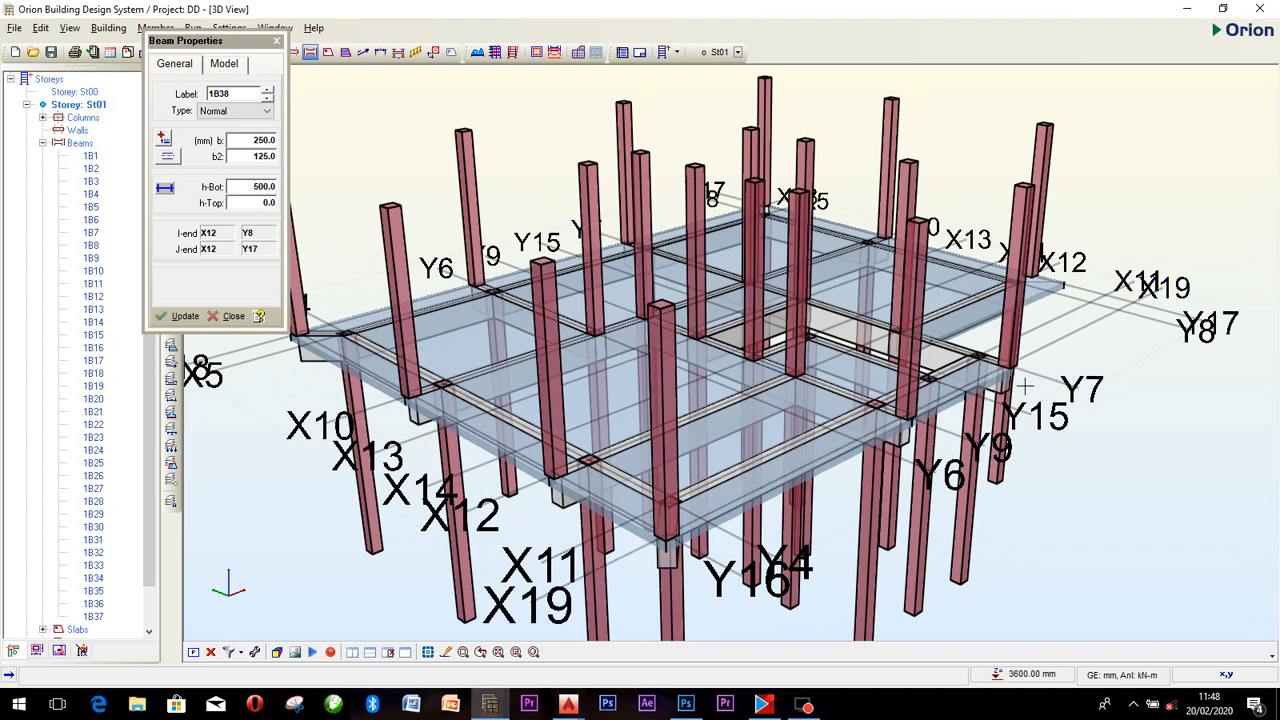
scroll(1025, 380, down, 2)
scroll(668, 522, up, 3)
scroll(668, 522, down, 3)
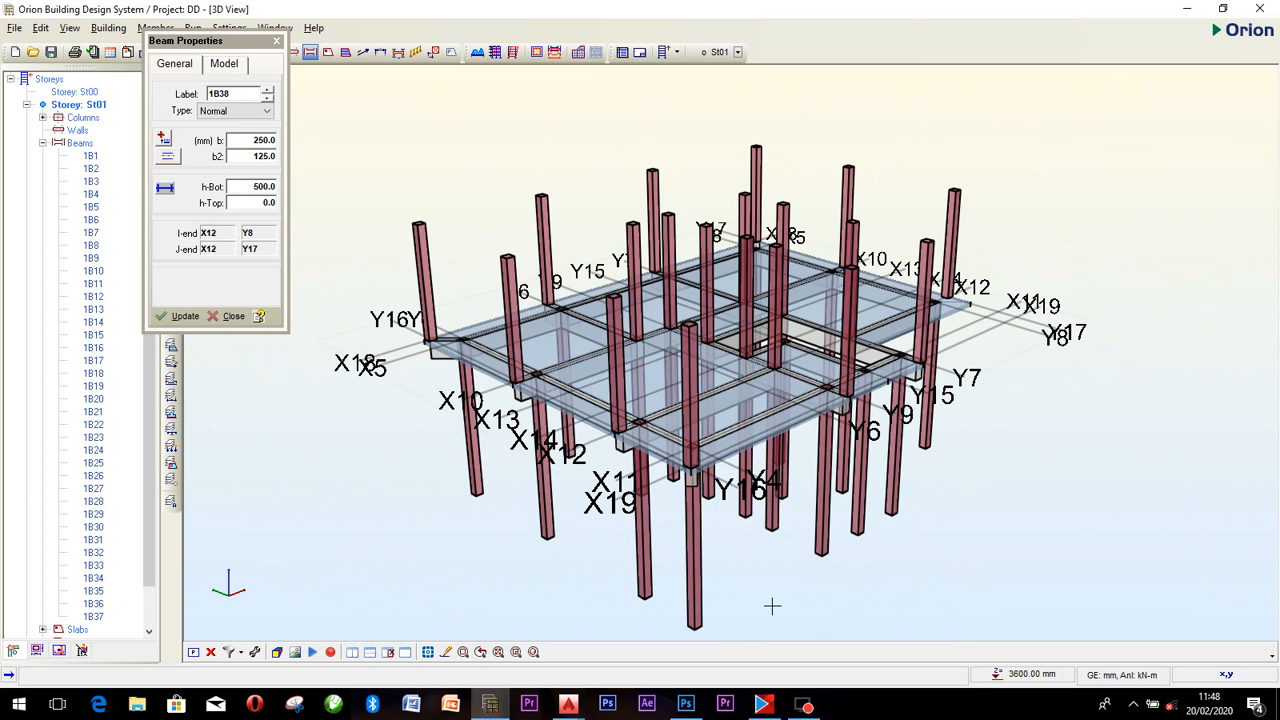
scroll(692, 480, up, 1)
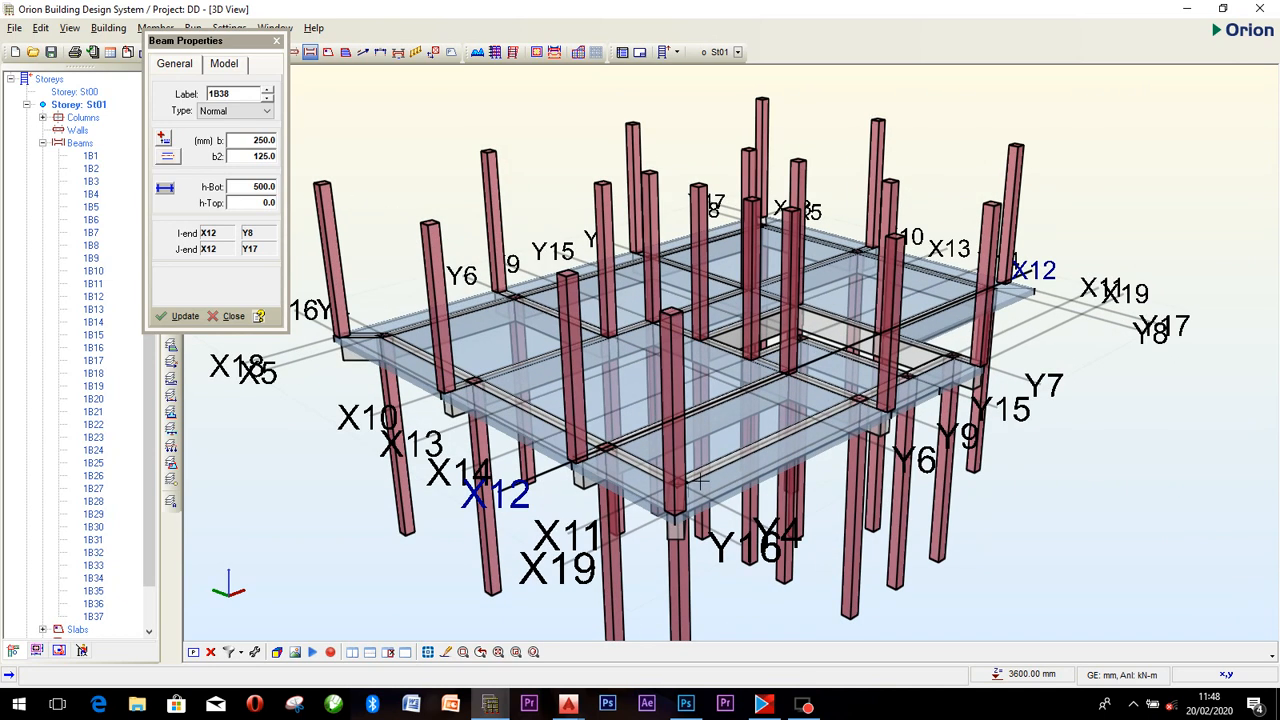
scroll(724, 393, up, 2)
middle_drag(731, 322, 743, 438)
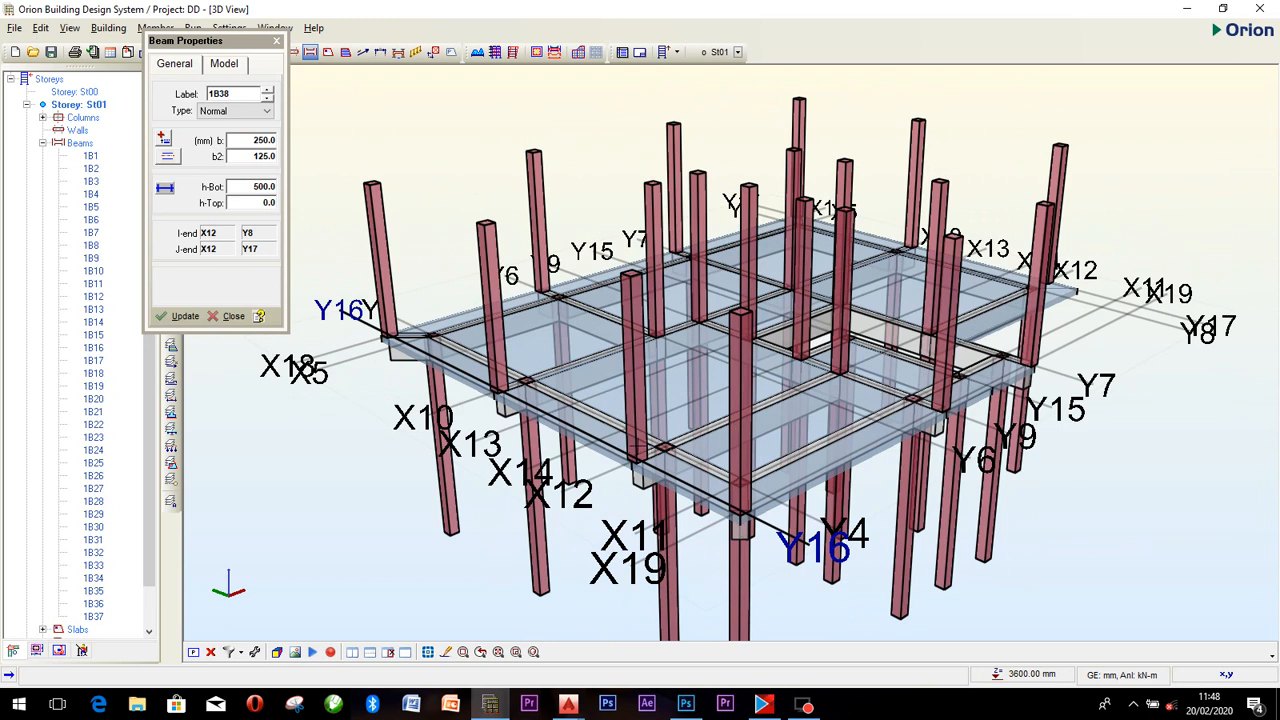
scroll(700, 420, down, 1)
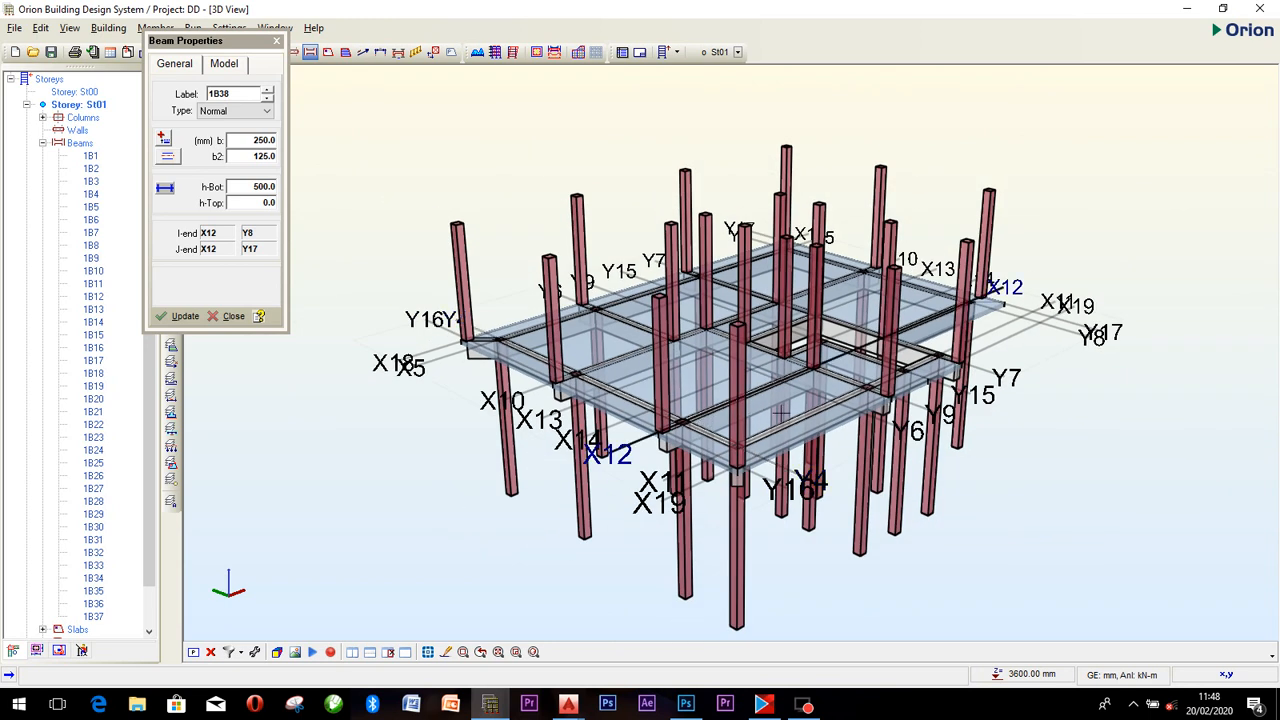
scroll(768, 452, down, 1)
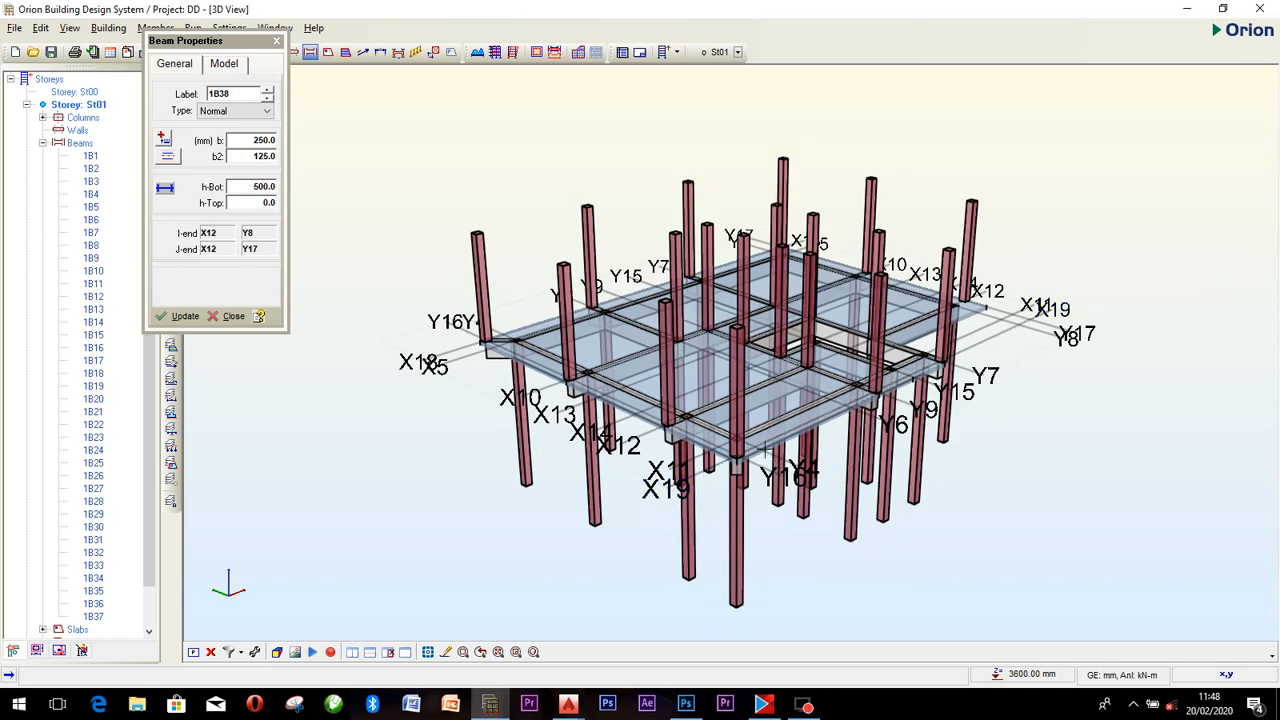
scroll(778, 462, up, 2)
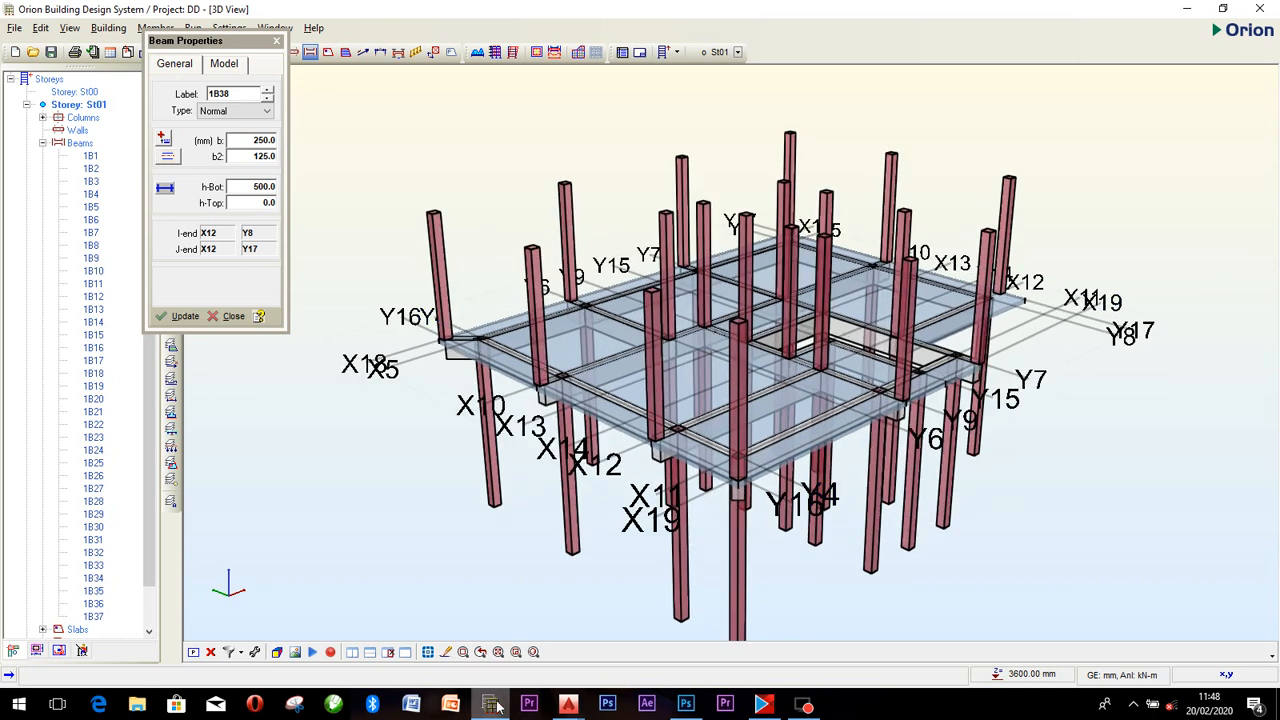
click(210, 652)
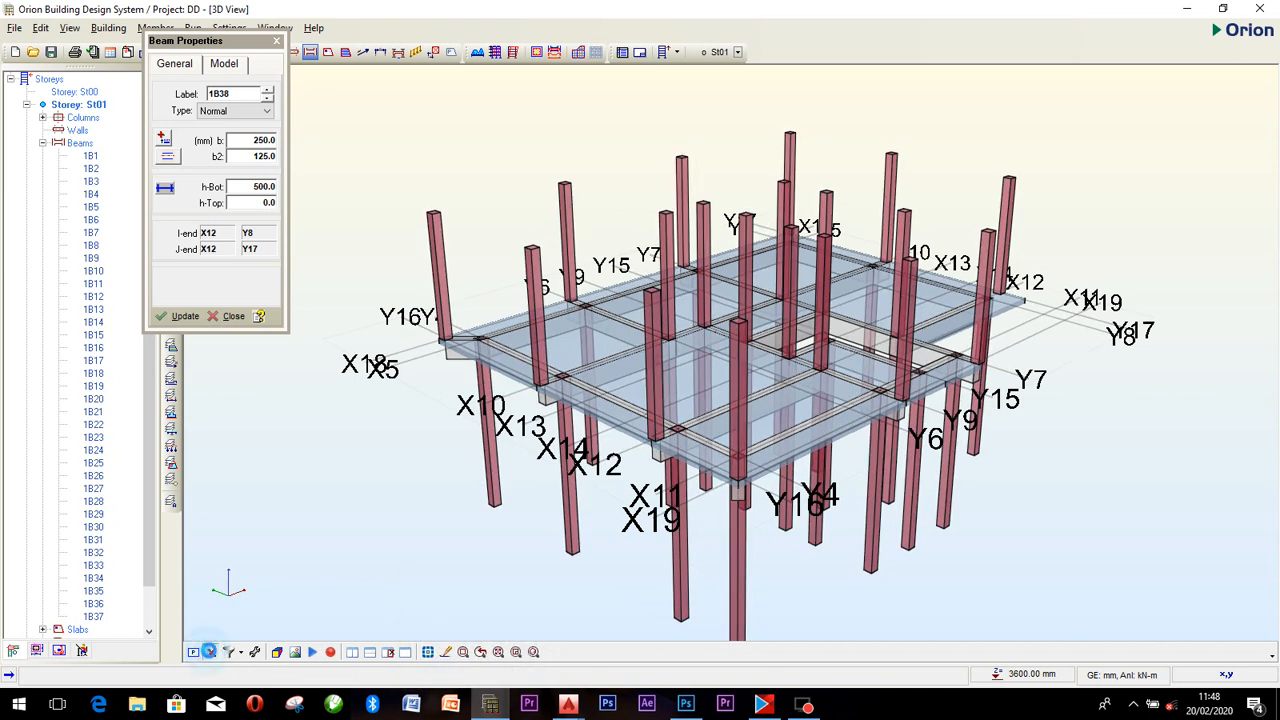
Switch the plan to storey St02 and leave the St01 beam insertion.
scroll(706, 386, up, 1)
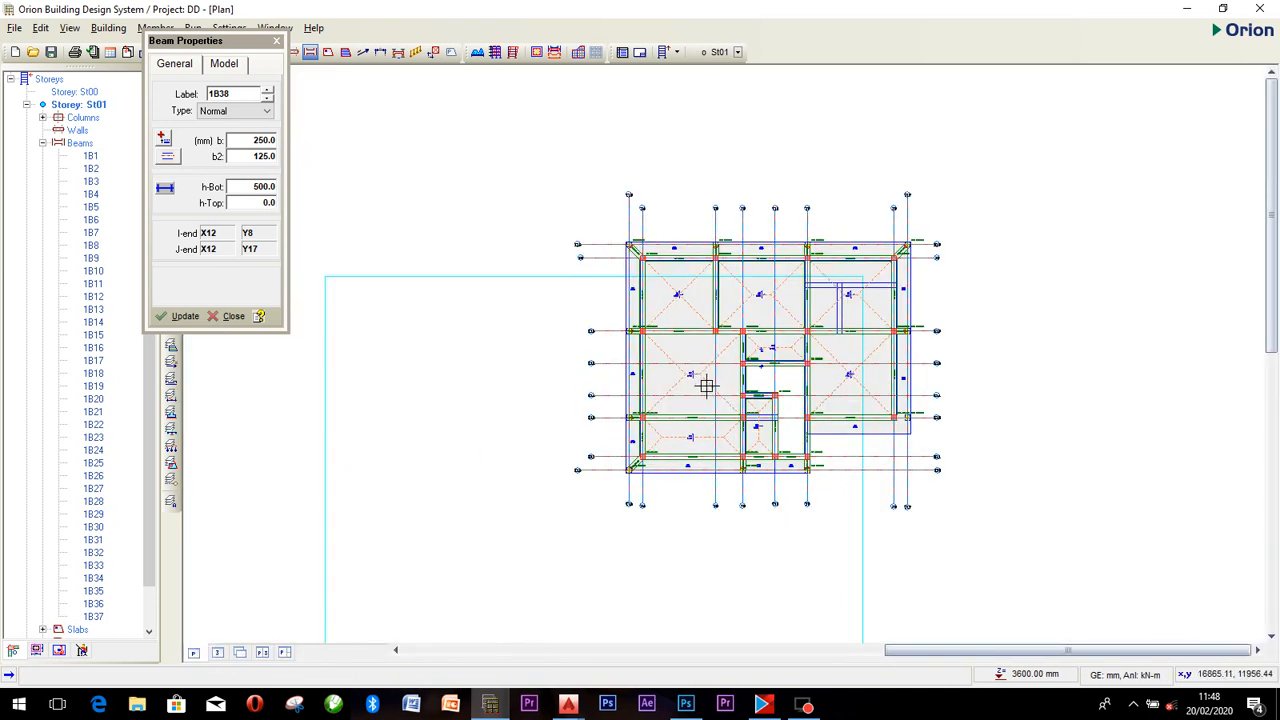
scroll(706, 386, up, 1)
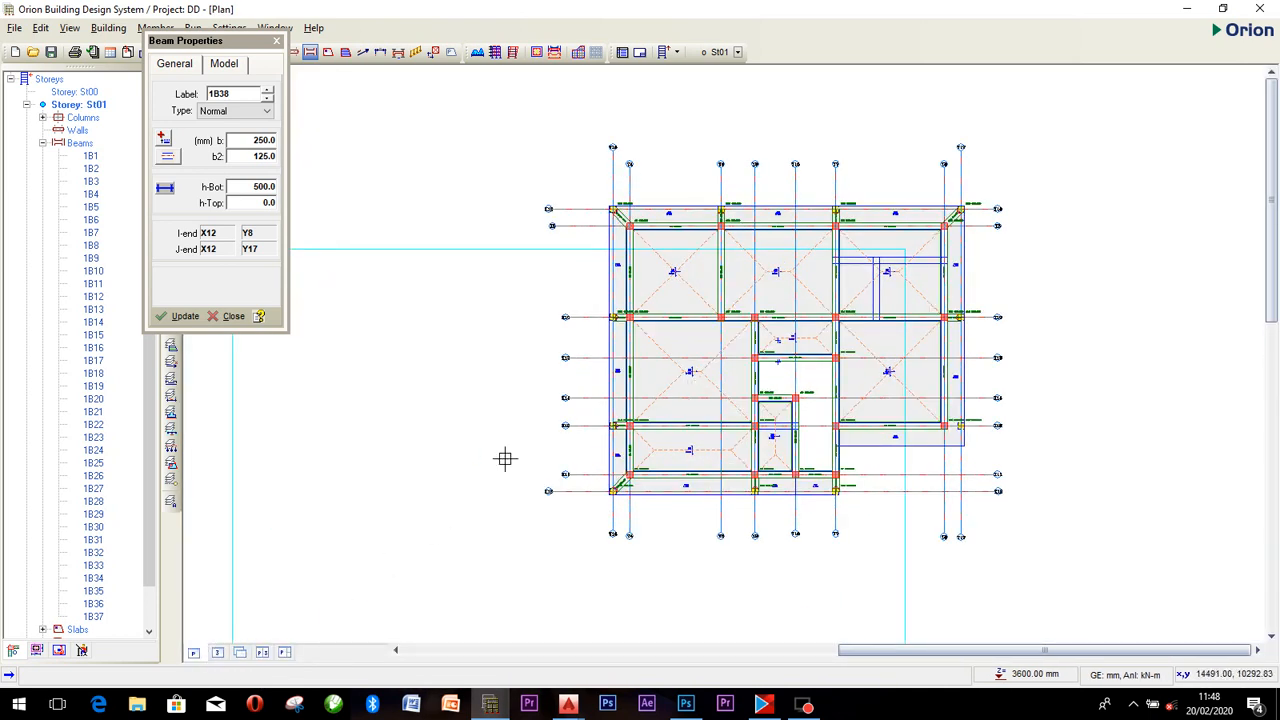
scroll(87, 320, down, 2)
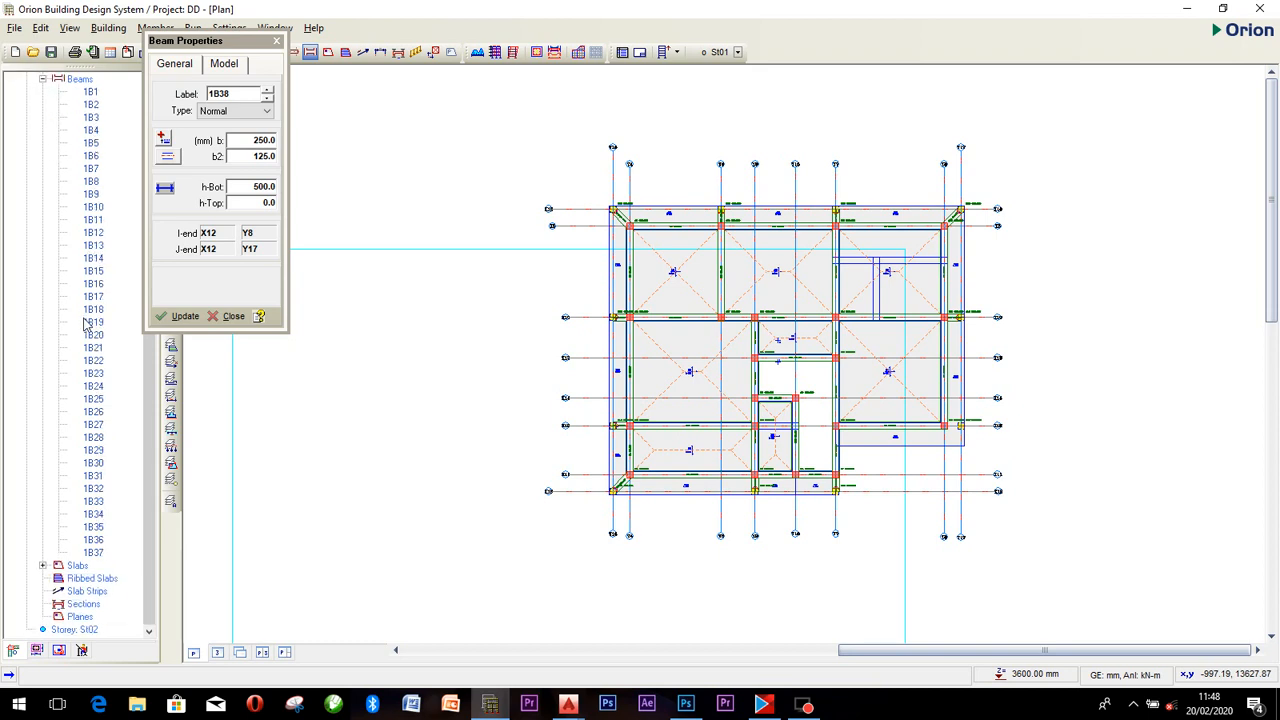
click(75, 630)
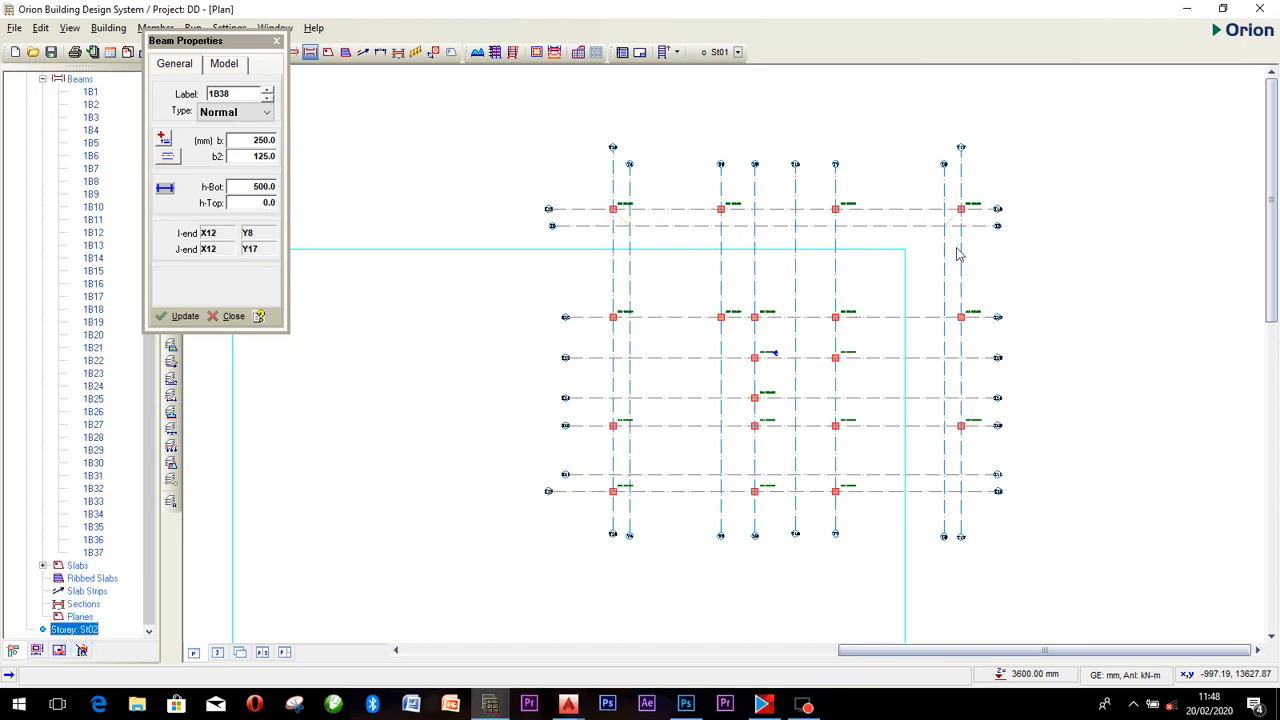
key(Escape)
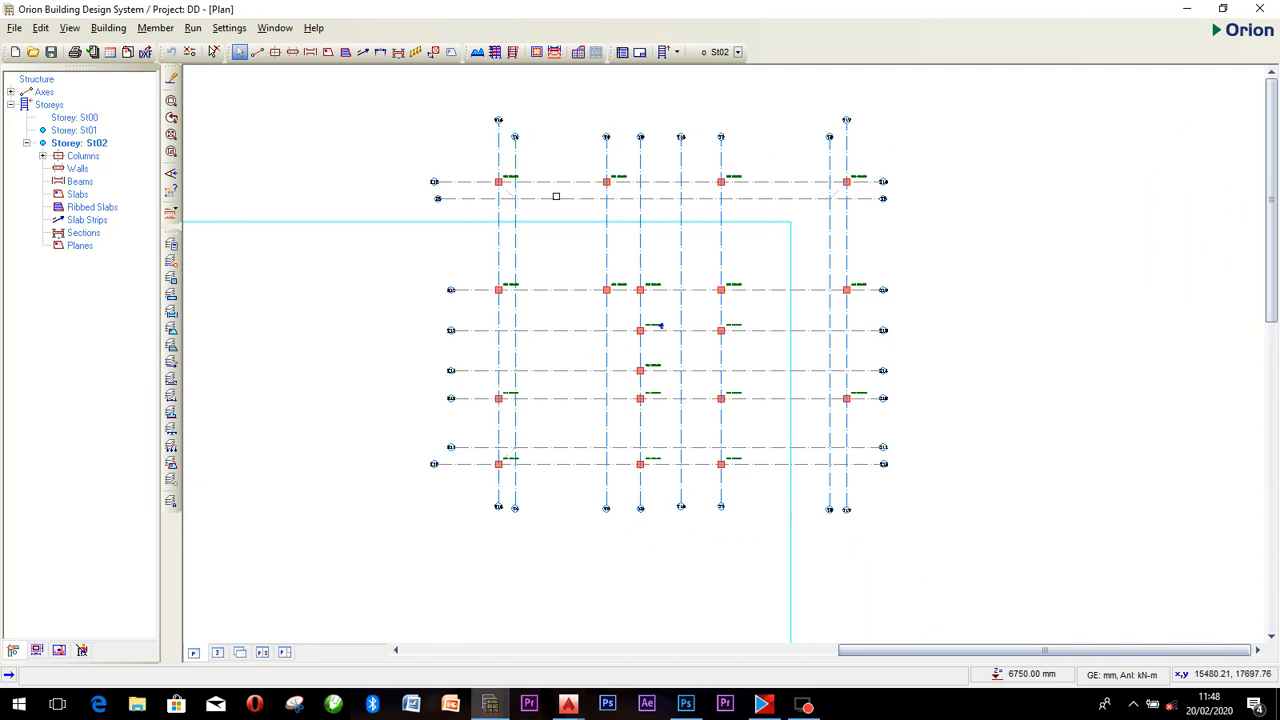
scroll(556, 196, up, 2)
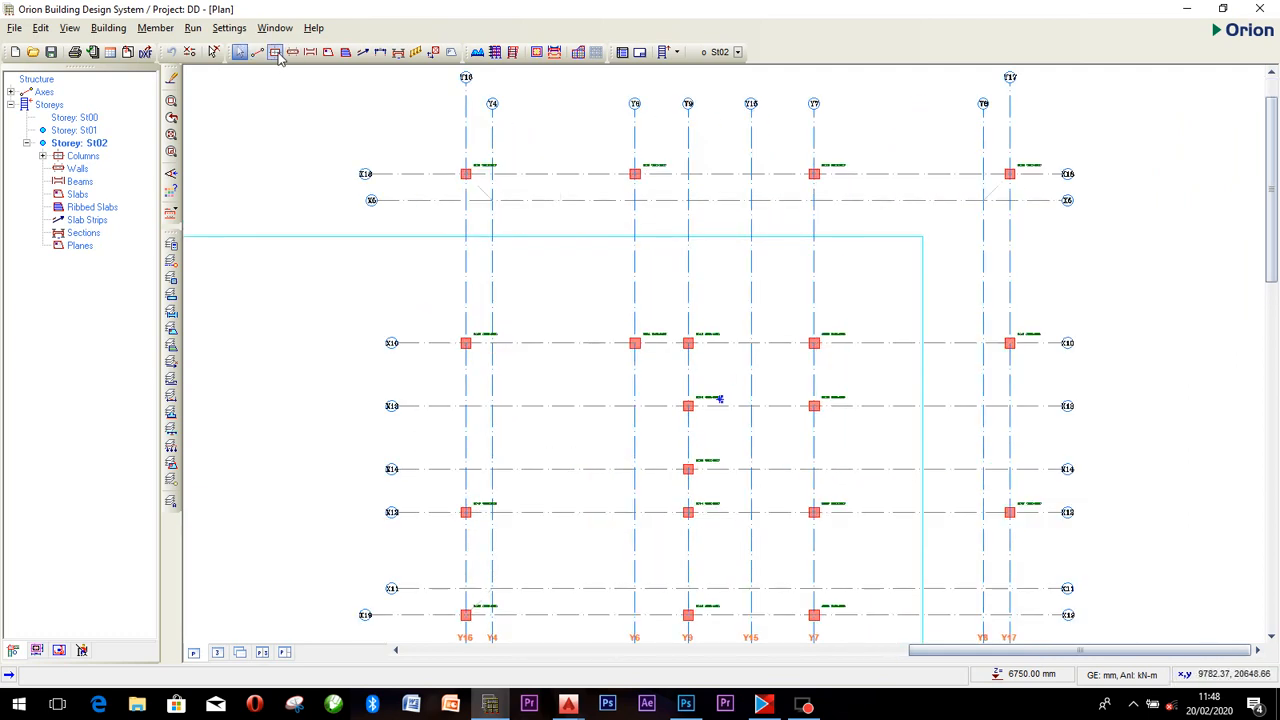
Insert 250 x 500 mm beams around the St02 perimeter along axes X18, Y17, X12, Y7, X19 and Y16.
click(327, 52)
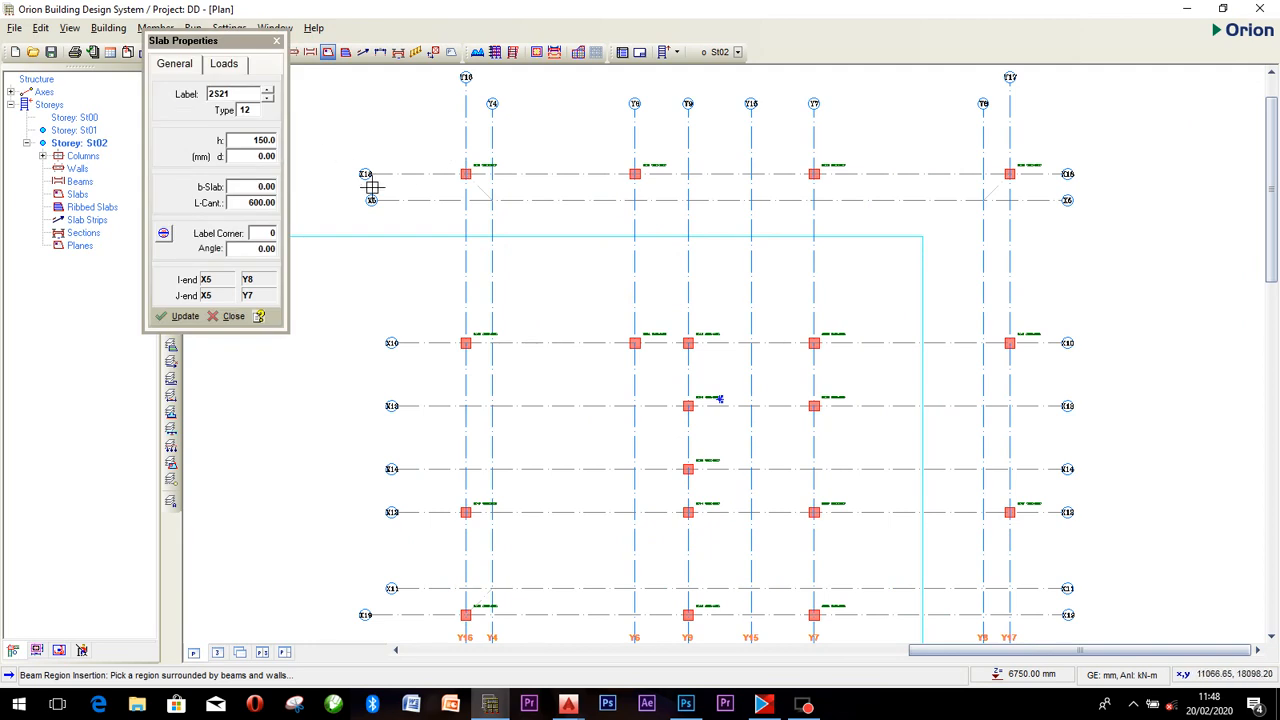
click(277, 40)
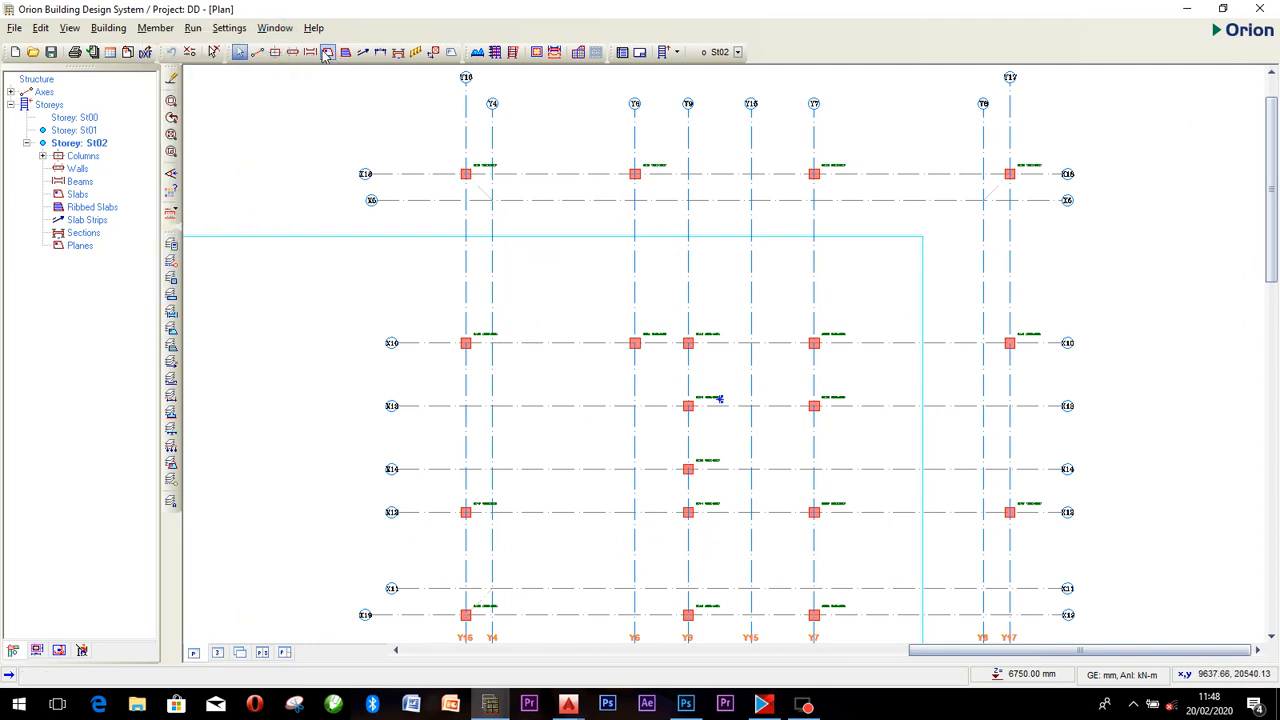
click(310, 53)
scroll(484, 150, down, 2)
mouse_move(473, 155)
mouse_down()
mouse_move(753, 155)
mouse_move(755, 330)
mouse_move(660, 326)
mouse_move(654, 383)
mouse_move(472, 380)
mouse_move(474, 157)
mouse_up()
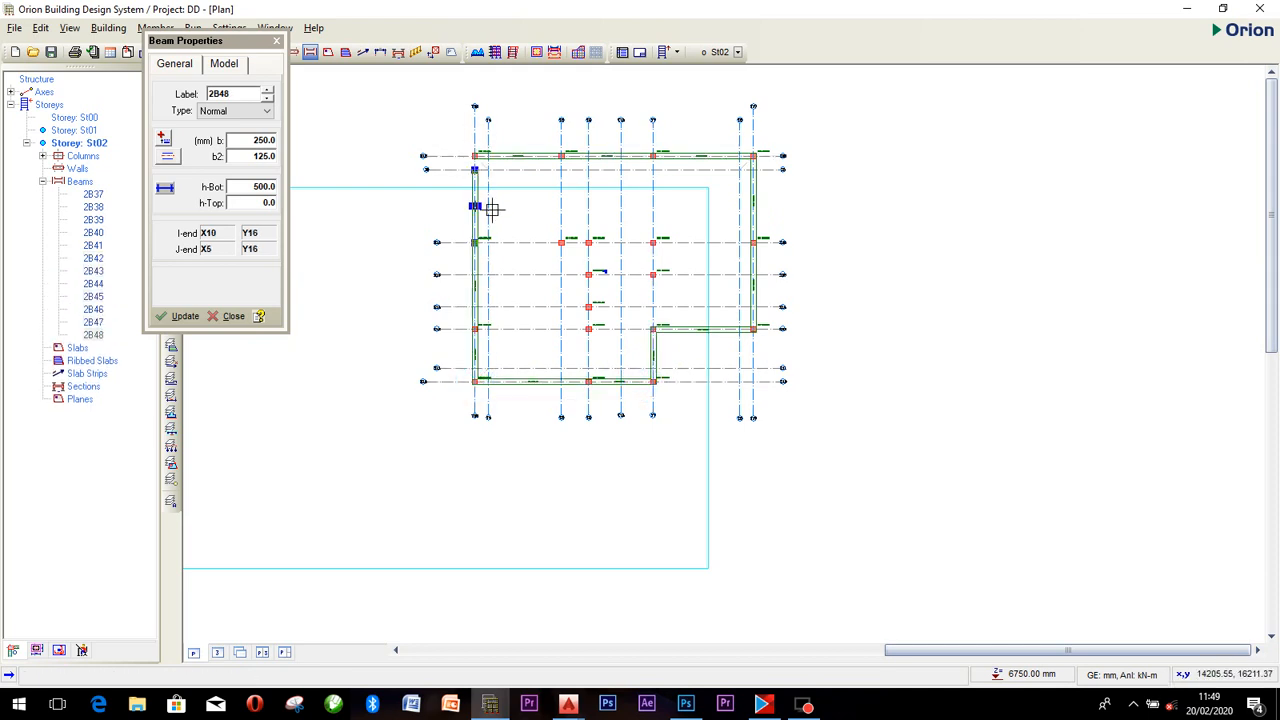
Insert 250 x 500 mm beams on axis X10 from Y16 to Y15 and on Y7 between X12 and X10.
mouse_move(474, 240)
mouse_down()
mouse_move(652, 241)
mouse_move(652, 329)
mouse_move(587, 262)
mouse_up()
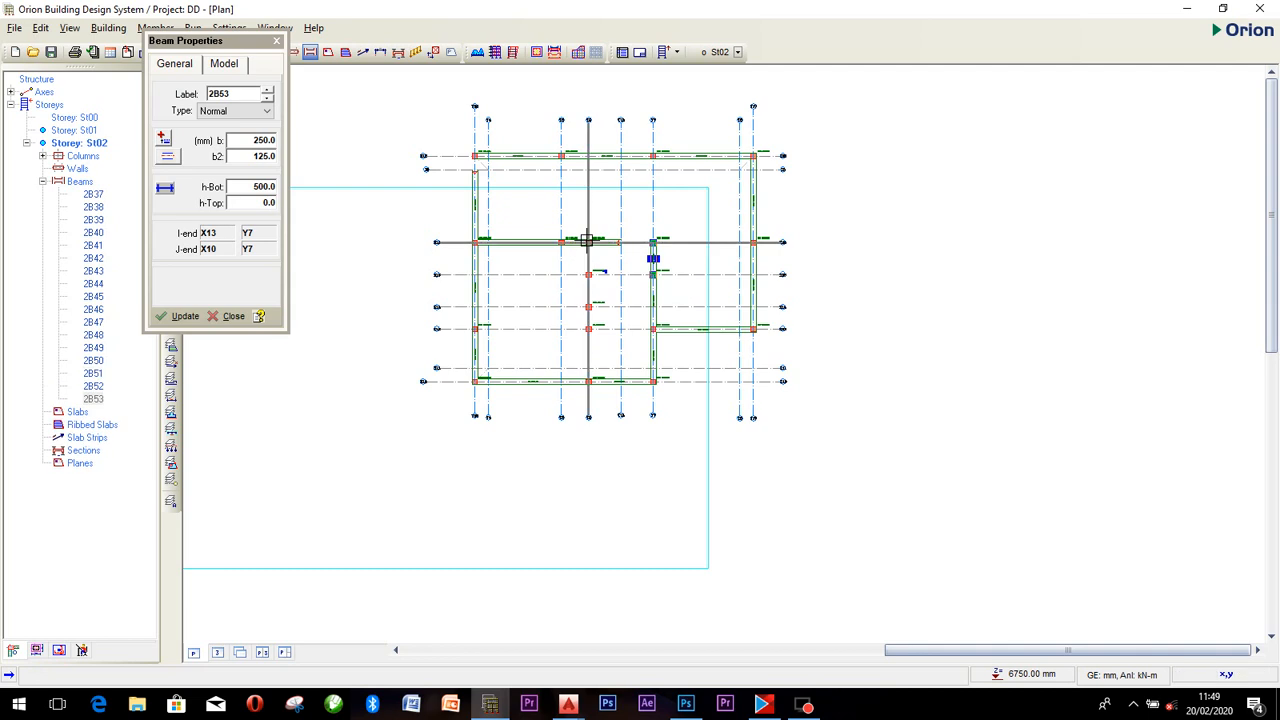
scroll(648, 240, up, 1)
scroll(650, 241, up, 3)
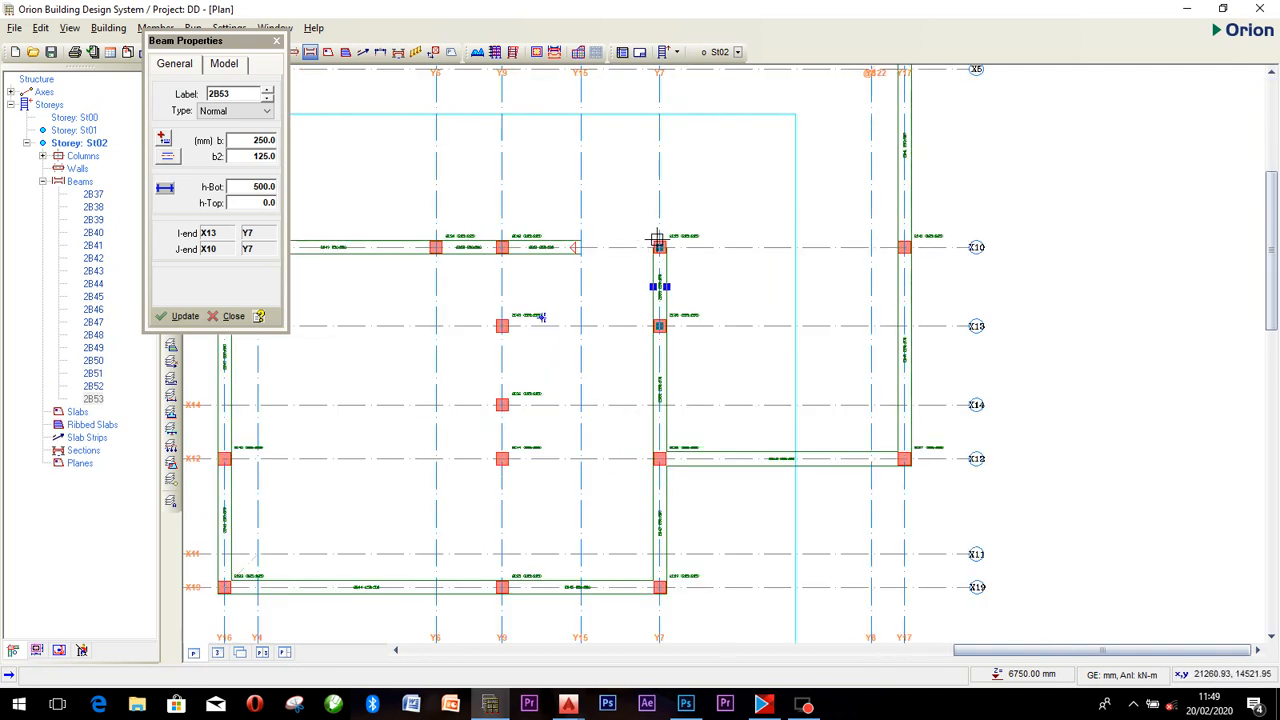
scroll(640, 242, down, 2)
scroll(632, 242, up, 2)
scroll(632, 242, up, 2)
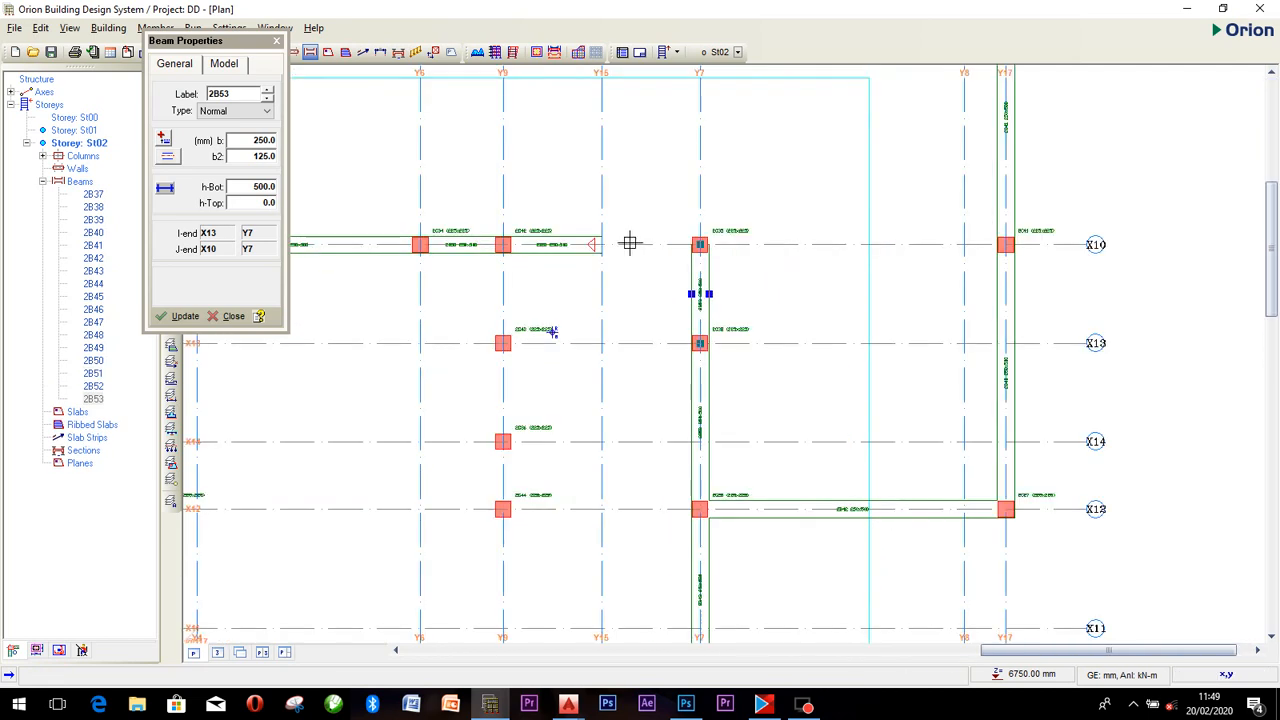
click(566, 242)
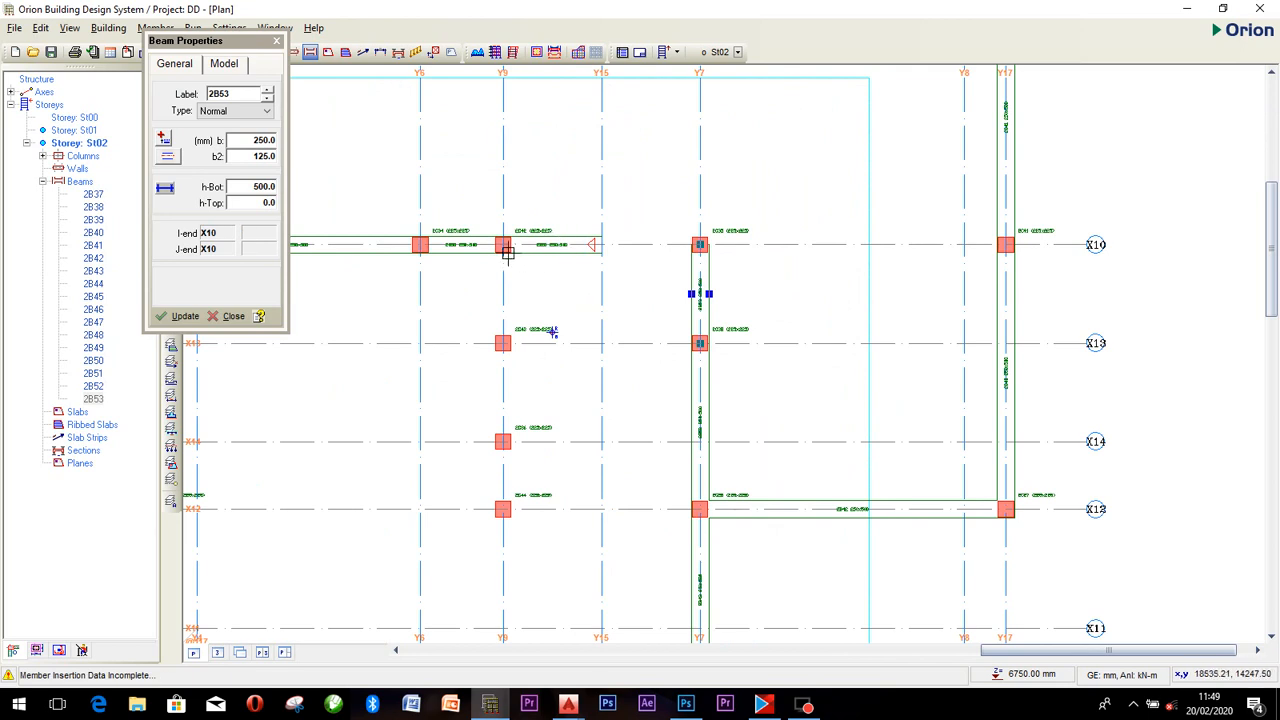
Insert 250 x 500 mm beams on axis Y9 from X10 to X19 and on X13 between Y9 and Y7.
scroll(508, 250, down, 3)
drag(582, 244, 582, 458)
drag(583, 292, 682, 292)
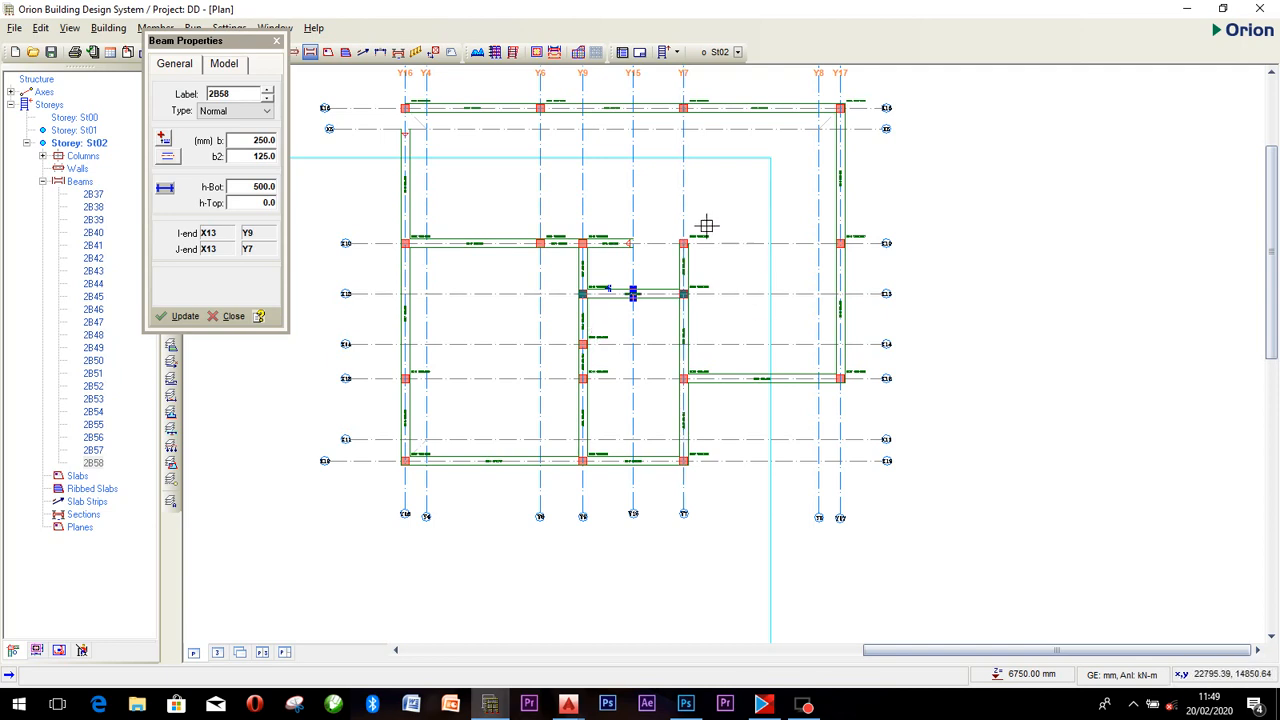
scroll(669, 236, up, 2)
scroll(669, 236, up, 1)
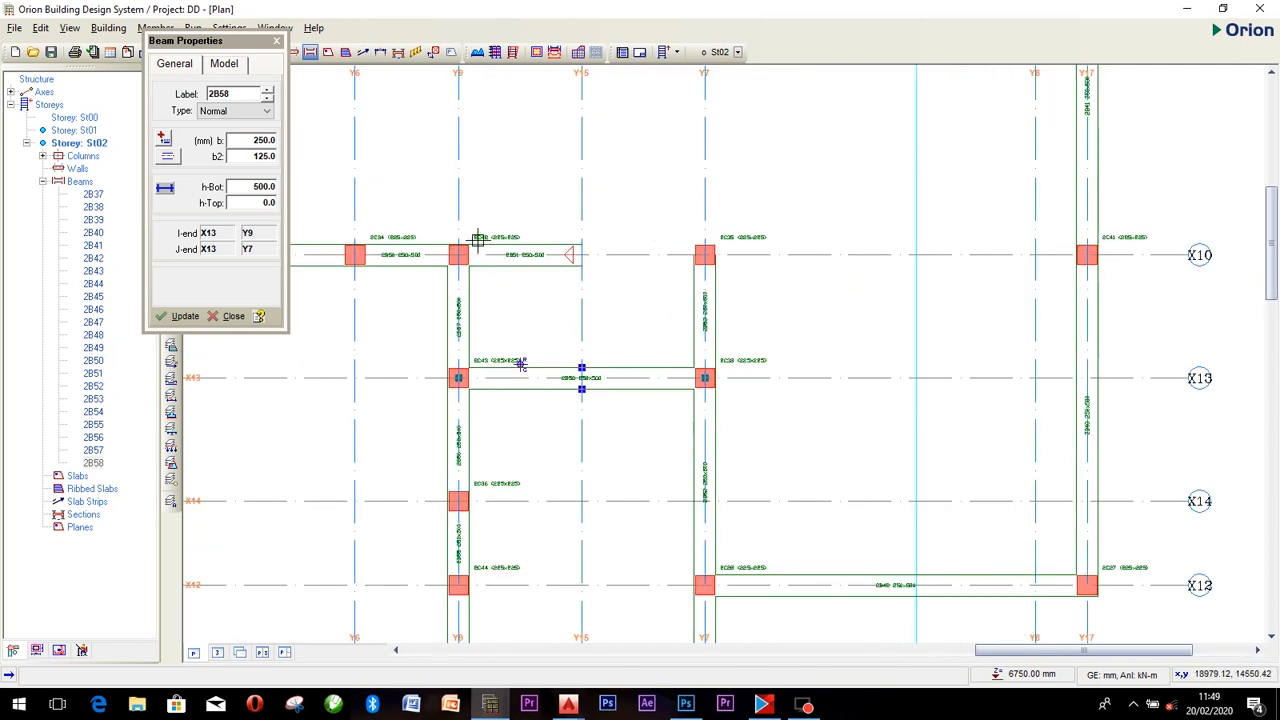
Delete the X10 beam that stops at Y15 and insert a 250 x 500 mm beam on X10 from Y9 to Y7.
click(277, 42)
click(530, 263)
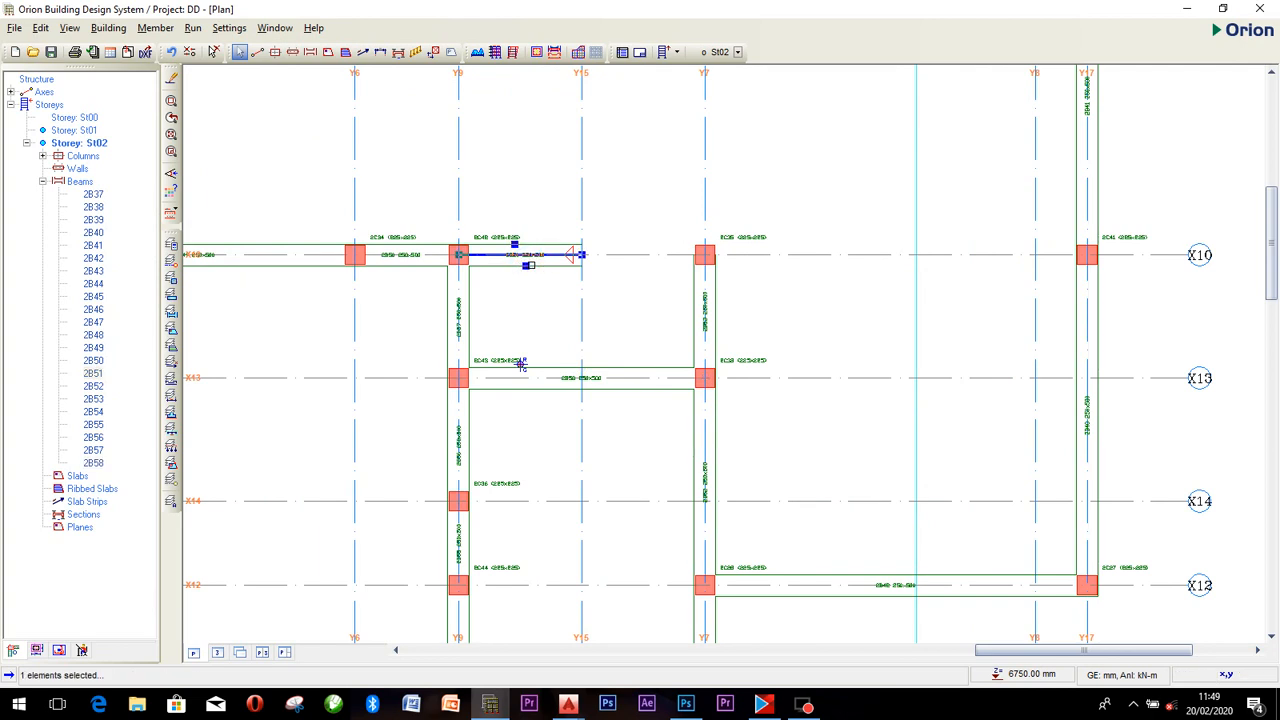
key(Delete)
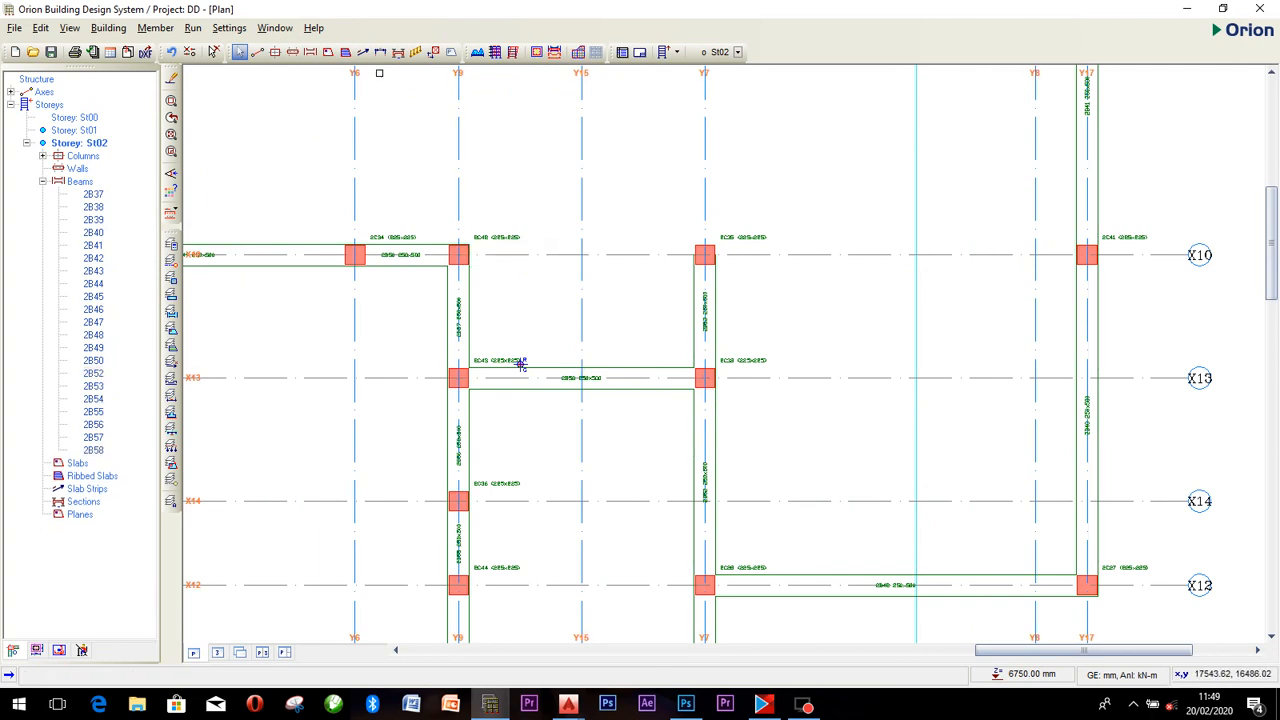
click(310, 52)
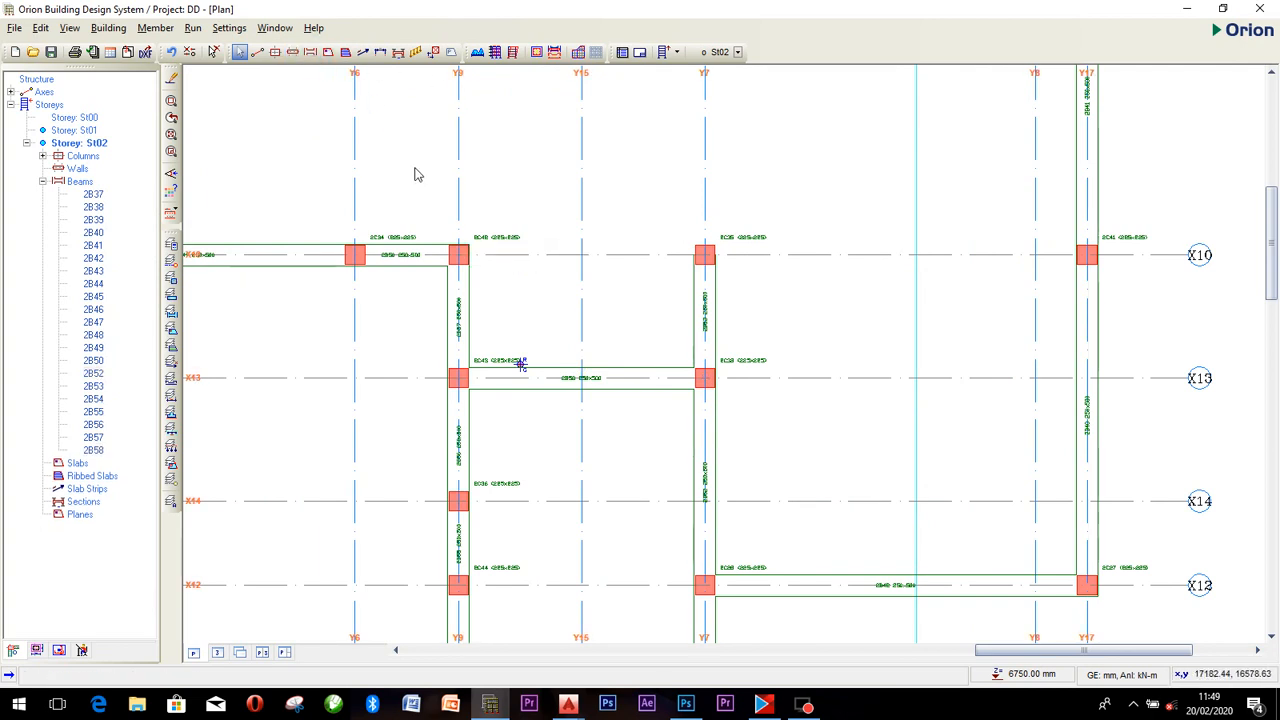
drag(458, 254, 703, 254)
scroll(521, 363, down, 3)
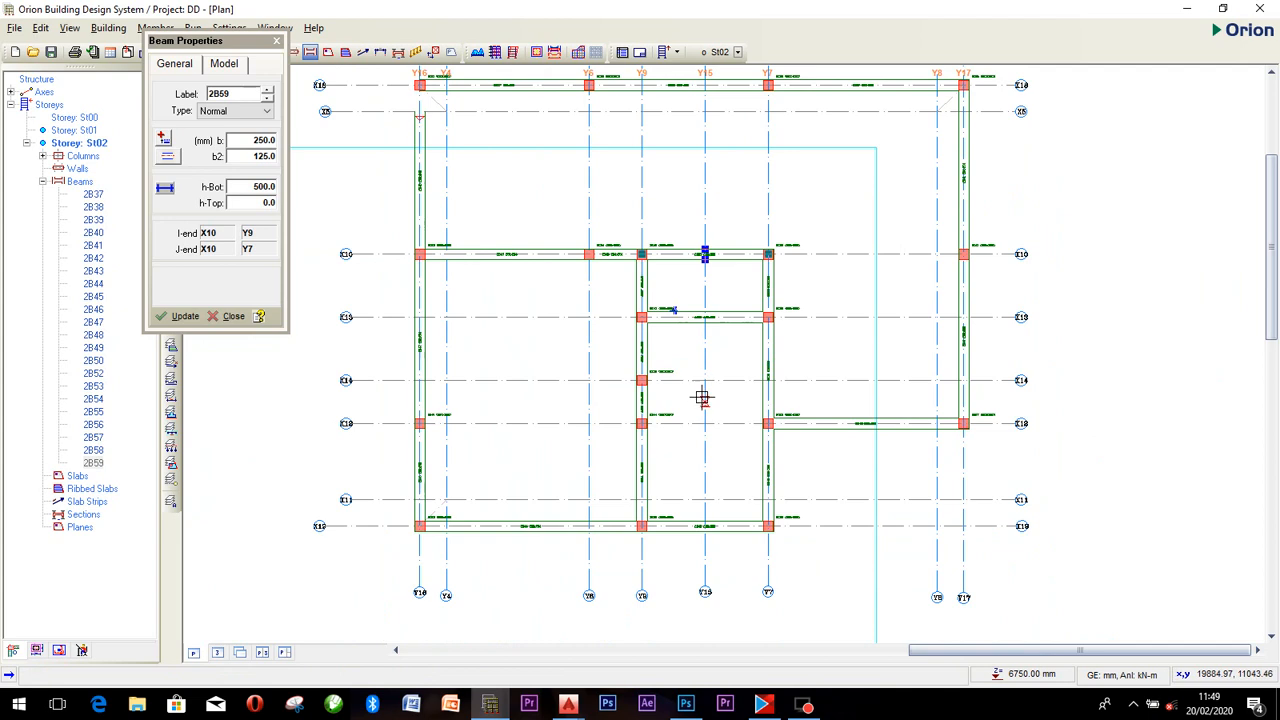
scroll(700, 400, down, 1)
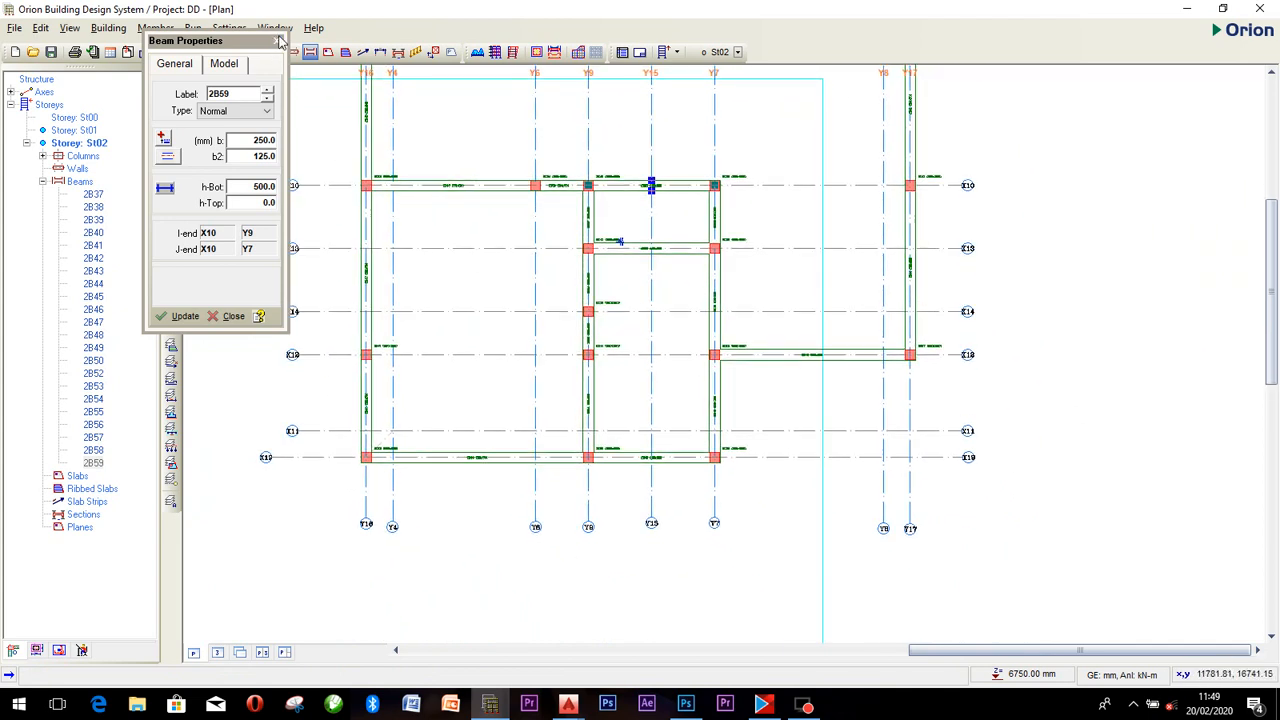
click(278, 41)
Insert 225 x 225 mm columns on axis Y15 at its intersections with X14, X12 and X19.
click(274, 52)
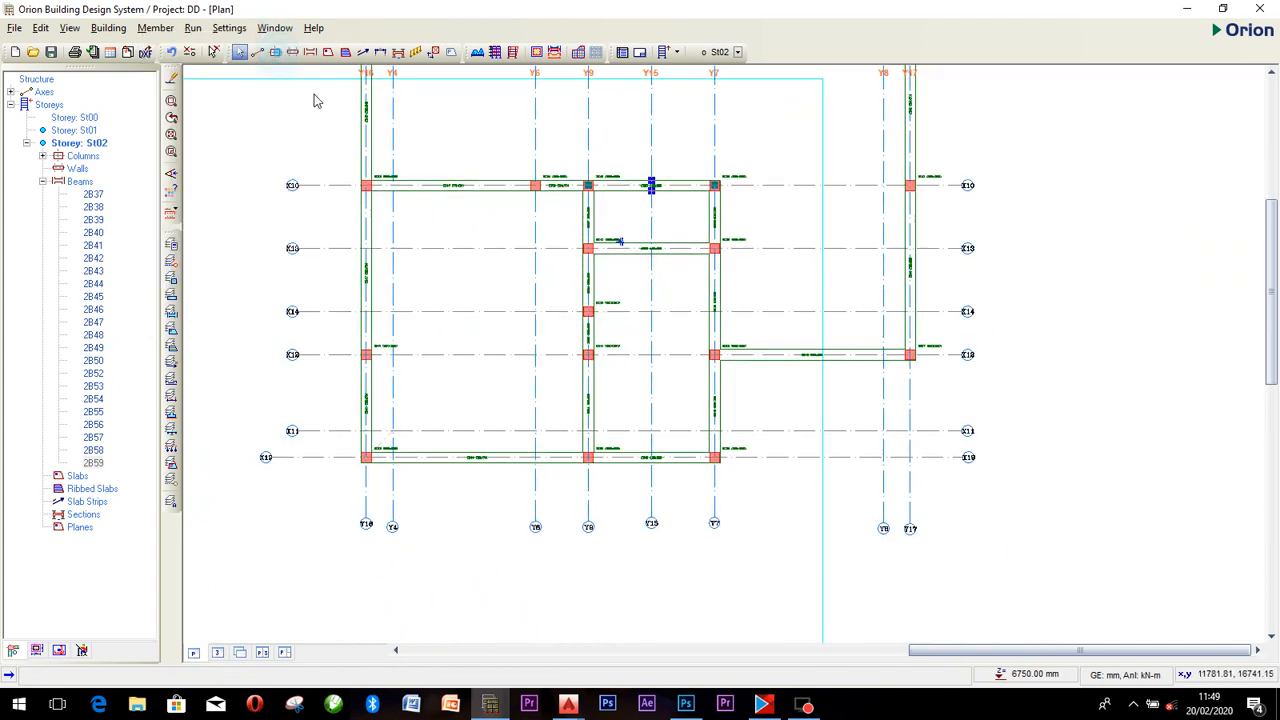
click(651, 312)
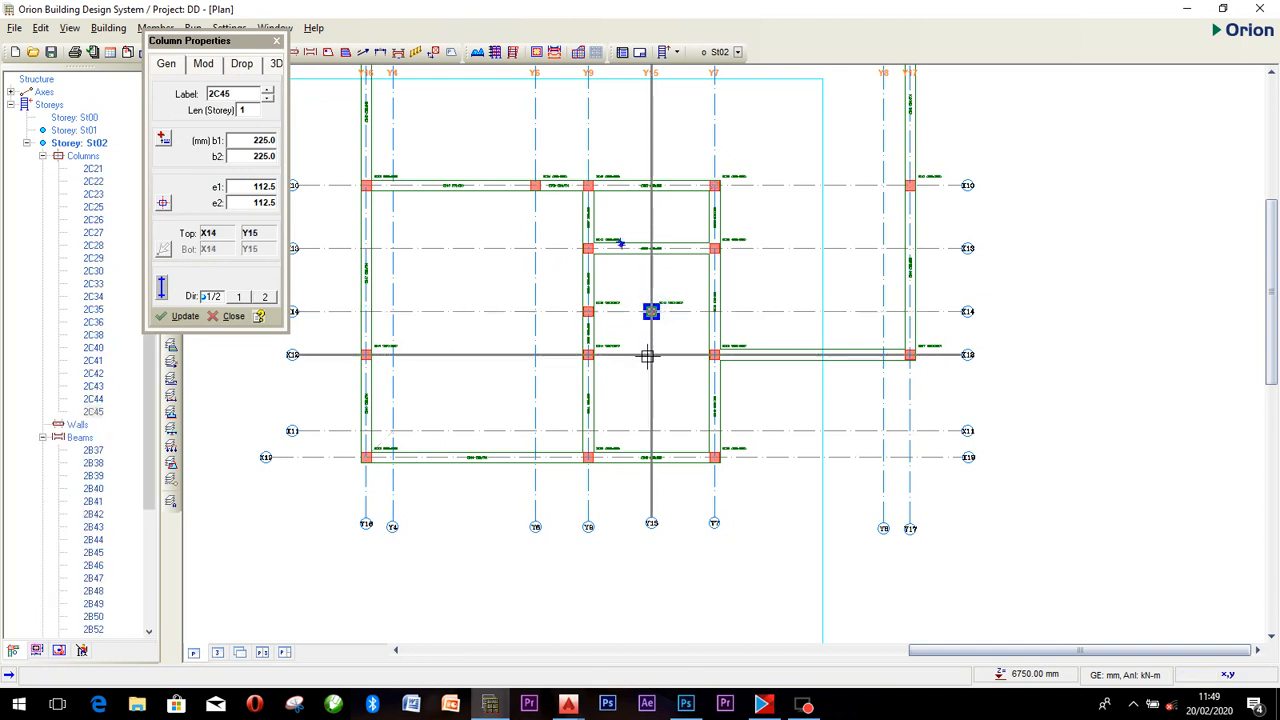
click(651, 355)
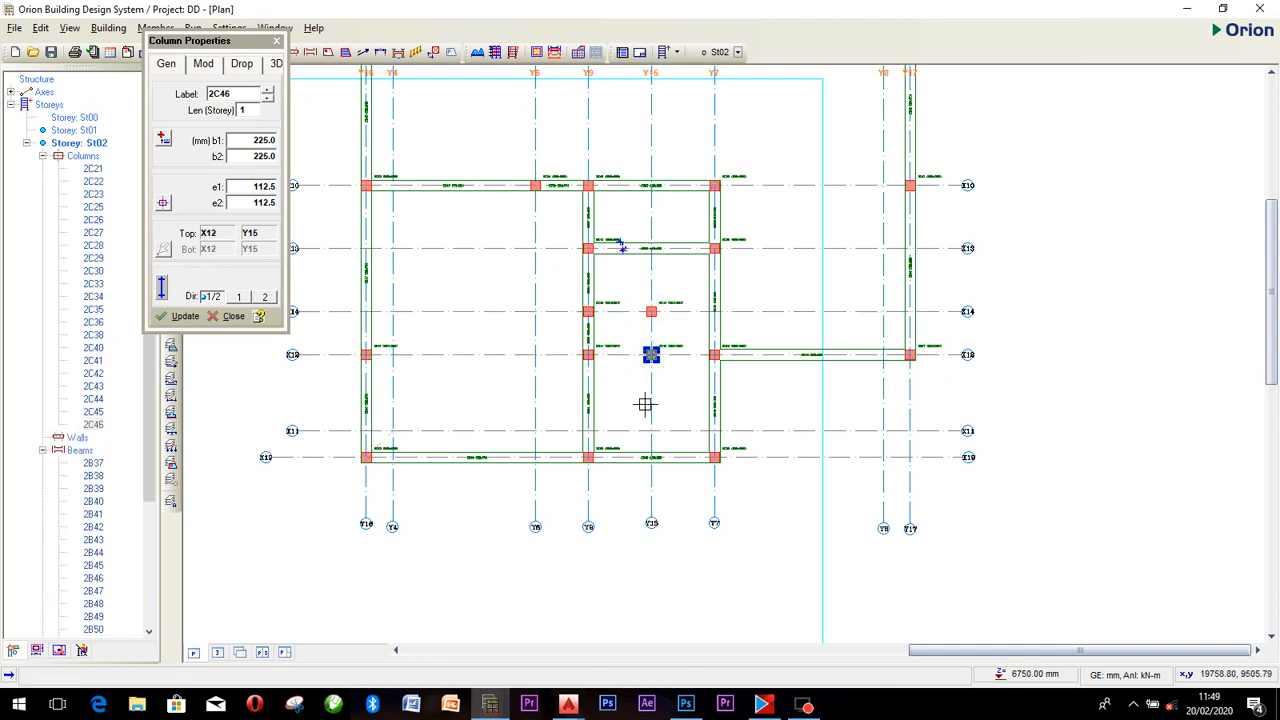
click(651, 457)
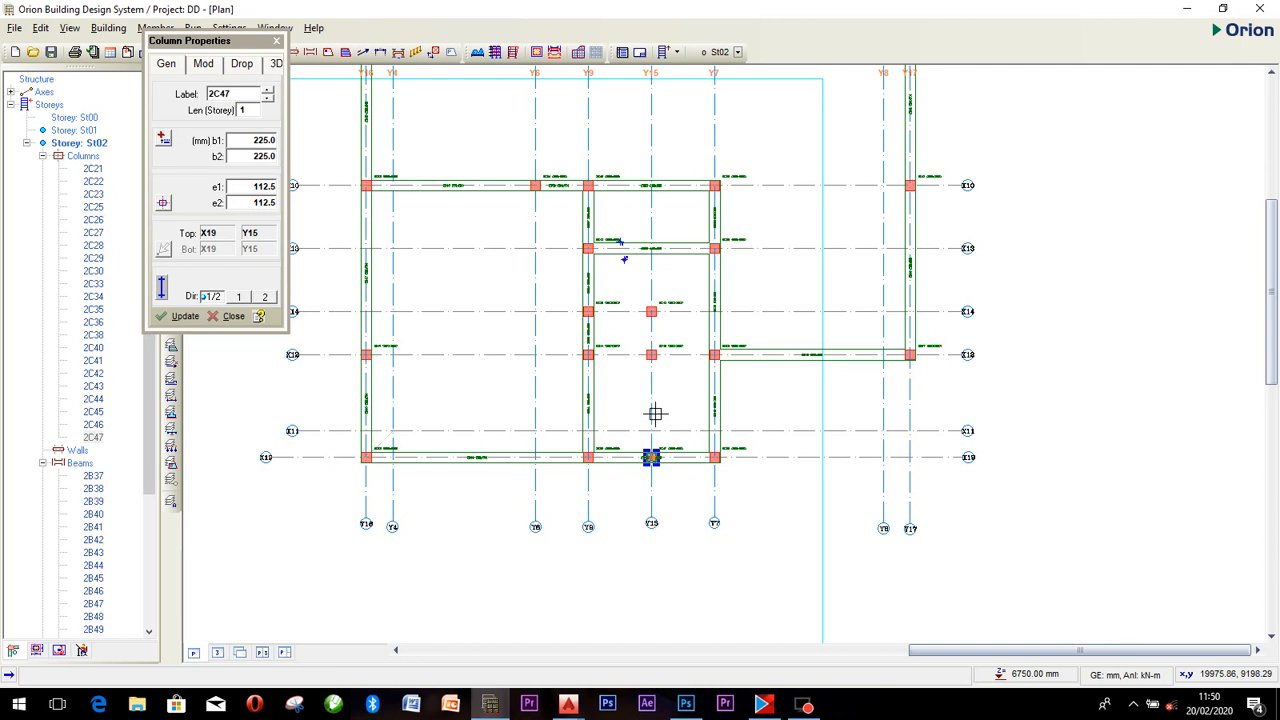
key(Escape)
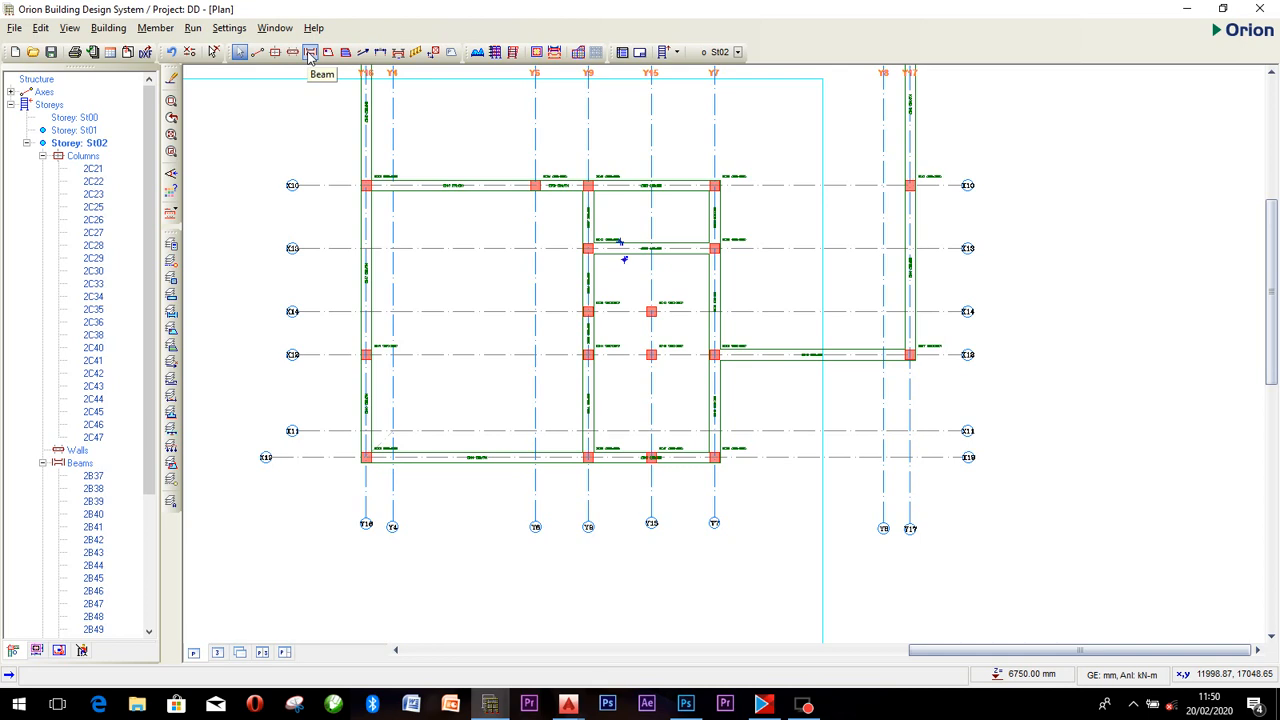
Insert 250 x 500 mm beams on X14 (Y9 to Y15), Y15 (X14 to X19), Y6 and Y7 (X18 to X10), and X10 (Y7 to Y17).
click(310, 52)
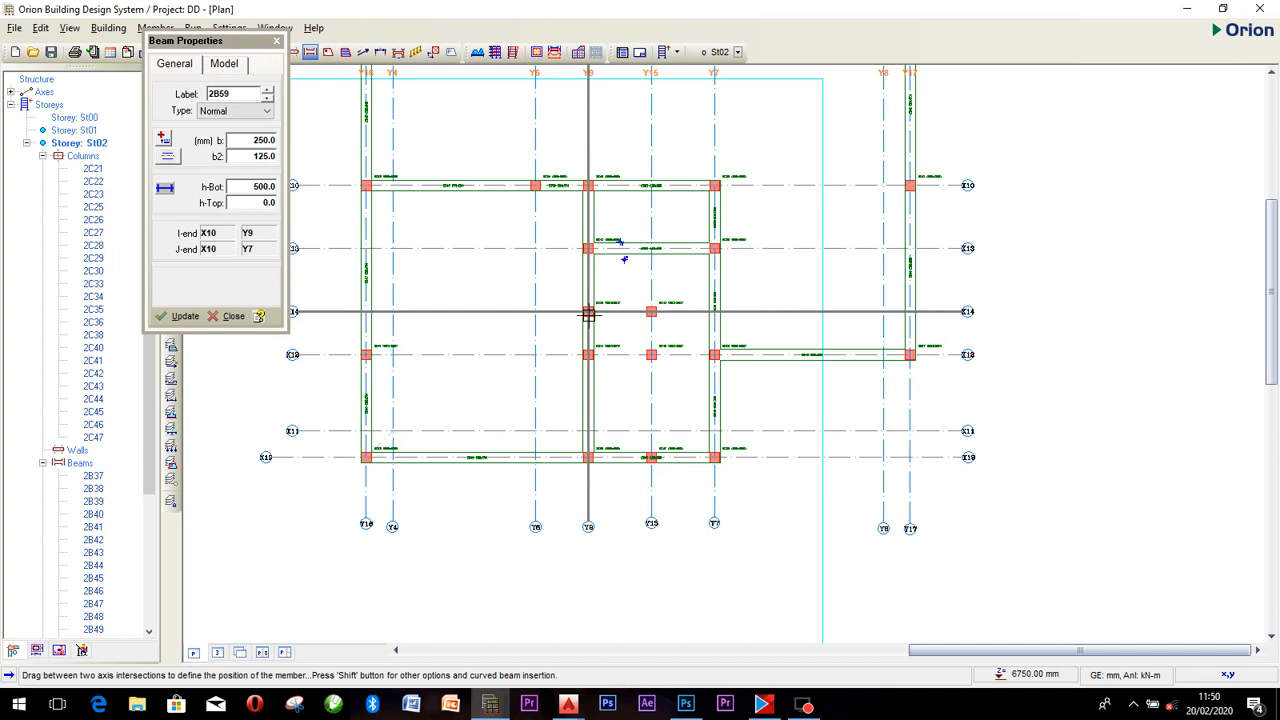
mouse_move(588, 313)
mouse_down()
mouse_move(651, 312)
mouse_move(651, 457)
mouse_up()
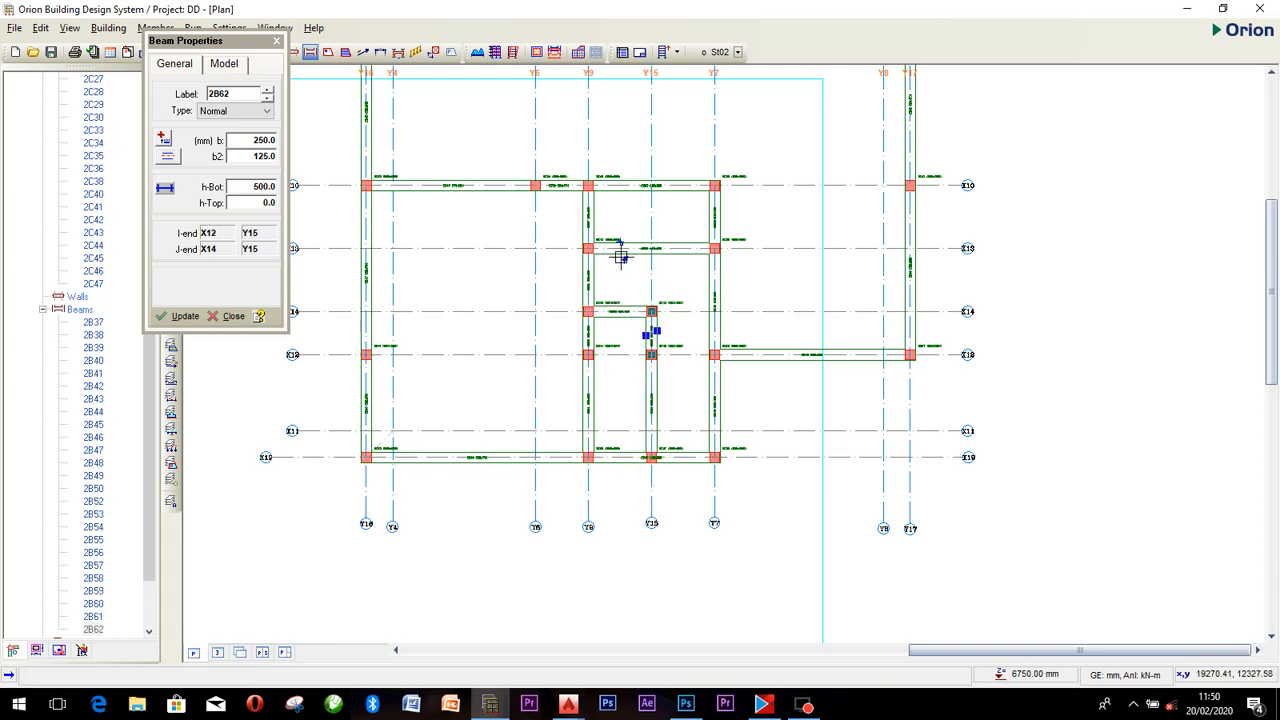
scroll(594, 213, down, 2)
scroll(600, 137, up, 1)
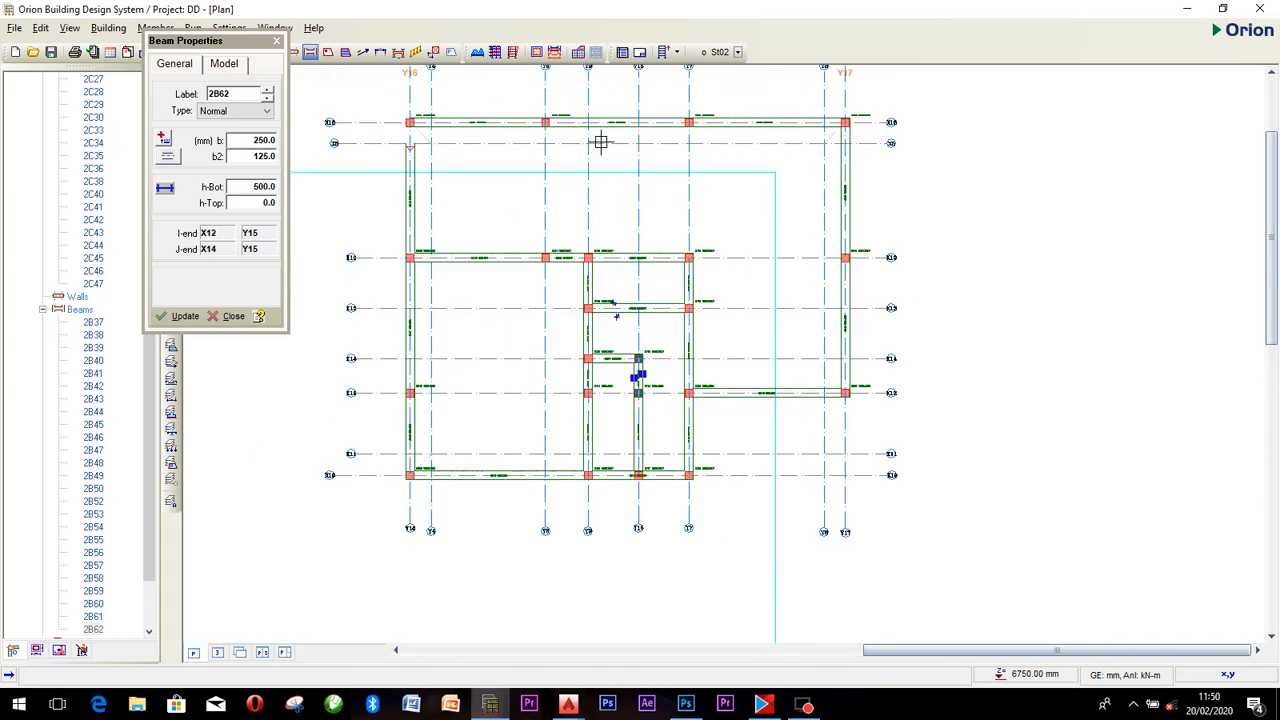
middle_drag(618, 184, 644, 216)
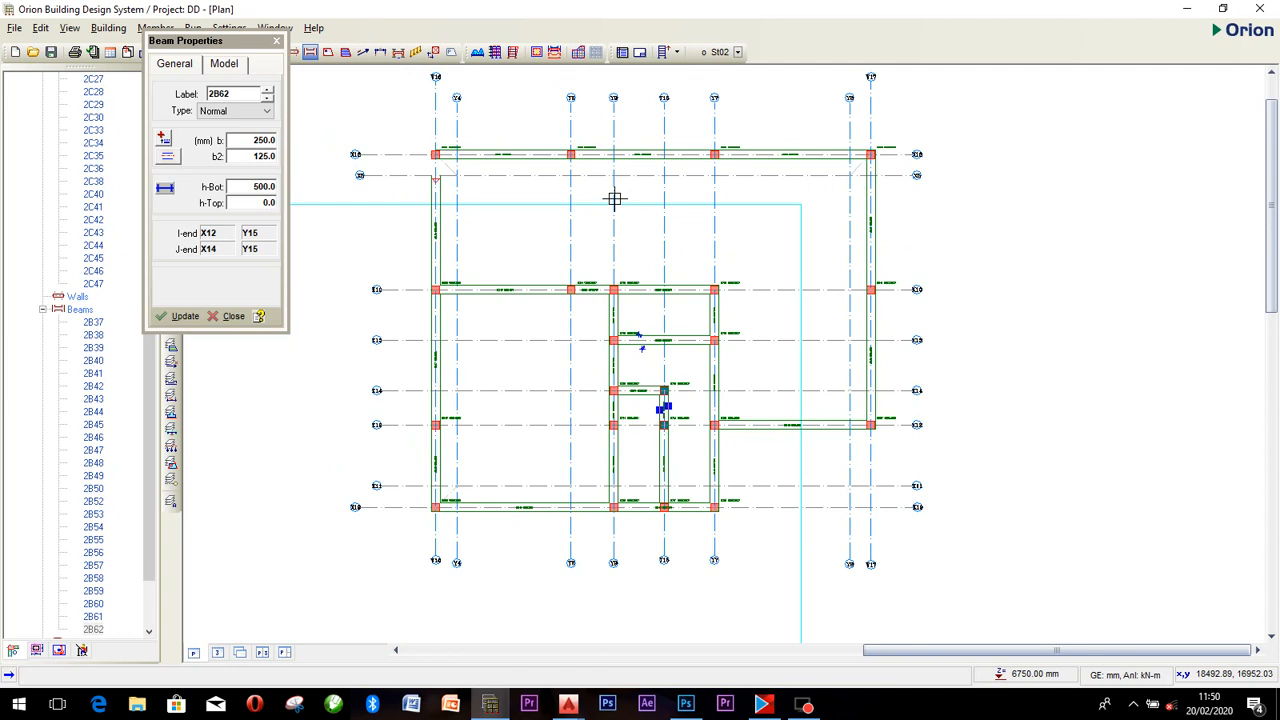
drag(570, 155, 570, 289)
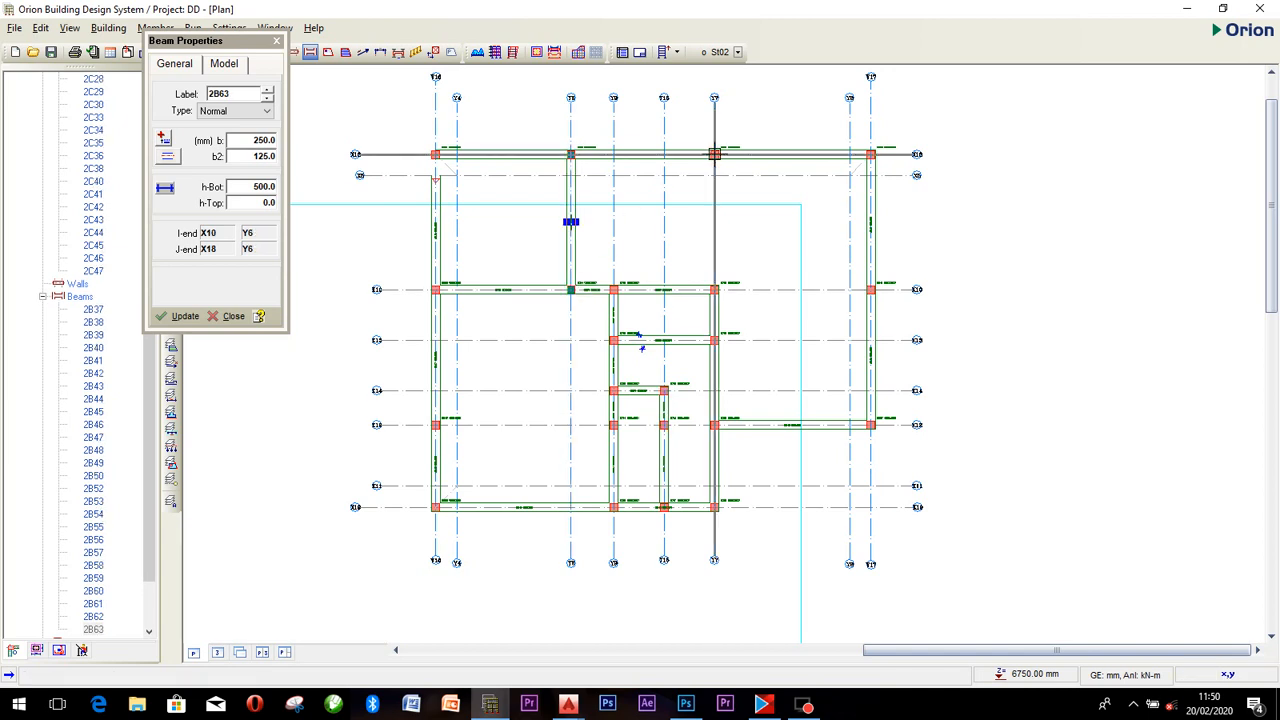
drag(714, 283, 871, 289)
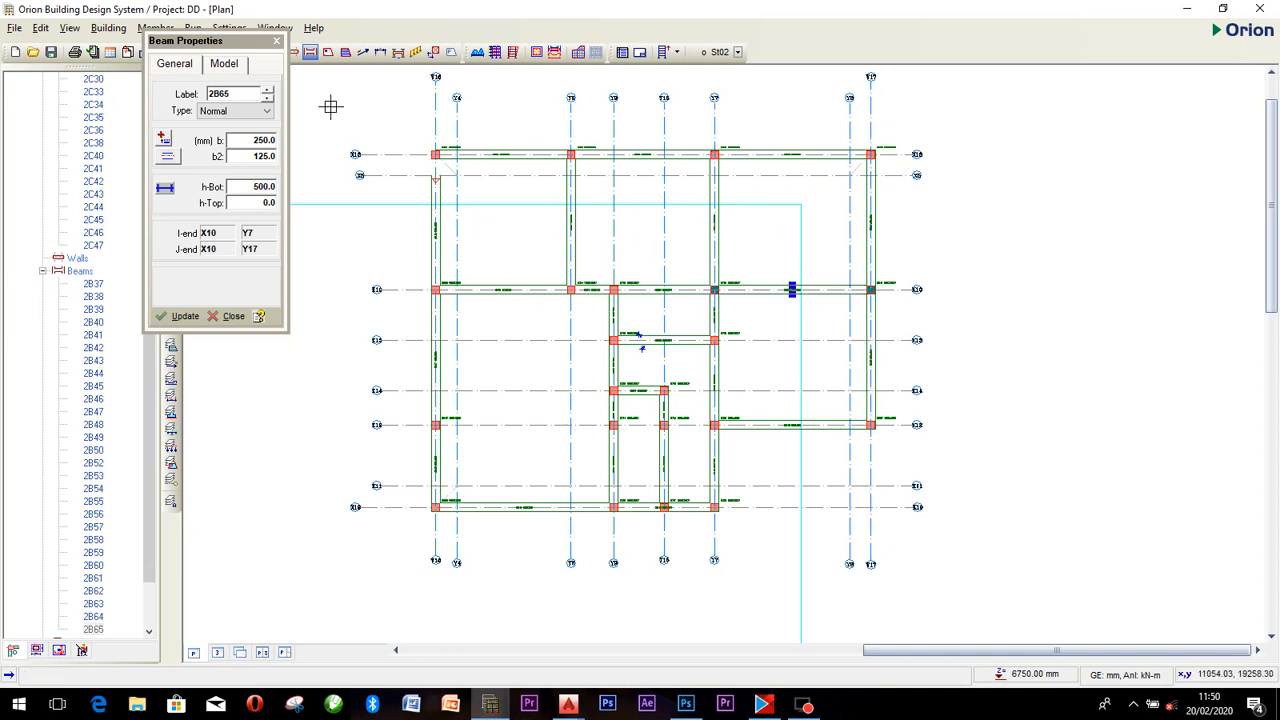
click(276, 42)
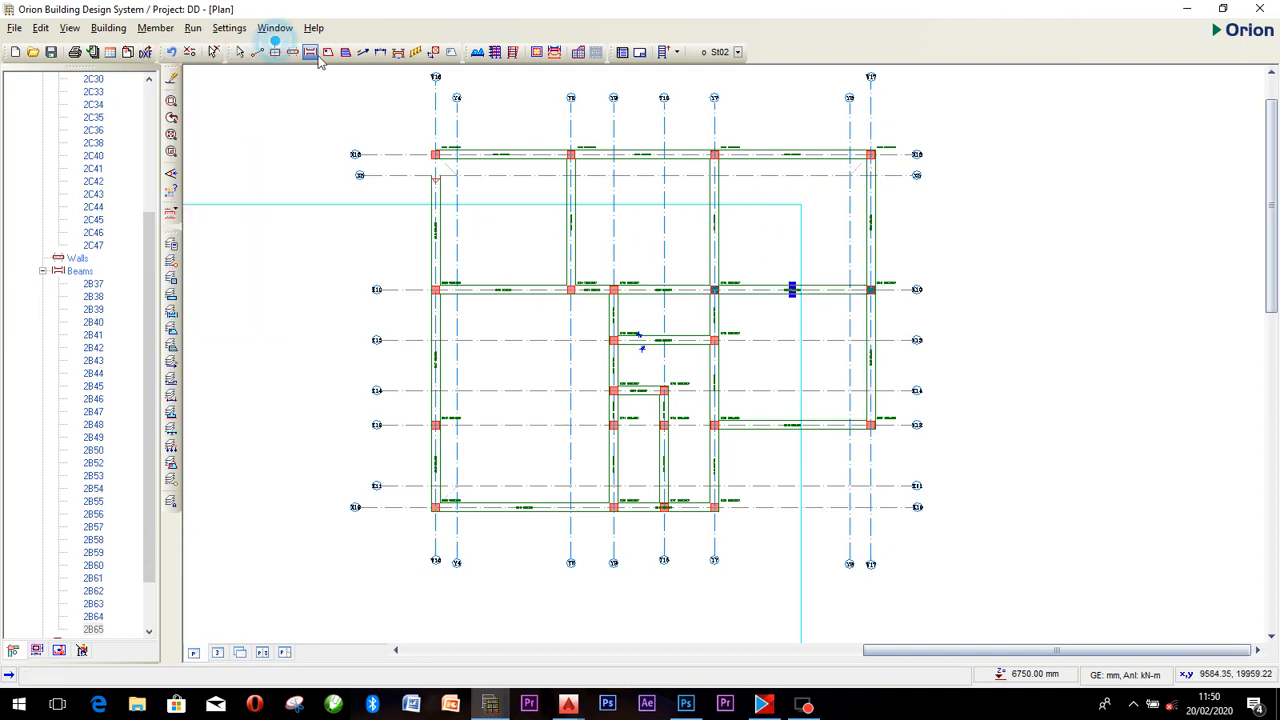
Replace the Y16 beam that stops at X5 with a 250 x 500 mm beam running from X18 to X10.
click(328, 53)
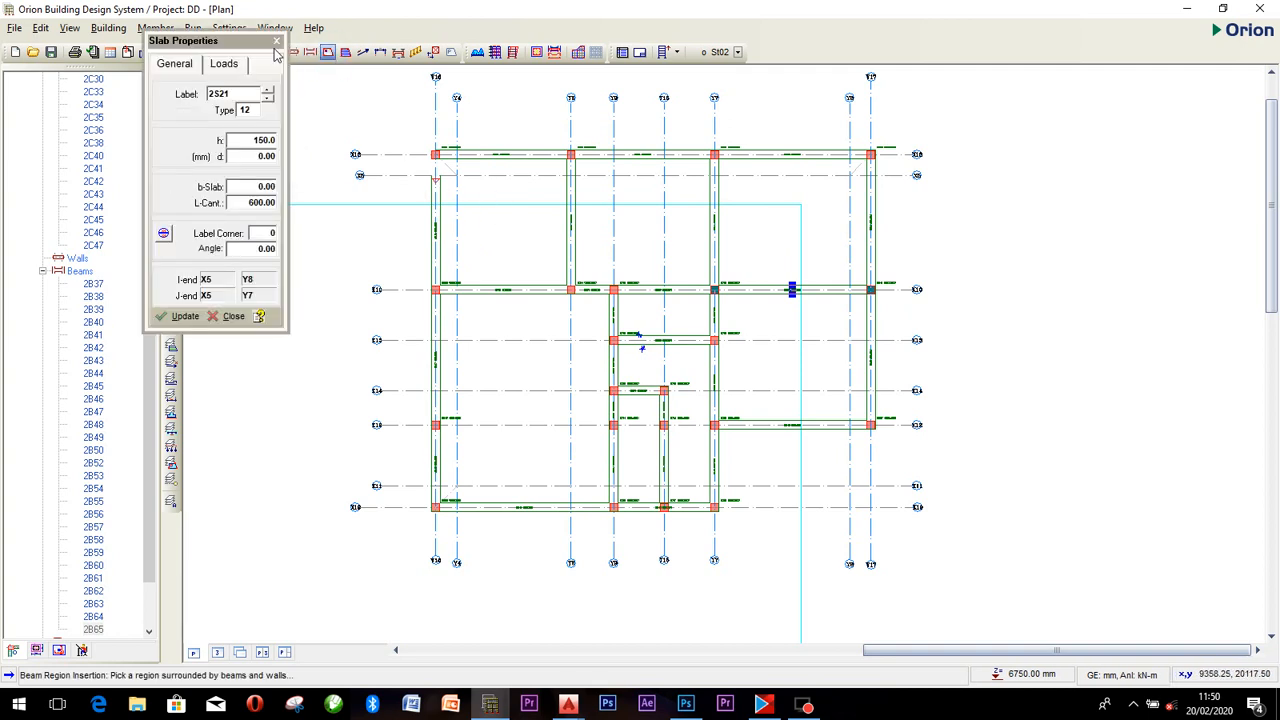
click(276, 42)
scroll(420, 176, up, 1)
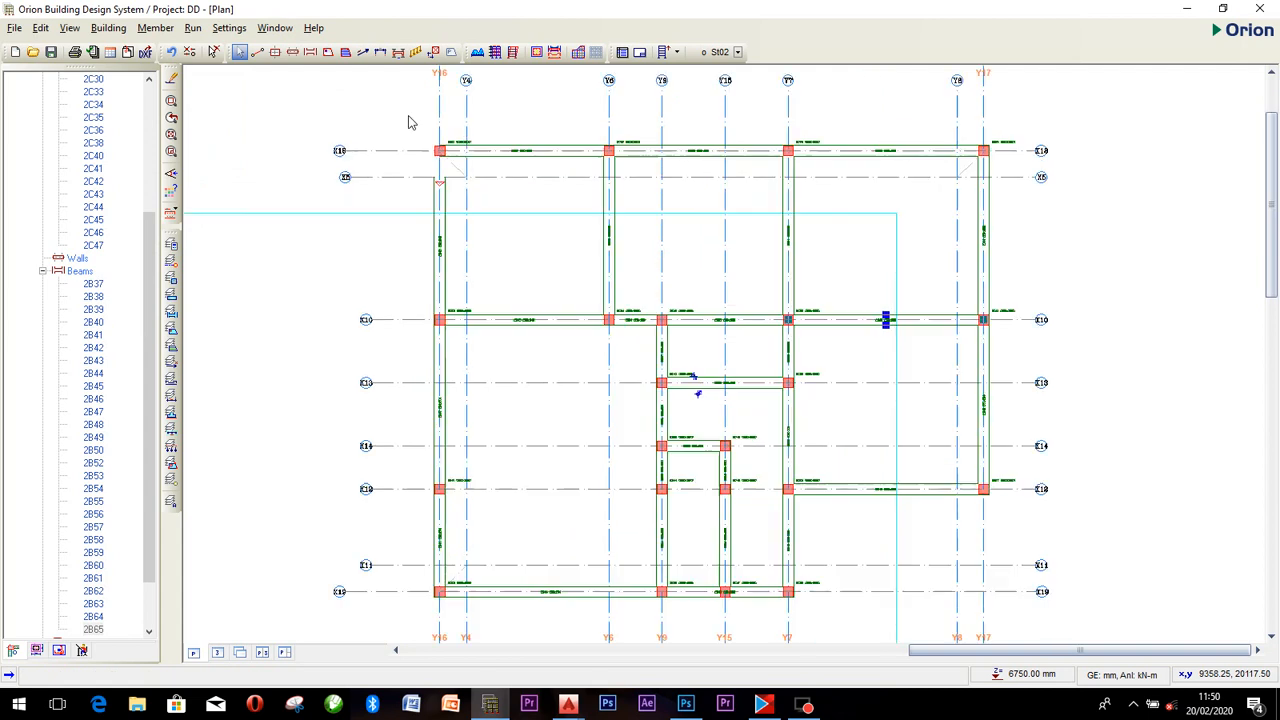
click(434, 200)
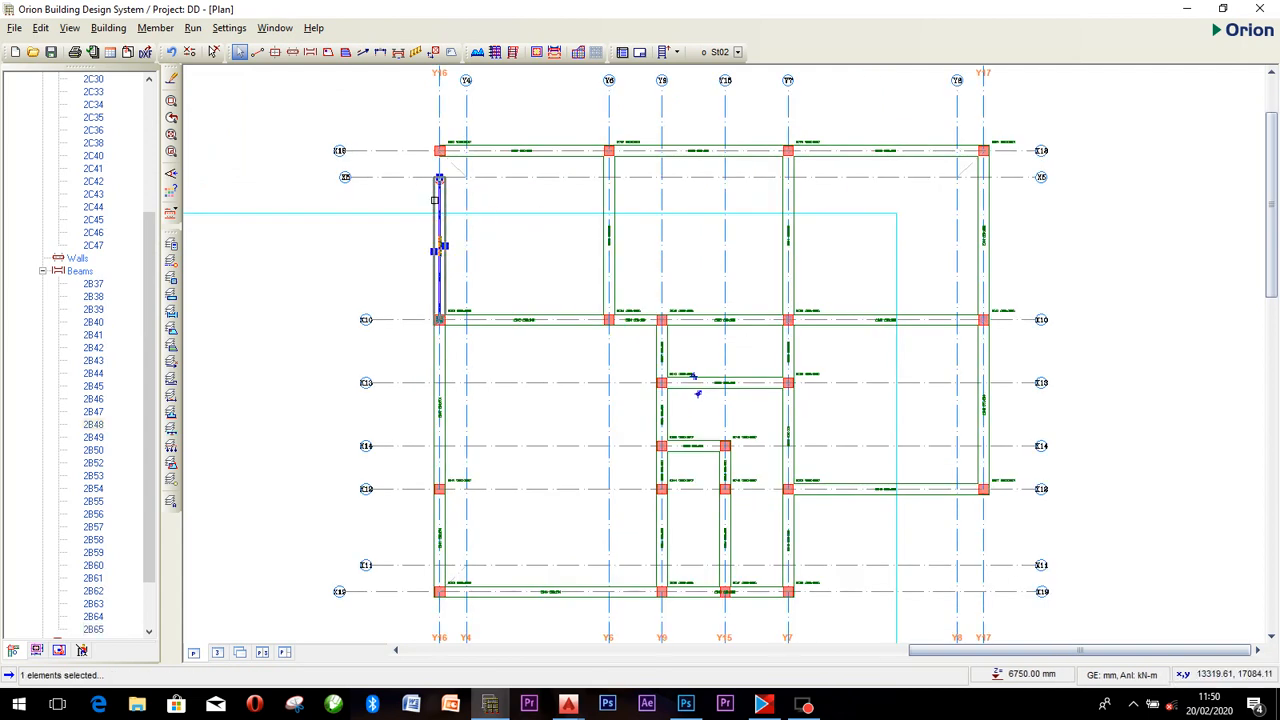
key(Delete)
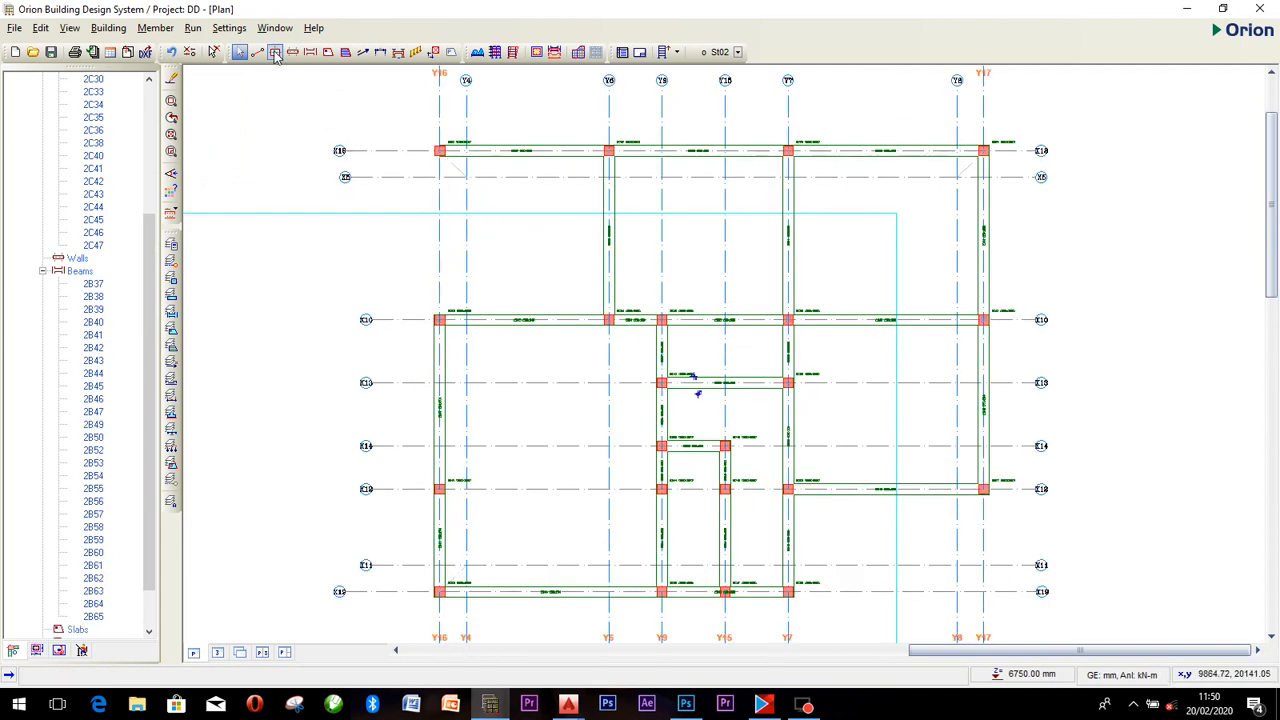
click(327, 52)
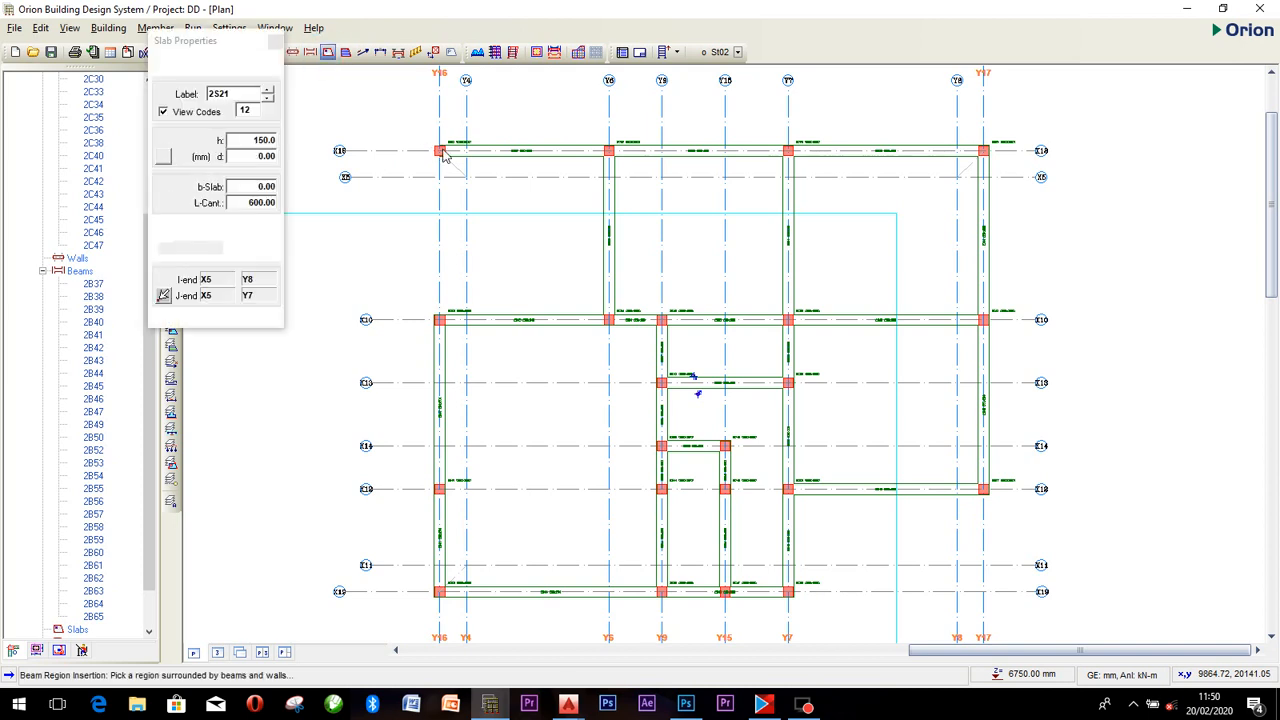
click(310, 52)
drag(439, 150, 437, 320)
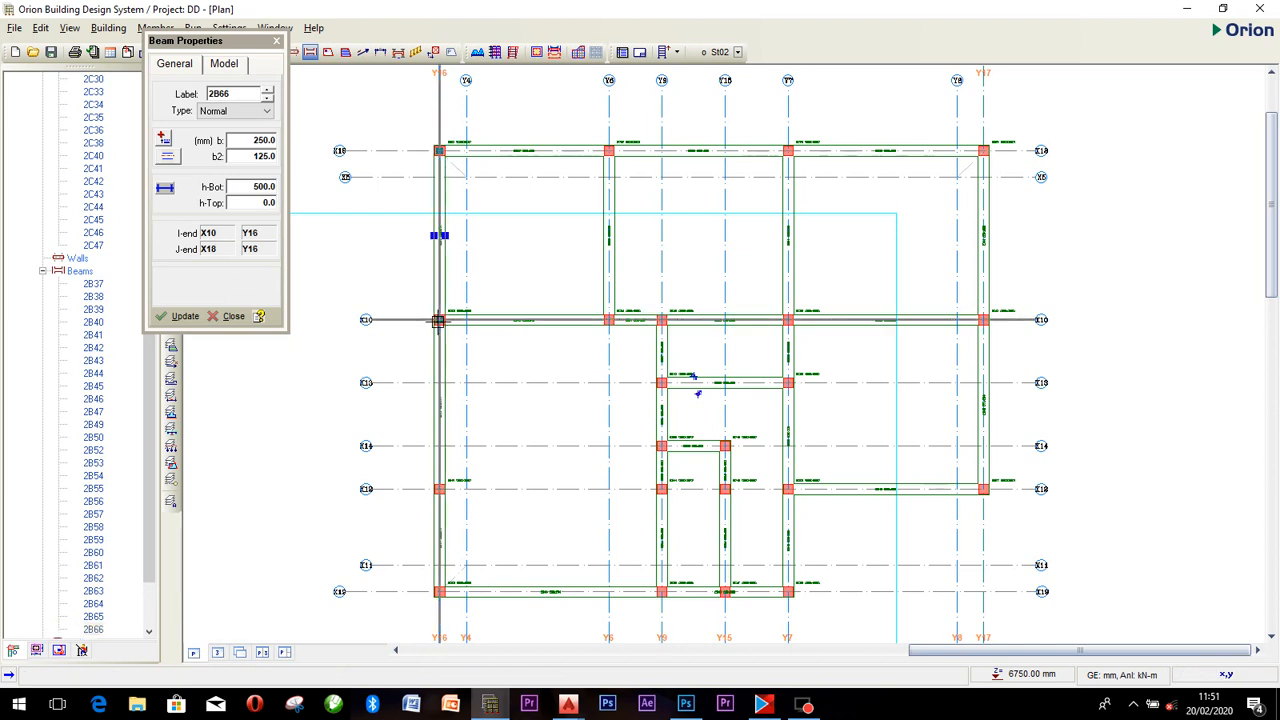
Insert 150 mm type 1 slabs in the three X10–X18 bays, the X12–X10 bay between Y7 and Y17, and the two small bays beside Y9.
click(328, 52)
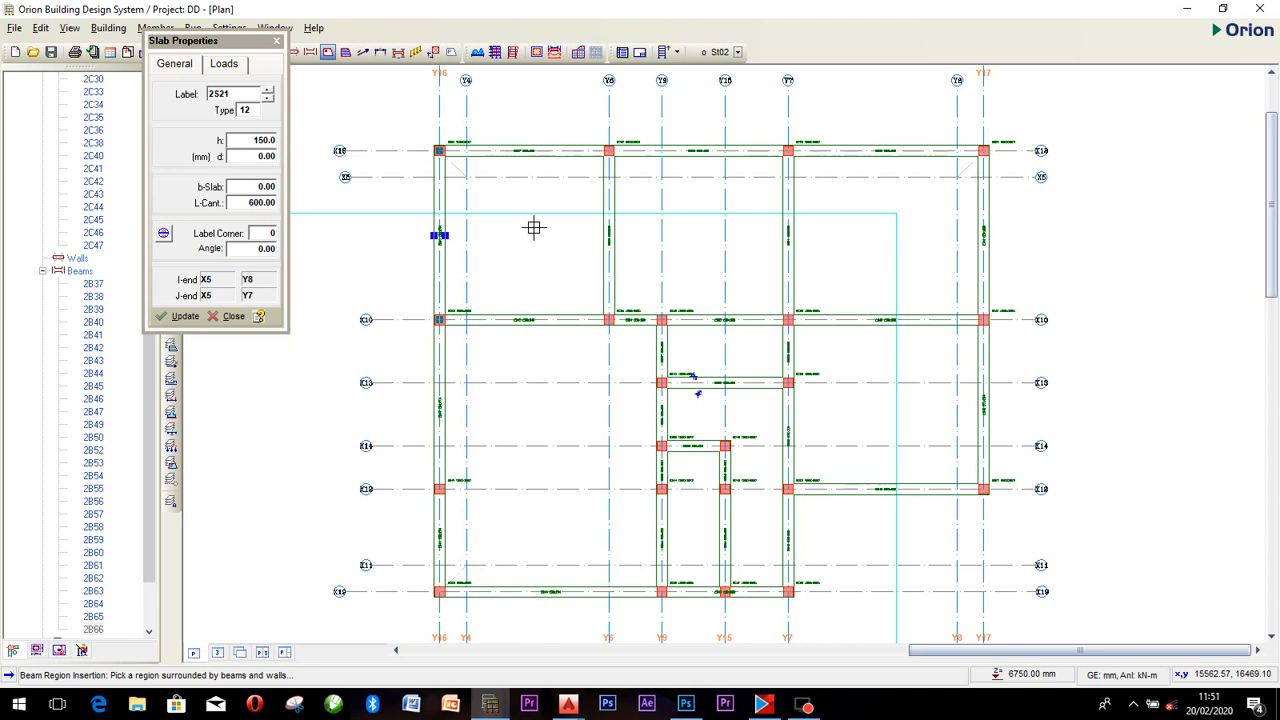
click(489, 212)
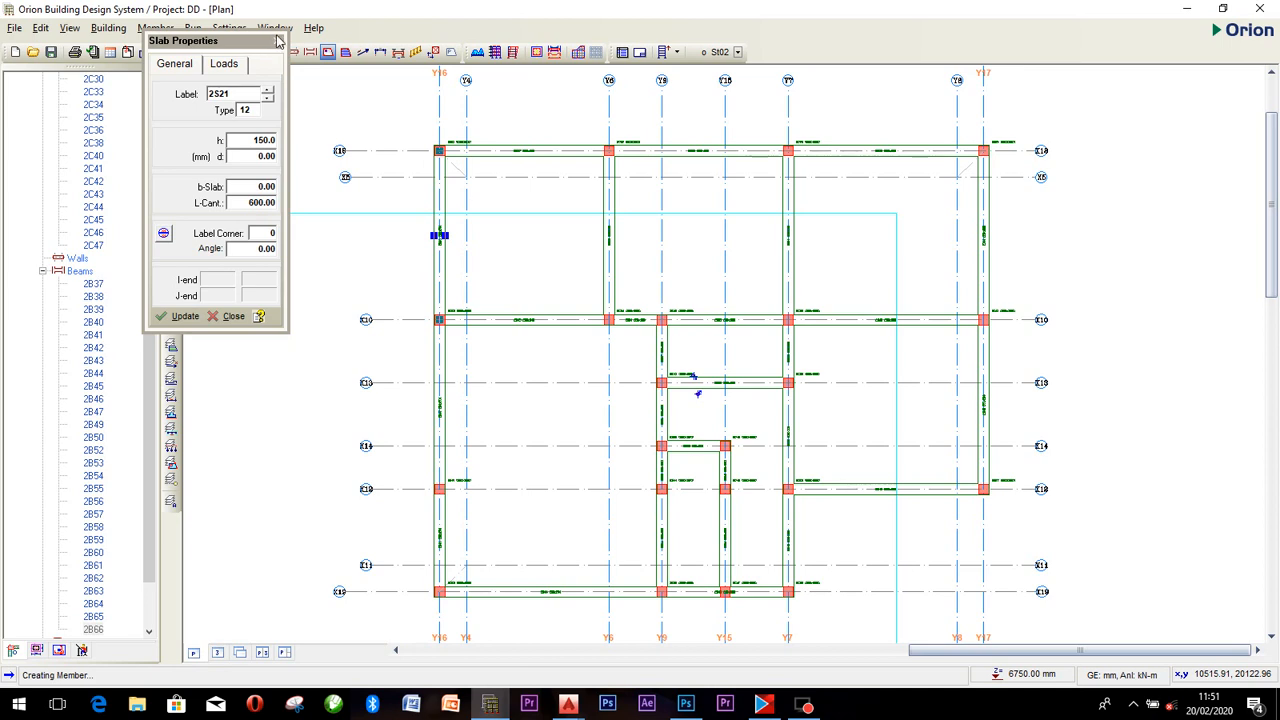
click(255, 115)
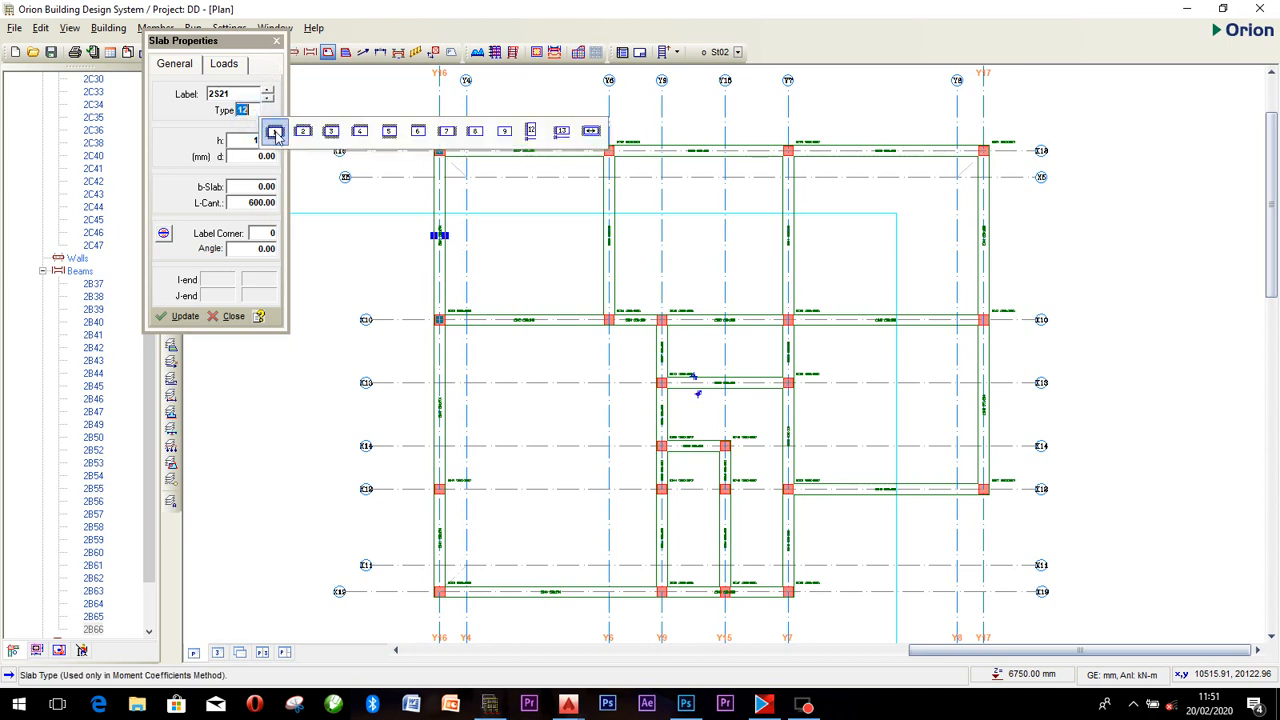
click(275, 131)
click(502, 216)
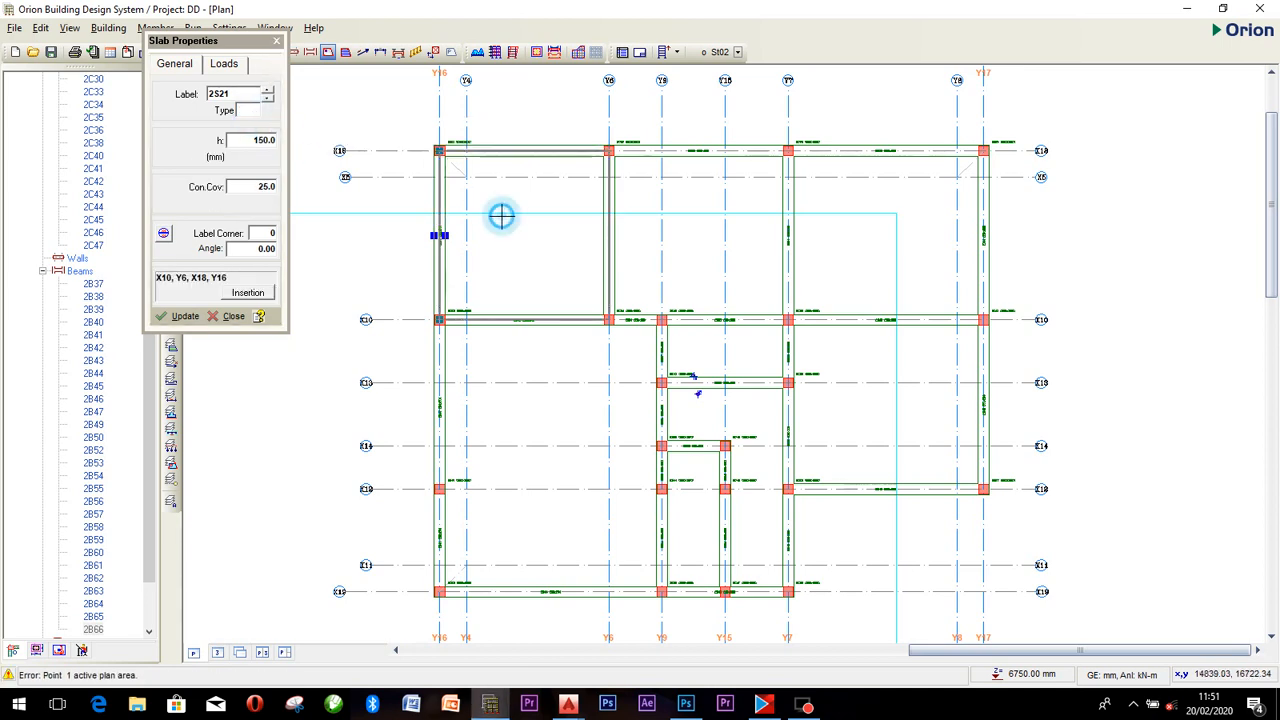
click(691, 217)
click(888, 231)
click(894, 366)
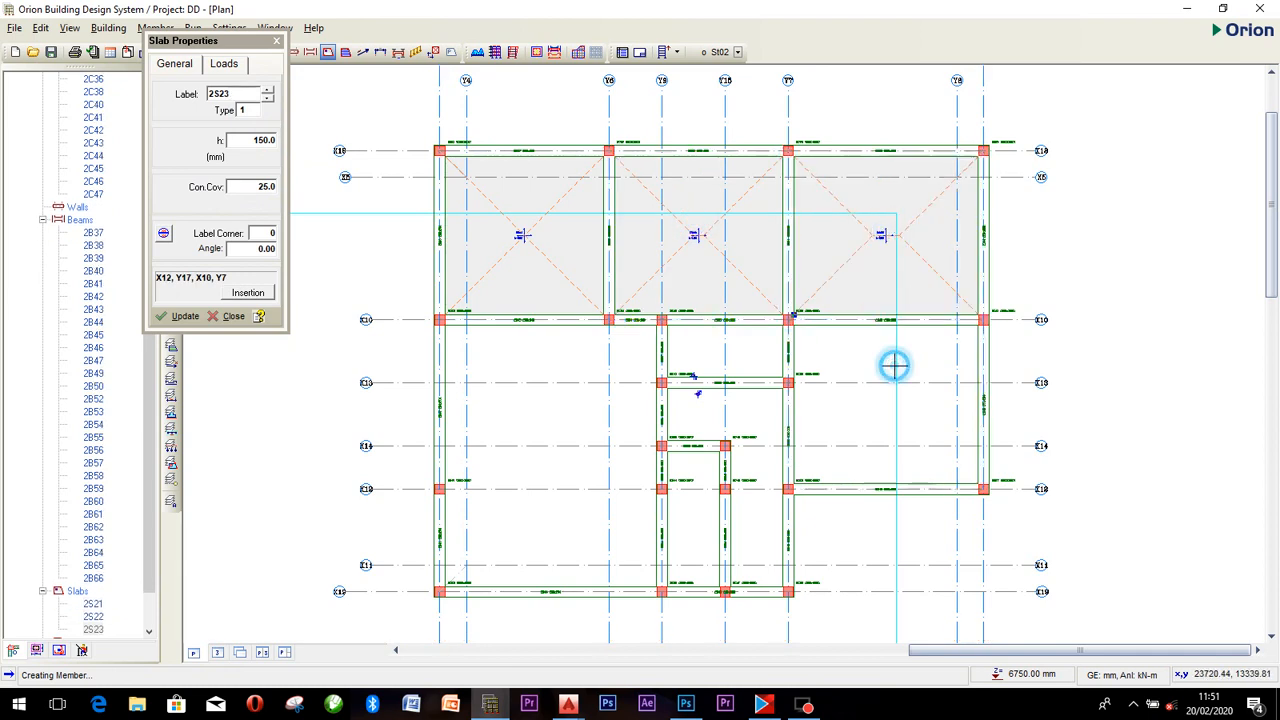
click(743, 356)
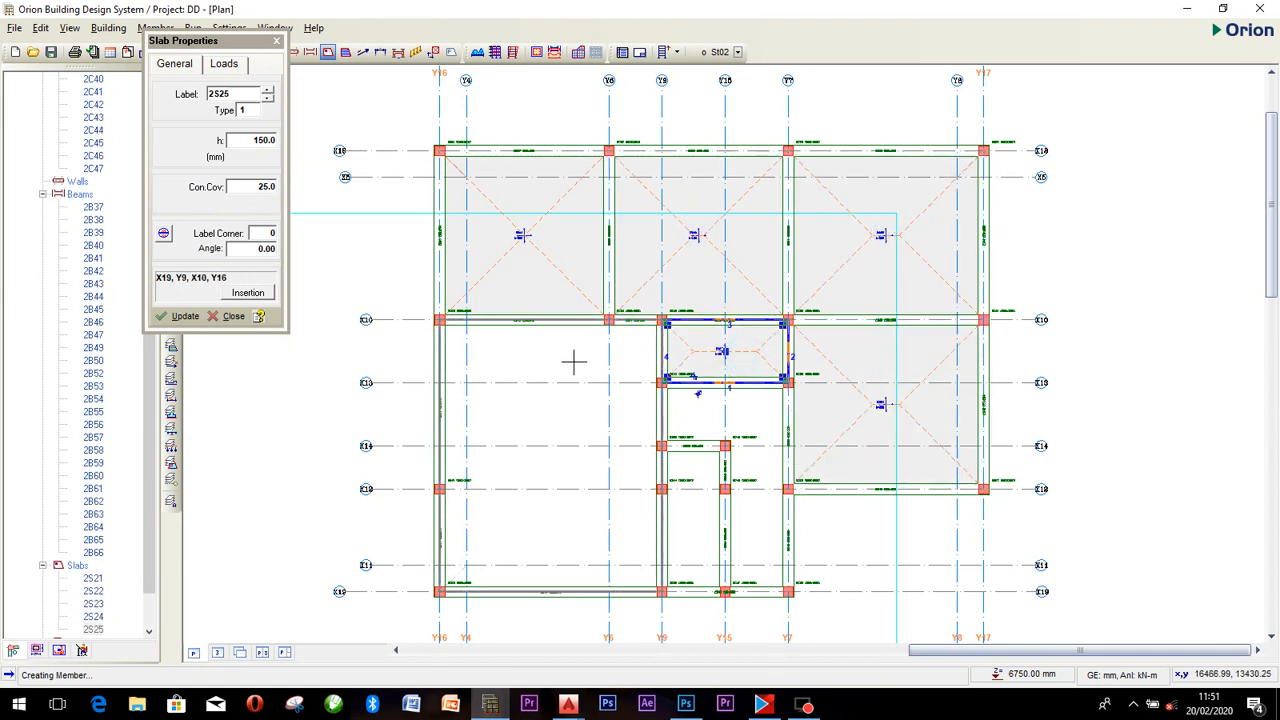
click(692, 527)
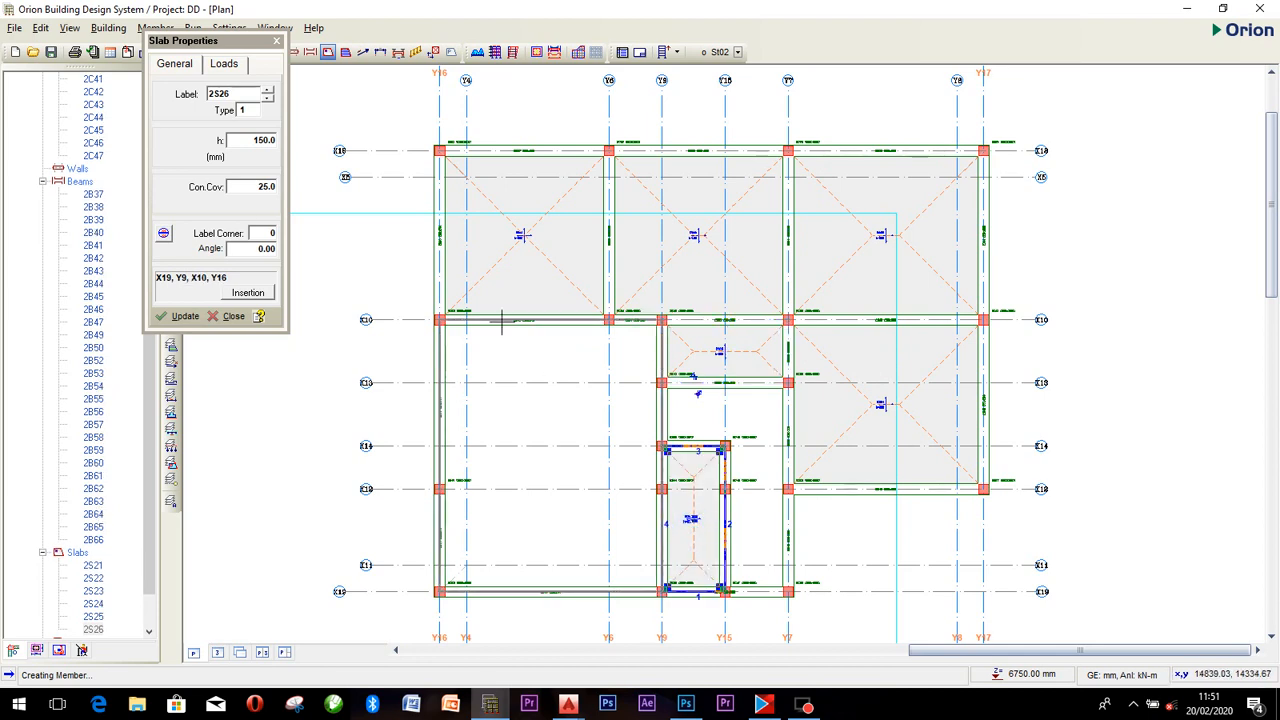
Insert a 250 x 500 mm beam on X12 from Y16 to Y9 and 150 mm type 1 slabs in the two bays it separates.
click(310, 53)
drag(441, 489, 661, 489)
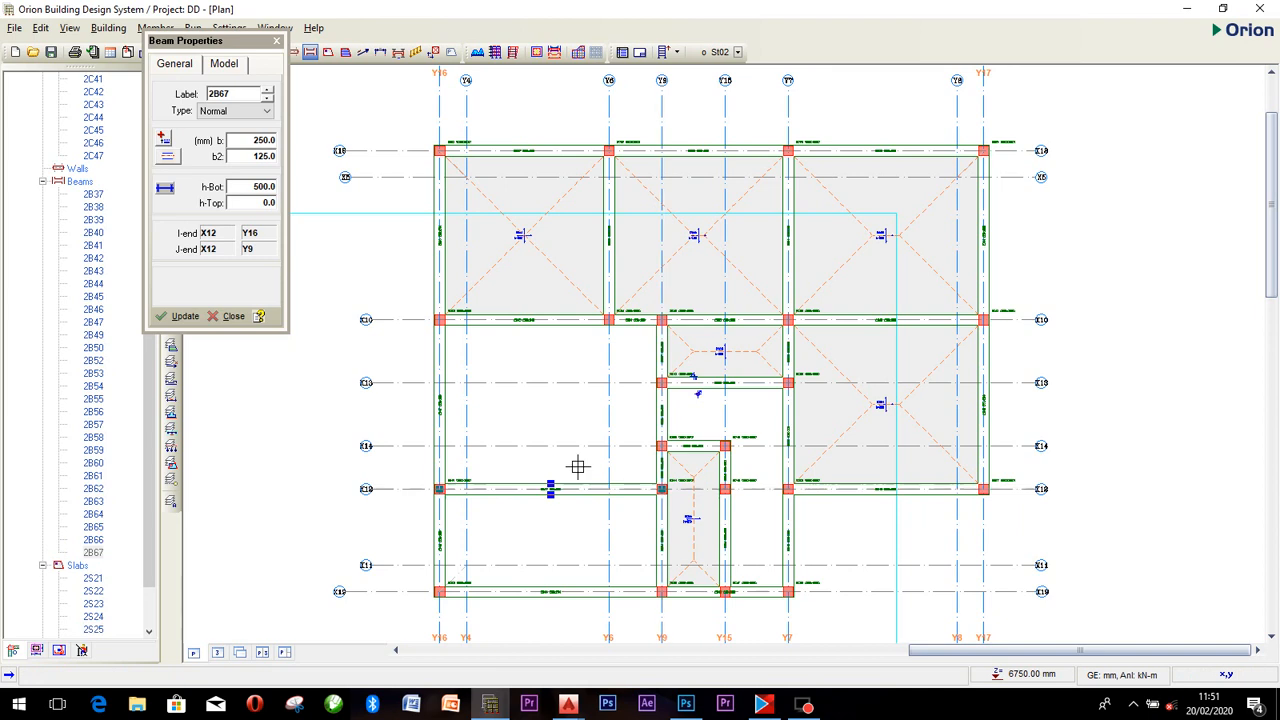
click(327, 54)
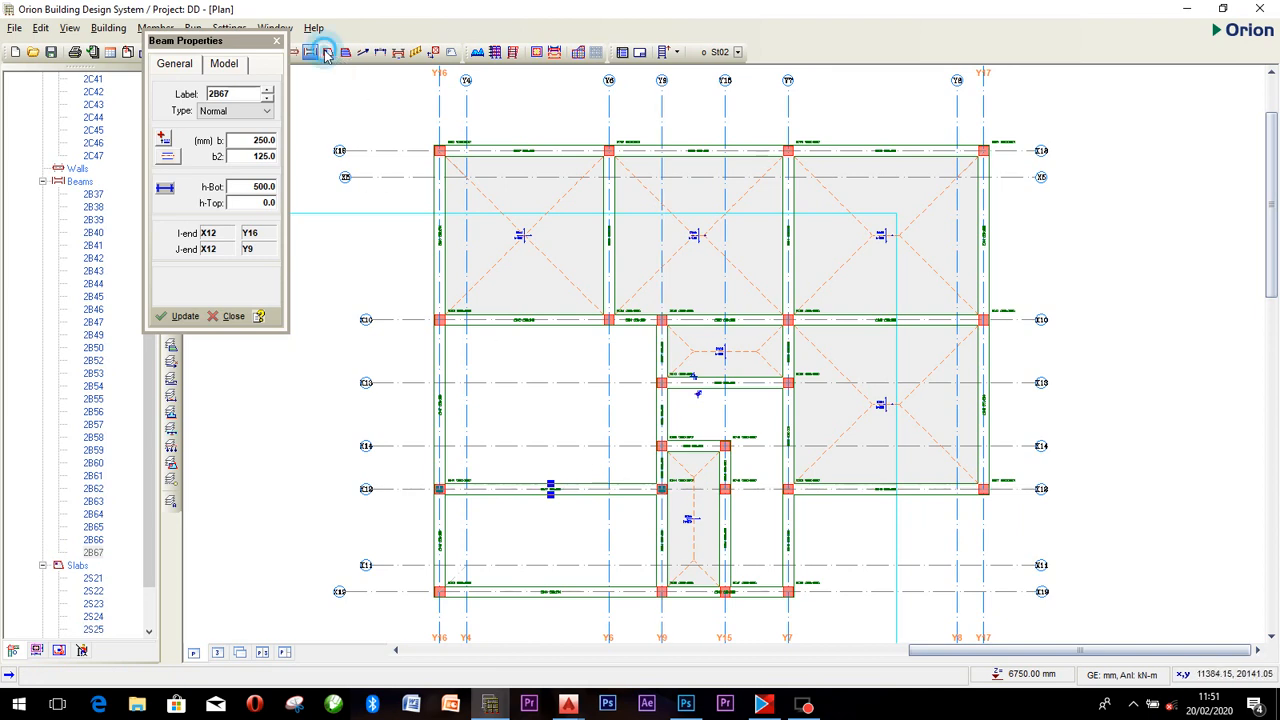
click(553, 410)
click(551, 538)
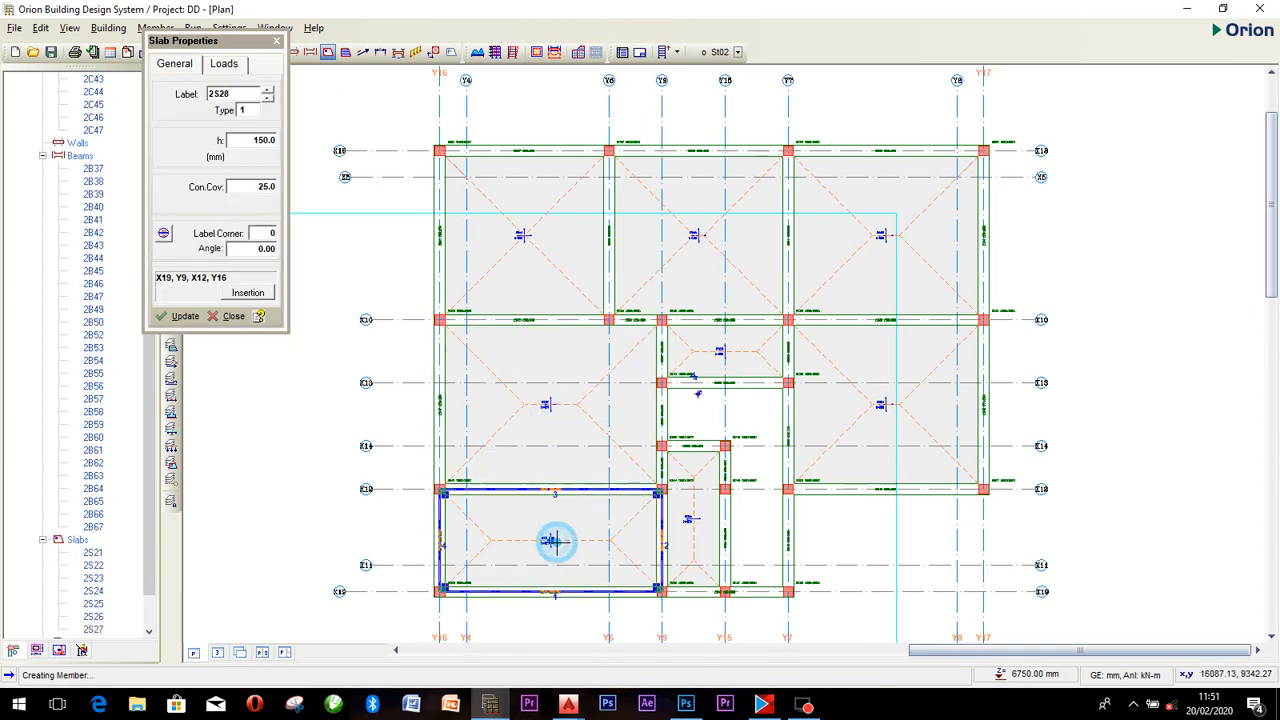
click(300, 460)
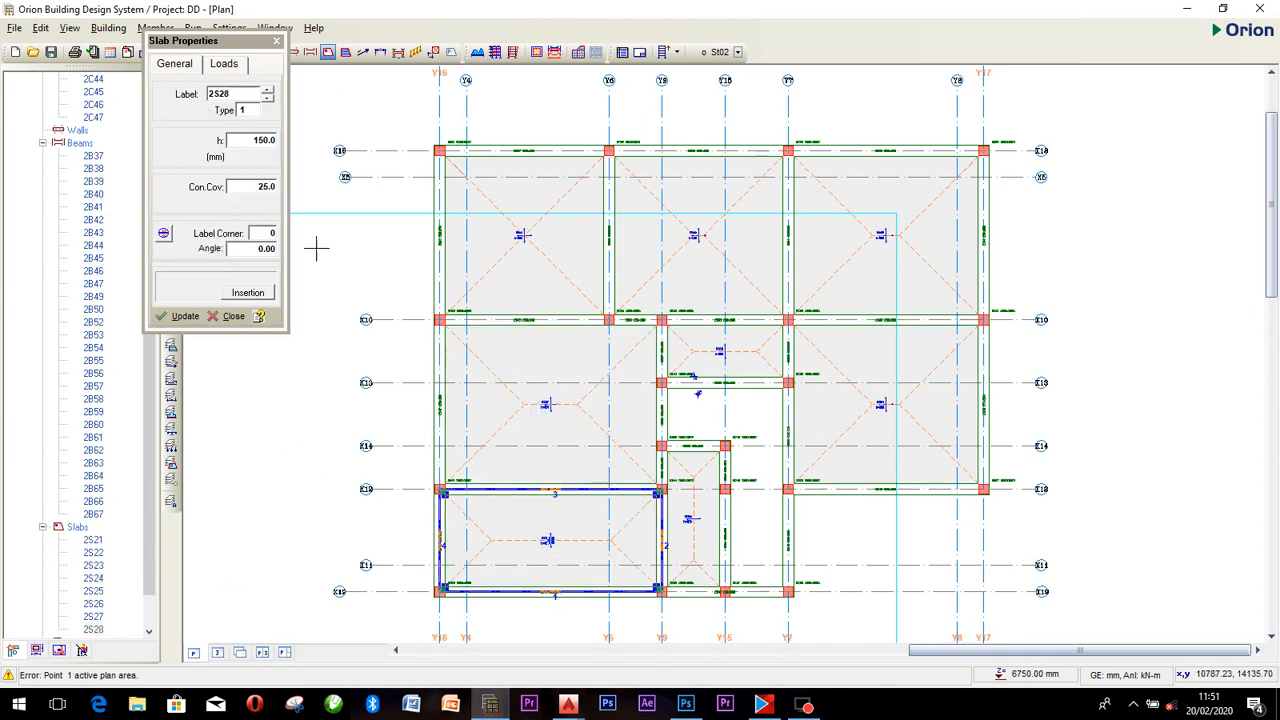
click(276, 40)
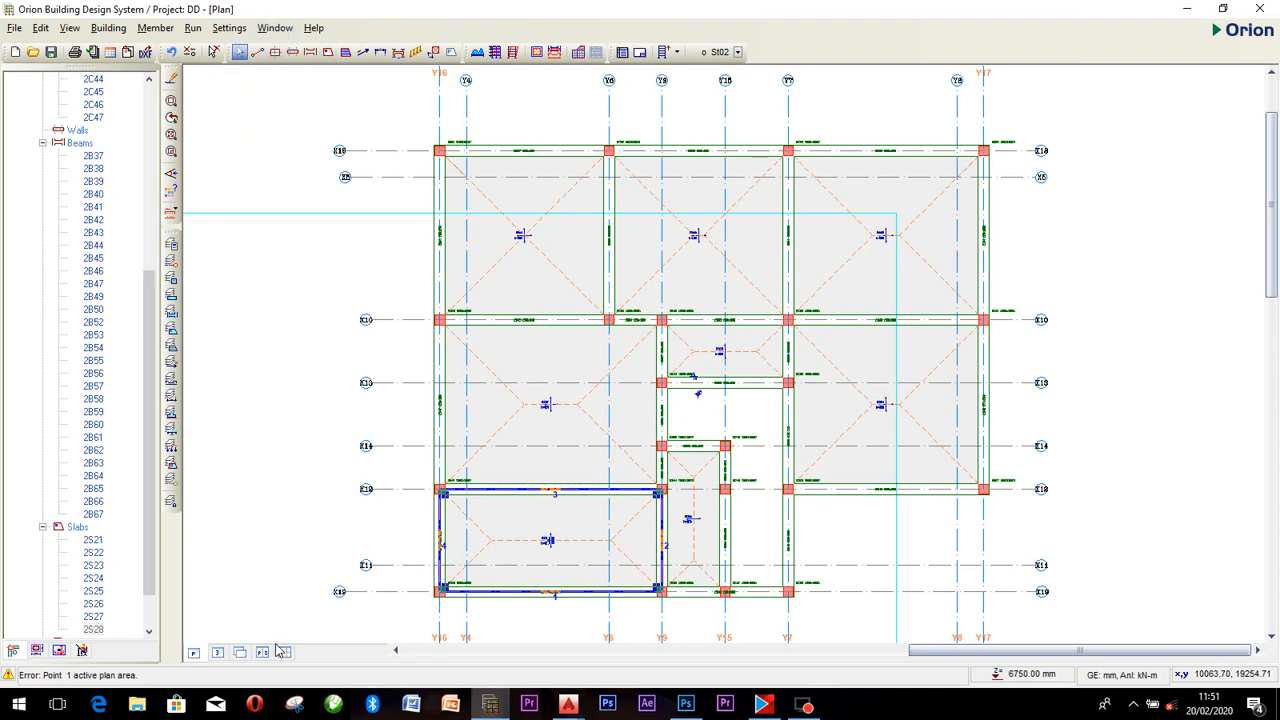
Display the whole building in the 3D view and start its rotation animation, moving the animation settings clear of the model.
click(217, 652)
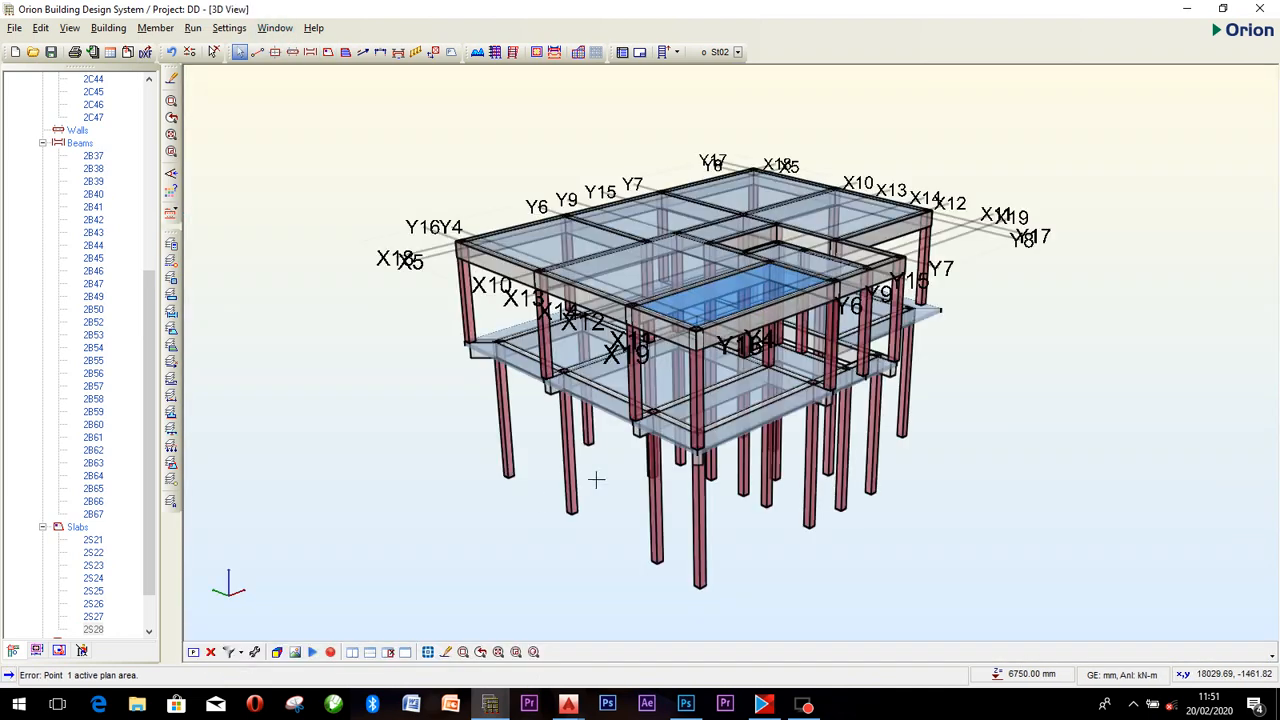
scroll(692, 399, up, 3)
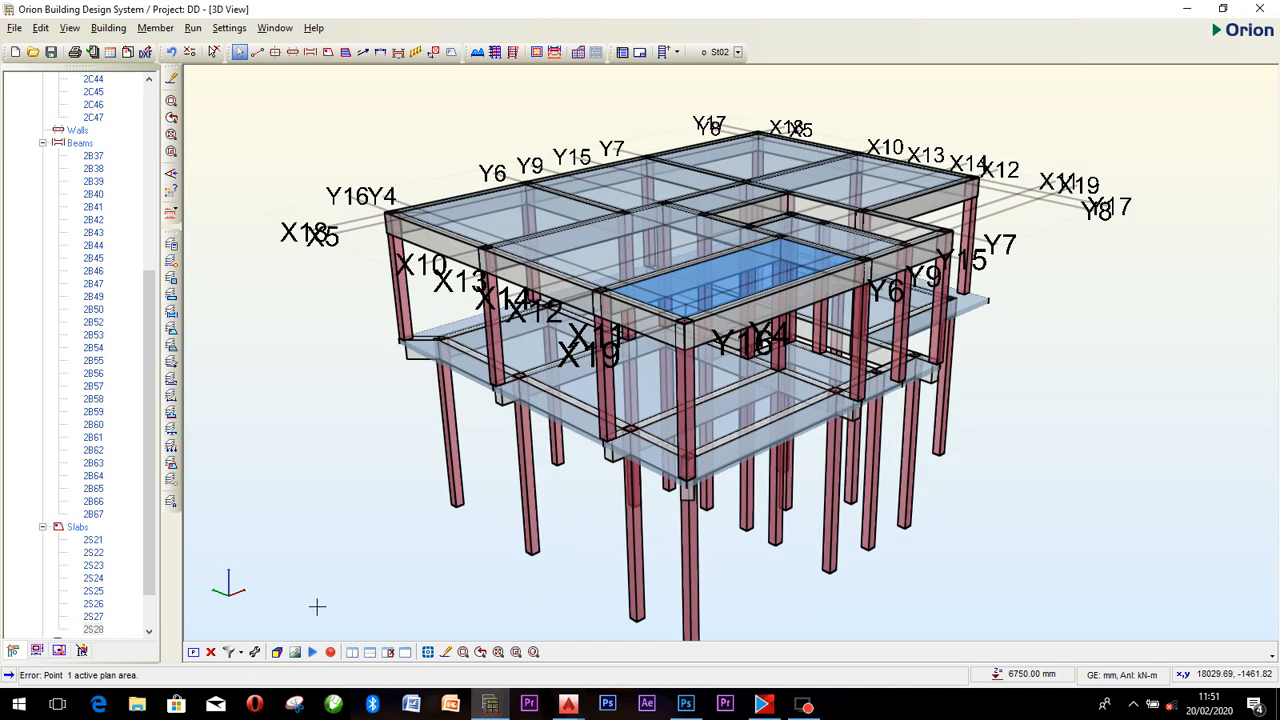
click(313, 652)
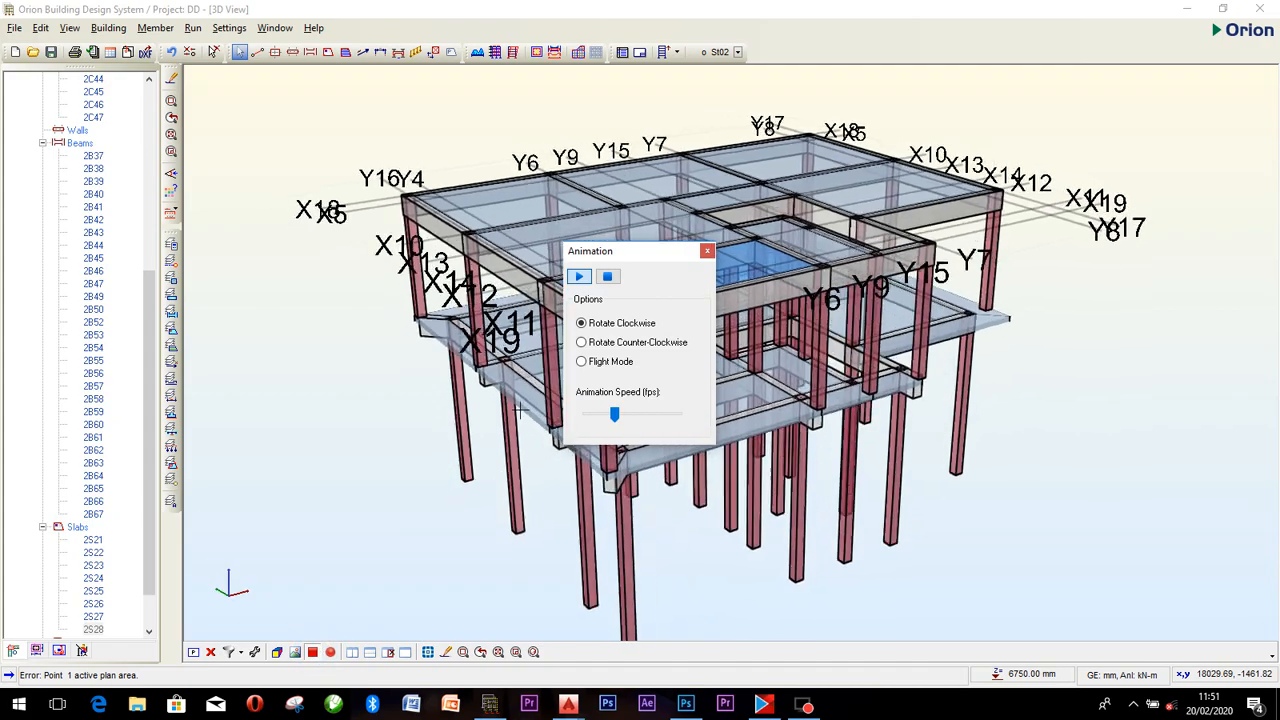
drag(636, 250, 1128, 414)
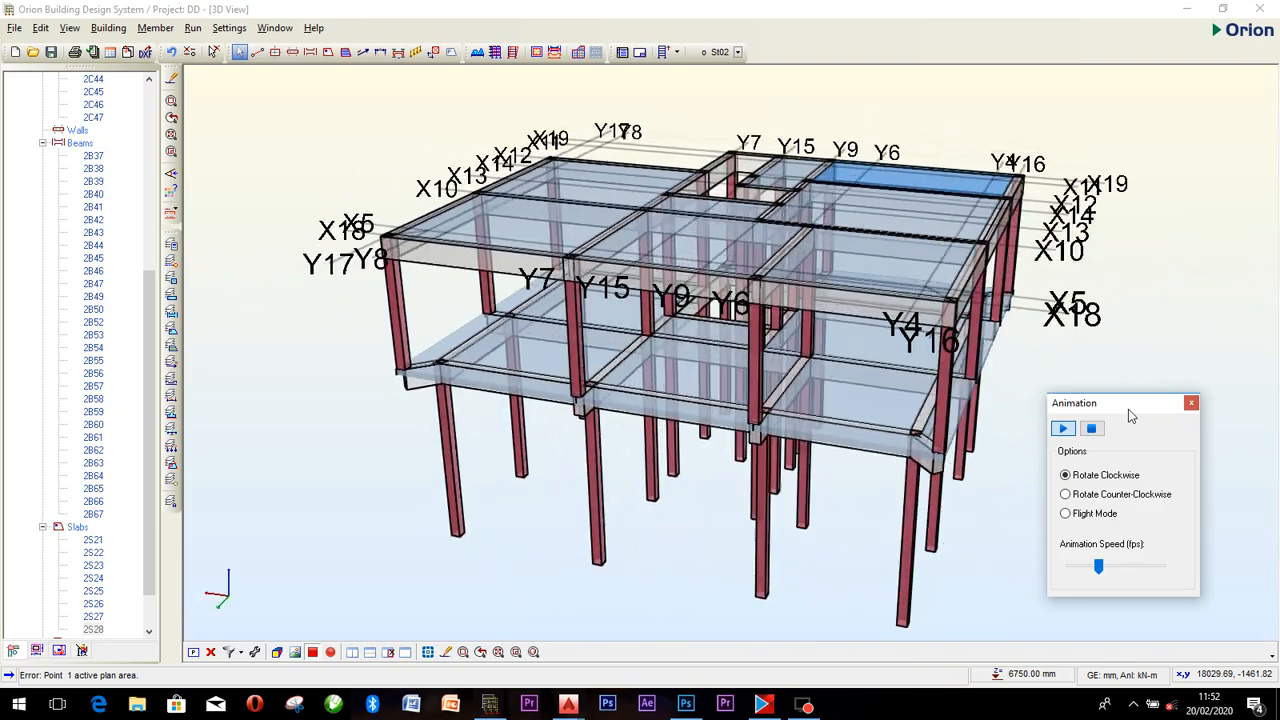
Preview the building with counter-clockwise rotation, clockwise rotation at a reduced animation speed, and Flight Mode.
click(1067, 497)
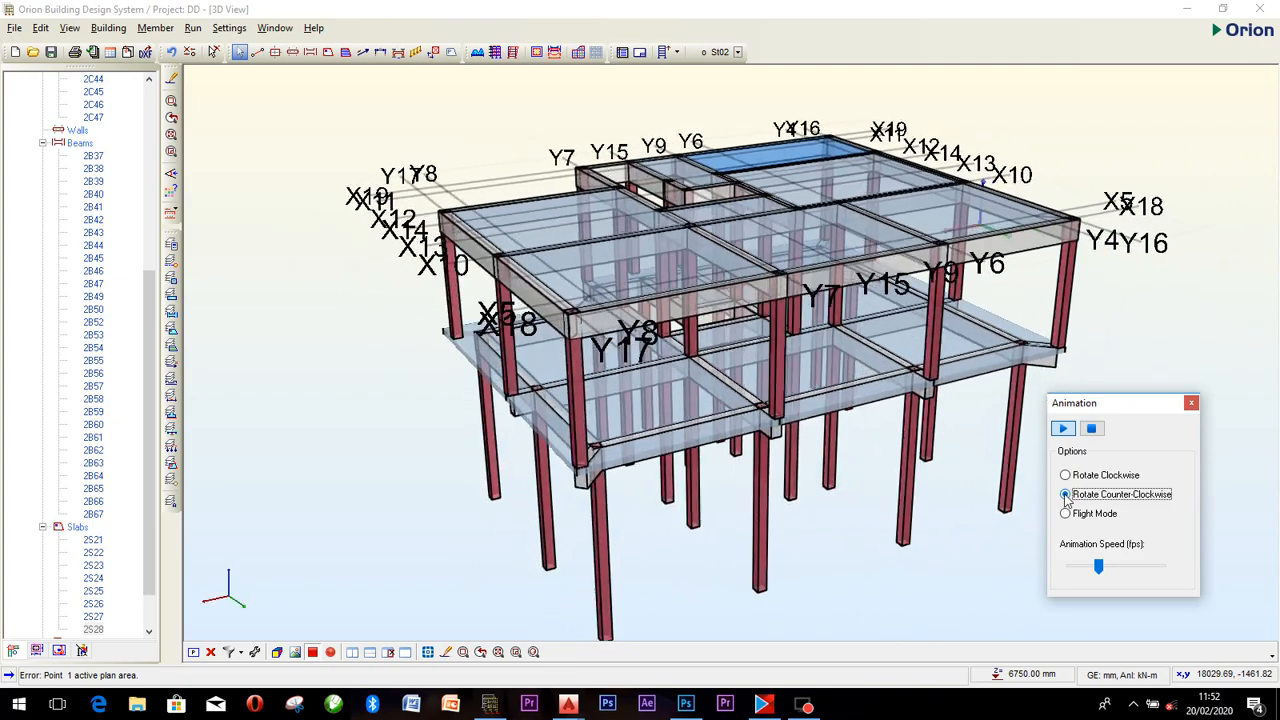
click(1066, 477)
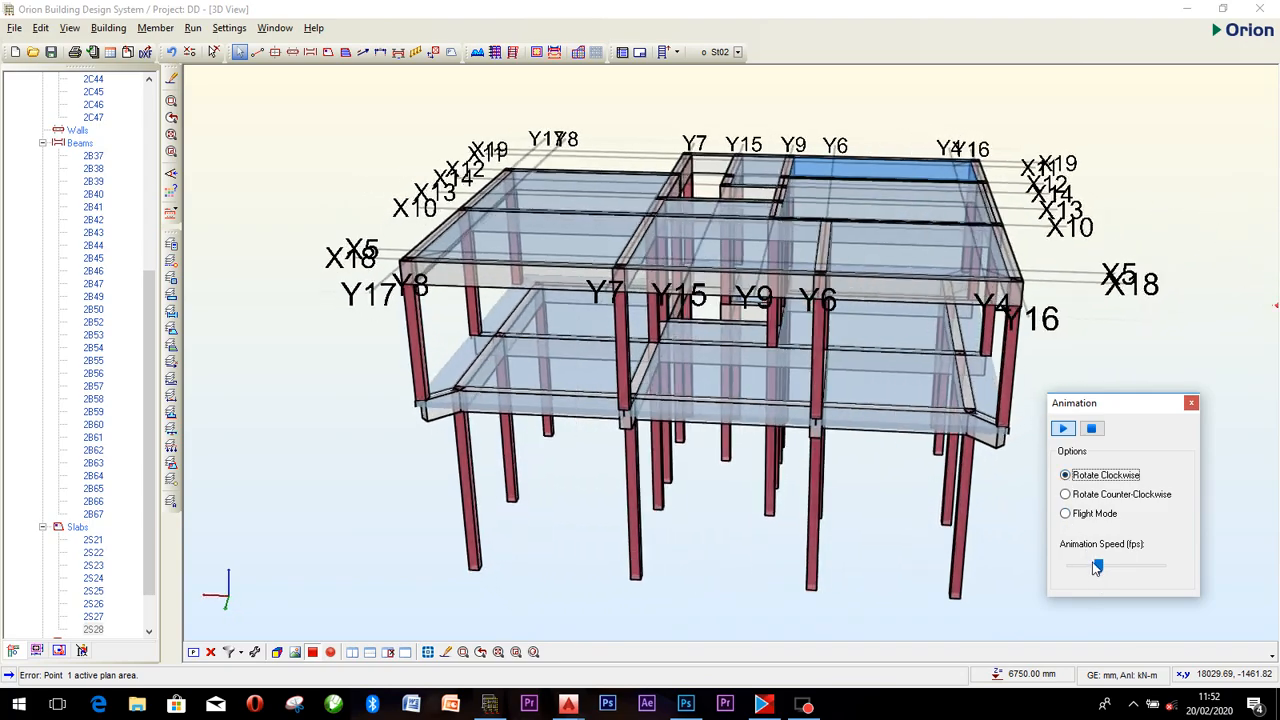
drag(1098, 567, 1085, 568)
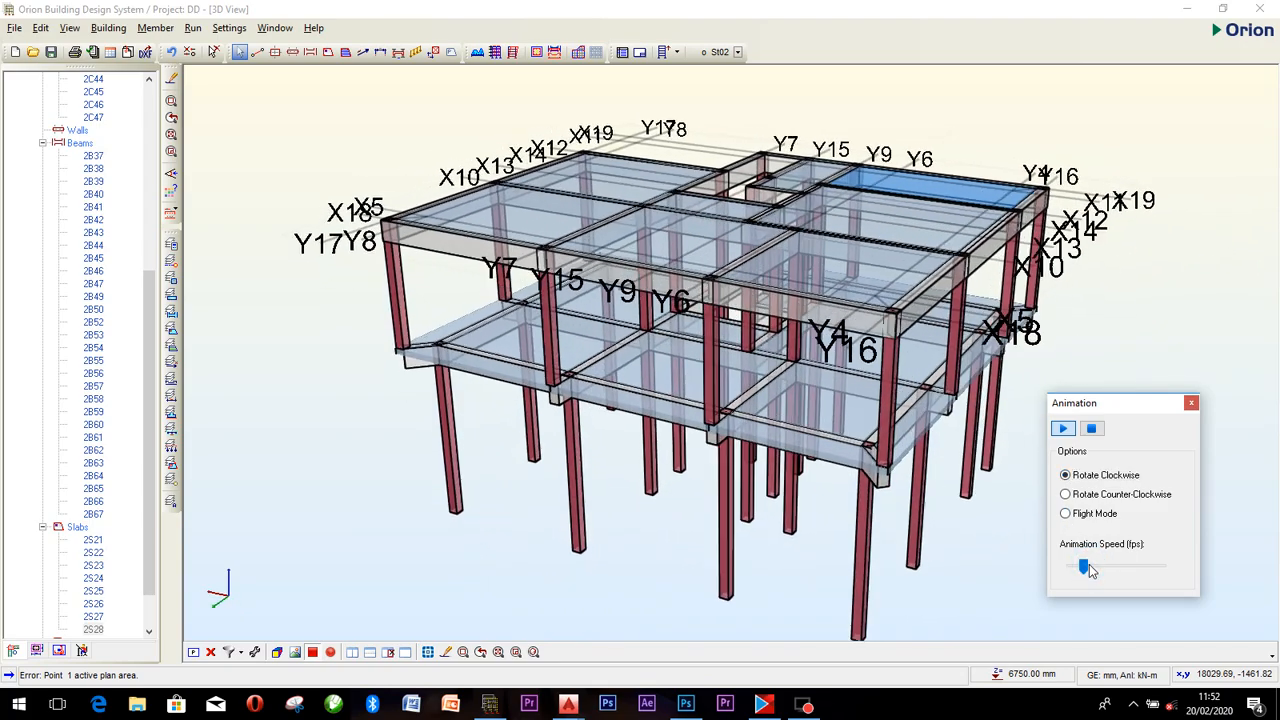
click(1066, 515)
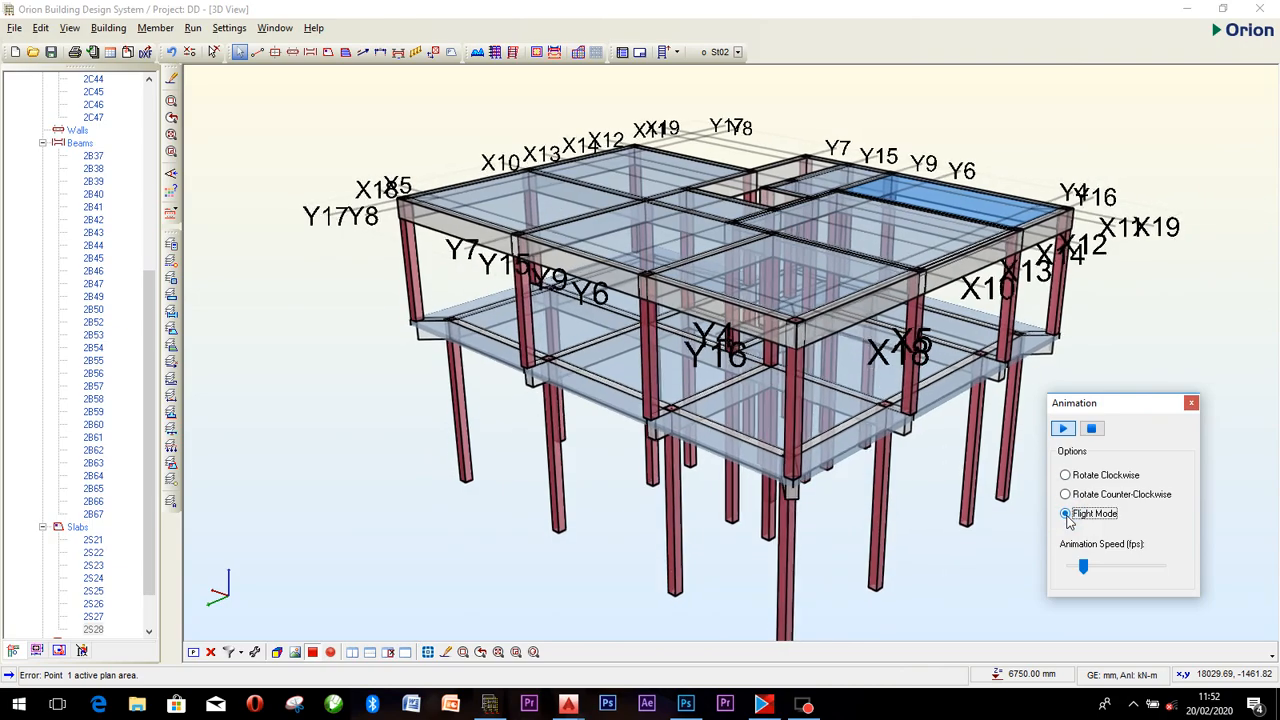